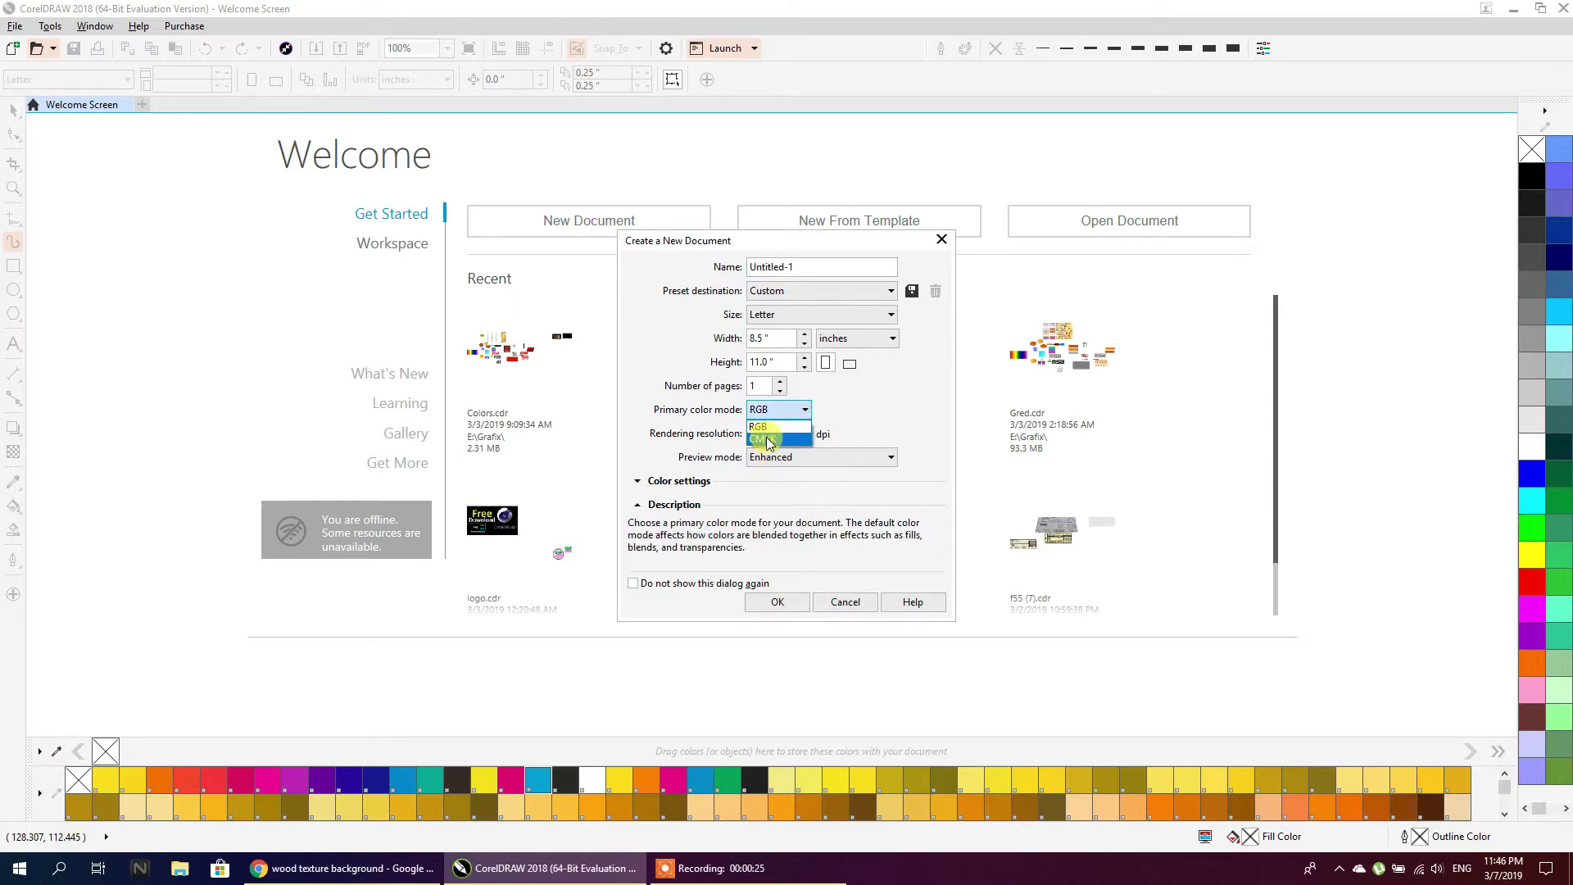
Create a new CMYK document at Letter size, 8.5 × 11 inches
click(770, 442)
click(767, 291)
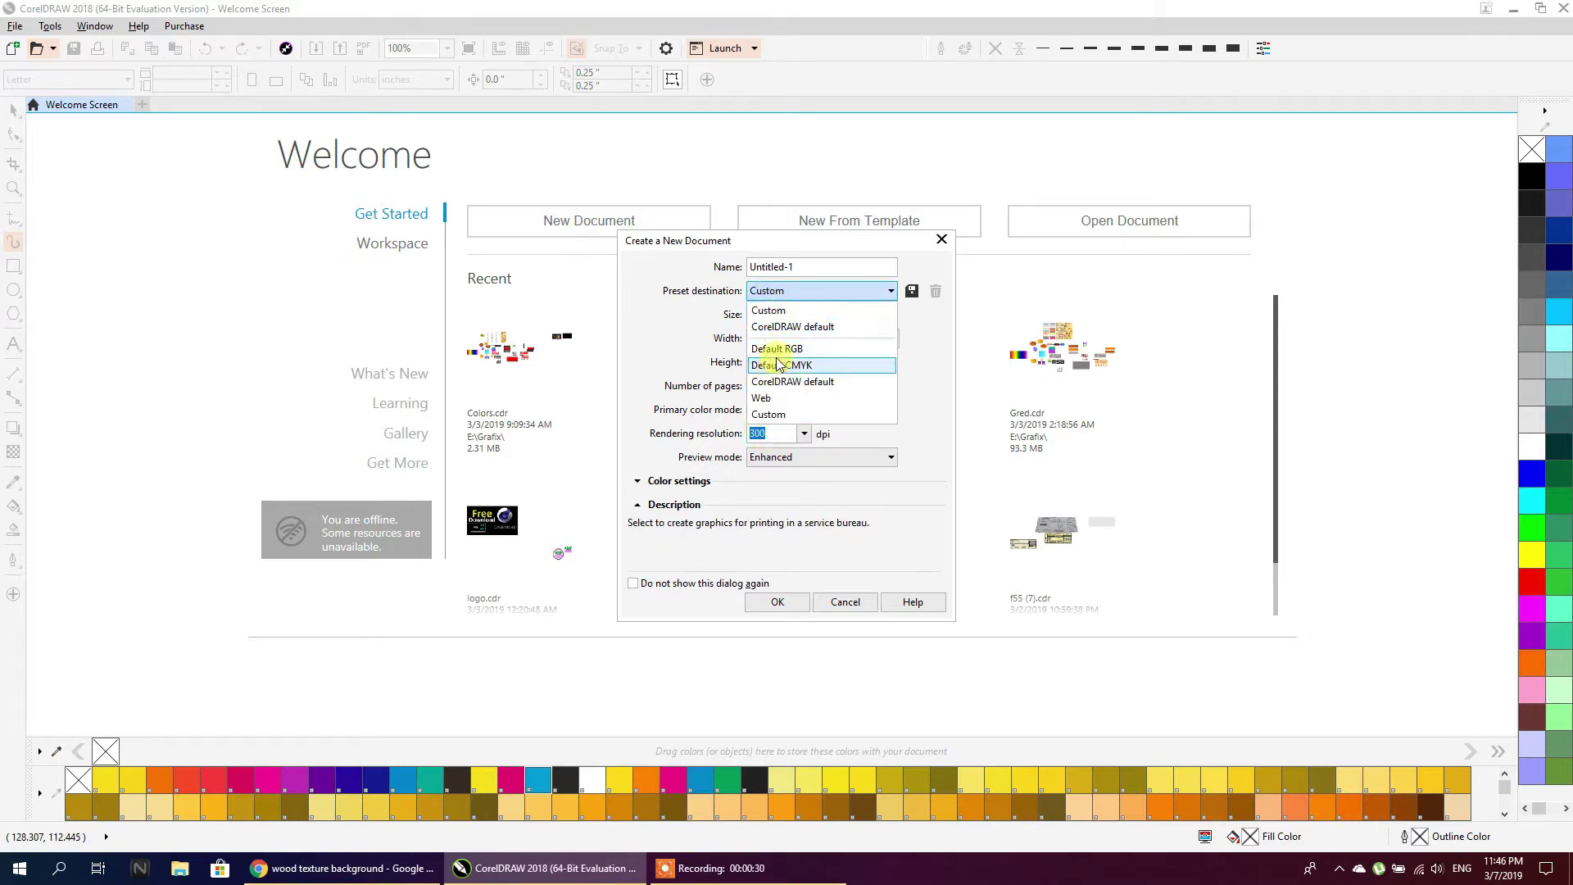
click(787, 269)
click(766, 315)
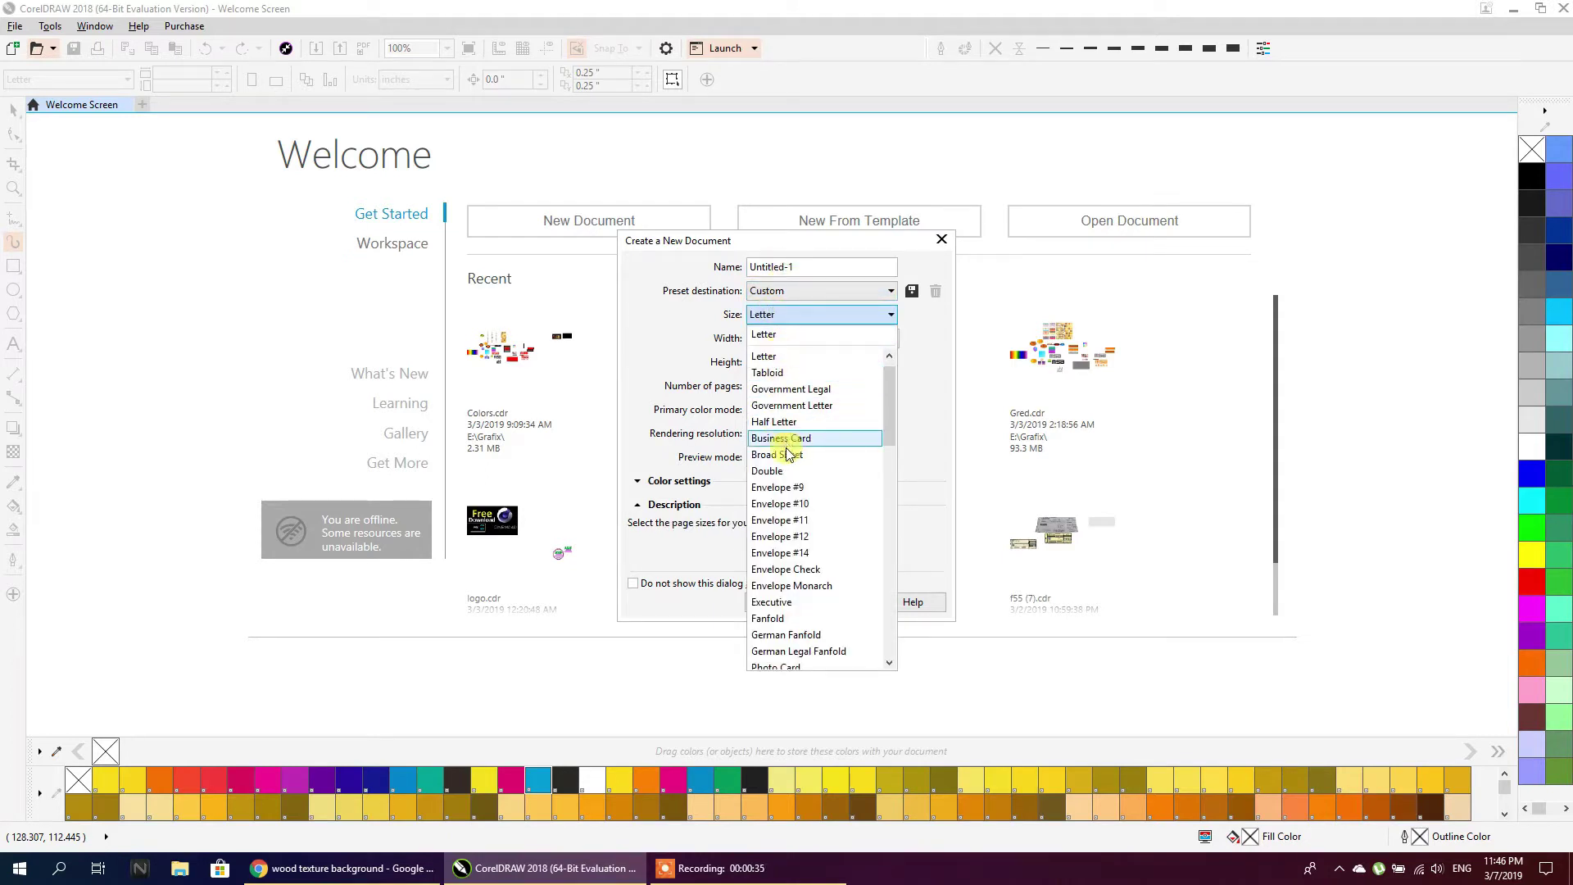
click(924, 435)
click(780, 600)
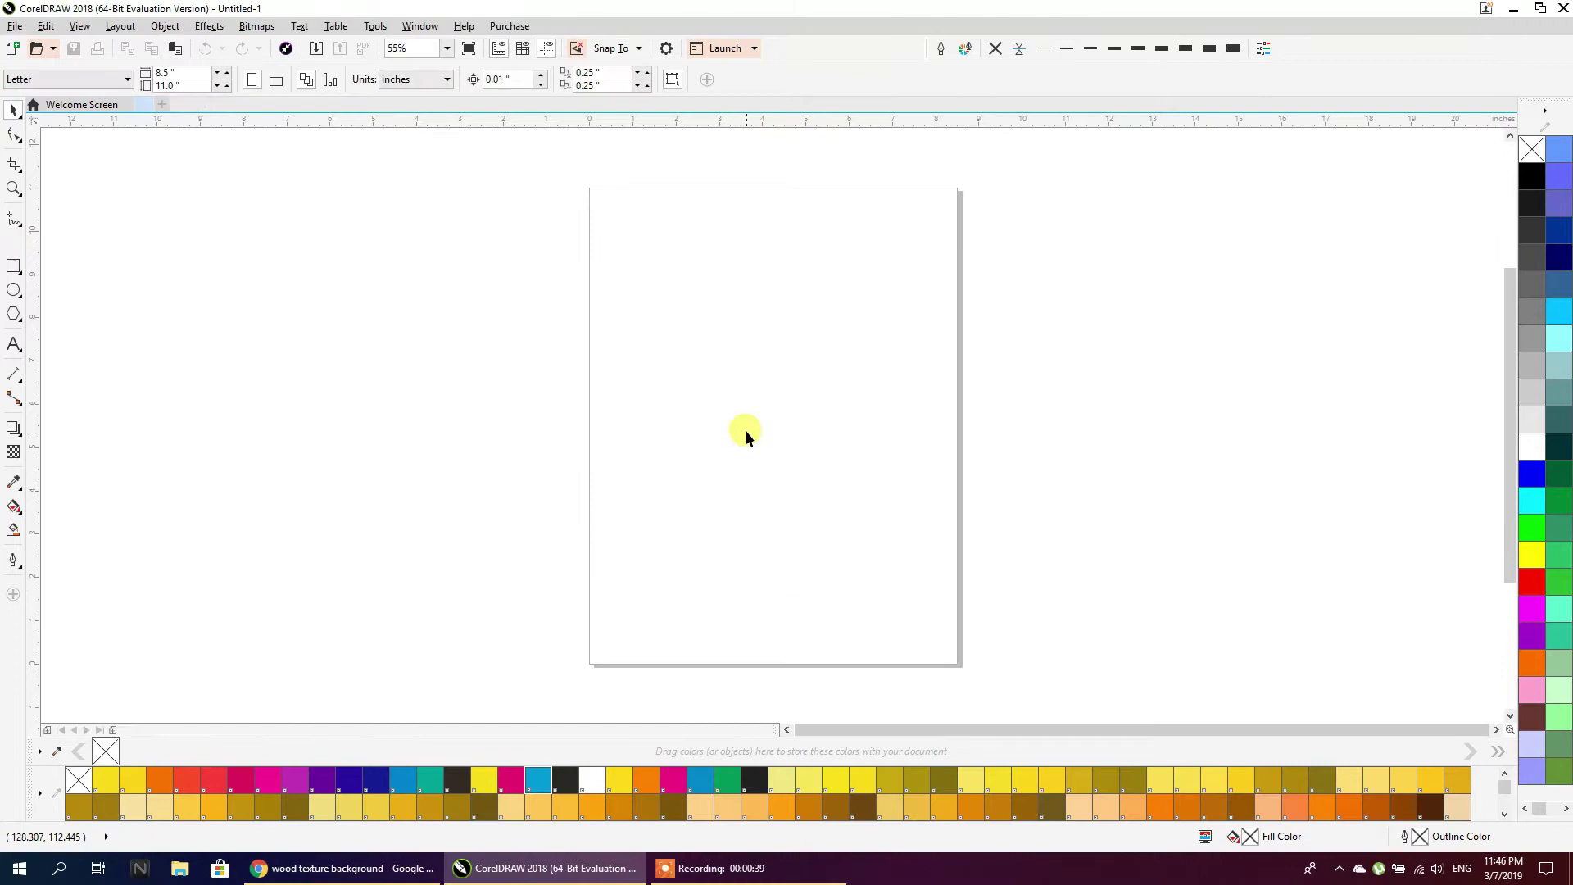
Set the page to the Business Card preset at 3.5 × 2.0 inches, with units in inches
click(63, 79)
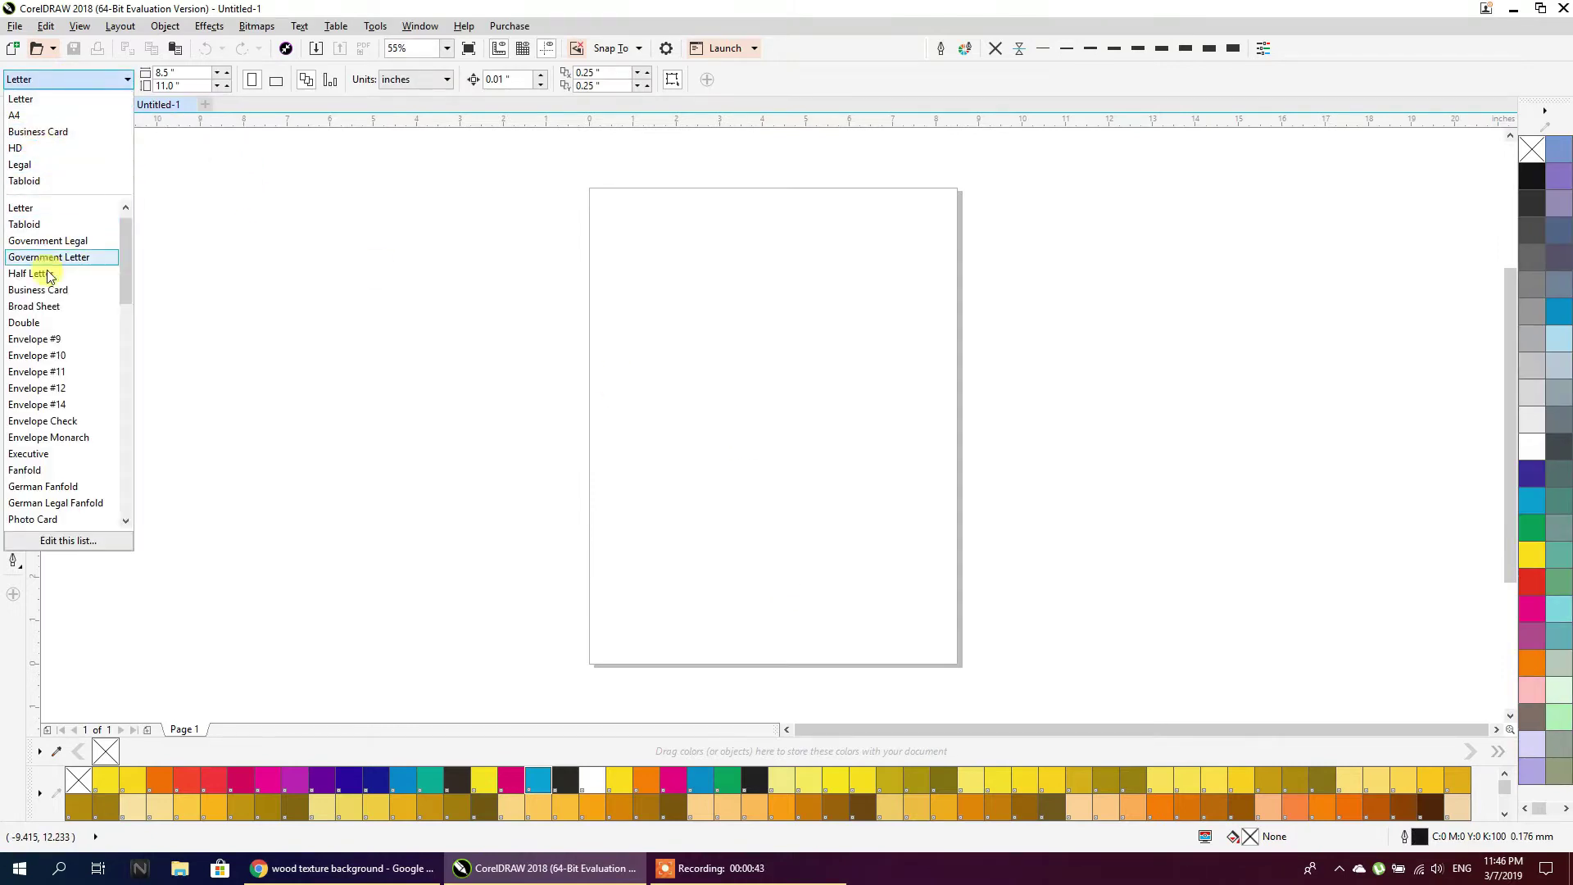
scroll(41, 299, up, 1)
click(43, 308)
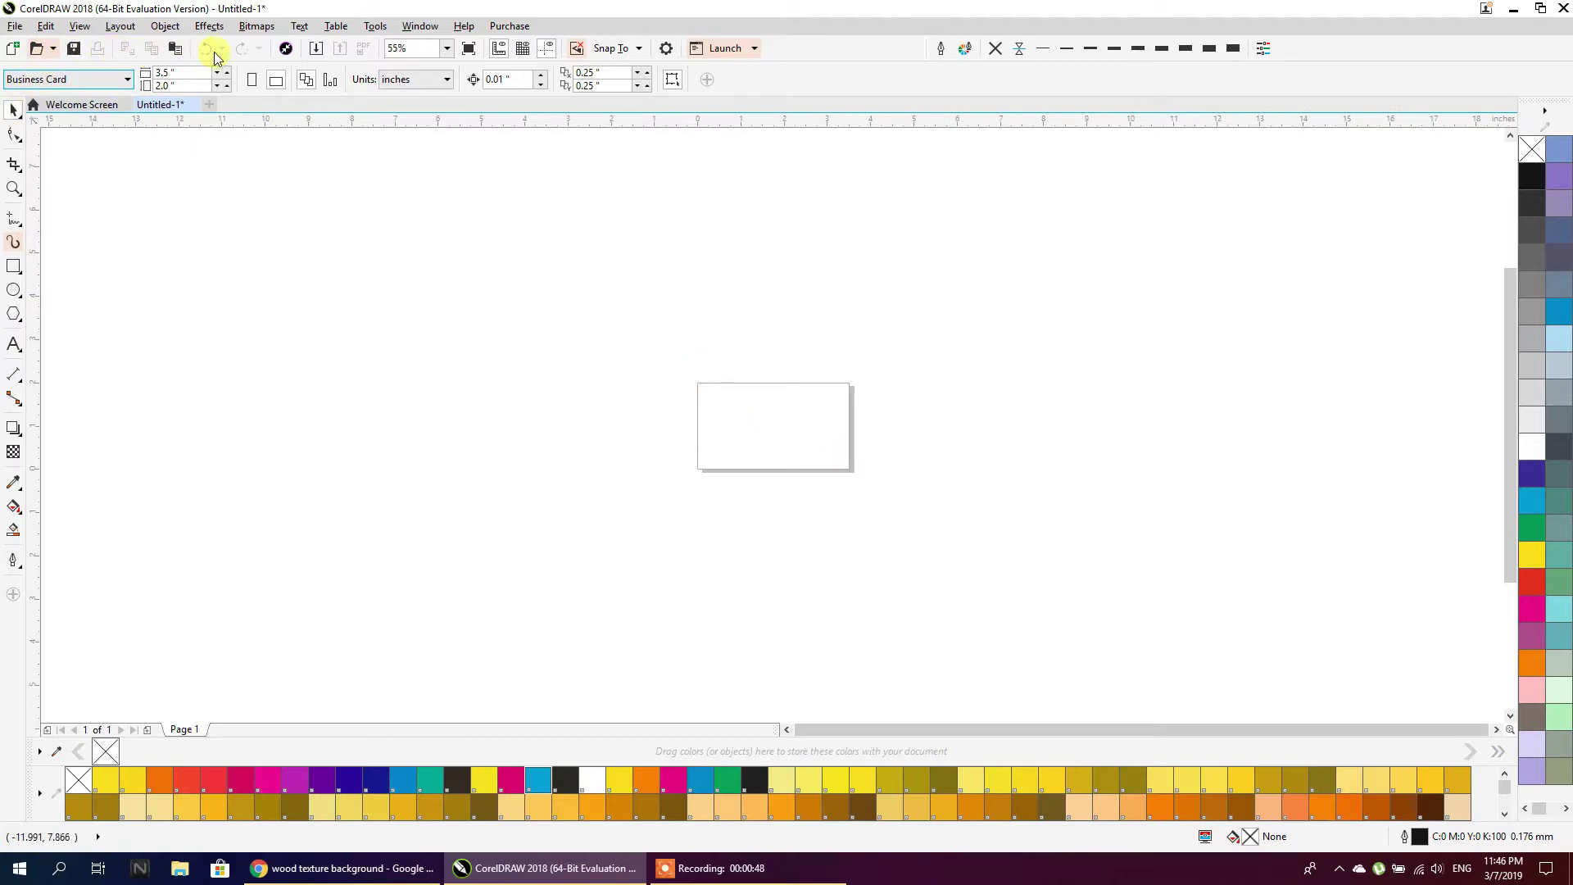
click(29, 80)
click(15, 131)
click(403, 92)
click(399, 101)
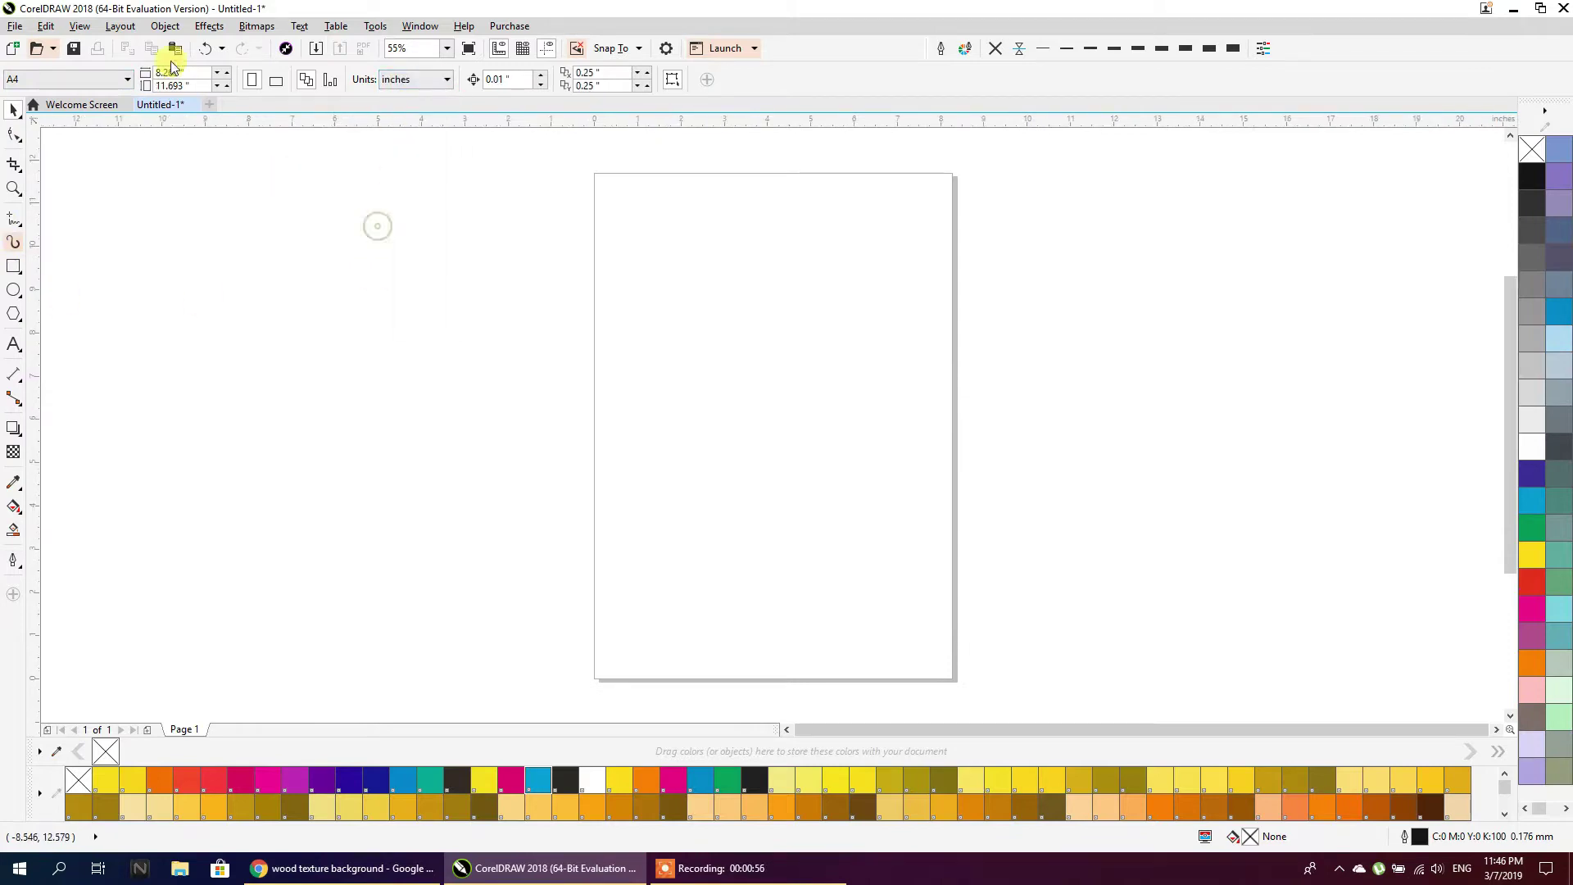
drag(190, 72, 124, 72)
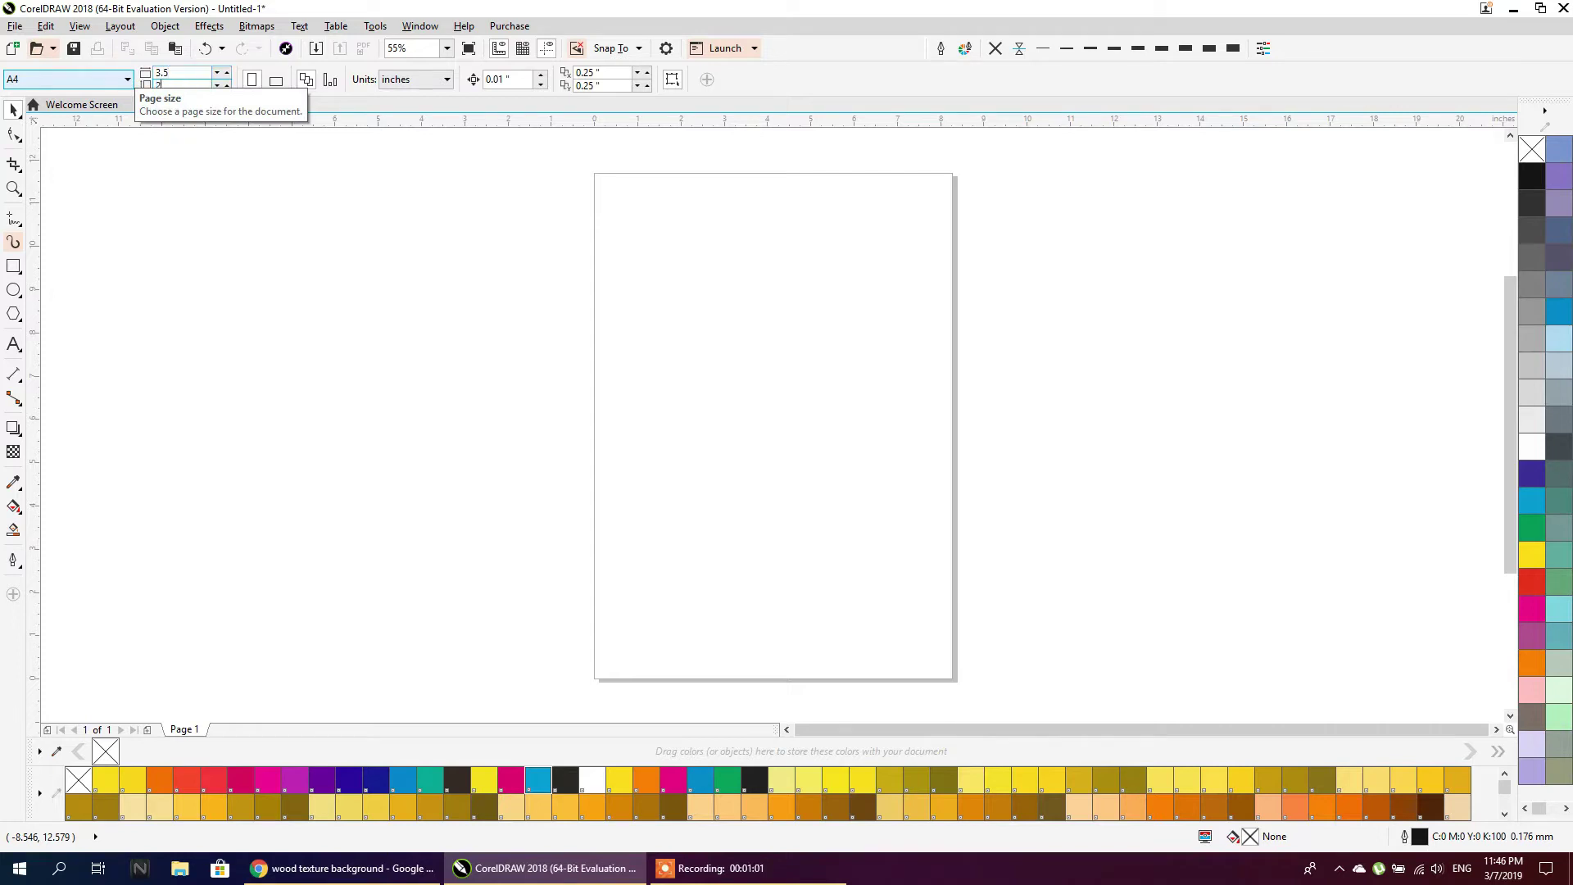
key(Return)
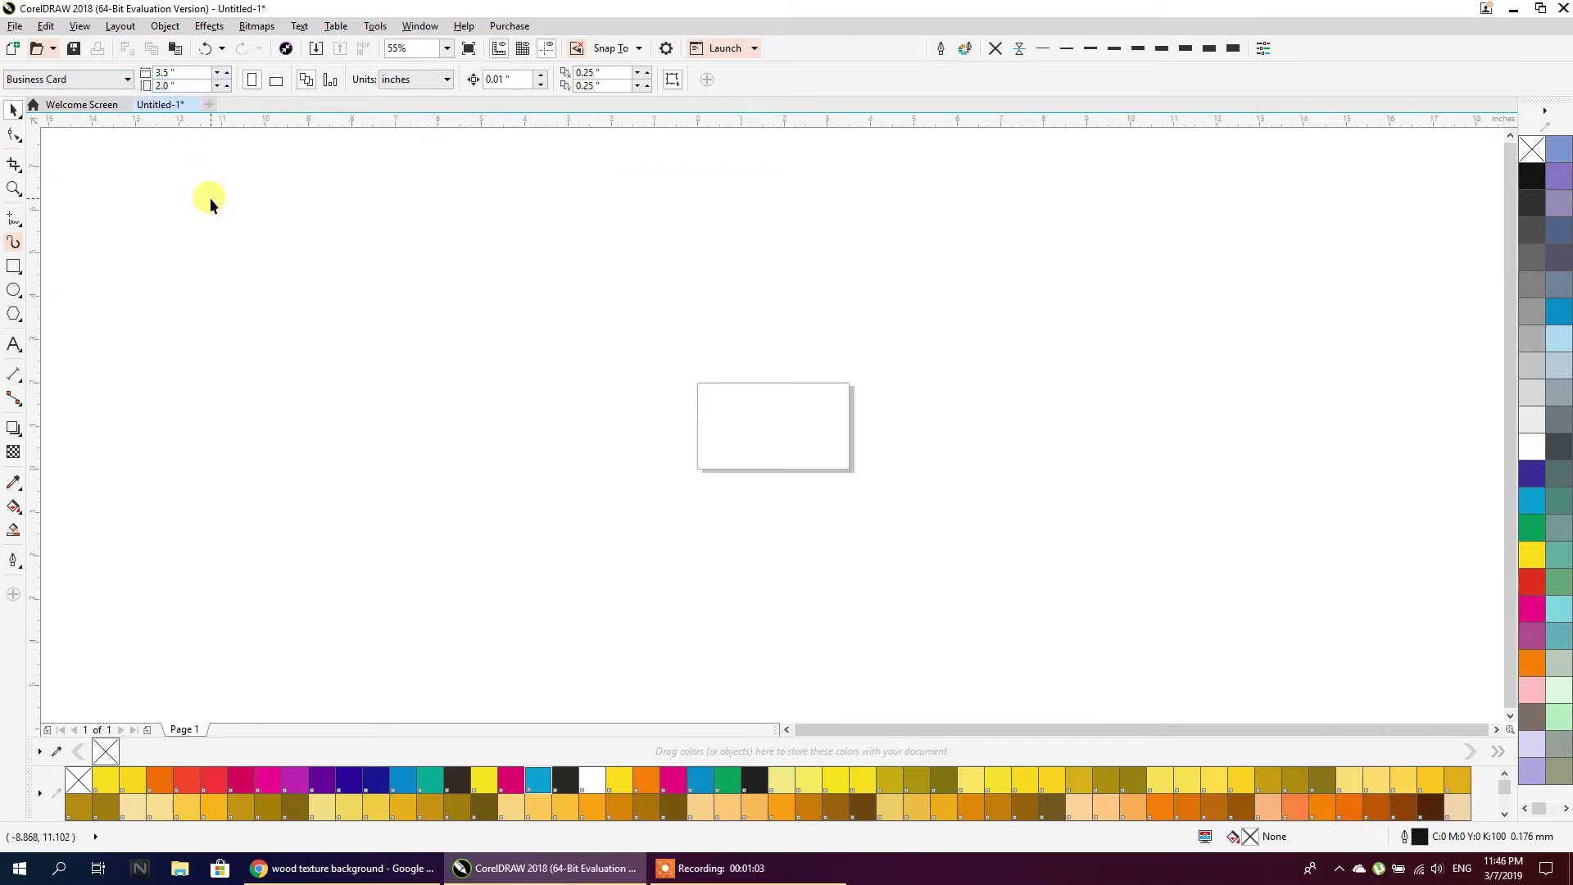
scroll(795, 384, up, 1)
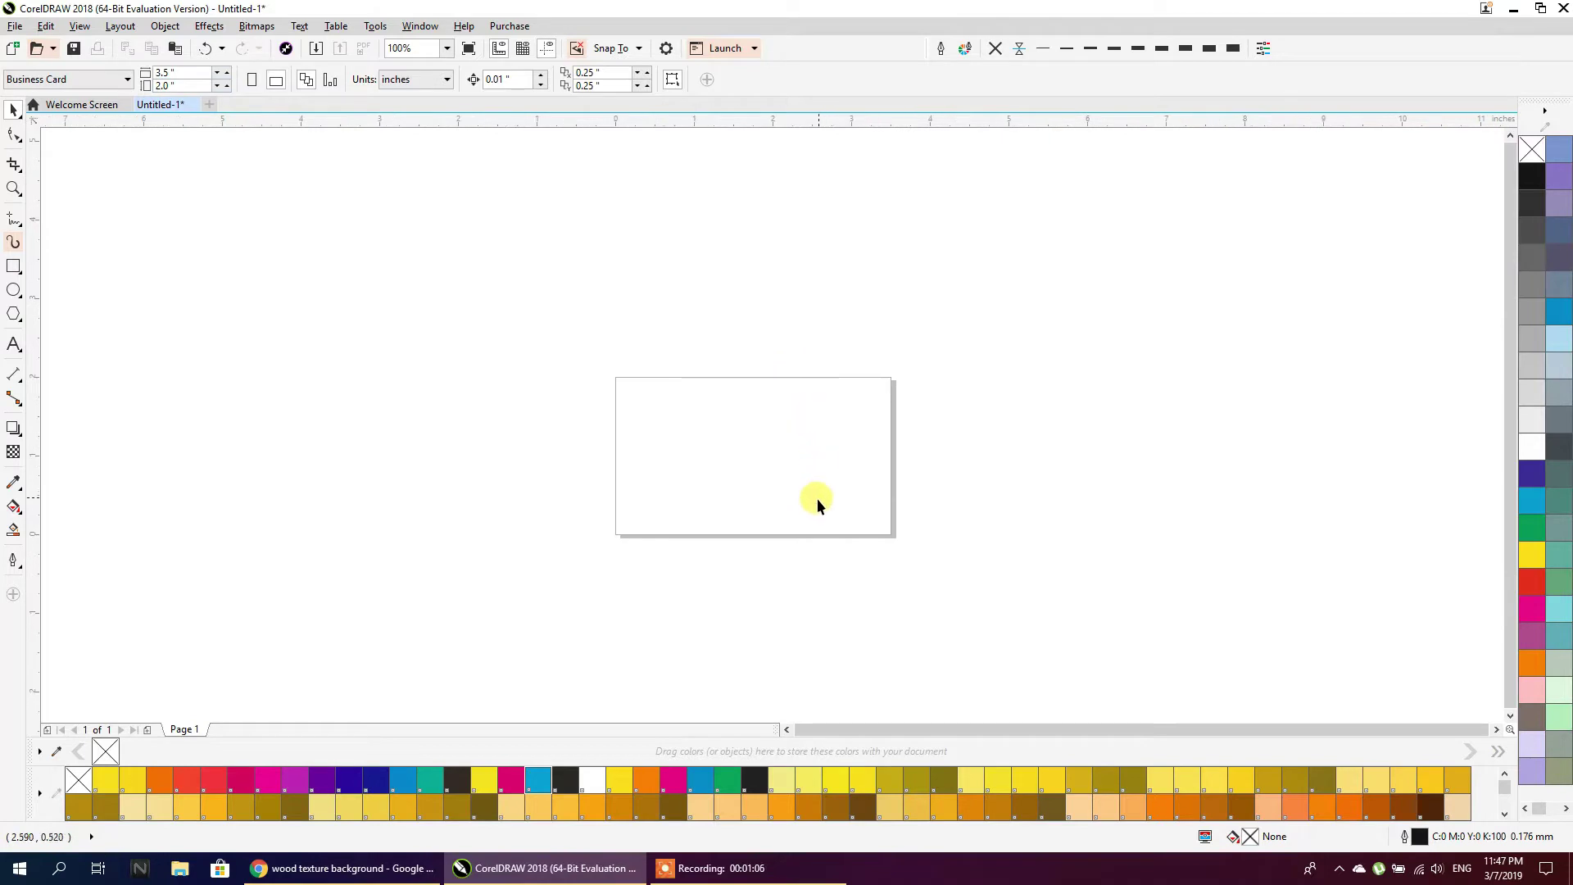
Add a rectangle matching the card page size
scroll(816, 500, up, 2)
scroll(816, 500, down, 1)
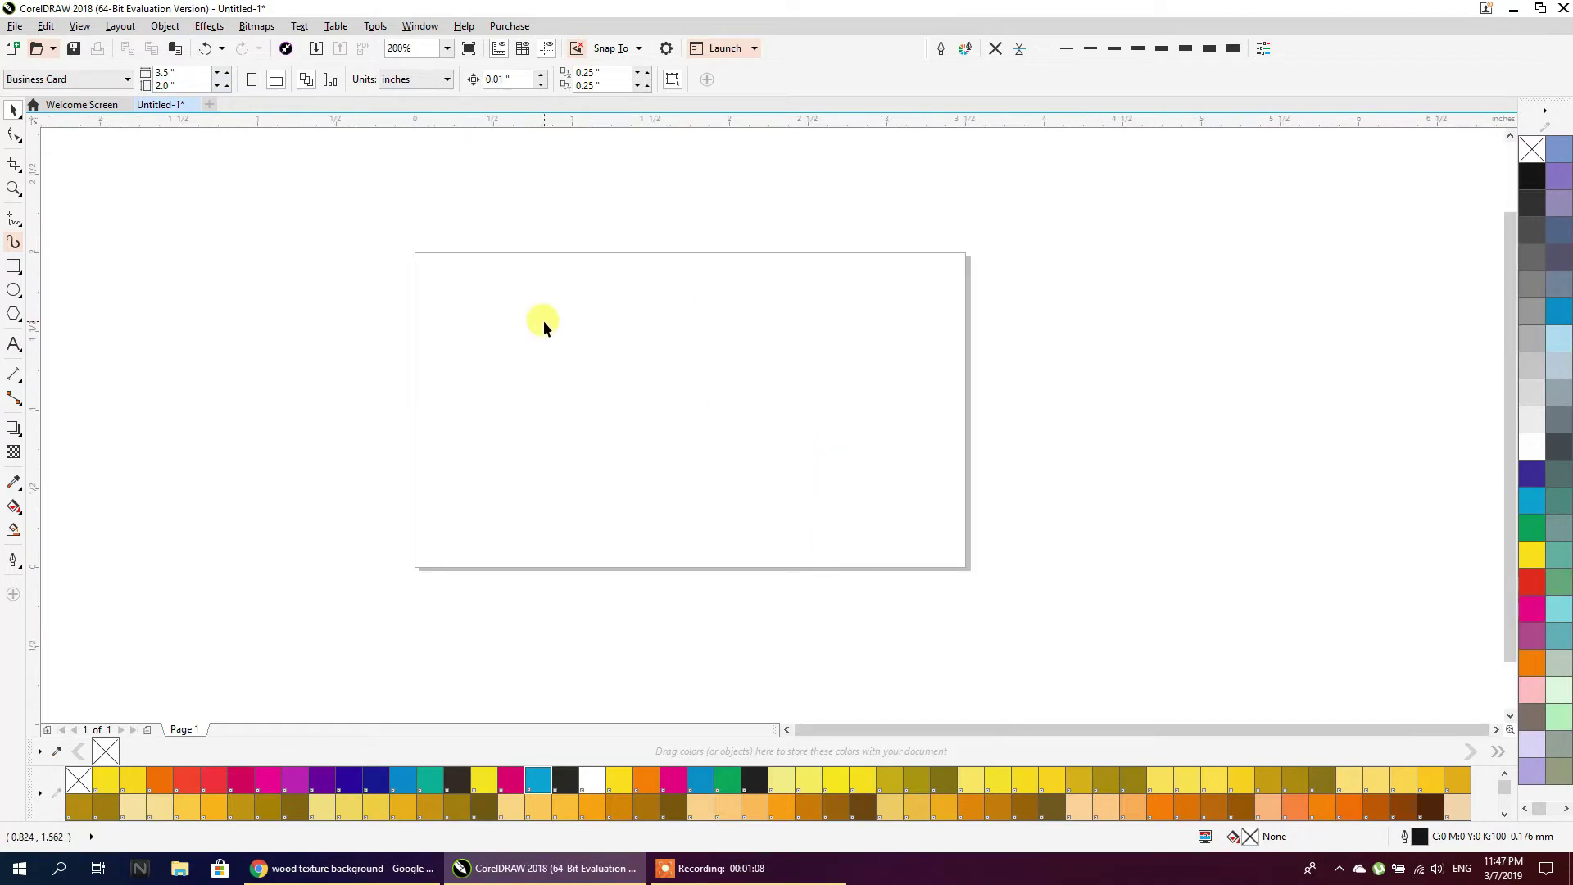
double_click(14, 268)
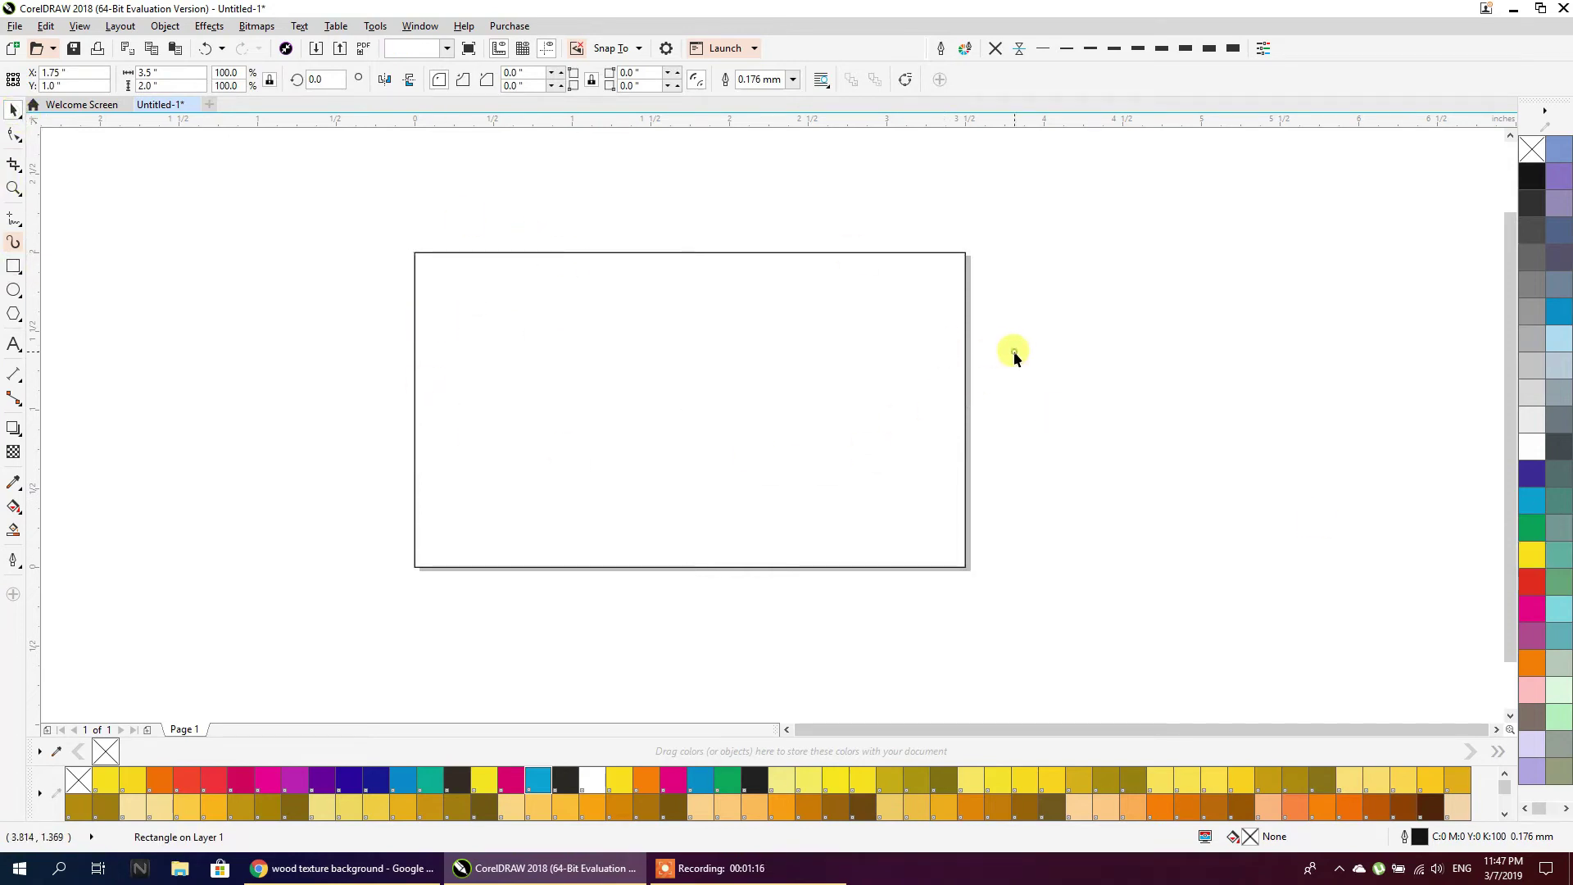
drag(905, 352, 952, 407)
key(ctrl+z)
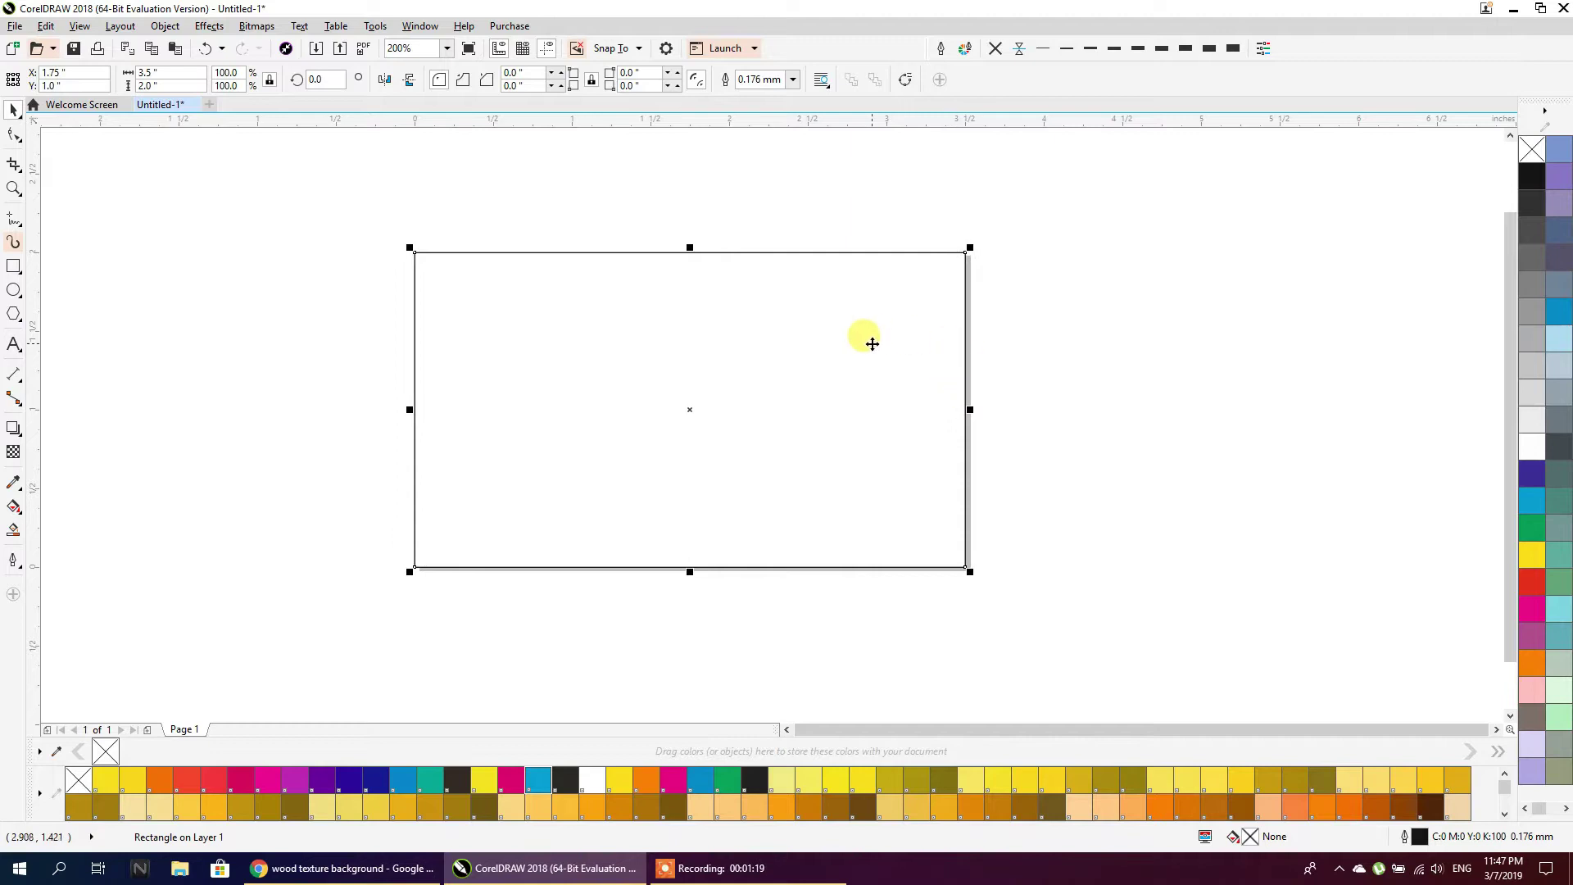
Copy the rectangle to the right of the card and resize it to a 0.2 × 0.2 inch square
drag(867, 337, 1170, 334)
drag(712, 569, 1255, 308)
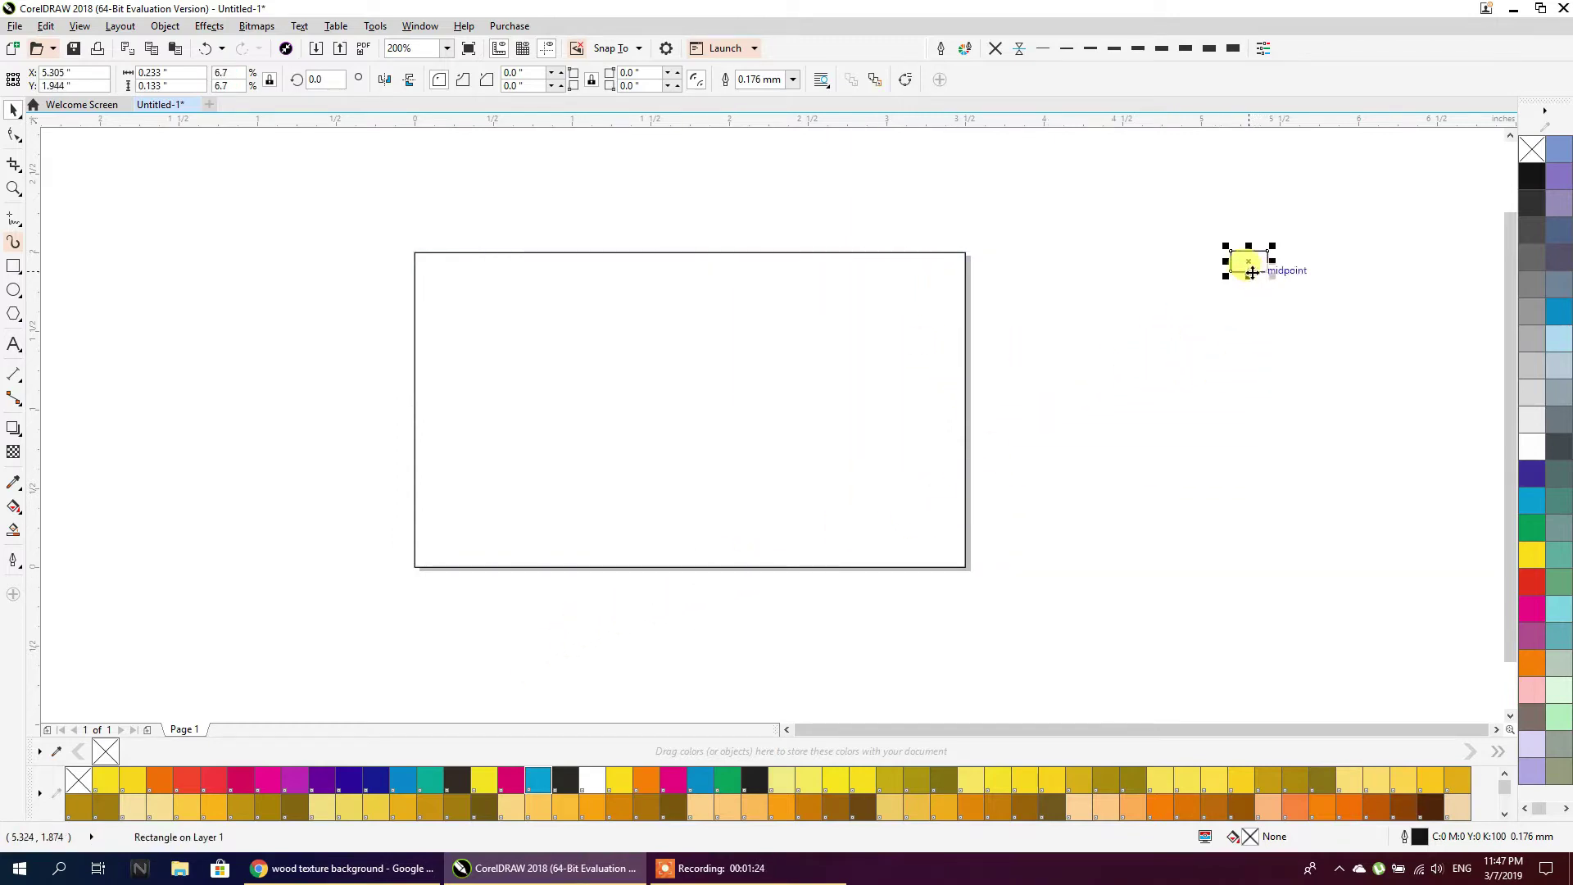
drag(178, 69, 121, 74)
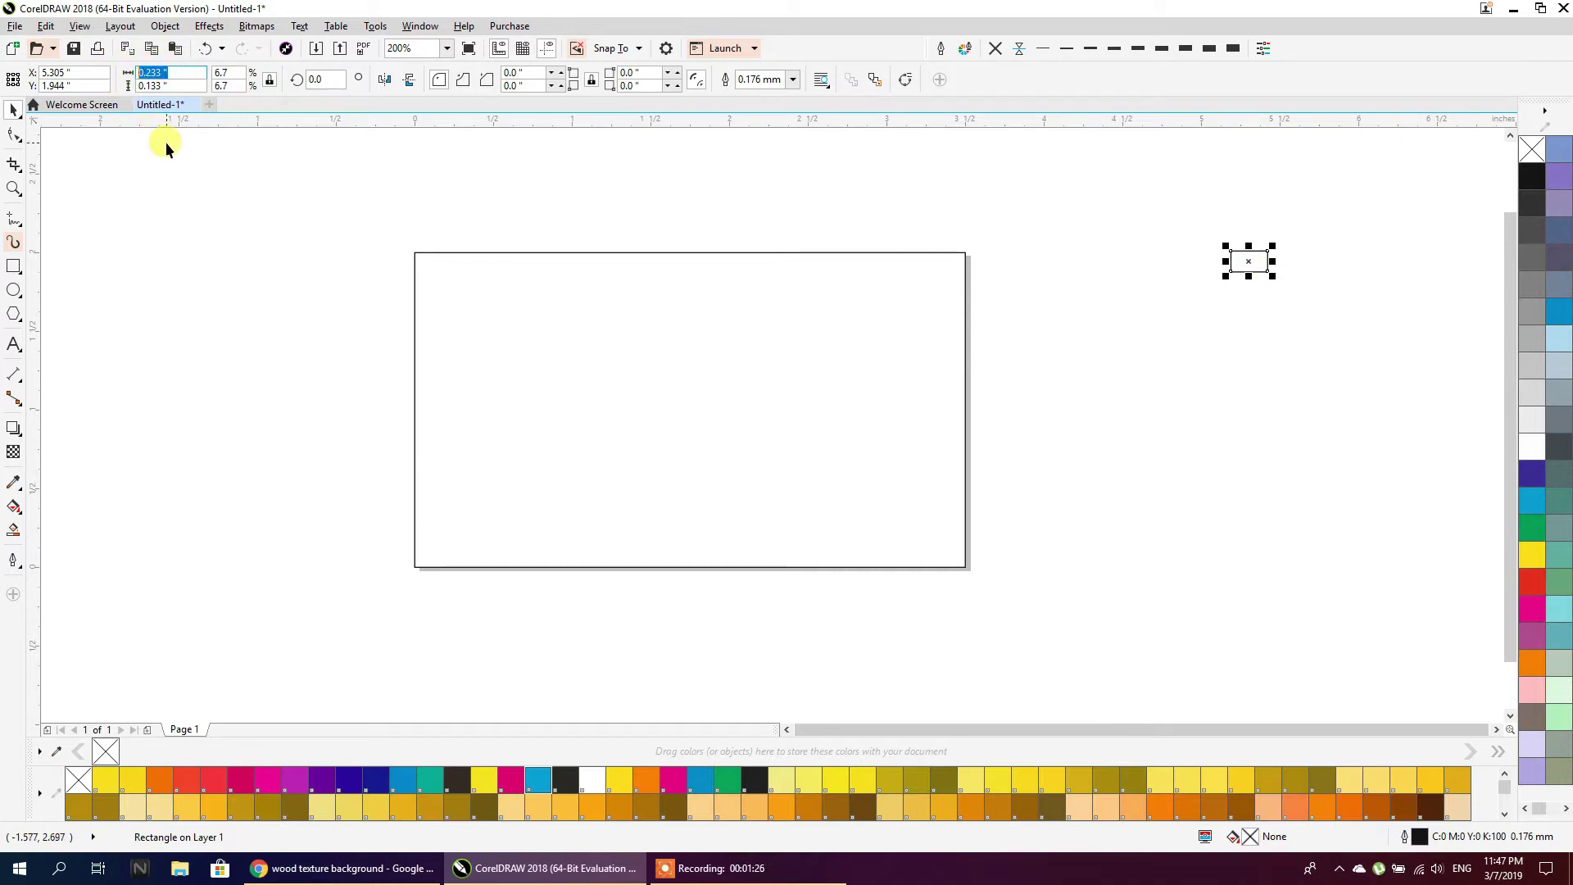
text(0.2)
key(Return)
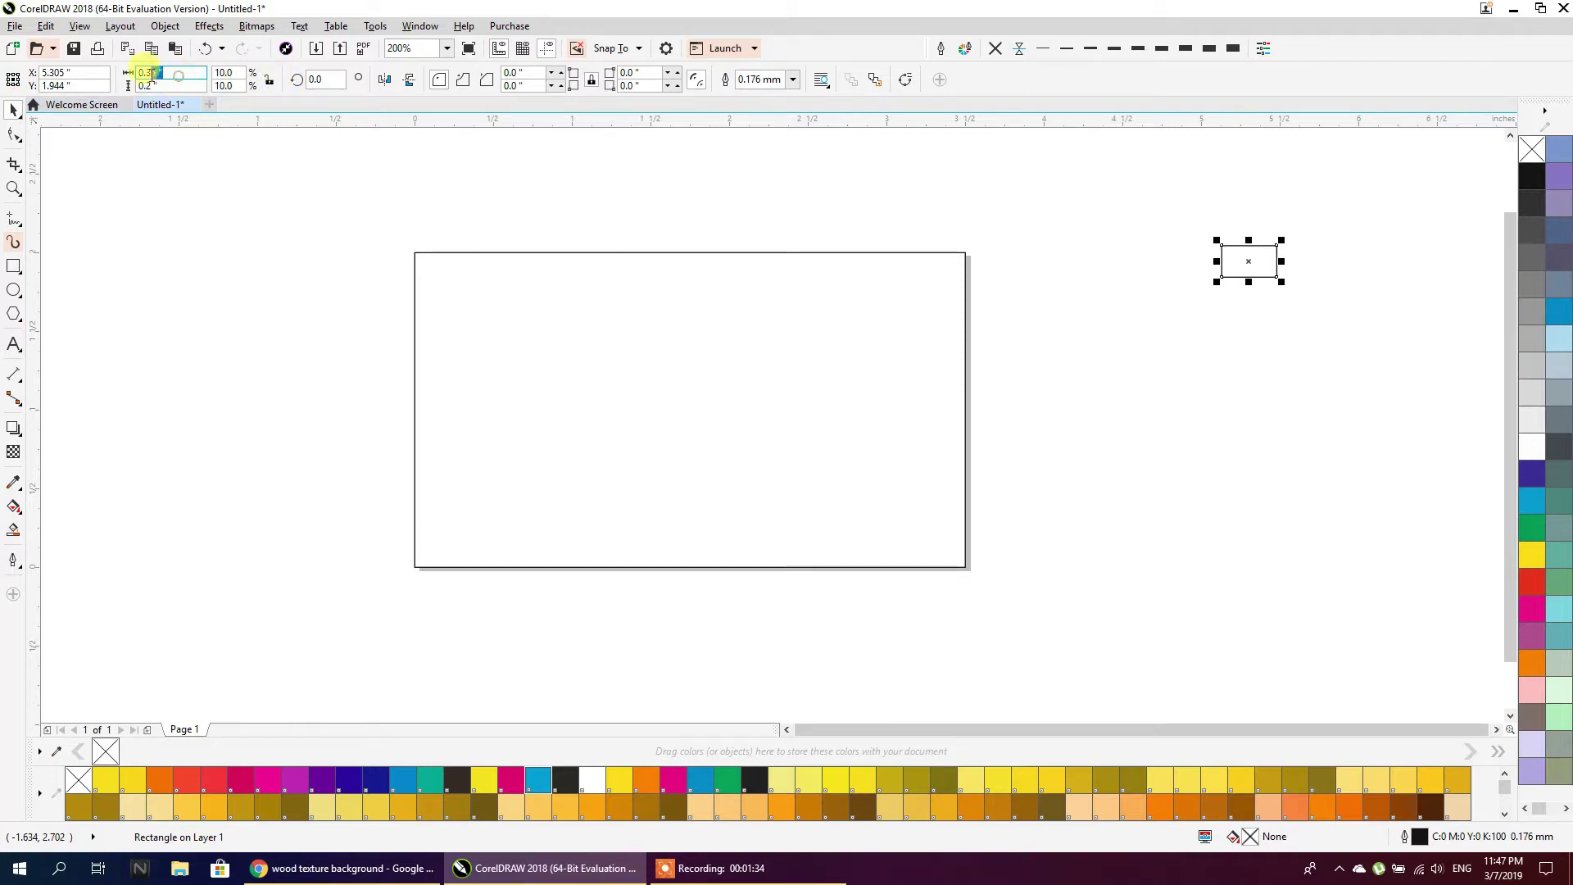
text(0.2)
key(Return)
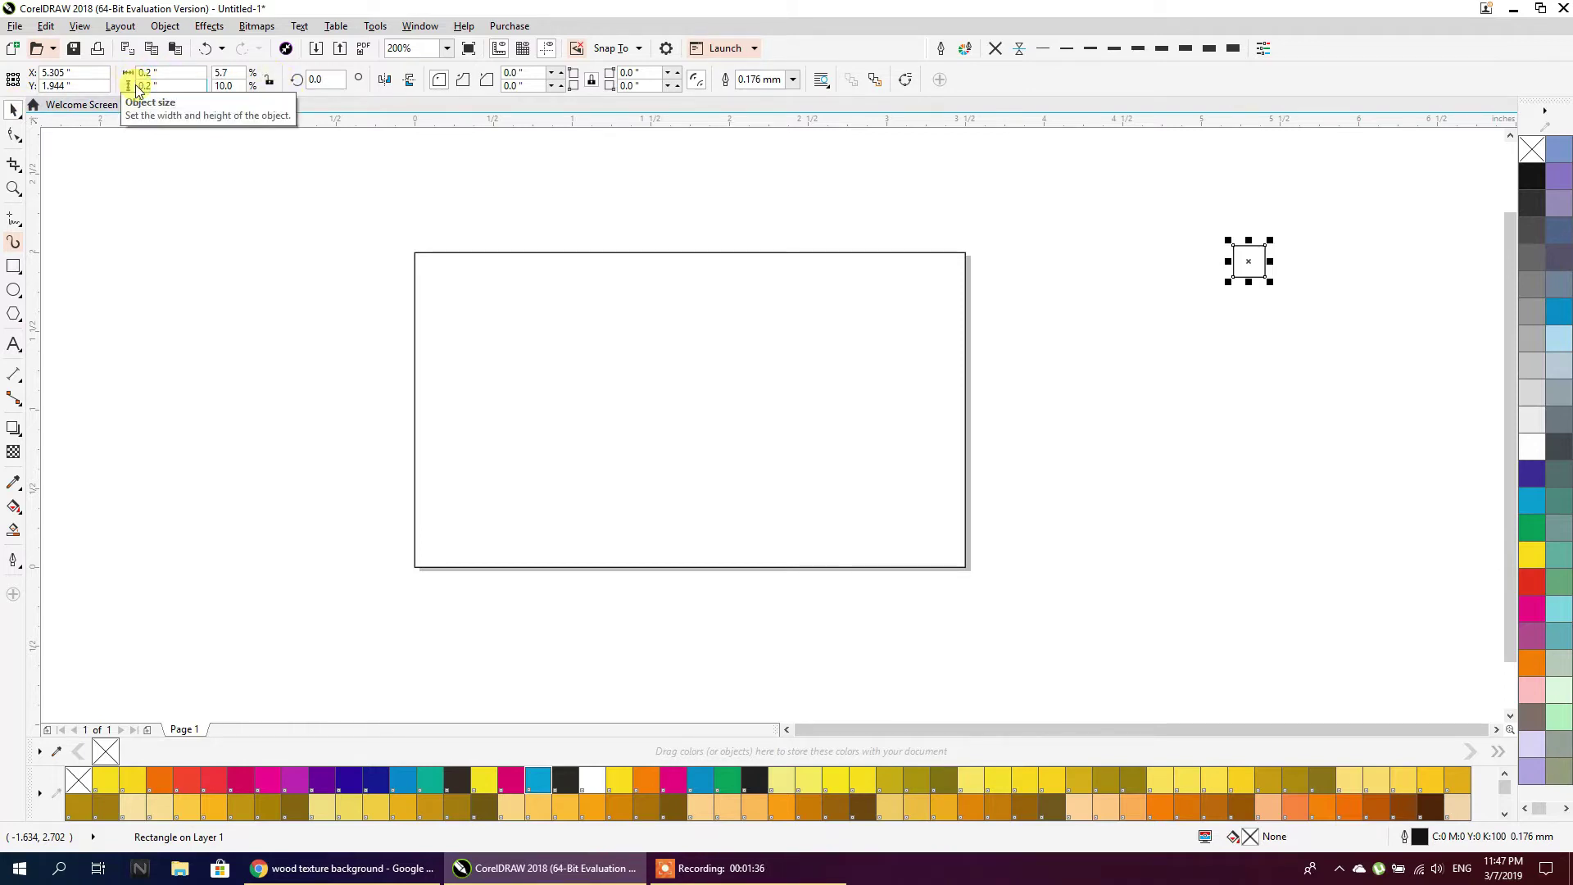
drag(1246, 252, 1017, 266)
scroll(1035, 293, up, 2)
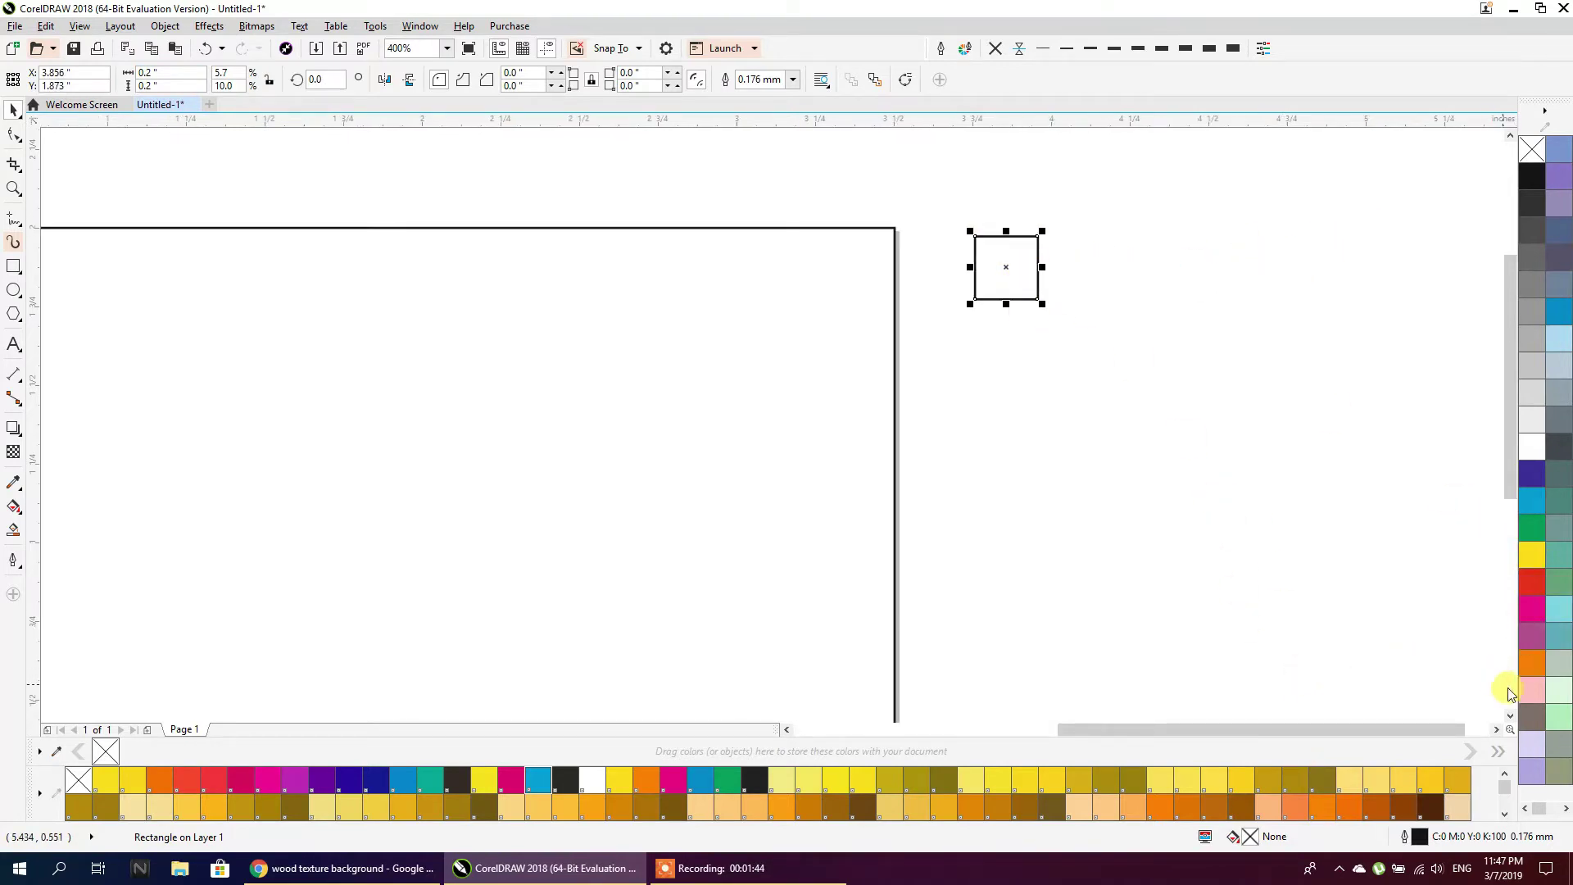
Duplicate the square below itself, filling the upper one light orange and the lower dark red
click(1528, 665)
drag(1018, 267, 1030, 365)
drag(1529, 672, 1505, 685)
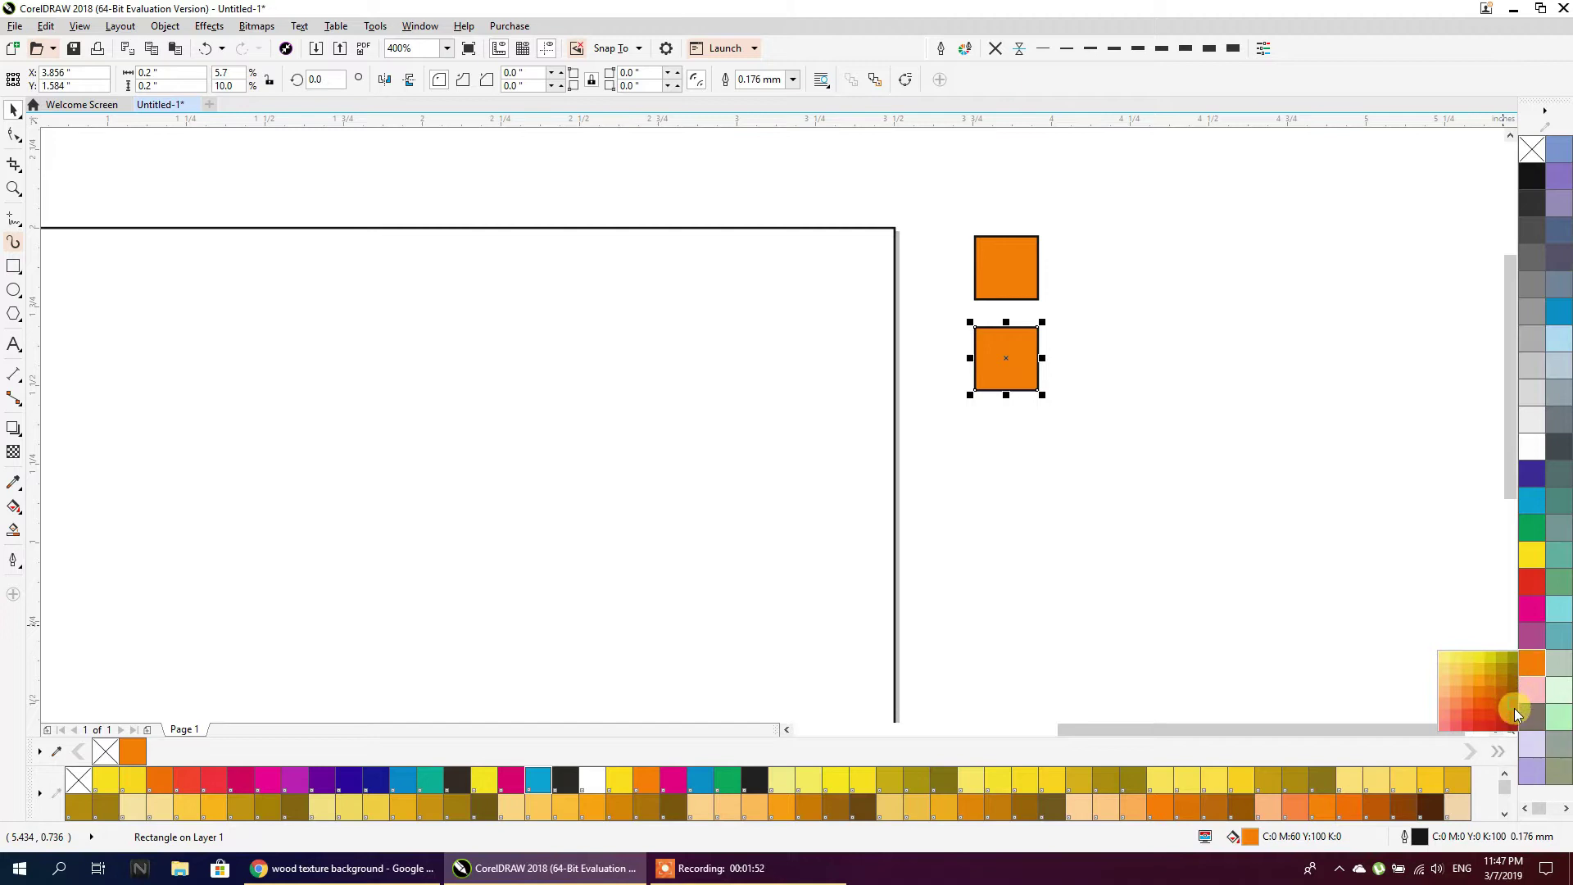
click(1513, 711)
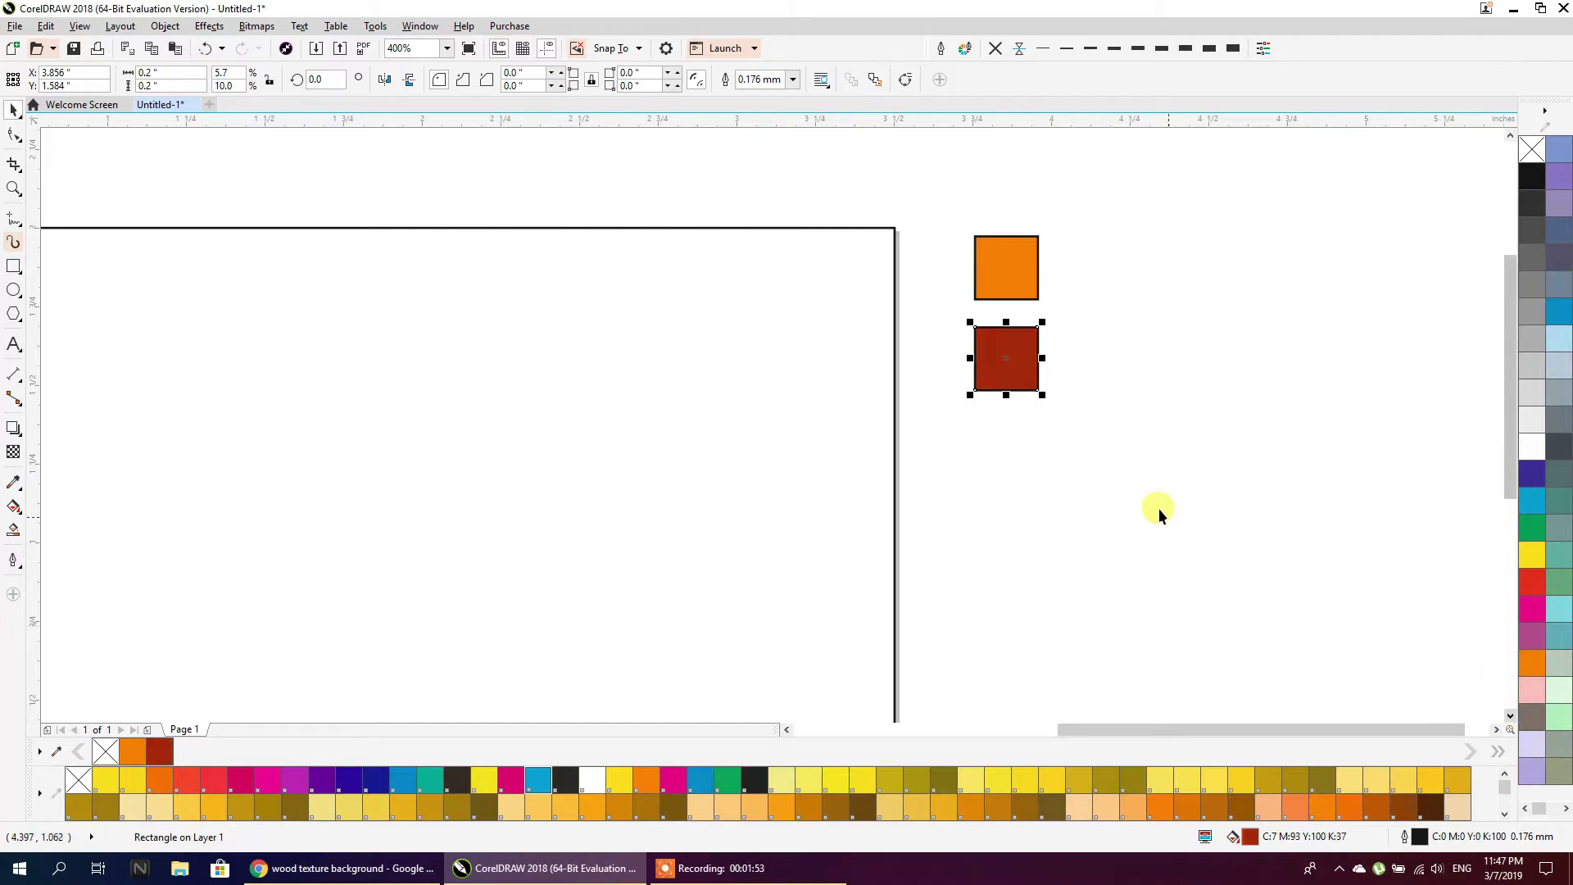
click(1024, 295)
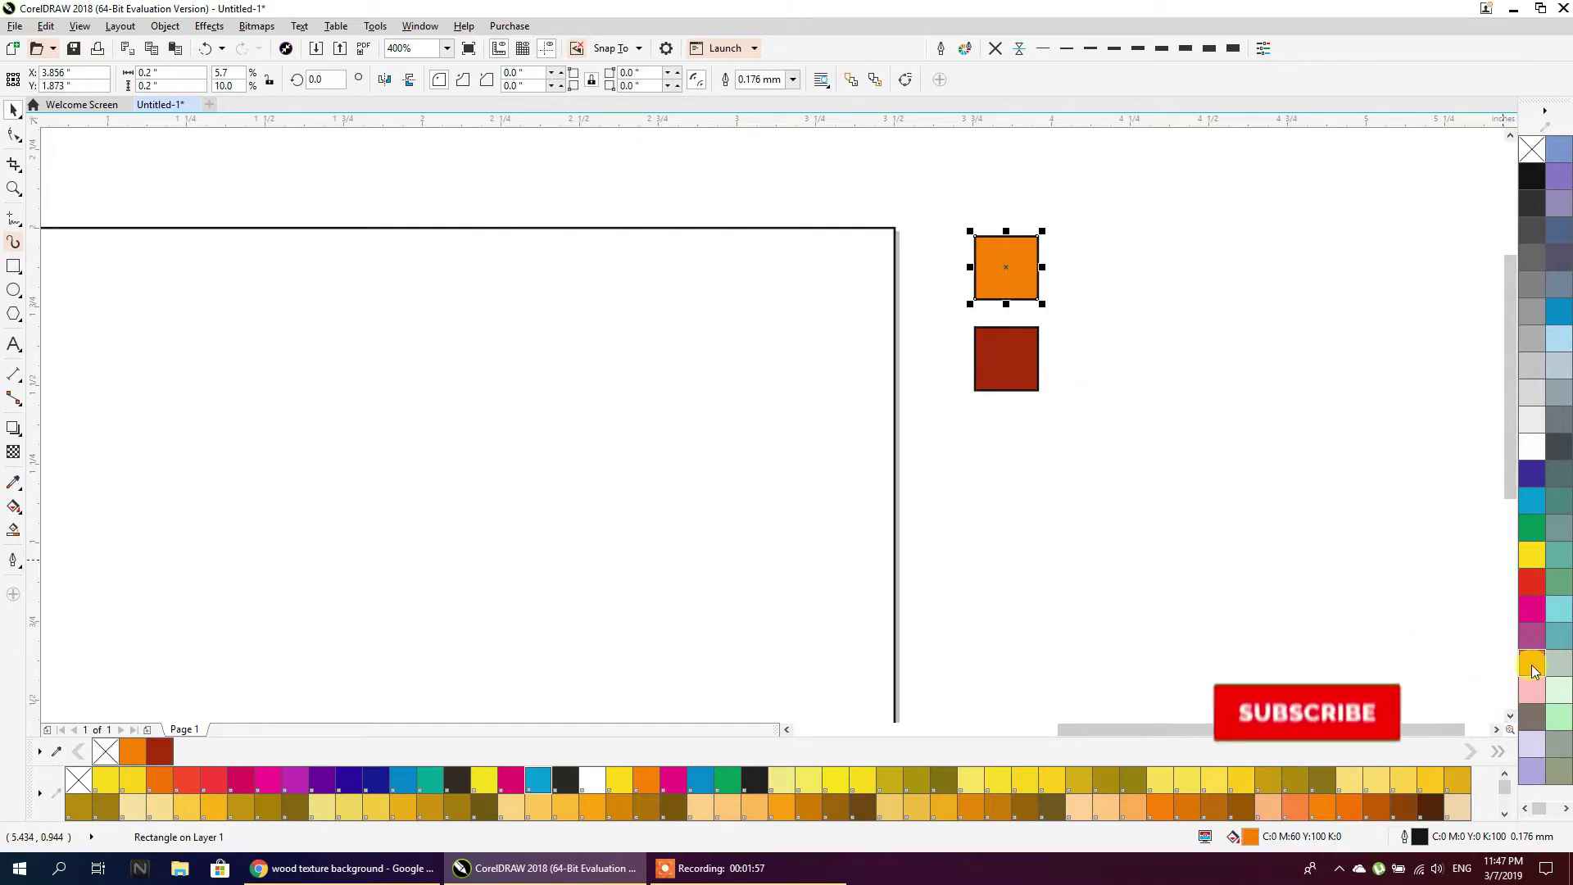
drag(1532, 670, 1532, 670)
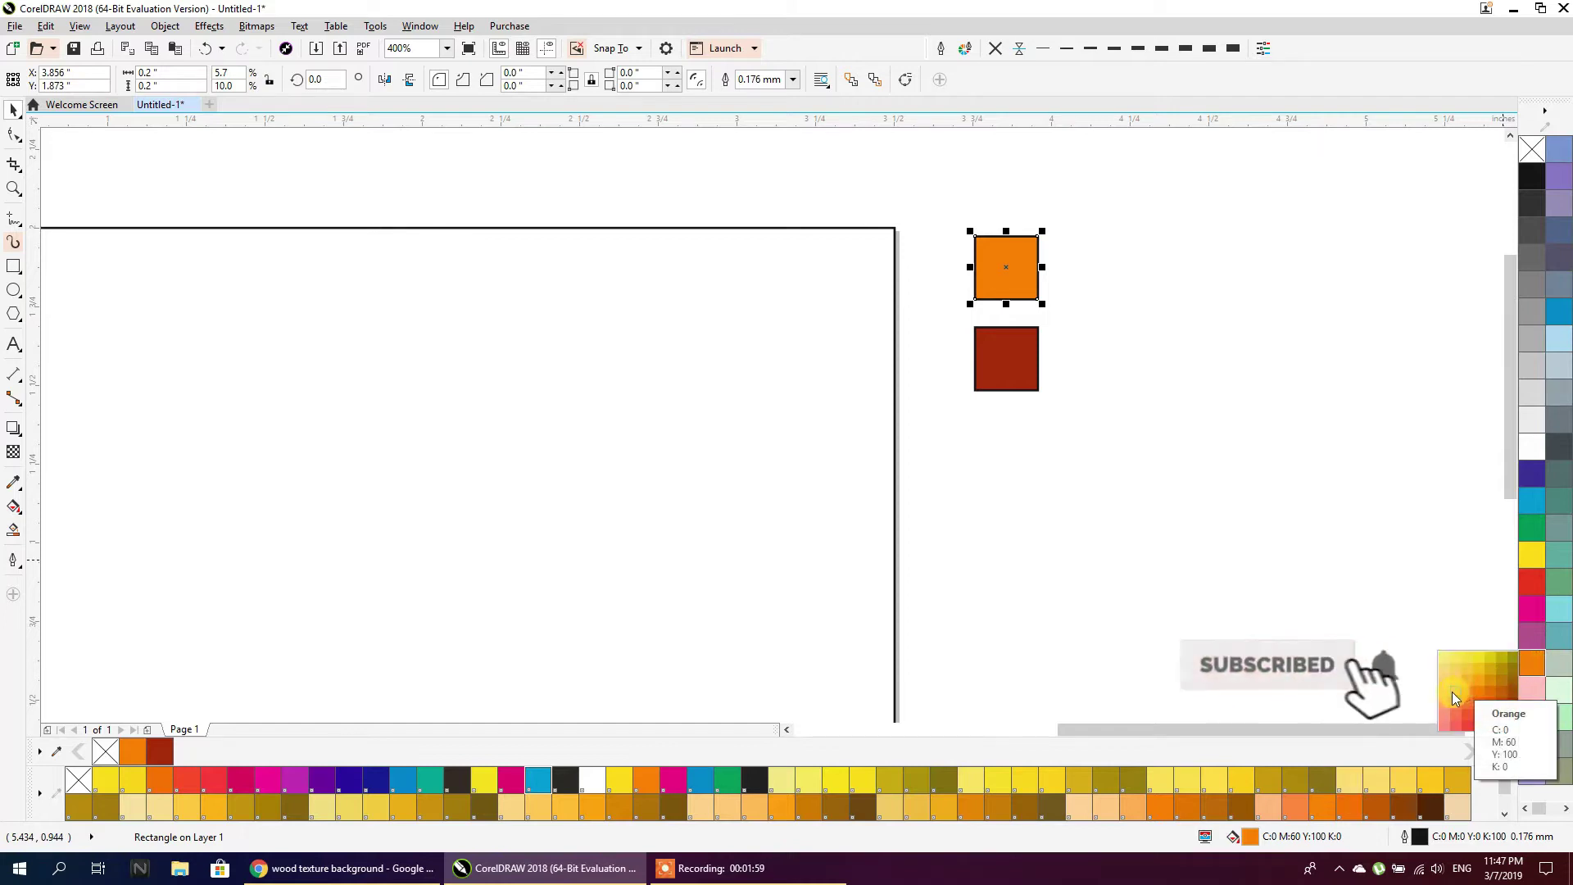
click(1452, 691)
Remove the outlines from both squares and move them further down
drag(1079, 454, 975, 133)
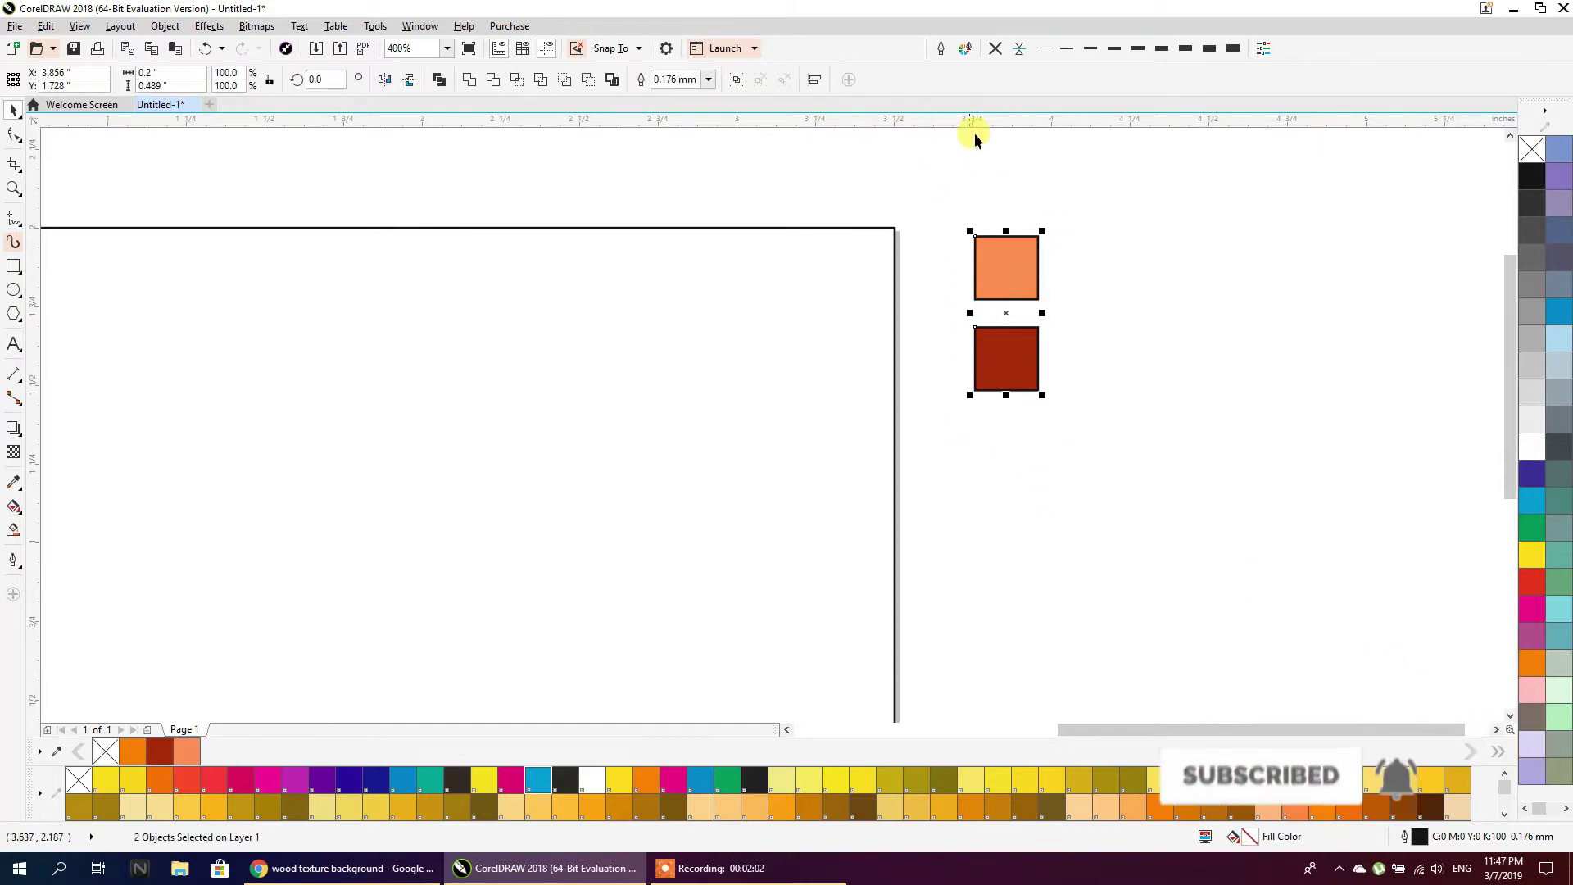
click(996, 49)
click(1000, 174)
drag(1088, 162, 938, 447)
drag(991, 374, 993, 504)
click(922, 218)
scroll(922, 218, down, 1)
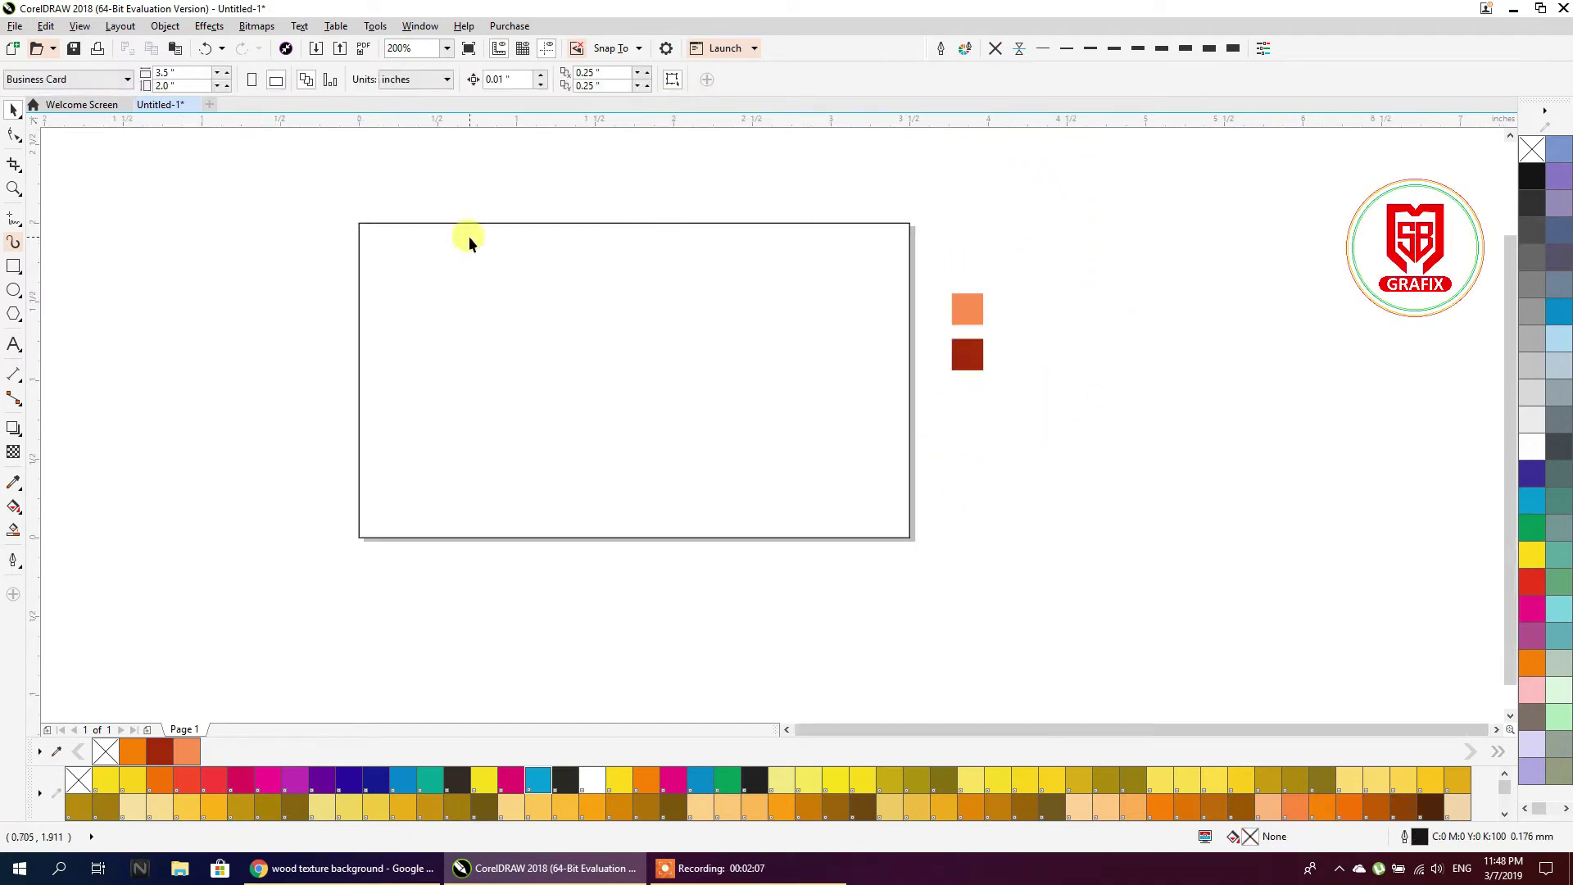
Add another page-sized rectangle and draw a straight Pen-tool line across the card's top-left corner
double_click(12, 270)
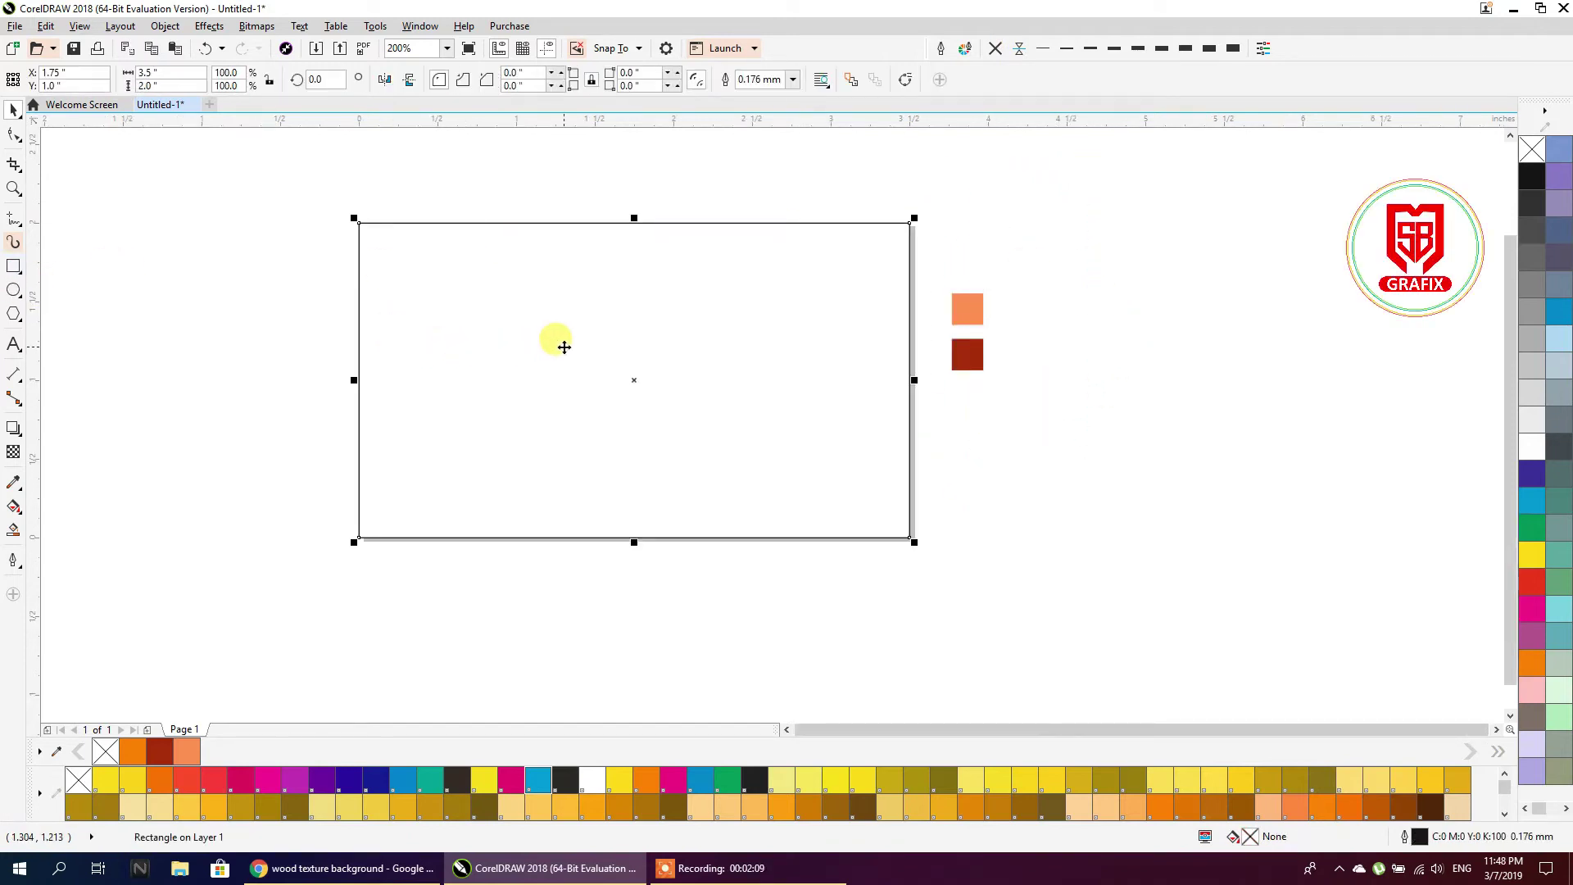
click(20, 226)
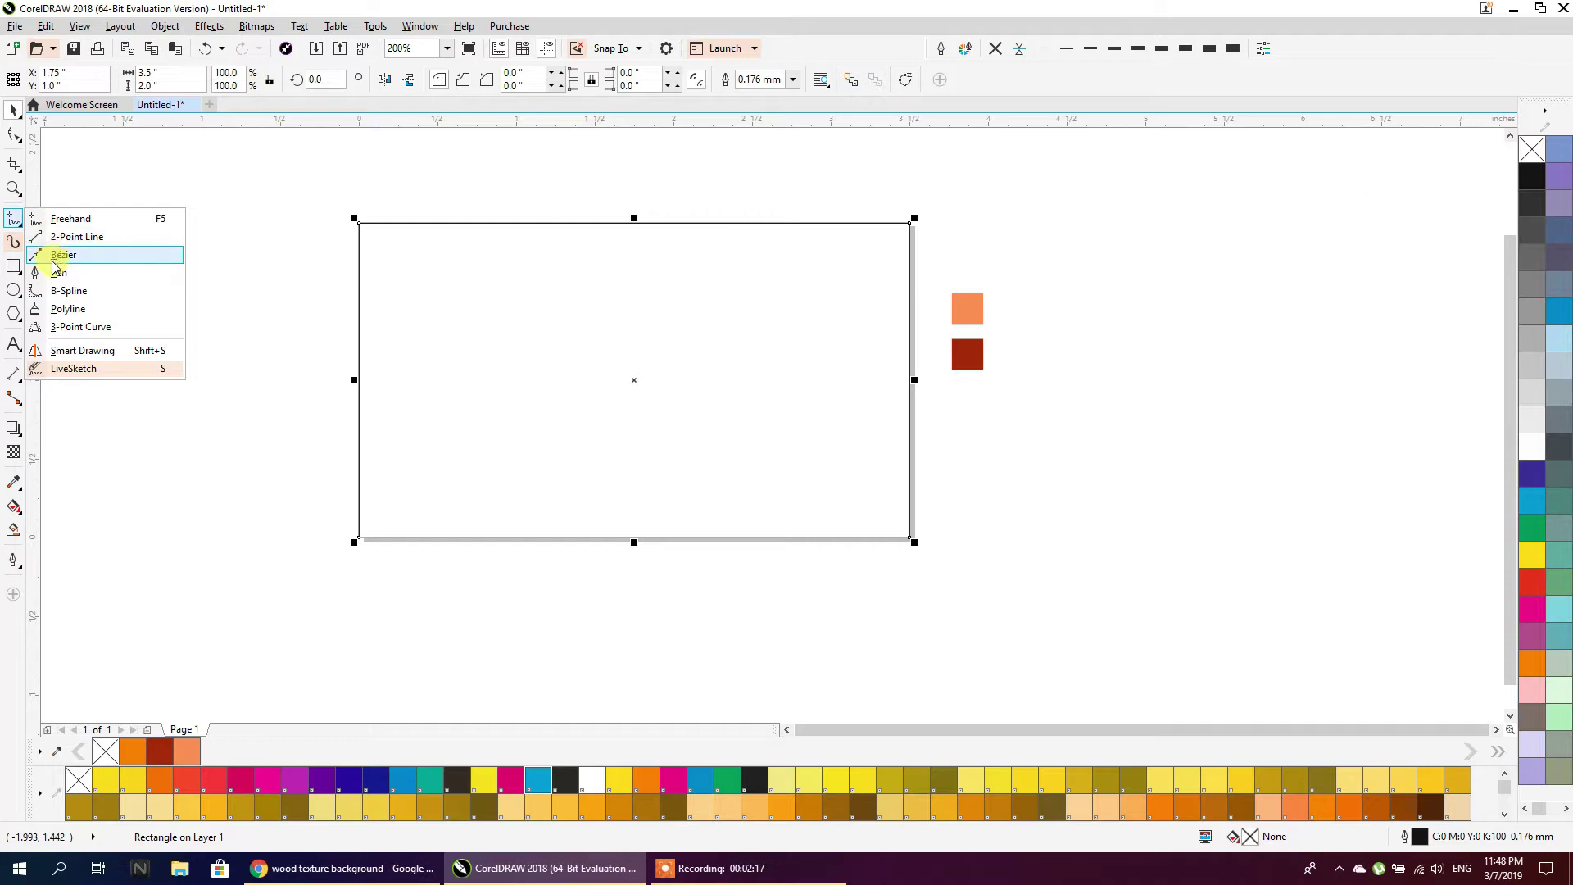
click(51, 276)
click(504, 177)
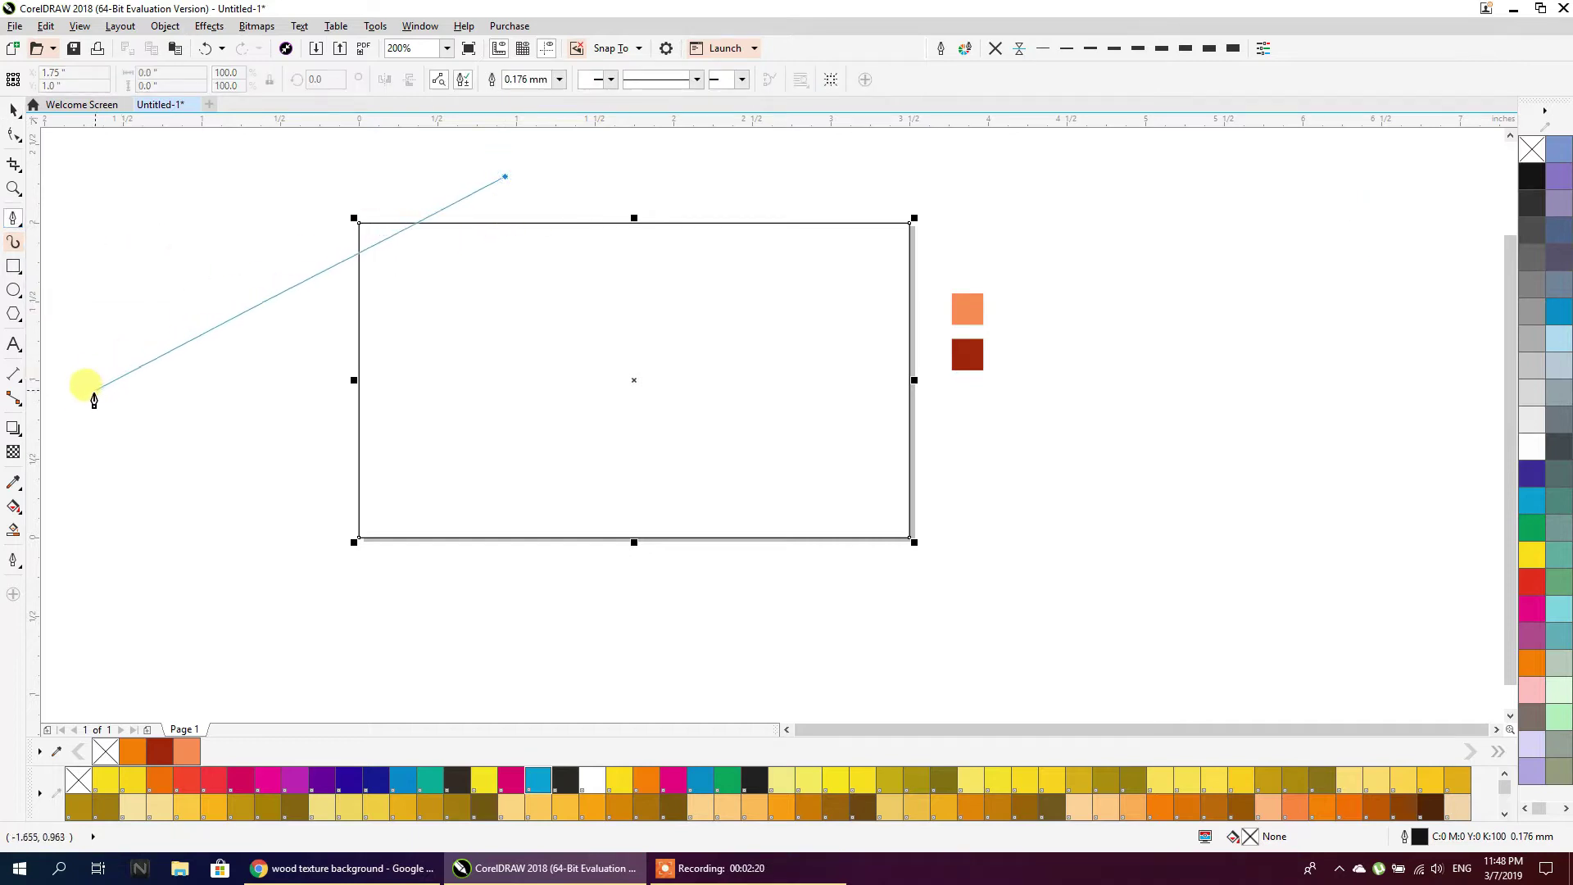
scroll(199, 432, down, 1)
click(106, 423)
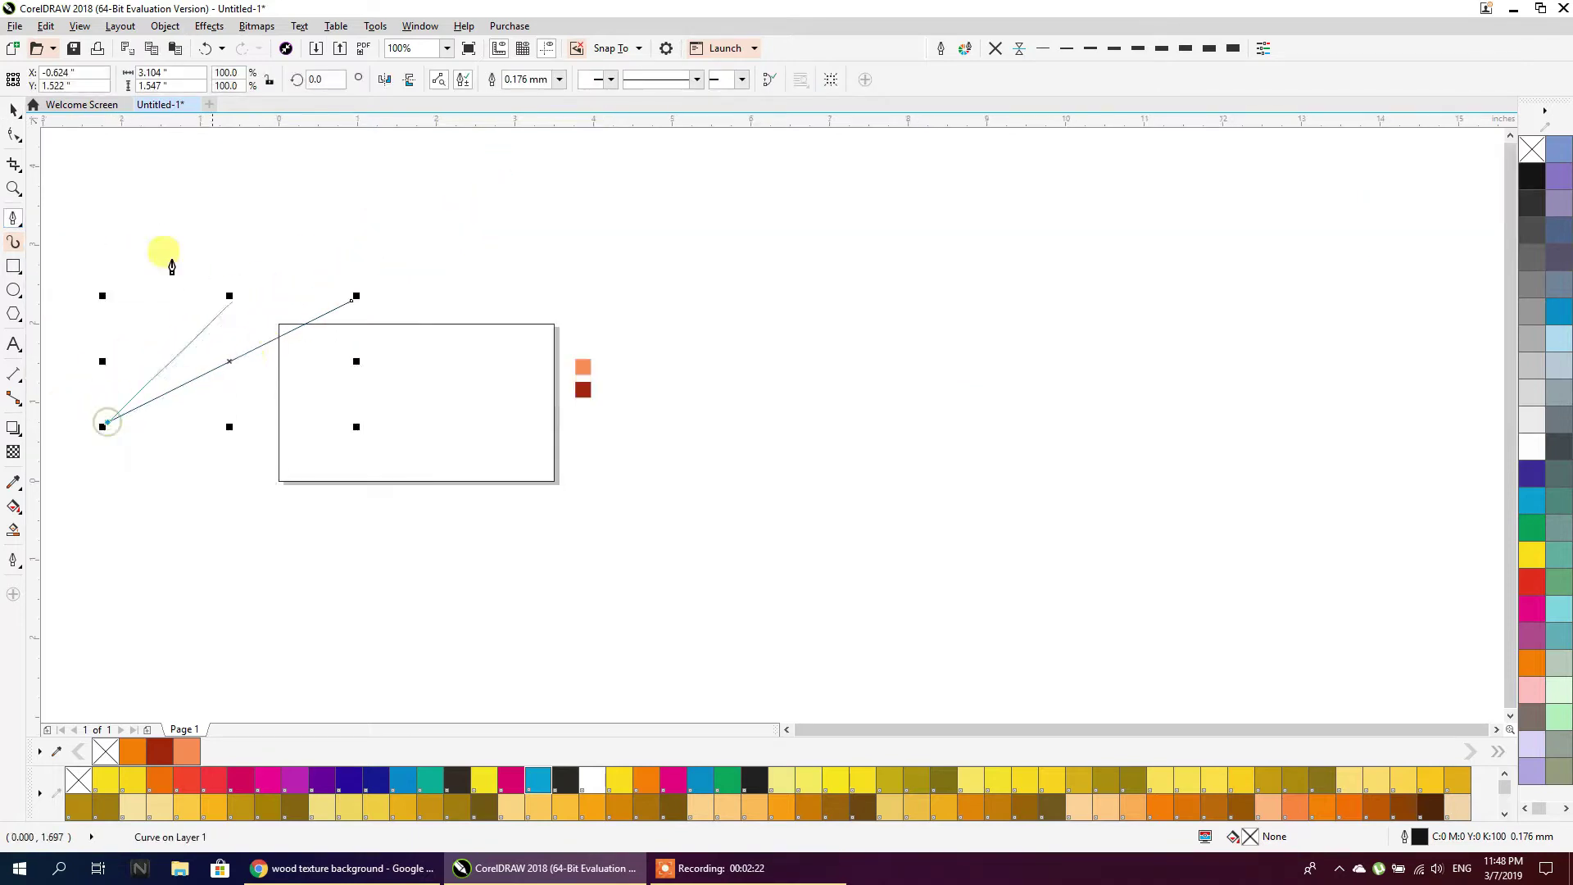
click(15, 112)
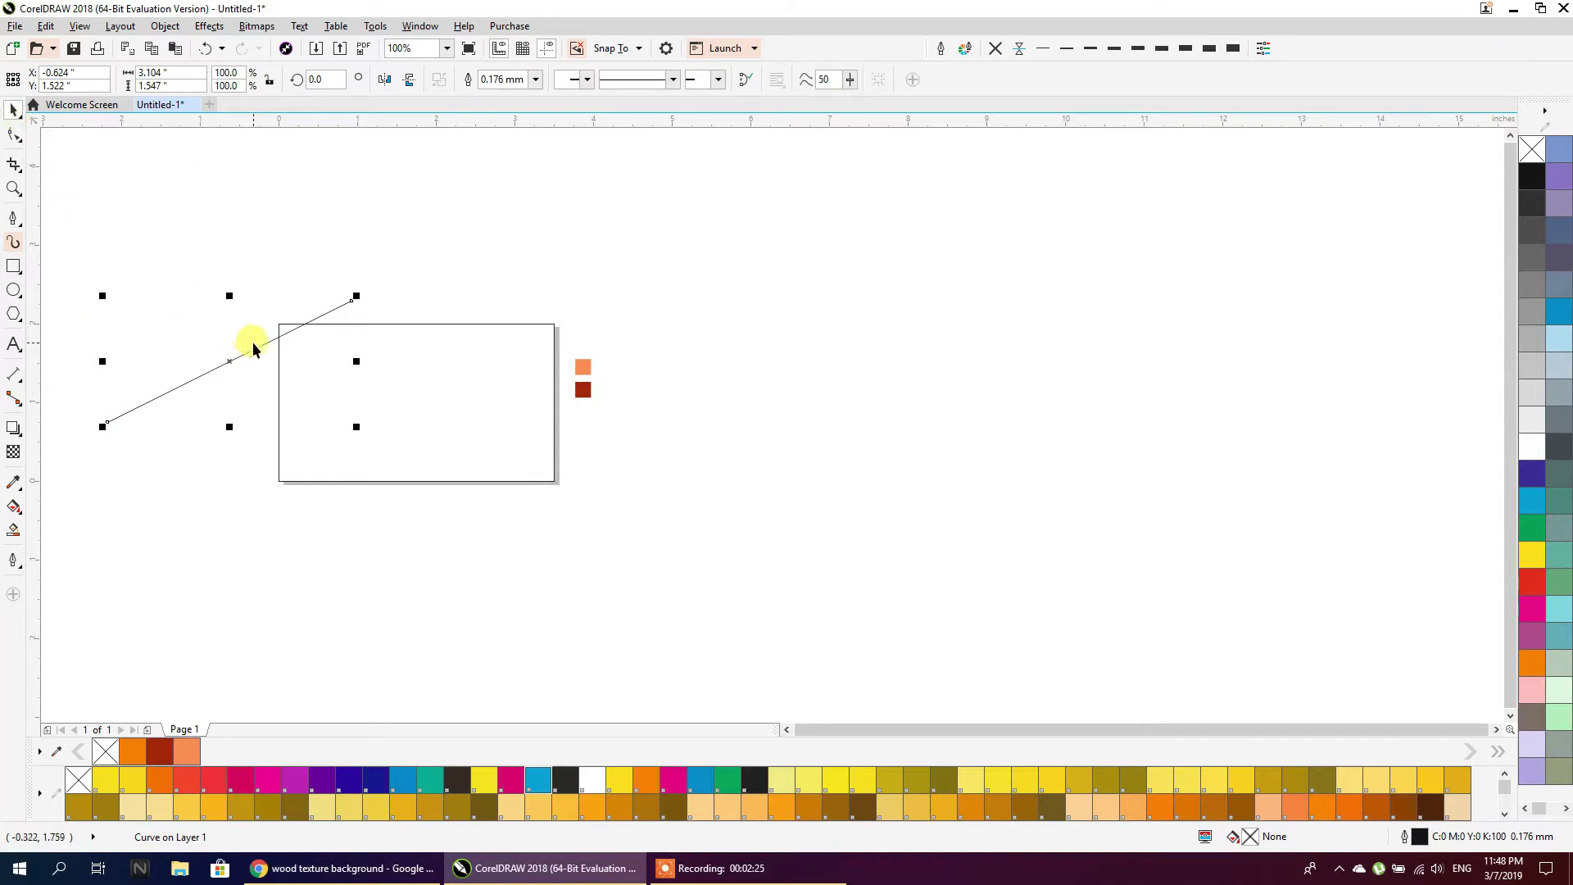
drag(234, 358, 271, 327)
Repeat the line with Ctrl+R into 61 parallel copies, move the squares aside, and group the lines
scroll(287, 326, up, 1)
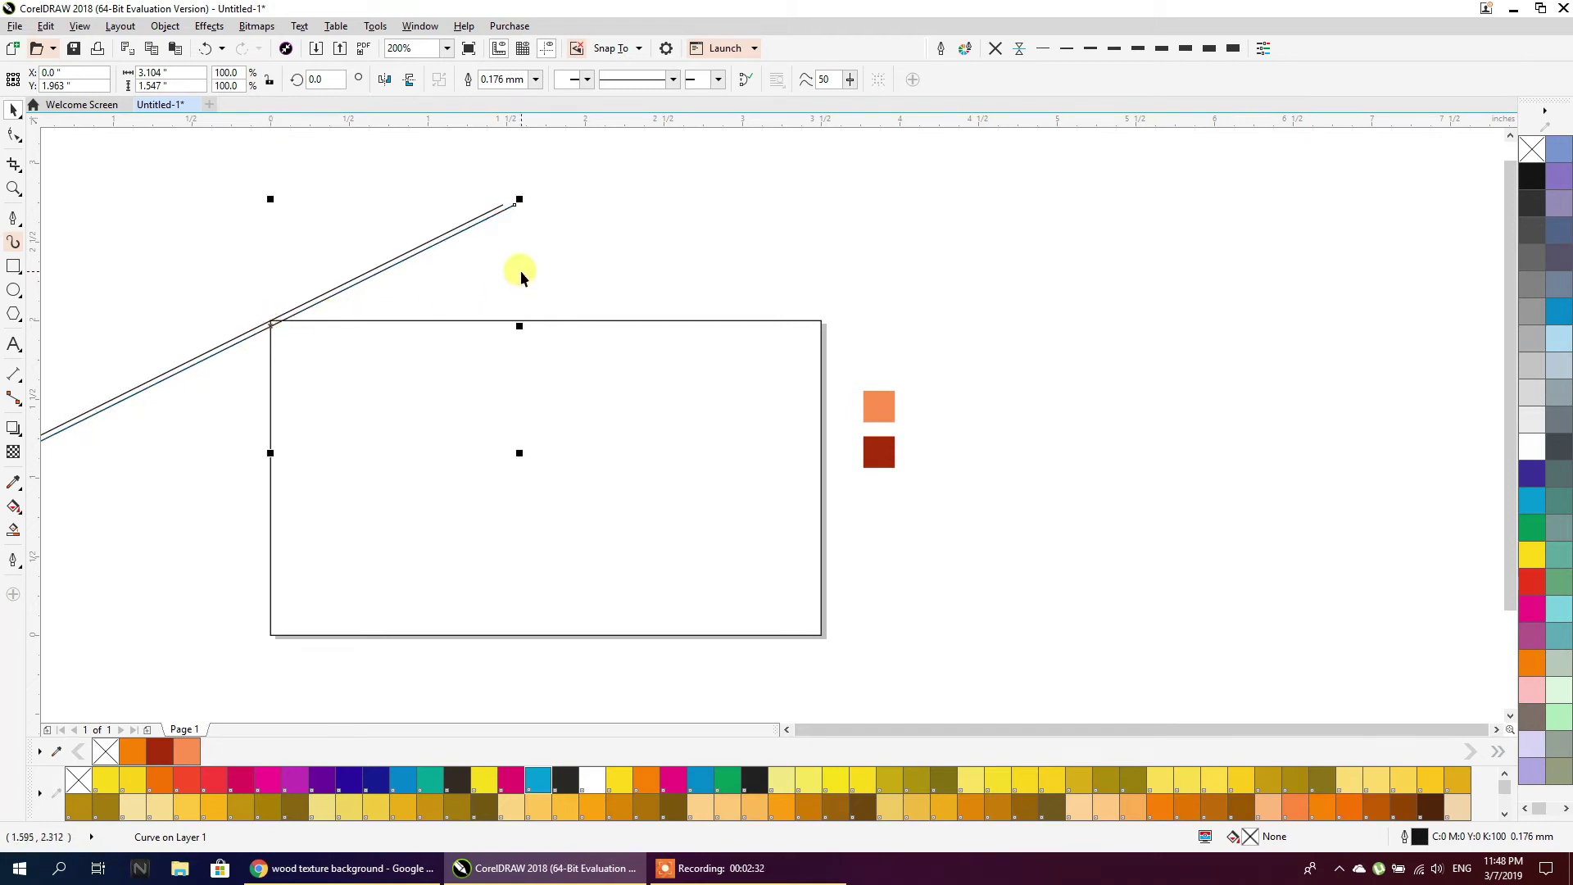
key(ctrl+r)
key(ctrl+r)
key(ctrl+r)
key(ctrl+r)
key(ctrl+r)
key(ctrl+r)
key(ctrl+r)
key(ctrl+r)
key(ctrl+r)
key(ctrl+r)
key(ctrl+r)
key(ctrl+r)
key(ctrl+r)
key(ctrl+r)
key(ctrl+r)
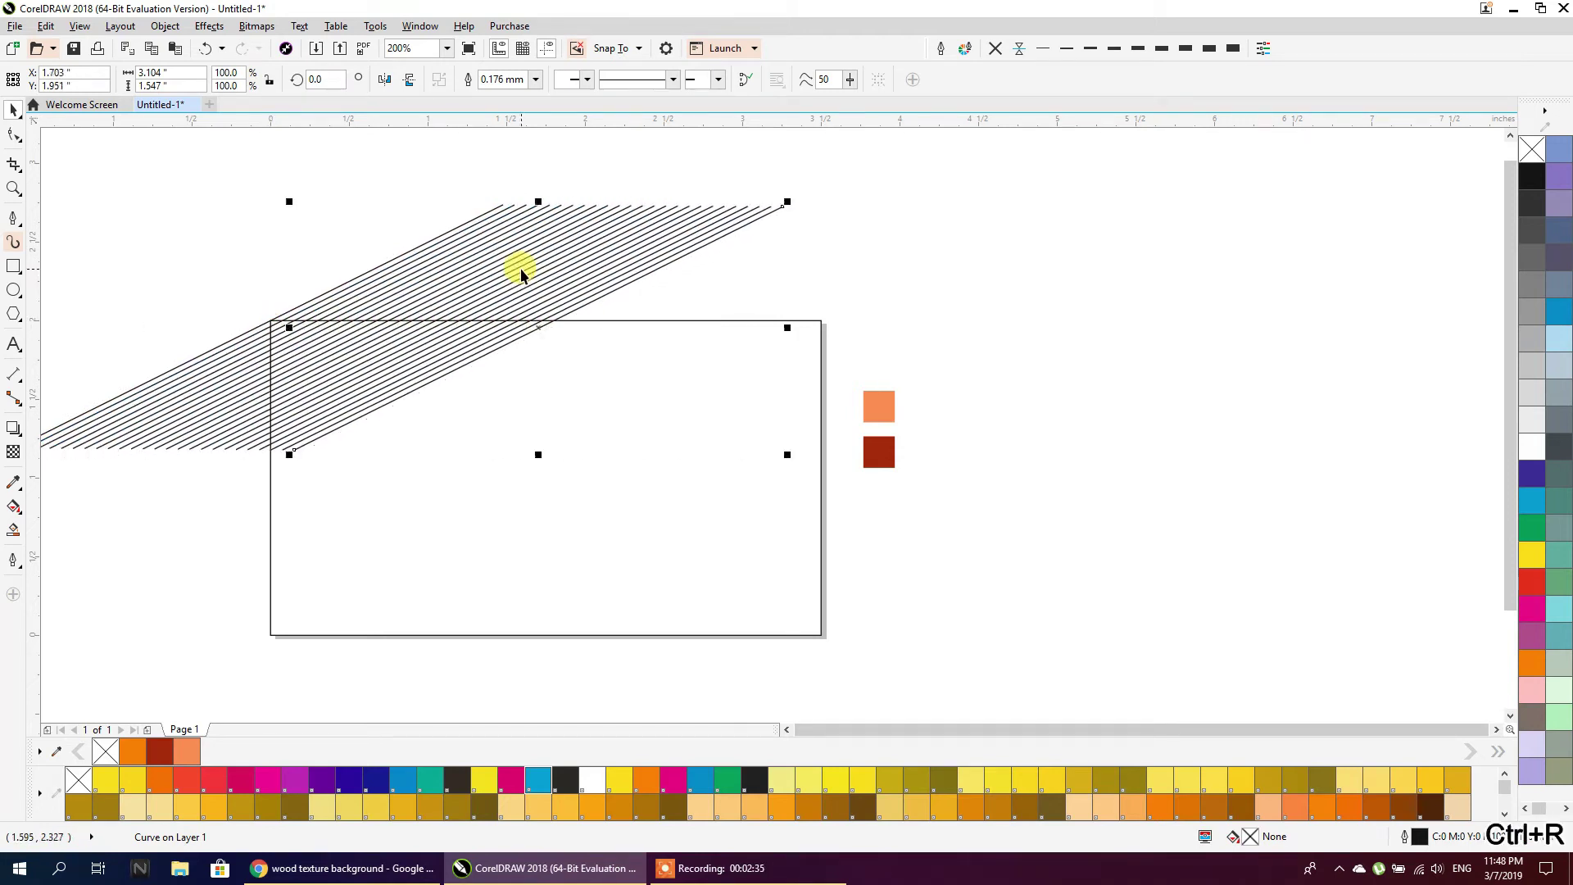
key(ctrl+r)
key(ctrl+r)
key(ctrl+r)
key(ctrl+r)
key(ctrl+r)
key(ctrl+r)
key(ctrl+r)
key(ctrl+r)
key(ctrl+r)
key(ctrl+r)
key(ctrl+r)
key(ctrl+r)
key(ctrl+r)
key(ctrl+r)
key(ctrl+r)
key(ctrl+r)
key(ctrl+r)
key(ctrl+r)
key(ctrl+r)
key(ctrl+r)
drag(916, 461, 1240, 408)
drag(1211, 159, 273, 547)
drag(139, 528, 135, 527)
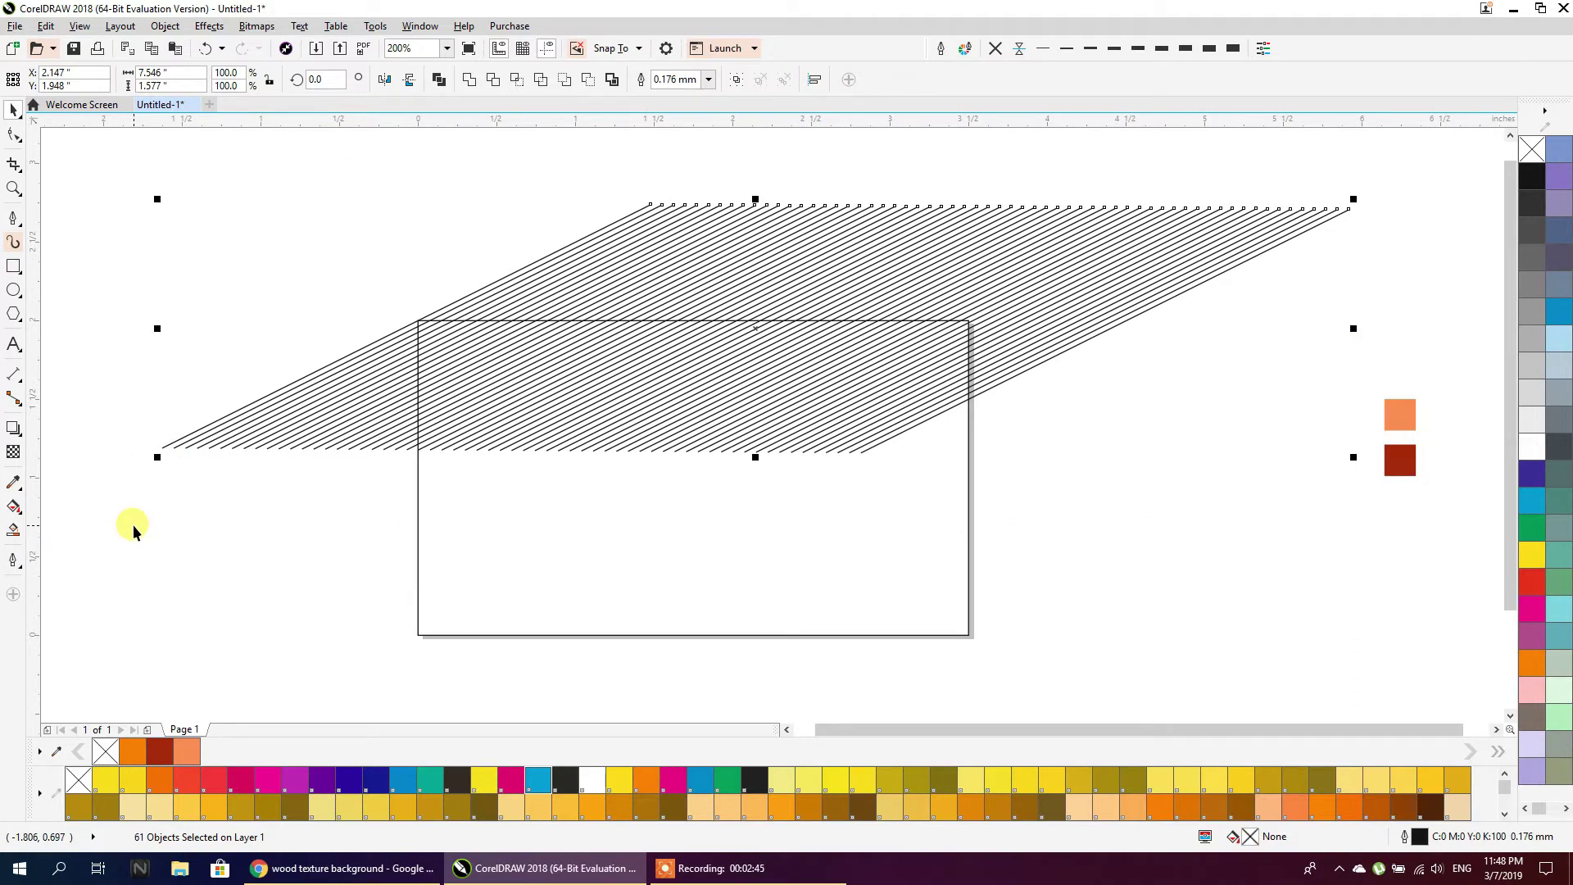
key(ctrl+g)
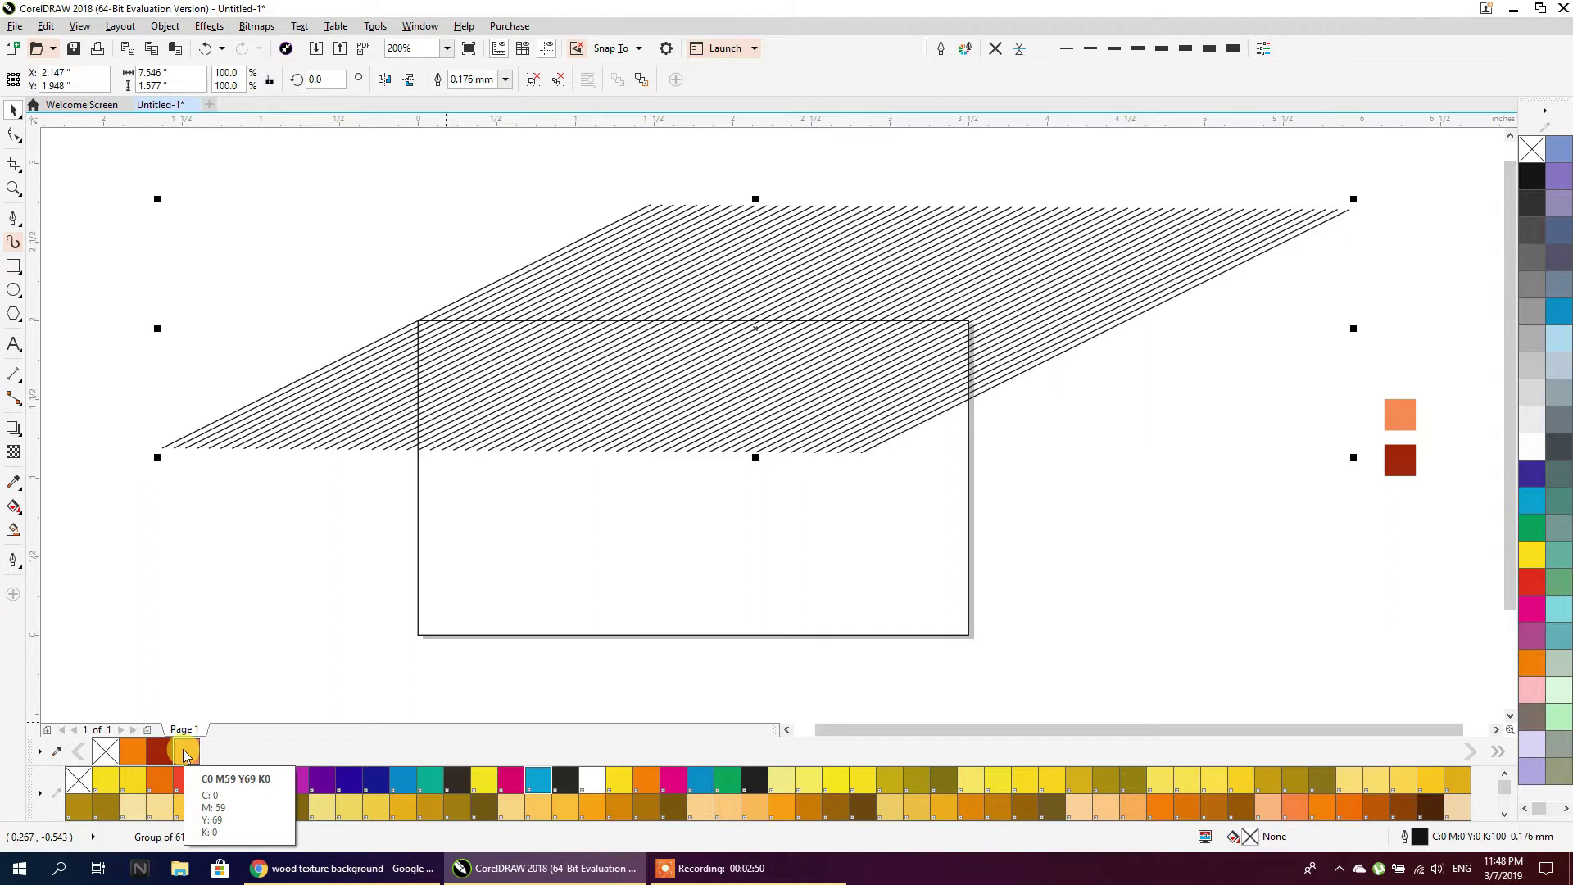
Give the hatch group 0.5 mm light-orange outlines and shift it up-left beside the card
right_click(185, 753)
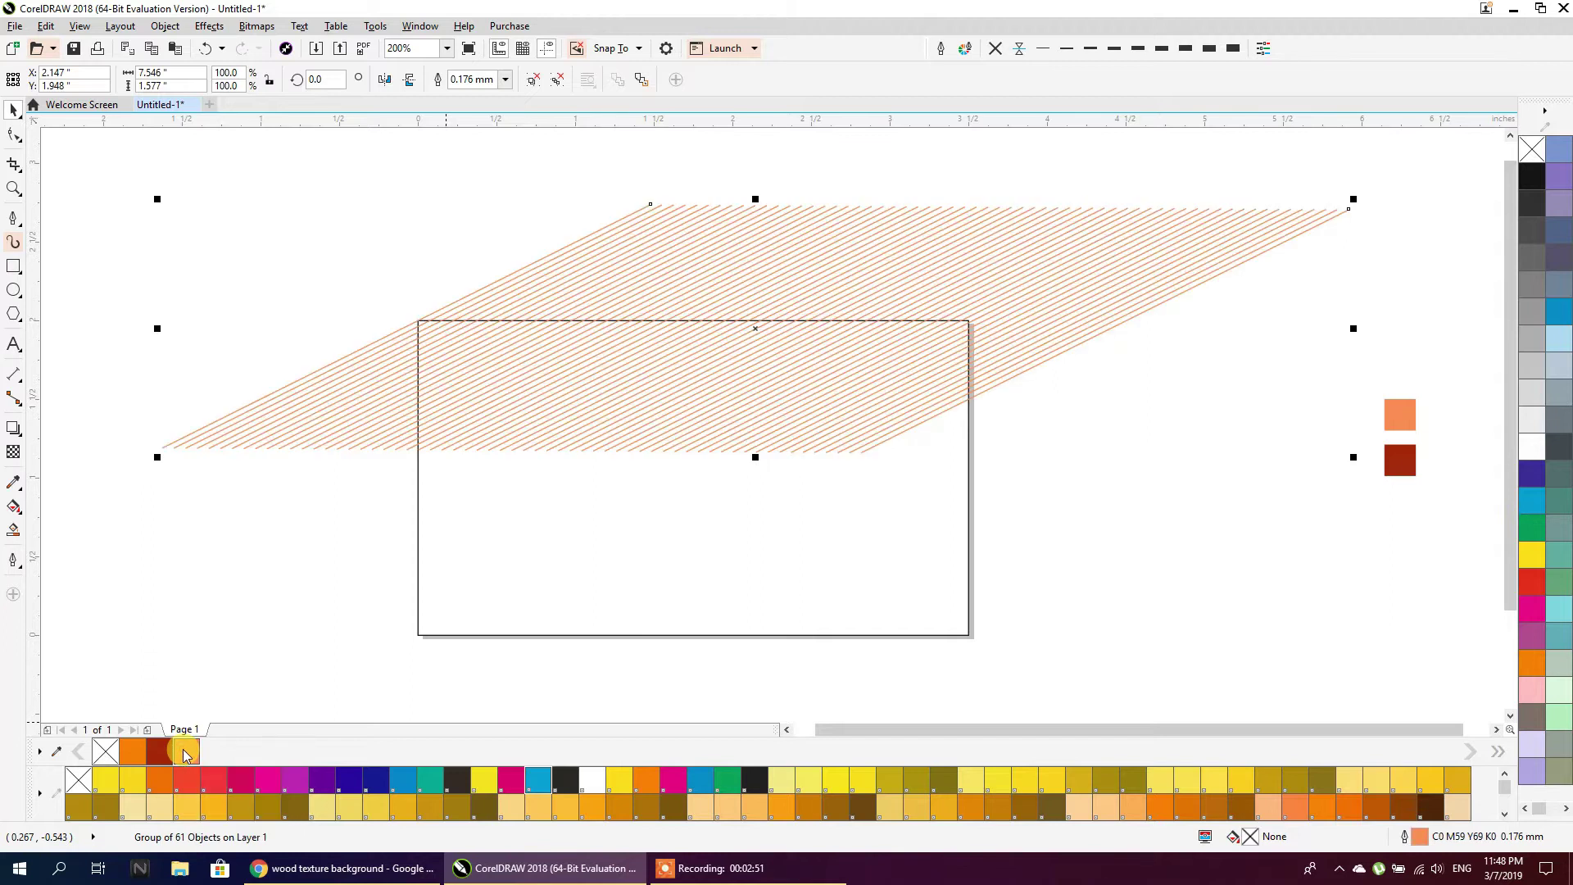
click(1111, 51)
mouse_move(888, 240)
mouse_down()
mouse_move(228, 204)
mouse_move(167, 152)
mouse_up()
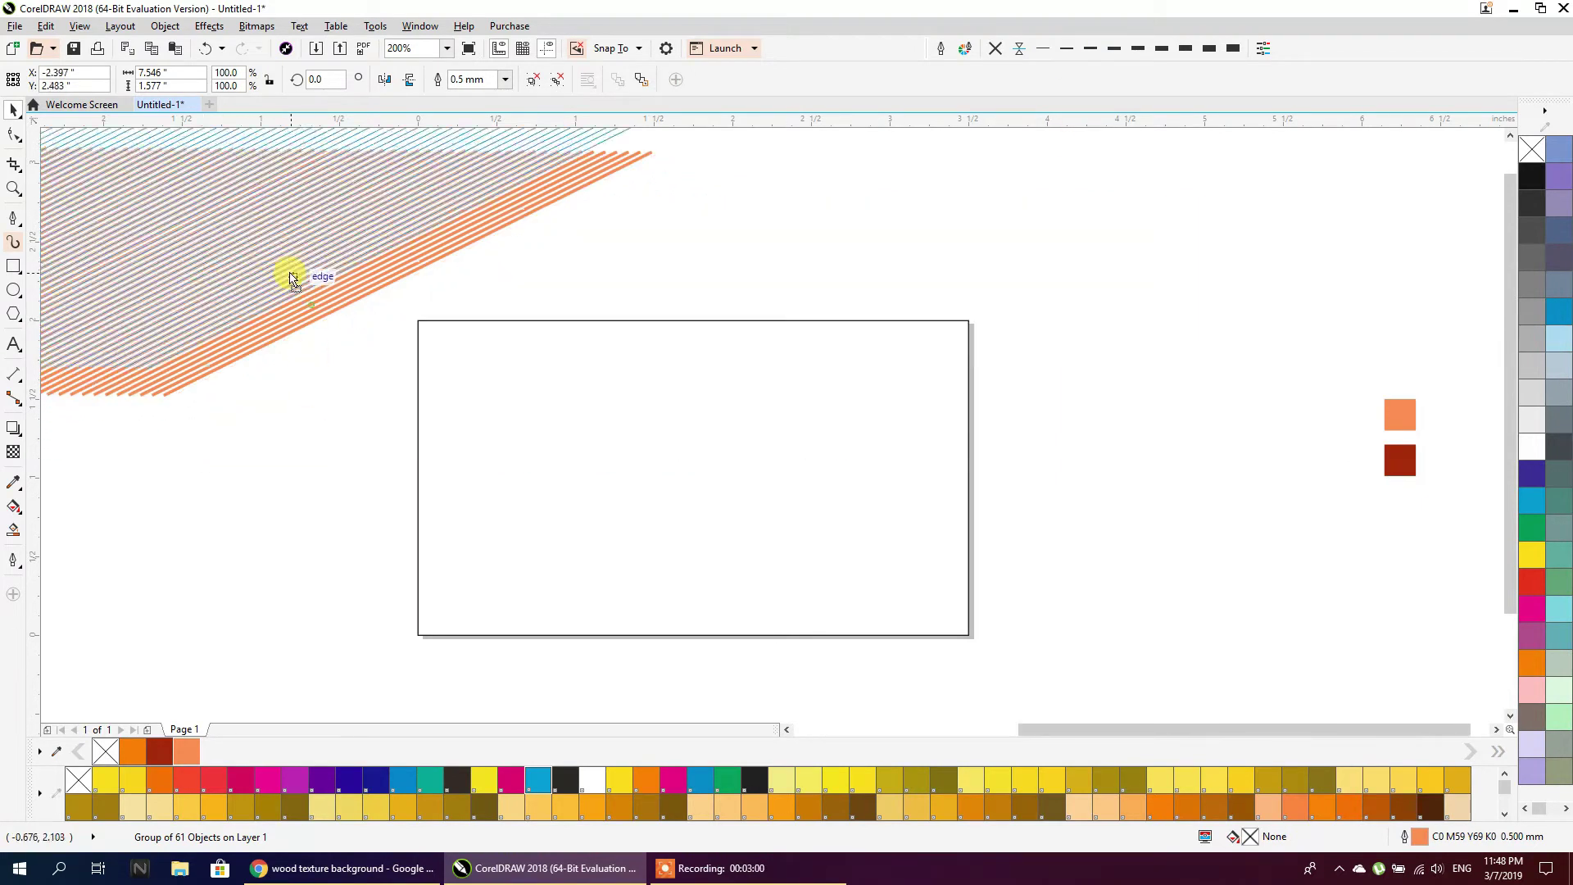
click(278, 394)
click(460, 432)
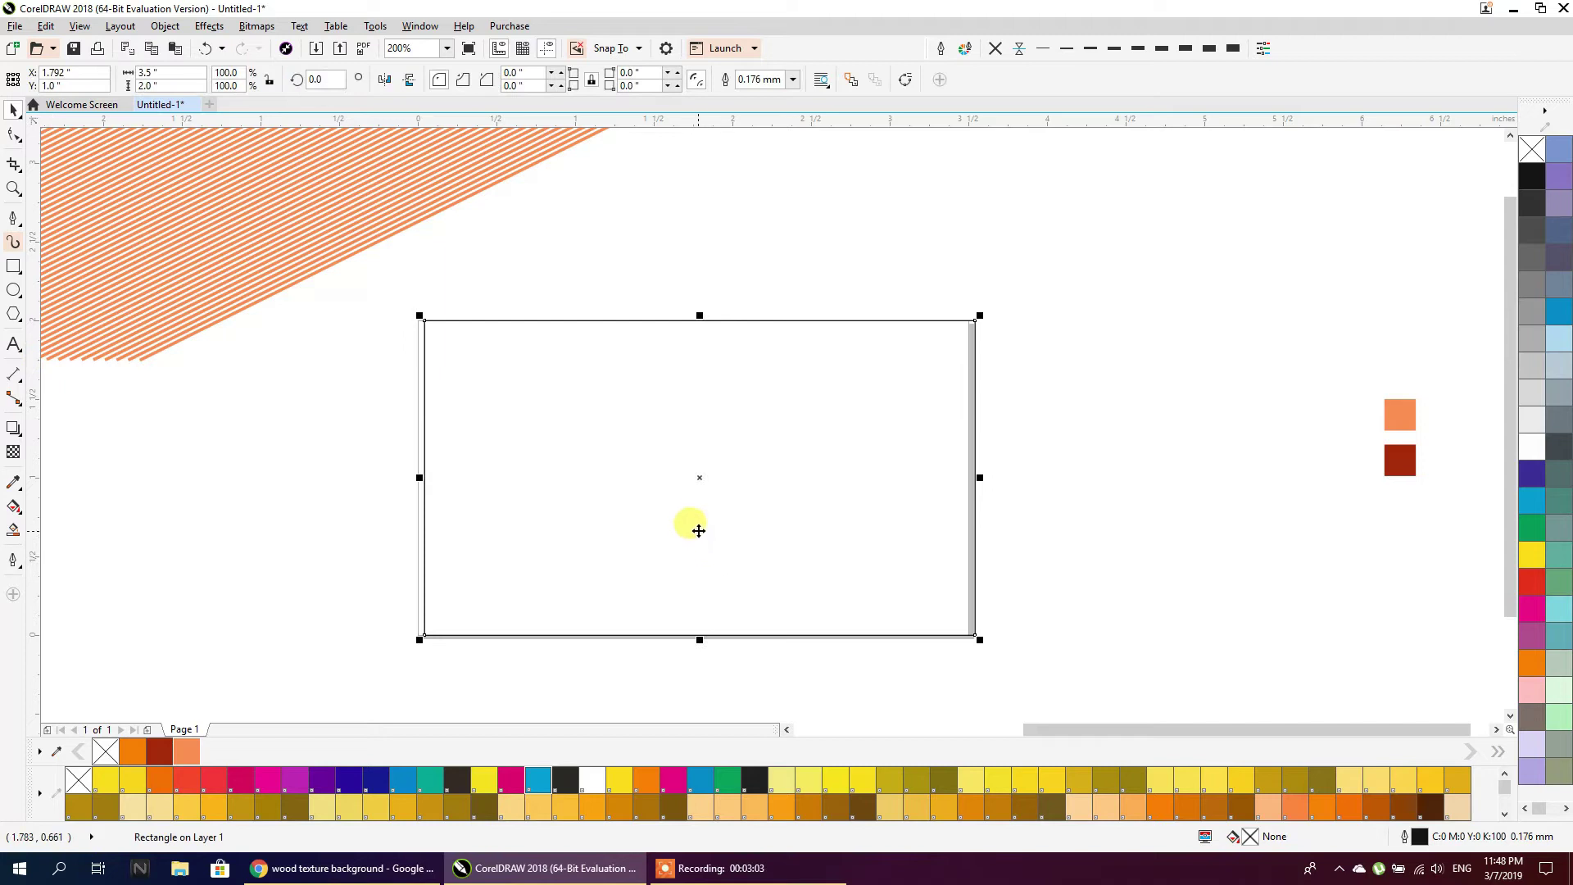
Make a 3.5 × 0.73 inch strip copy along the card's top and fill the card rectangle dark red
drag(693, 639, 703, 443)
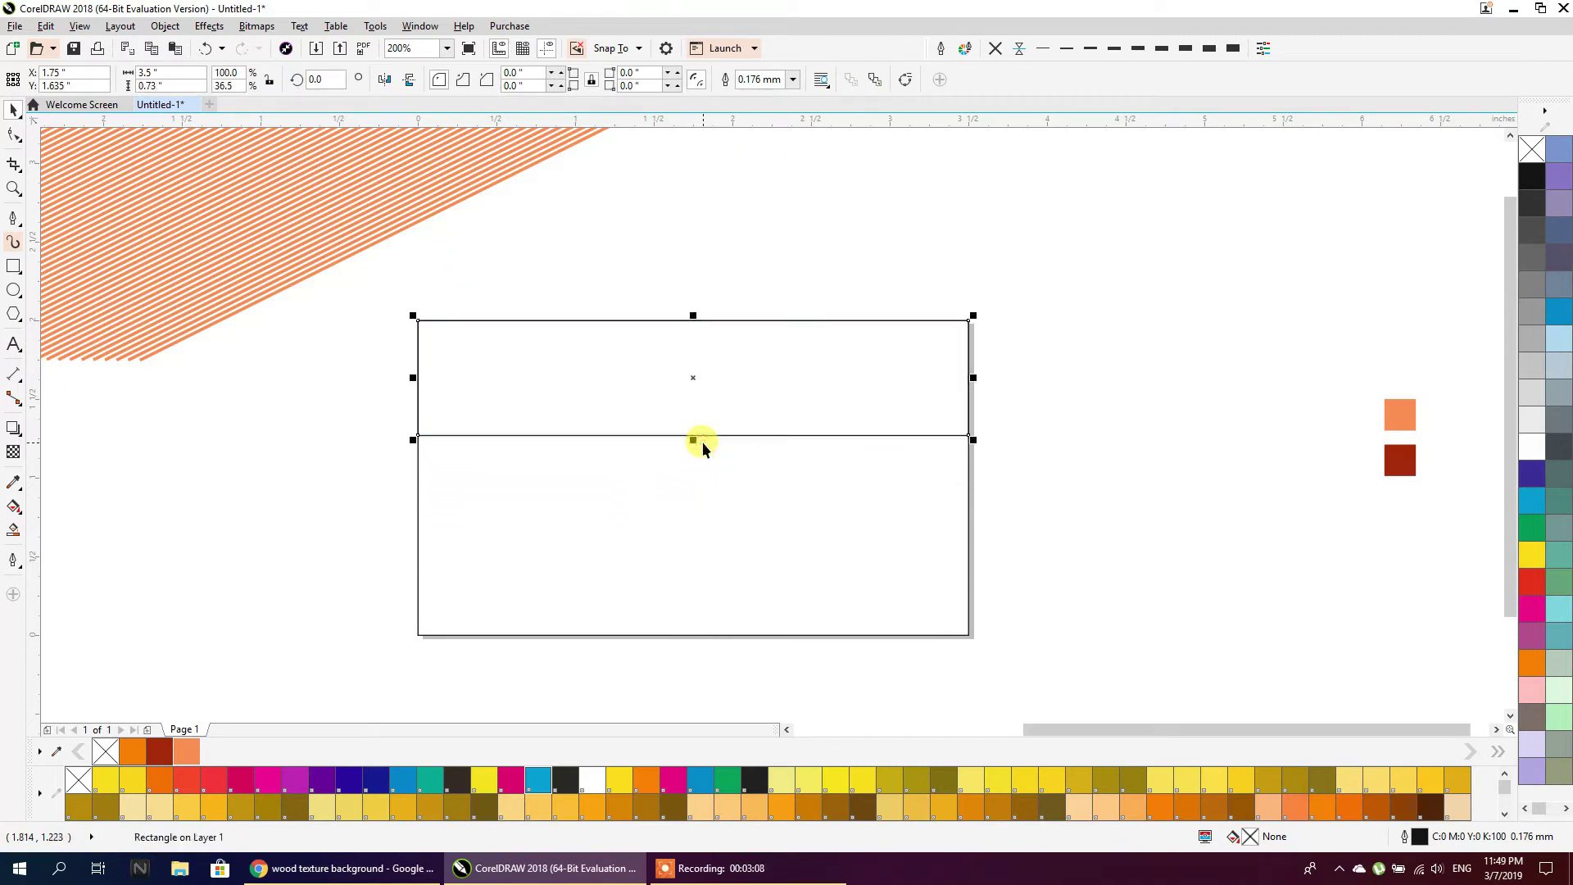
click(721, 482)
click(157, 752)
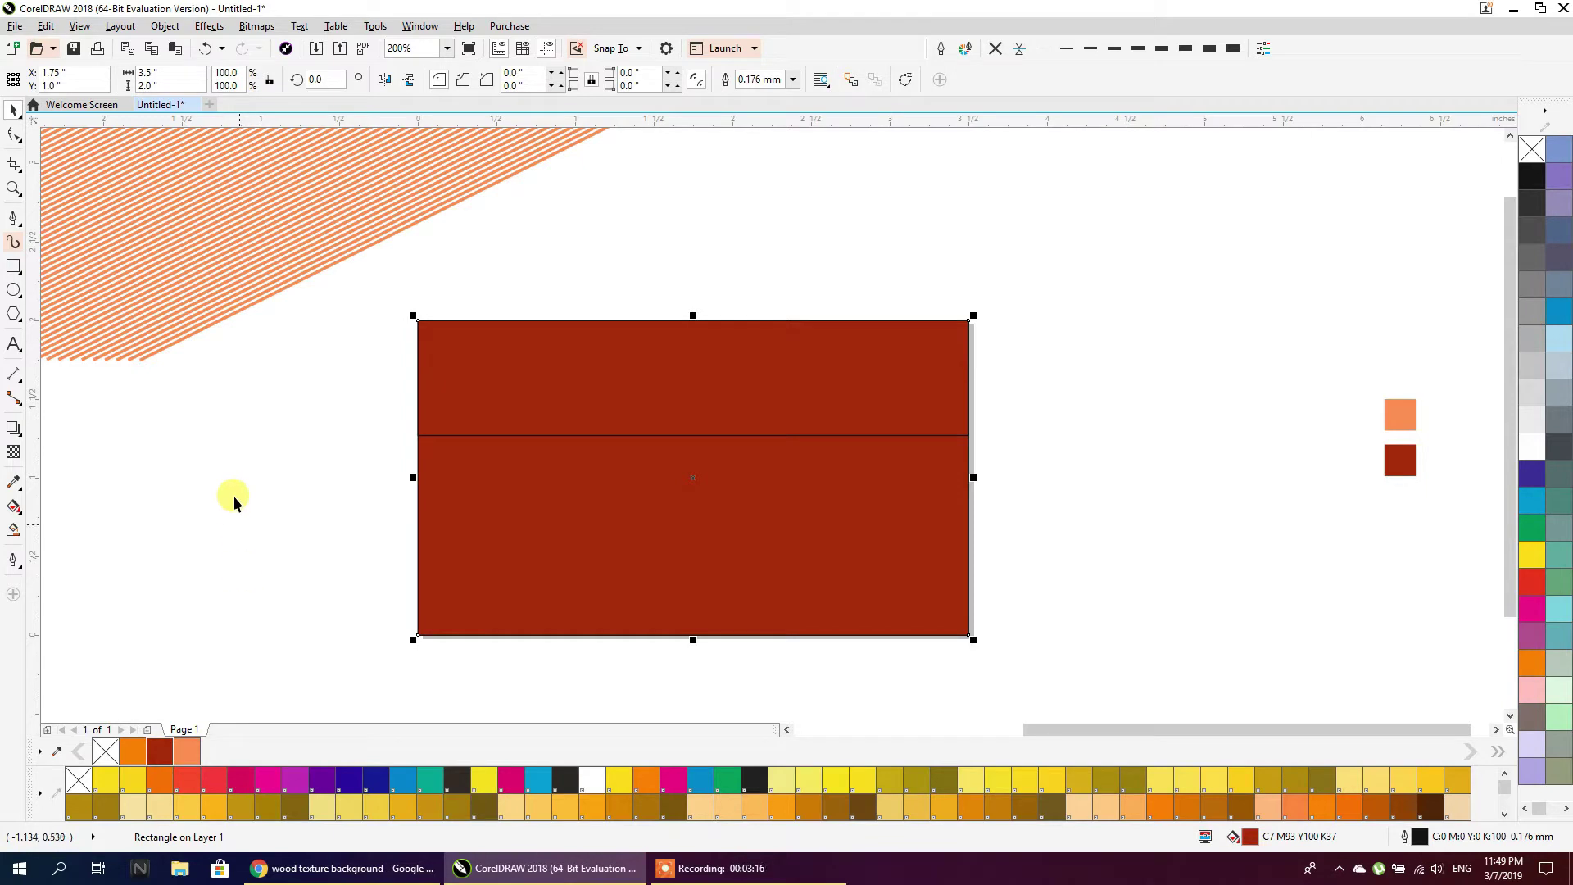
click(218, 344)
click(204, 316)
right_click(205, 313)
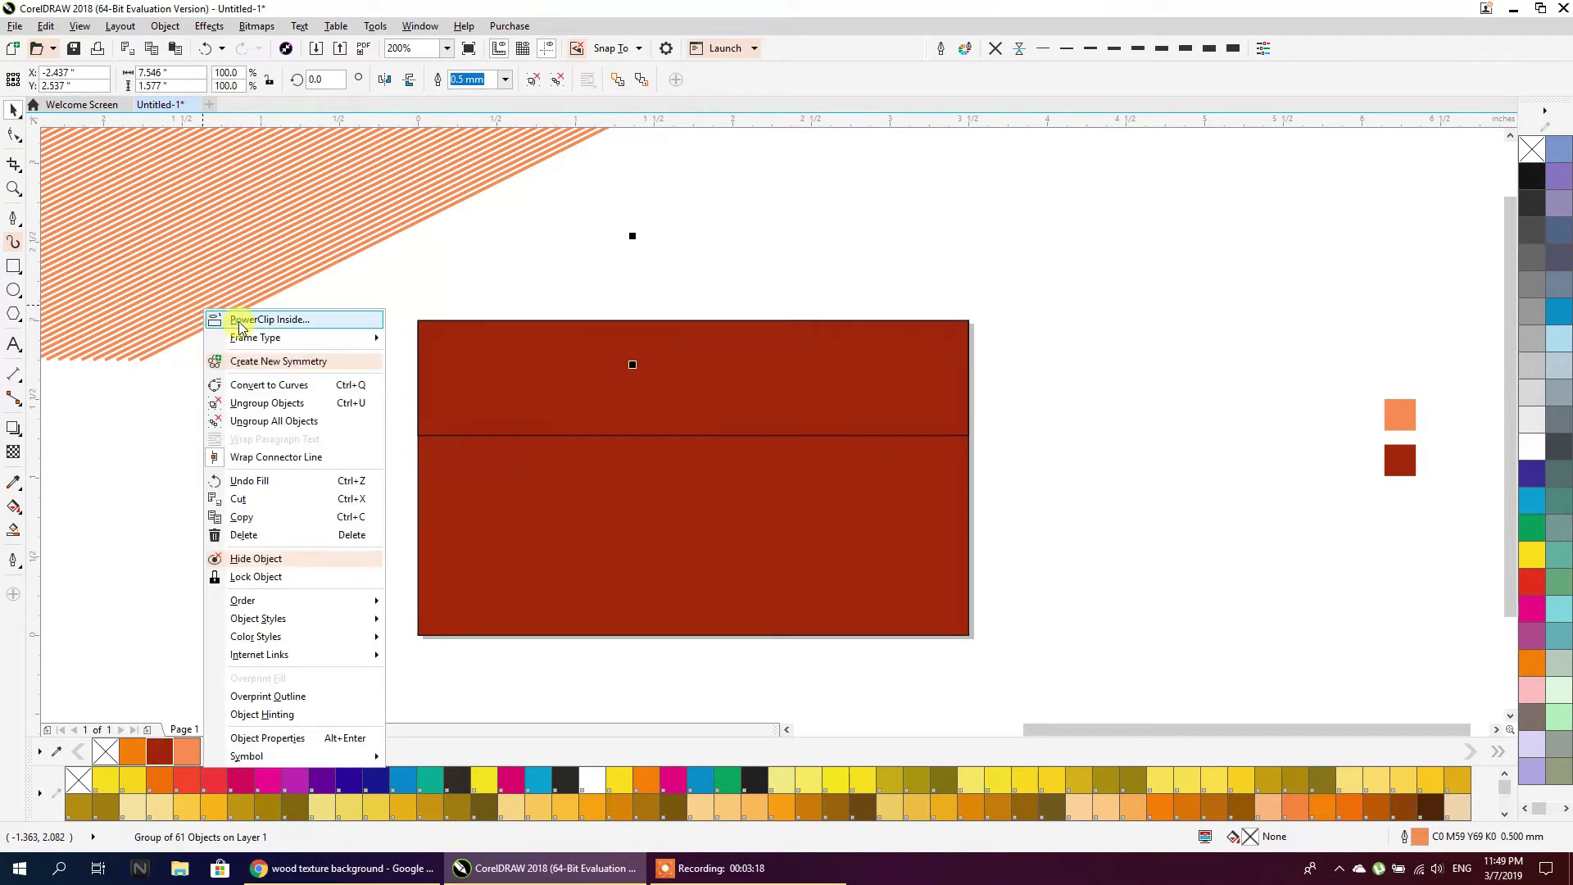
PowerClip the stripe group inside the top strip and scale the stripes to 114.6% to fill it
click(241, 321)
click(506, 399)
double_click(506, 400)
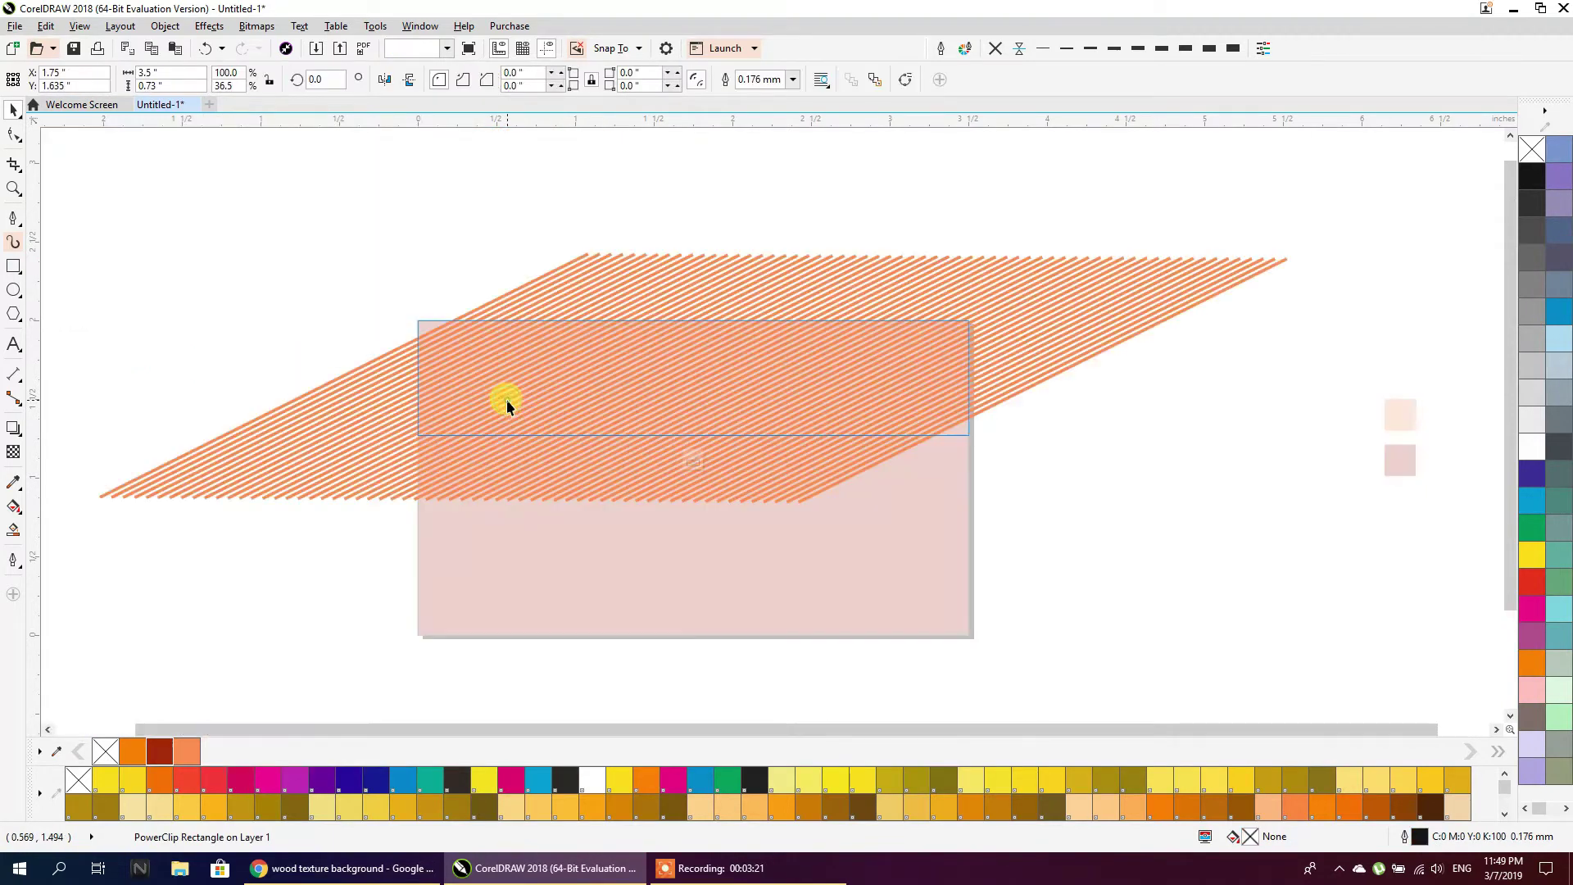
click(361, 422)
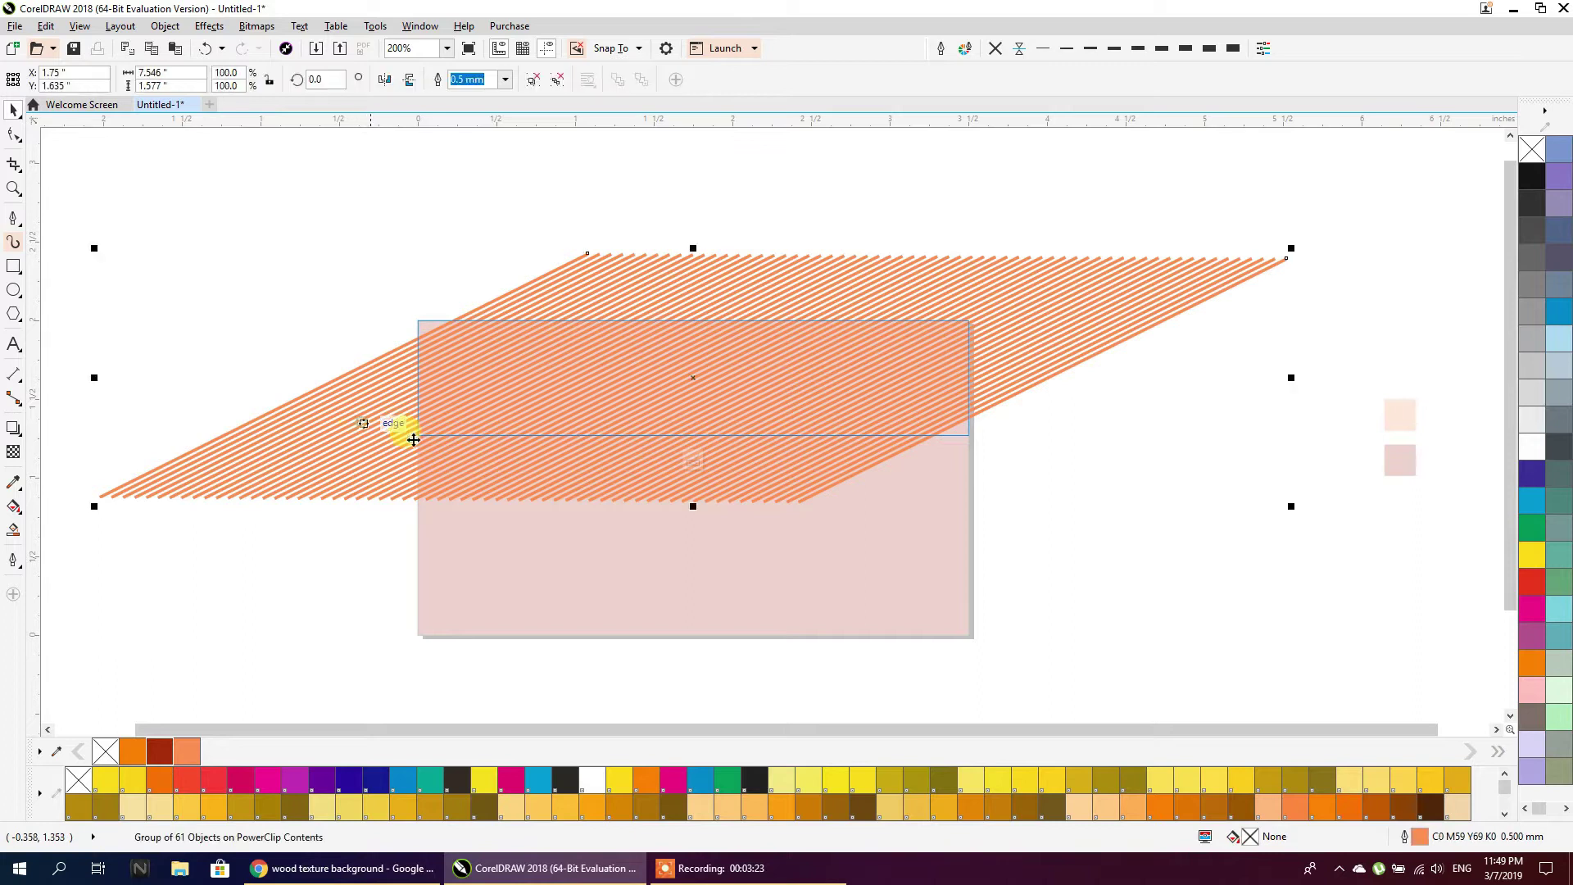
click(1213, 535)
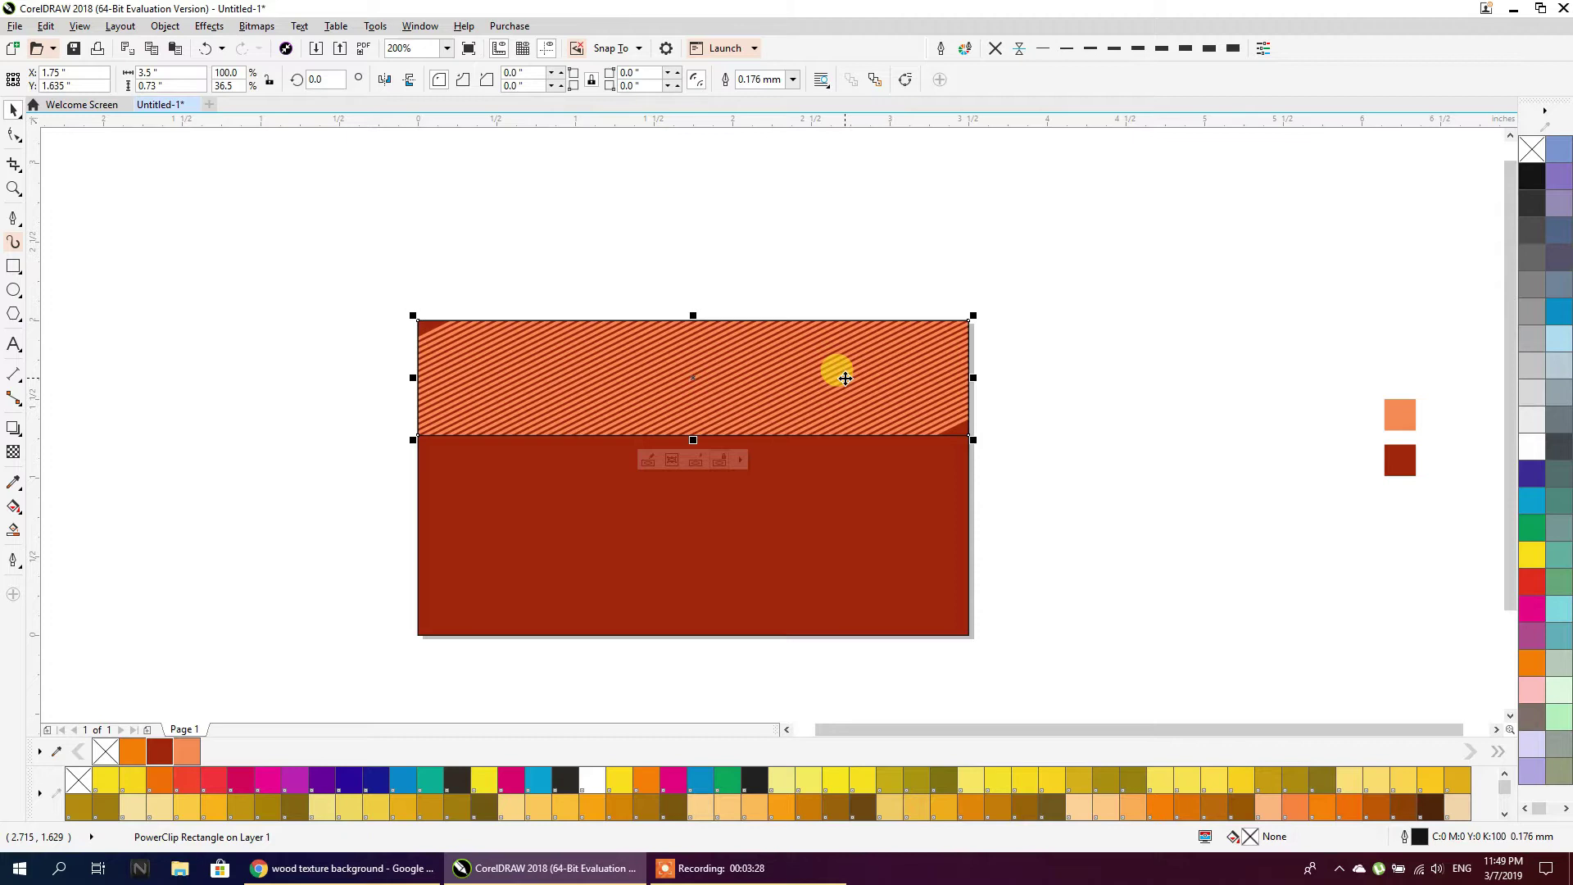
ctrl+click(801, 372)
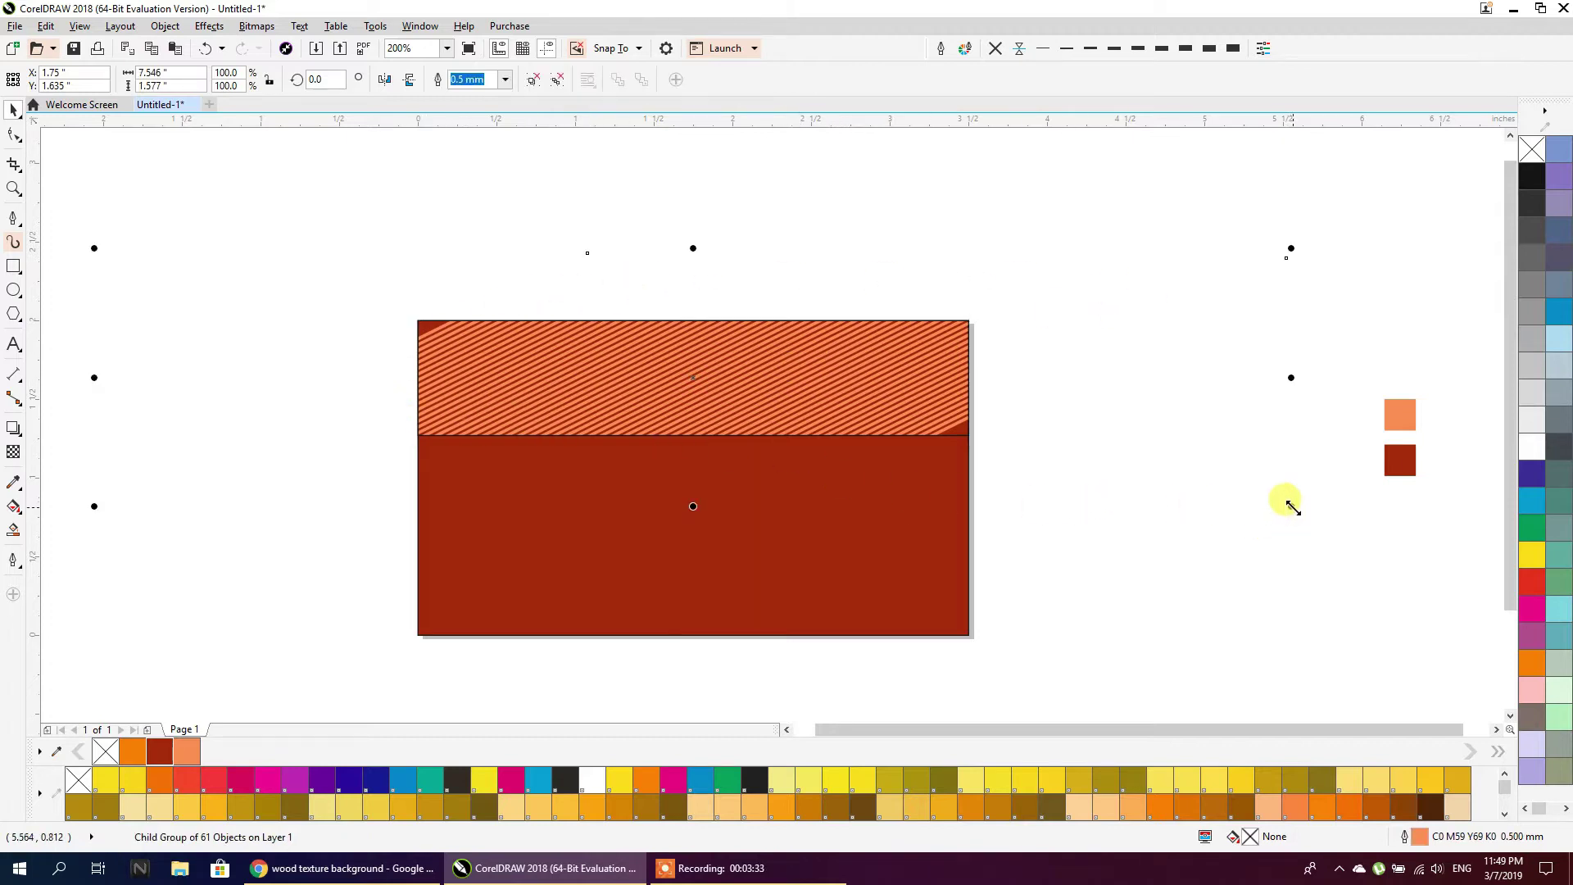
drag(1292, 507, 1379, 613)
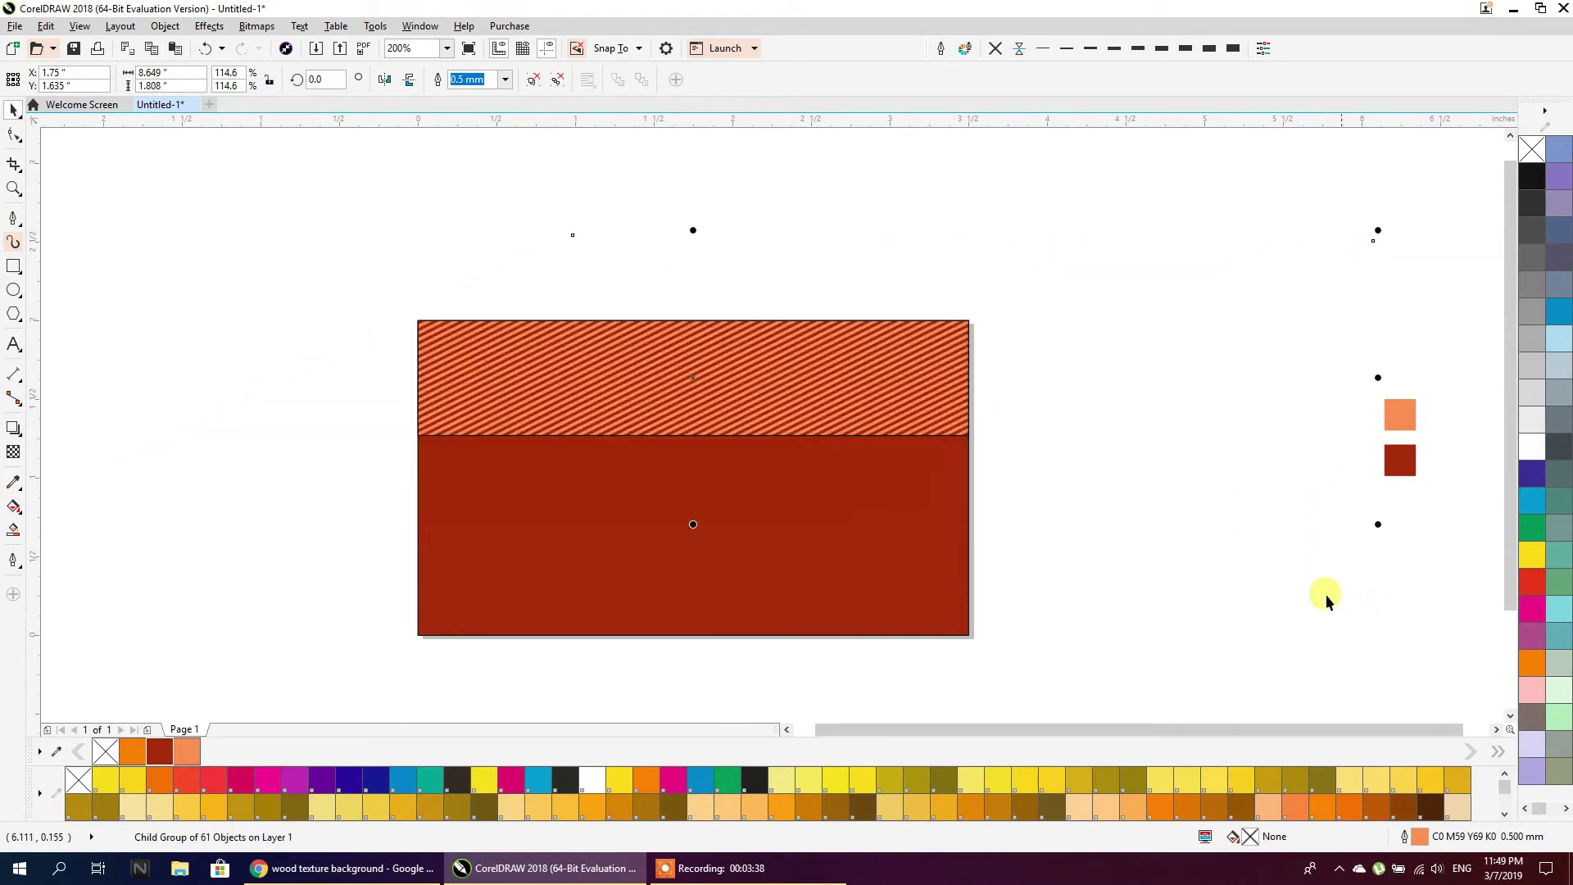
click(1074, 528)
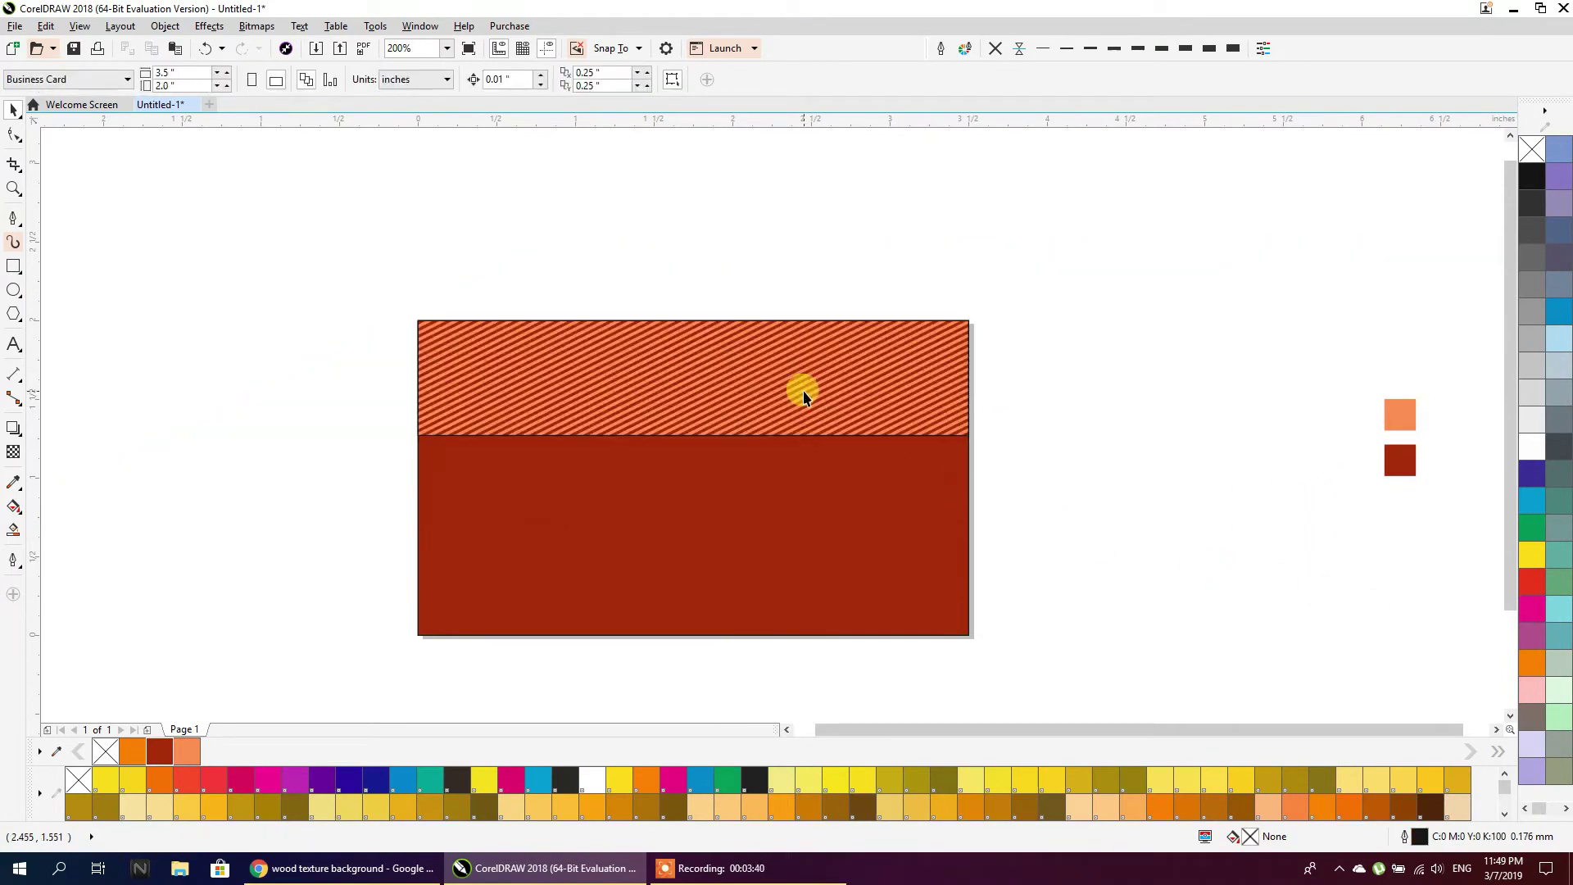
Draw a rectangle below the striped band and begin rounding its bottom corners
click(12, 267)
mouse_move(573, 434)
mouse_down()
mouse_move(799, 468)
mouse_move(819, 528)
mouse_up()
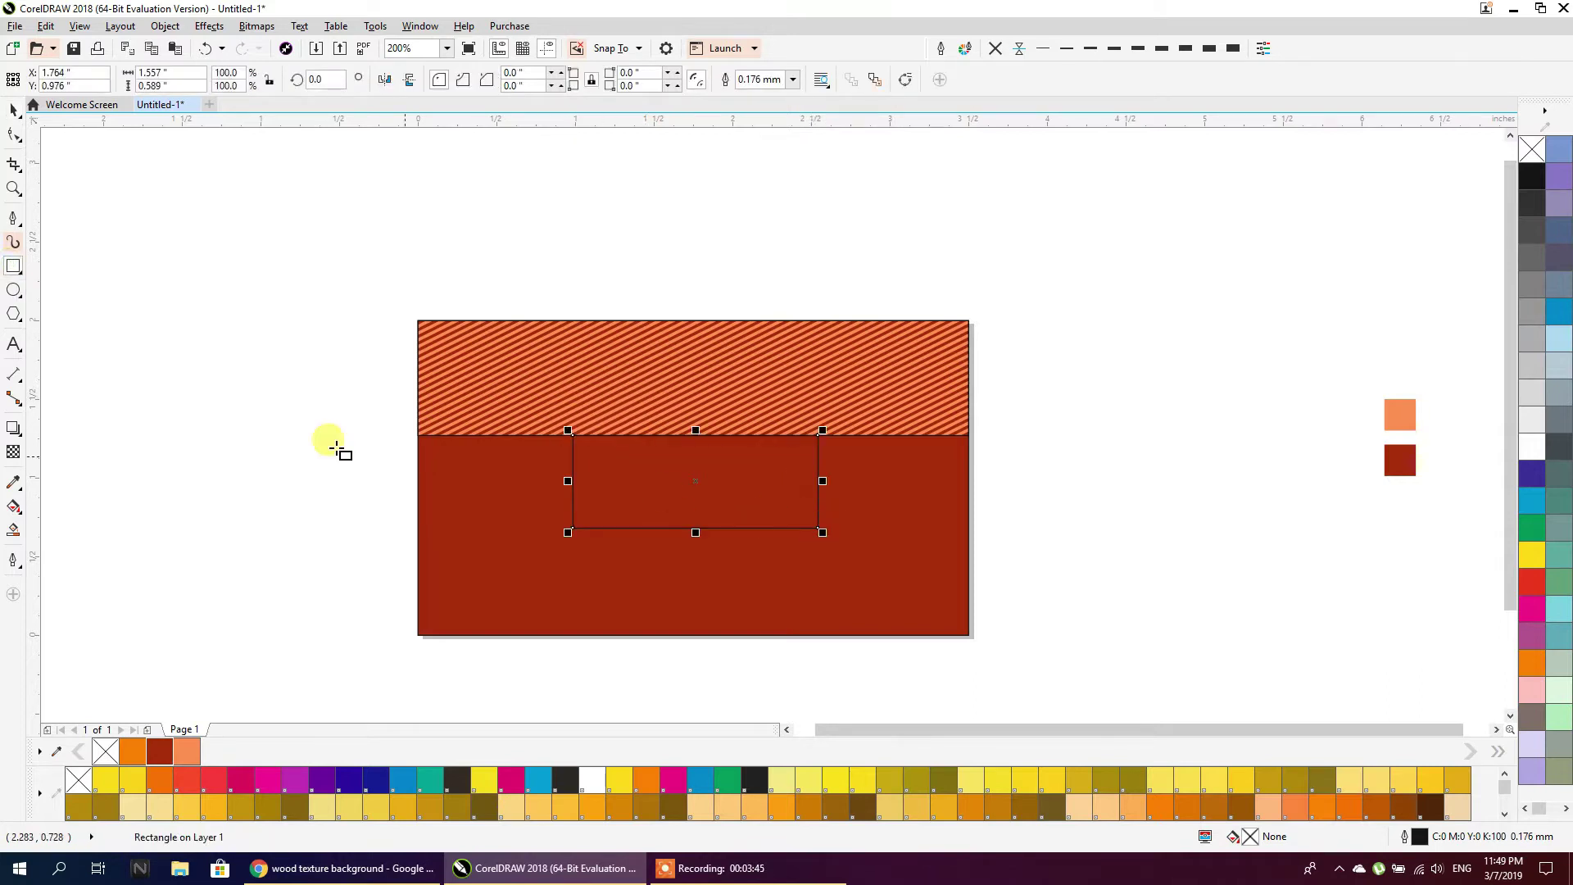
click(12, 135)
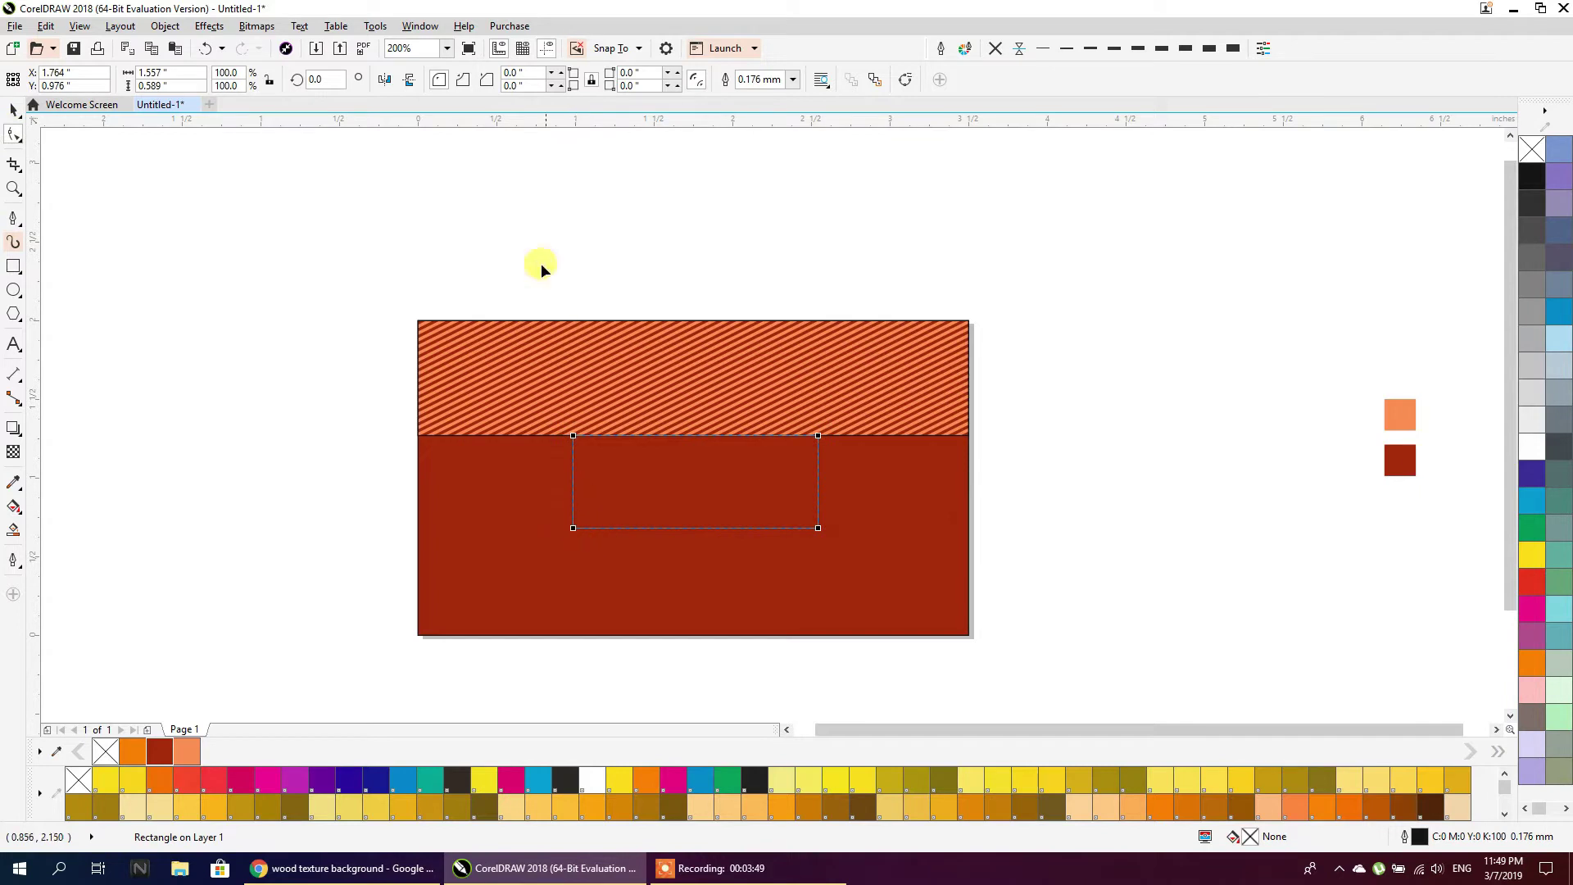
drag(573, 529, 571, 494)
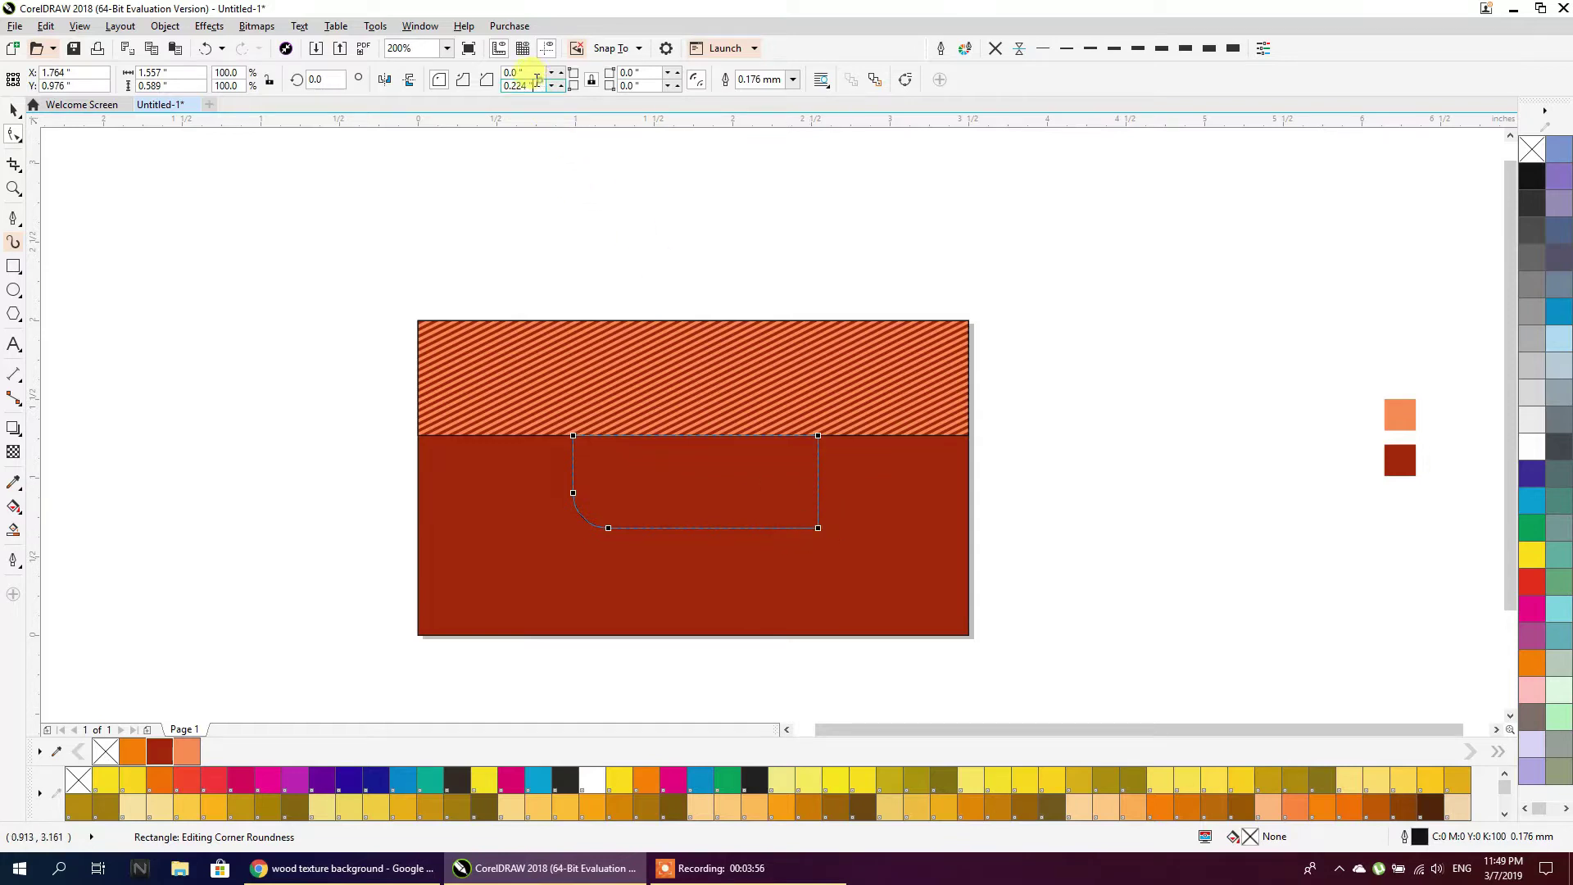
text(5)
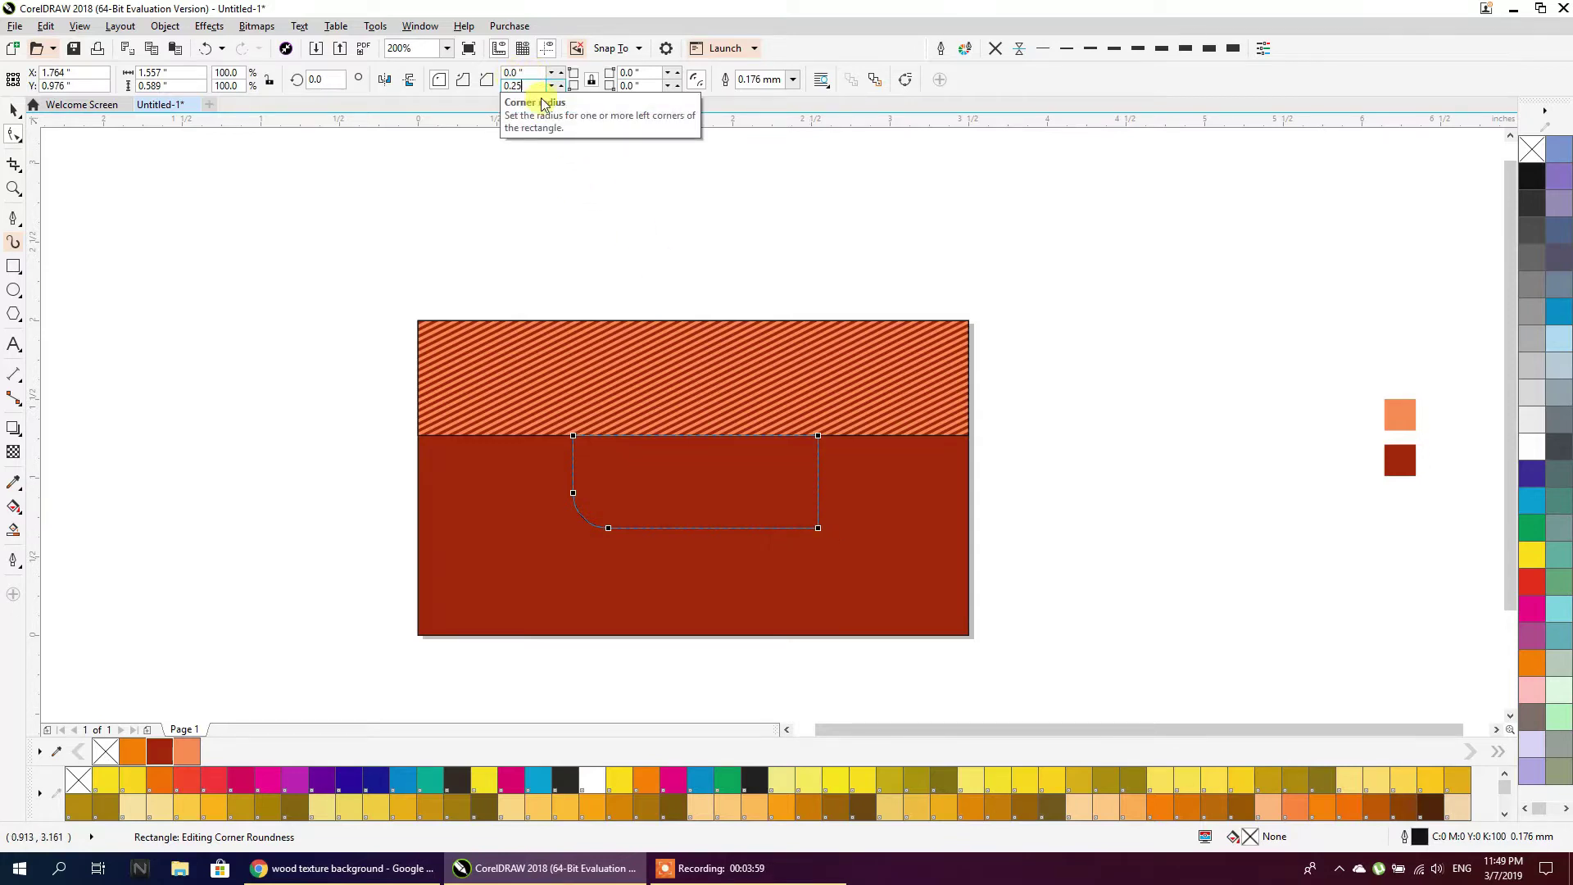
drag(643, 84, 623, 86)
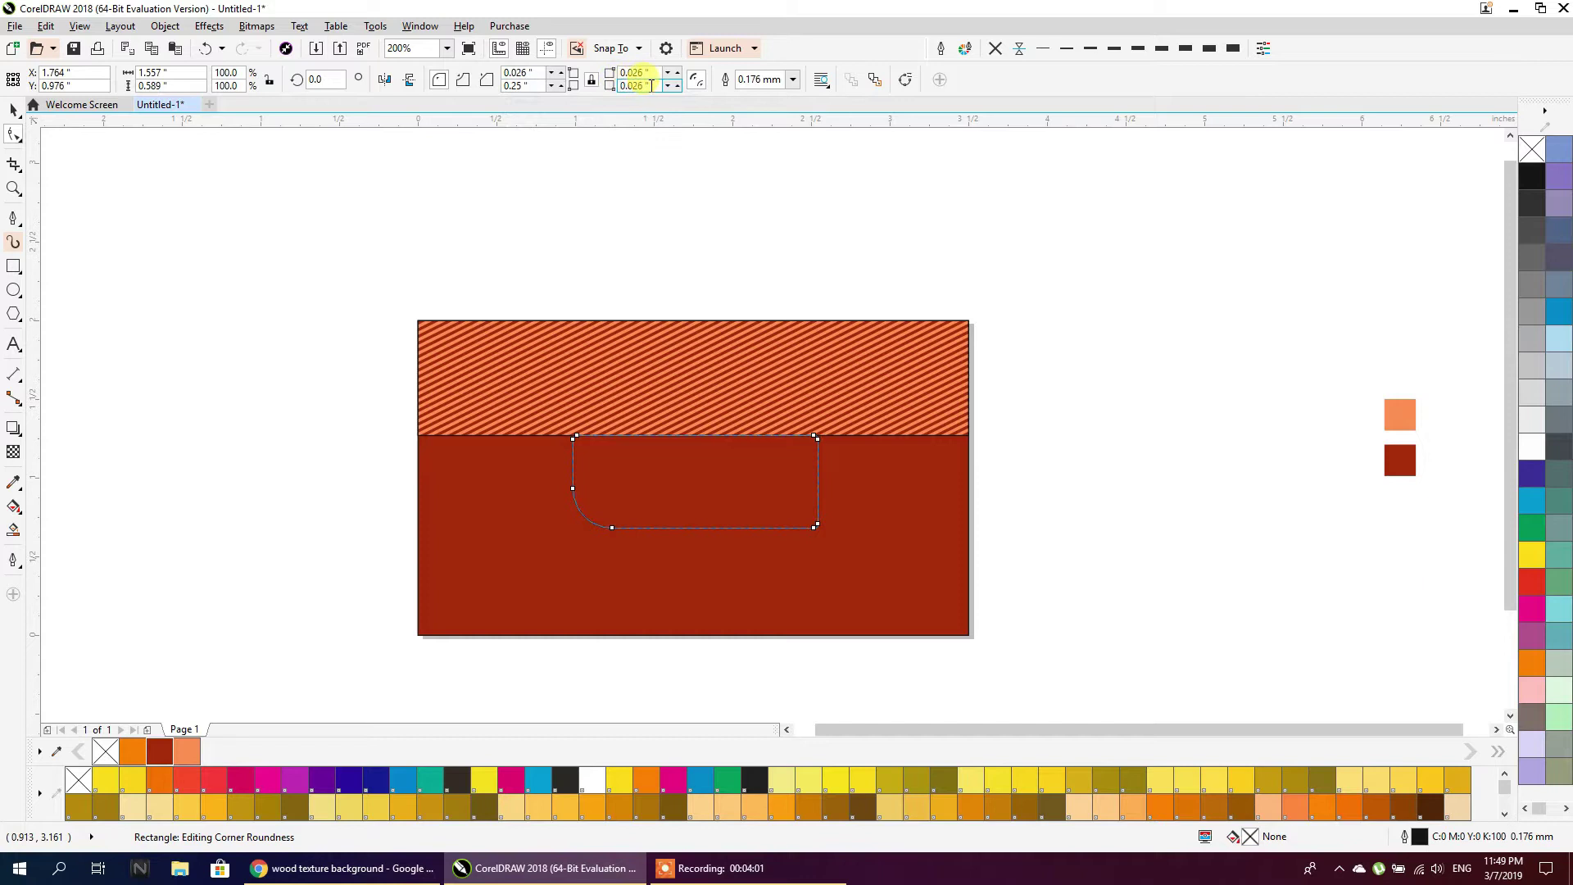
Unlink the corner radii, setting top corners to 0 and bottom corners to 0.18 inch
click(591, 80)
drag(540, 73, 497, 76)
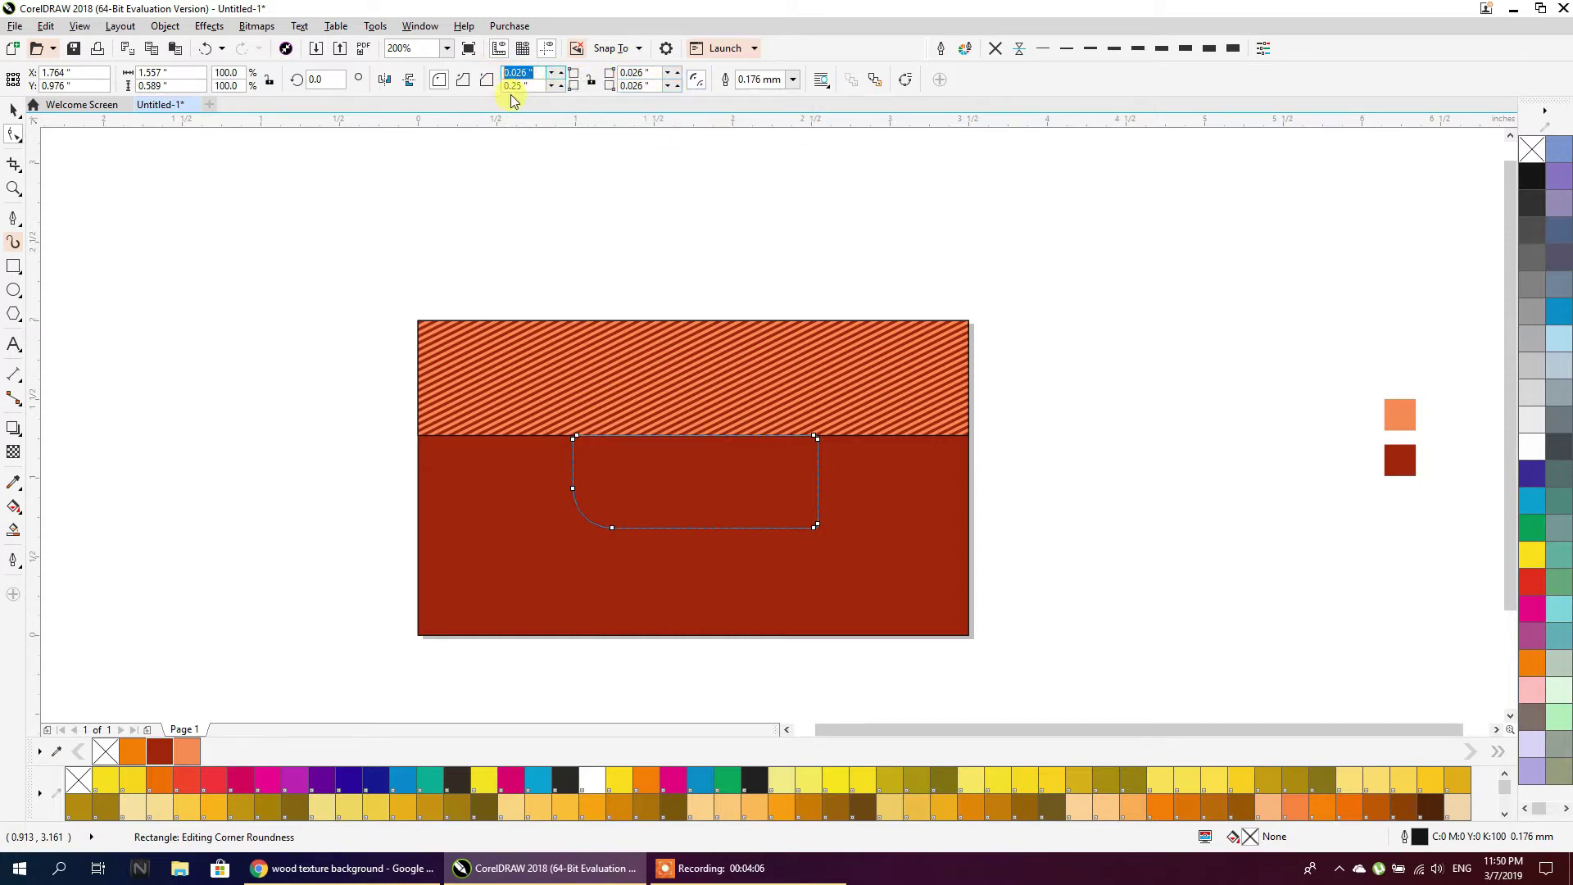
text(0)
drag(656, 87, 608, 75)
text(0)
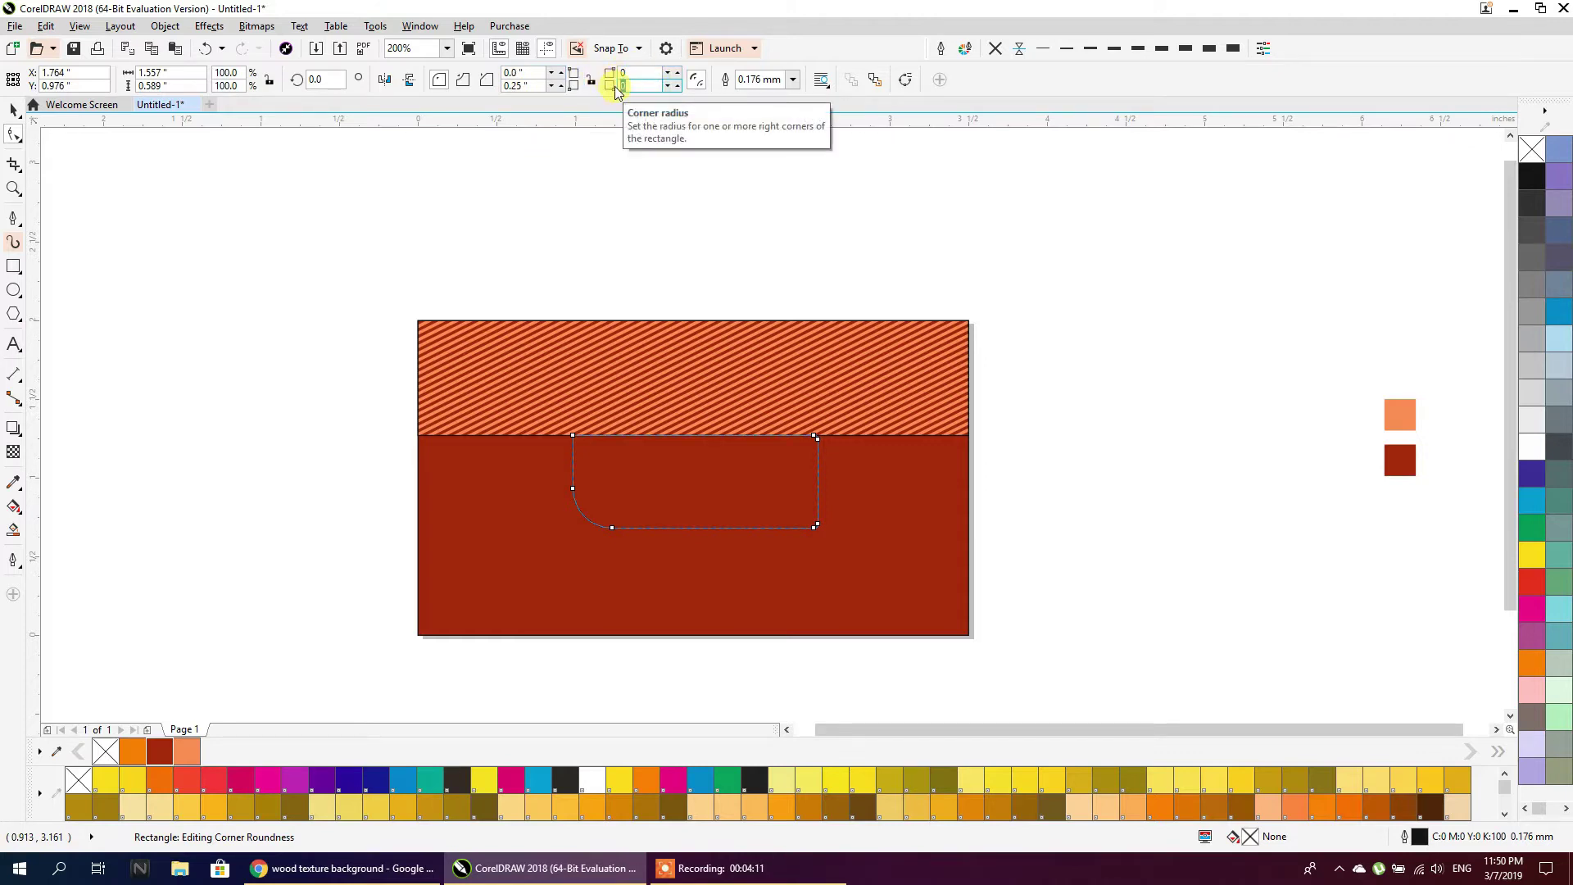
text(0.25)
key(Return)
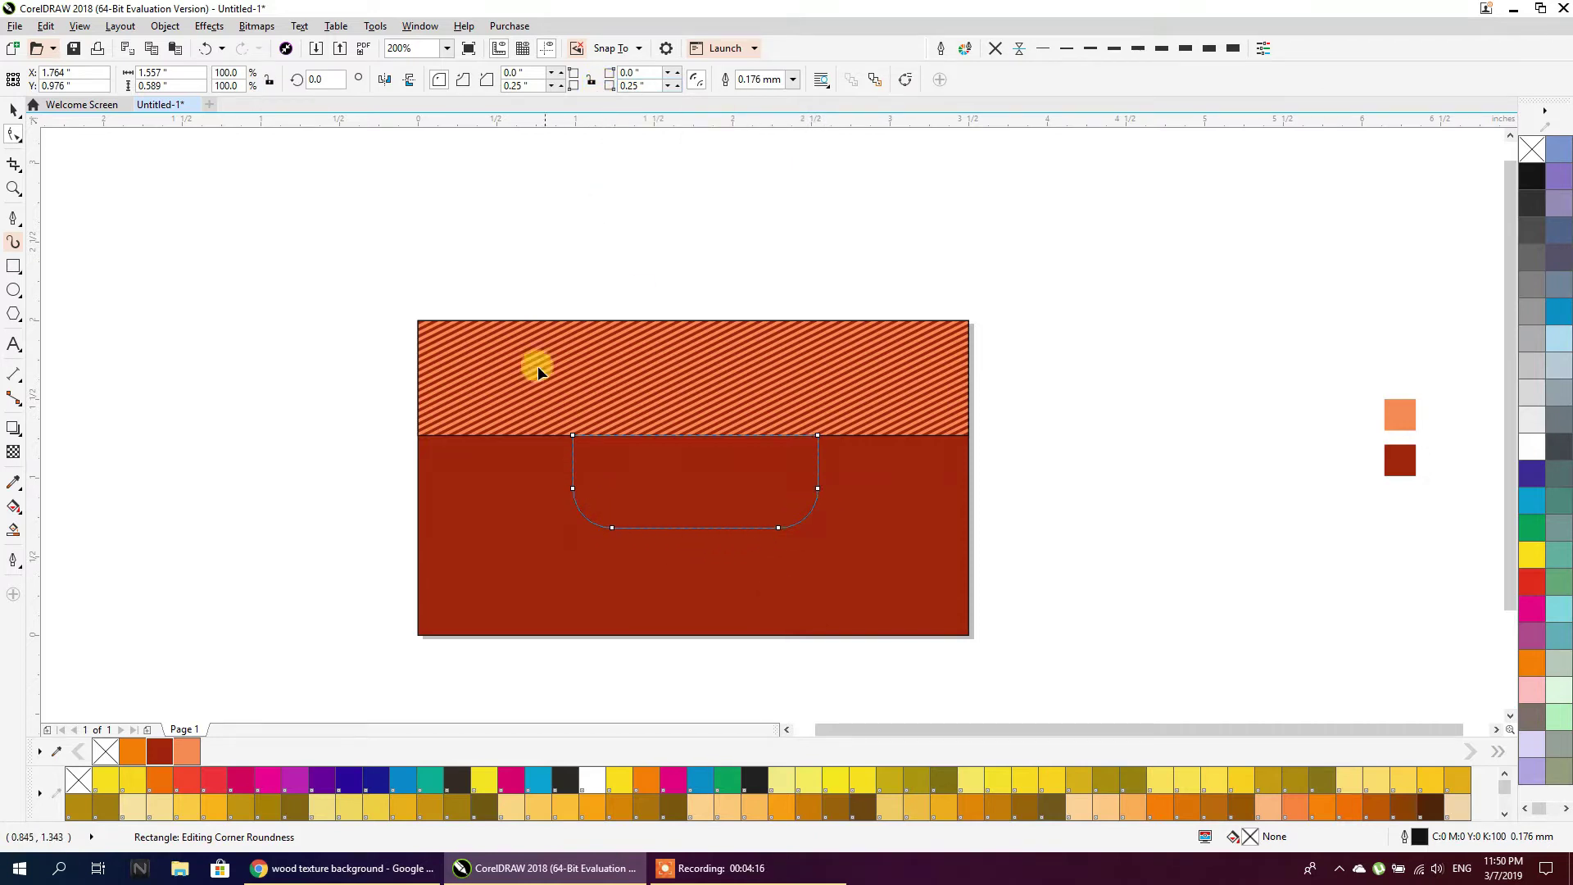
click(522, 85)
click(638, 86)
text(18)
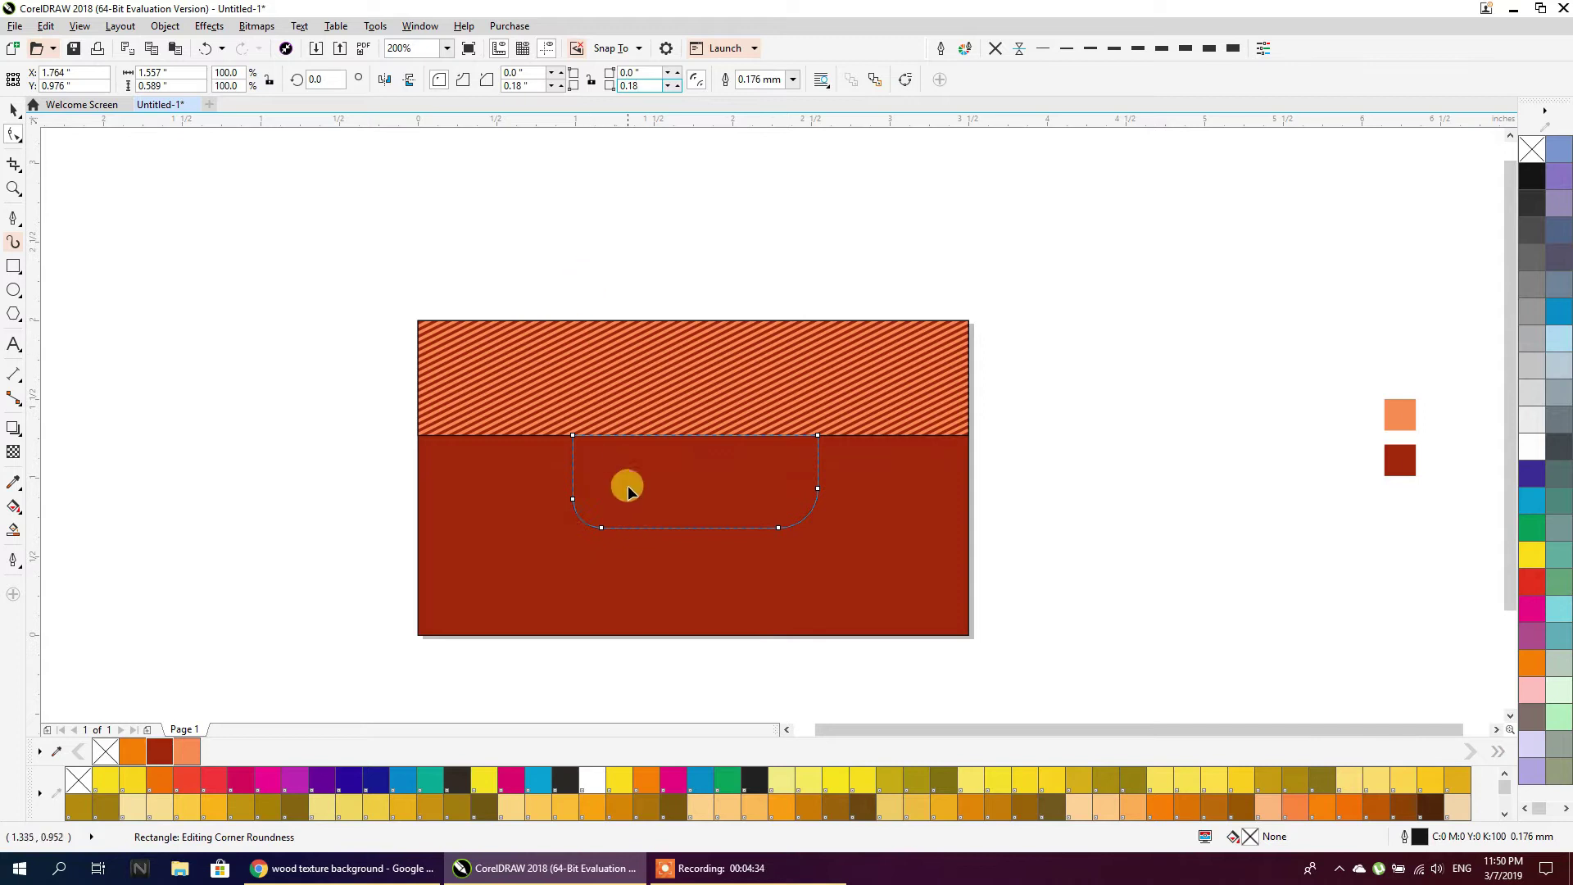
click(17, 109)
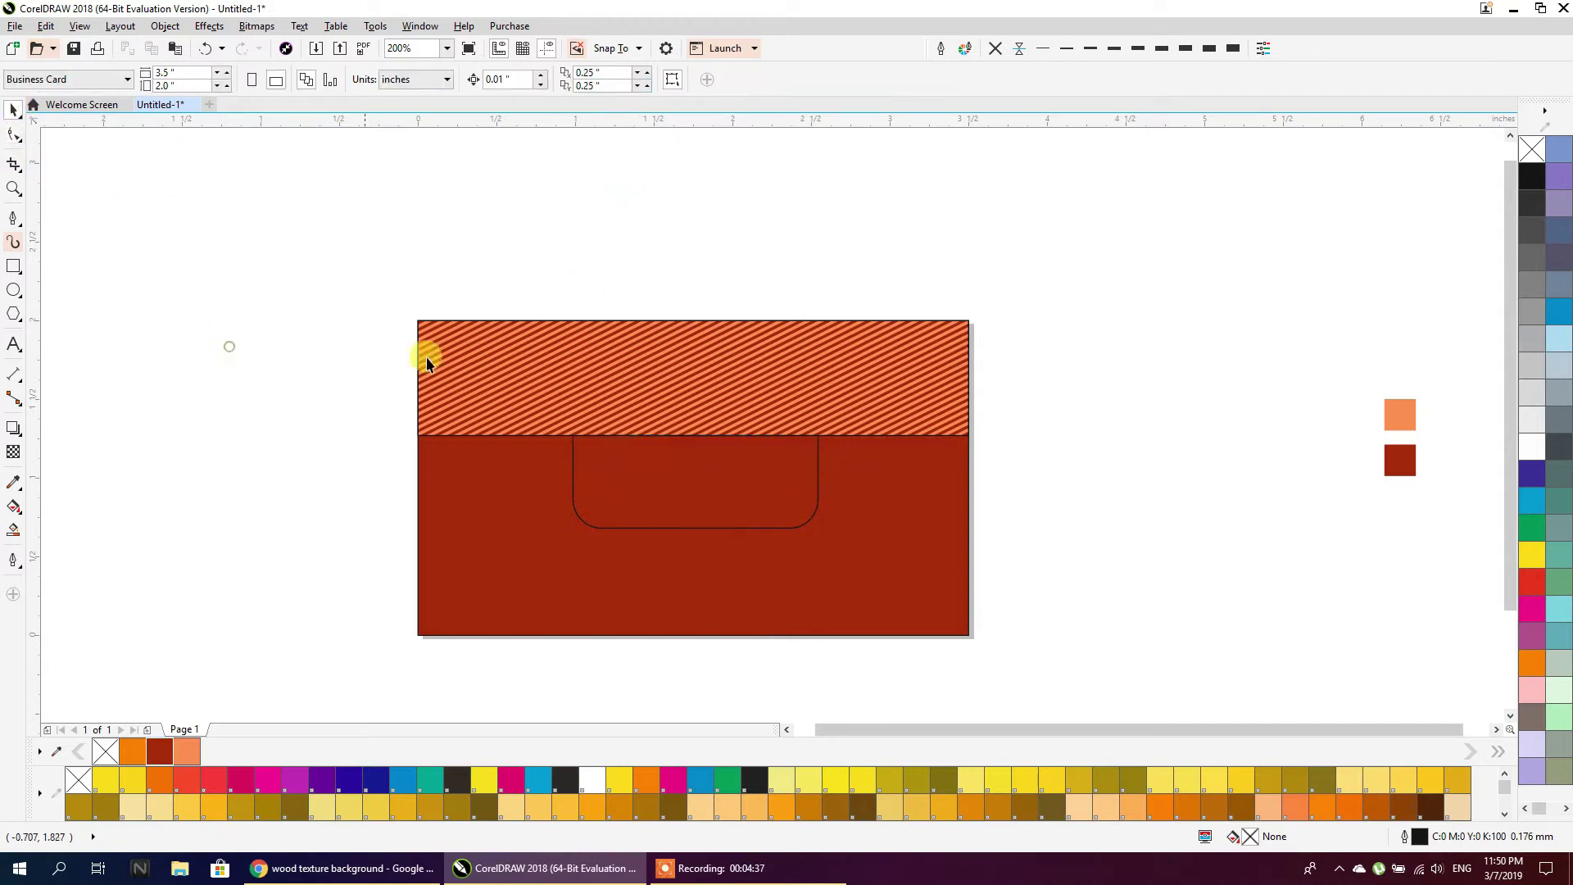
Centre the rounded tab horizontally on the red card
click(730, 467)
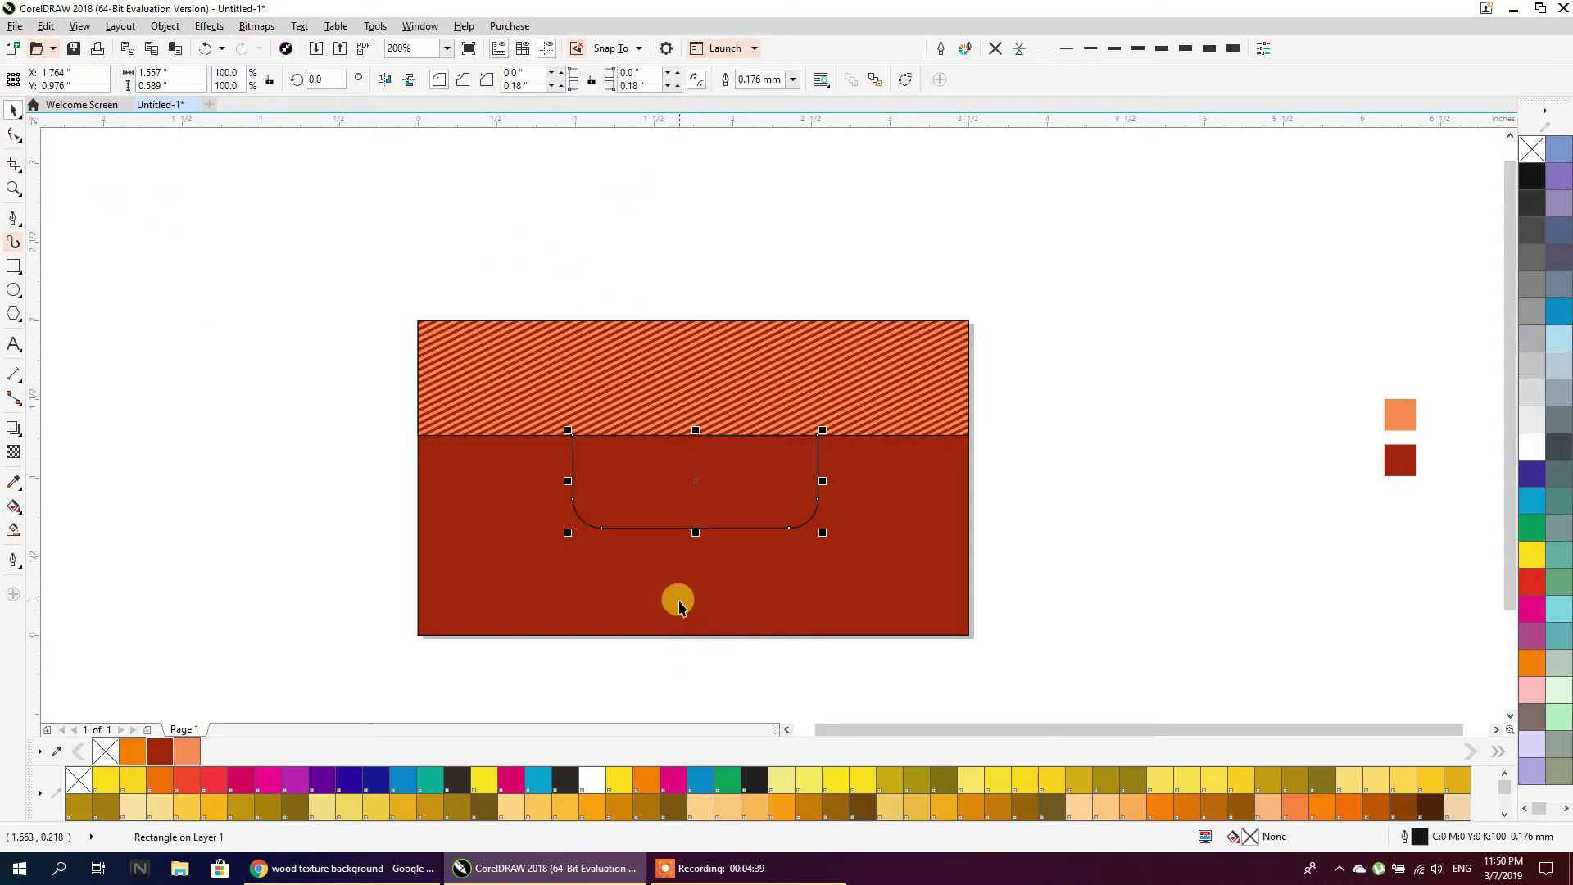
shift+click(679, 606)
key(e)
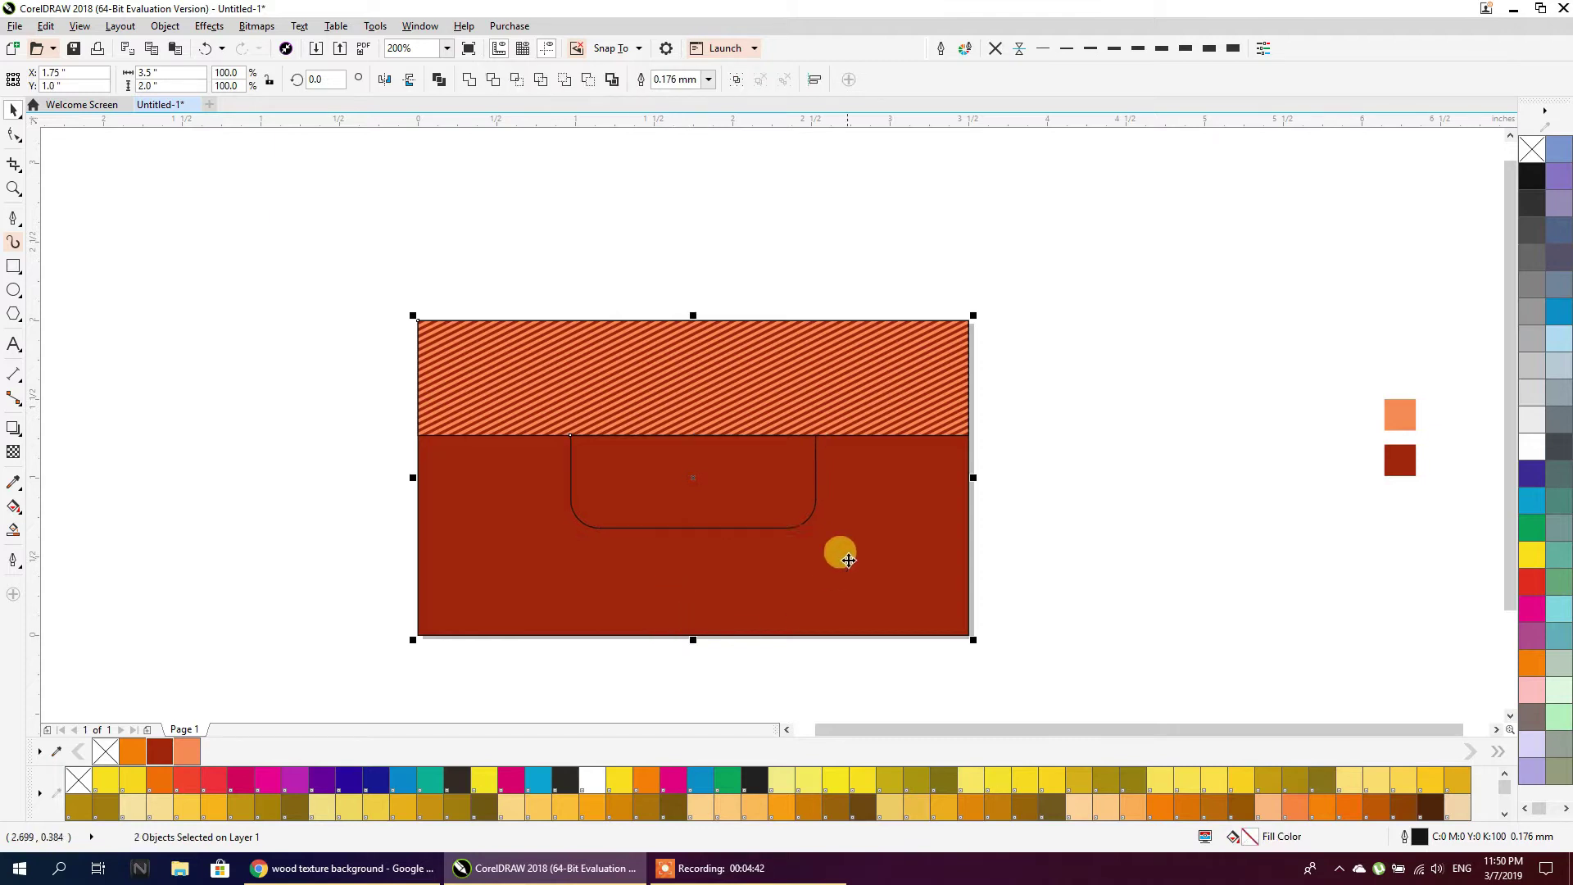
click(1016, 459)
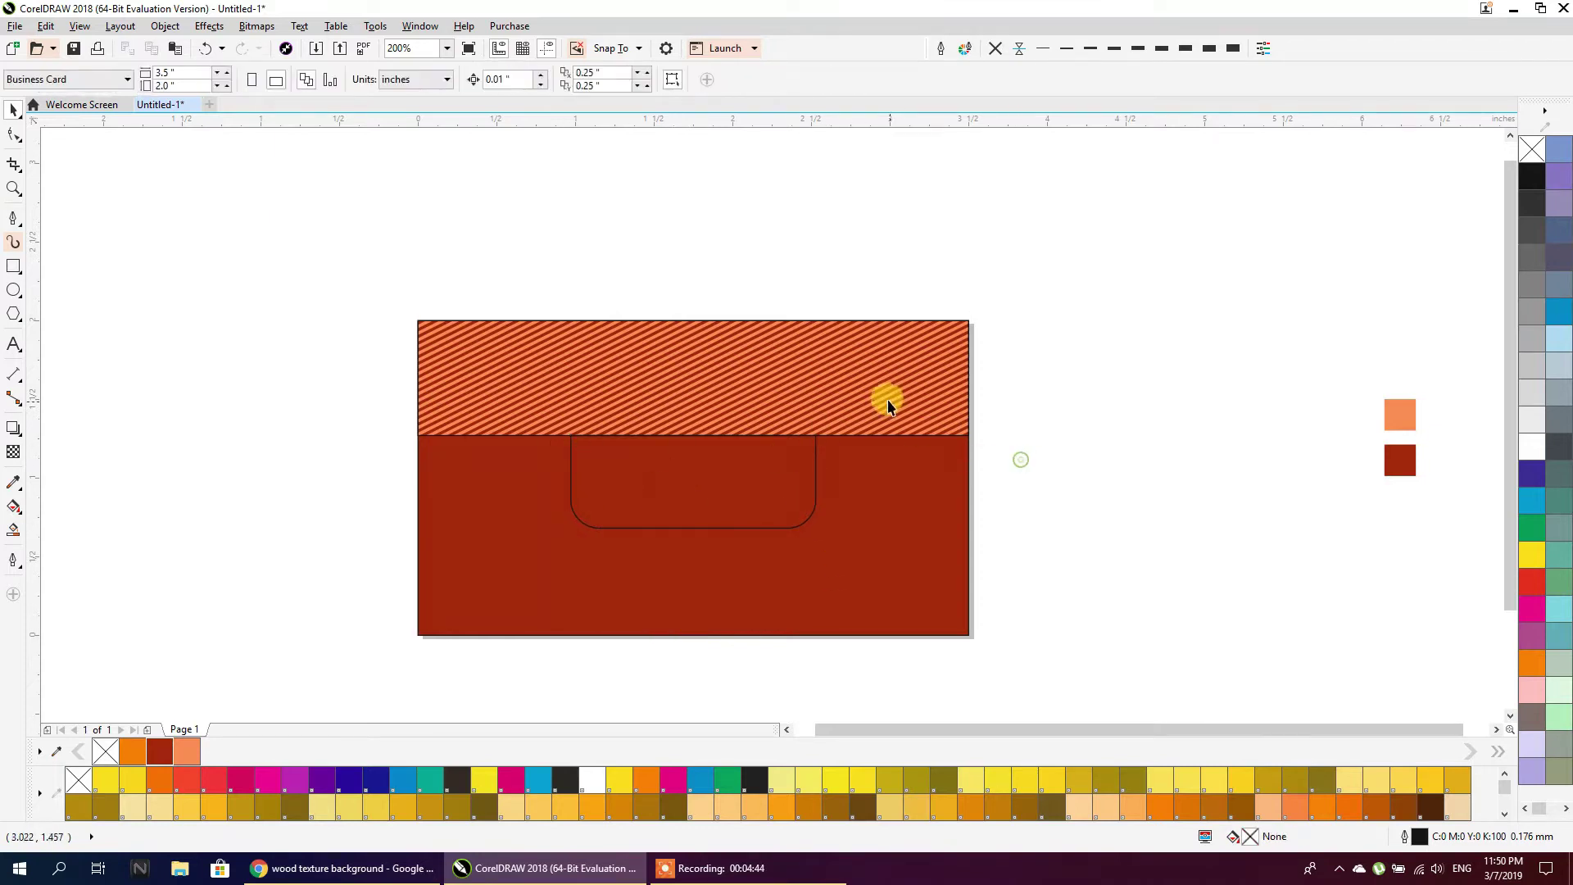
Resize the red rectangle into a thin 3.5 × 0.052 inch strip along the striped band's lower edge
click(832, 530)
drag(688, 633, 703, 445)
drag(693, 315, 693, 435)
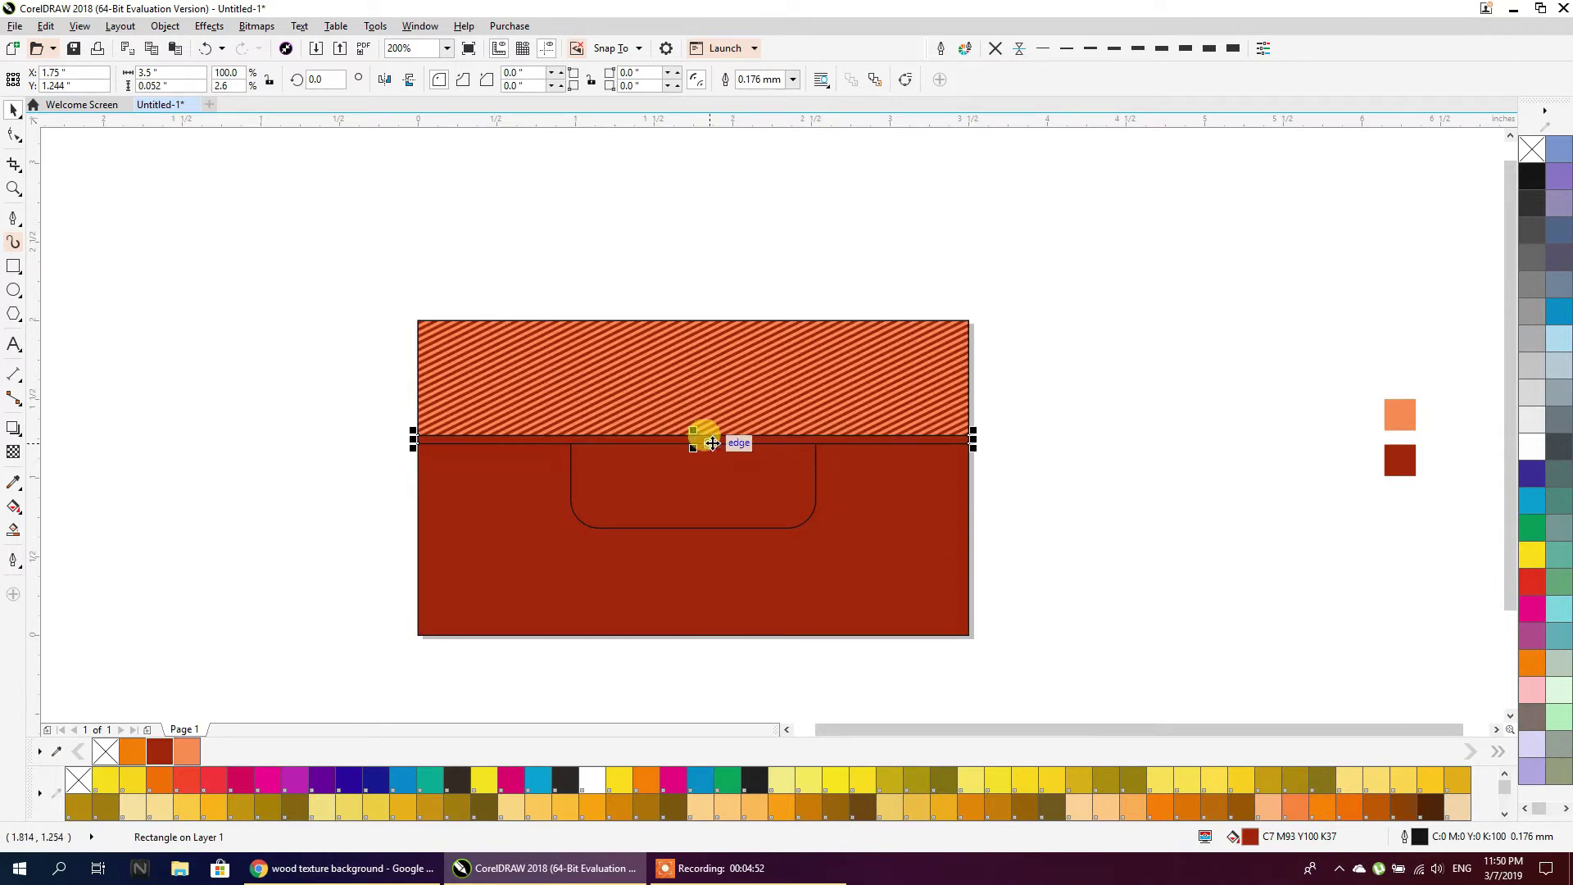
scroll(791, 434, up, 2)
scroll(796, 439, down, 3)
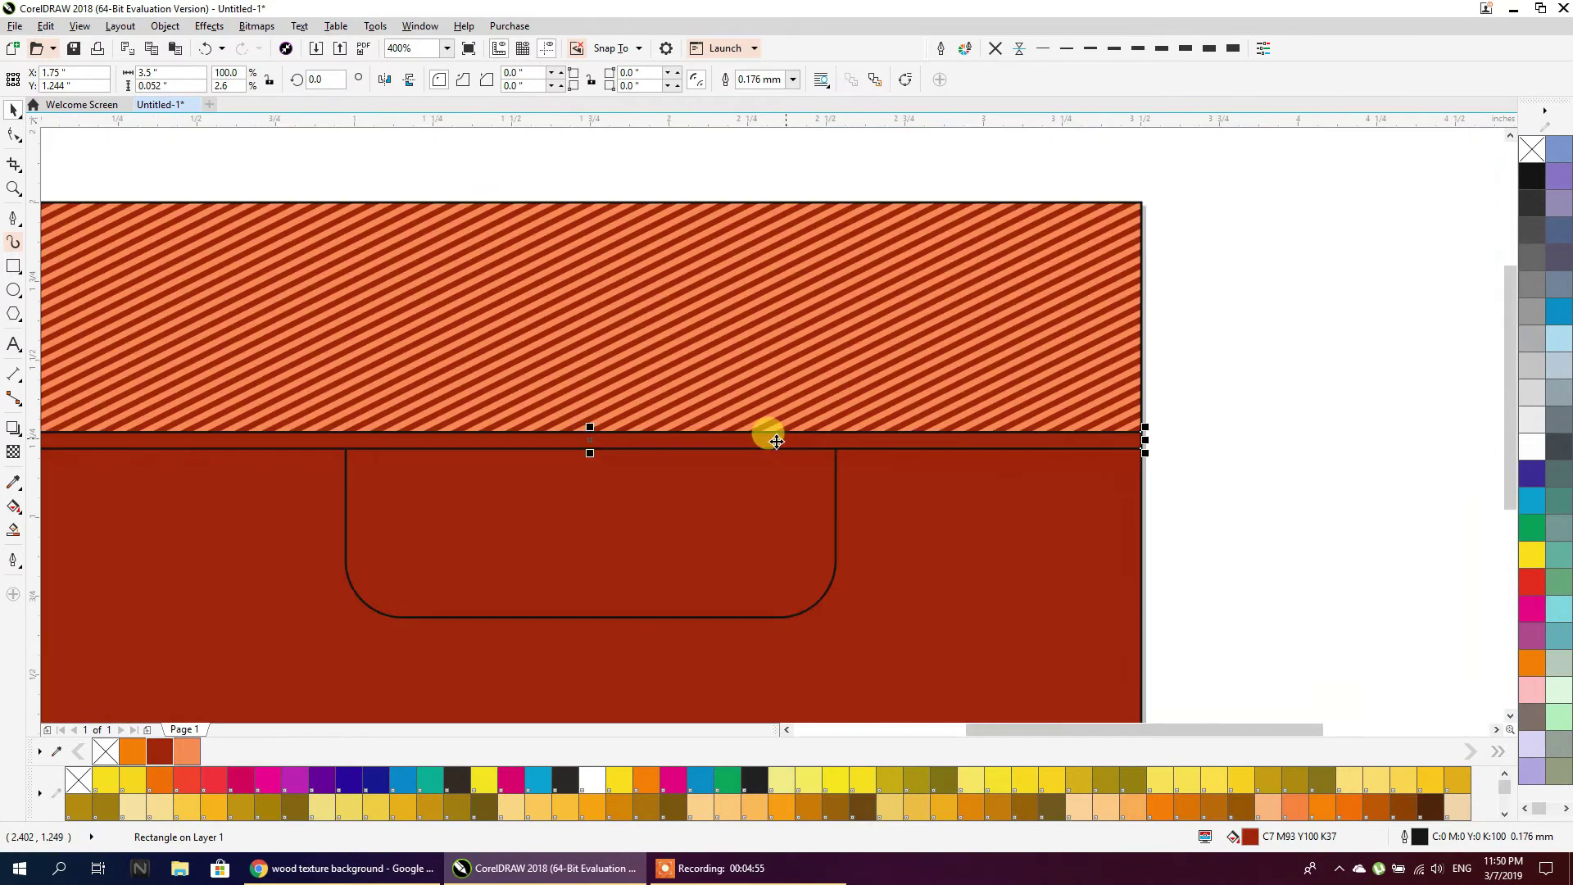
scroll(731, 432, up, 1)
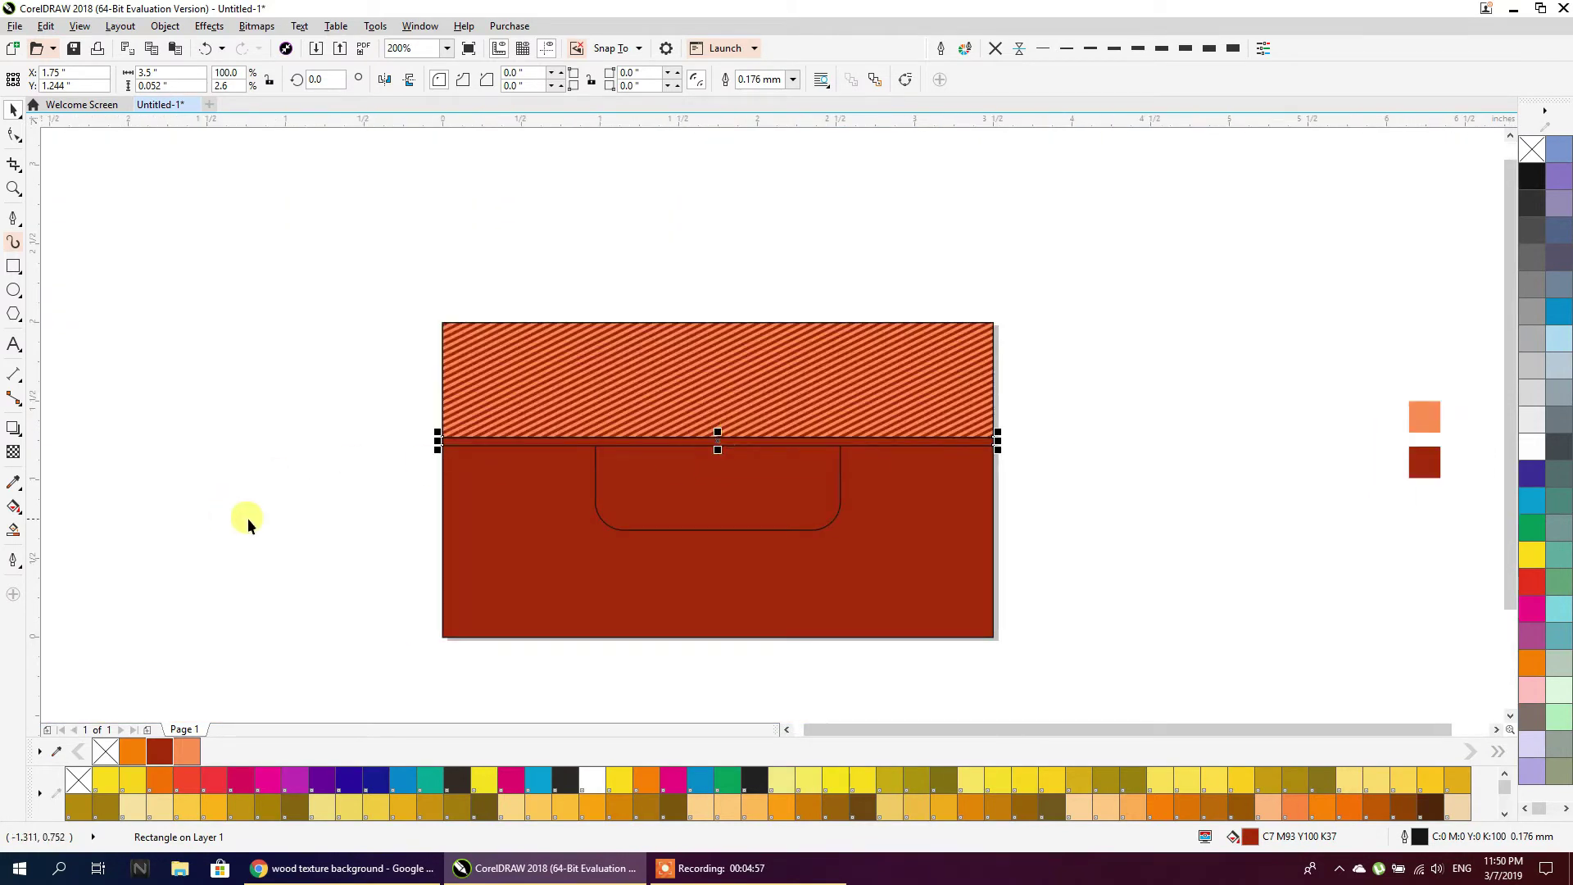
Give the thin strip a repeating fountain fill ending in light orange
click(13, 509)
drag(808, 432, 852, 474)
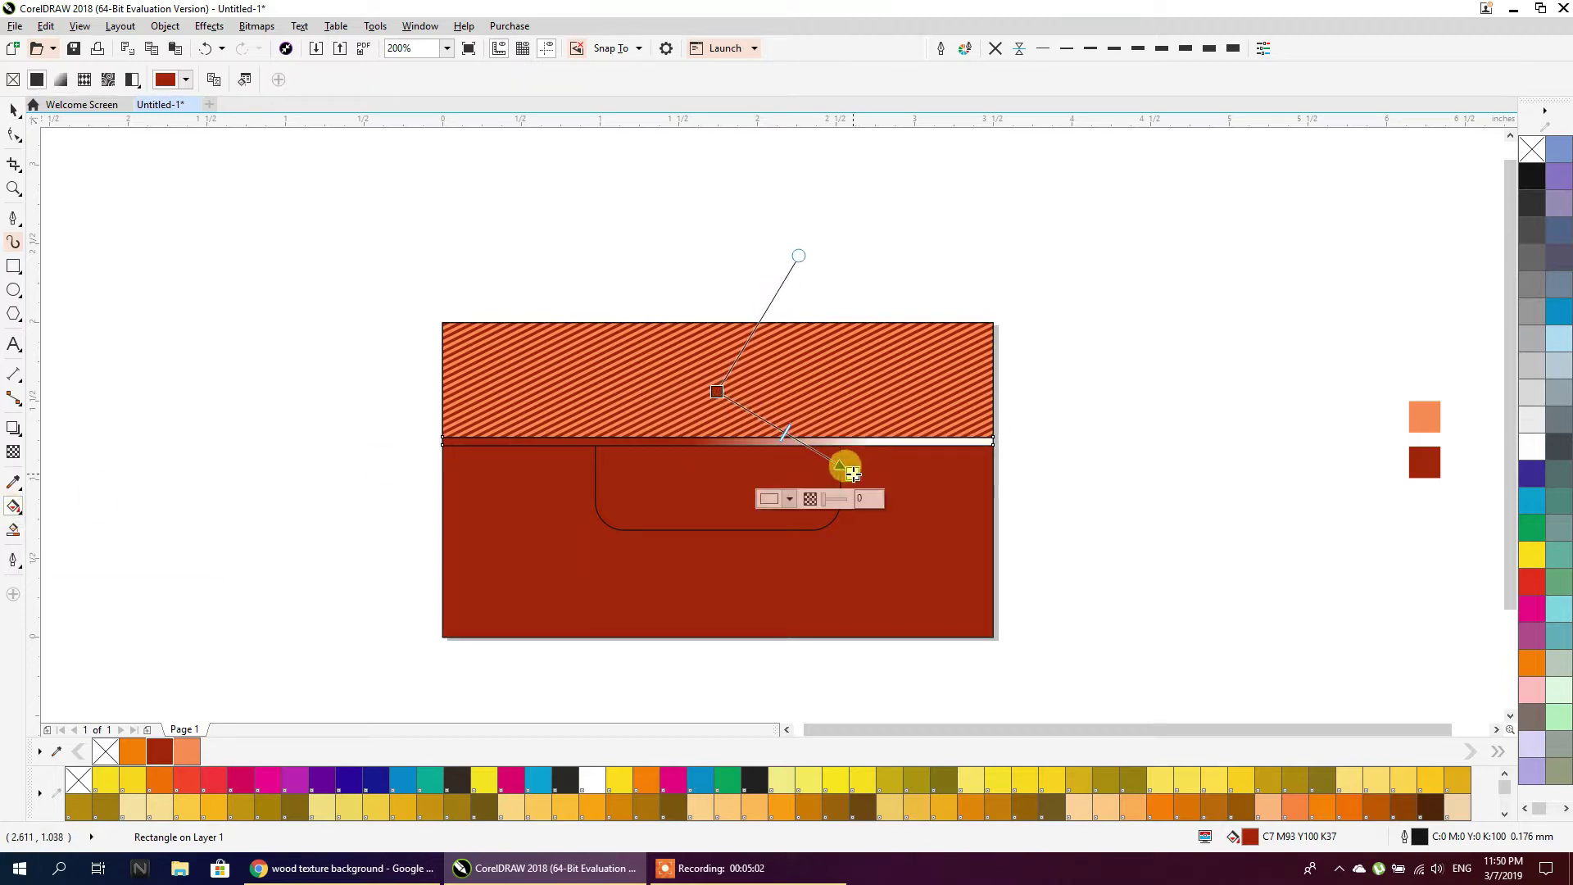
click(183, 752)
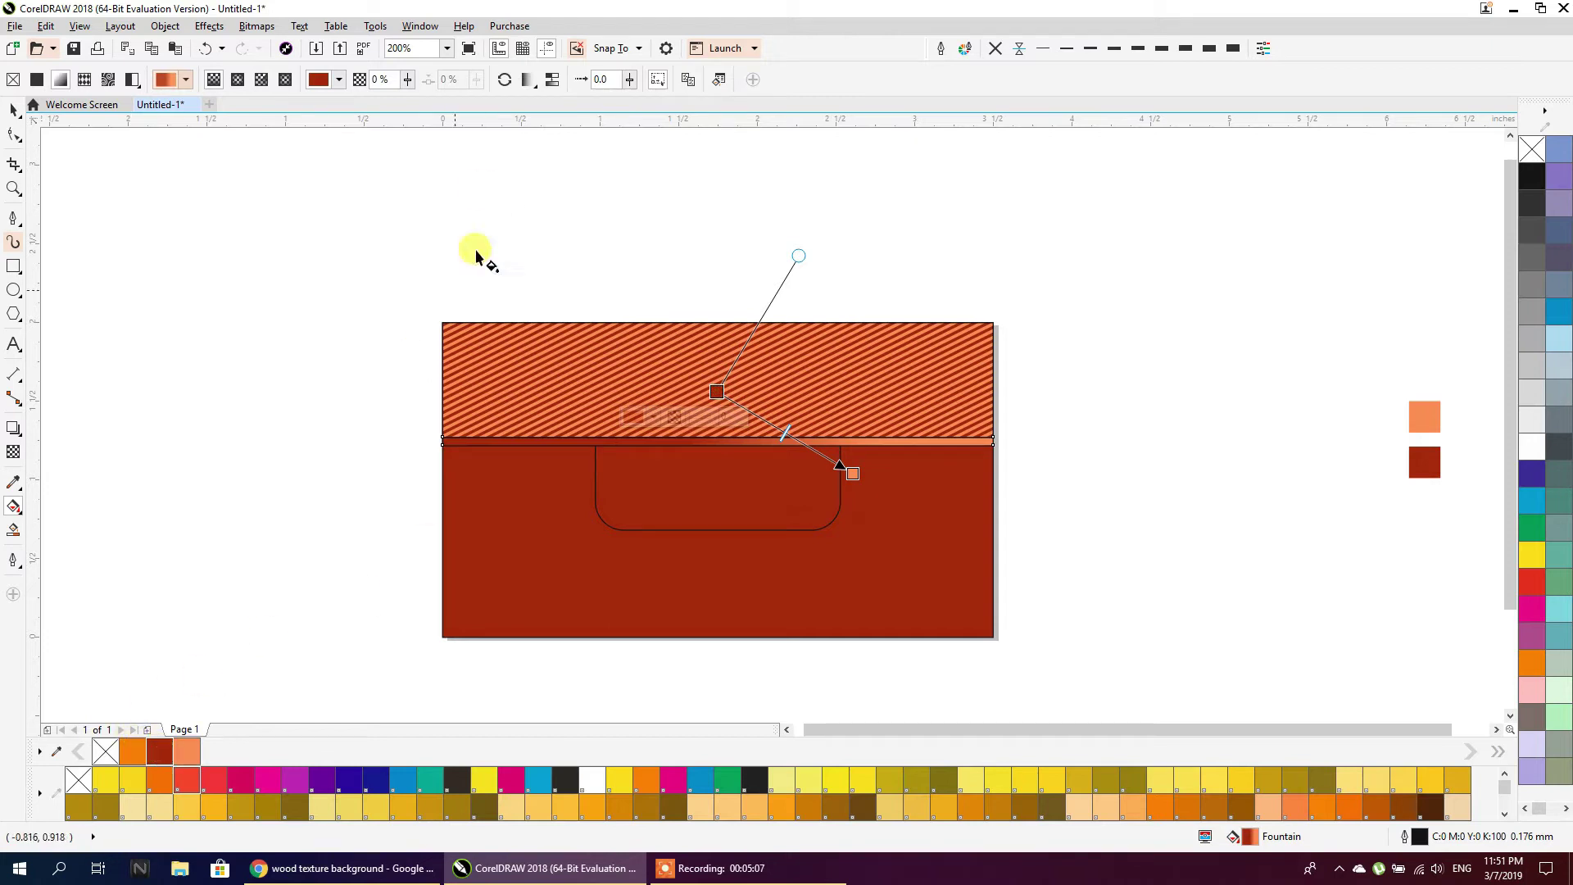
click(527, 85)
click(532, 138)
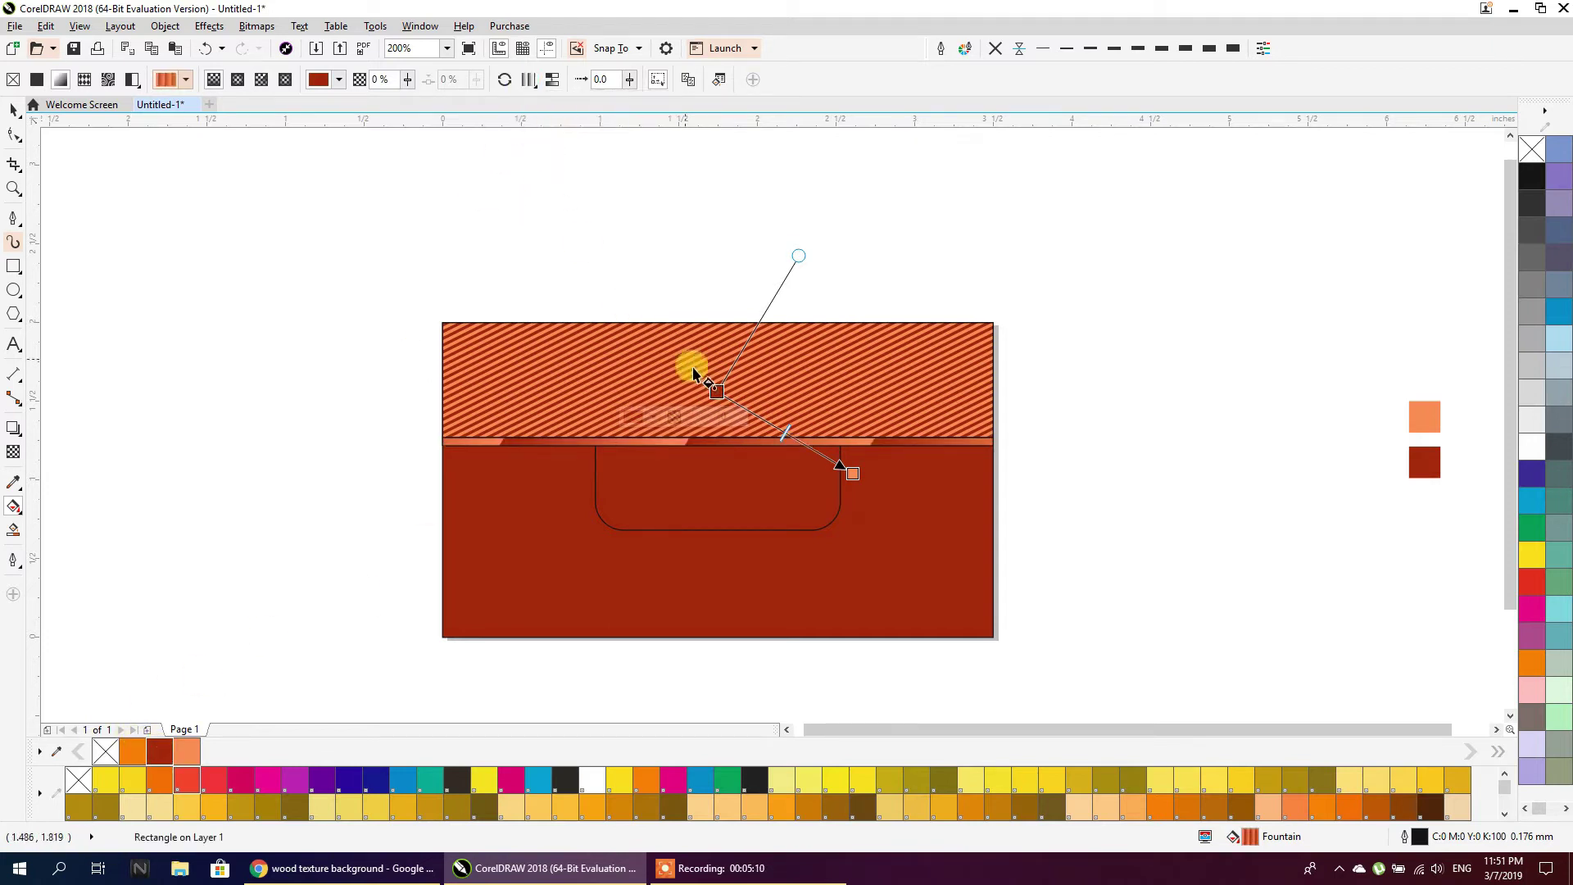
Add a light-orange node to the gradient and make its end node dark red
double_click(801, 443)
scroll(784, 434, up, 2)
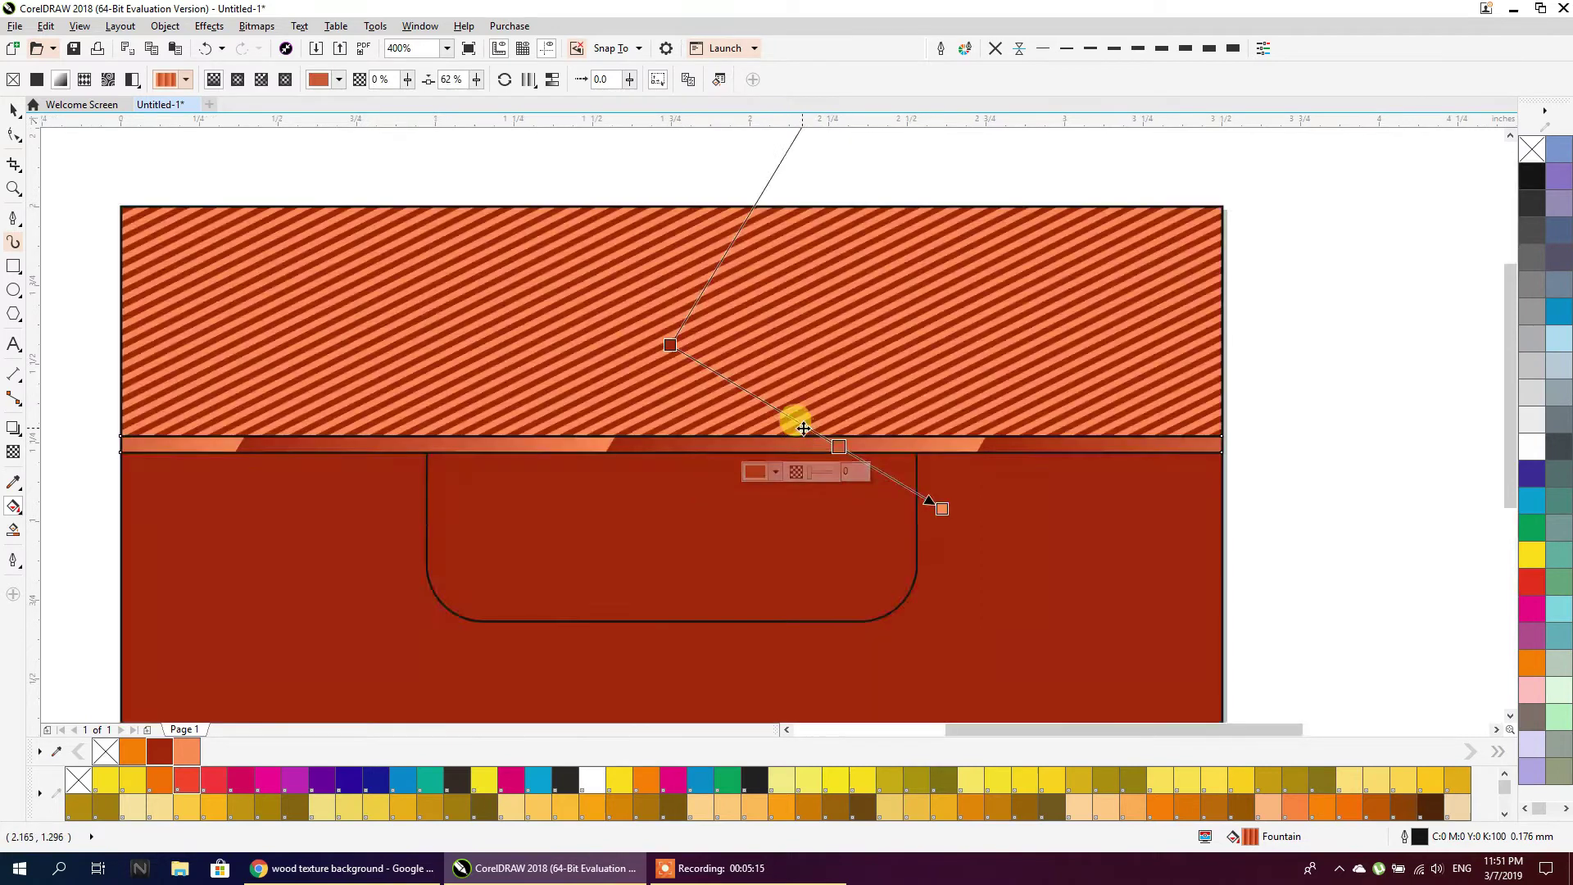
scroll(803, 427, up, 2)
mouse_move(818, 420)
mouse_down()
mouse_move(779, 404)
mouse_move(787, 413)
mouse_up()
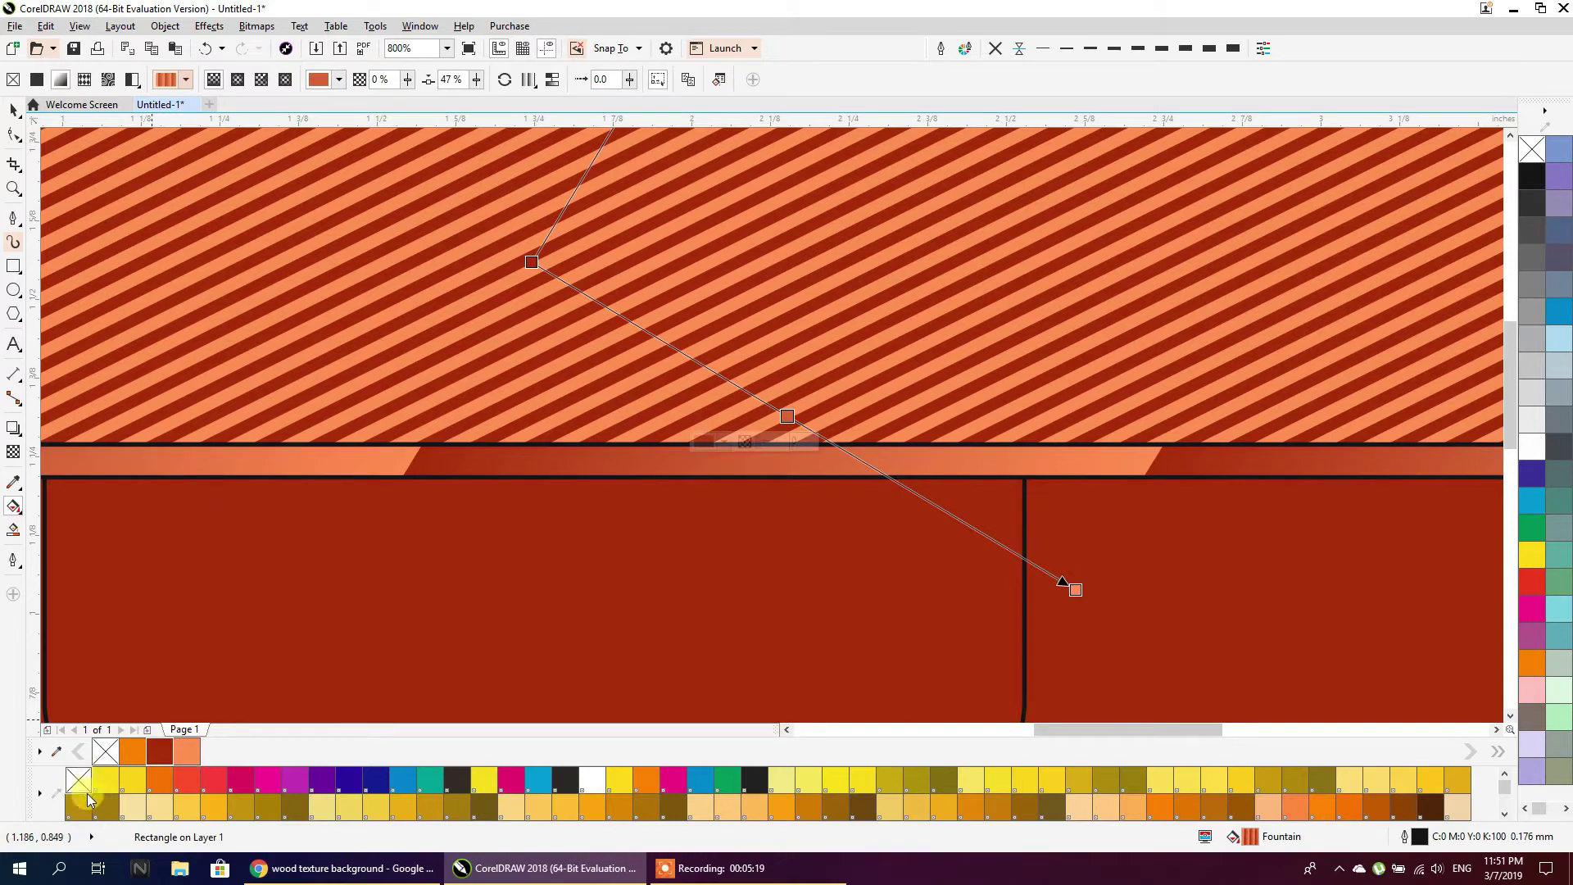
click(187, 751)
click(1068, 584)
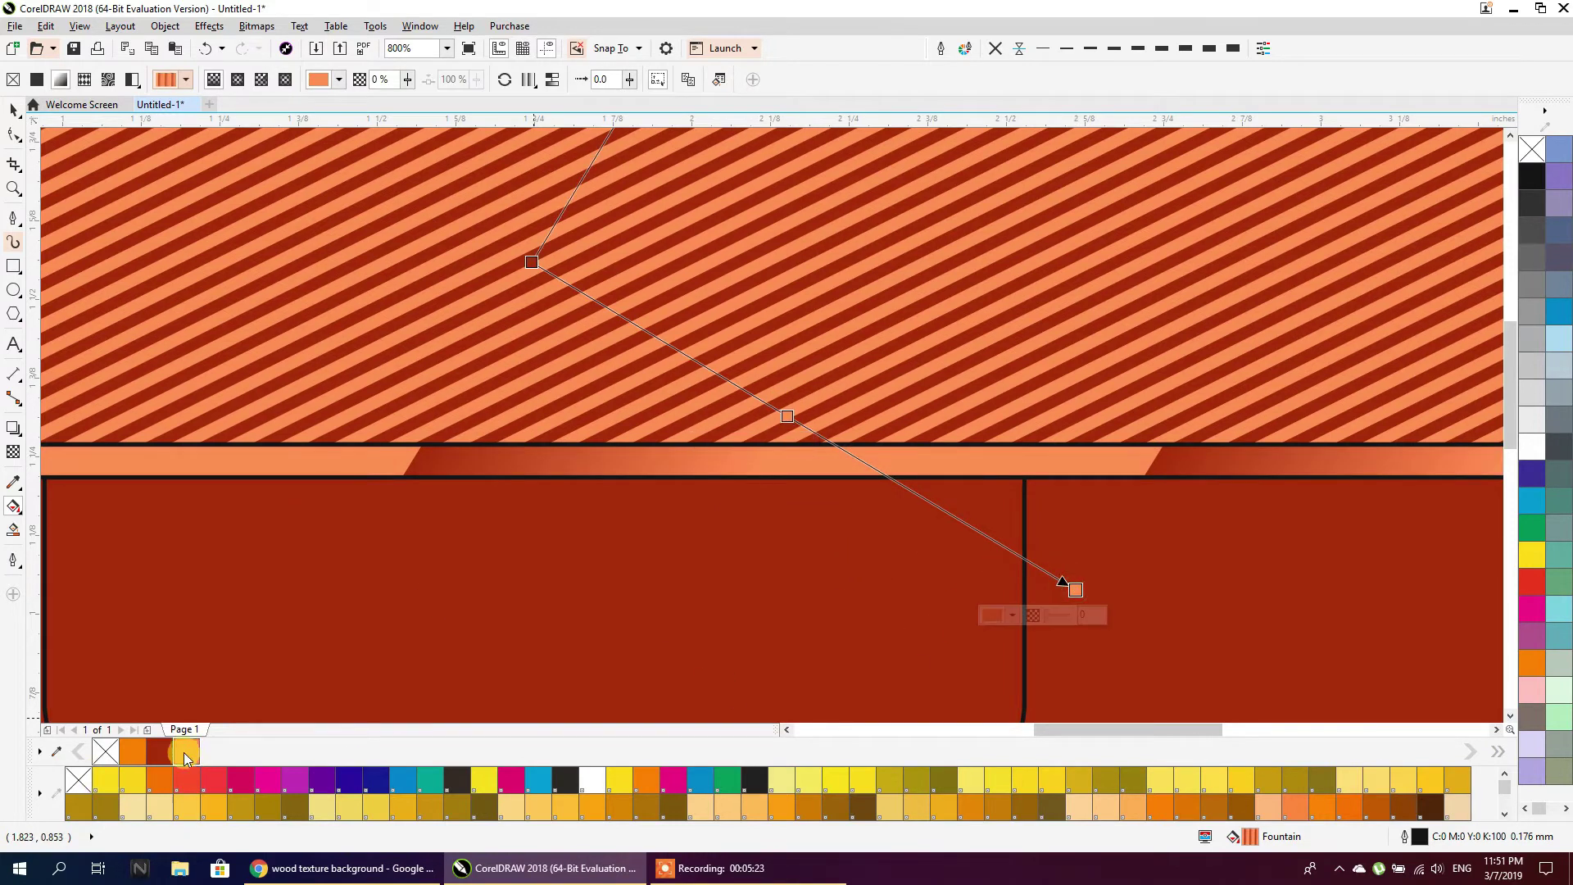
click(160, 752)
Shorten the gradient vector so orange and dark-red bands repeat along the strip
scroll(611, 453, down, 2)
scroll(610, 453, down, 1)
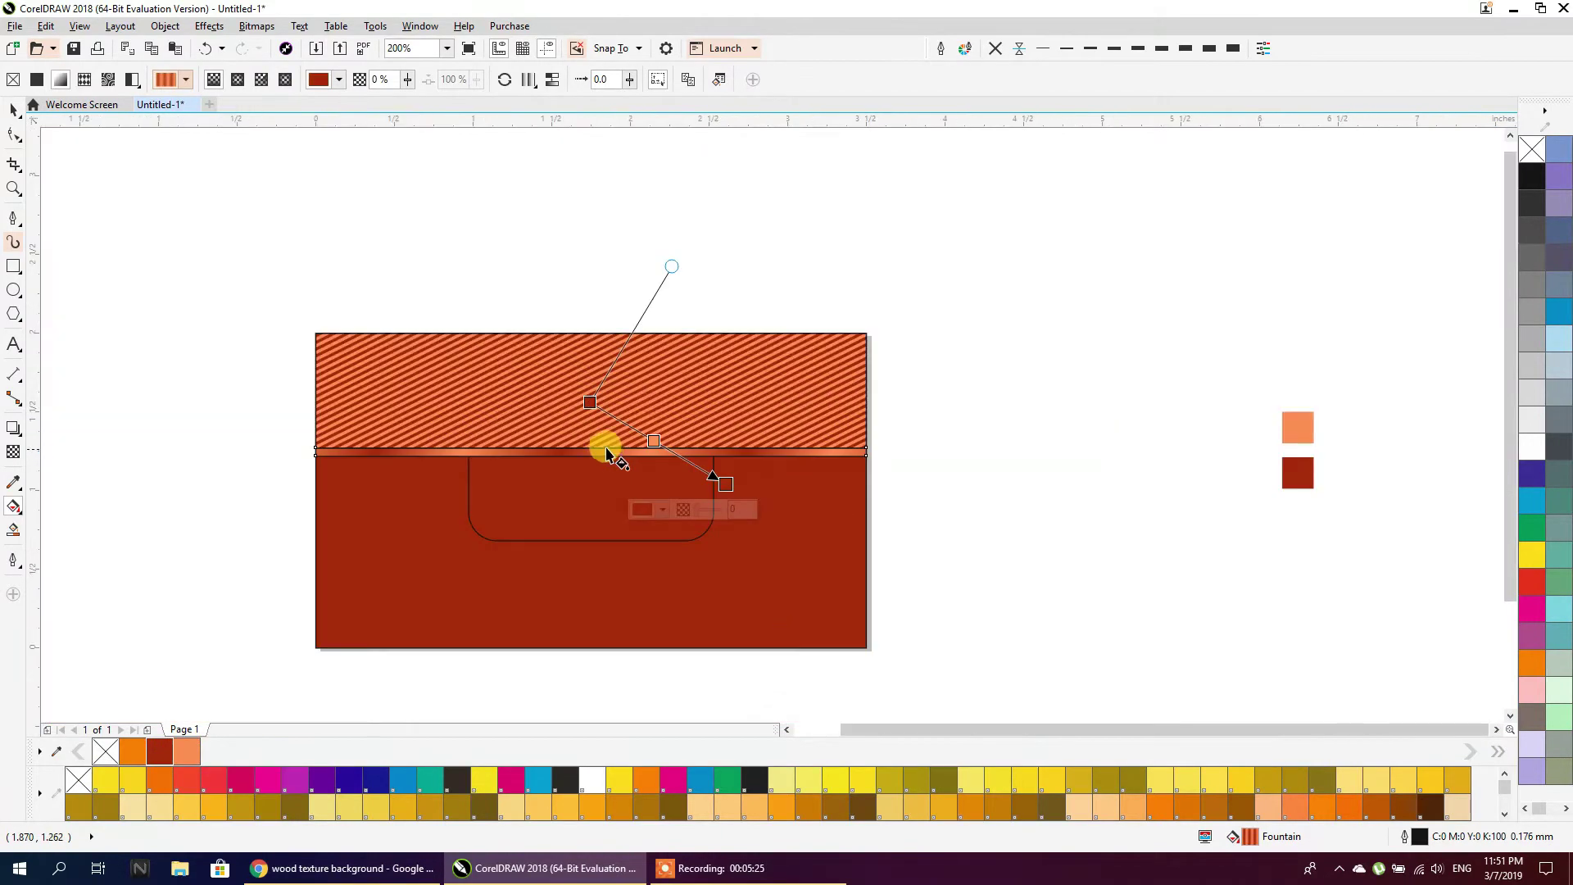
scroll(590, 441, up, 1)
drag(580, 439, 695, 466)
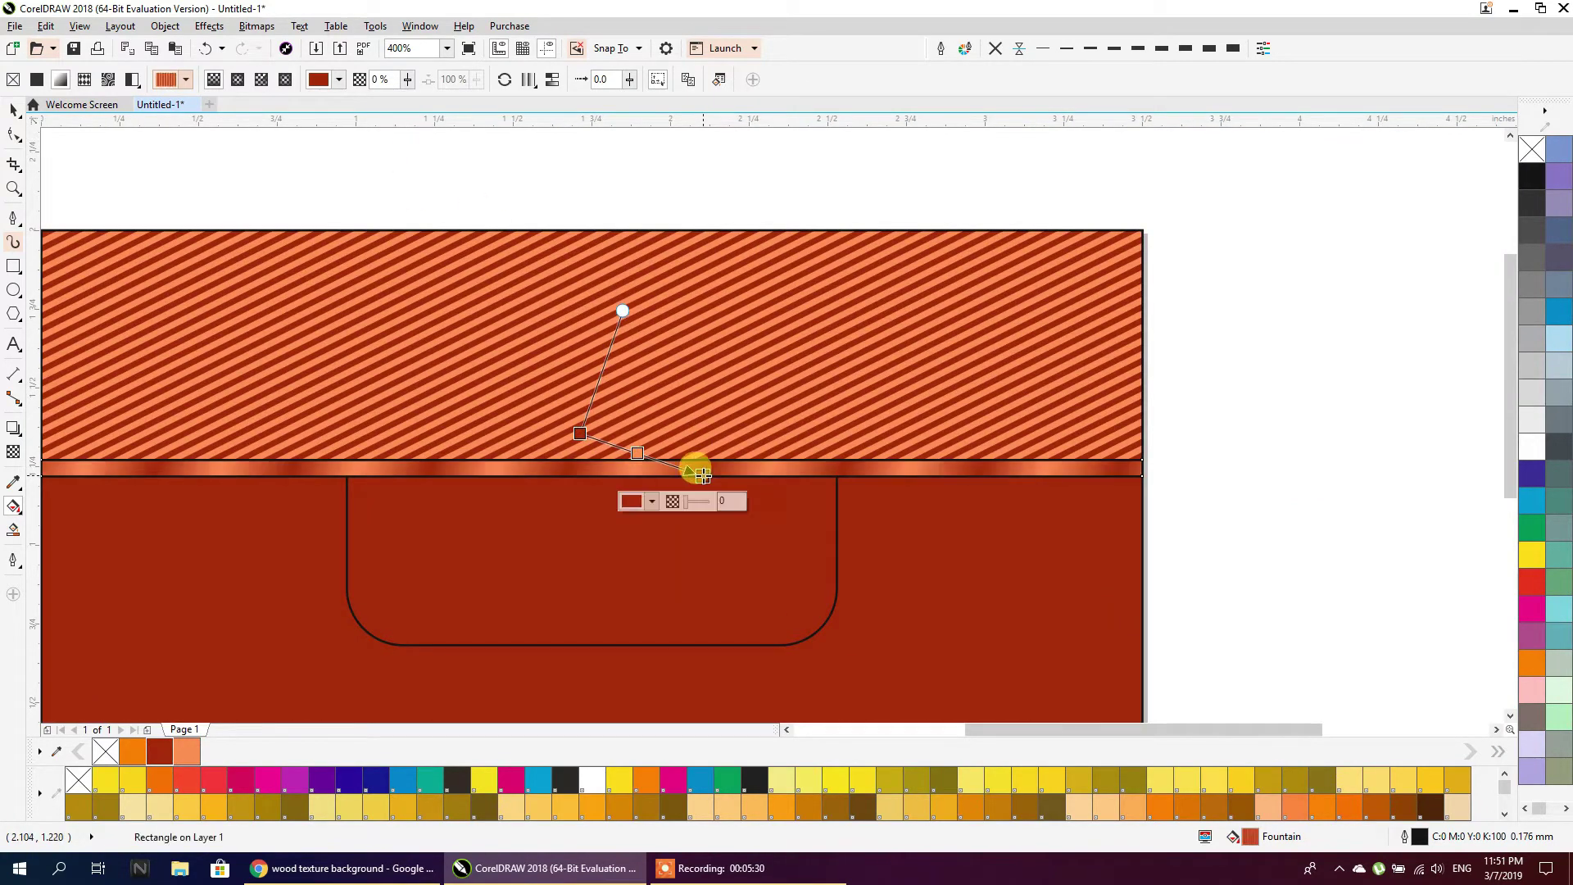
scroll(696, 459, down, 1)
scroll(583, 467, up, 1)
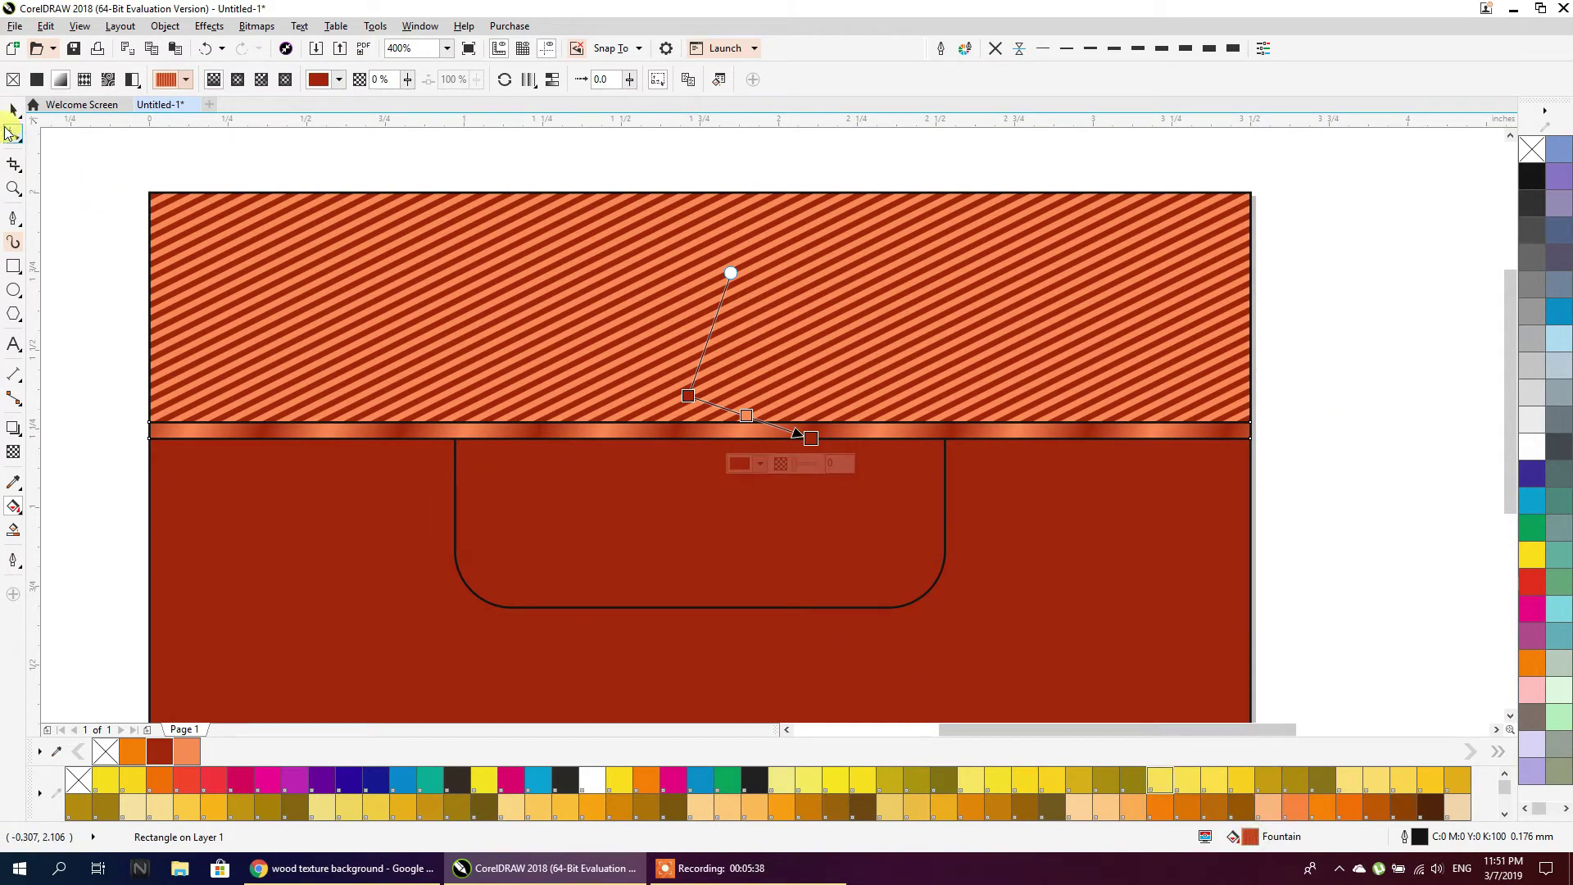
click(13, 109)
Copy the strip's copper gradient fill onto the rounded tab
click(49, 110)
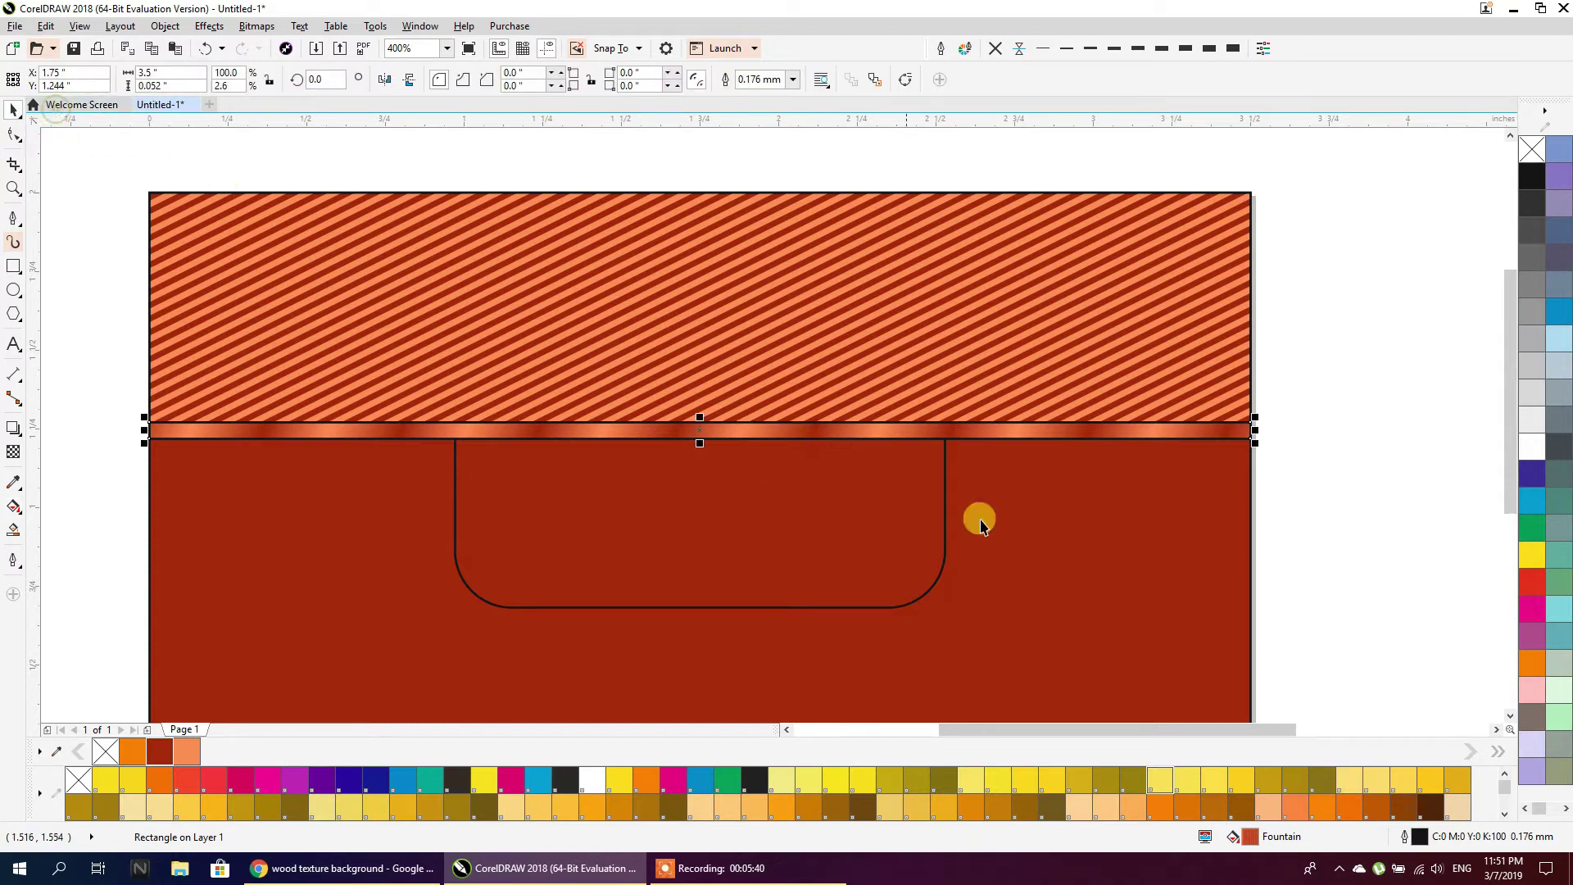
drag(1233, 820, 734, 517)
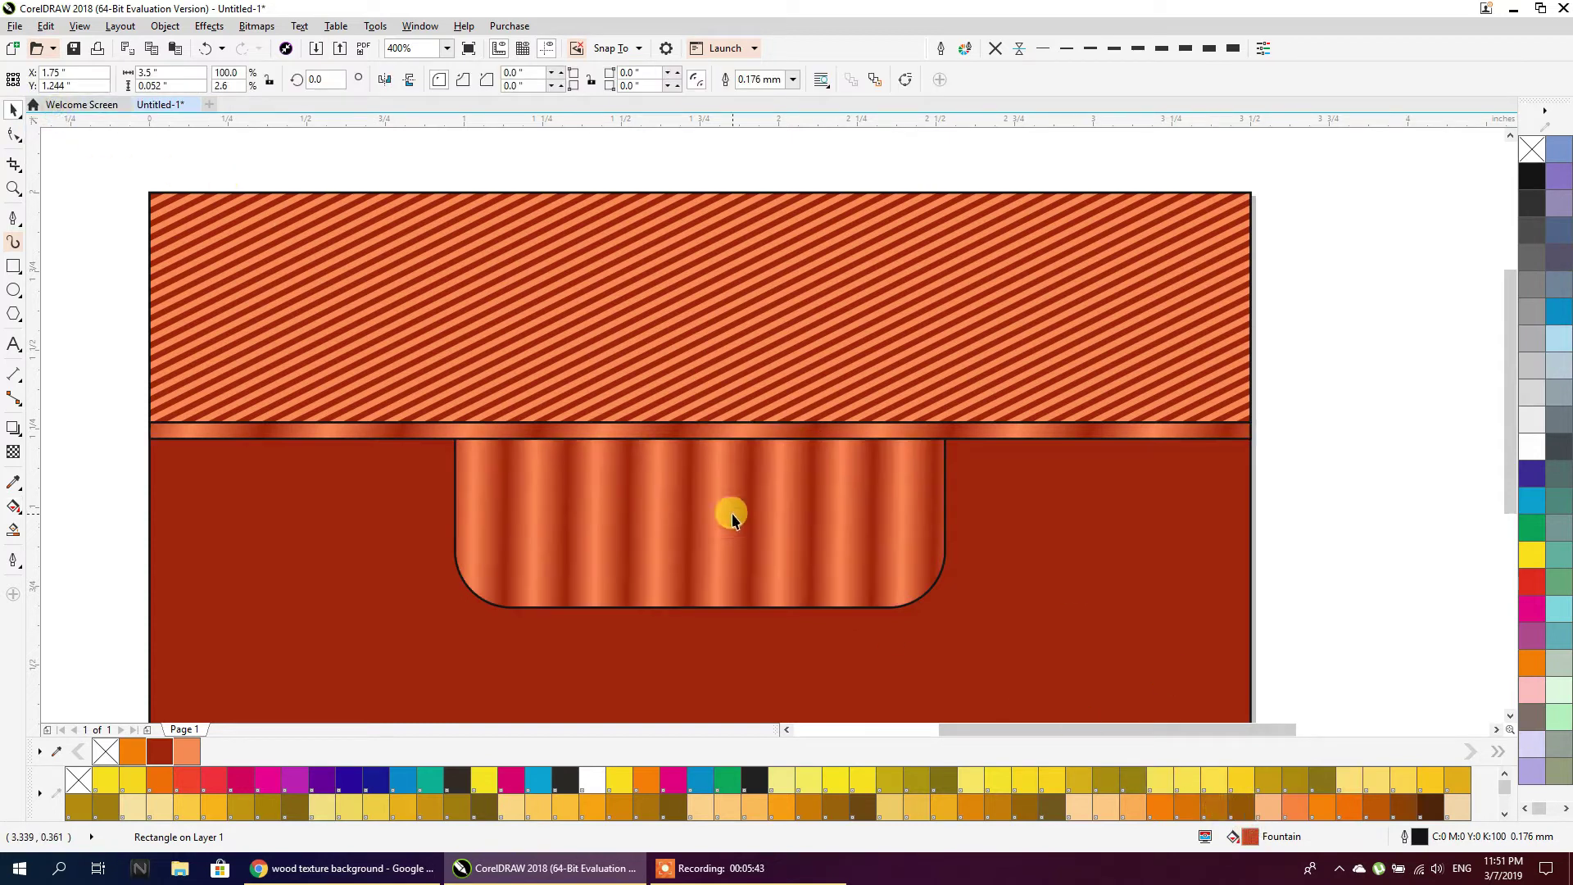
click(745, 528)
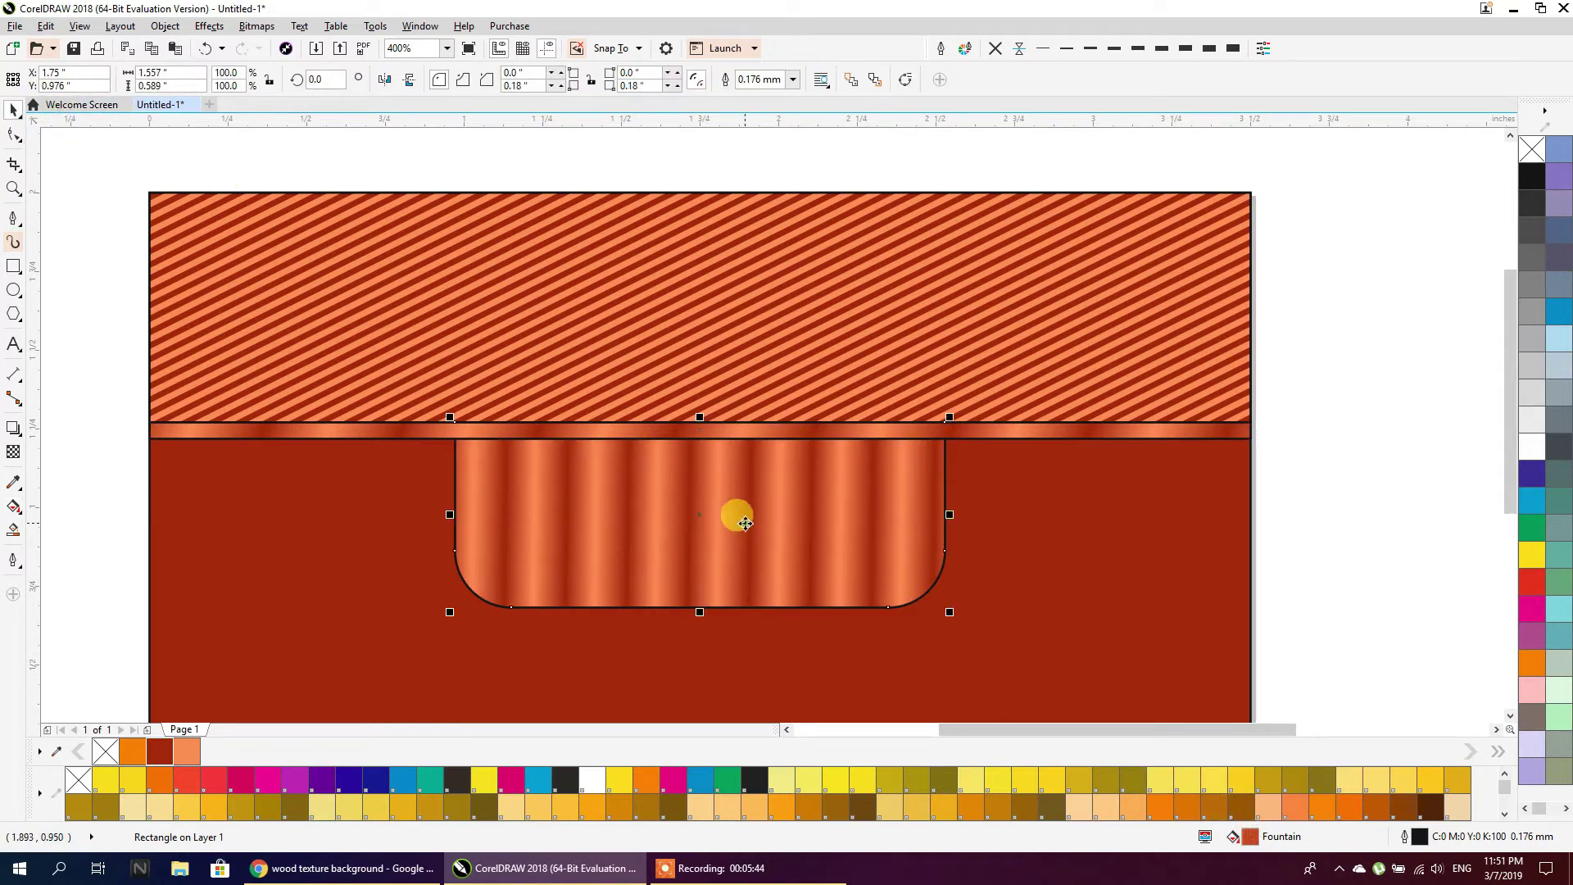
Redraw the tab's gradient vector shorter so wide vertical bands repeat across it
click(14, 514)
drag(354, 476, 815, 476)
drag(354, 476, 882, 484)
drag(699, 508, 828, 507)
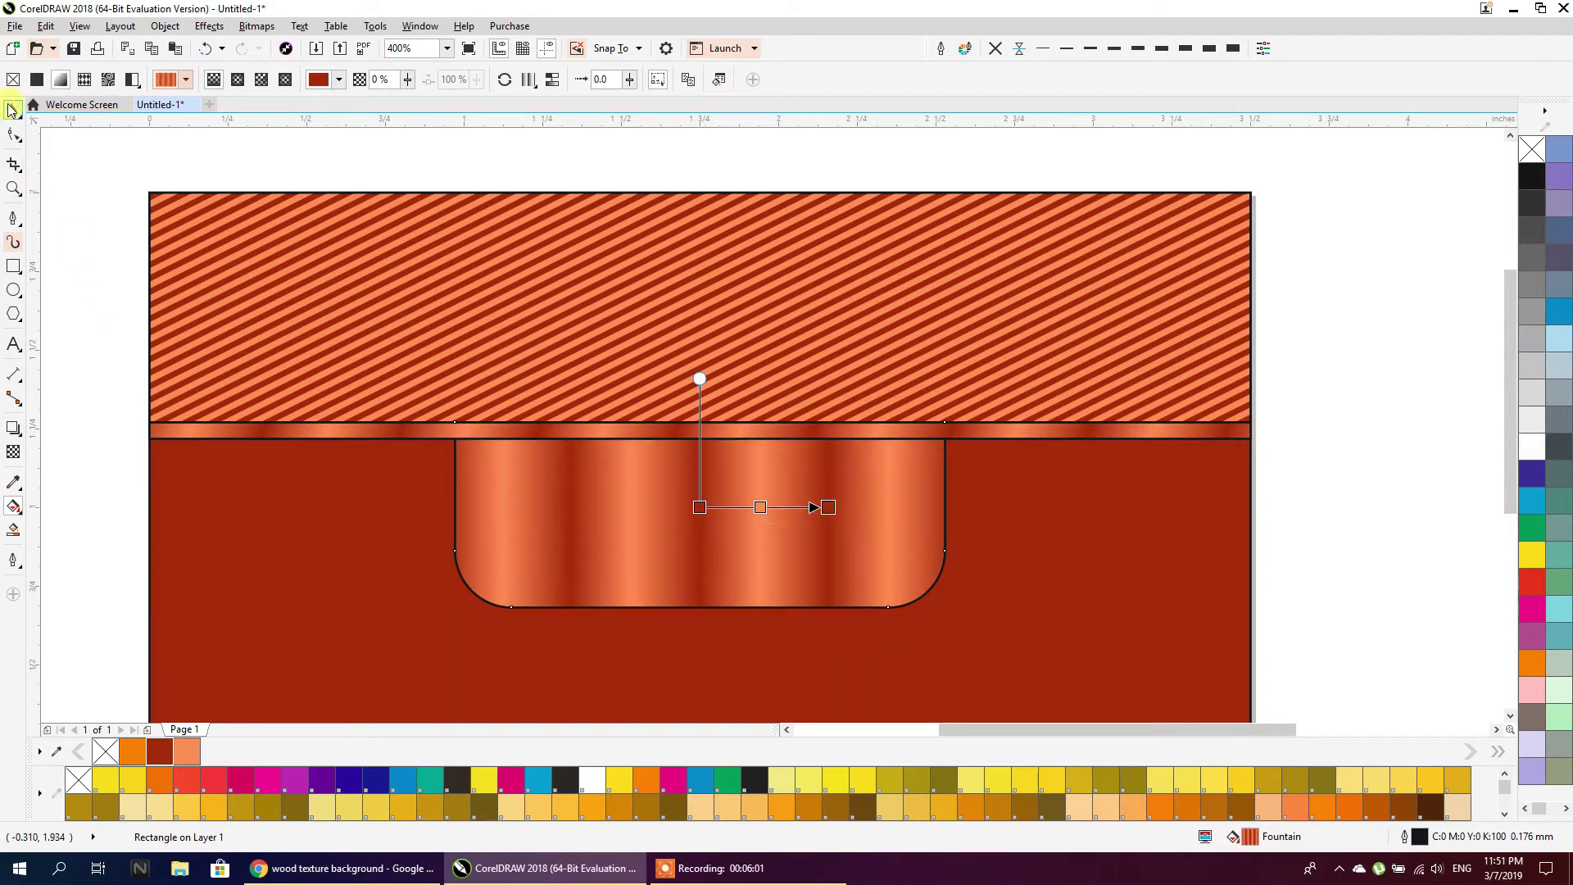
click(13, 109)
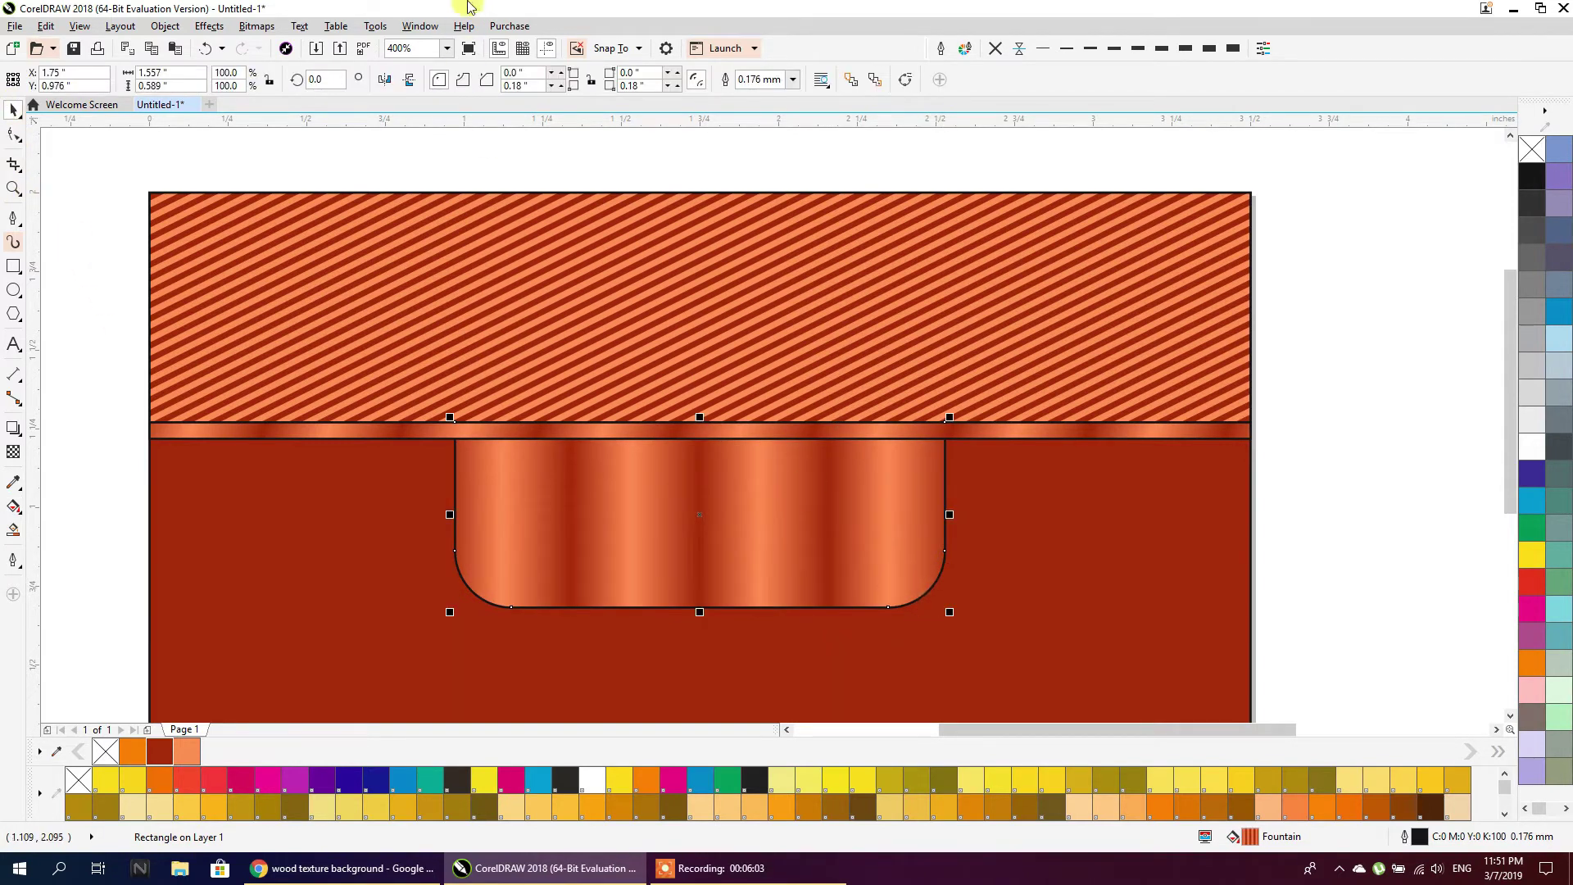
Give the rounded tab a 1 mm outline
click(1212, 48)
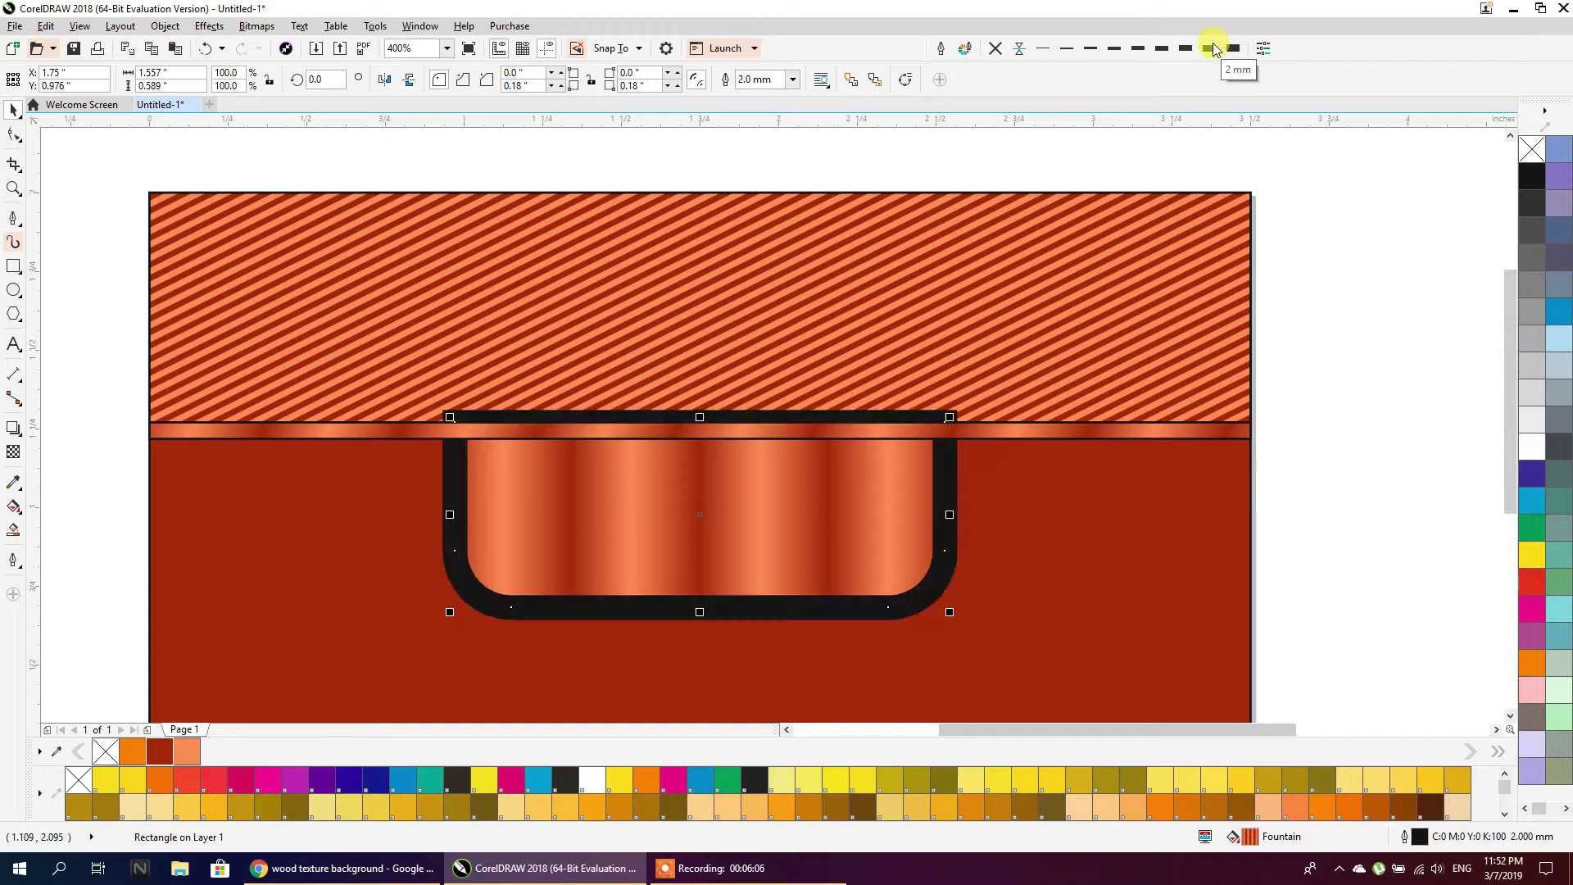
click(1185, 50)
click(1164, 50)
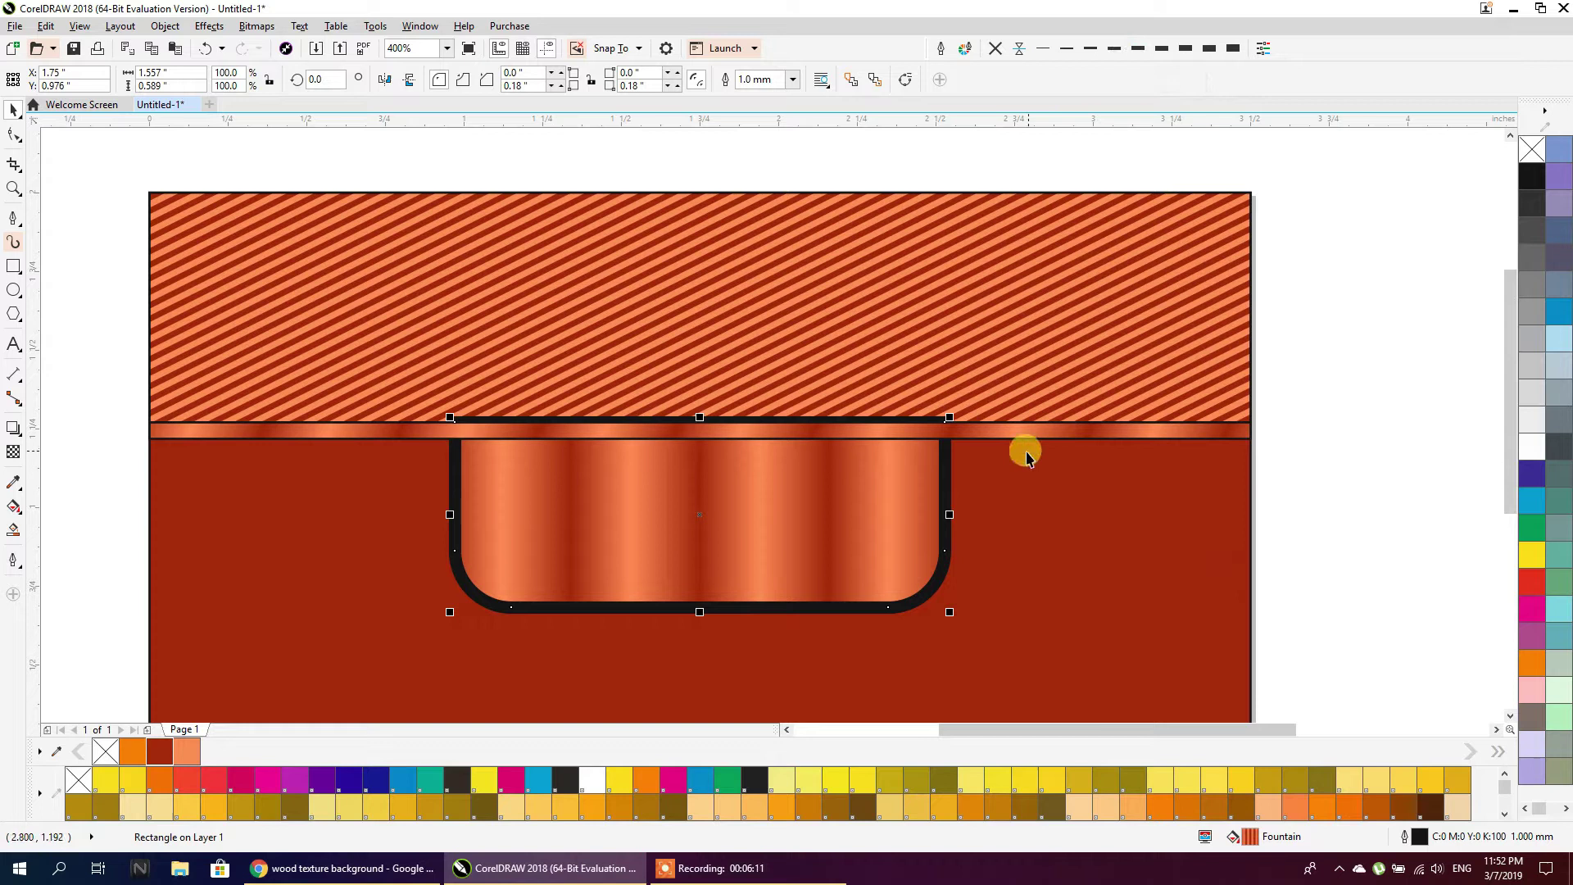
Nudge the rounded tab slightly down against the edge strip
shift+click(1006, 436)
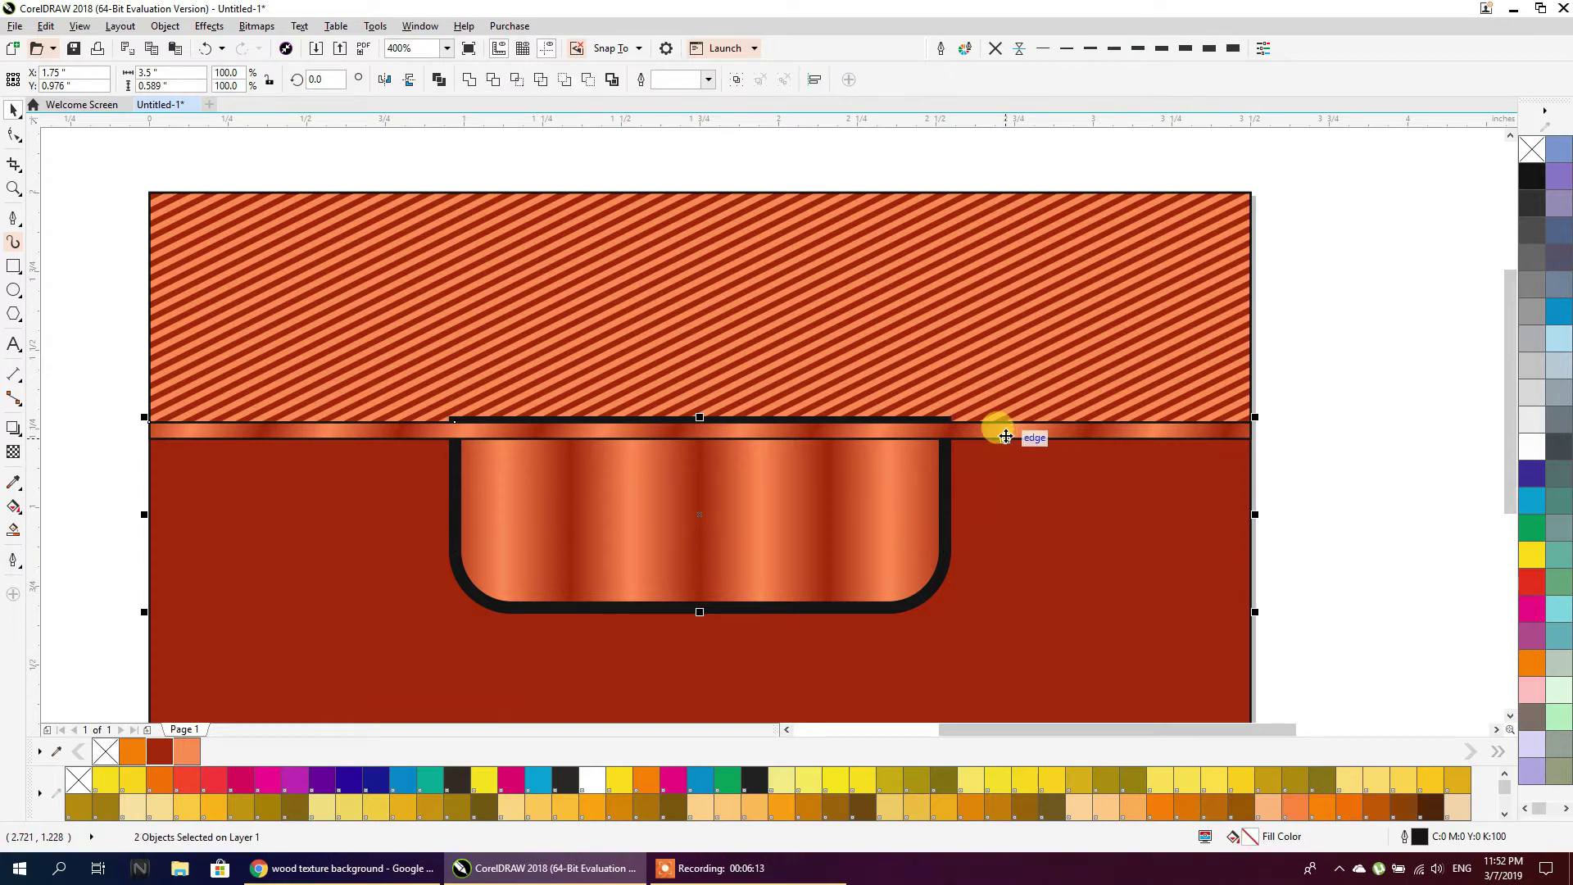
click(865, 508)
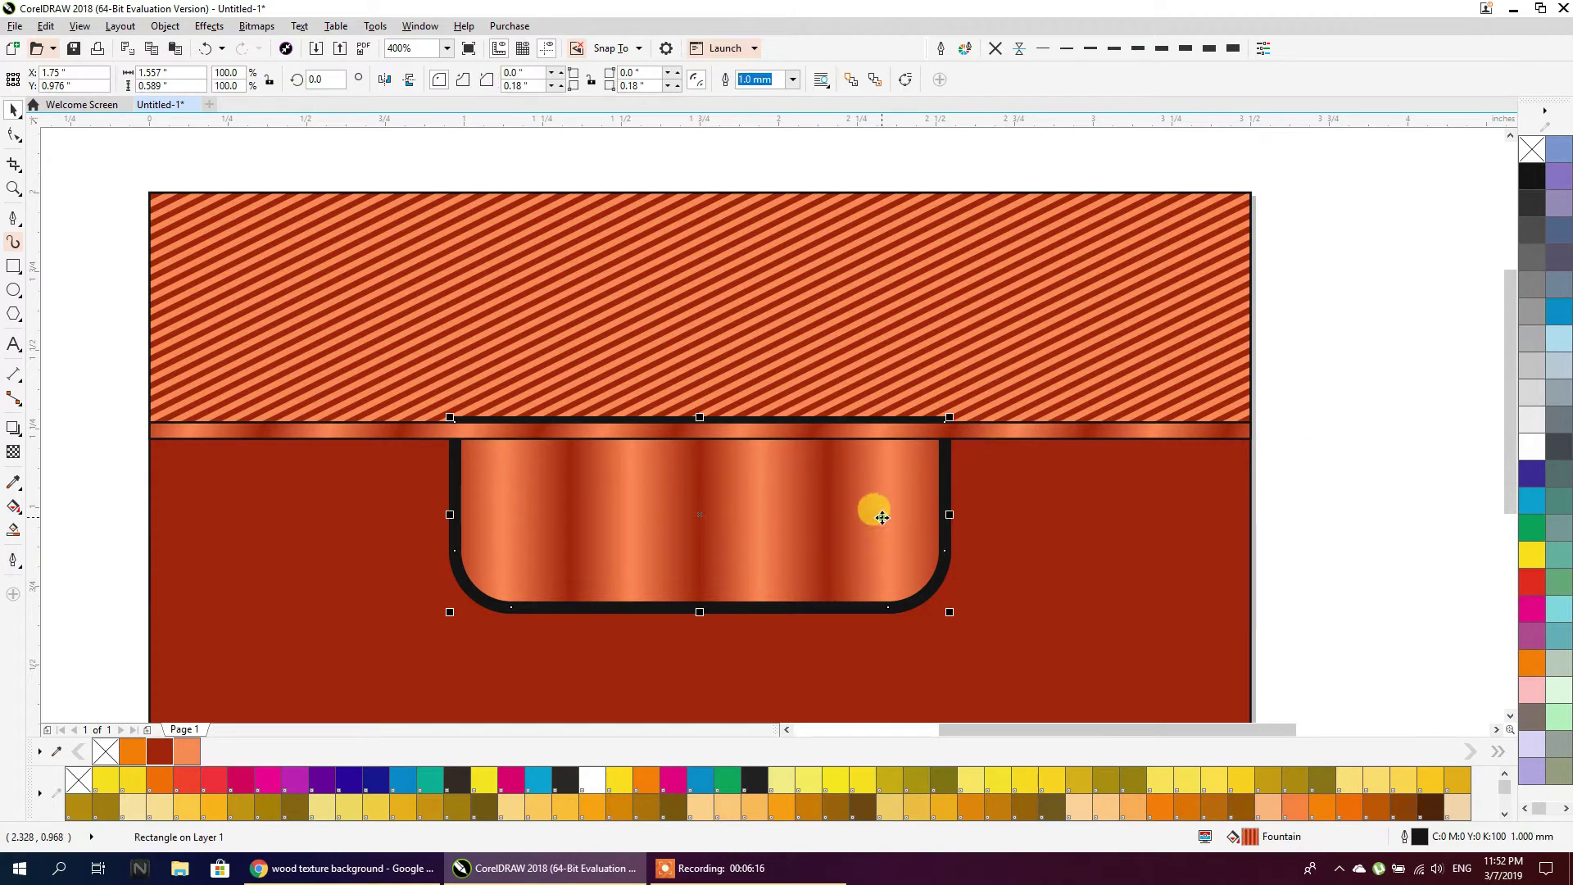
drag(850, 506, 853, 520)
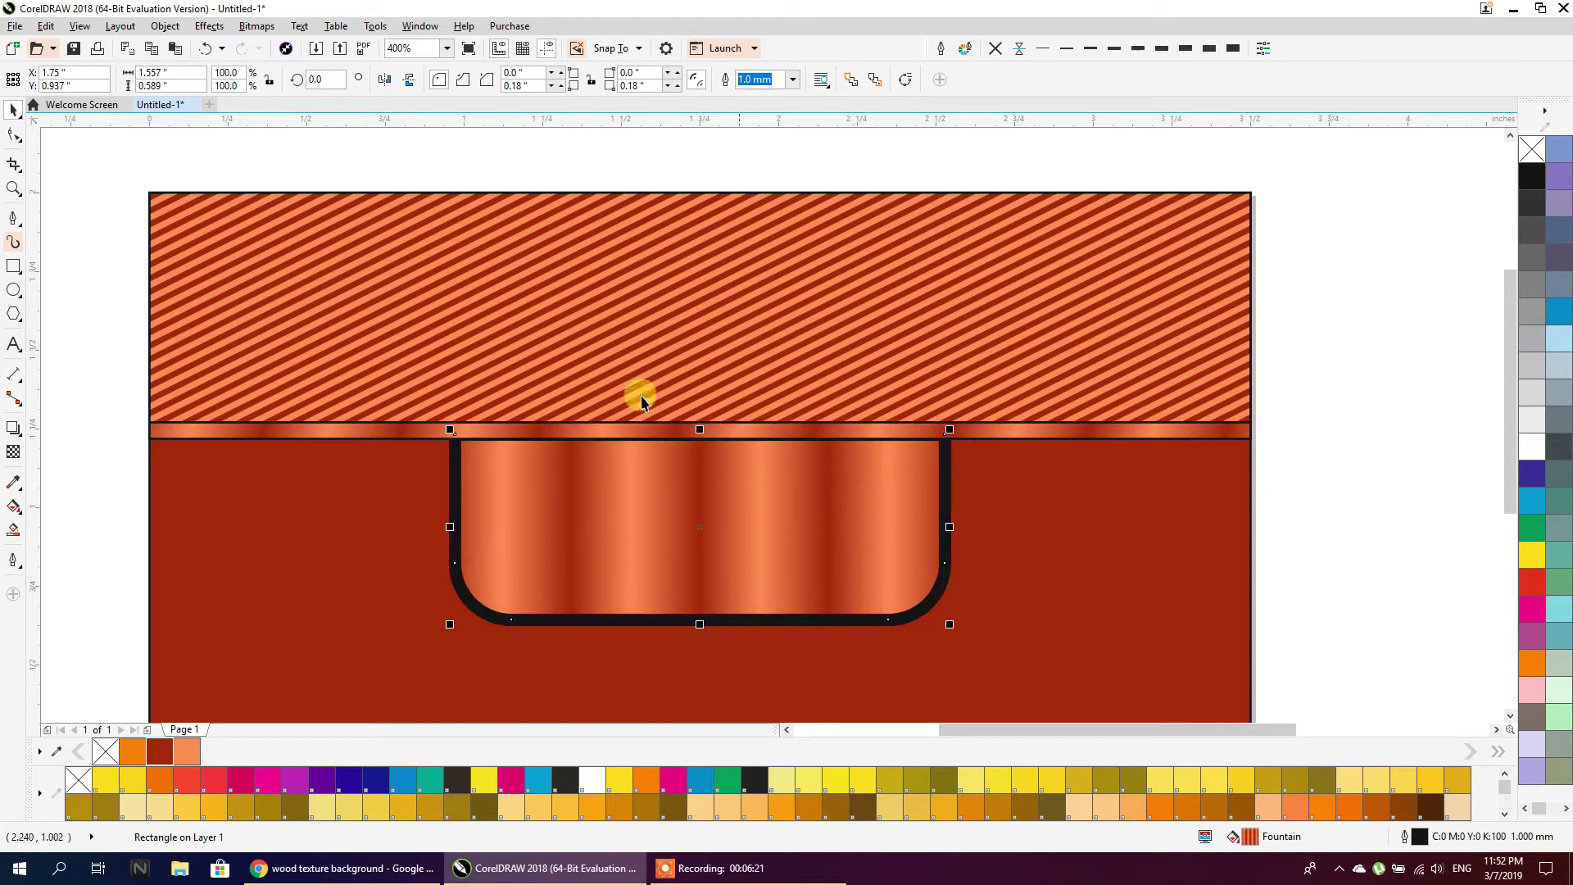
click(164, 26)
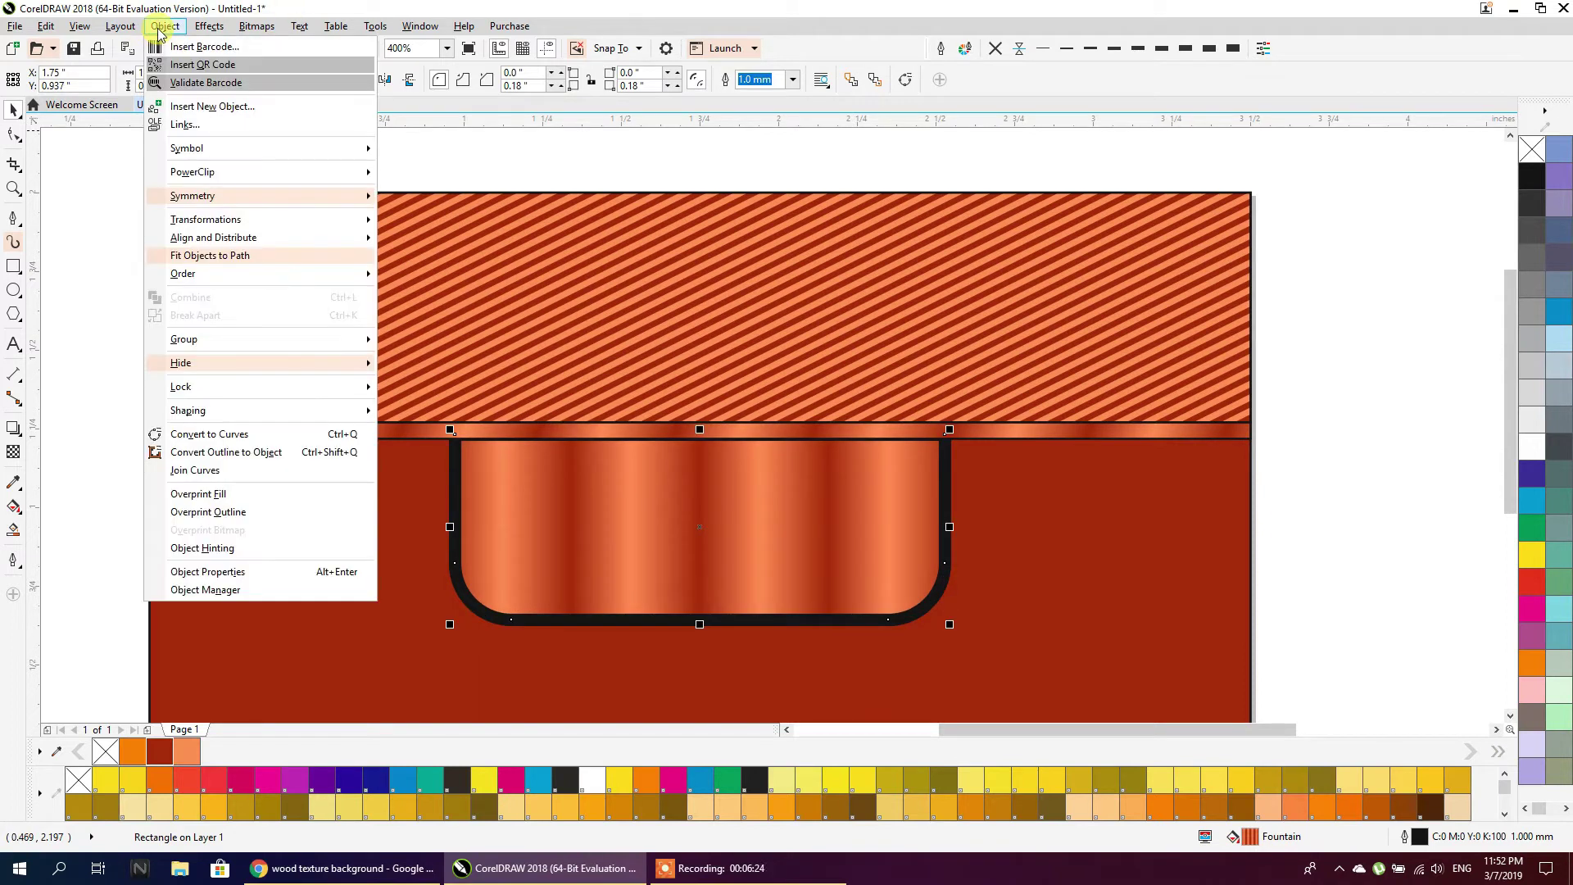
Convert the tab's outline into a separate rim and give it a diagonal copper gradient
click(297, 455)
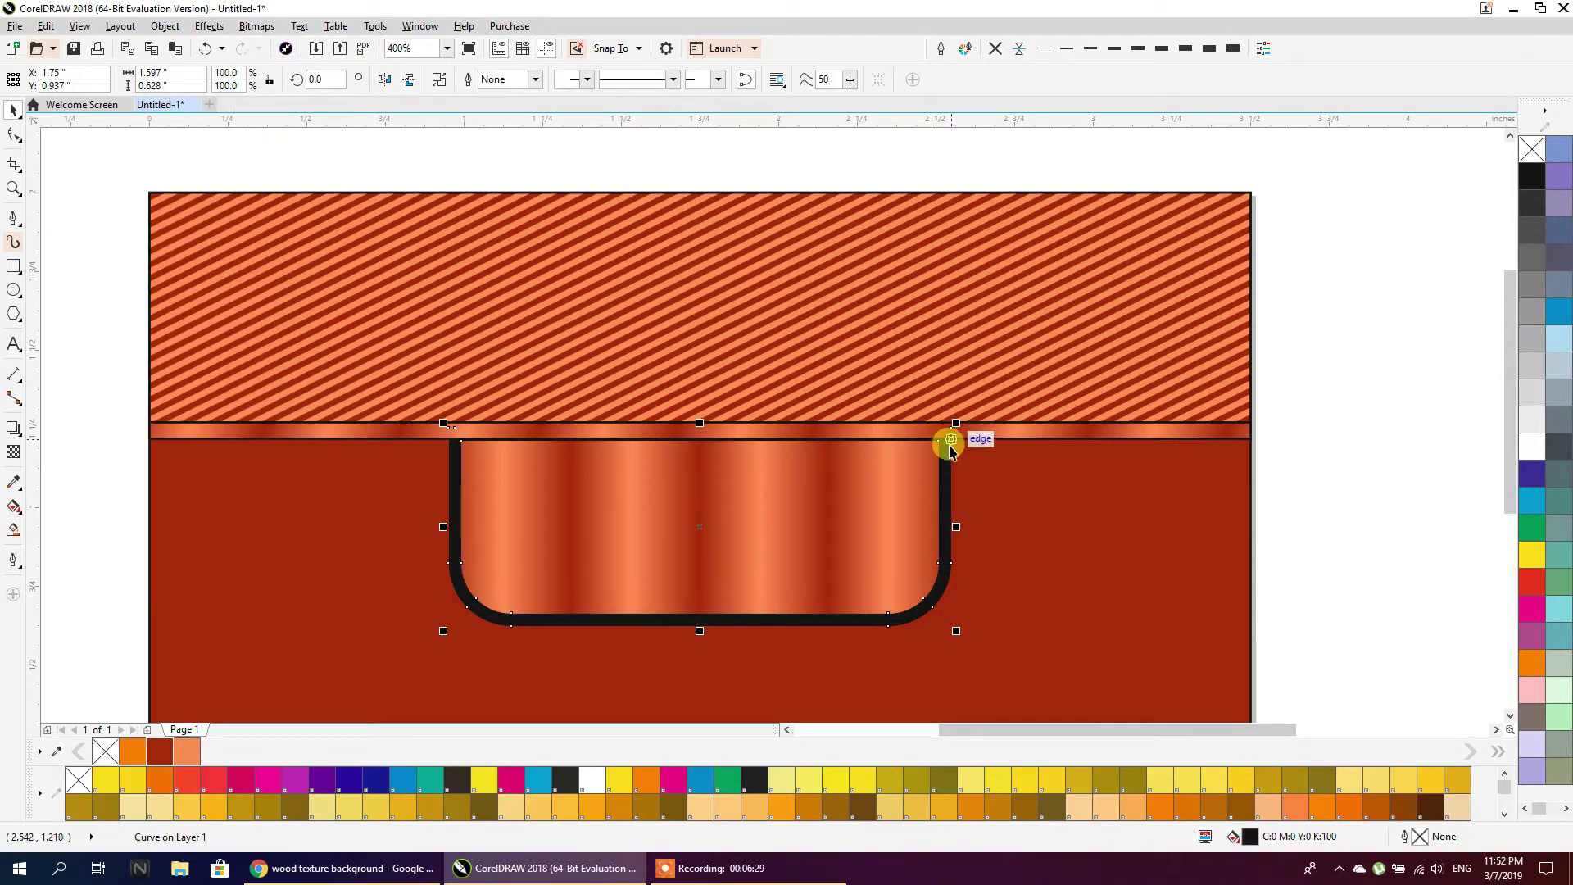
click(1119, 427)
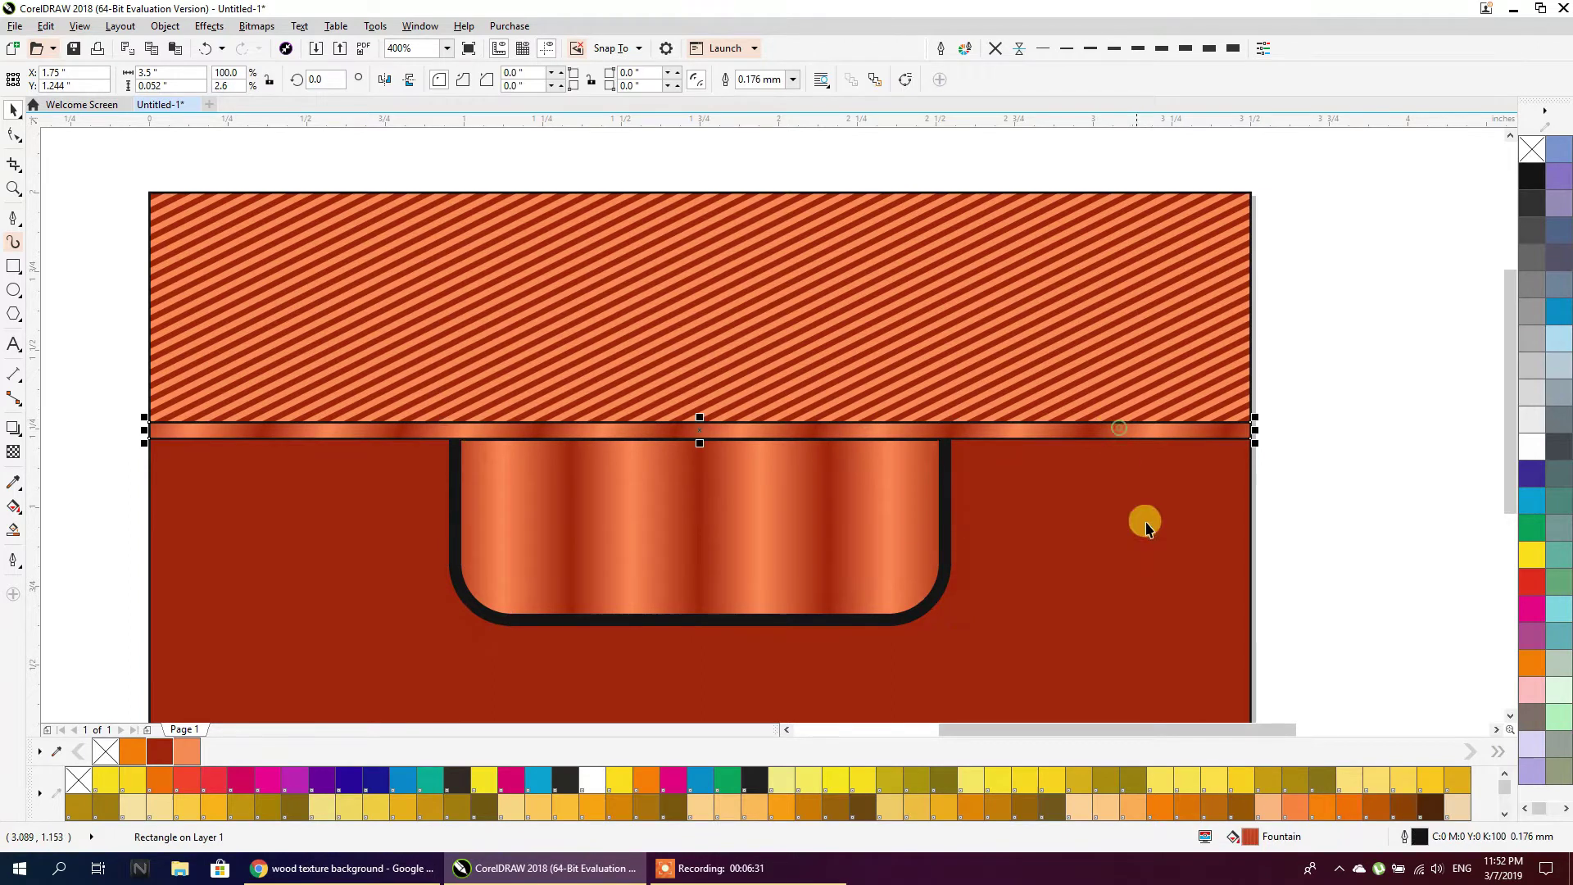
click(948, 528)
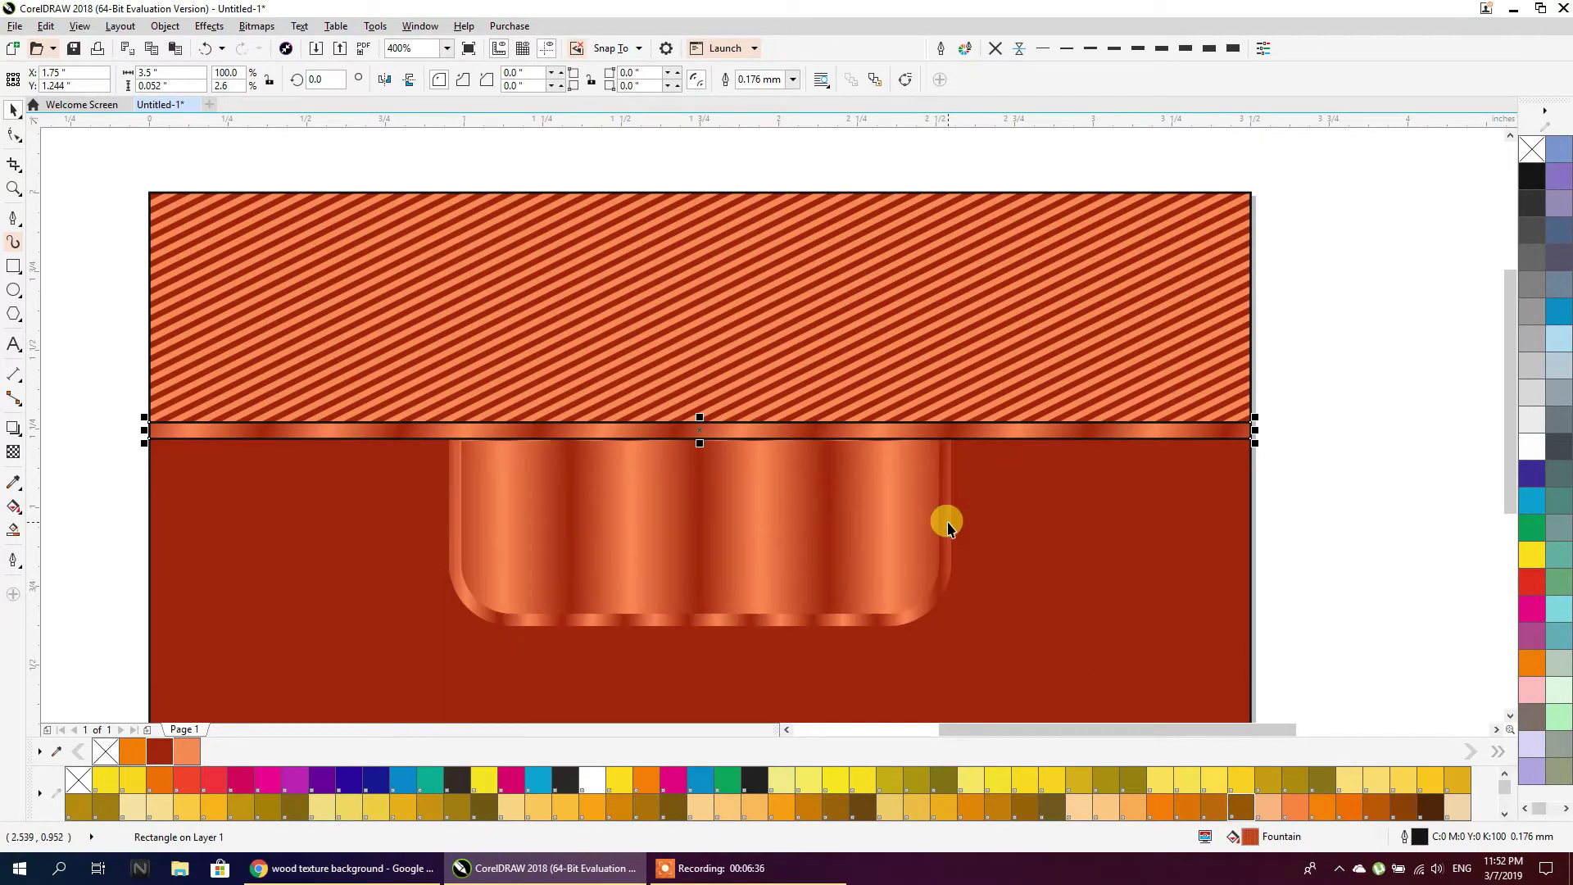
click(844, 618)
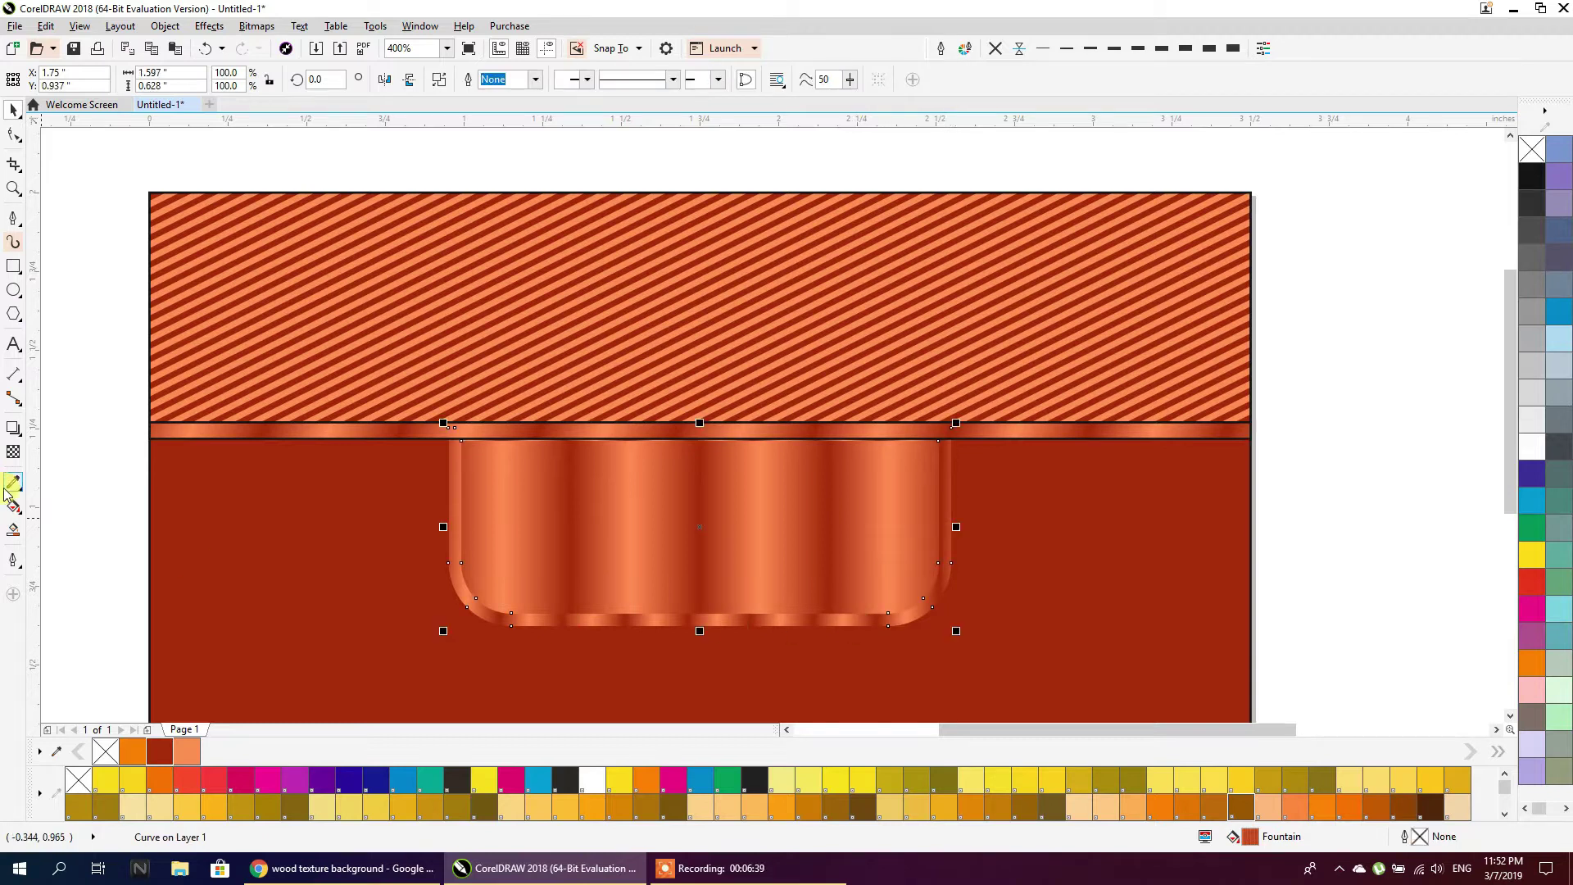
click(12, 508)
drag(493, 528, 770, 643)
drag(491, 526, 548, 568)
click(13, 109)
Remove the black outlines from the thin strip and the striped top band
click(127, 304)
click(170, 430)
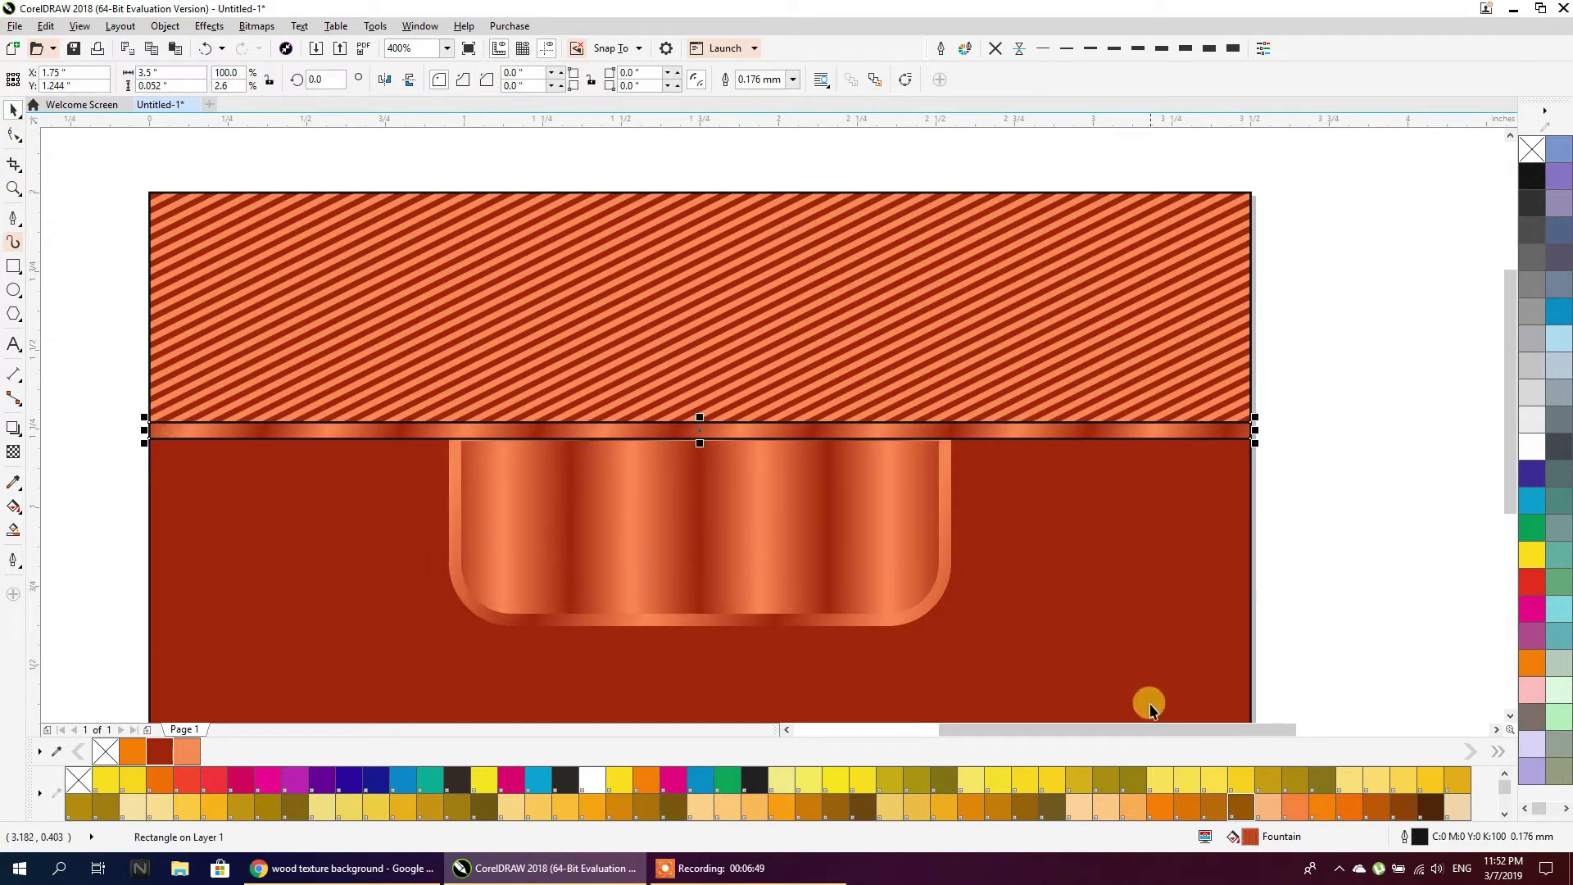
click(1005, 54)
click(1219, 234)
click(993, 49)
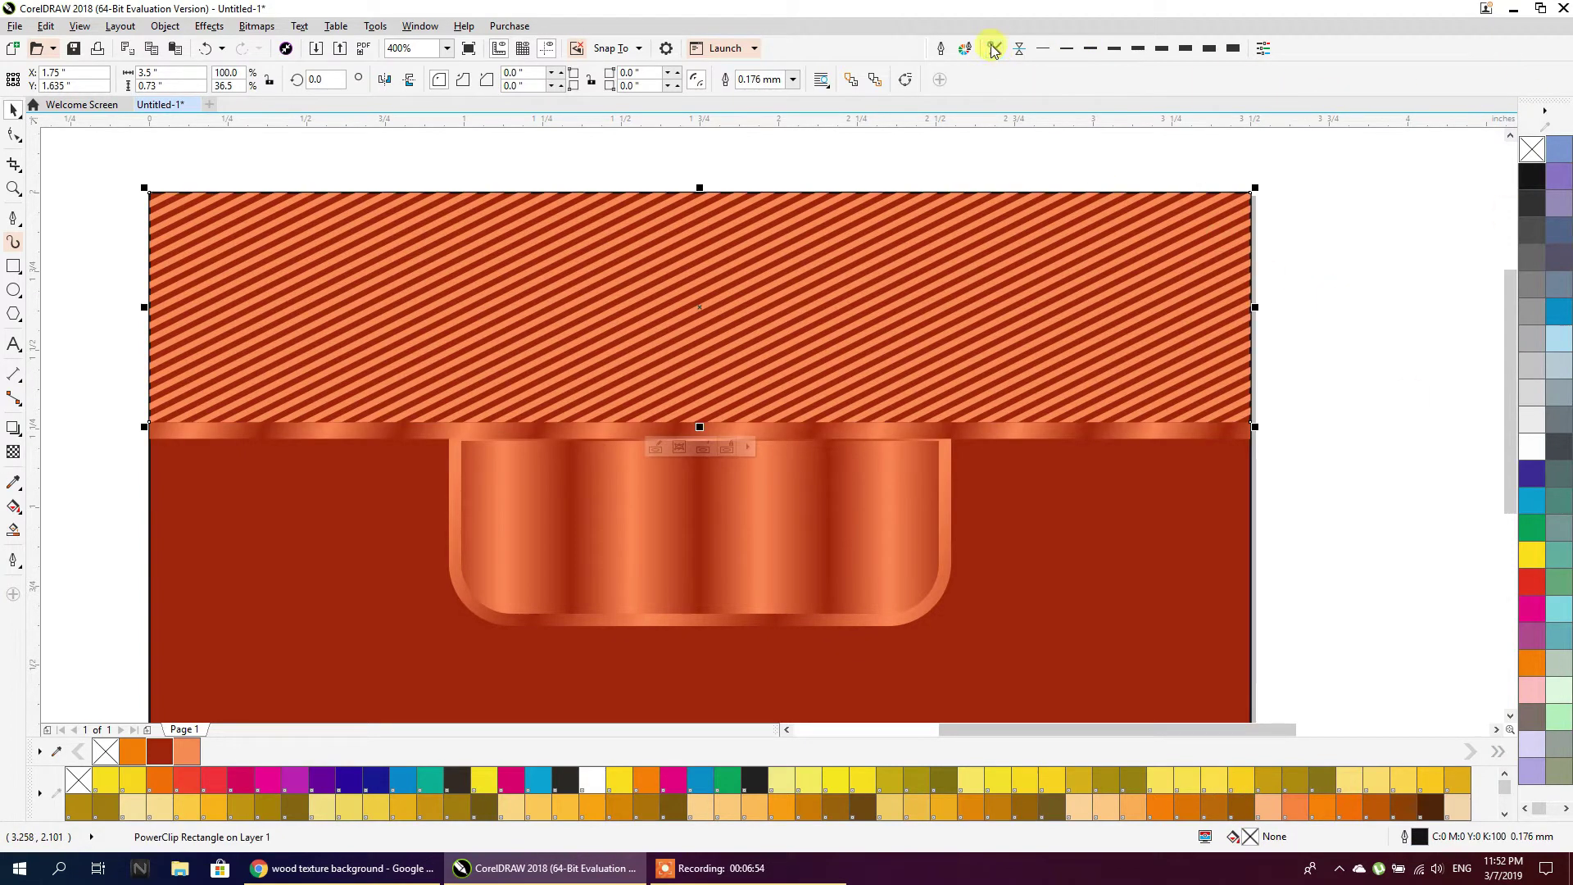
click(308, 506)
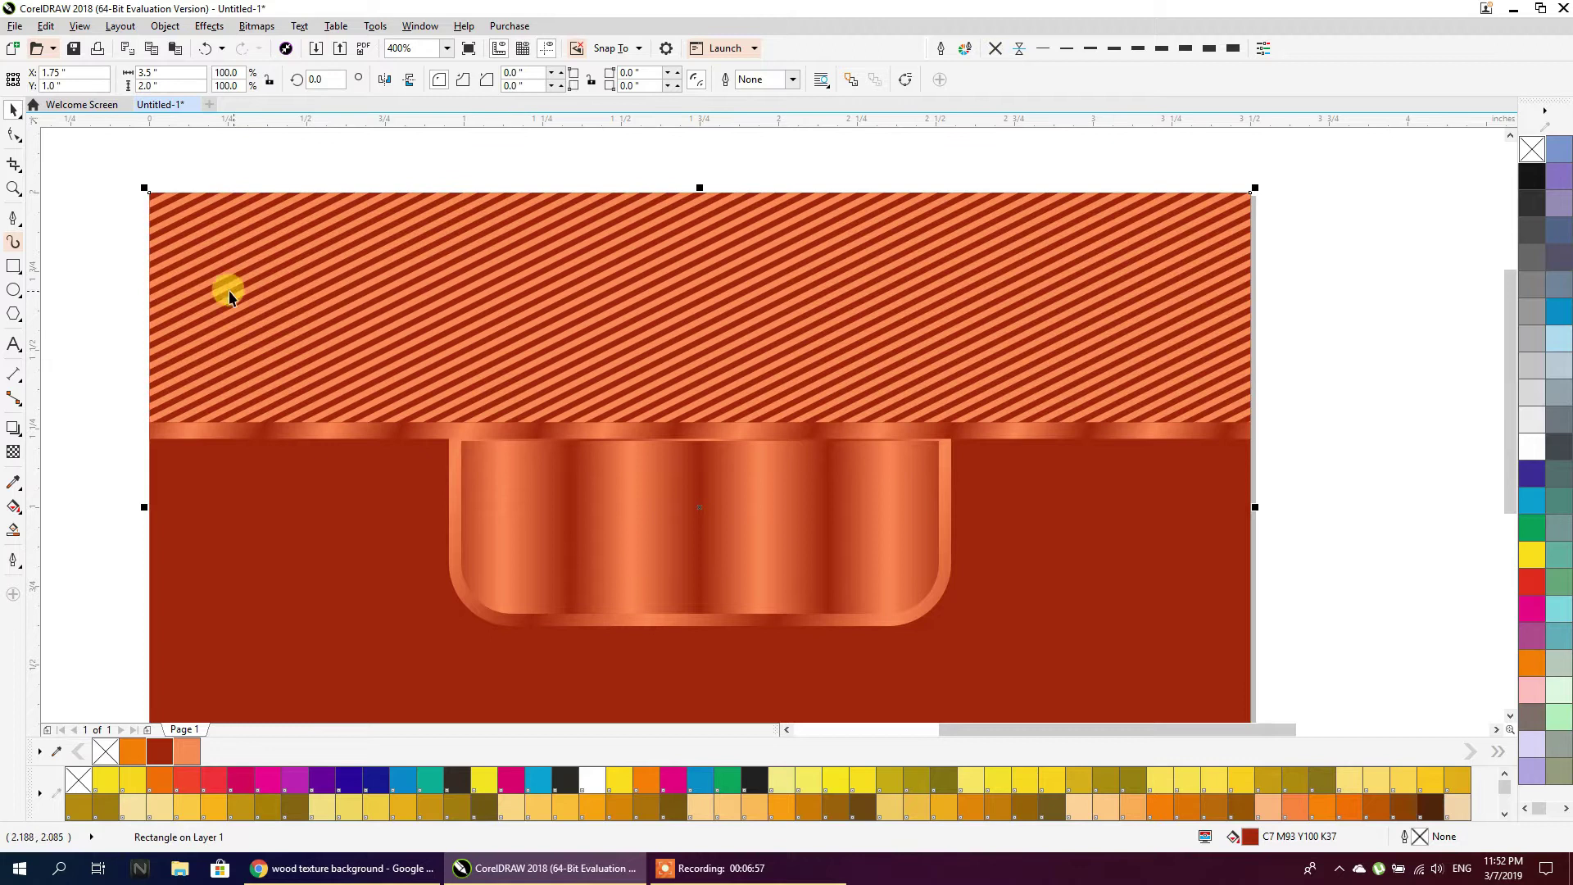
Add a text line below the card and replace the placeholder word with the name
key(Escape)
scroll(345, 256, down, 2)
scroll(370, 247, down, 1)
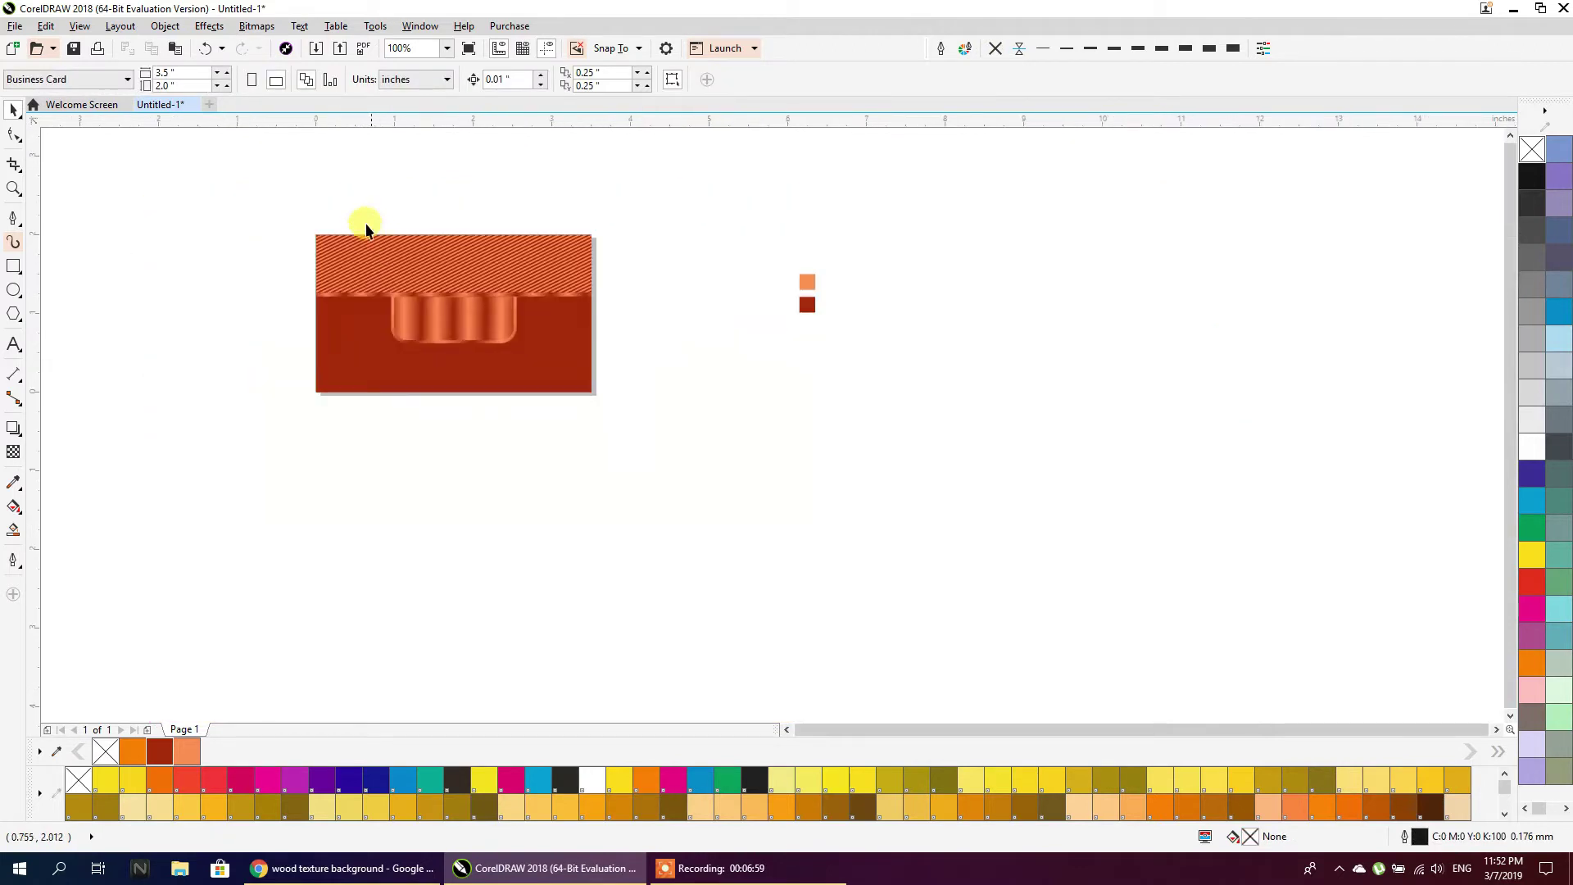
scroll(393, 278, up, 1)
scroll(405, 299, up, 1)
scroll(450, 306, down, 2)
key(F8)
click(486, 496)
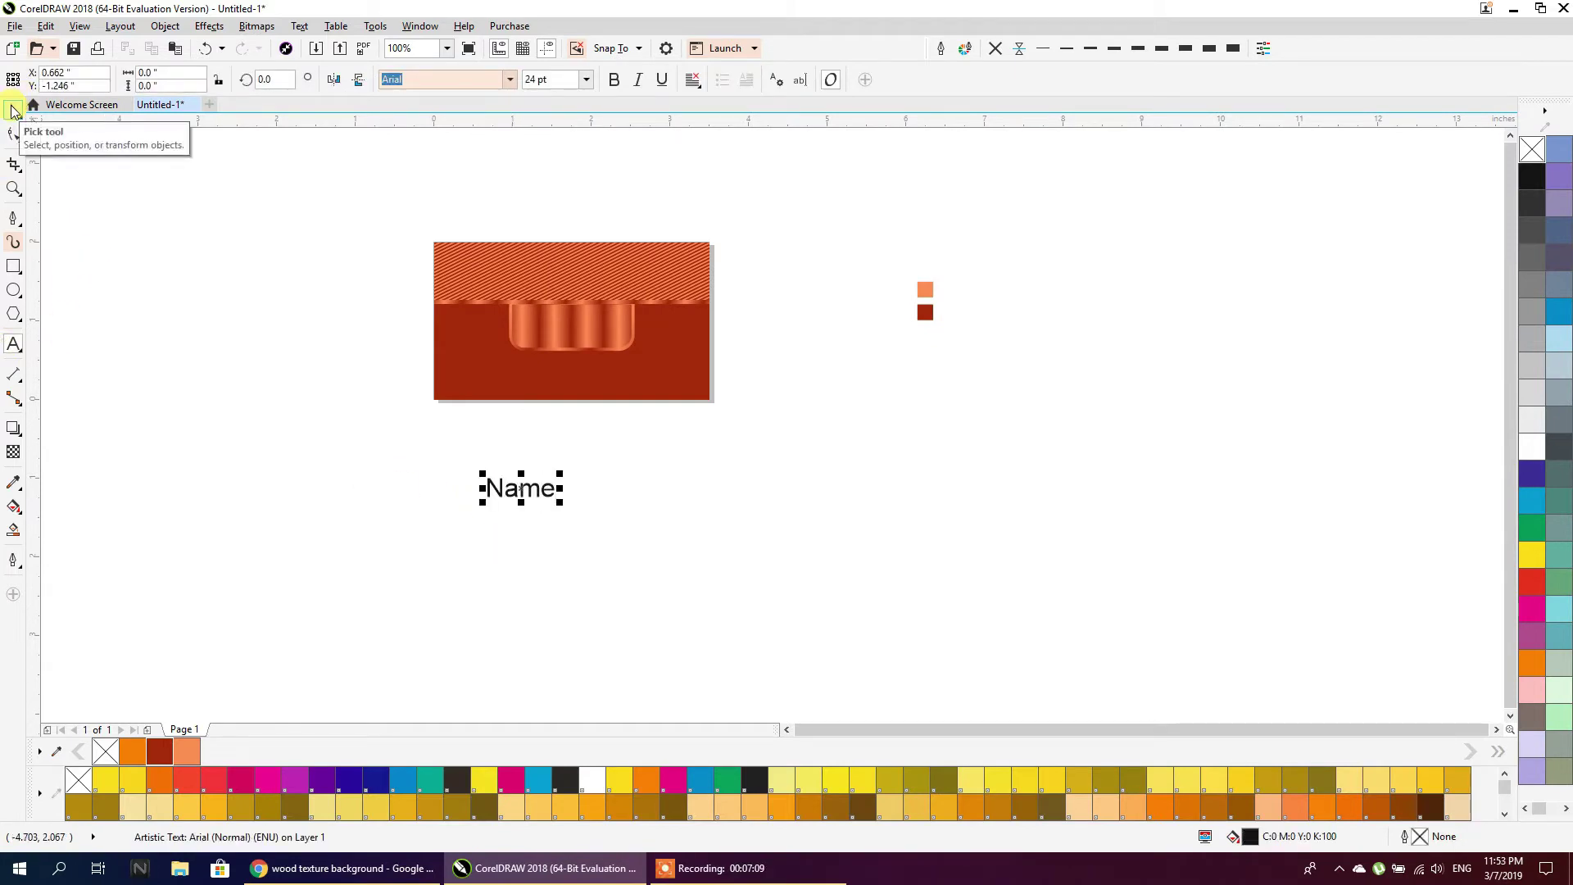
double_click(543, 496)
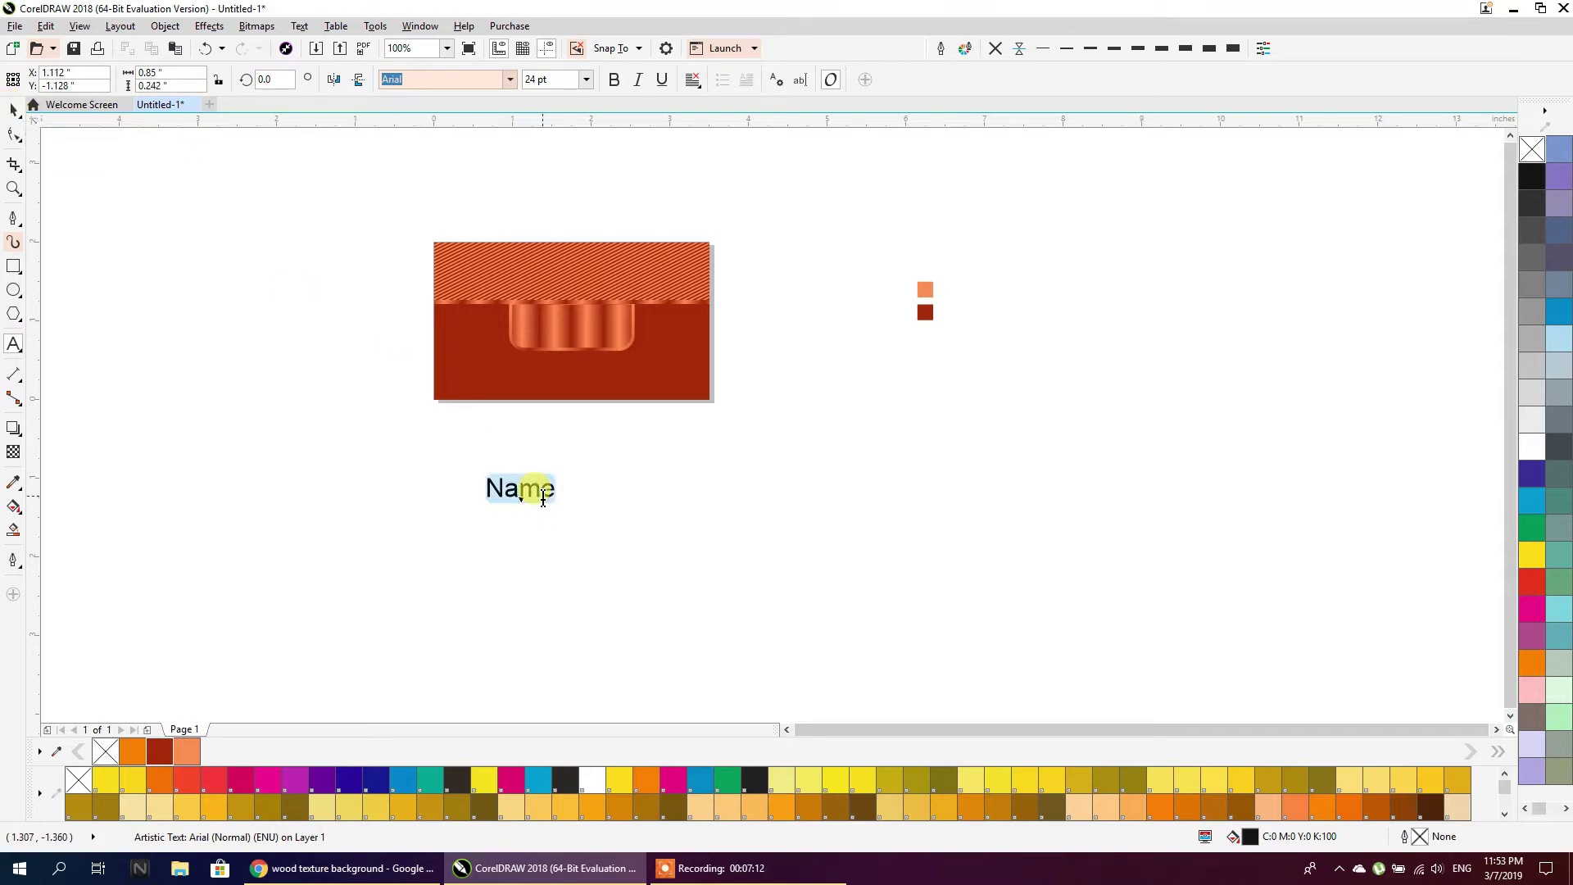
text(Ahmad)
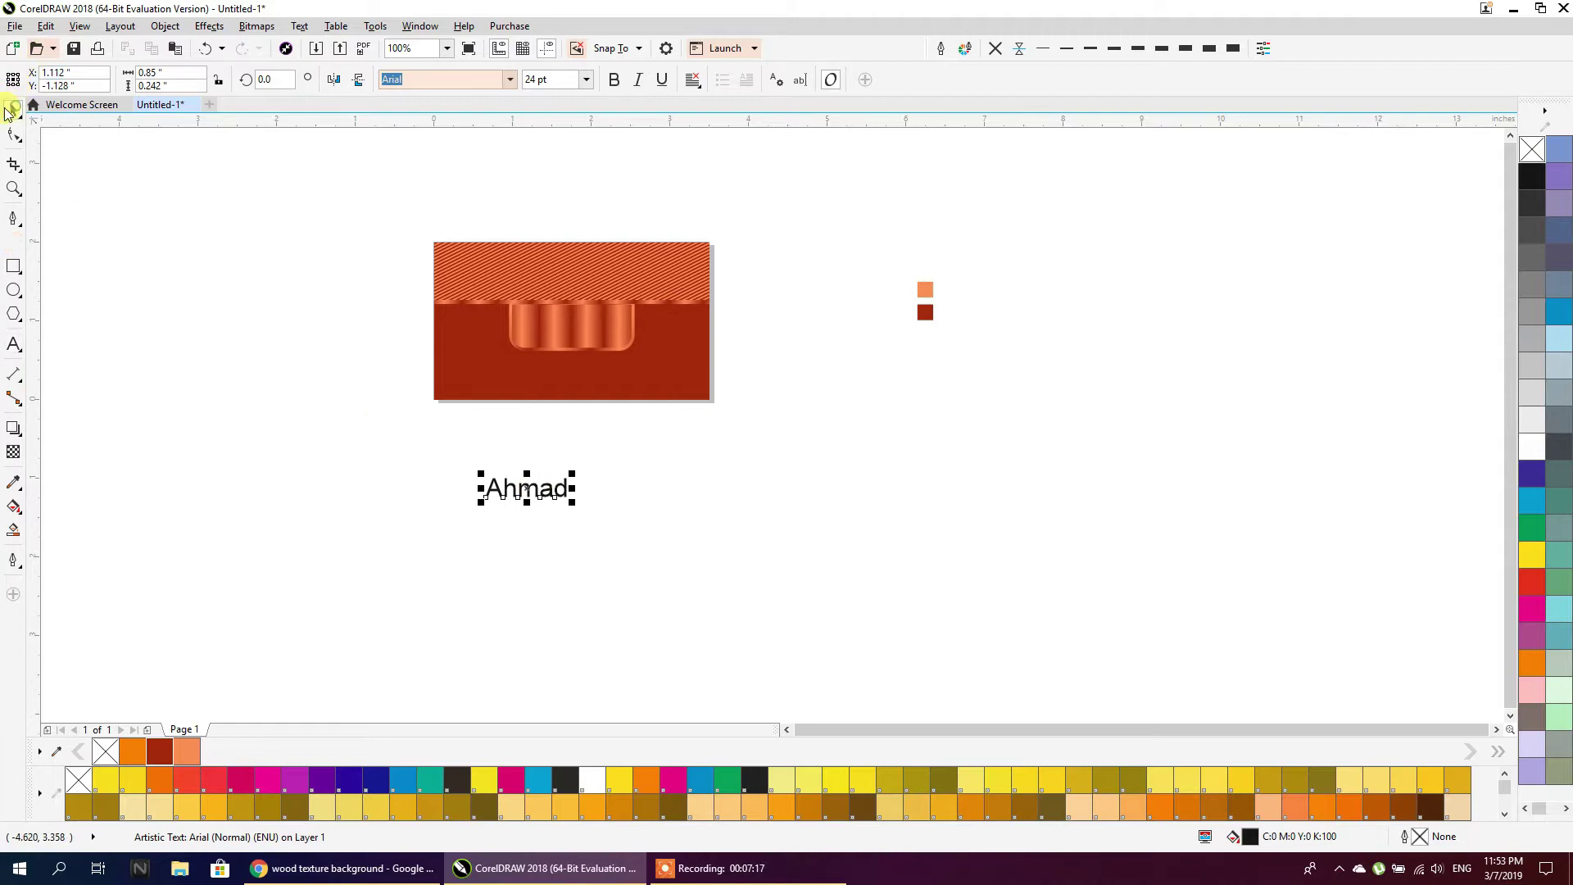
Set the name in bold italic Candlescript Demo Version and move it onto the copper tab
click(615, 80)
click(636, 80)
click(517, 79)
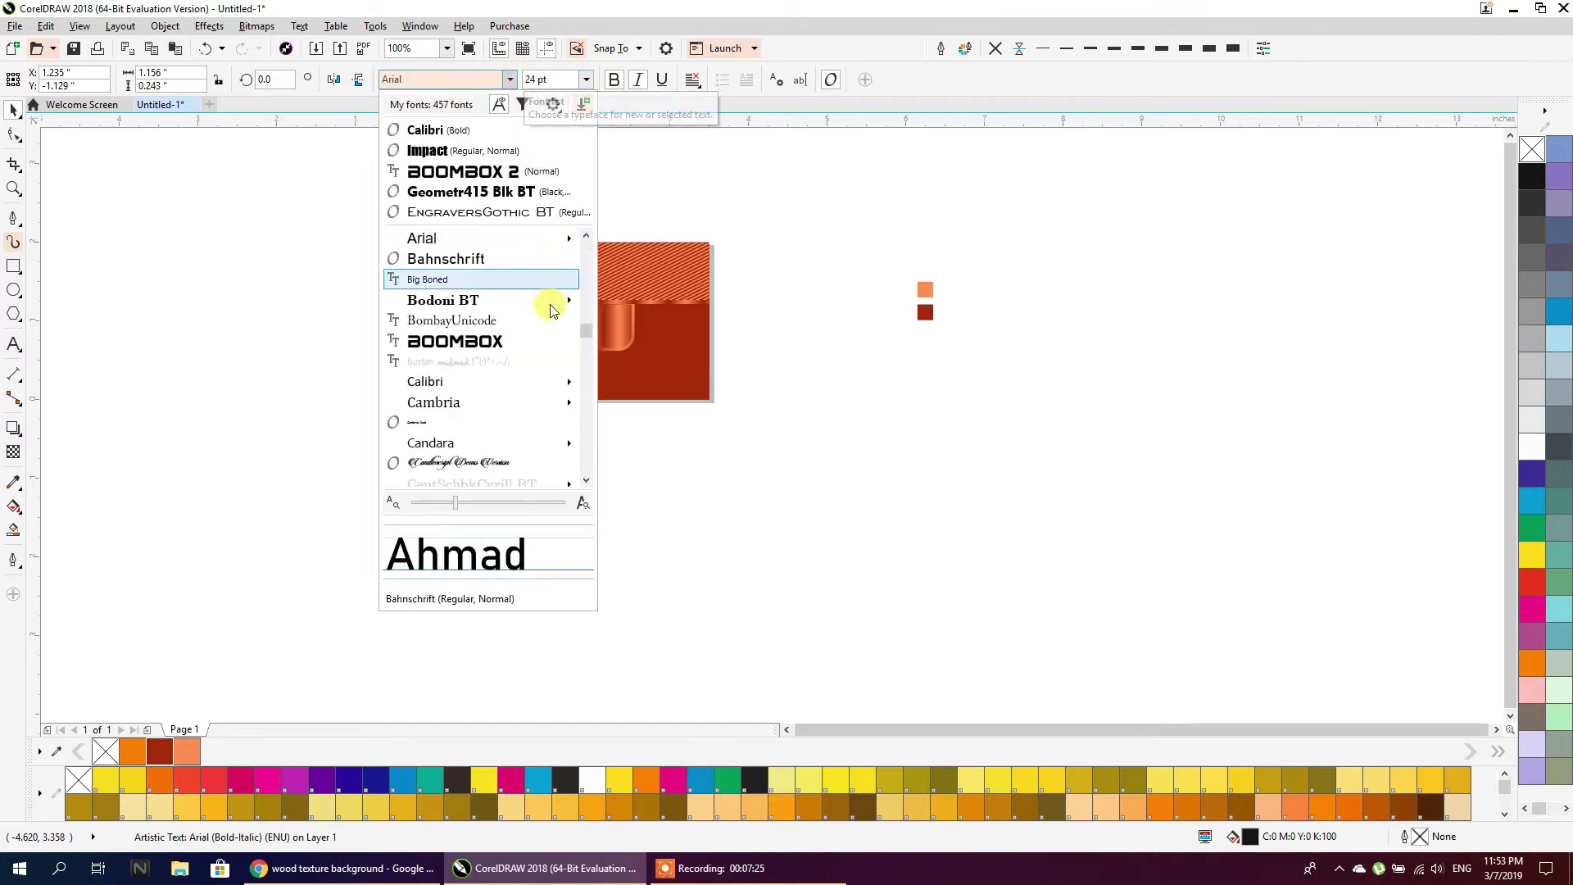
scroll(459, 352, down, 4)
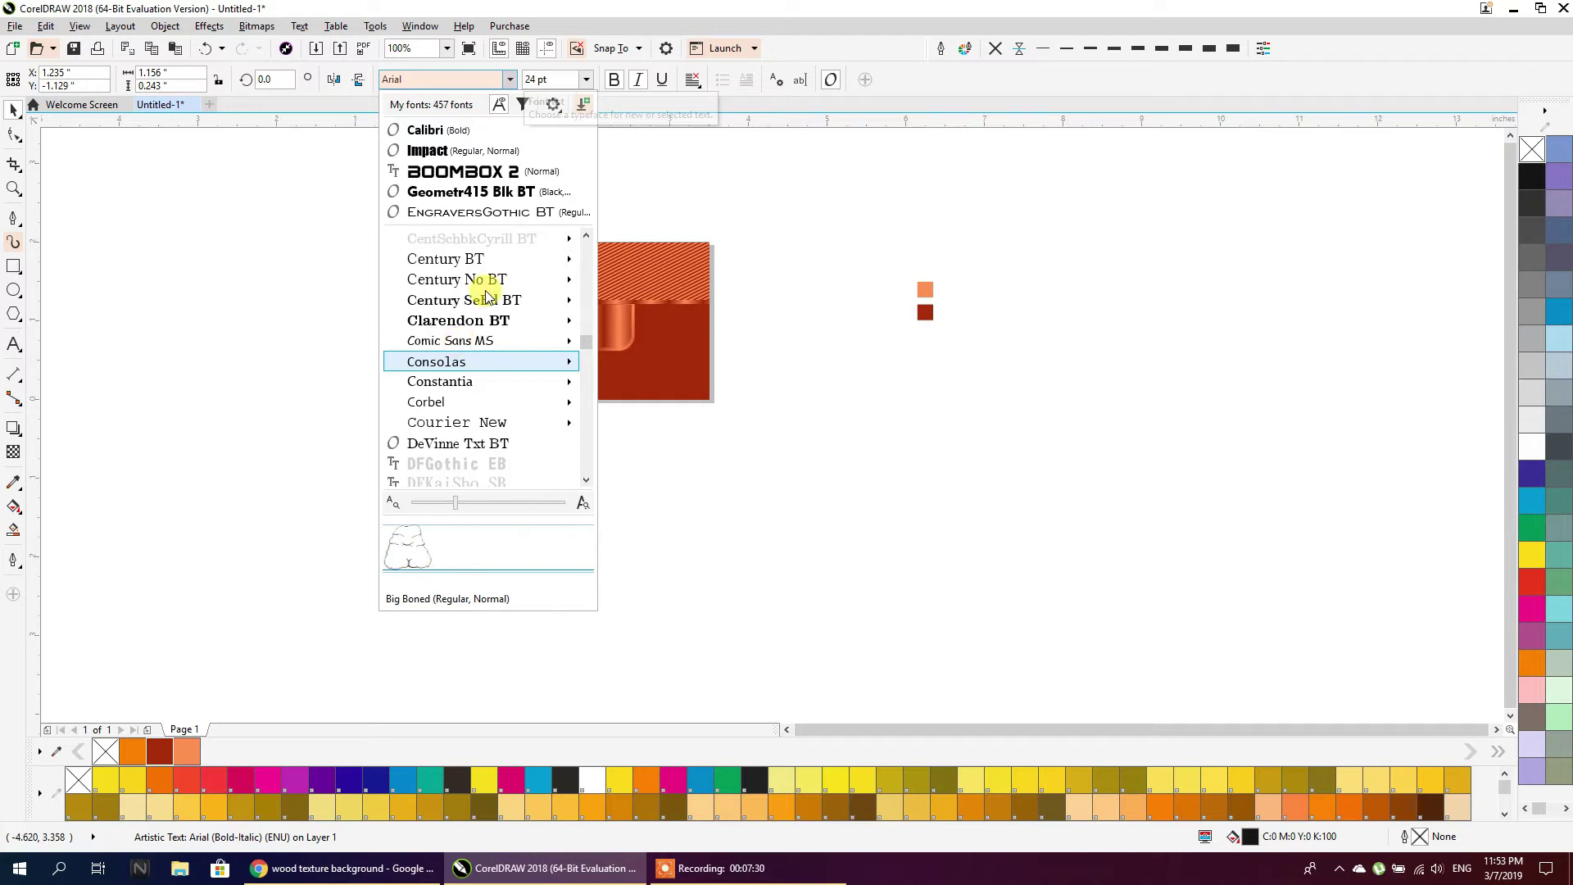
scroll(486, 296, up, 3)
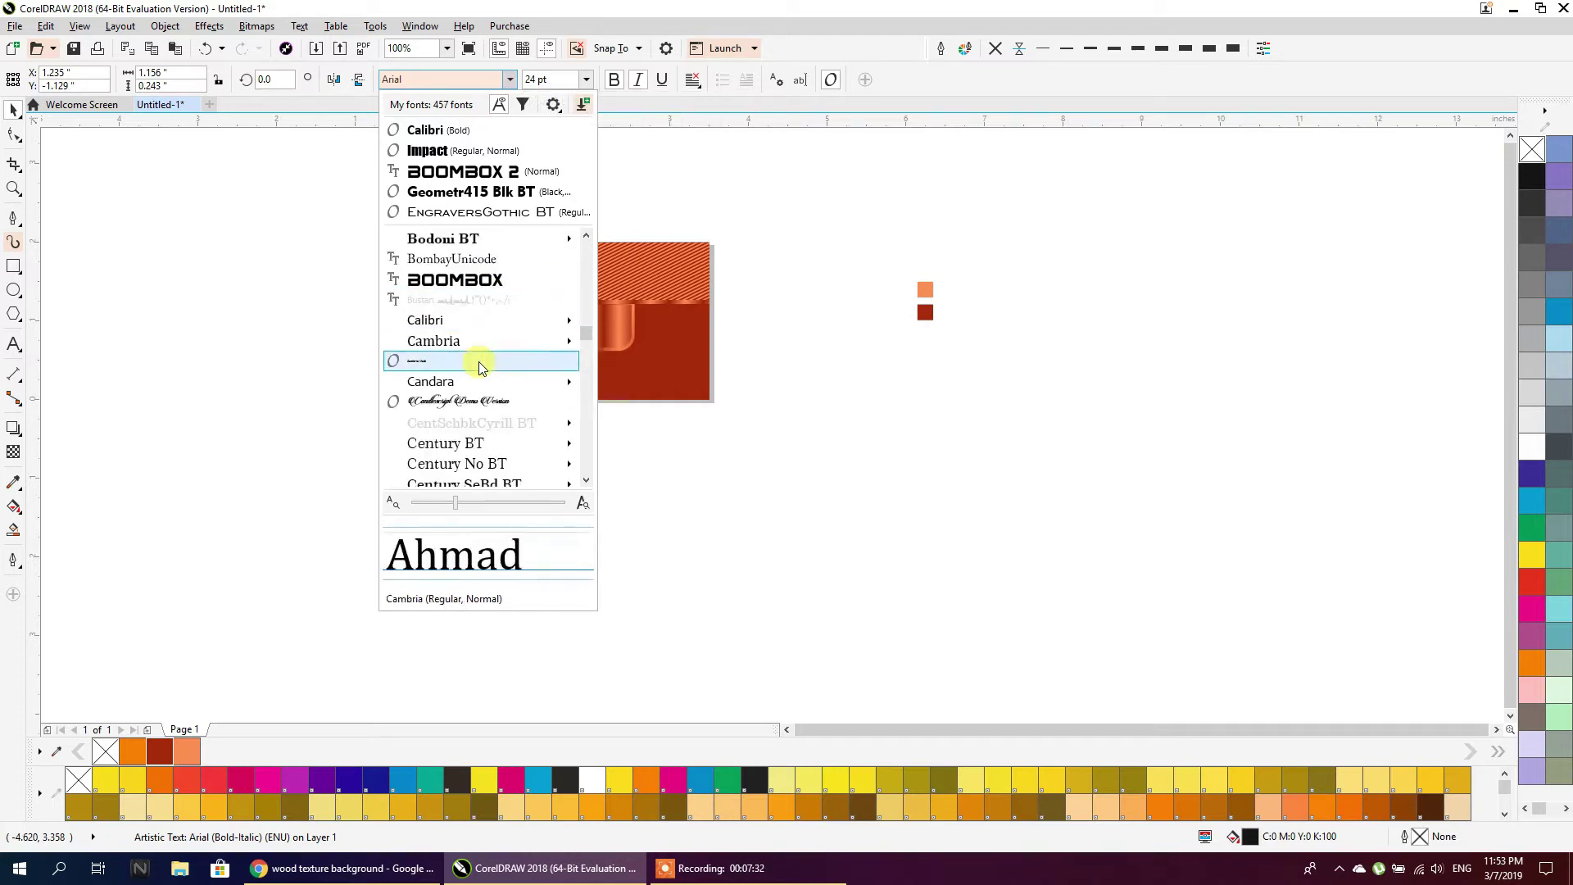
click(460, 404)
drag(501, 490, 571, 338)
Colour the name lettering white
scroll(577, 330, up, 2)
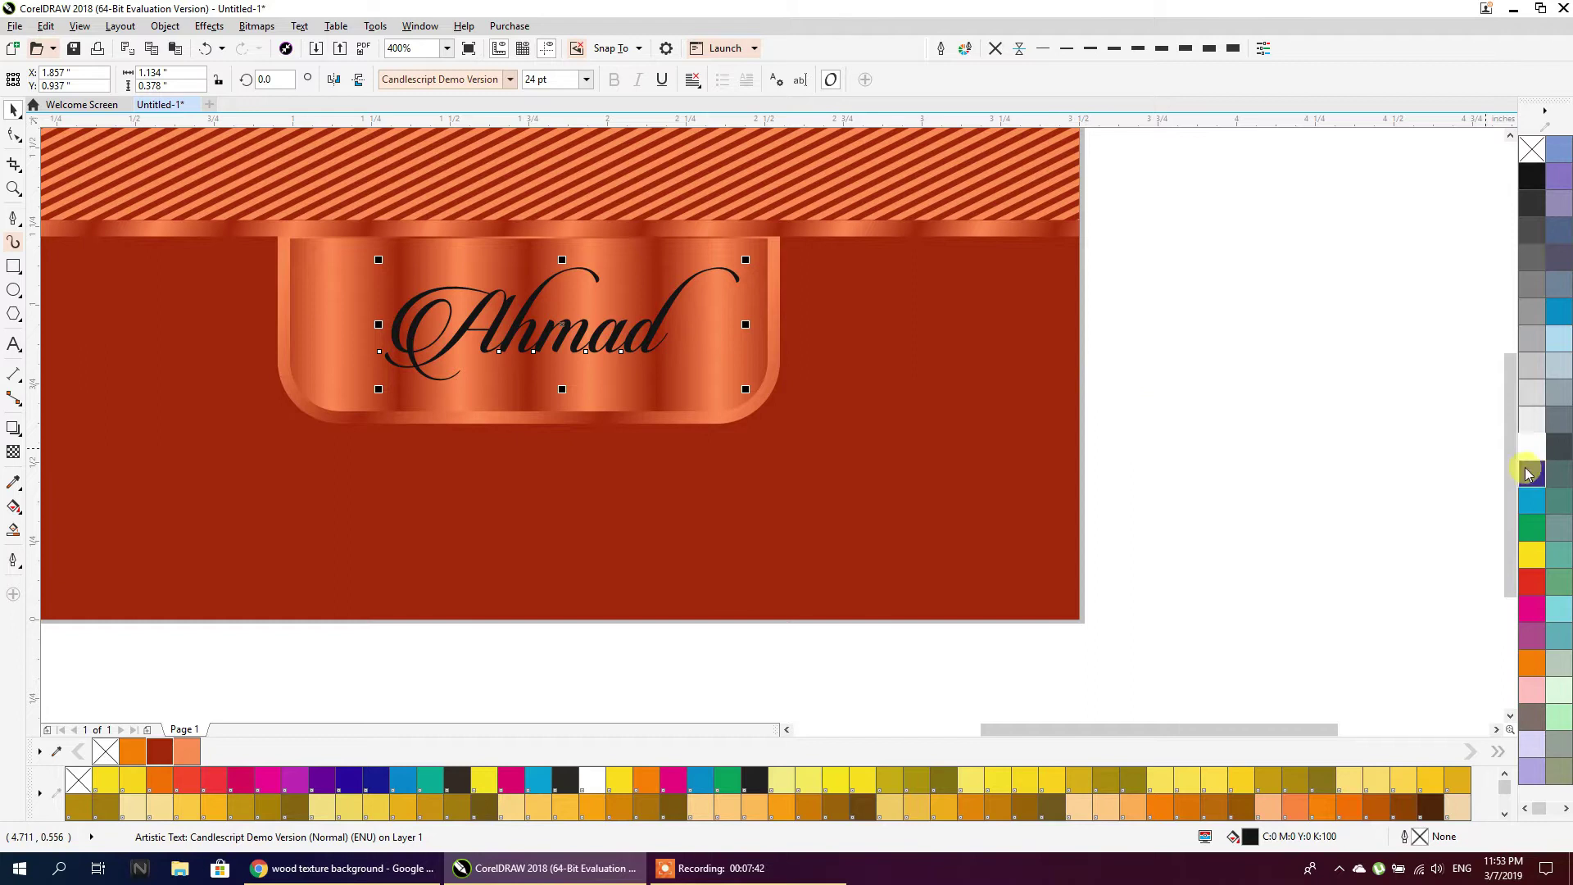
click(1532, 446)
click(1222, 341)
scroll(807, 363, down, 2)
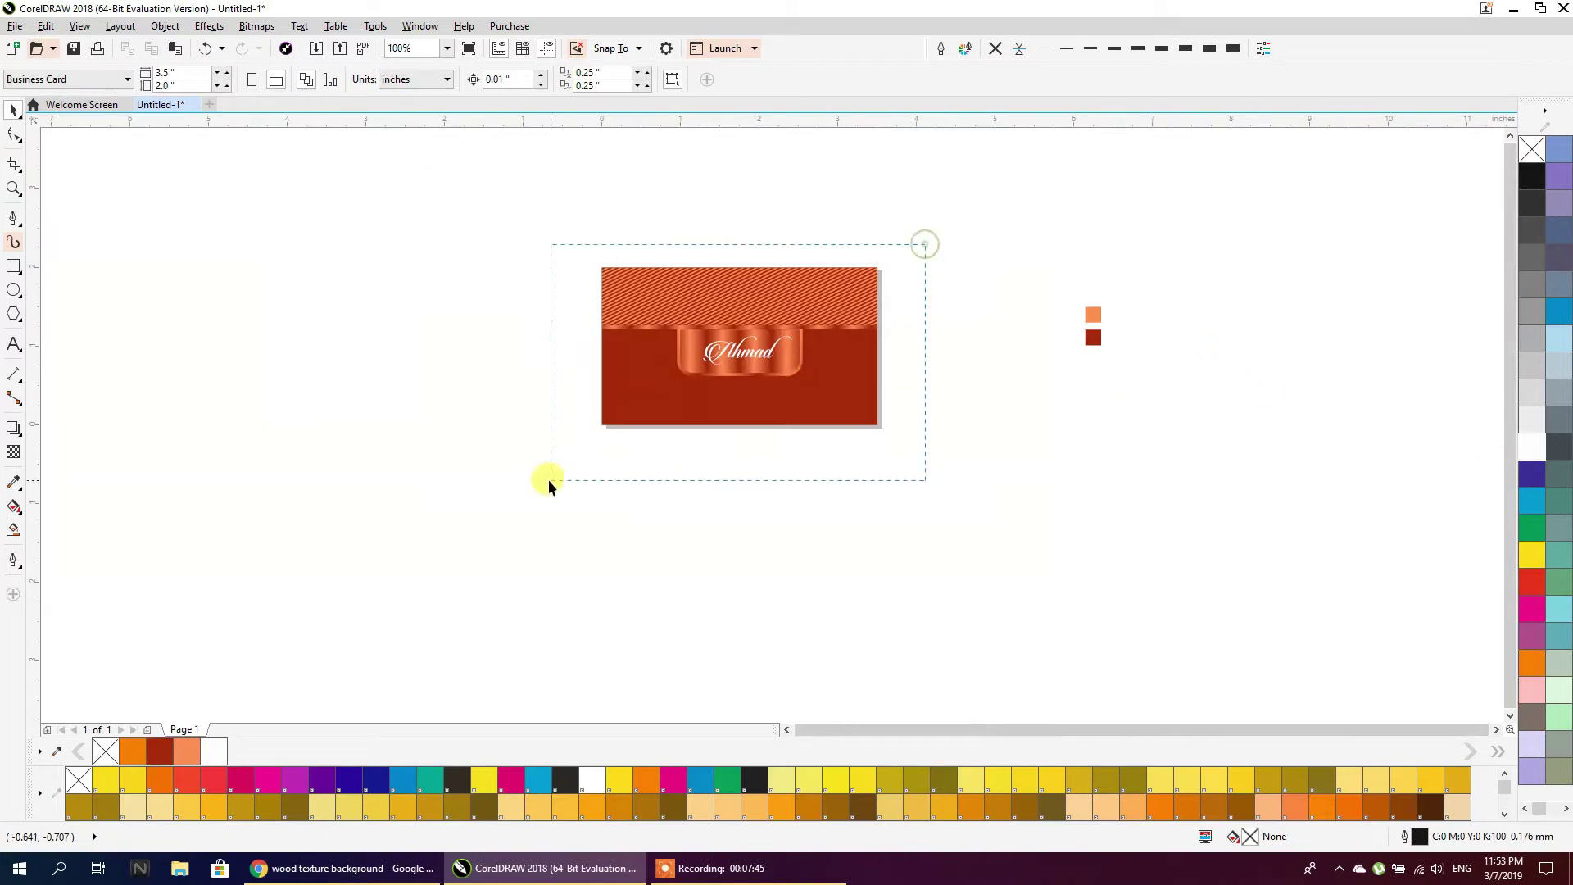
drag(548, 479, 548, 479)
Shift the front design left and place a vertically flipped copy of its stripes and ribbon on the plain red card
drag(853, 418, 793, 426)
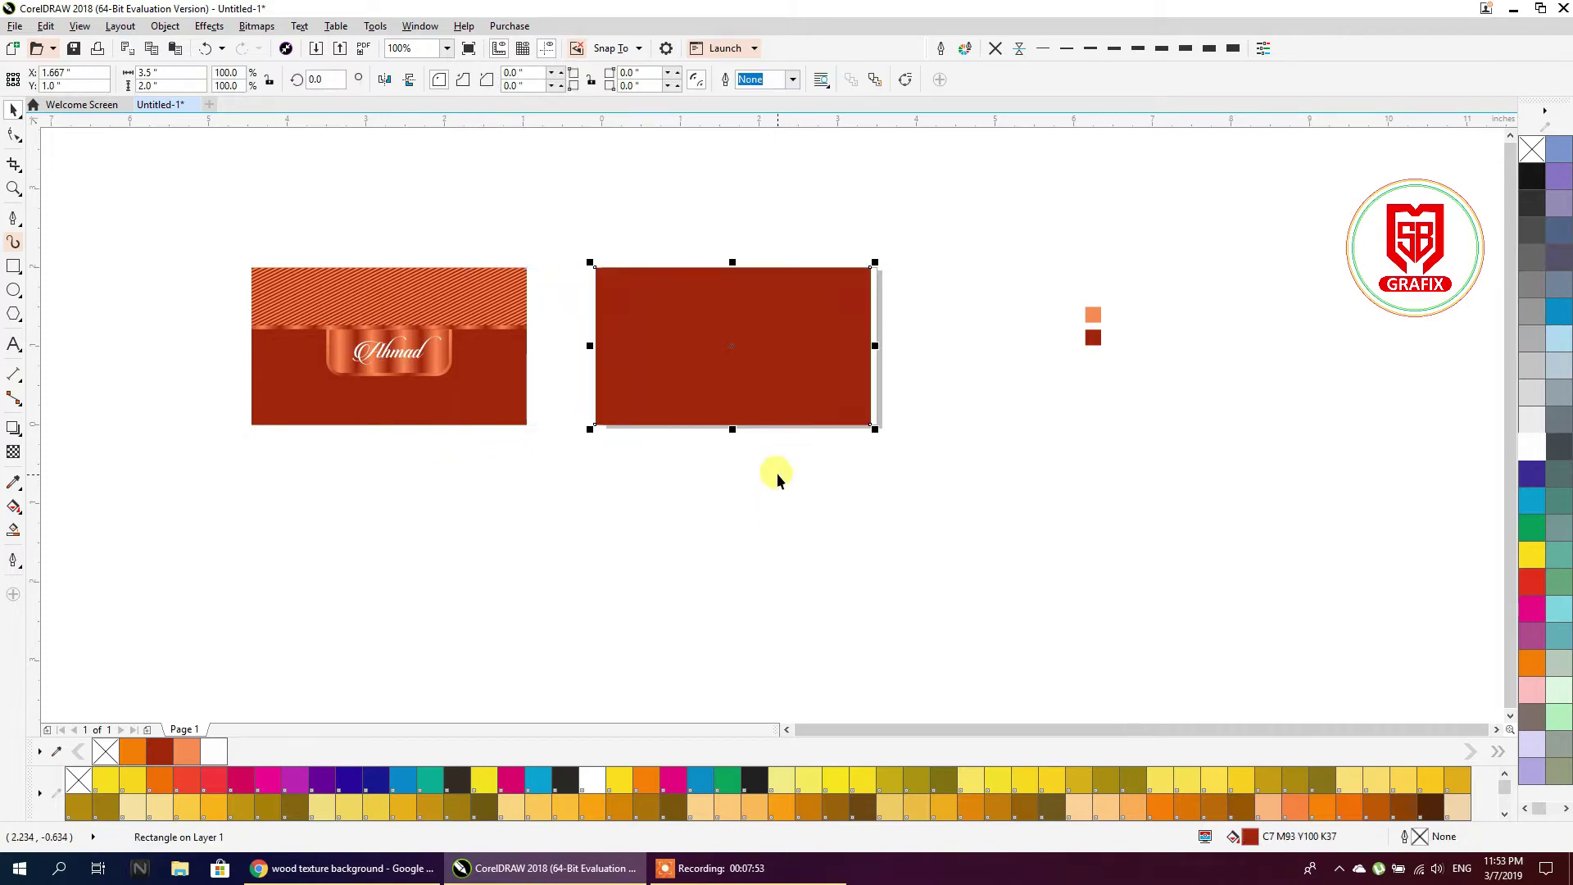
click(730, 548)
drag(197, 226, 555, 402)
drag(455, 302, 803, 487)
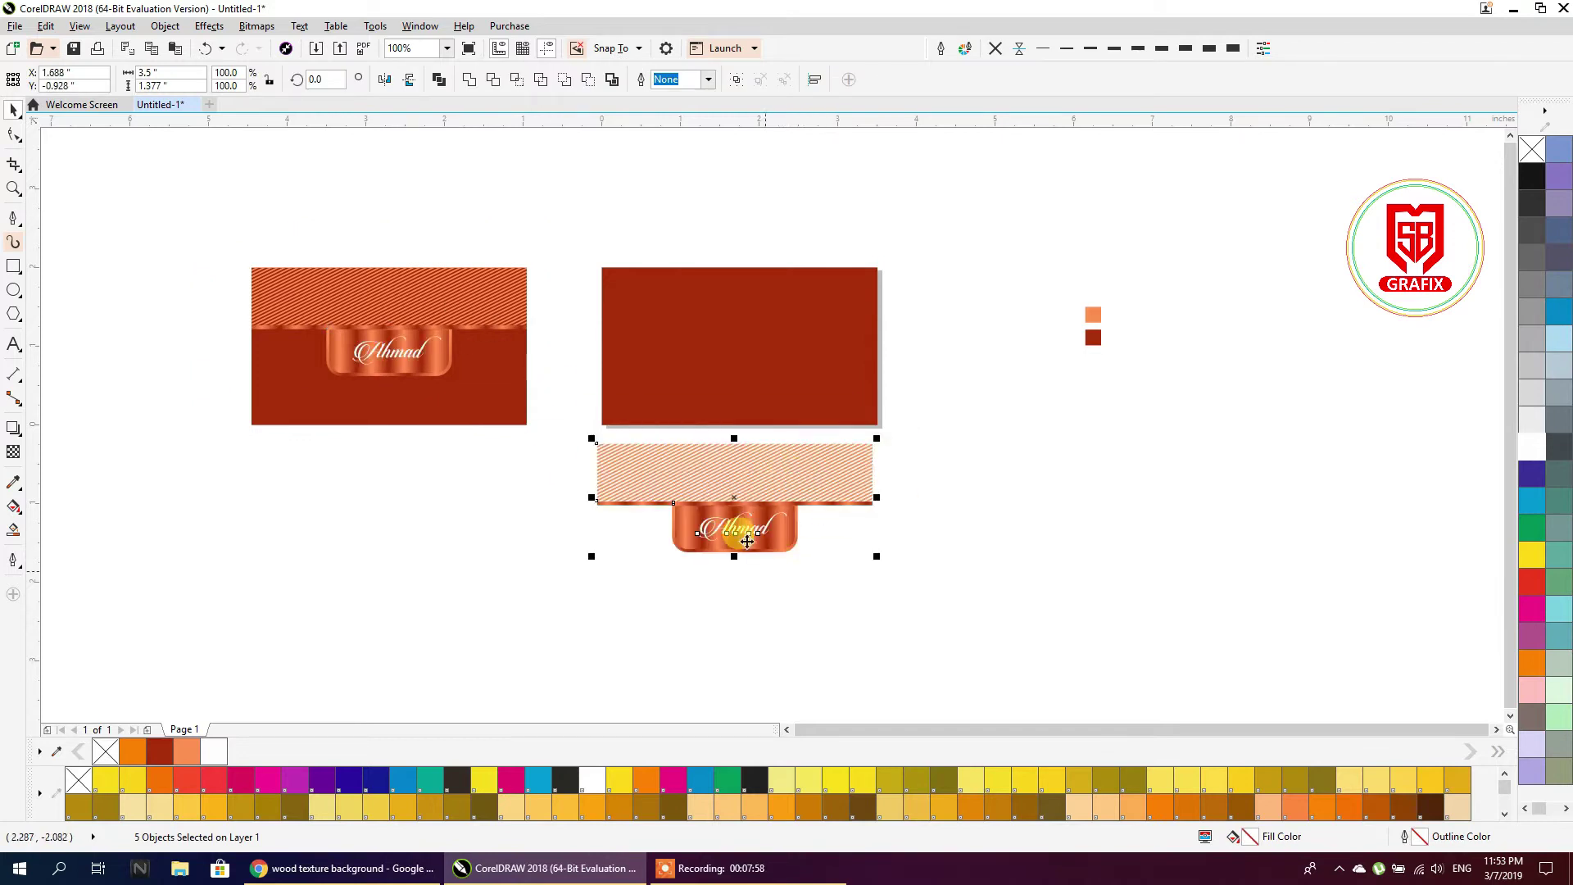
click(410, 85)
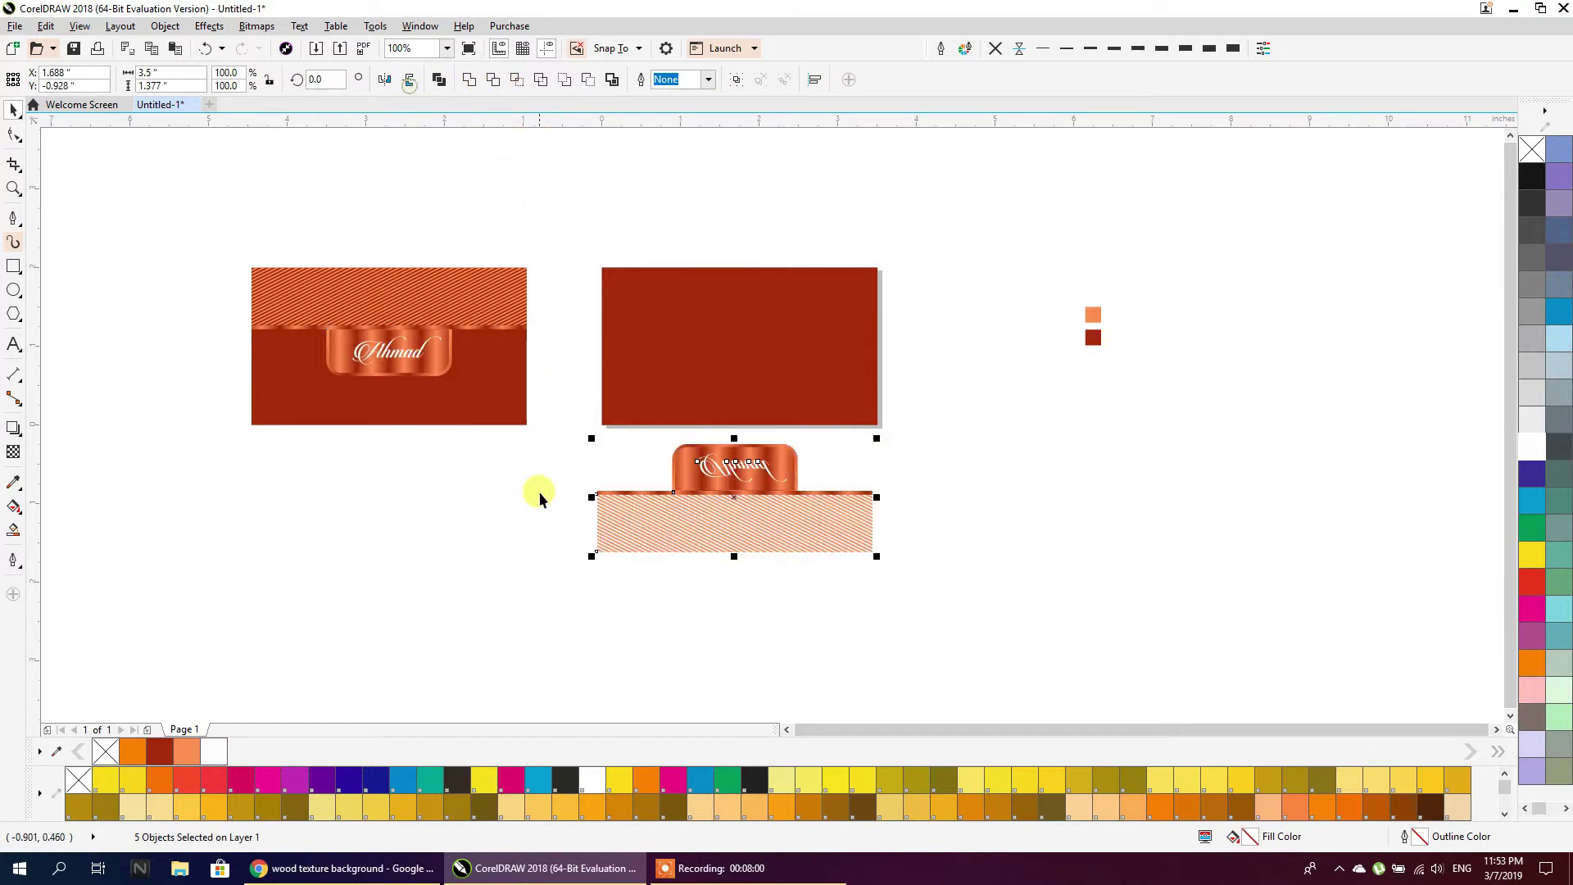
click(548, 626)
drag(790, 524, 791, 362)
scroll(793, 363, up, 1)
Mirror the name lettering upright and move it onto the back card's striped band
click(849, 567)
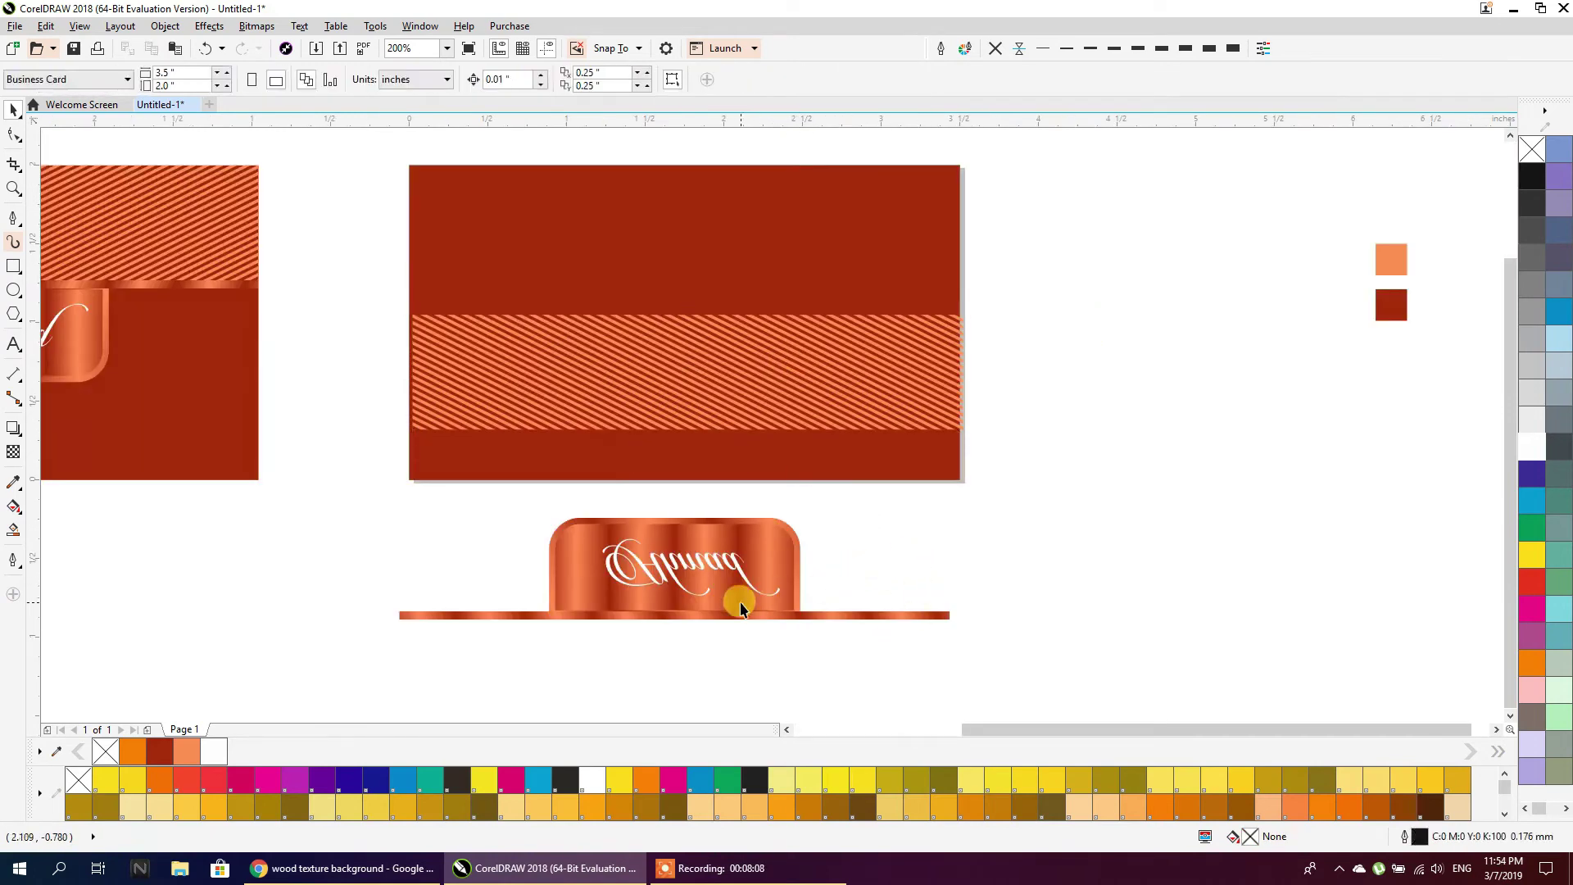
scroll(740, 606, down, 1)
click(706, 587)
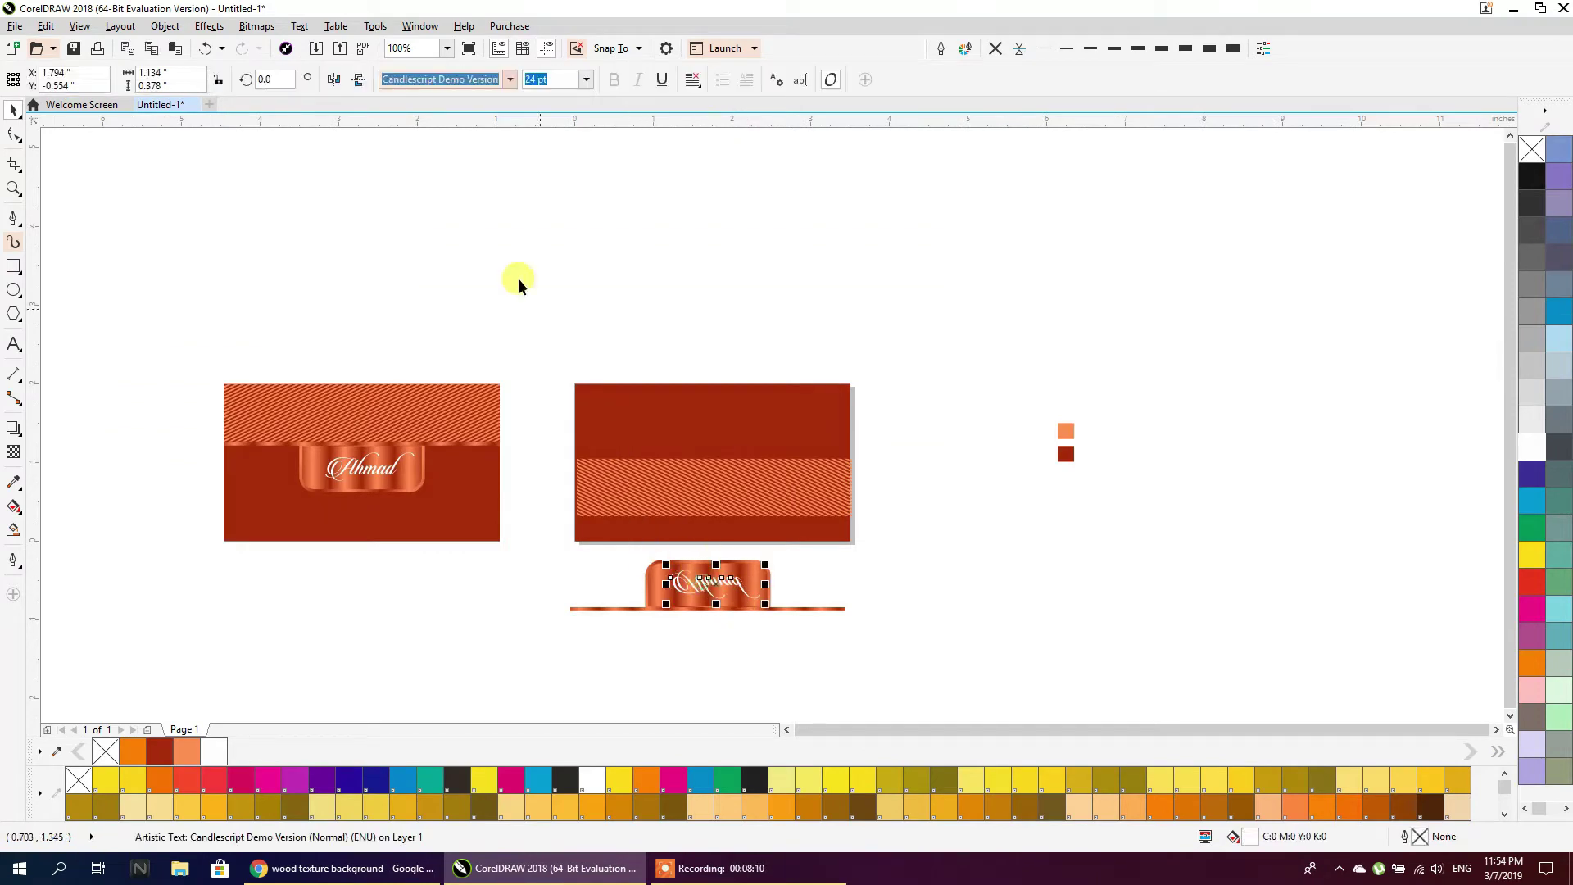
click(358, 80)
click(358, 80)
click(332, 80)
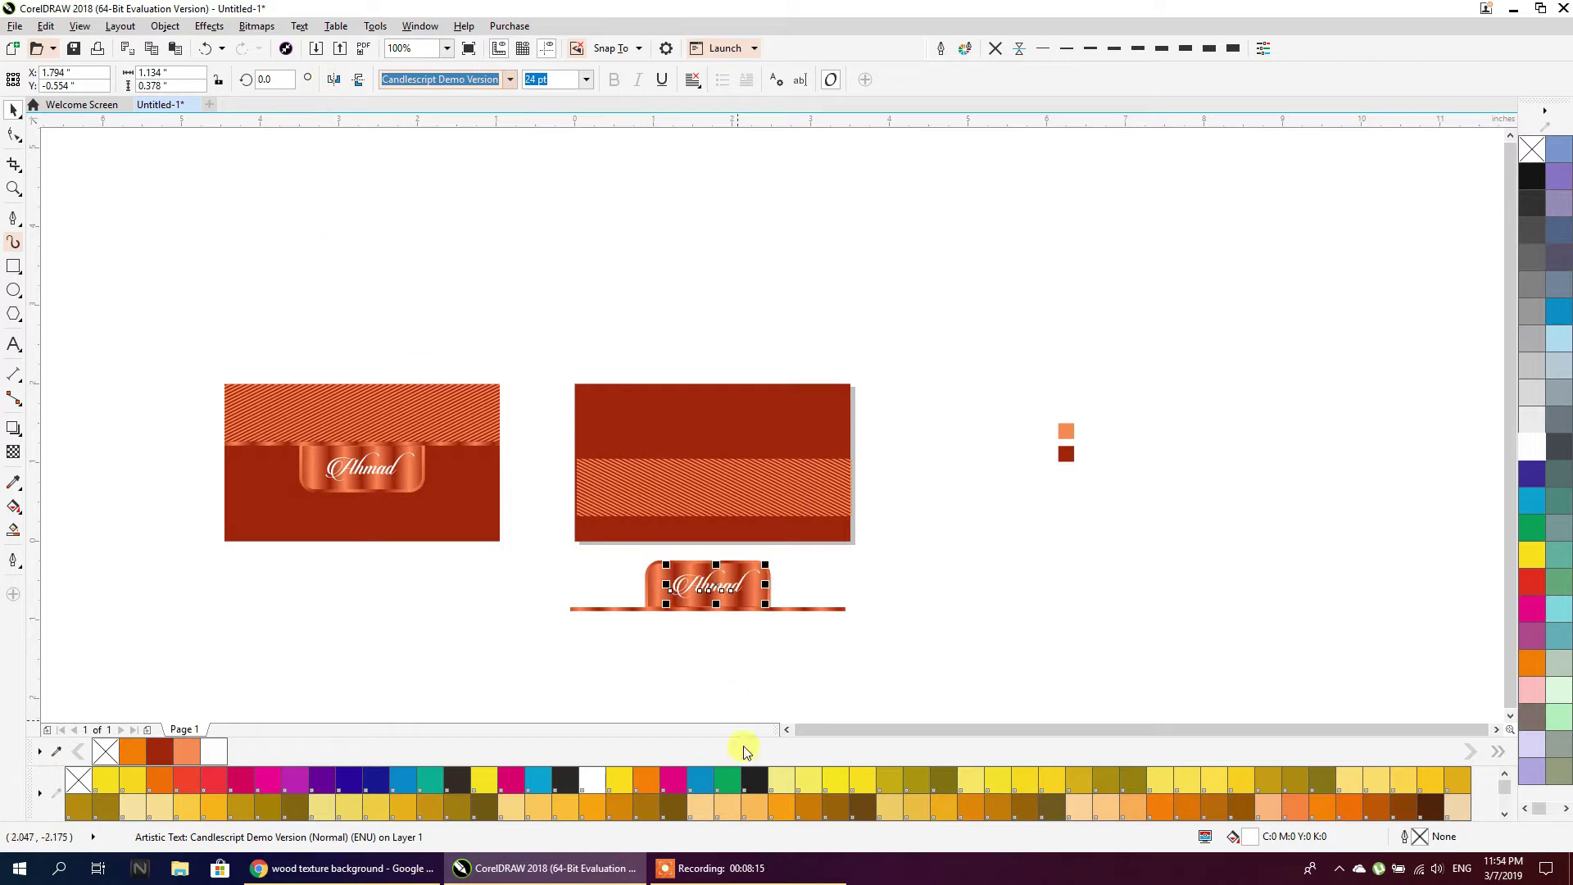
drag(692, 579, 635, 485)
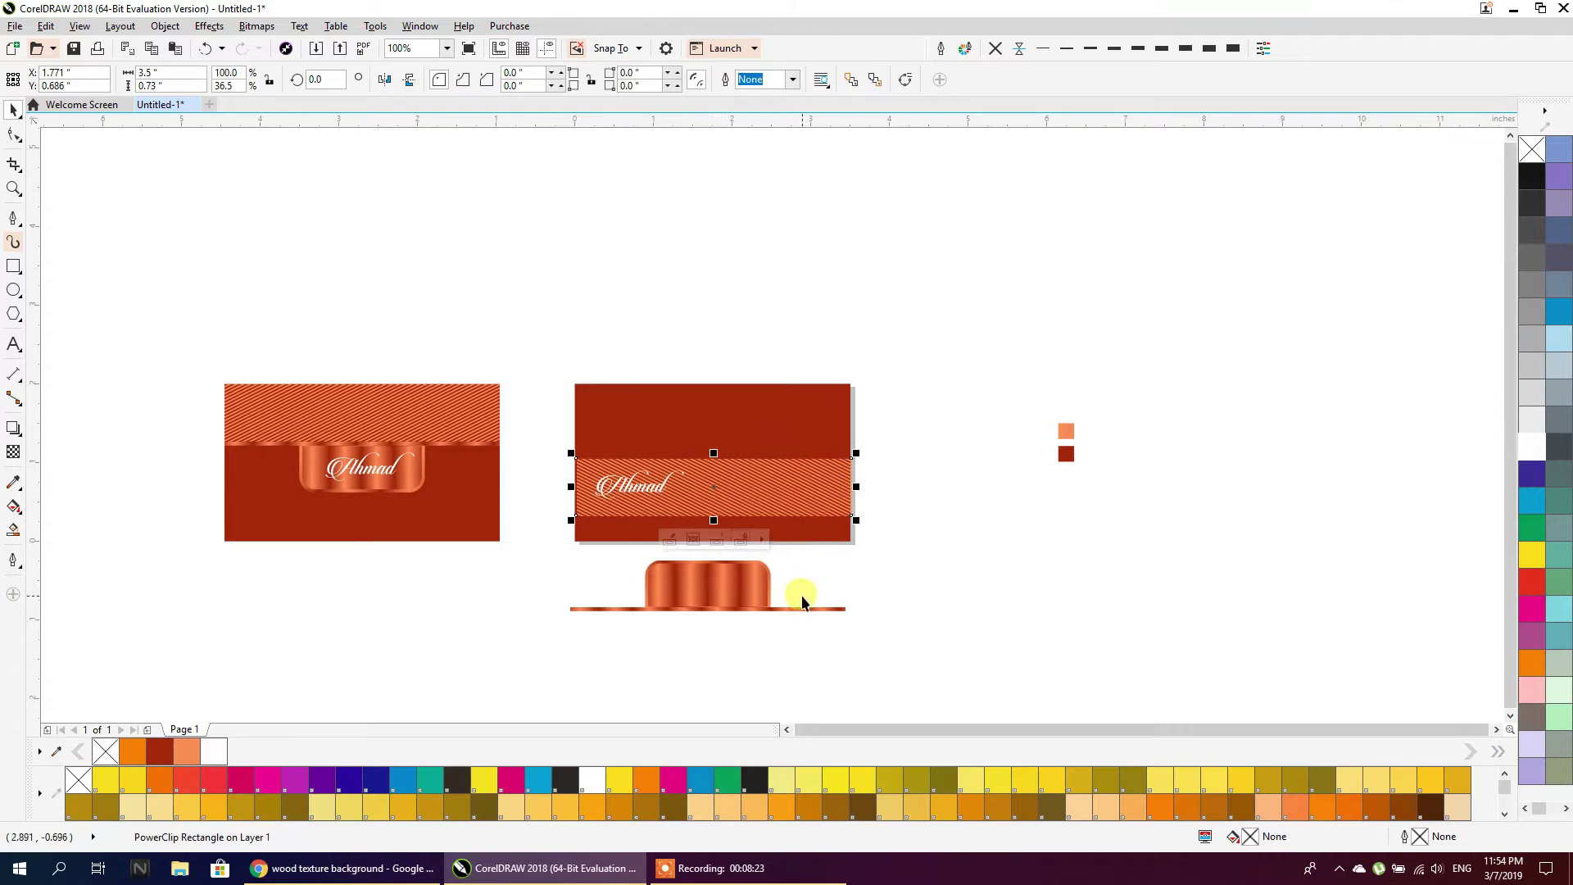
Add a copy of the striped band above with its stripes mirrored vertically
scroll(677, 502, up, 1)
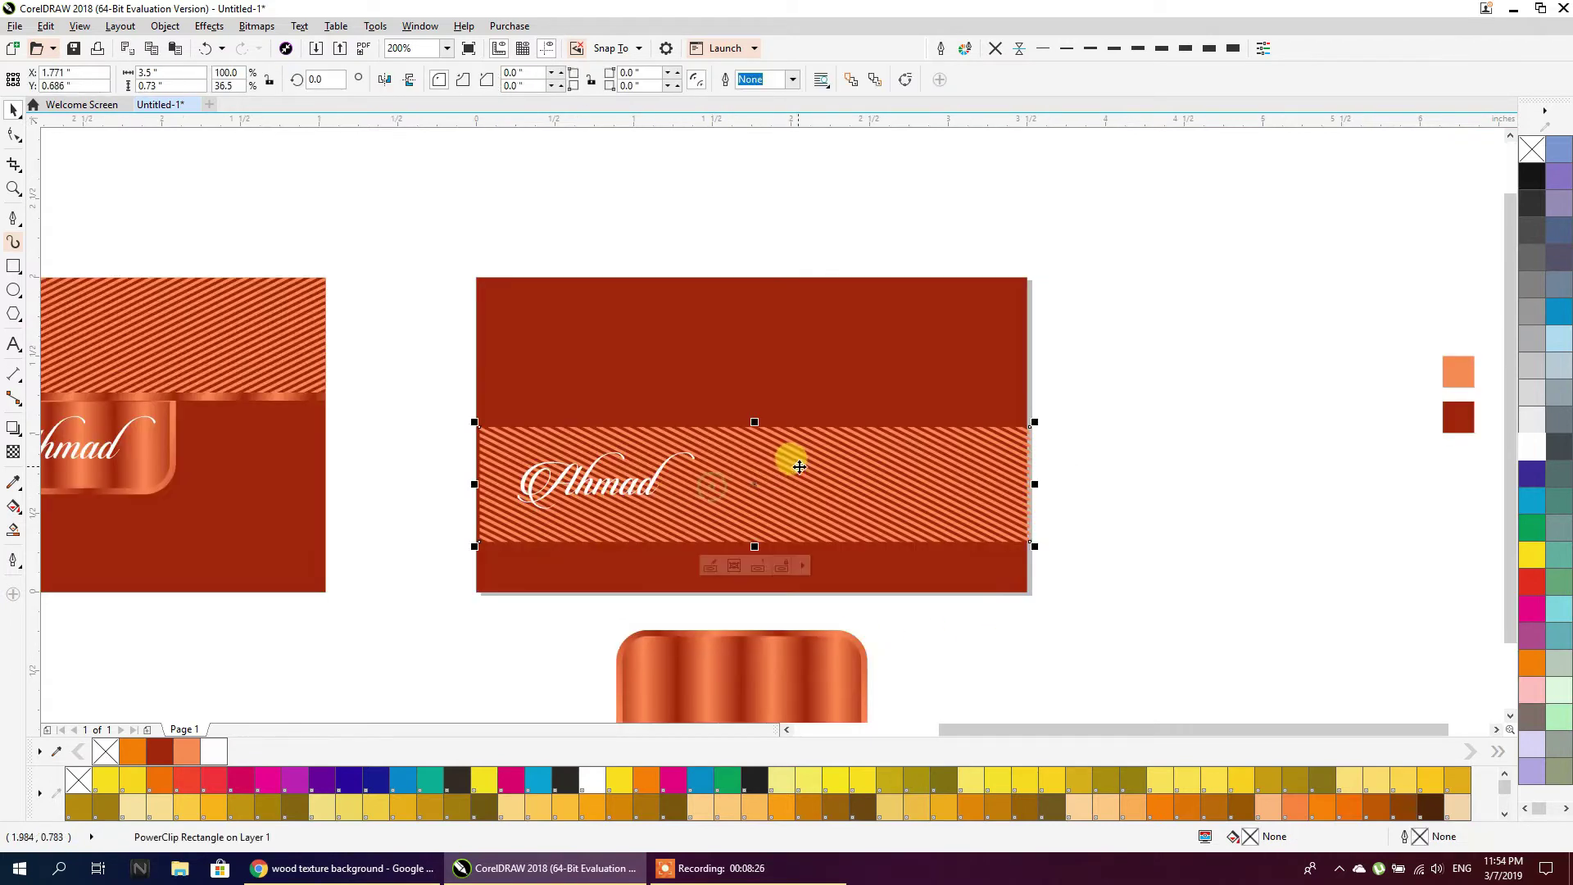
drag(805, 473, 801, 376)
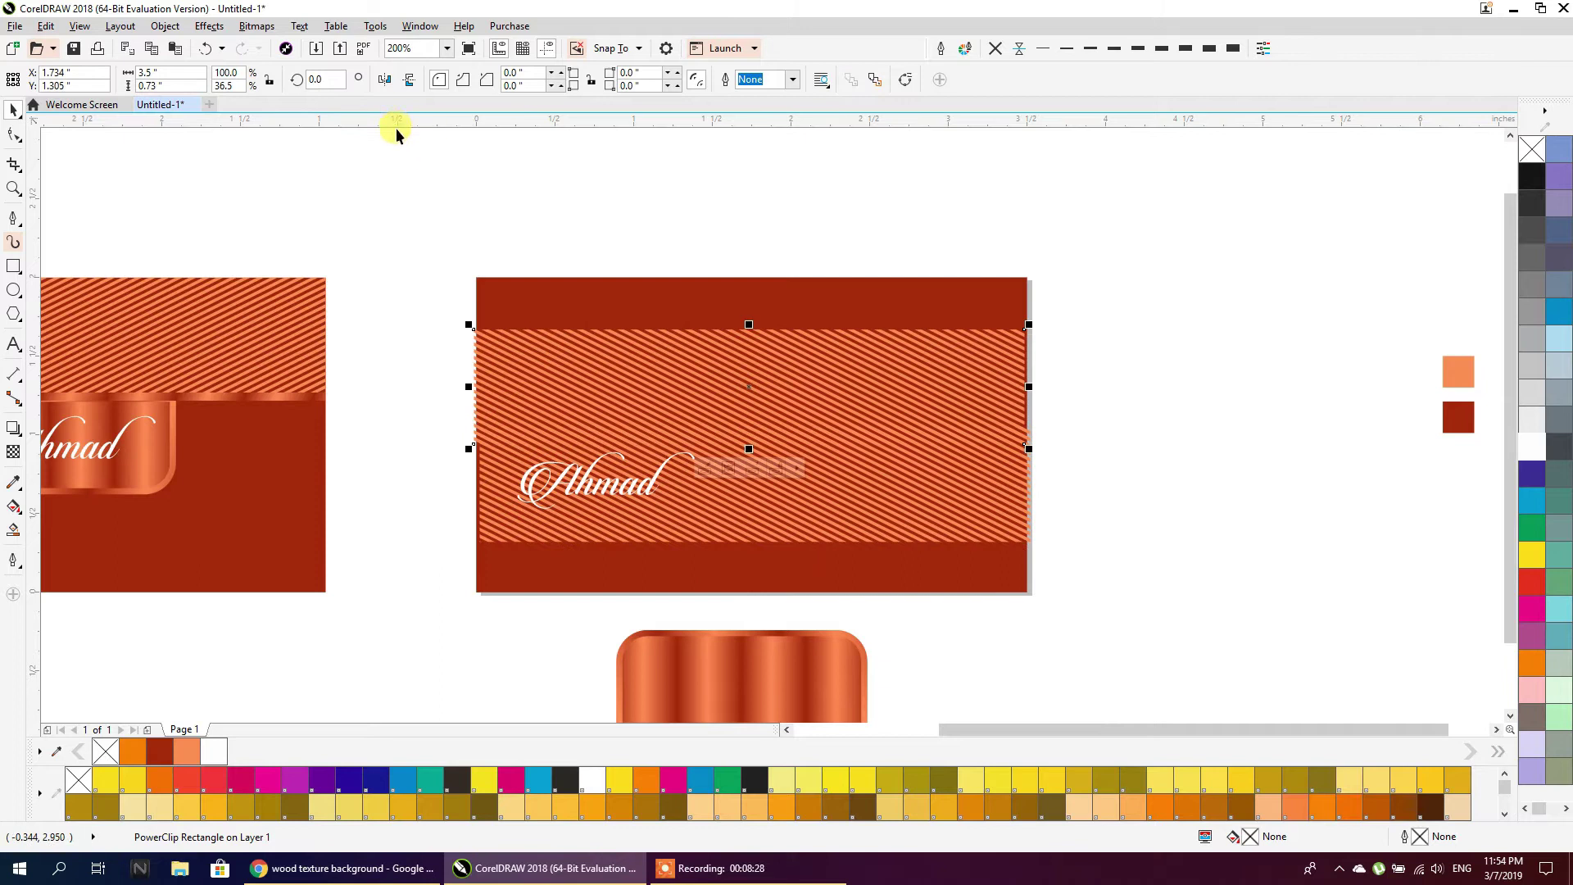
click(408, 82)
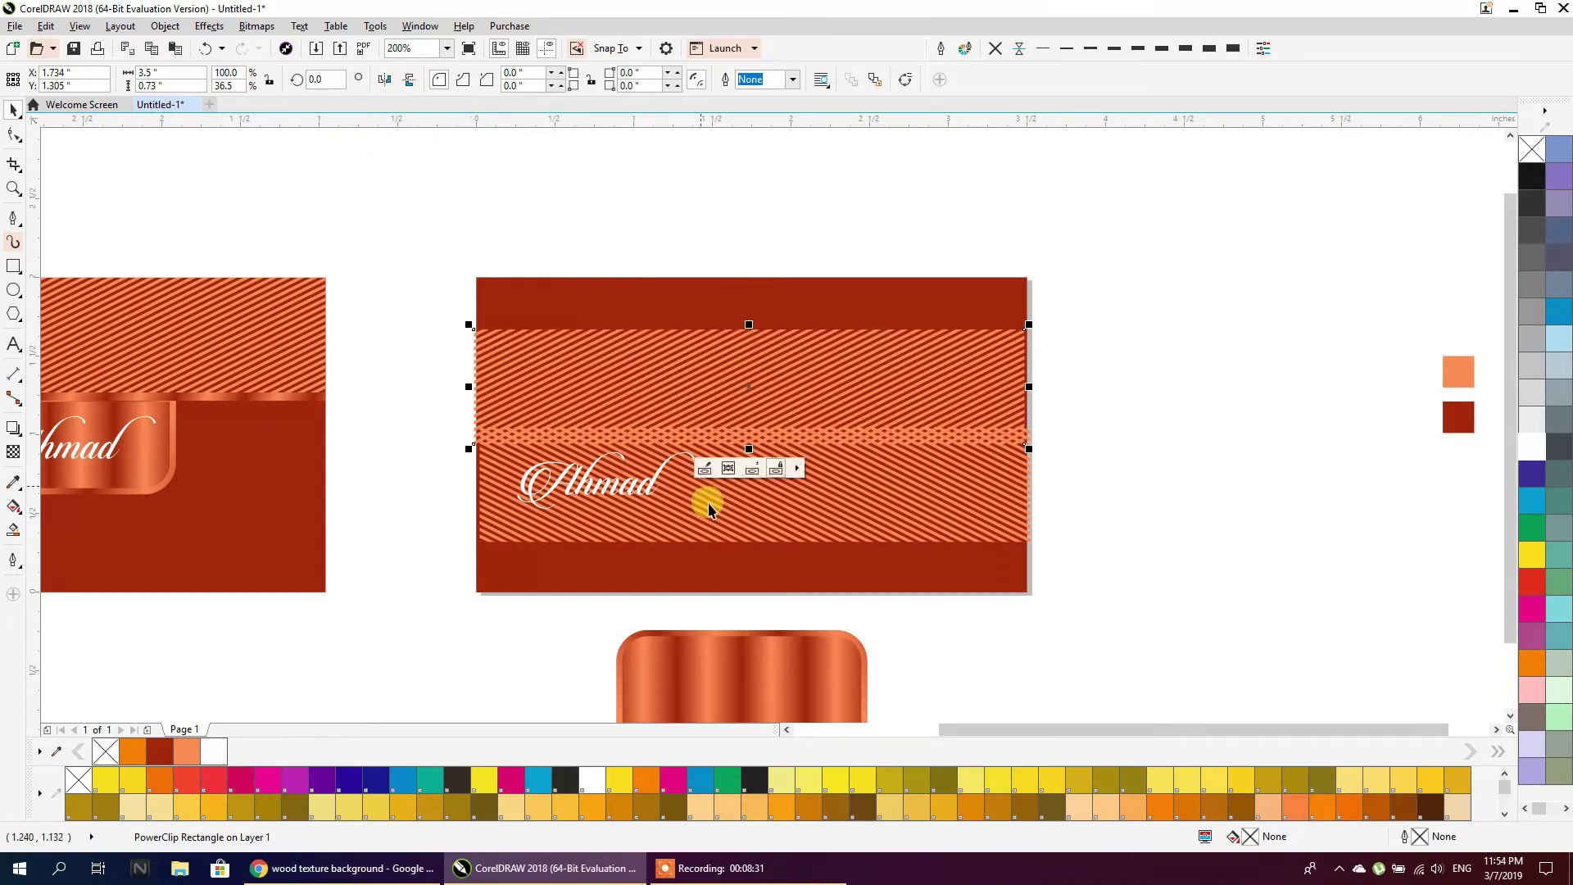
shift+click(744, 536)
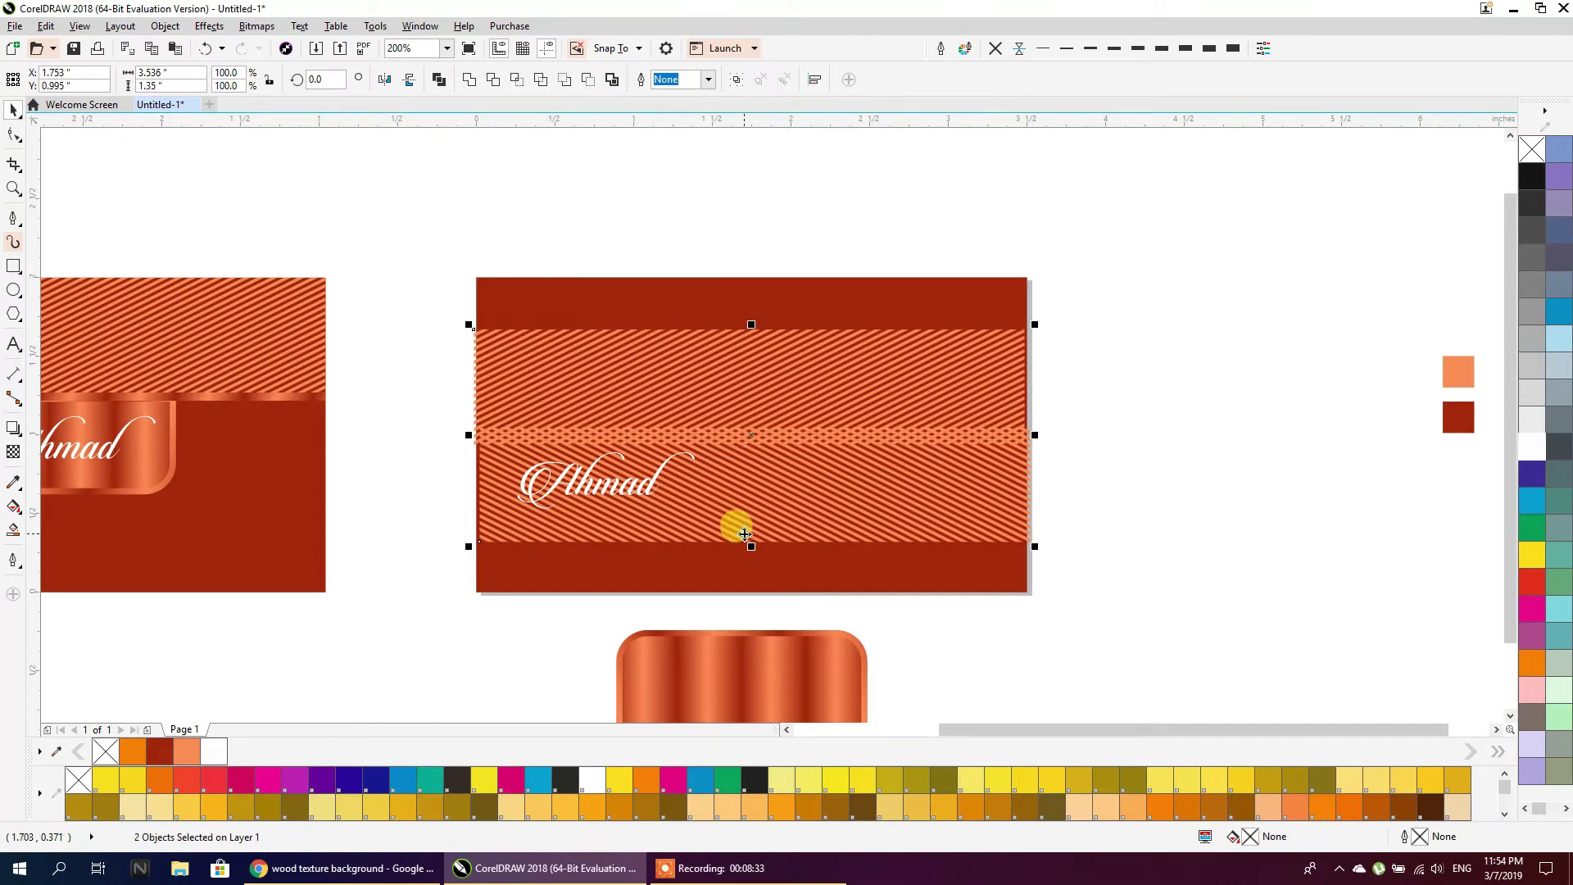
Align the two bands into a crosshatch and enlarge the name lettering on the band
key(e)
key(c)
drag(404, 396, 722, 528)
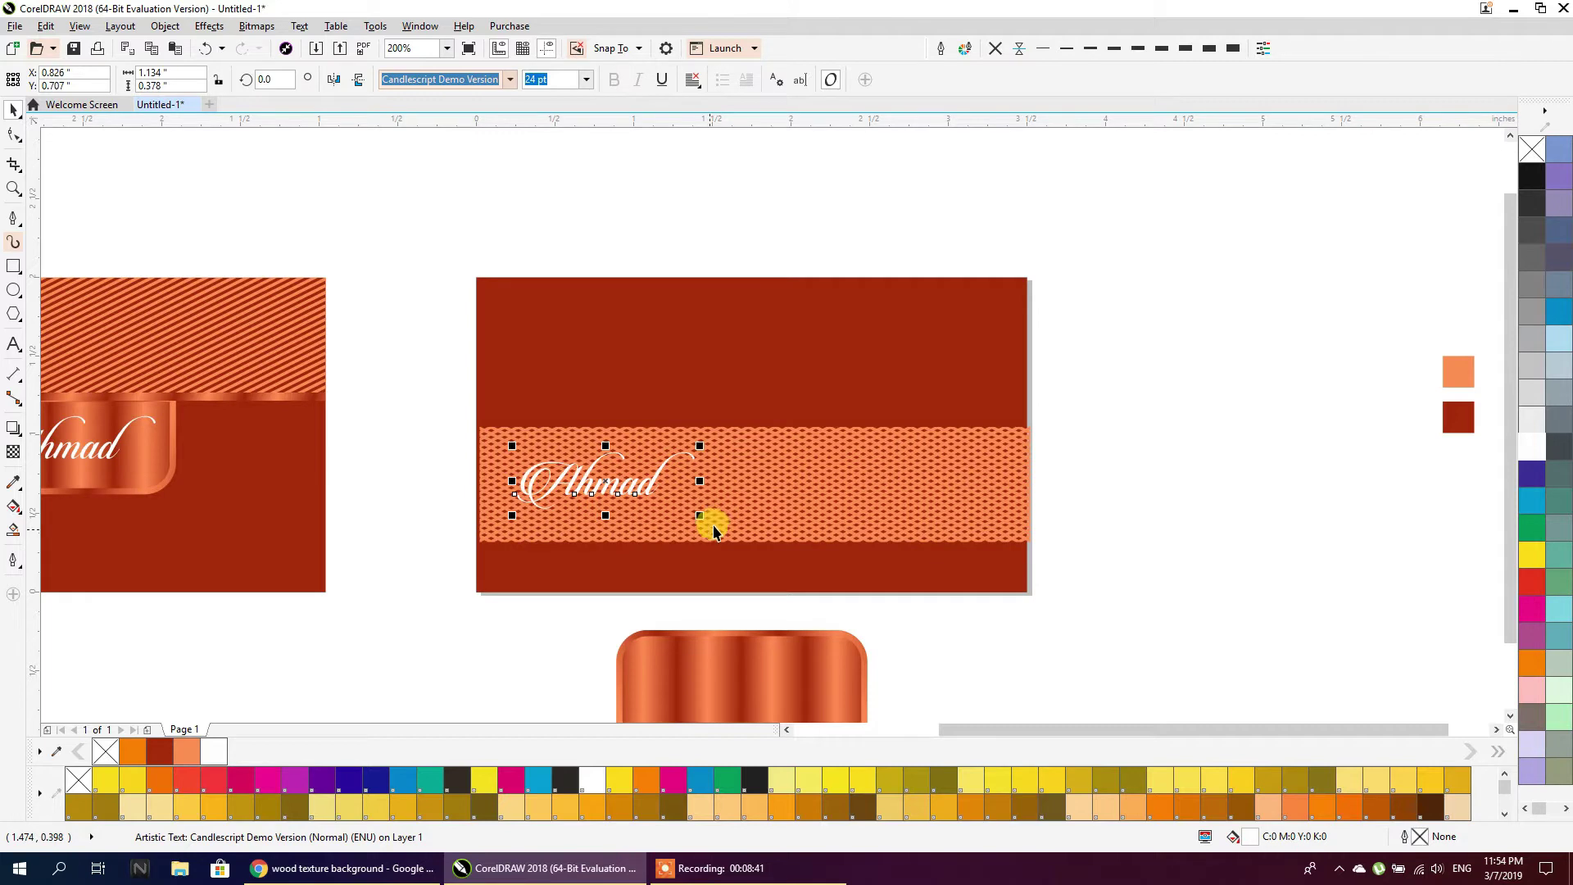
drag(700, 515, 720, 538)
drag(616, 483, 645, 496)
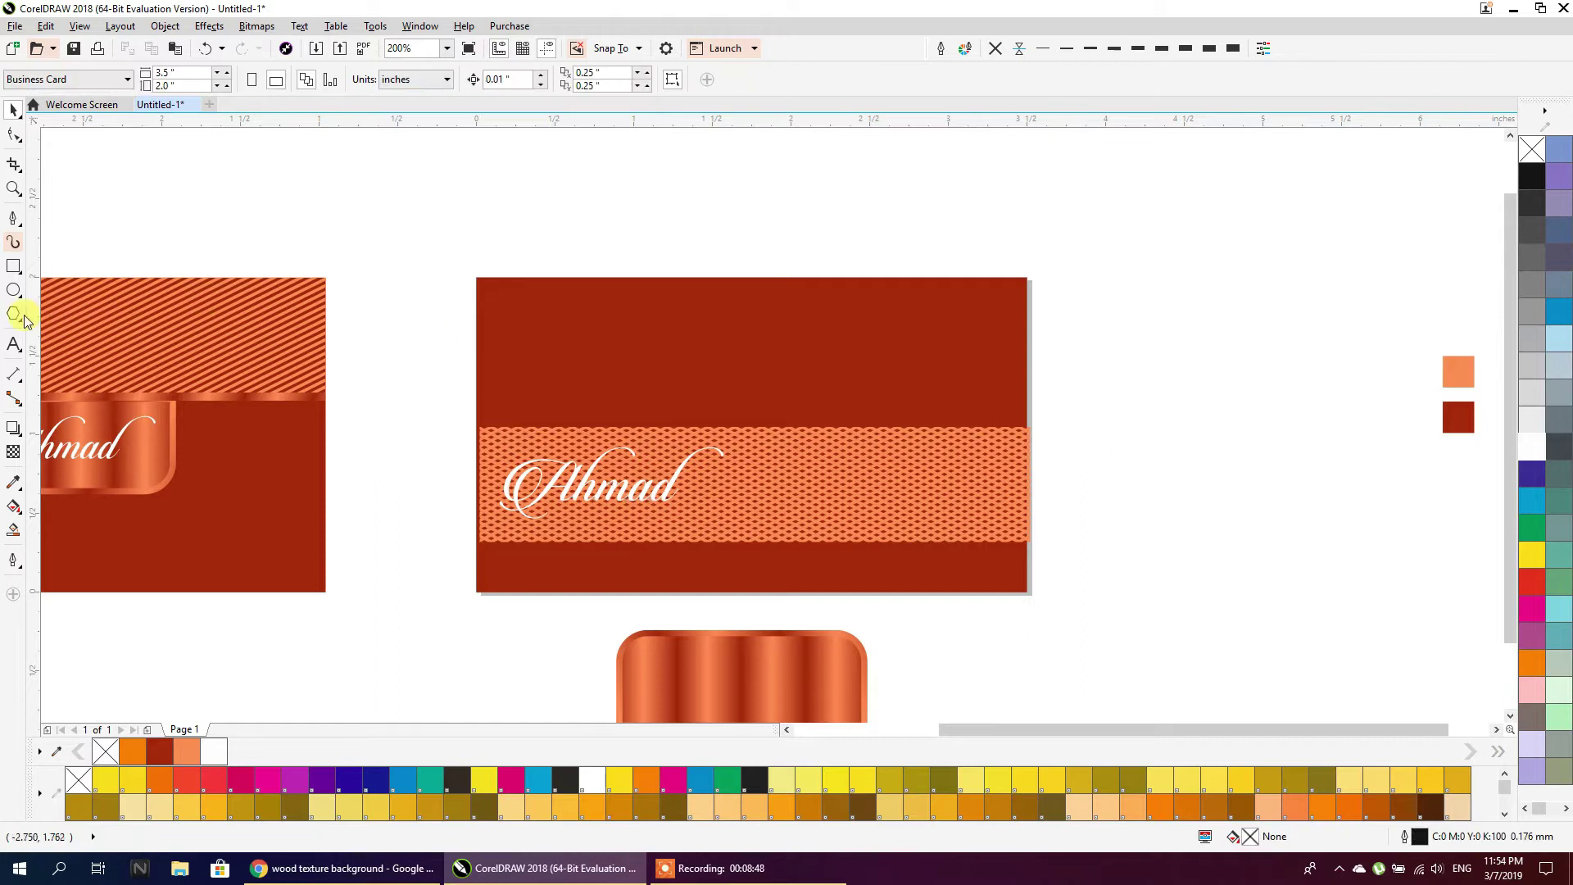
Draw a square at the card's top left corner
click(14, 267)
drag(508, 299, 621, 412)
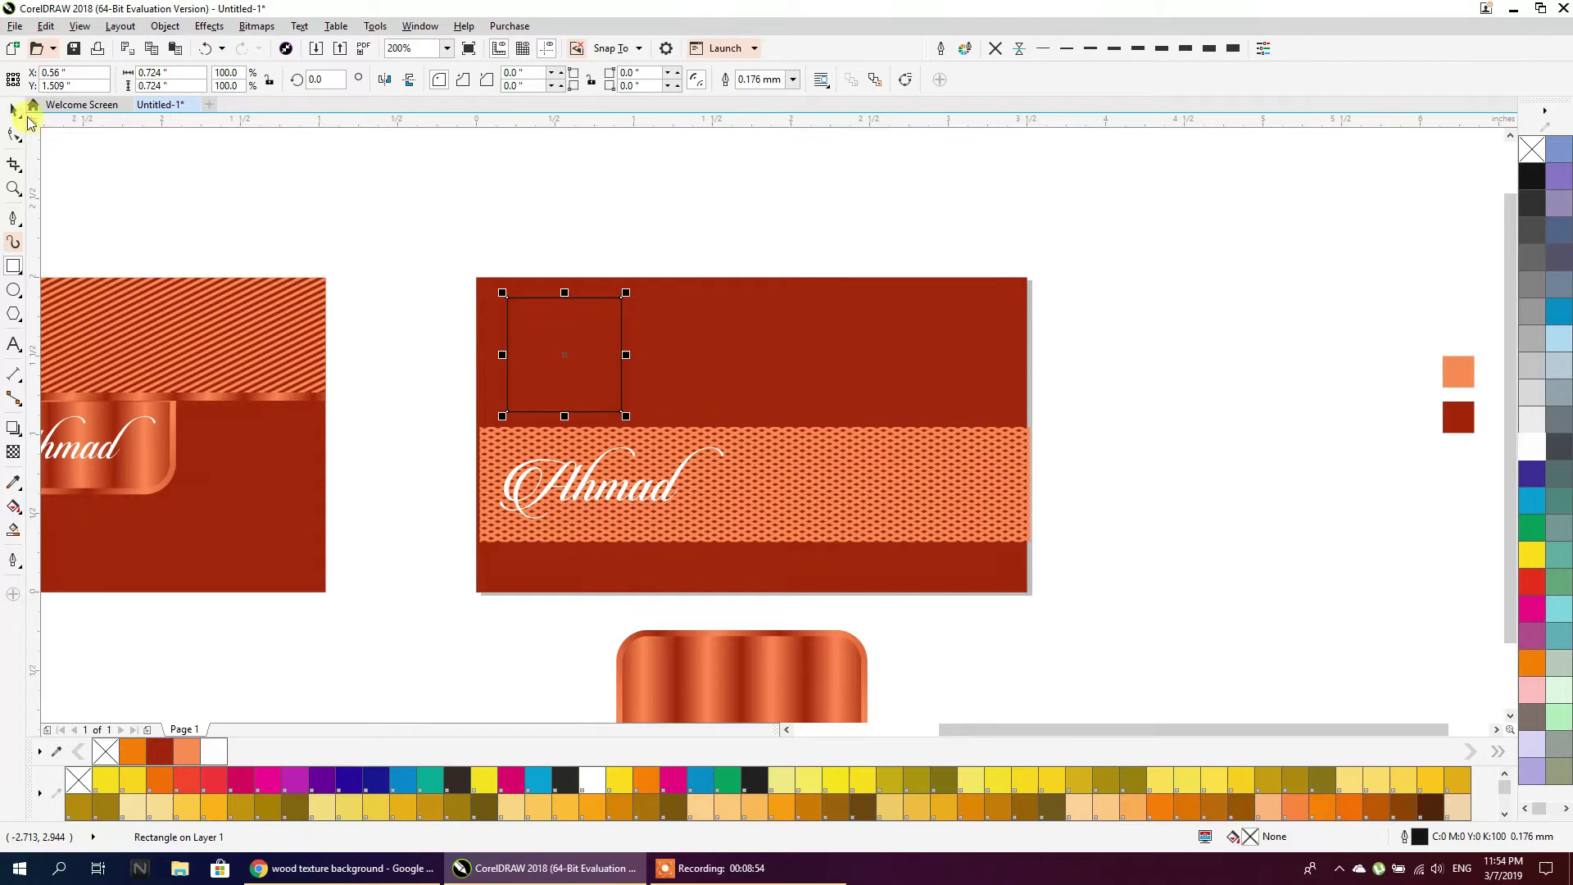
click(15, 115)
click(344, 867)
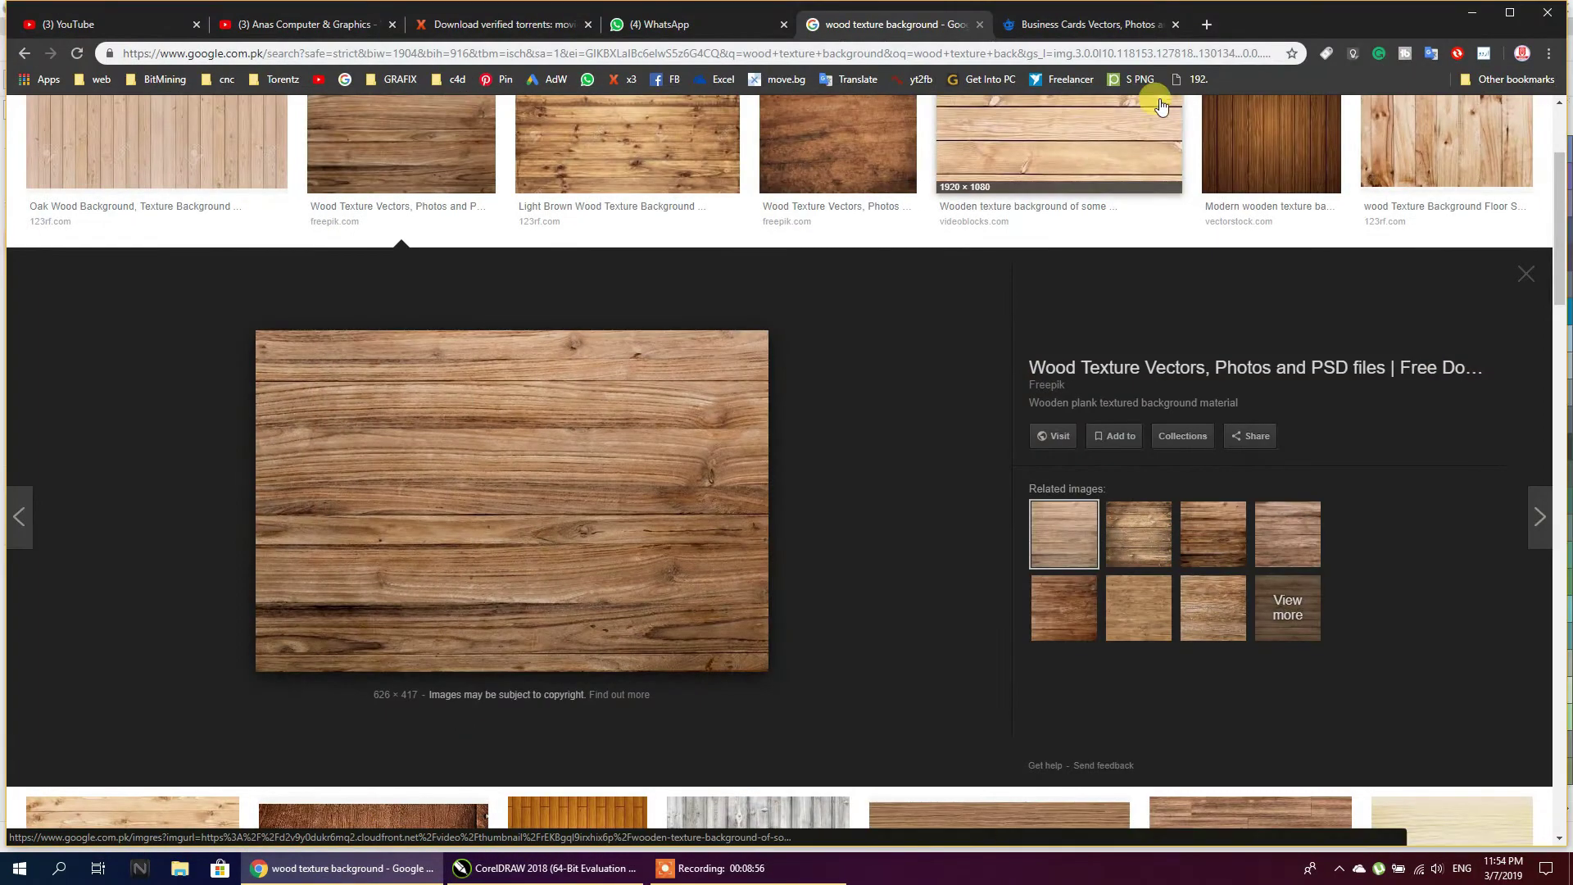
Close an unneeded Chrome tab and load YouTube in a new tab
click(1207, 25)
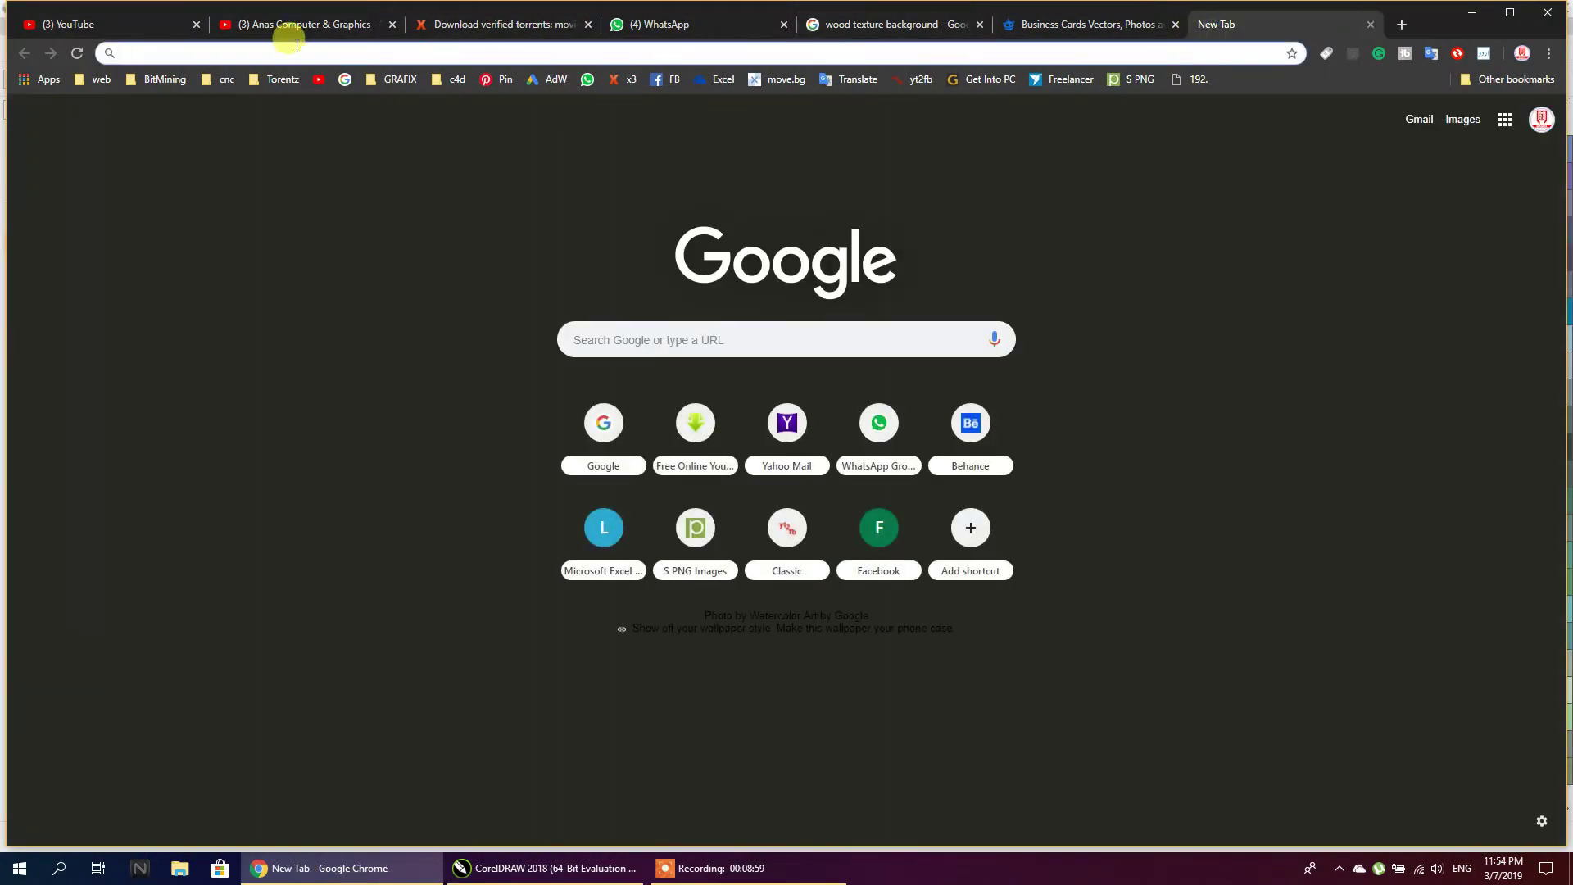
click(391, 24)
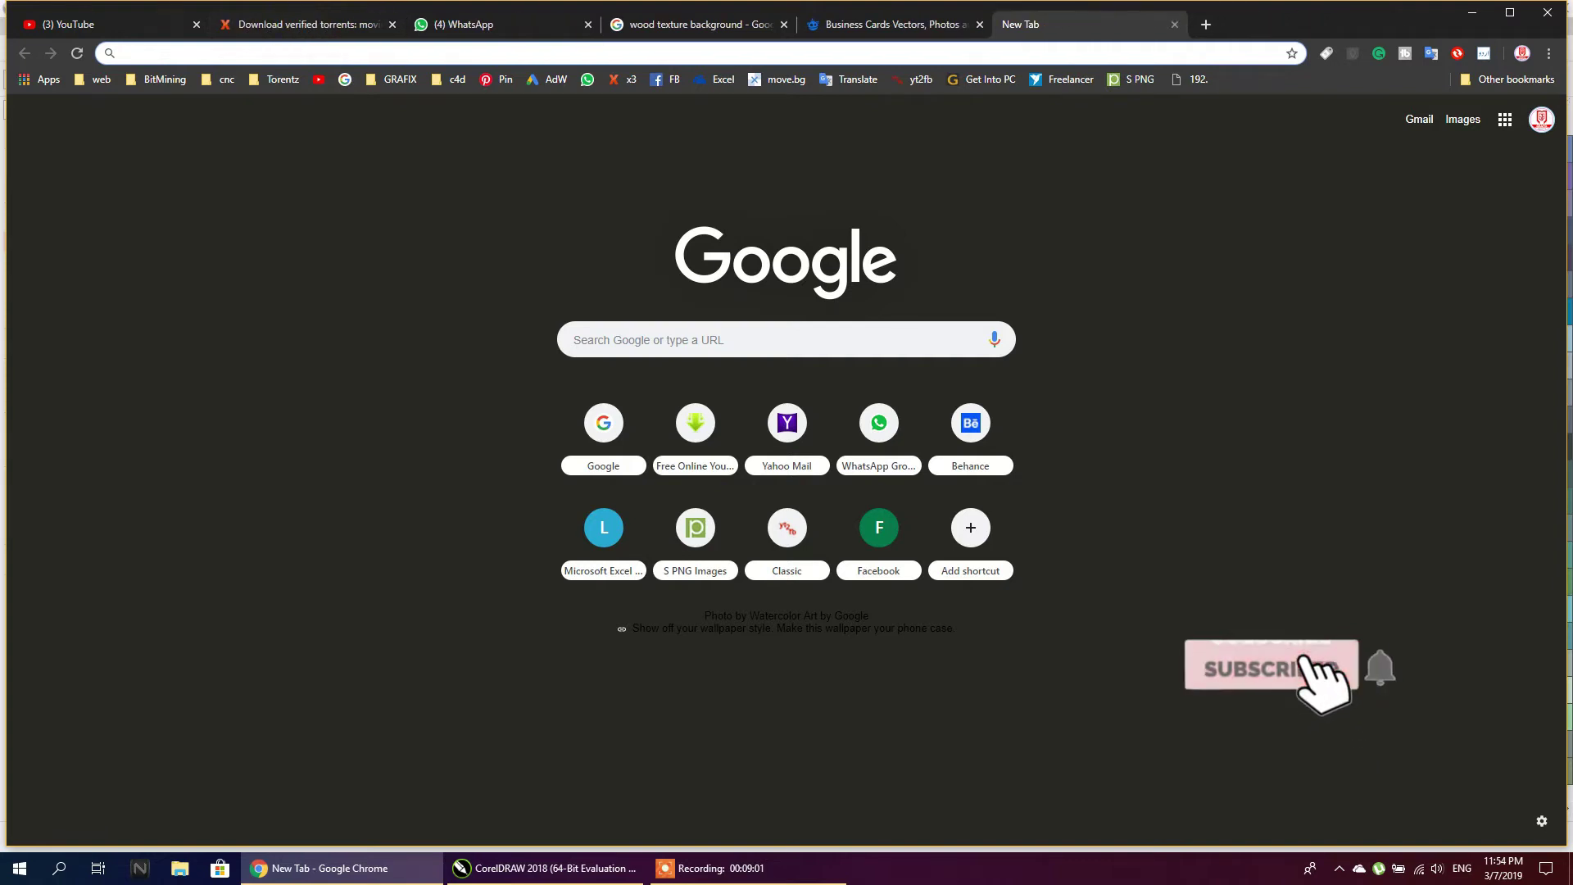
click(98, 23)
click(278, 24)
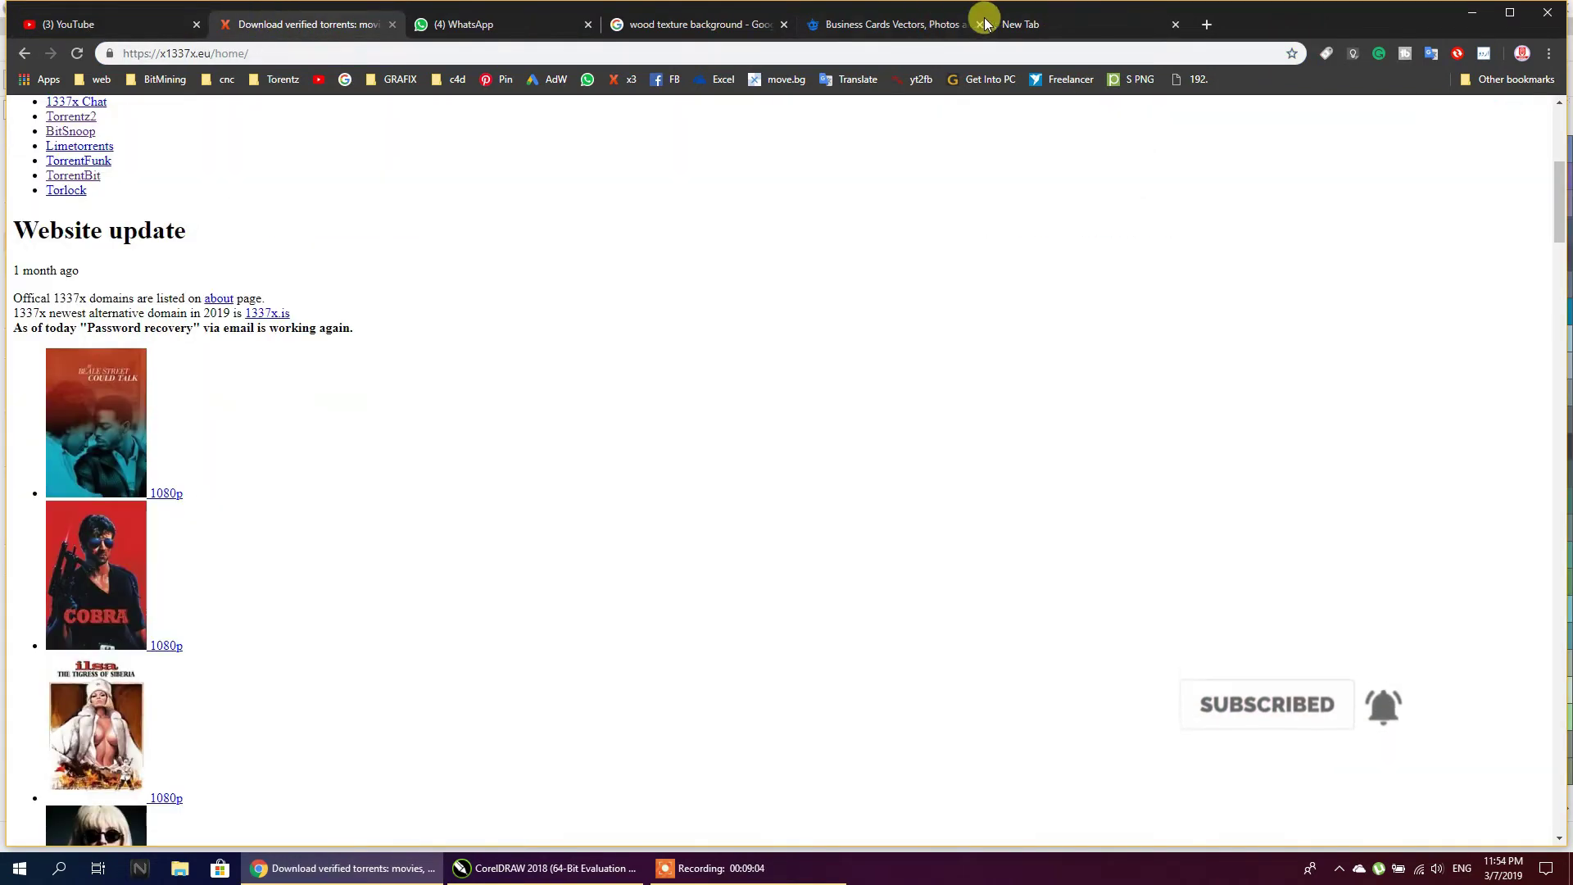
click(1121, 20)
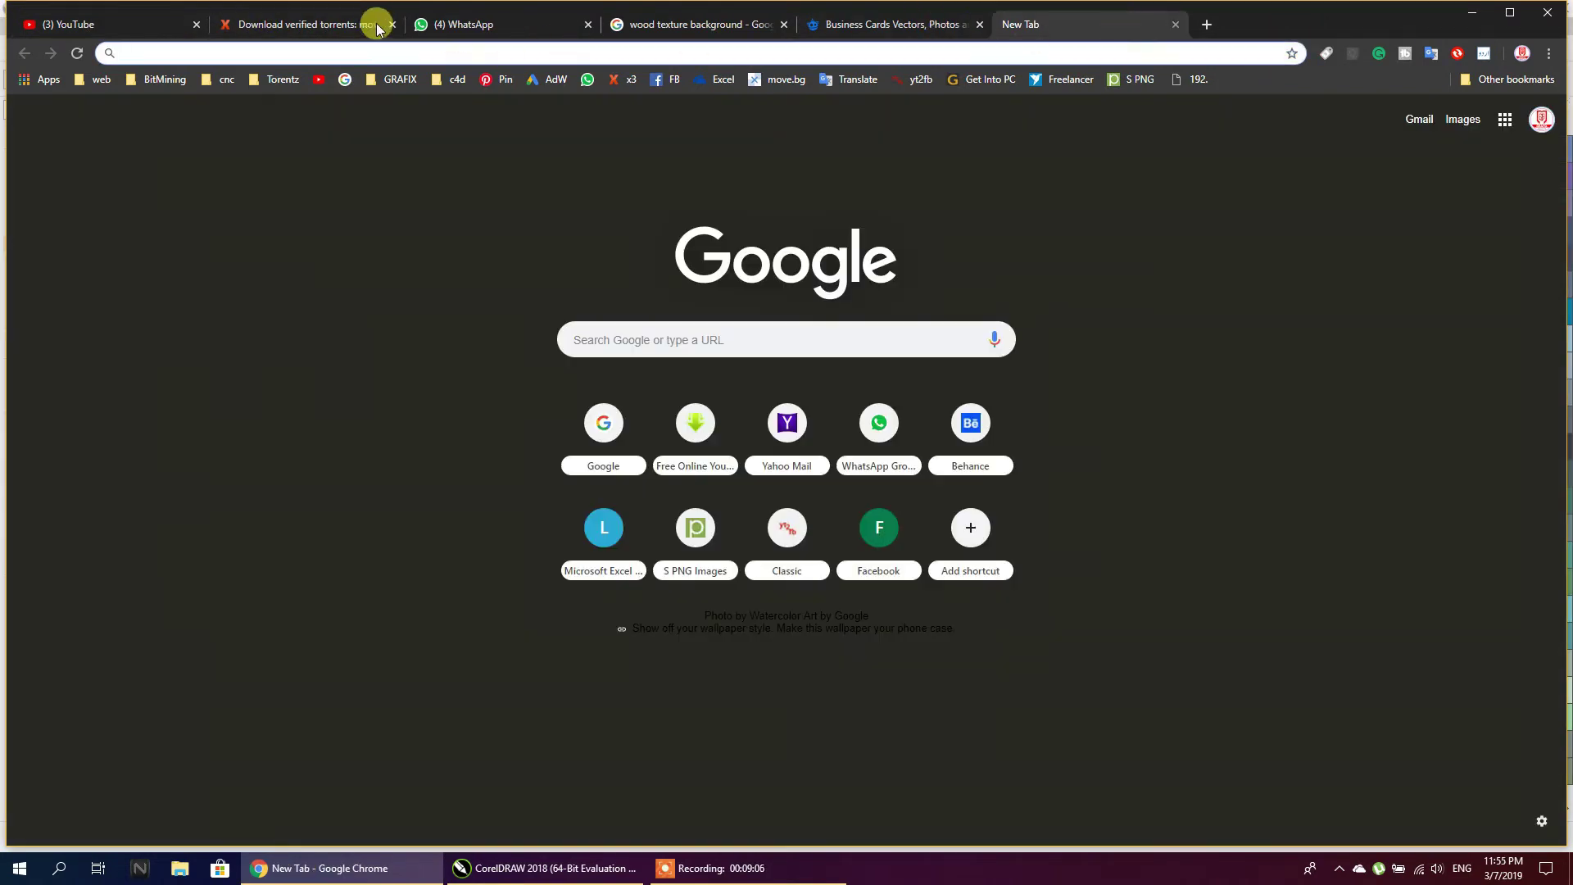
click(322, 78)
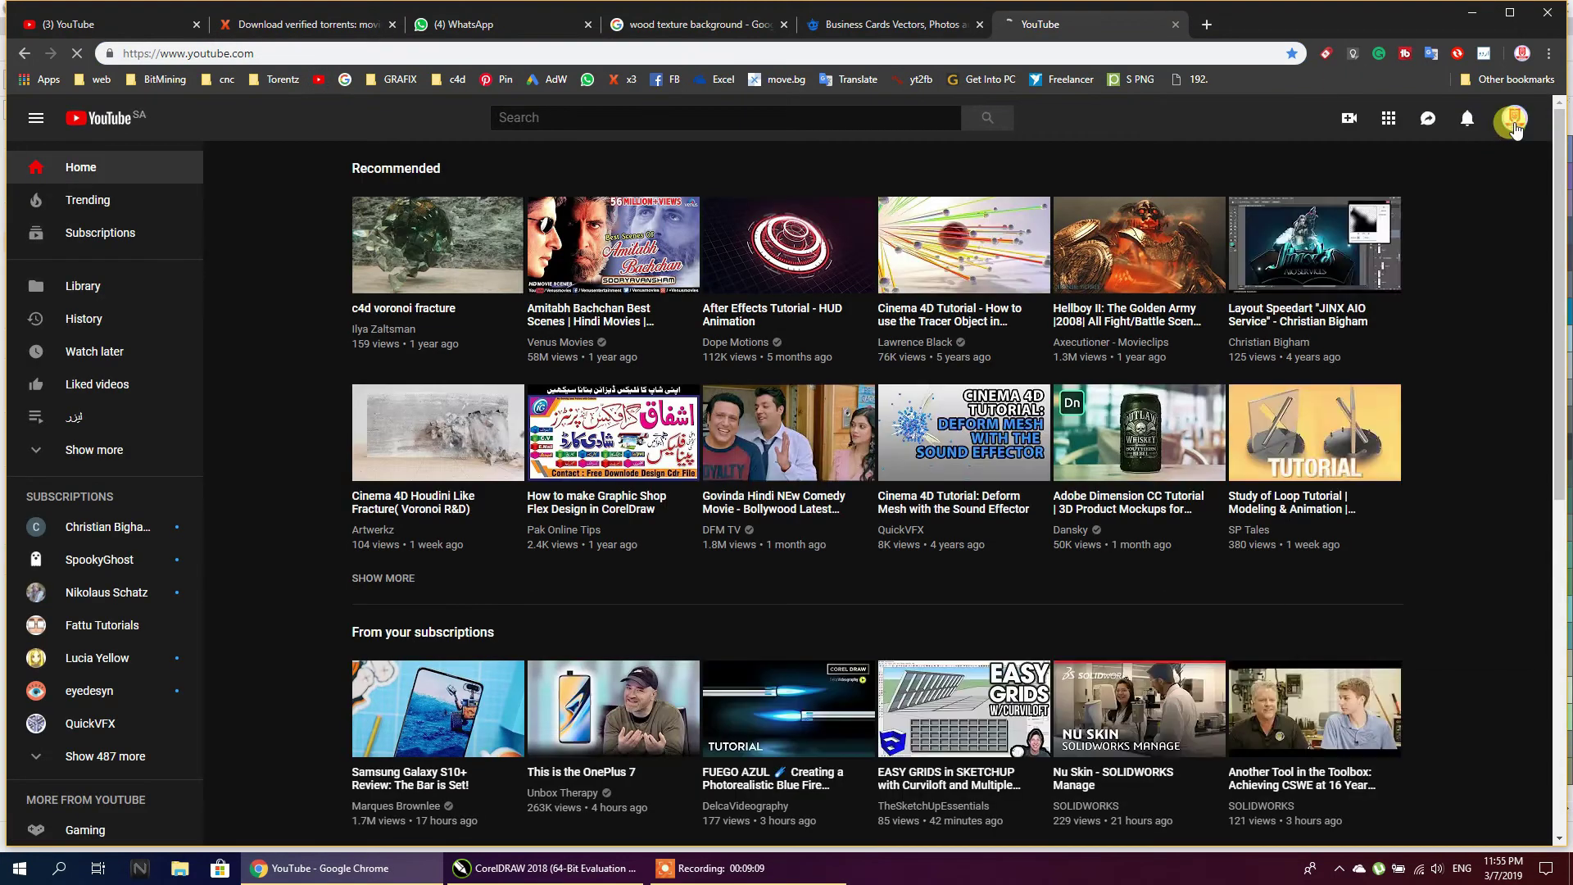
View the YouTube channel as a subscriber, then open the Google homepage in another new tab
click(1514, 119)
click(1386, 214)
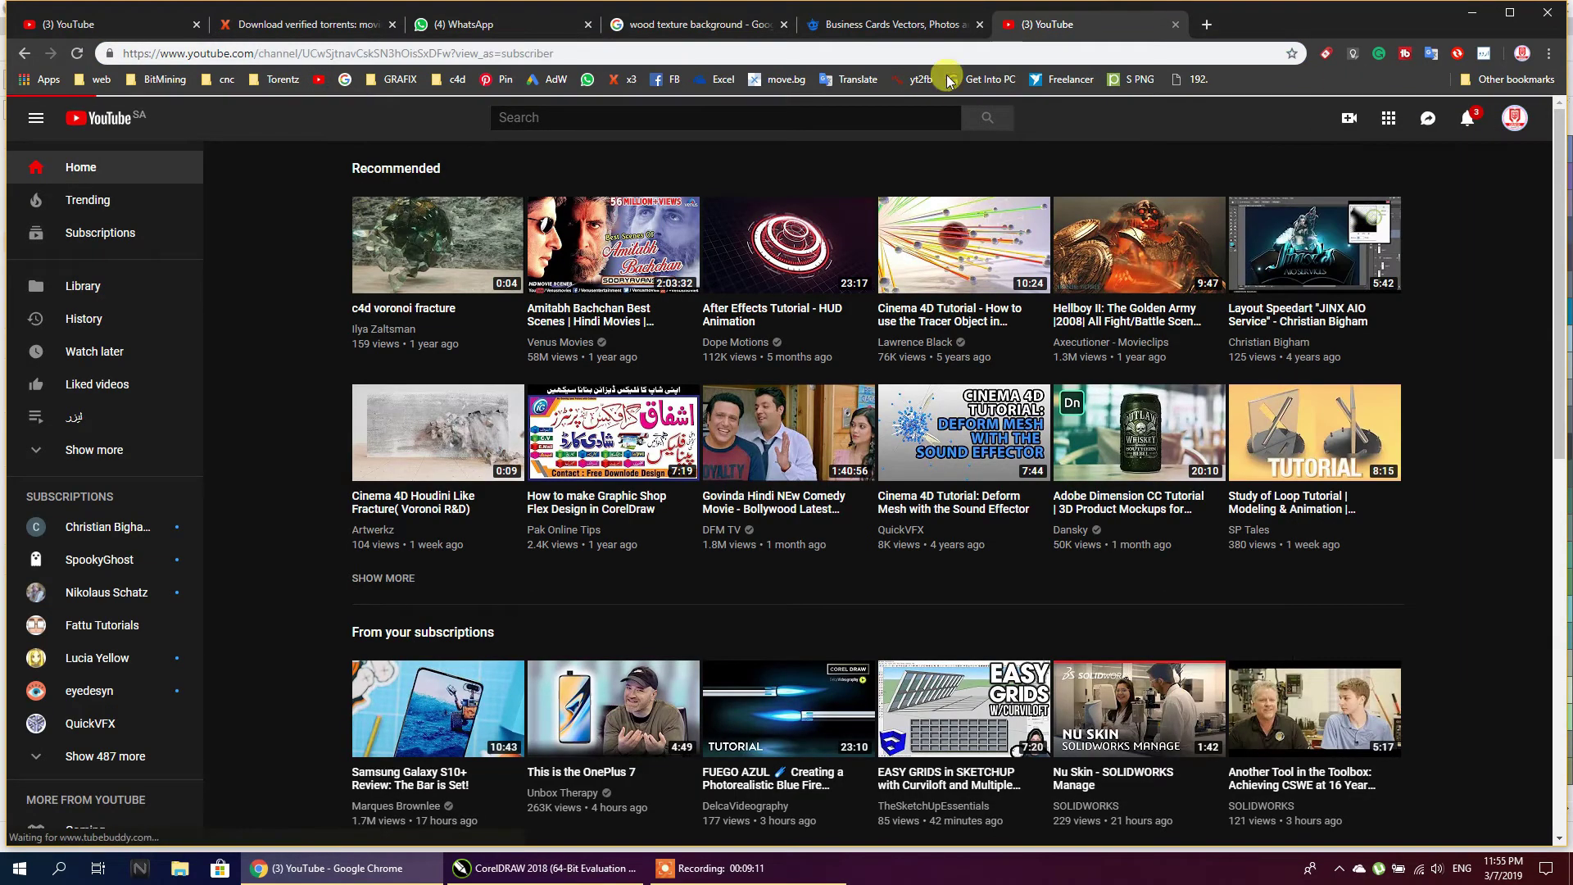
click(774, 22)
click(1206, 24)
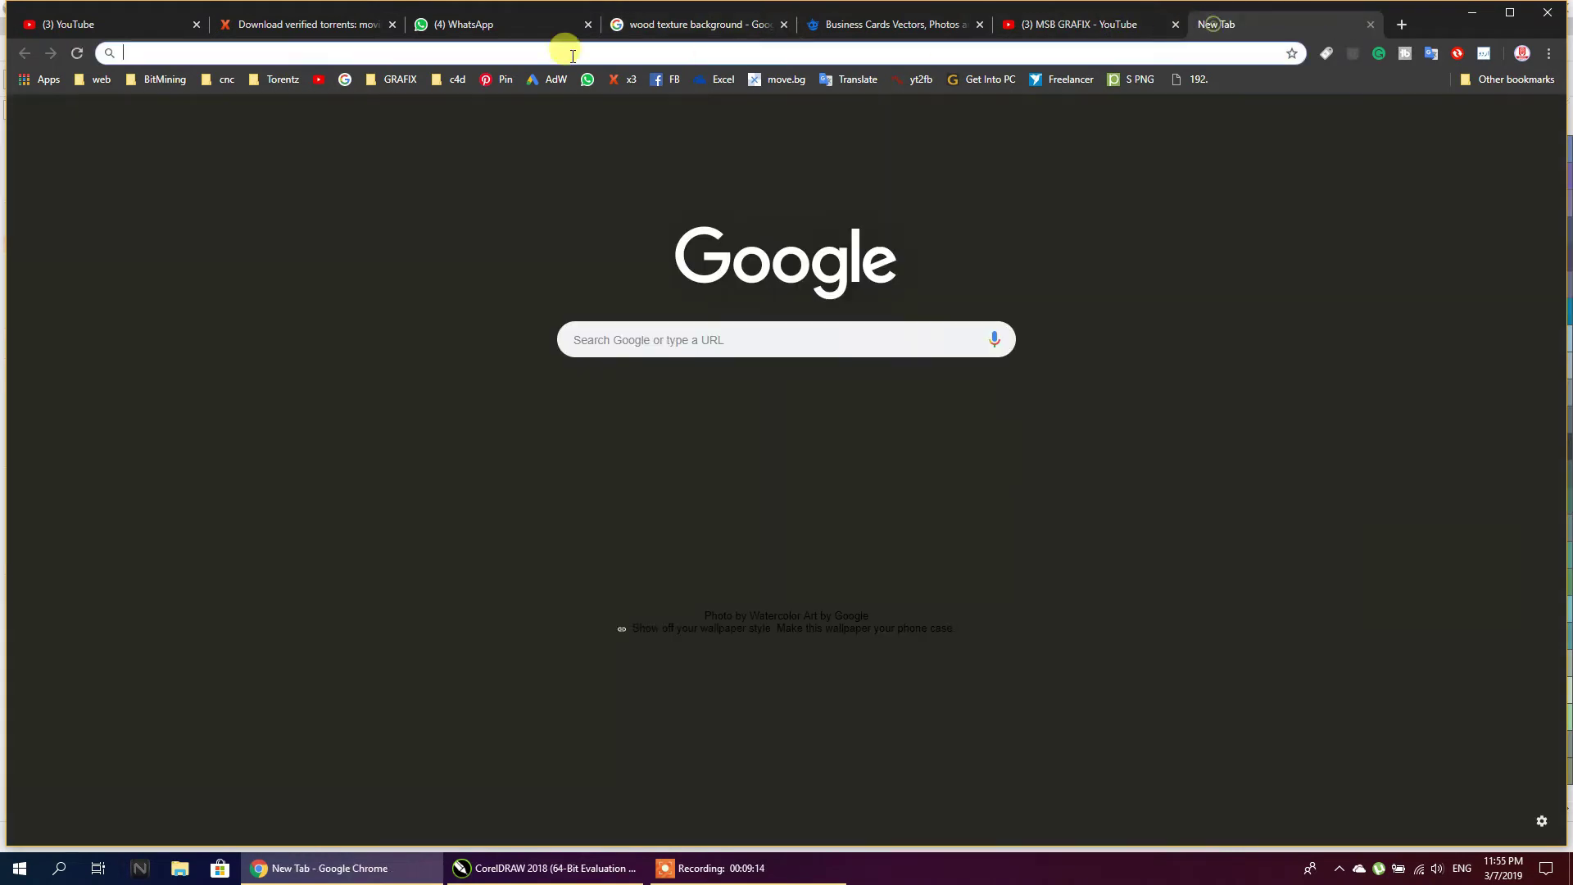
click(344, 79)
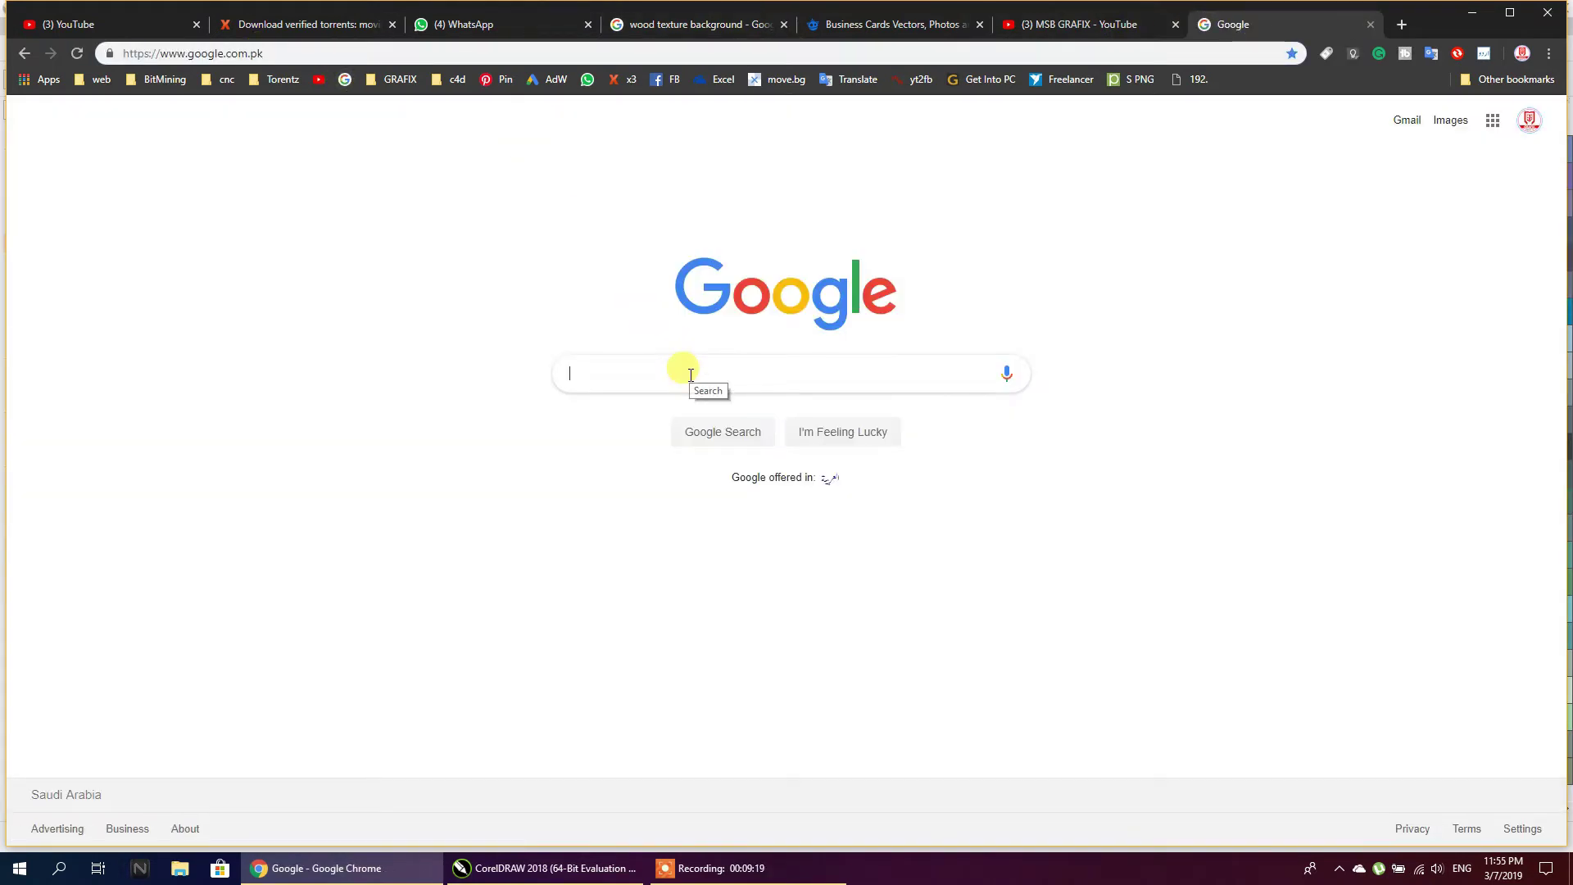
Search Google for 'qr code generator', check the first site, then return to the results
text(qr co)
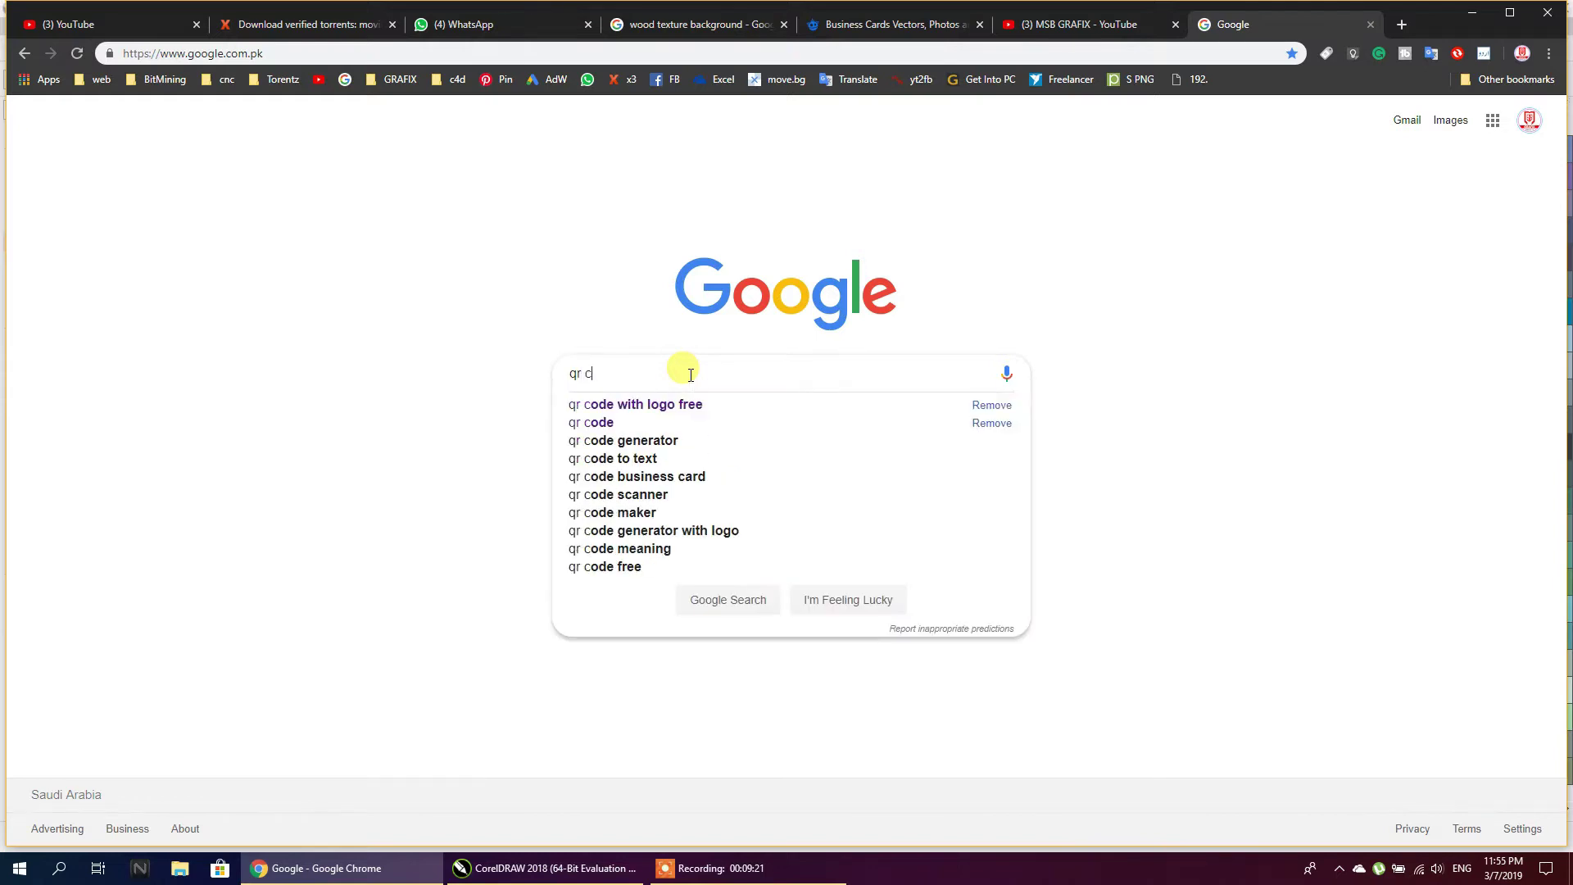
key(Down)
key(Down)
key(Down)
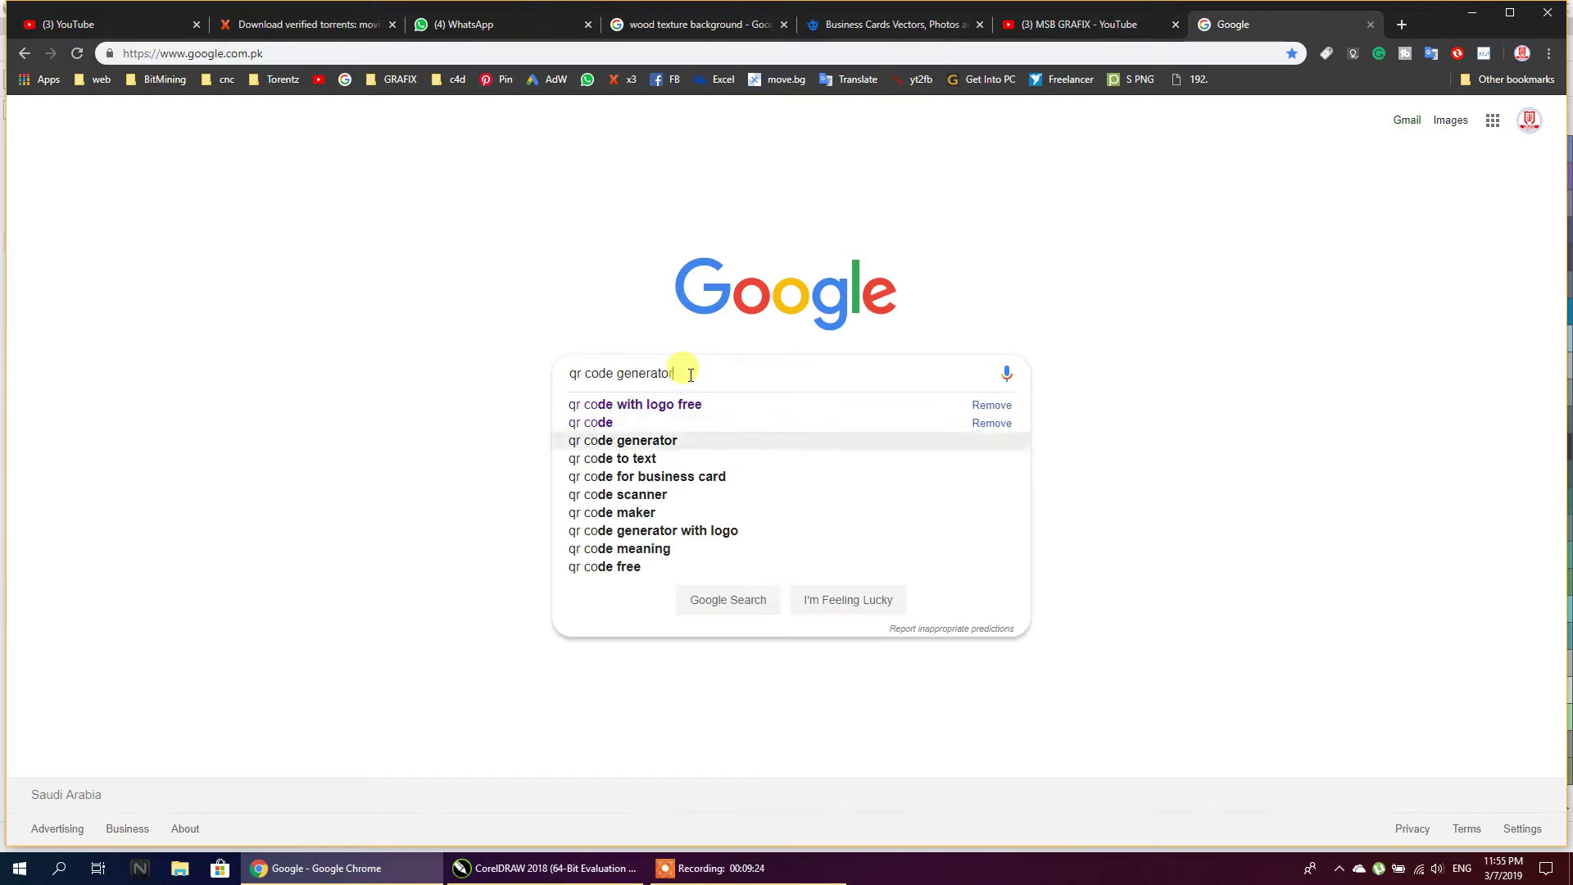
key(Return)
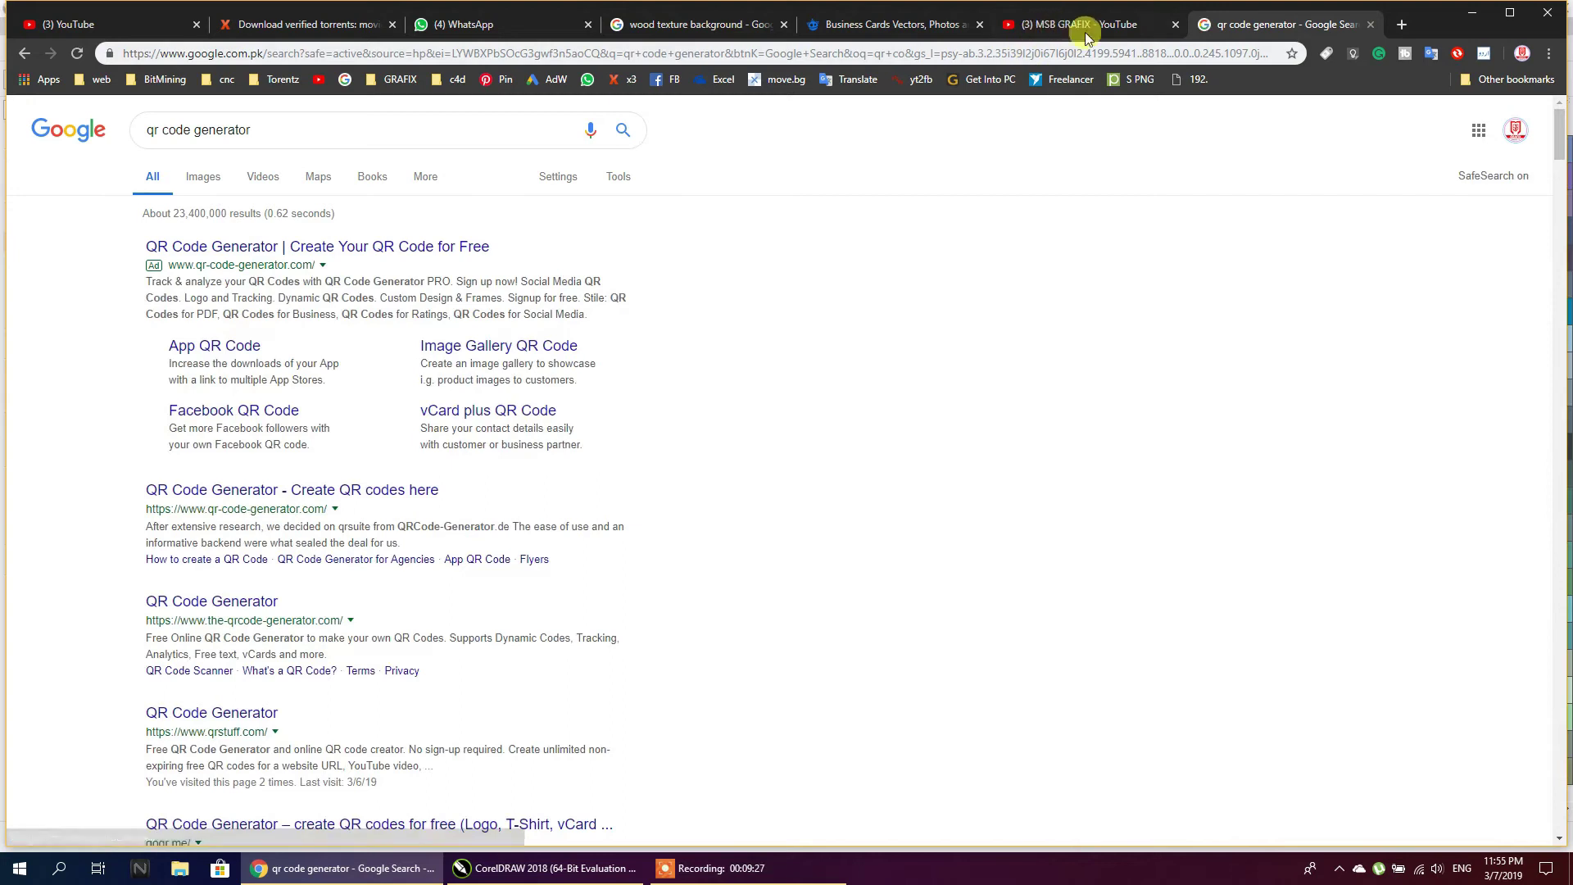
click(314, 254)
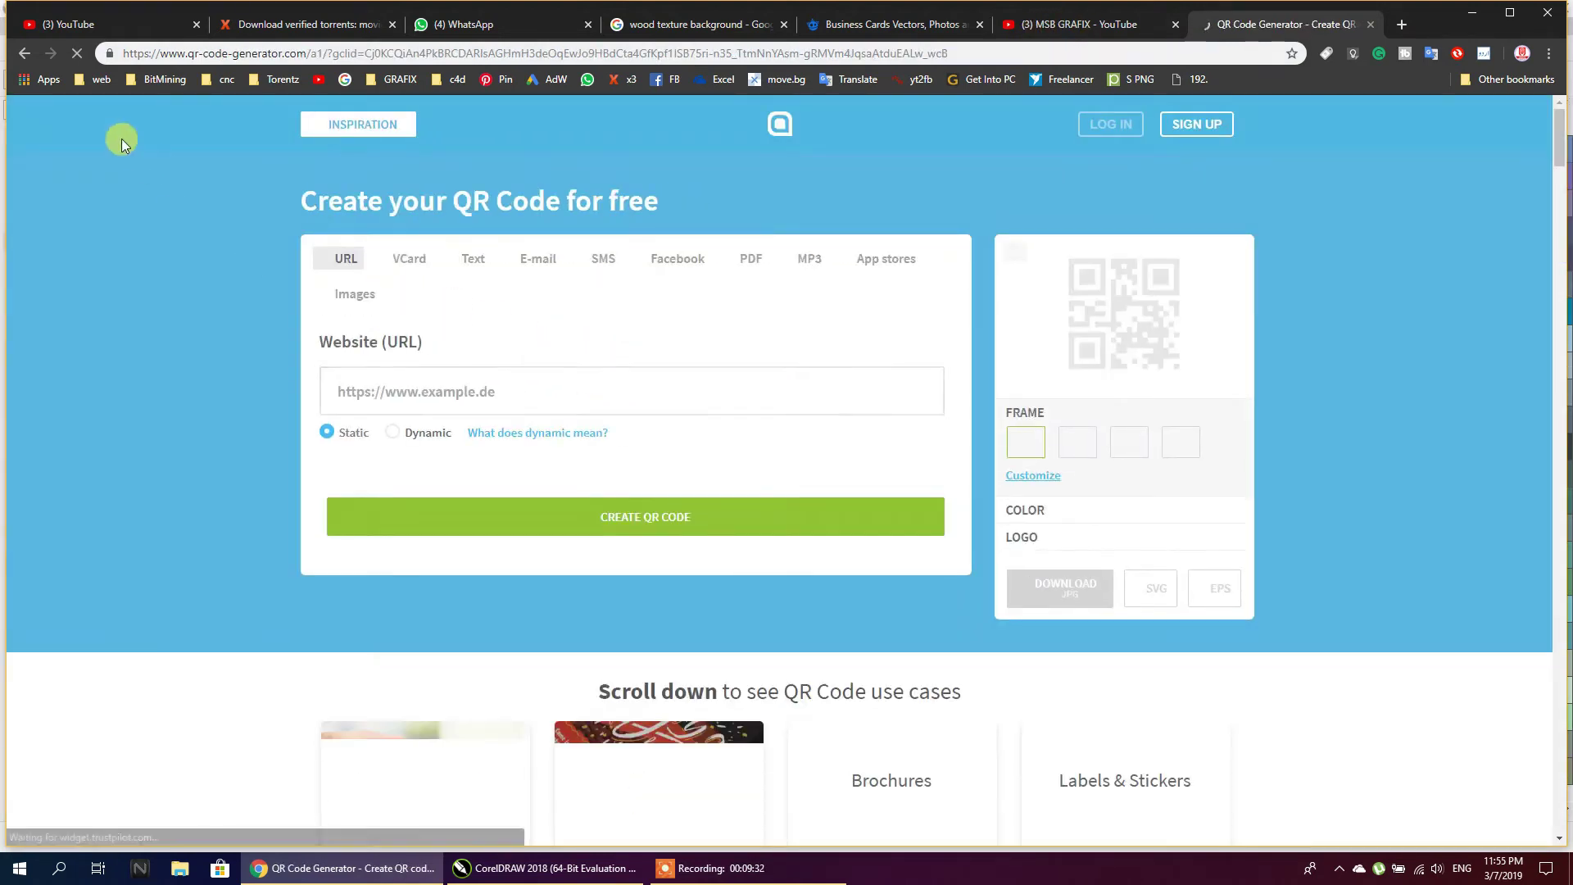
click(21, 56)
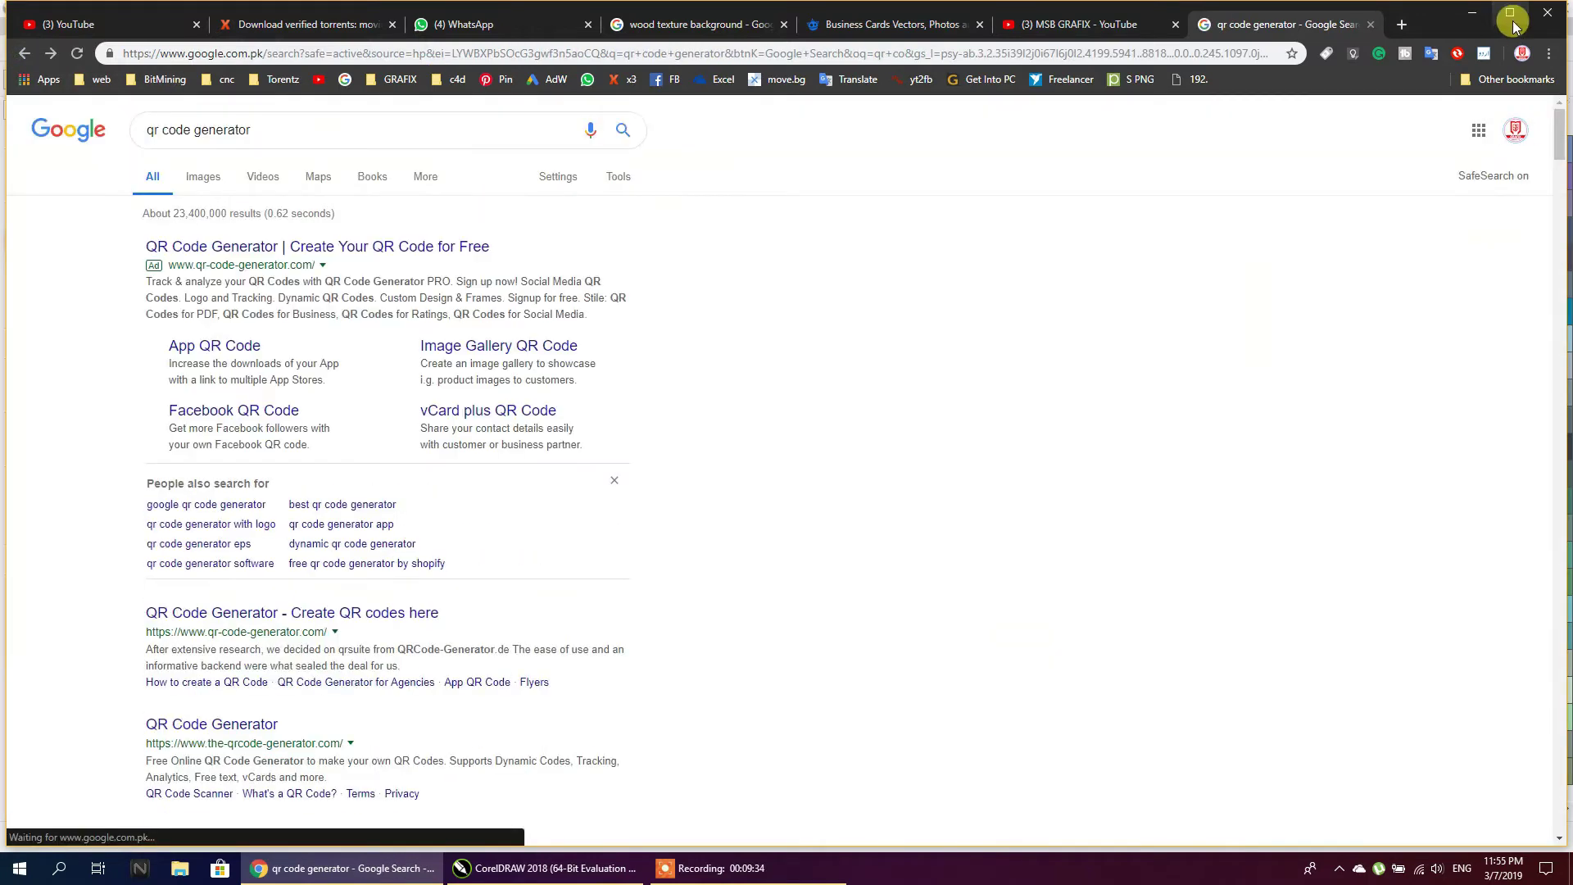
click(1510, 12)
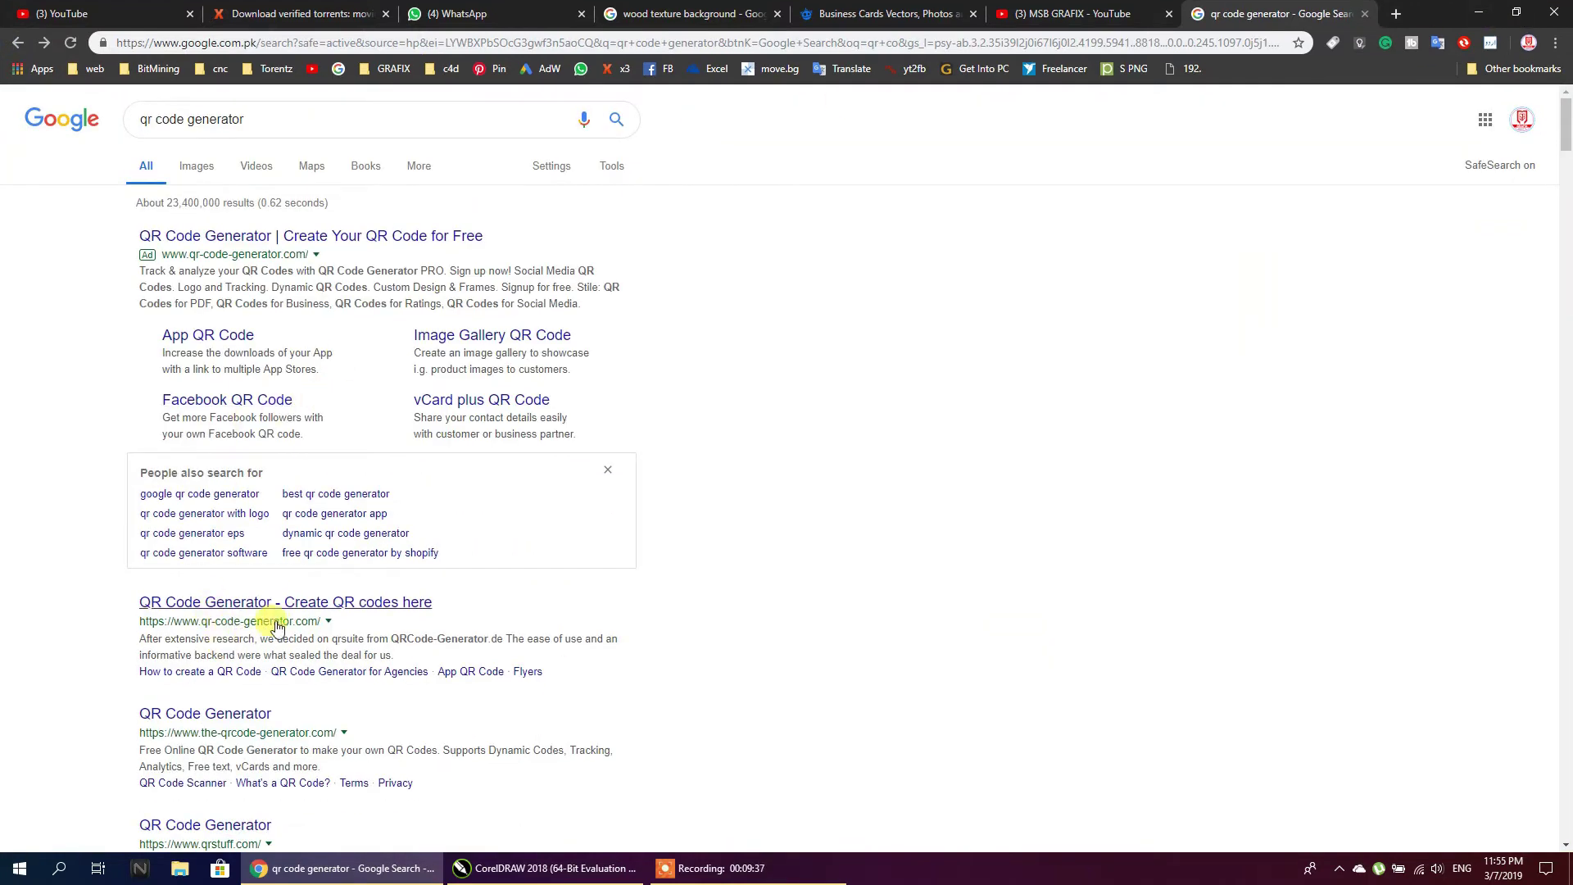
scroll(323, 704, down, 4)
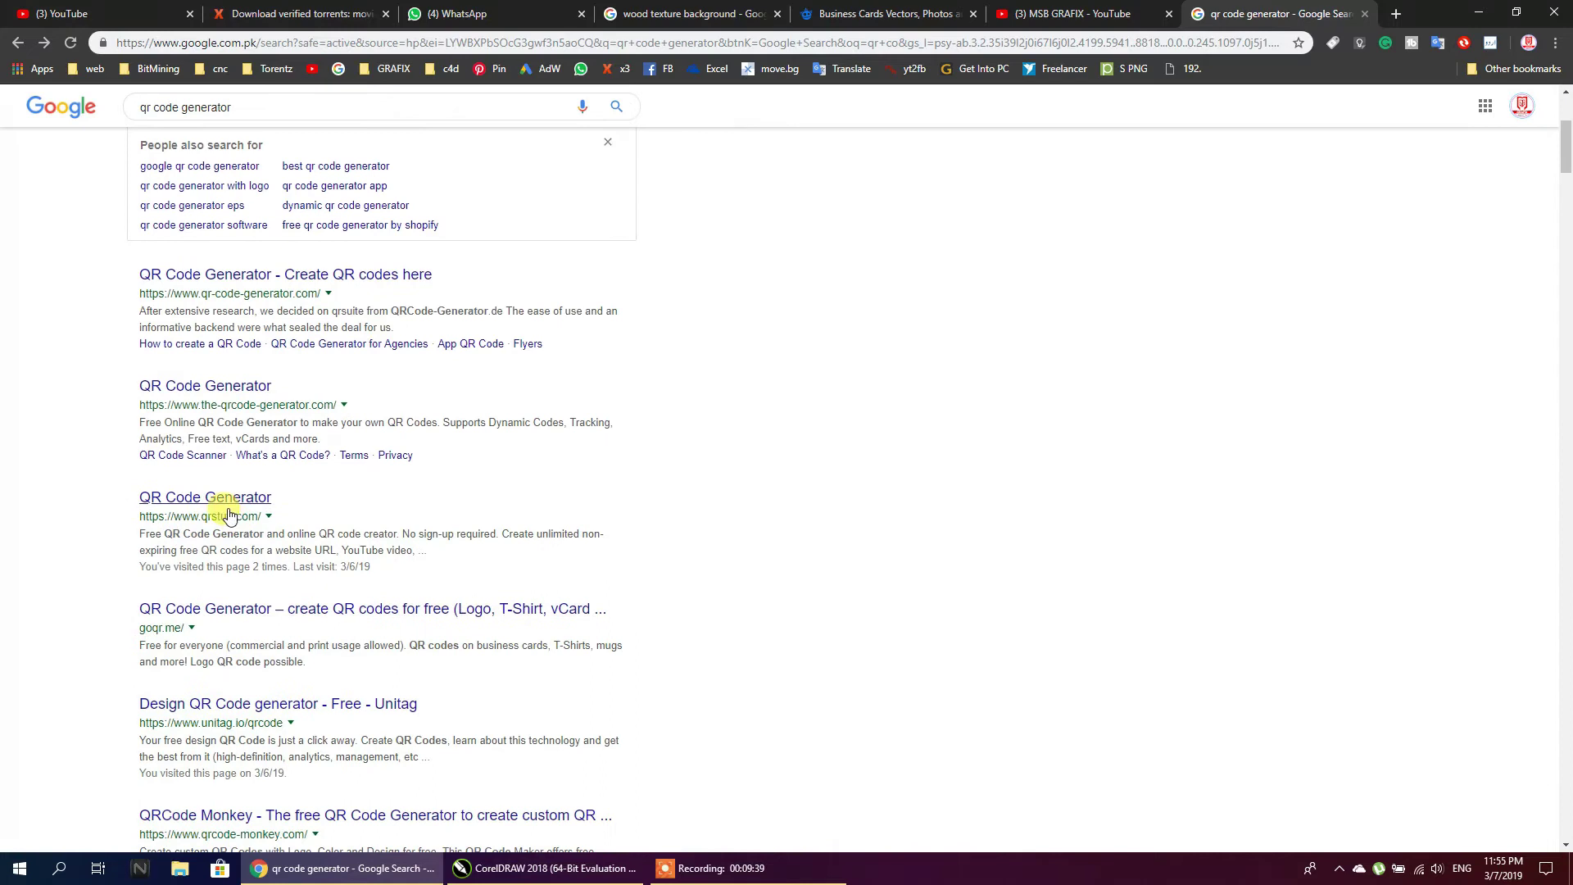
scroll(227, 338, up, 4)
Refine the search to 'qr code generator free' and open qr-code-generator.com in a new tab
click(283, 121)
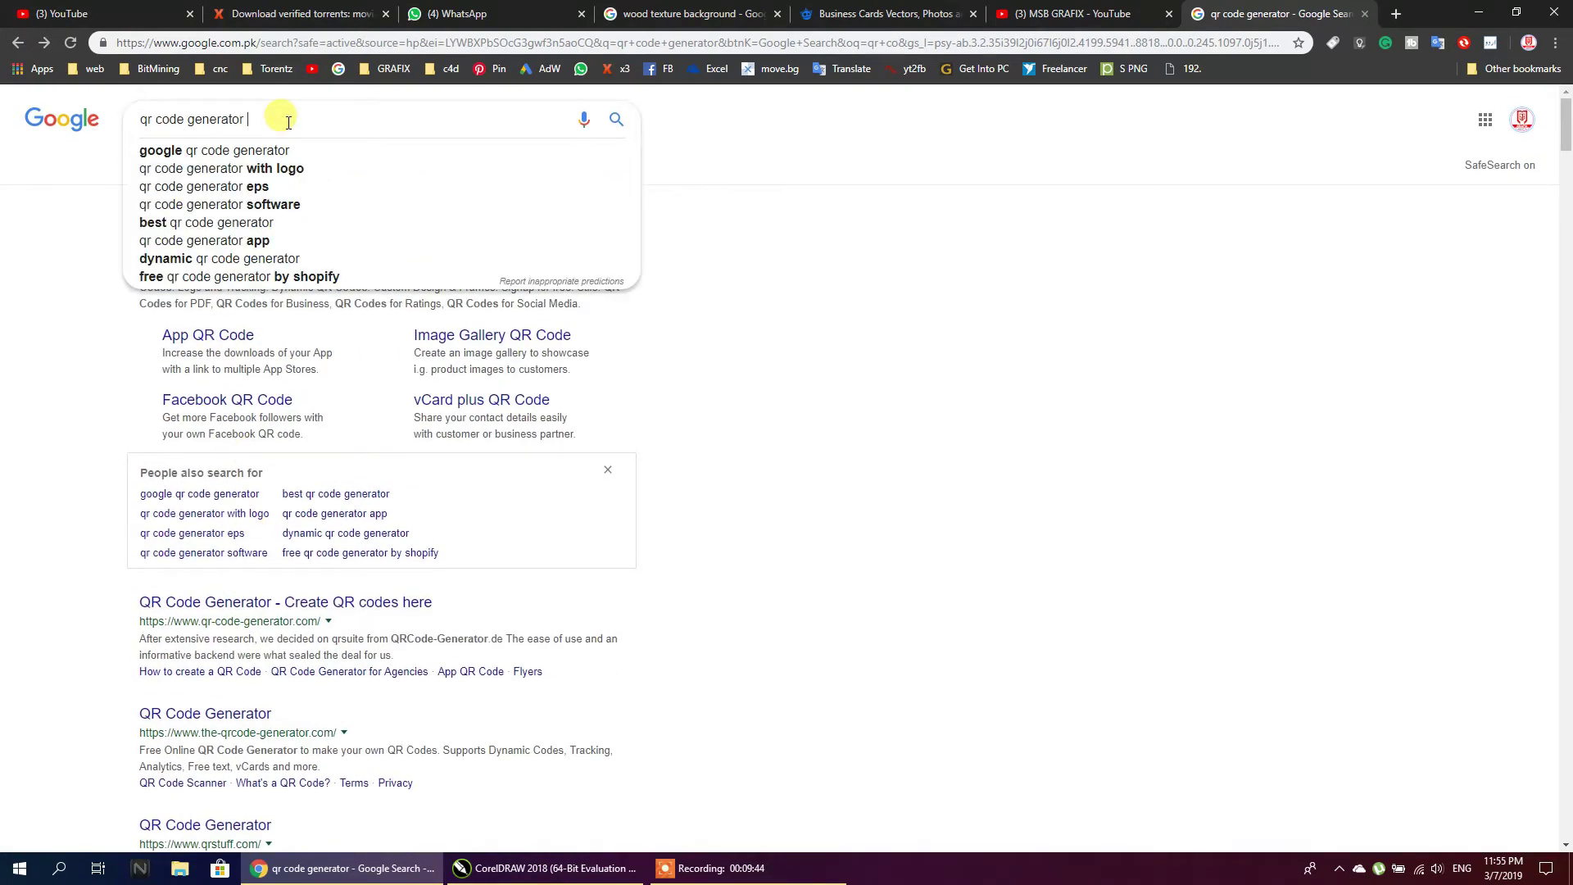
text(free)
key(Return)
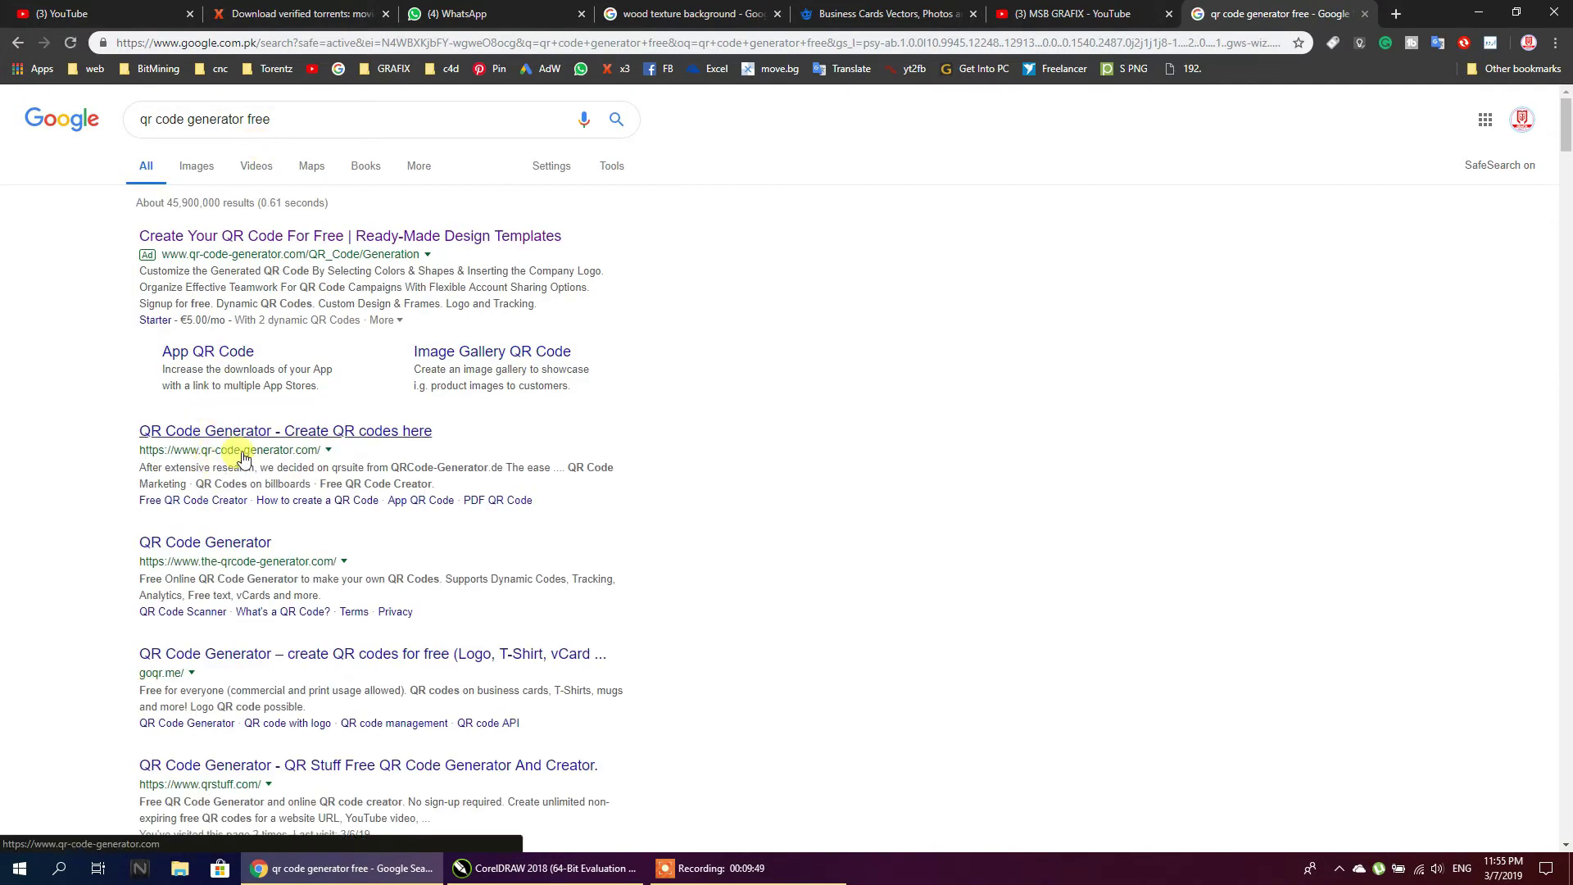
right_click(227, 439)
click(254, 449)
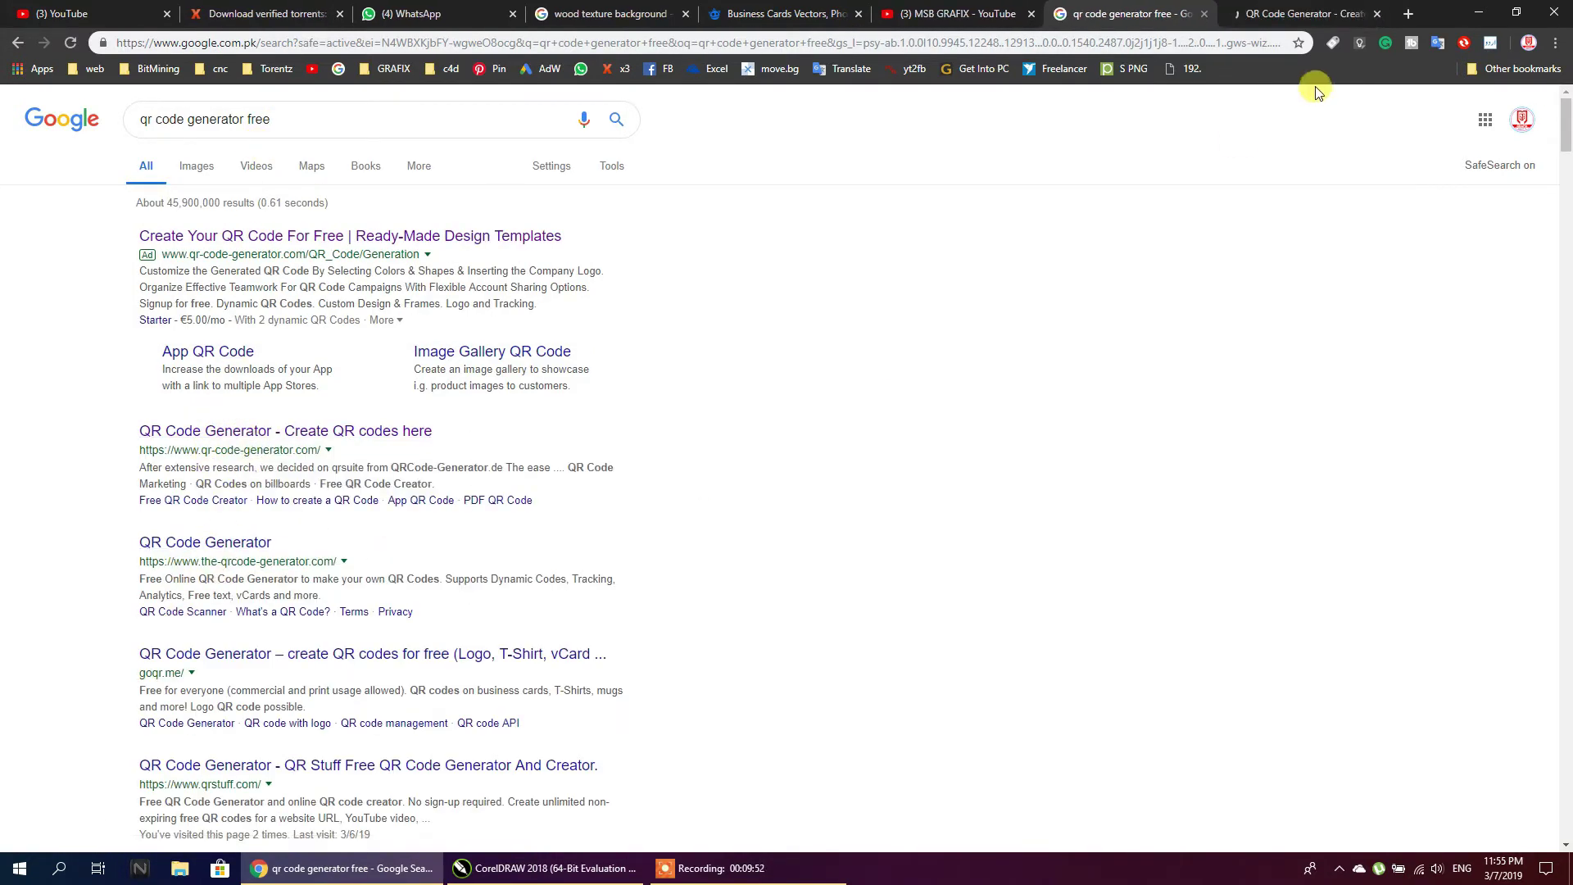
click(1303, 14)
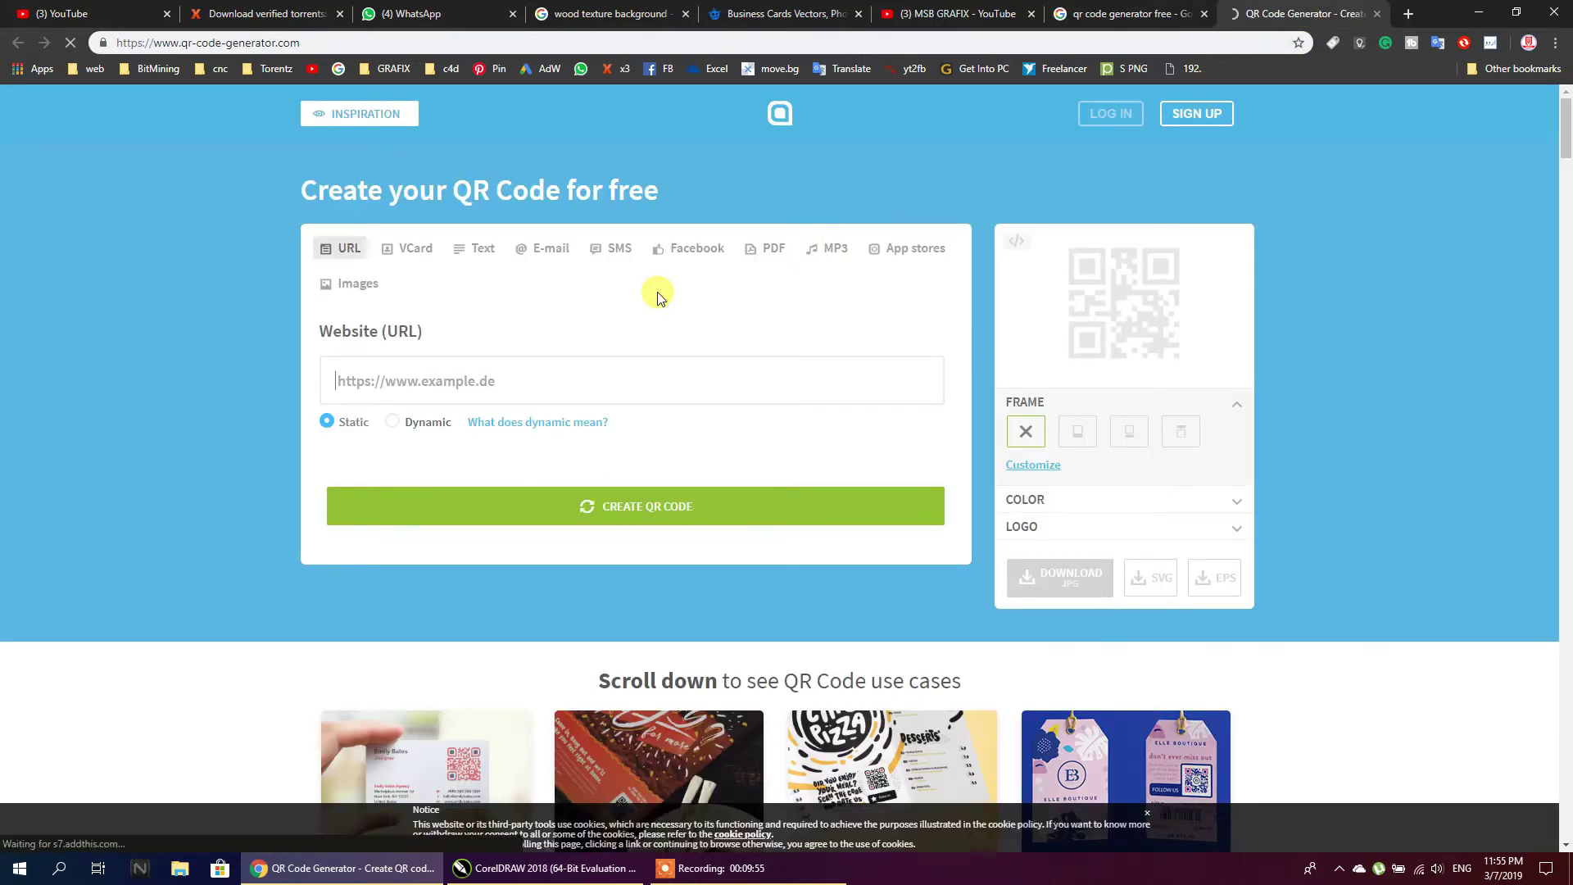
Copy the YouTube channel URL, paste it into Website (URL) and create the QR code
scroll(656, 297, down, 4)
scroll(651, 296, up, 4)
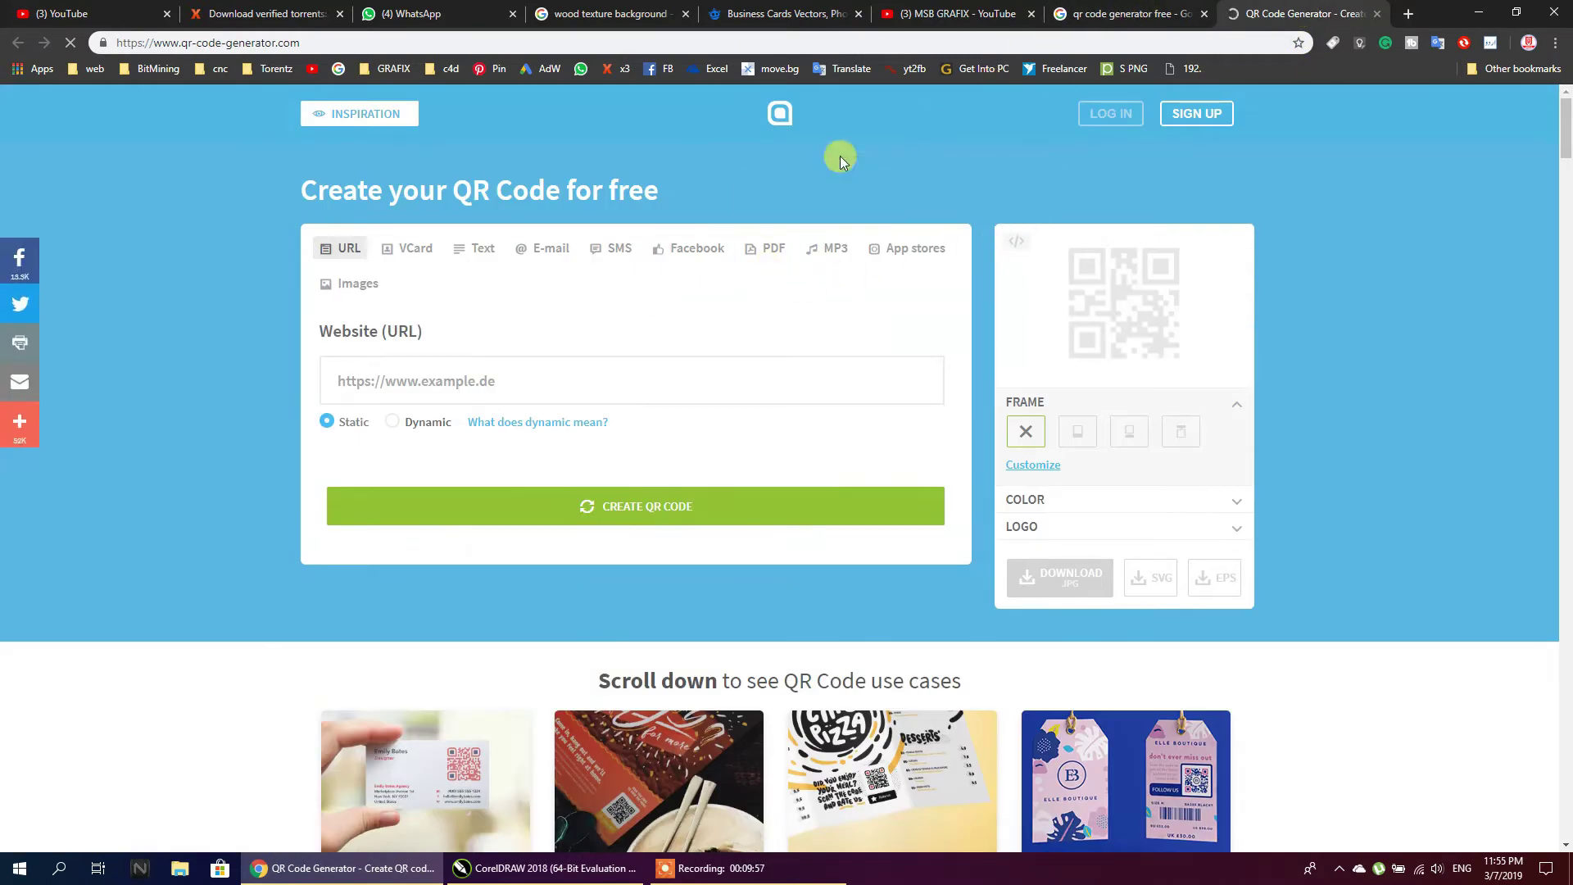
click(957, 14)
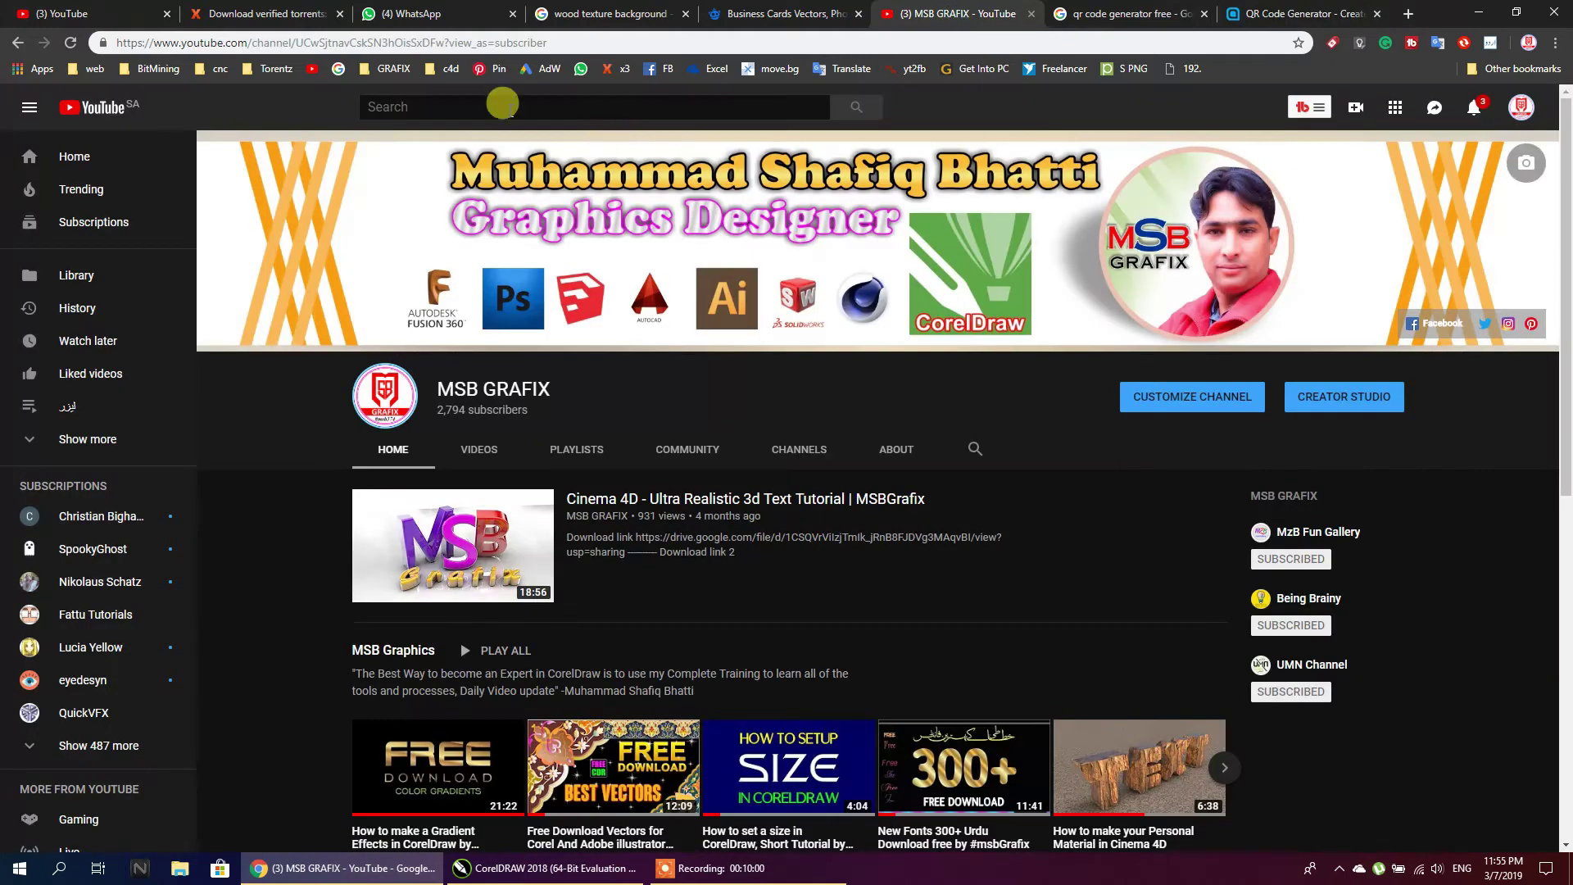
right_click(382, 49)
click(412, 140)
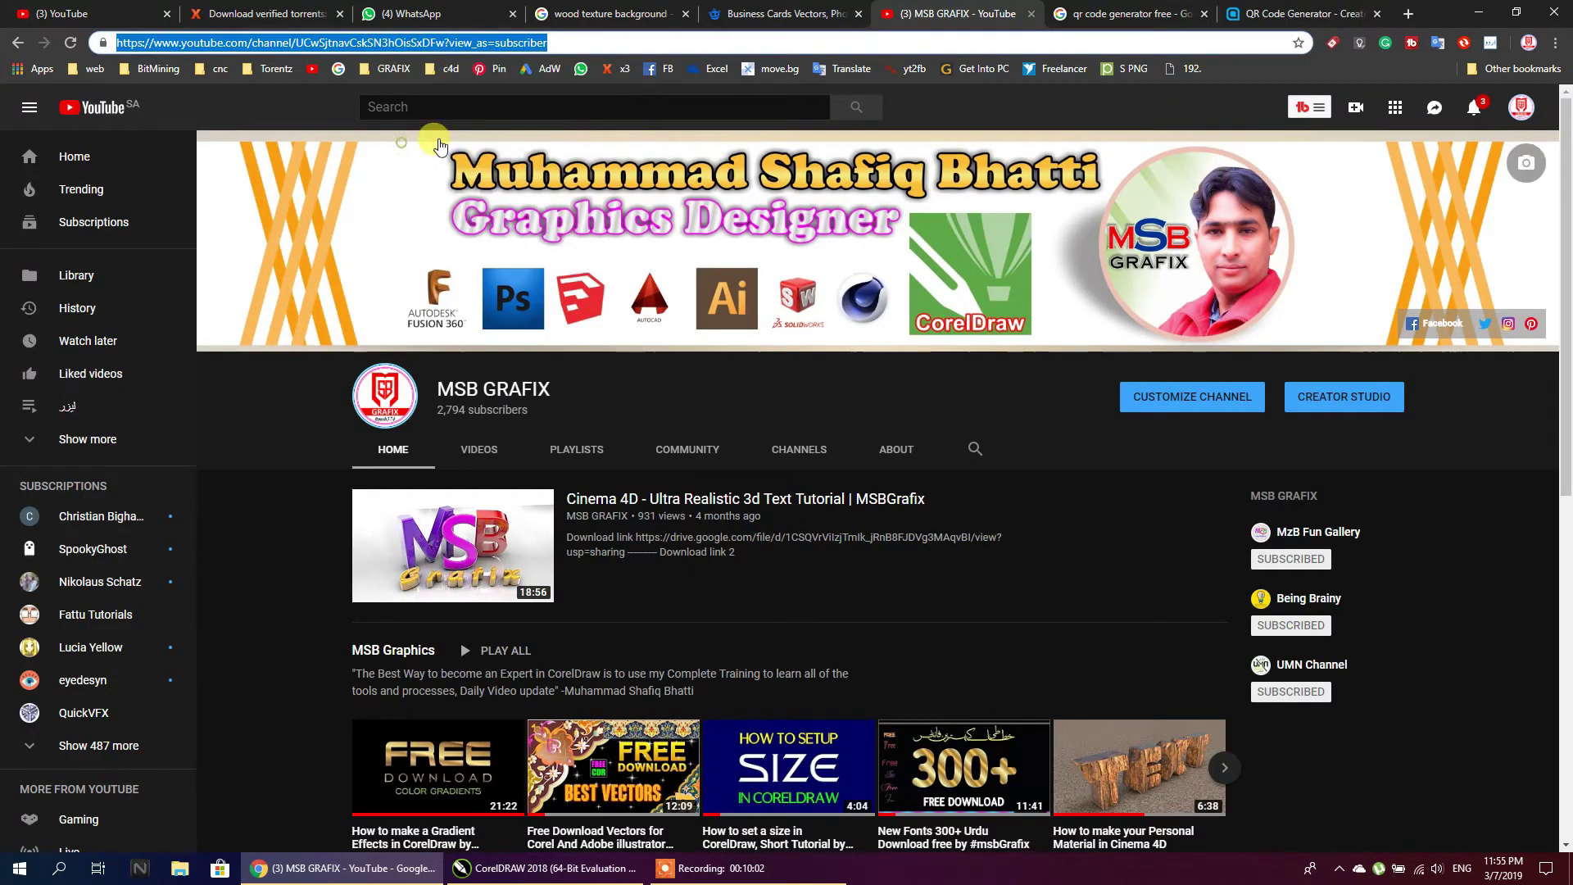
click(1303, 14)
click(411, 376)
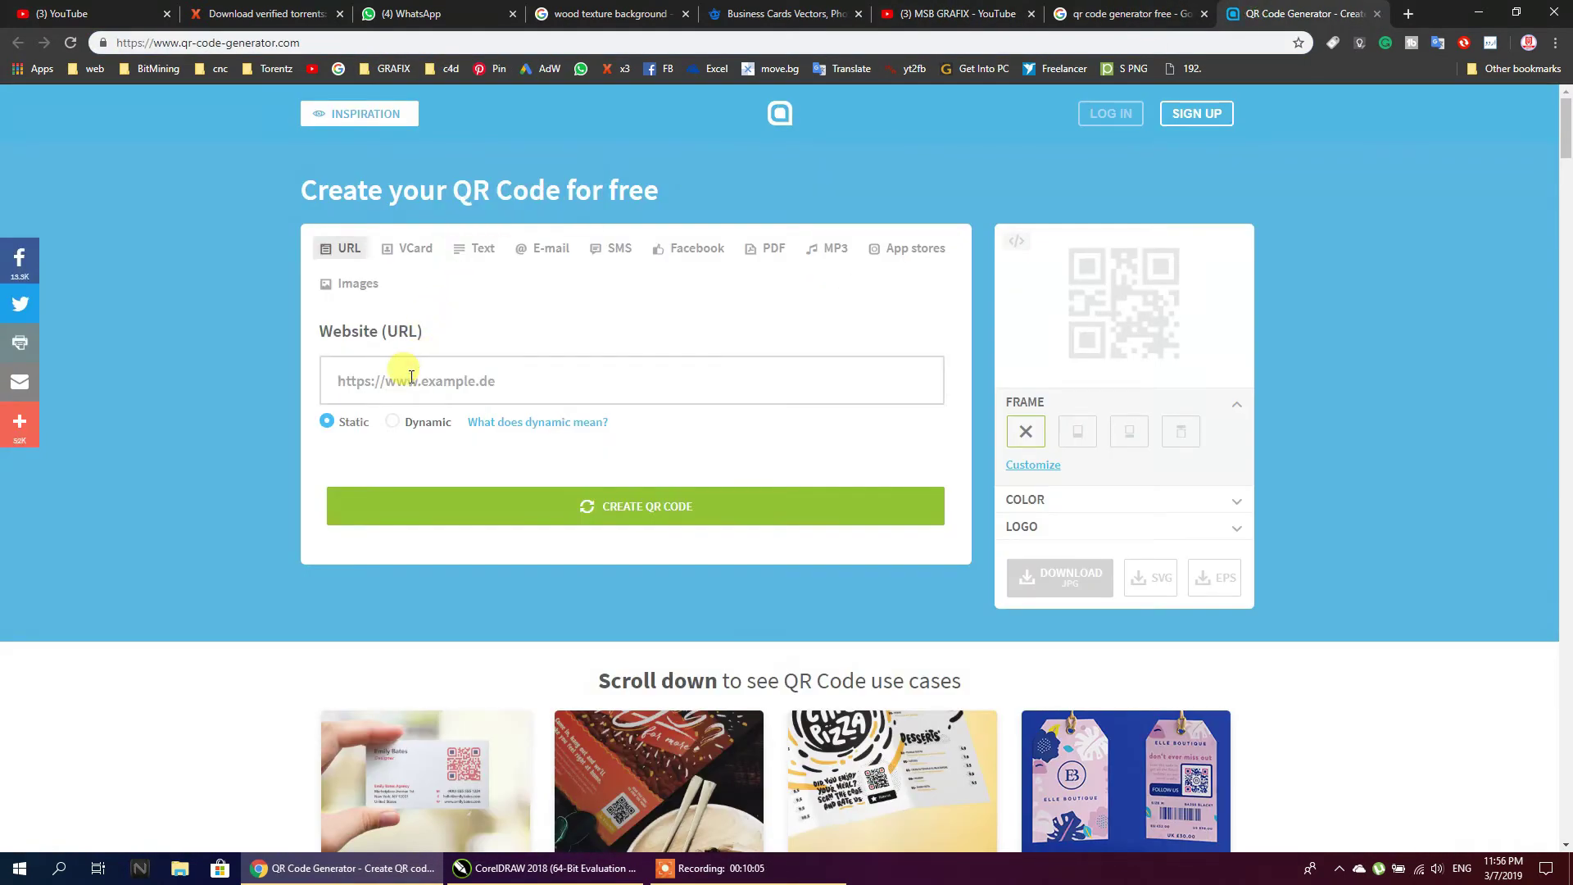
key(ctrl+v)
click(660, 507)
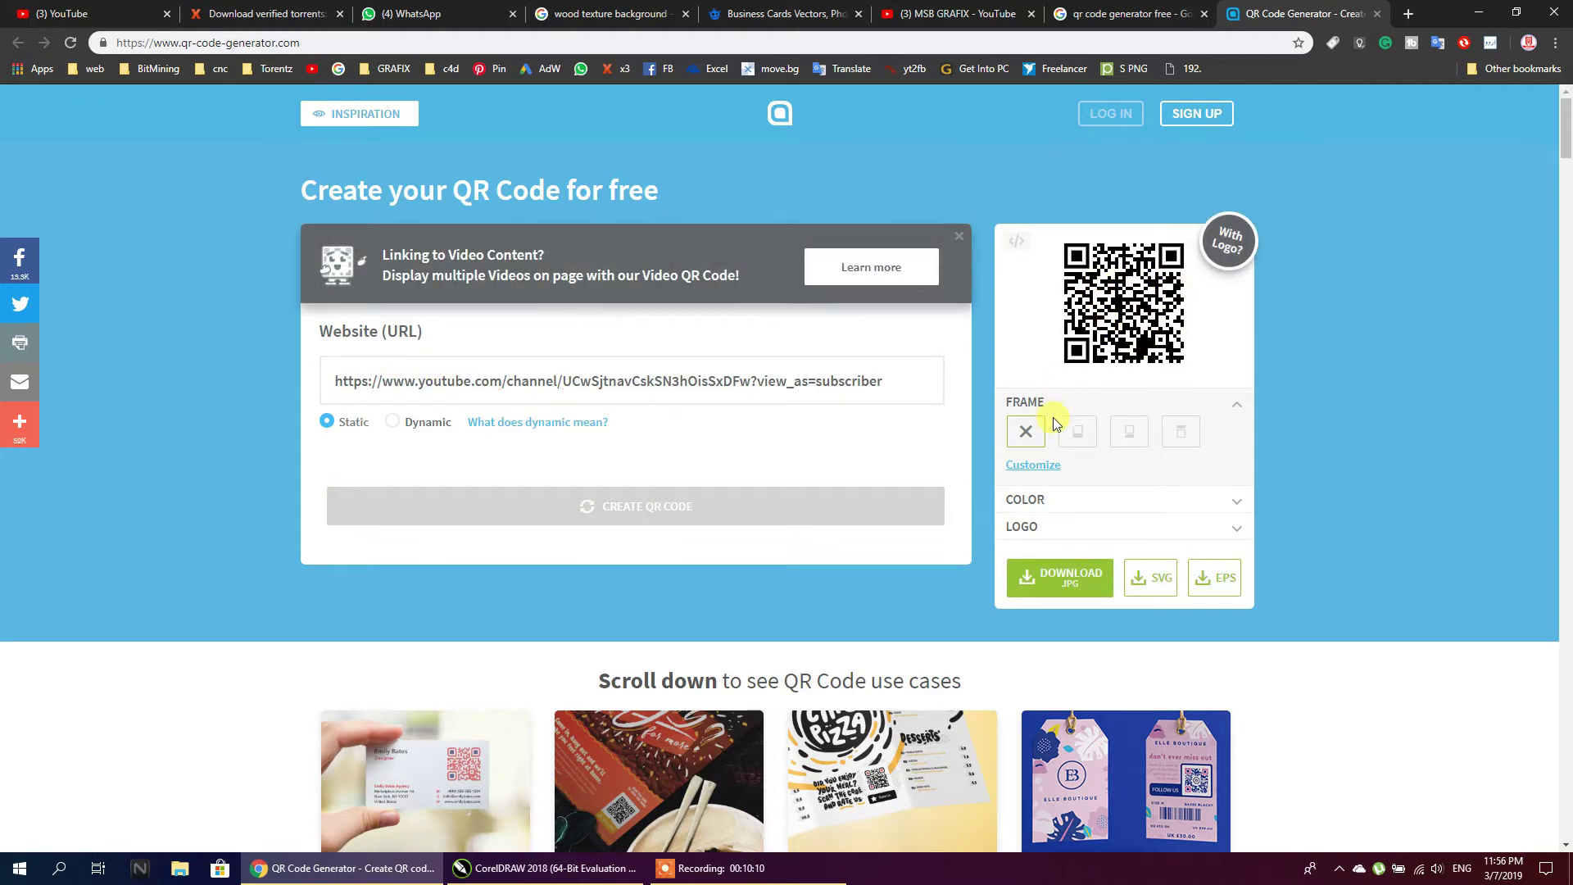
Try the SVG, EPS and JPG downloads, dismiss the sign-up prompts, and return to Google
click(1155, 586)
click(1208, 582)
click(1069, 135)
click(1063, 583)
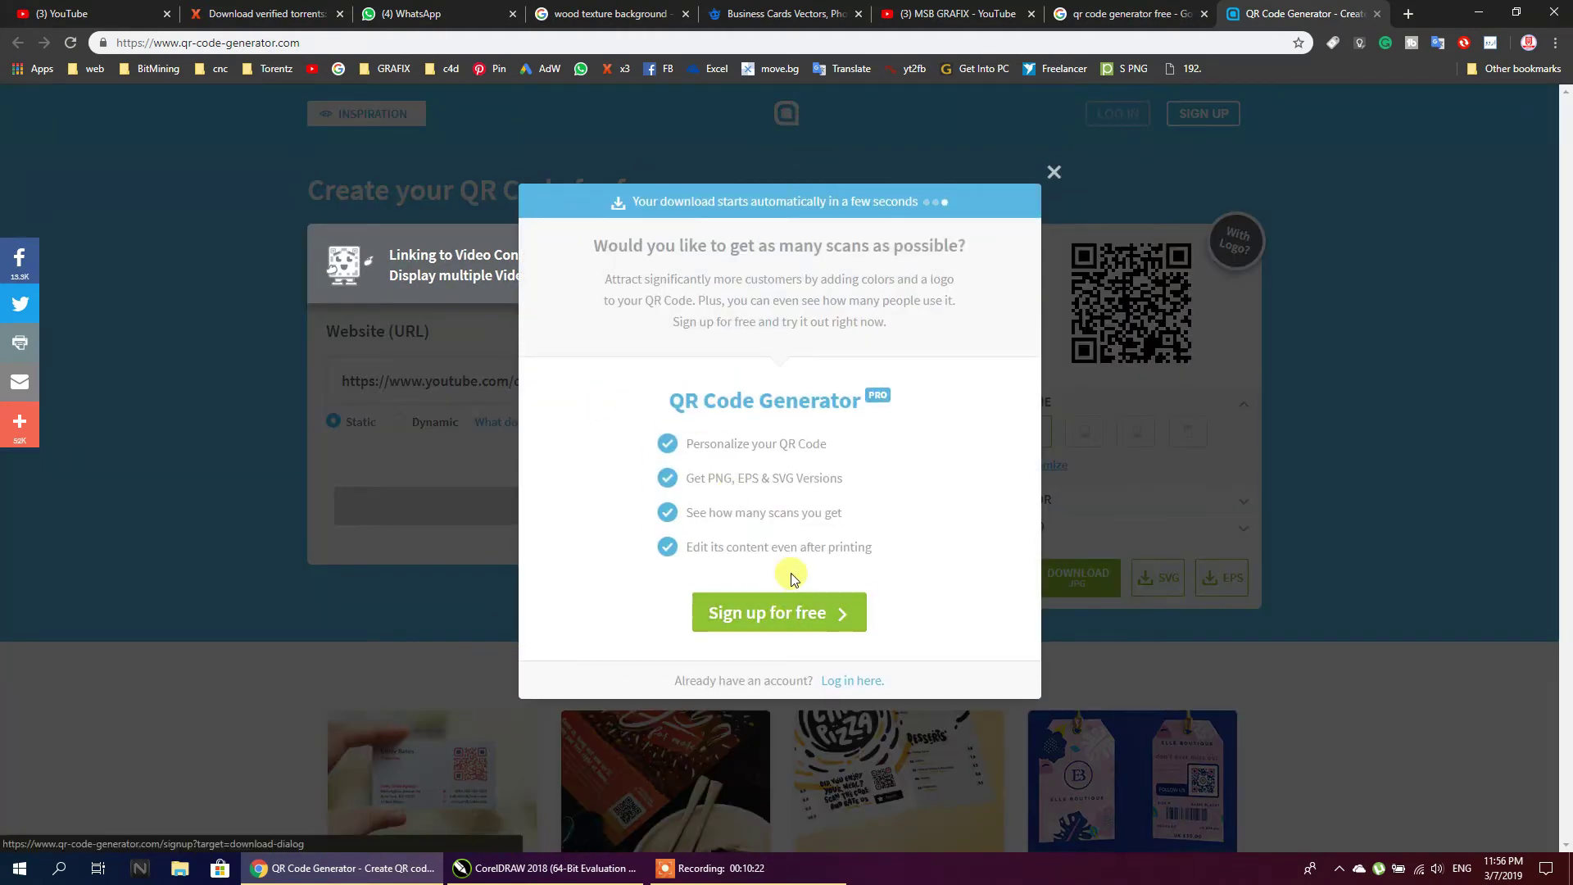
click(1227, 26)
click(1126, 14)
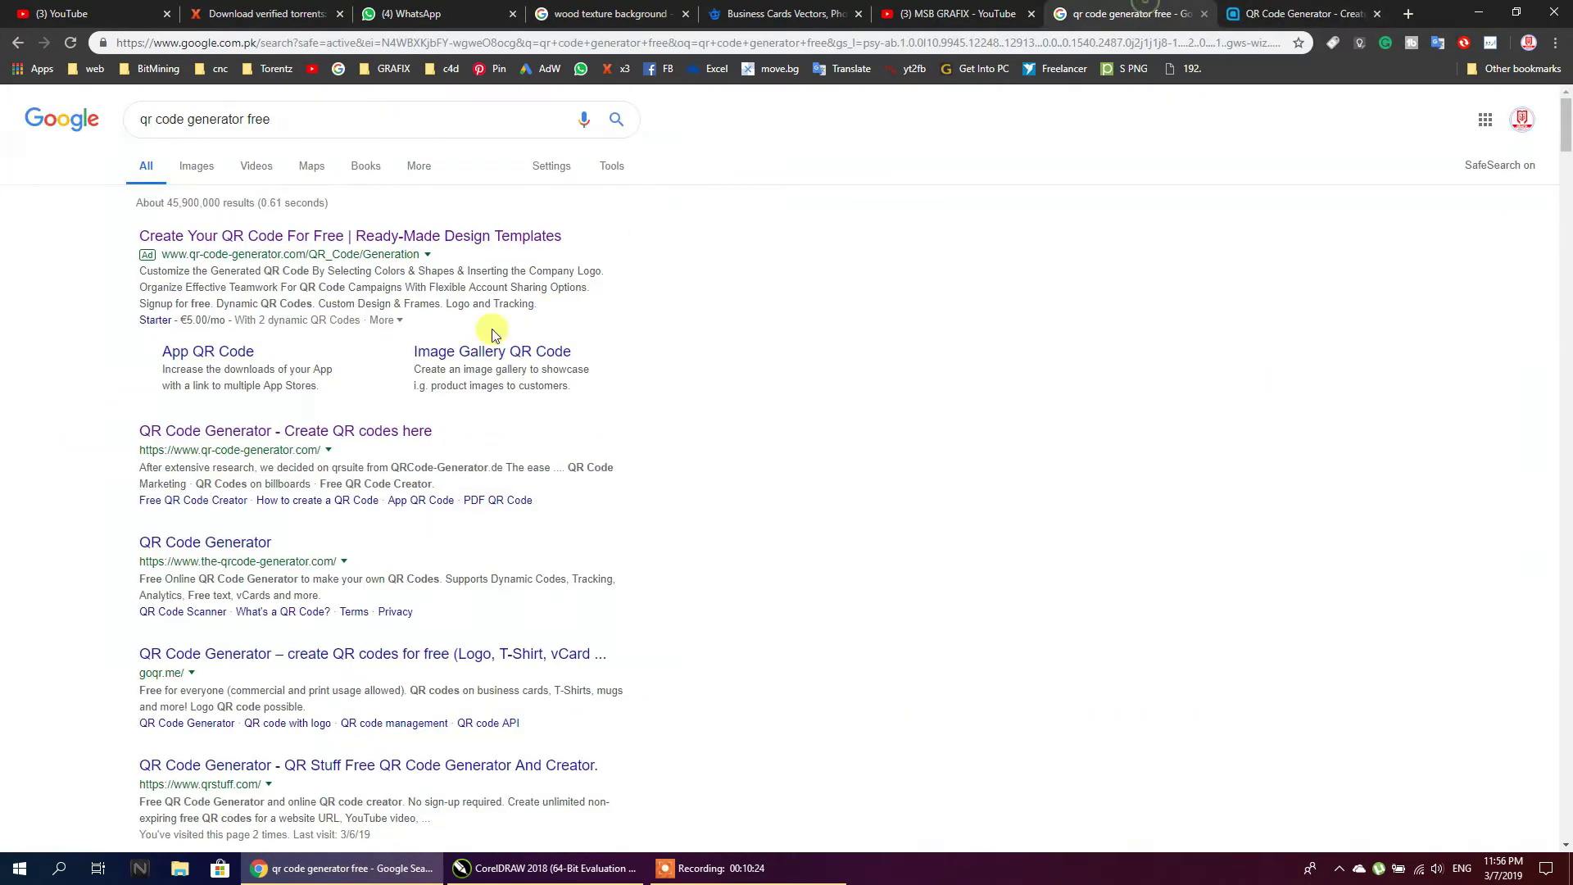
Open the-qrcode-generator.com and goqr.me results, closing the extra window and goqr.me tab
right_click(249, 542)
click(279, 556)
scroll(361, 457, down, 3)
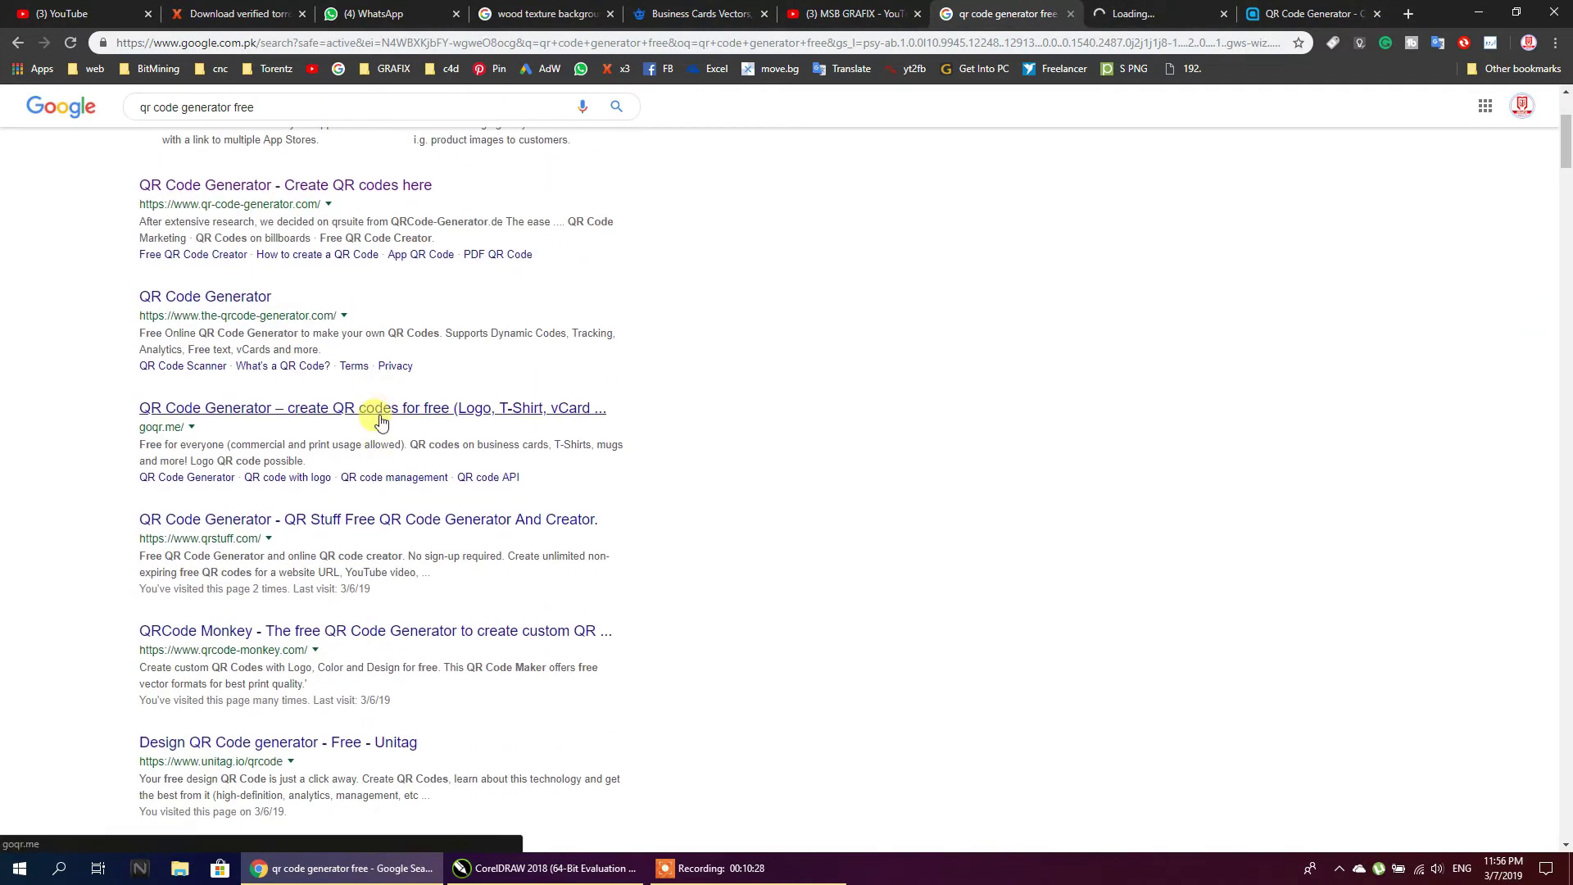
right_click(184, 410)
click(227, 433)
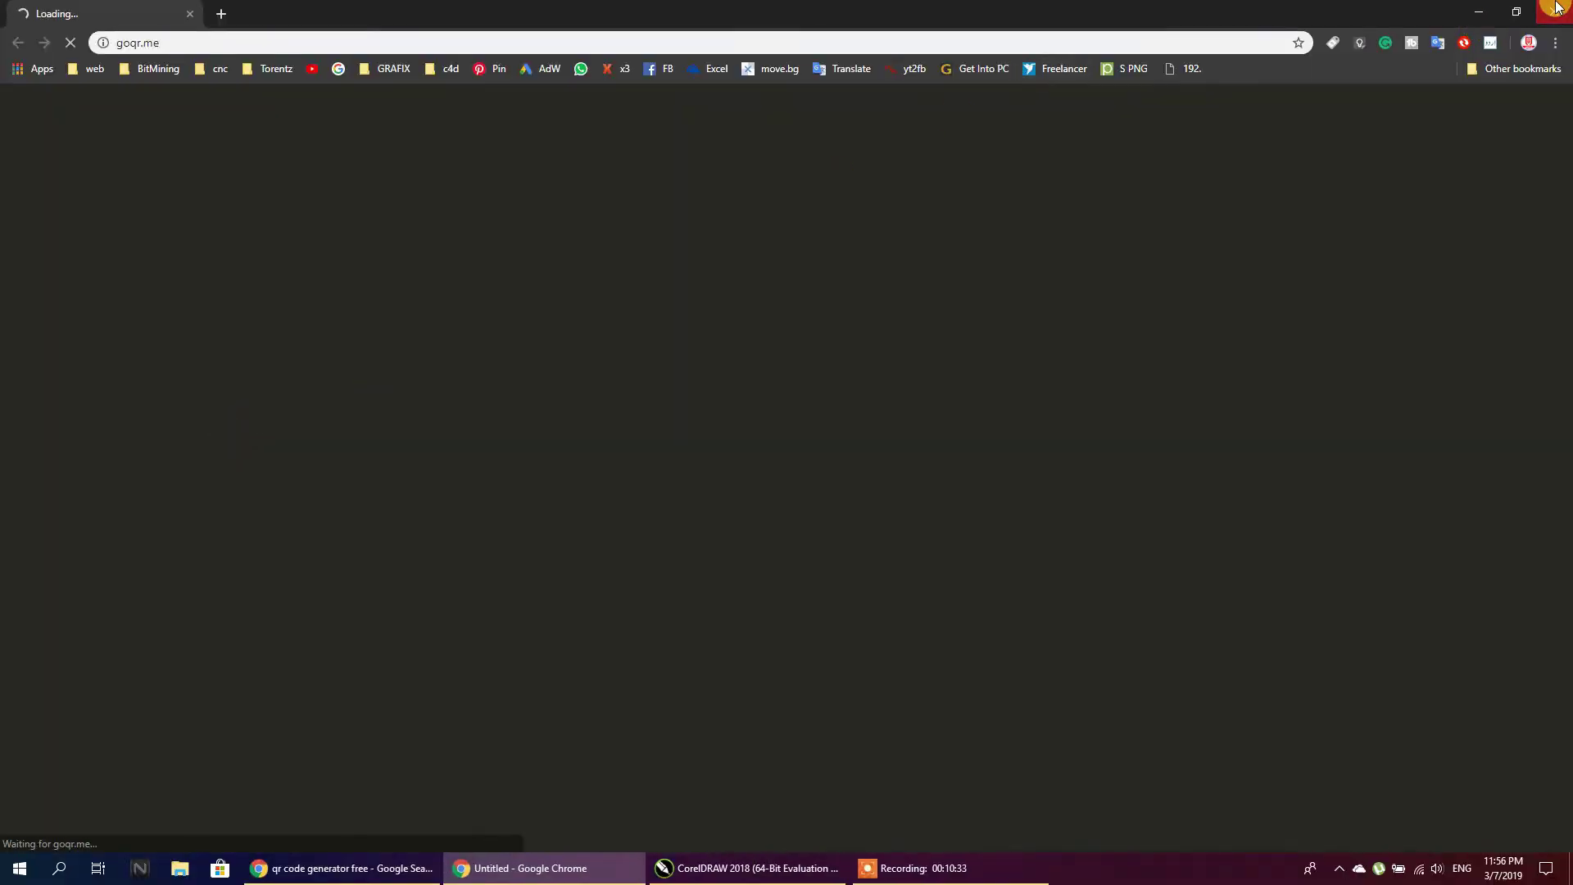
click(1554, 12)
click(551, 369)
right_click(313, 405)
click(336, 417)
click(1149, 22)
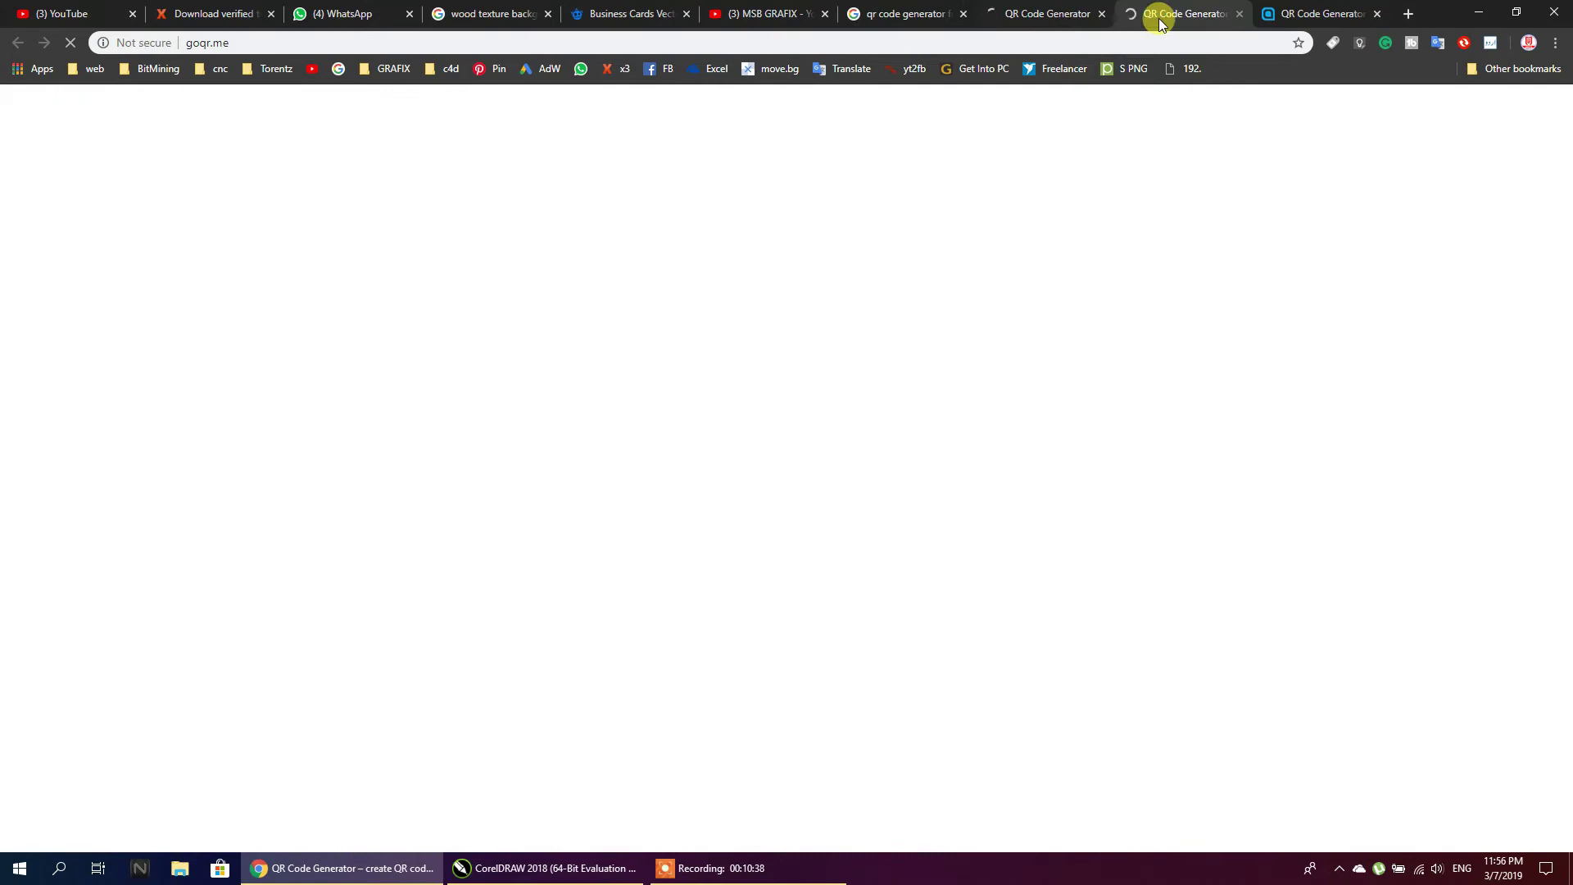
middle_click(1314, 17)
click(1194, 12)
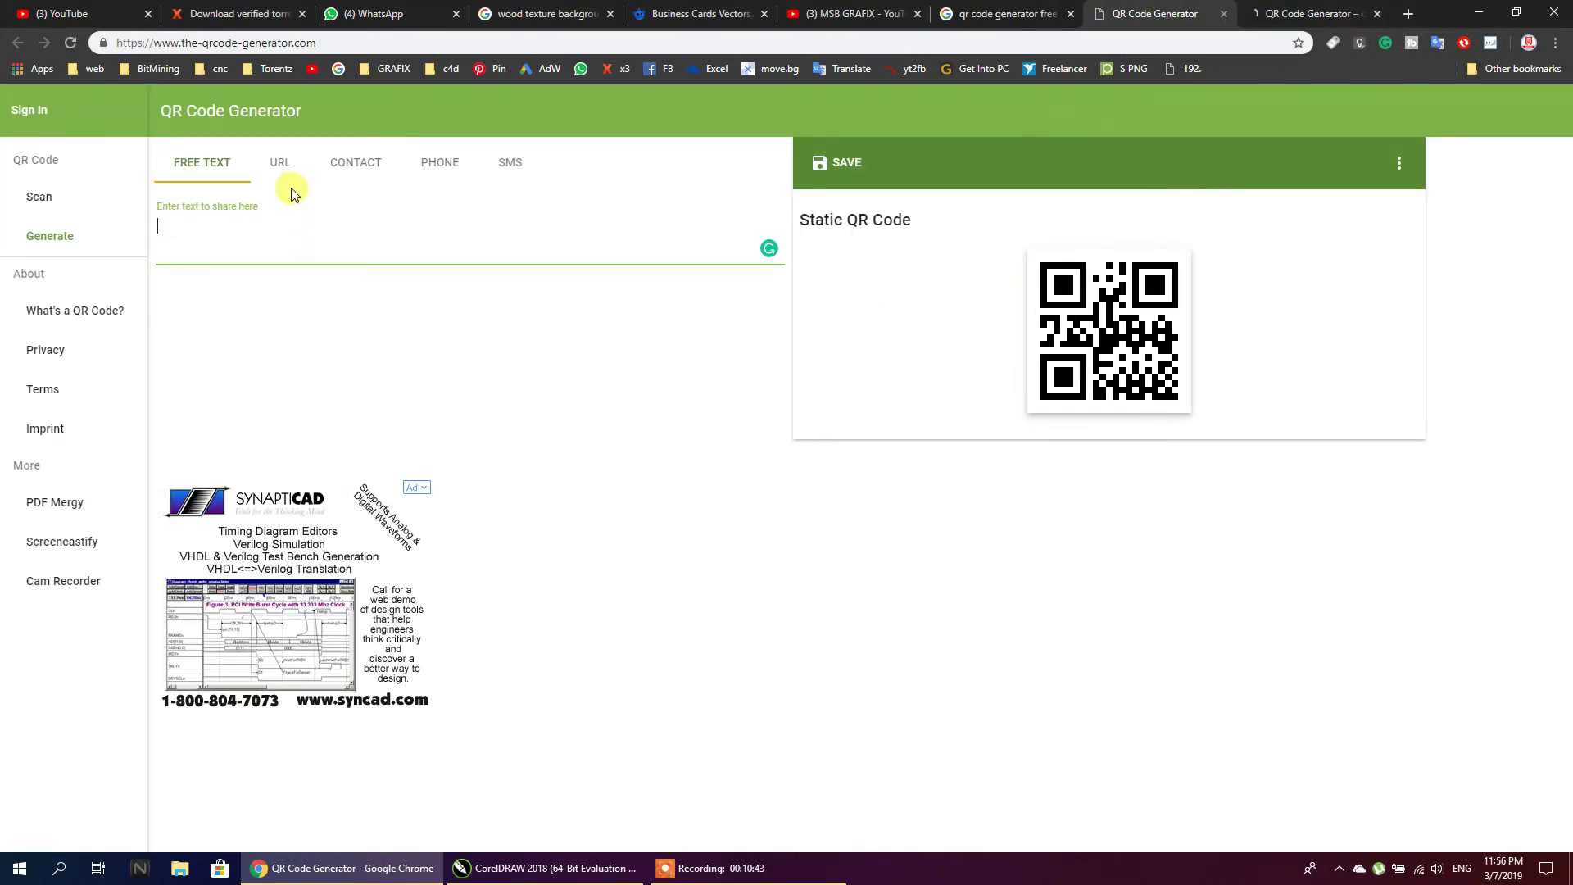
Paste the channel URL on the URL tab, copy the generated QR image, and return to CorelDRAW
click(283, 164)
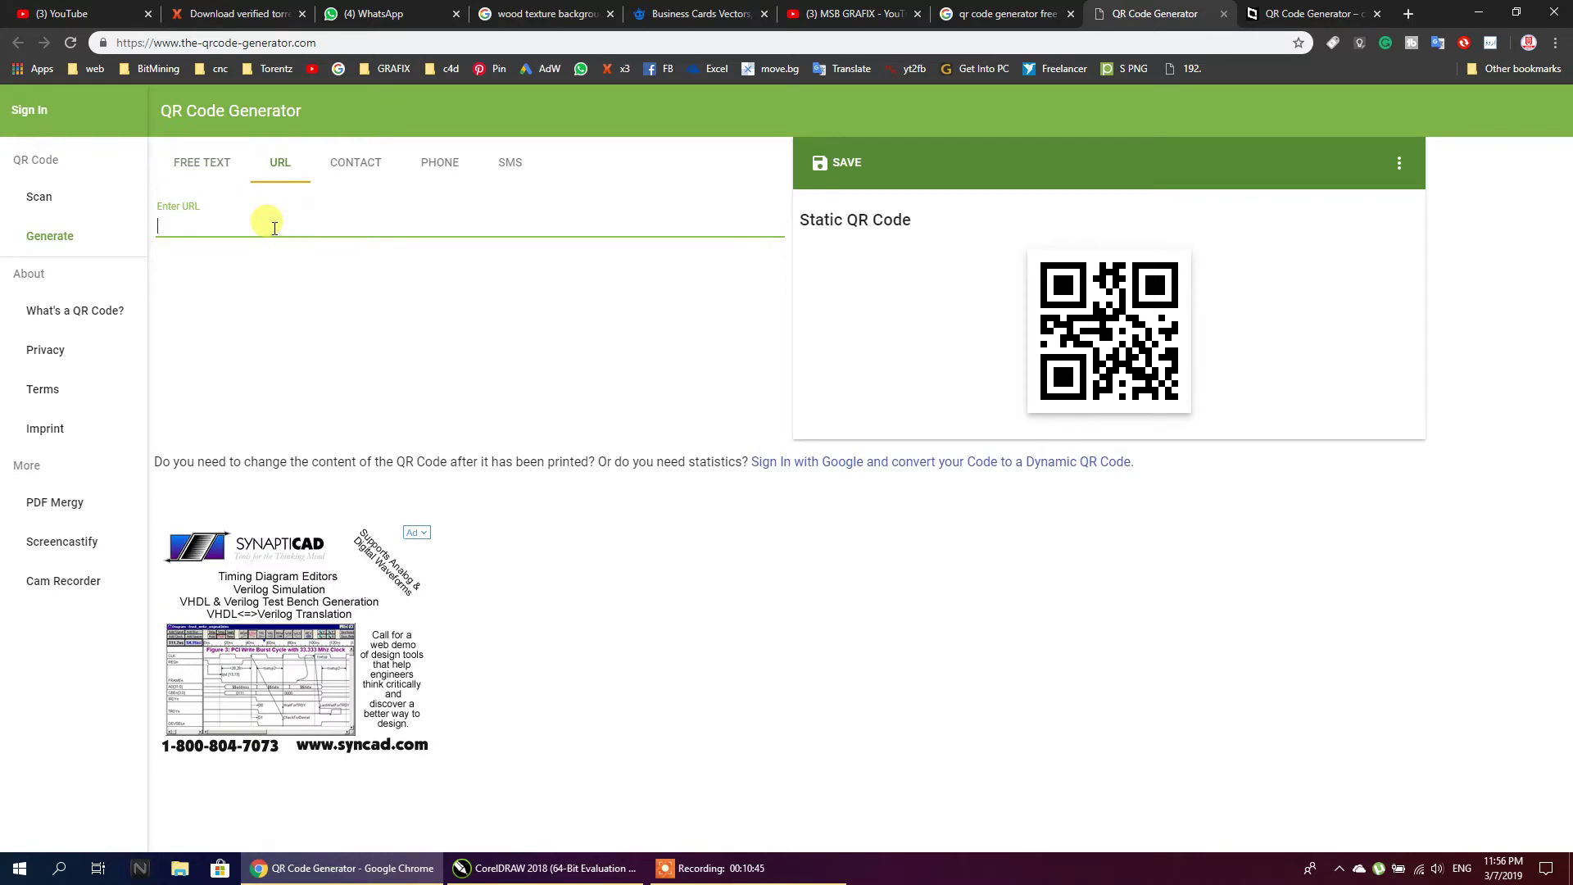
key(ctrl+v)
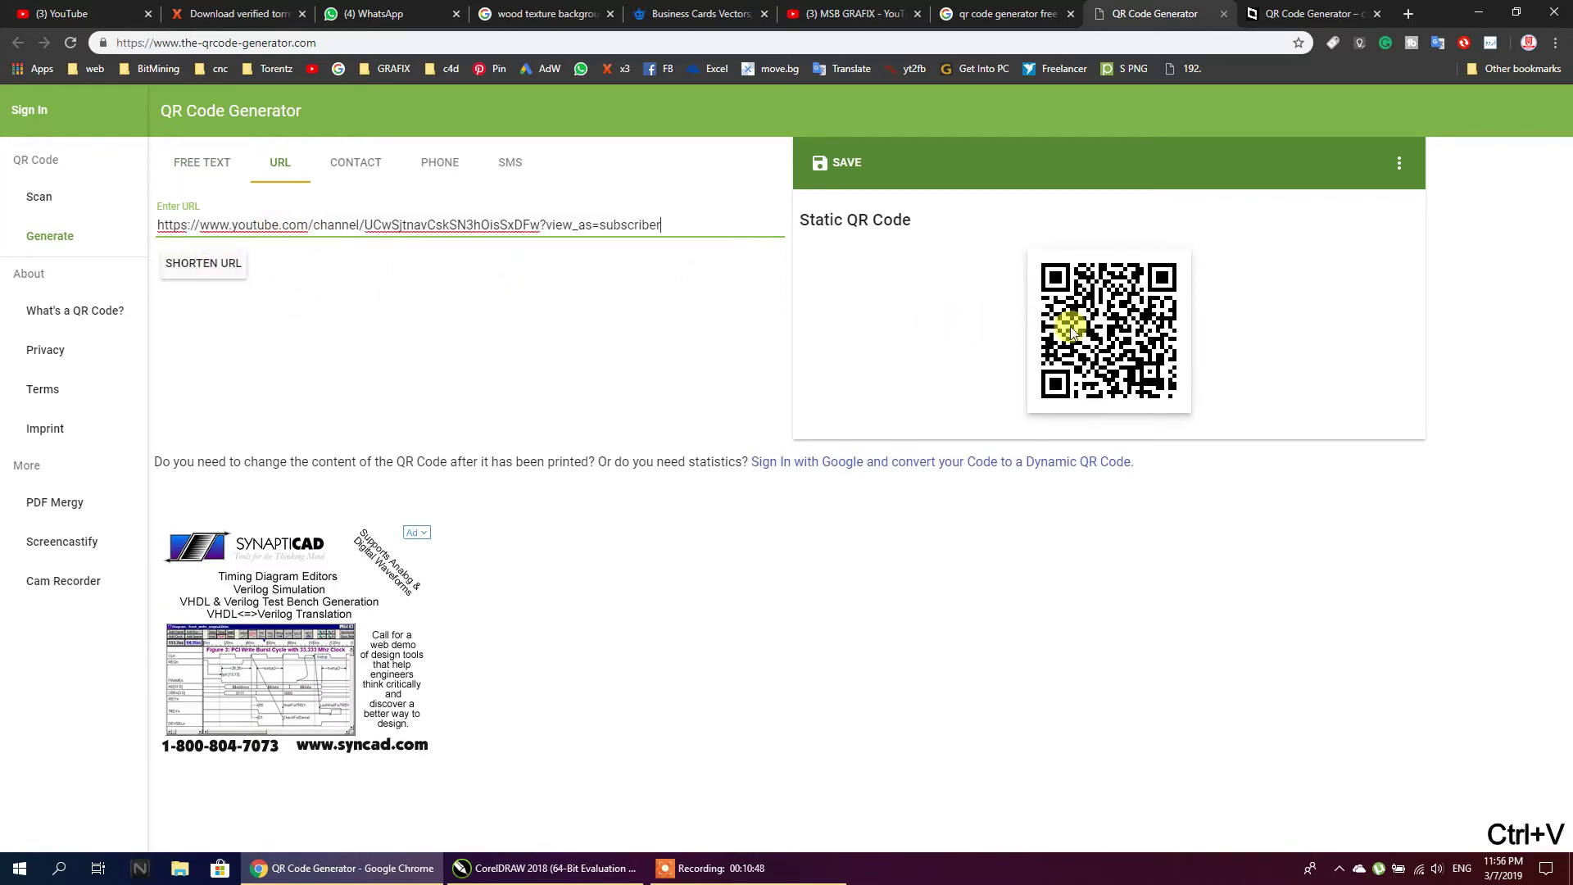
right_click(1086, 325)
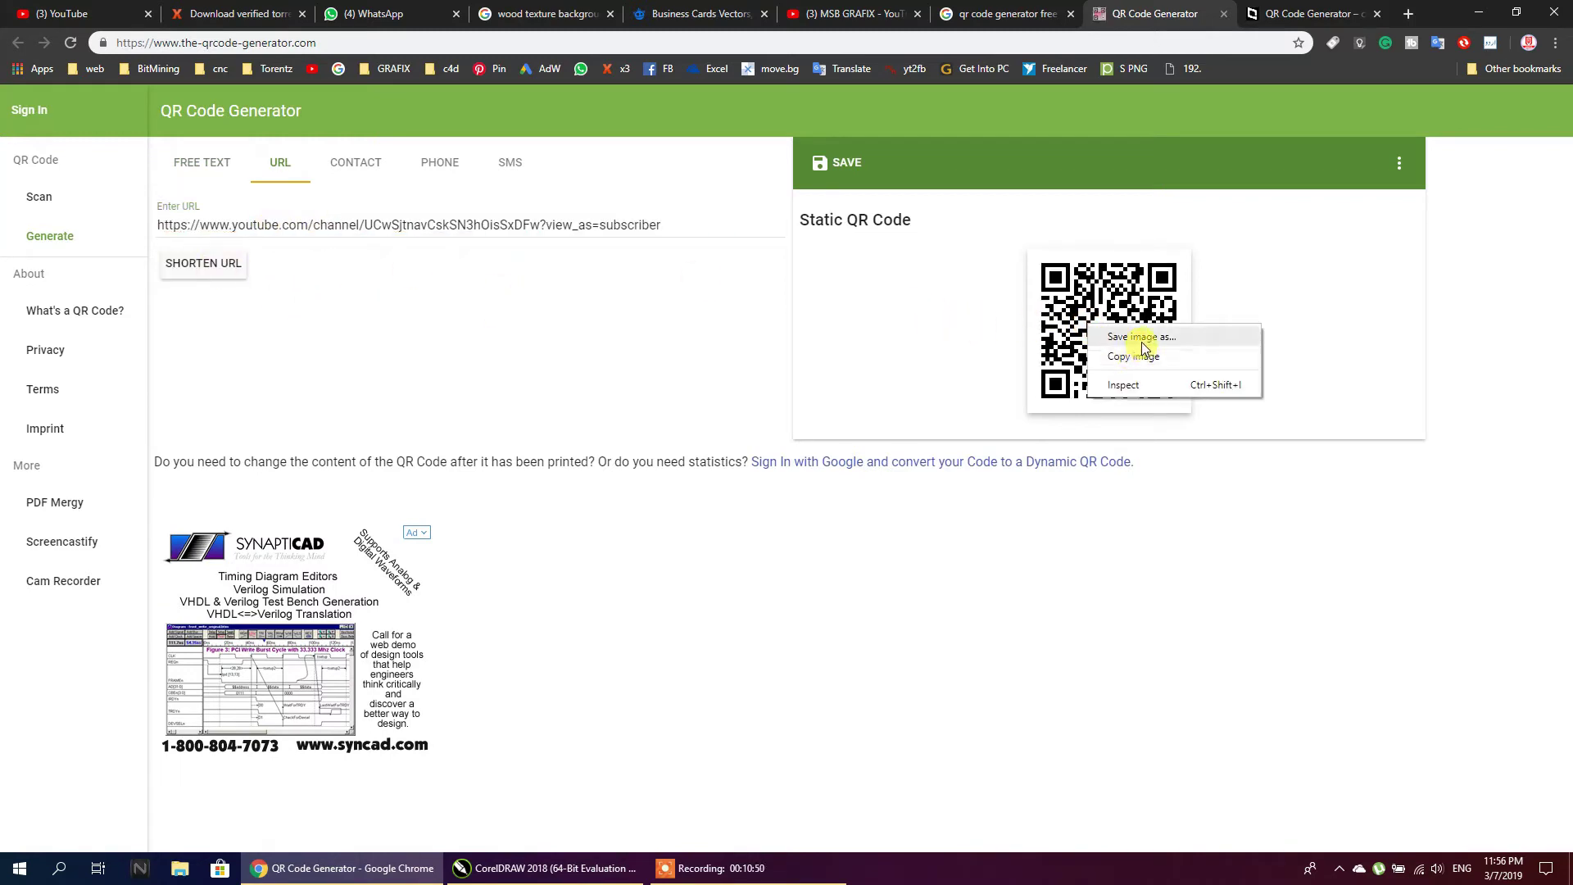
click(1136, 355)
click(596, 869)
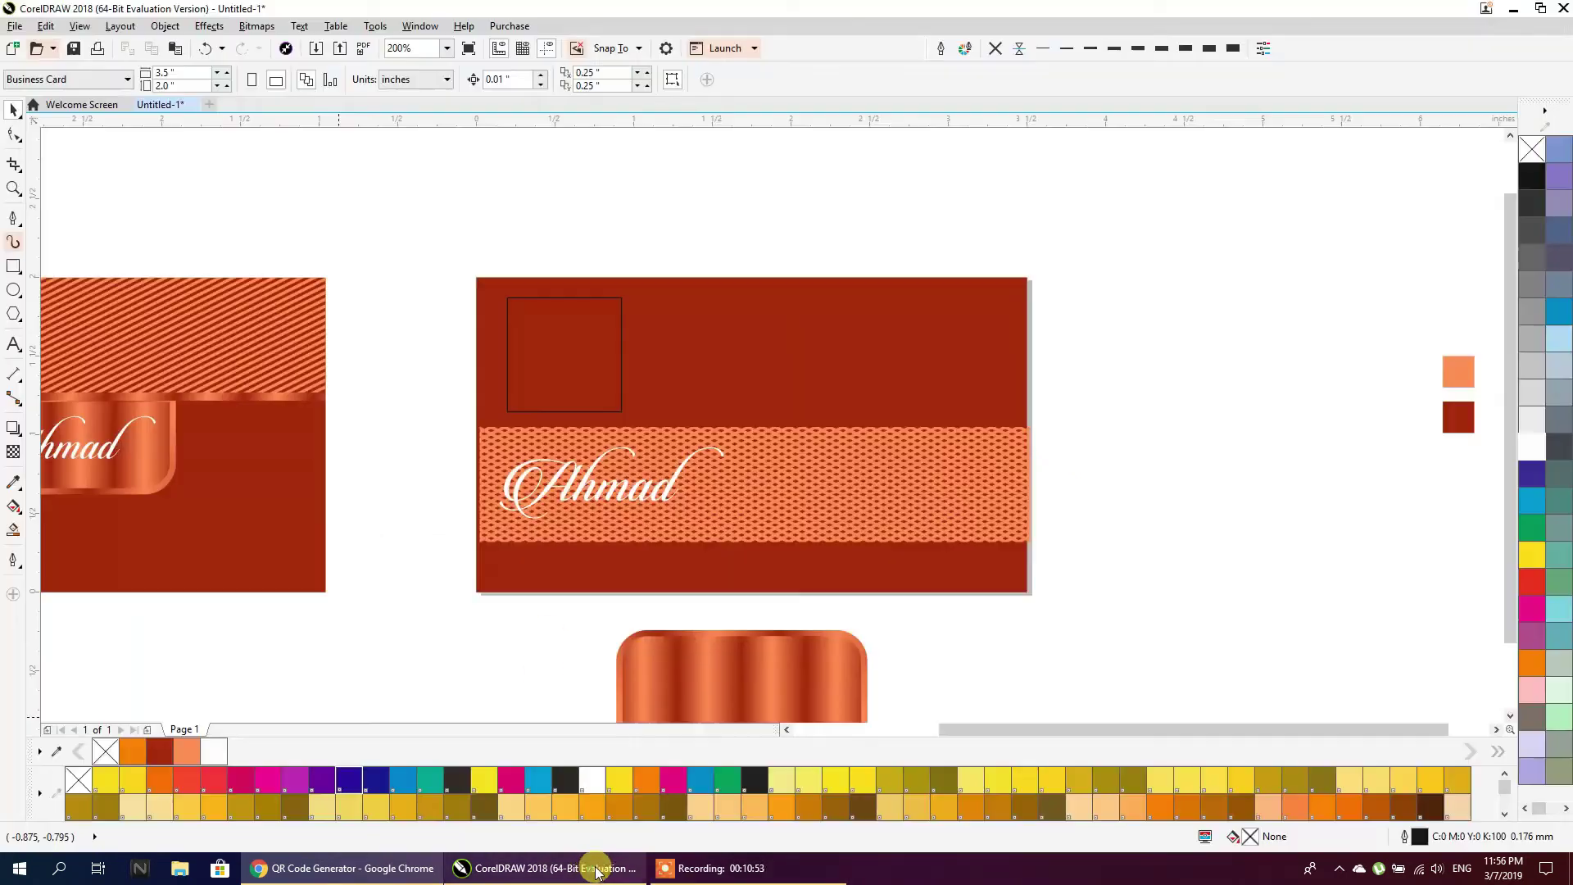
Paste the QR code, scale it to about 0.73 inches and centre it on the small square
key(ctrl+v)
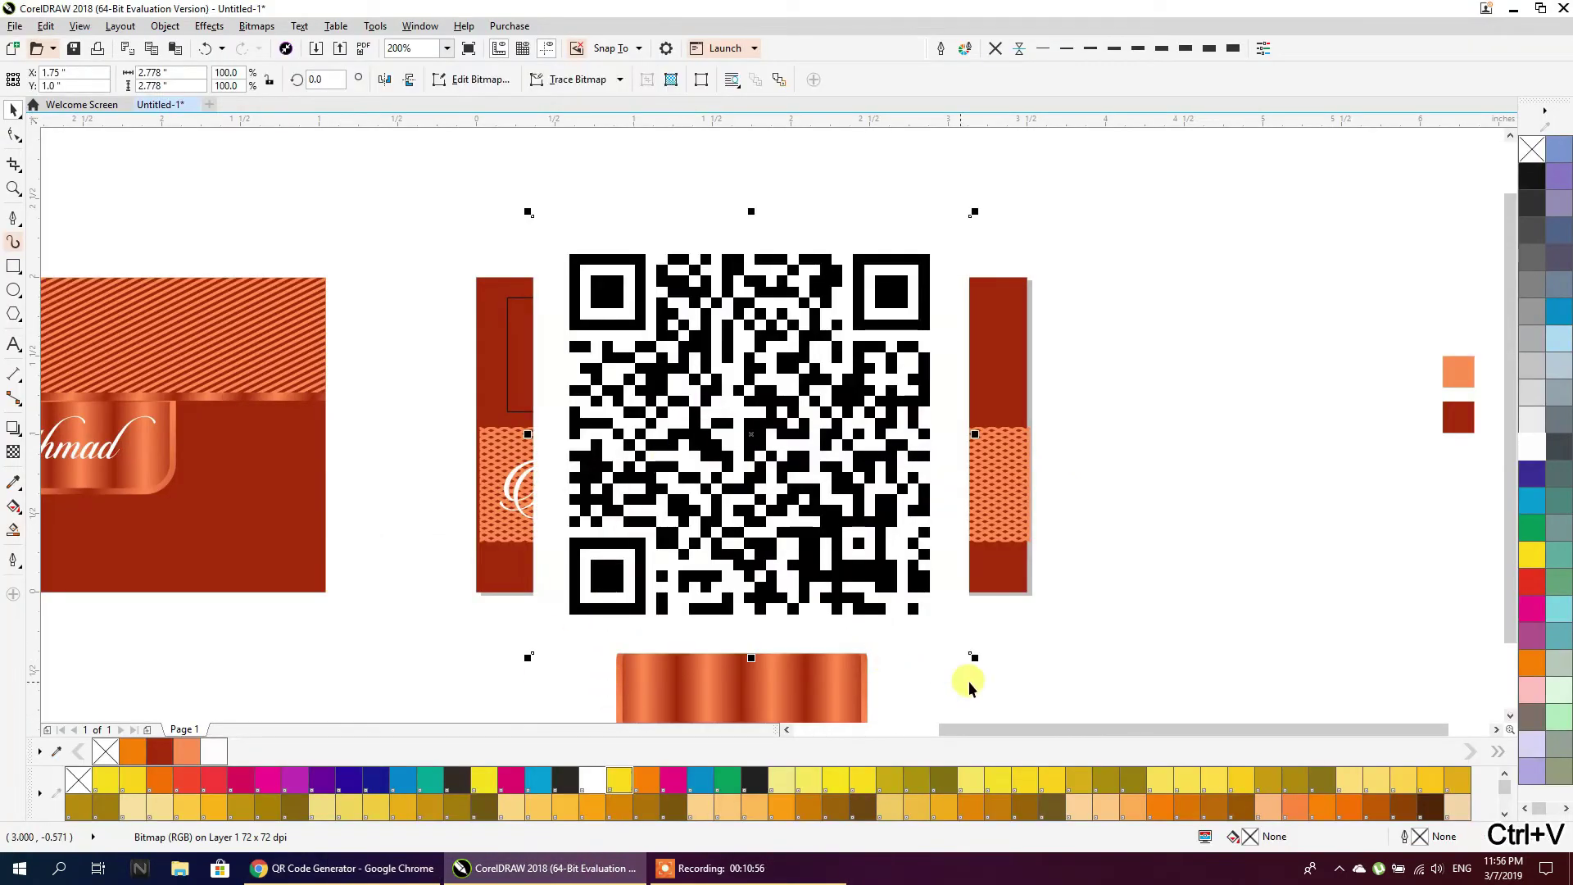
drag(972, 658, 648, 330)
drag(626, 266, 765, 194)
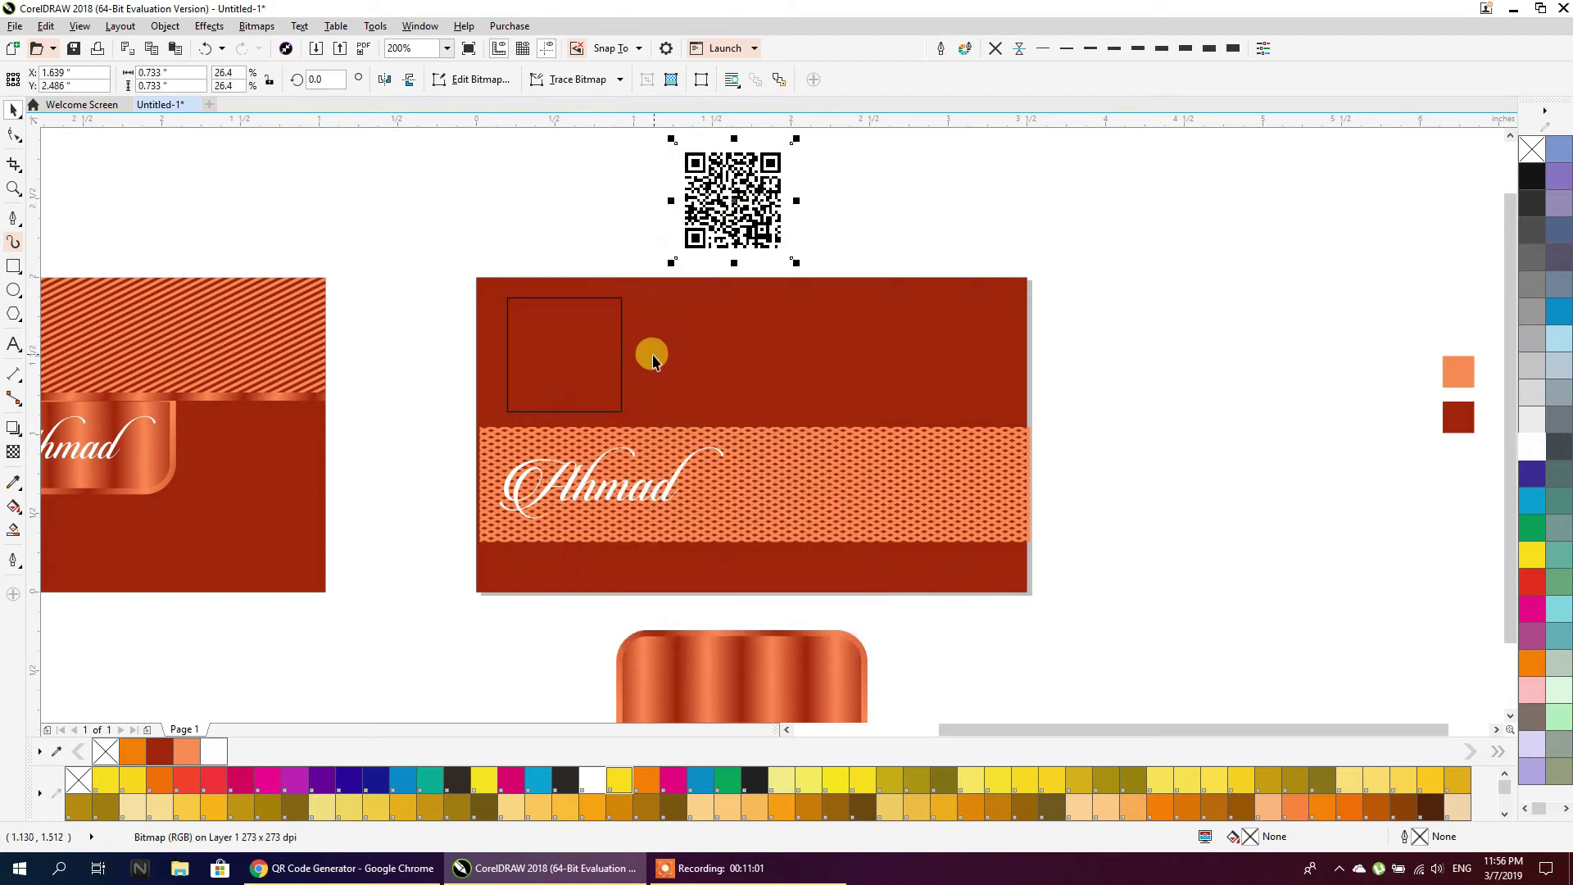
shift+click(611, 353)
key(c)
key(e)
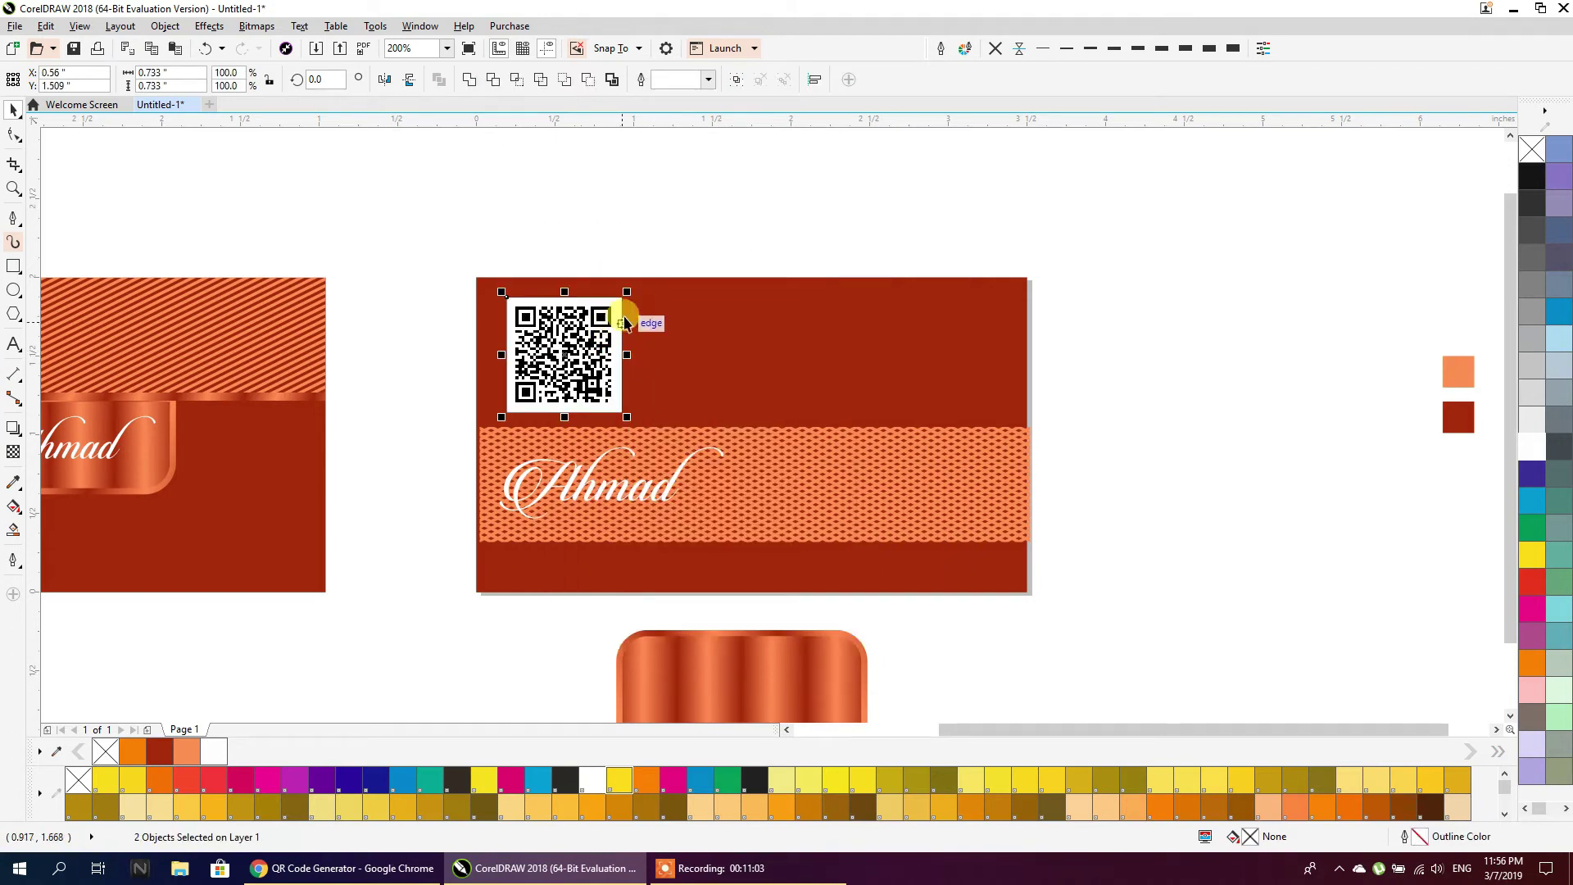
click(617, 232)
PowerClip the QR code inside the card's small square
scroll(567, 357, up, 2)
click(566, 358)
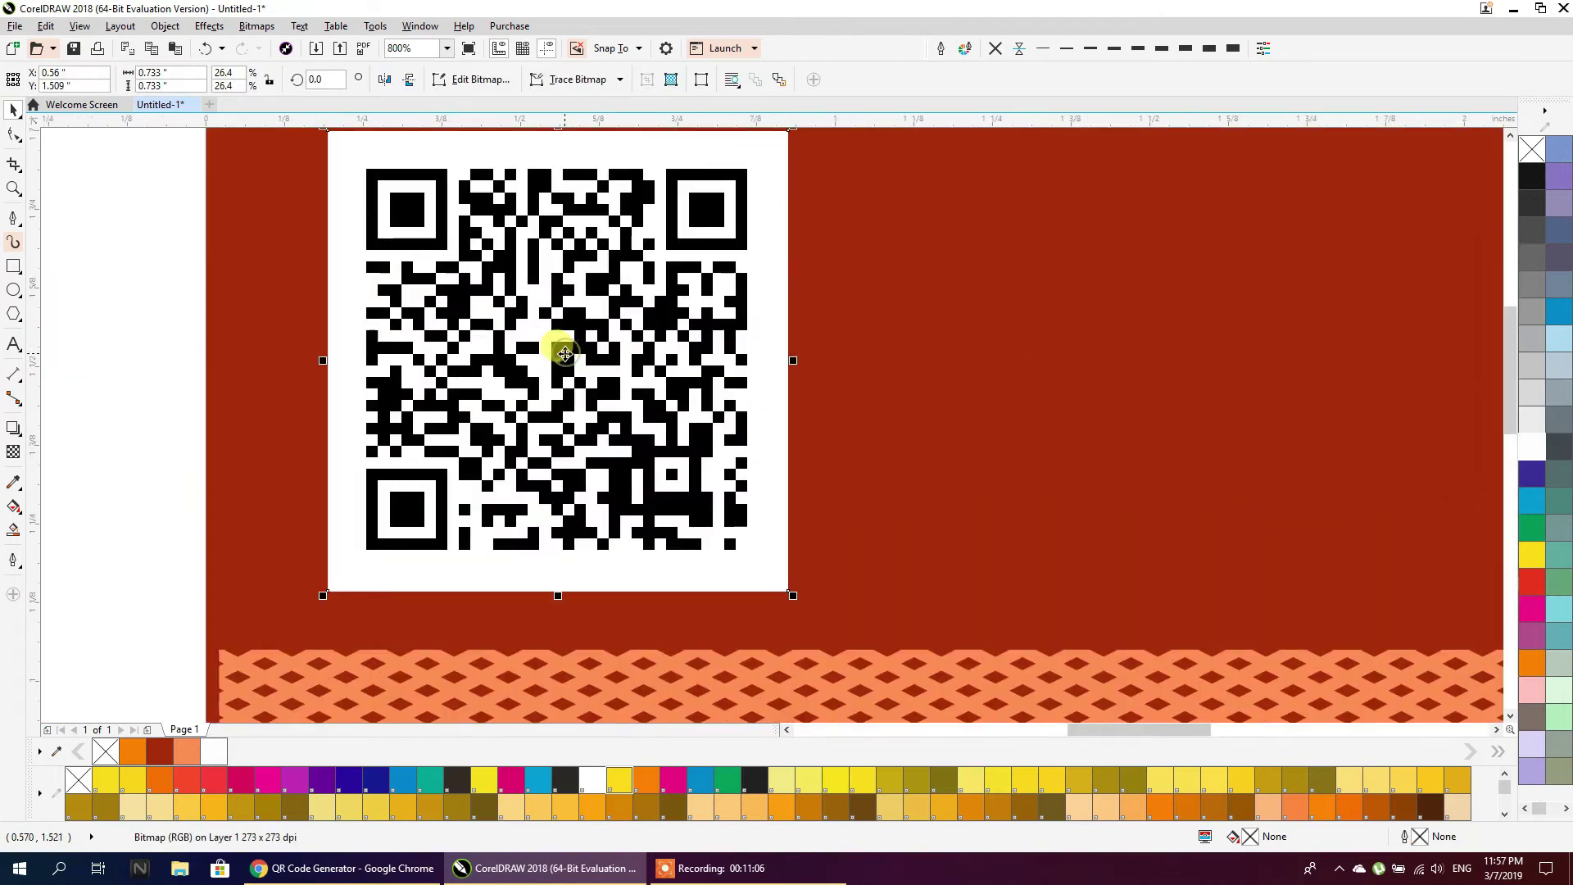
scroll(565, 358, down, 1)
drag(572, 333, 233, 297)
right_click(233, 296)
click(281, 460)
click(516, 302)
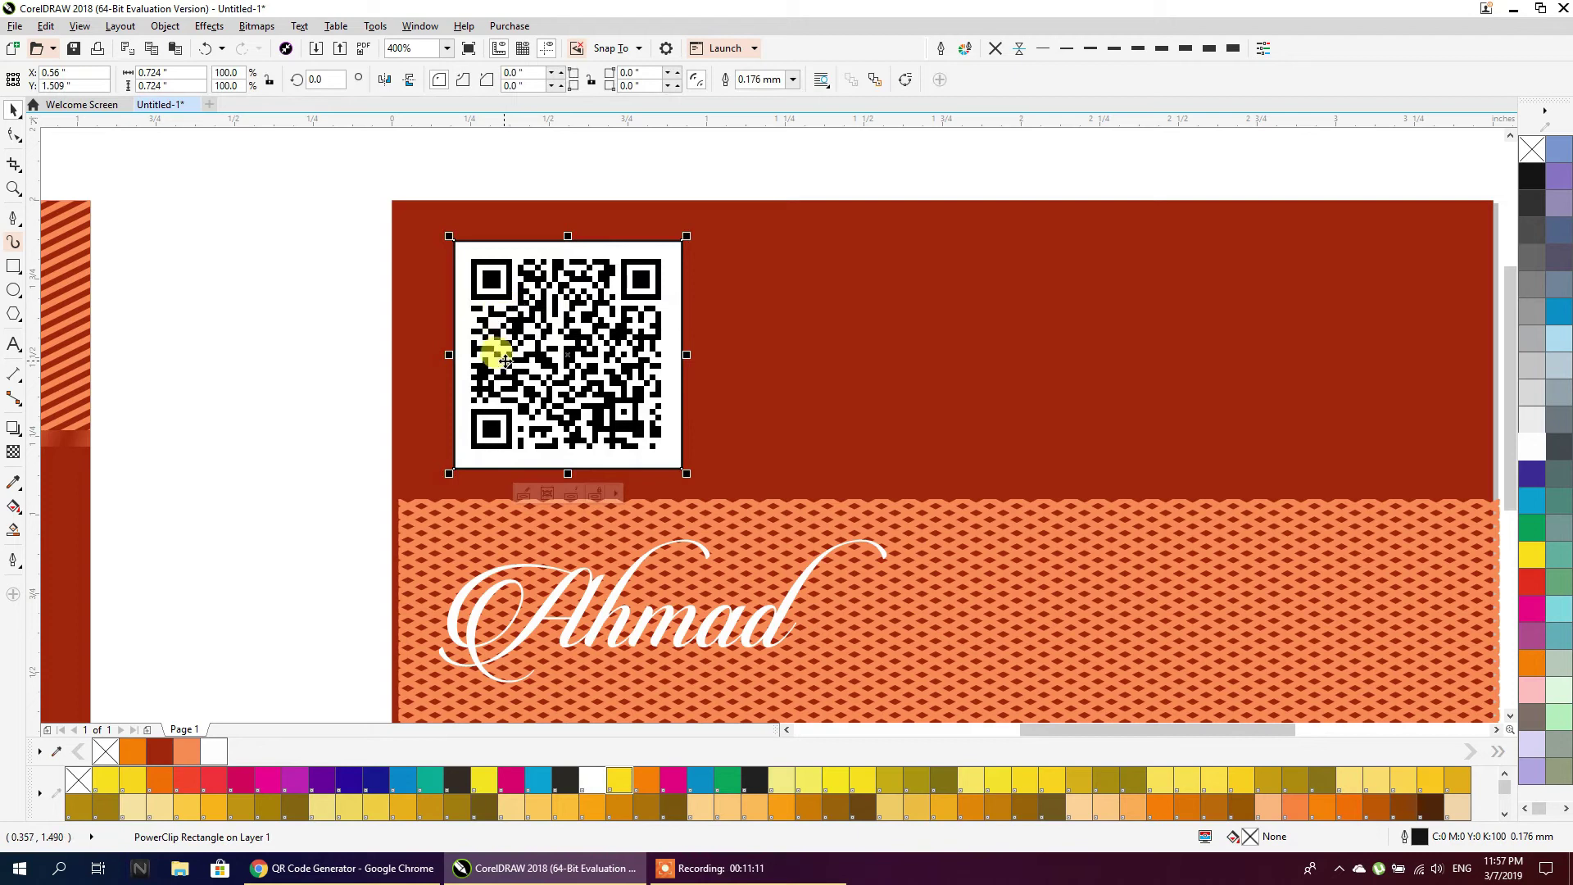
Round the square's corners, rotate it 45° and shrink the diamond to 0.82 inches
click(16, 135)
drag(456, 237, 449, 247)
click(15, 109)
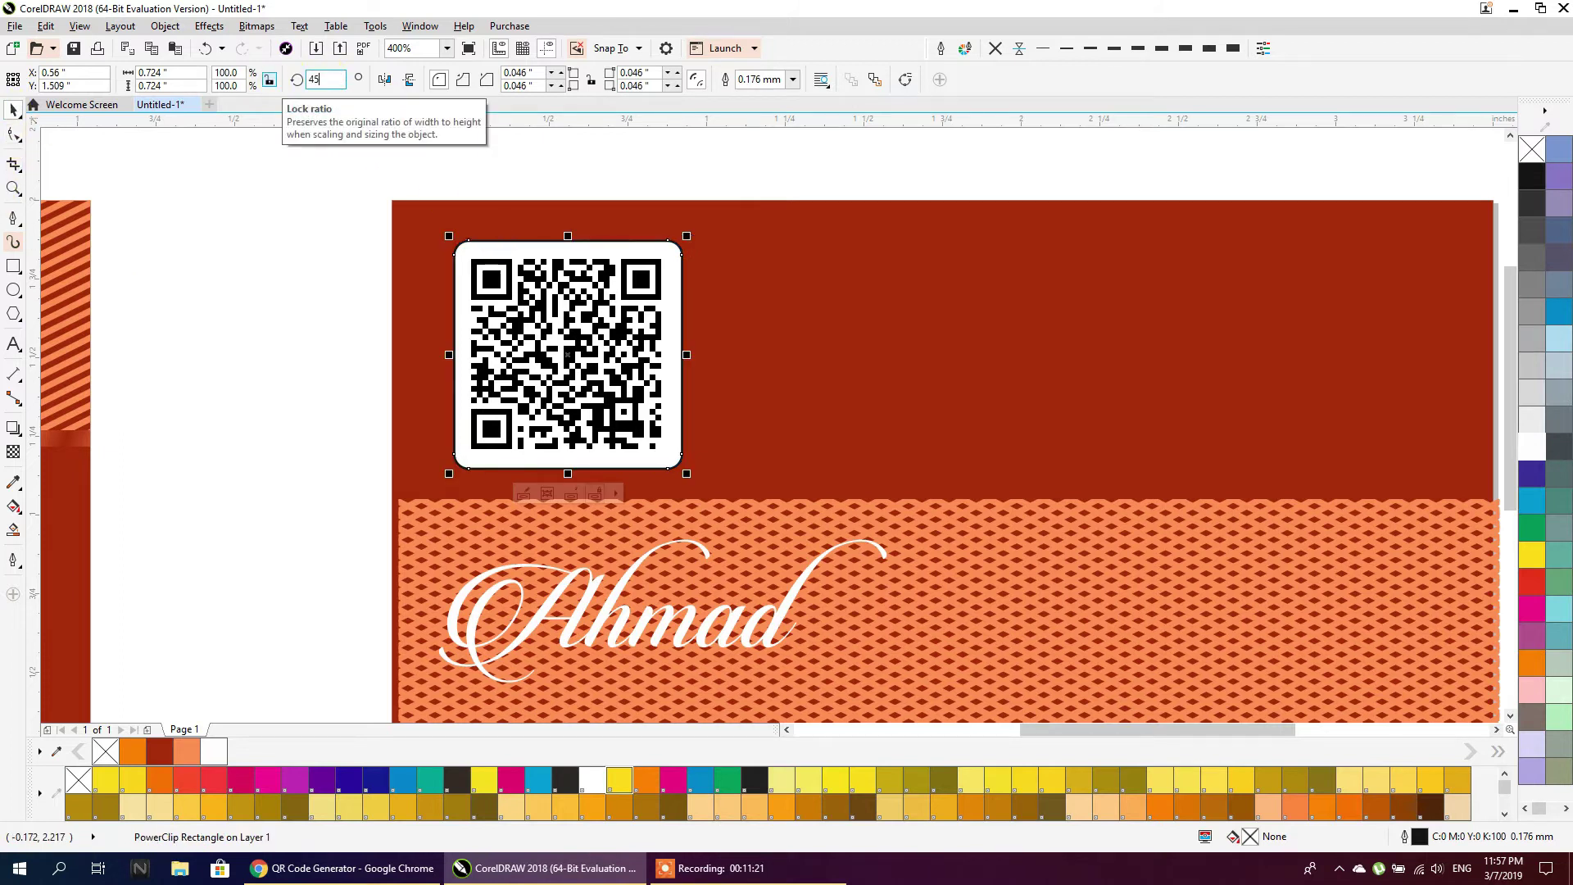
text(45)
key(Return)
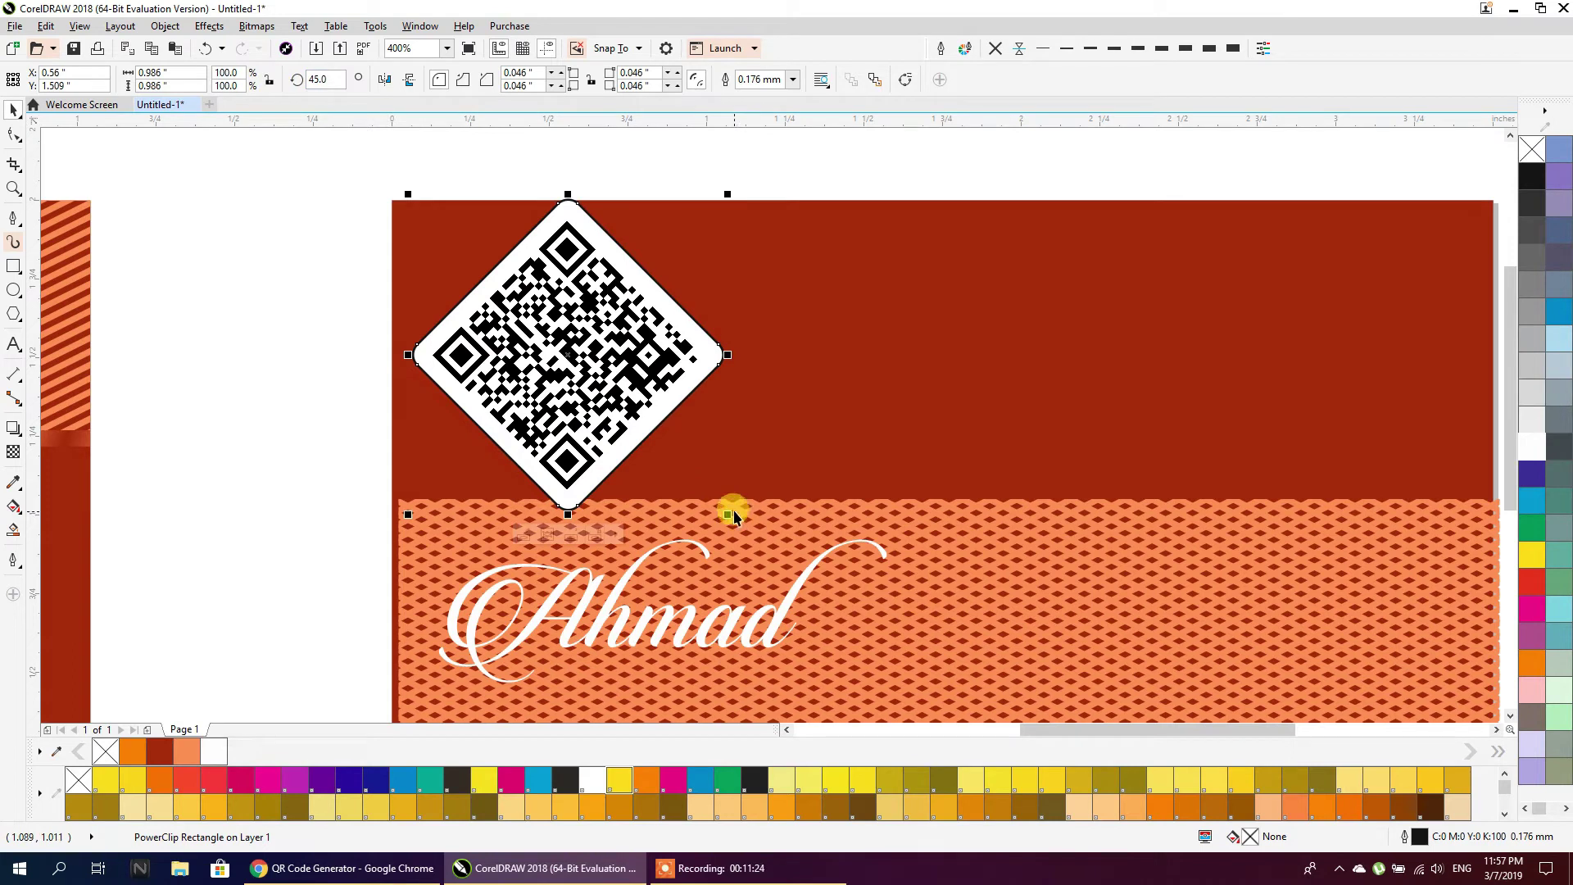
drag(728, 515, 692, 459)
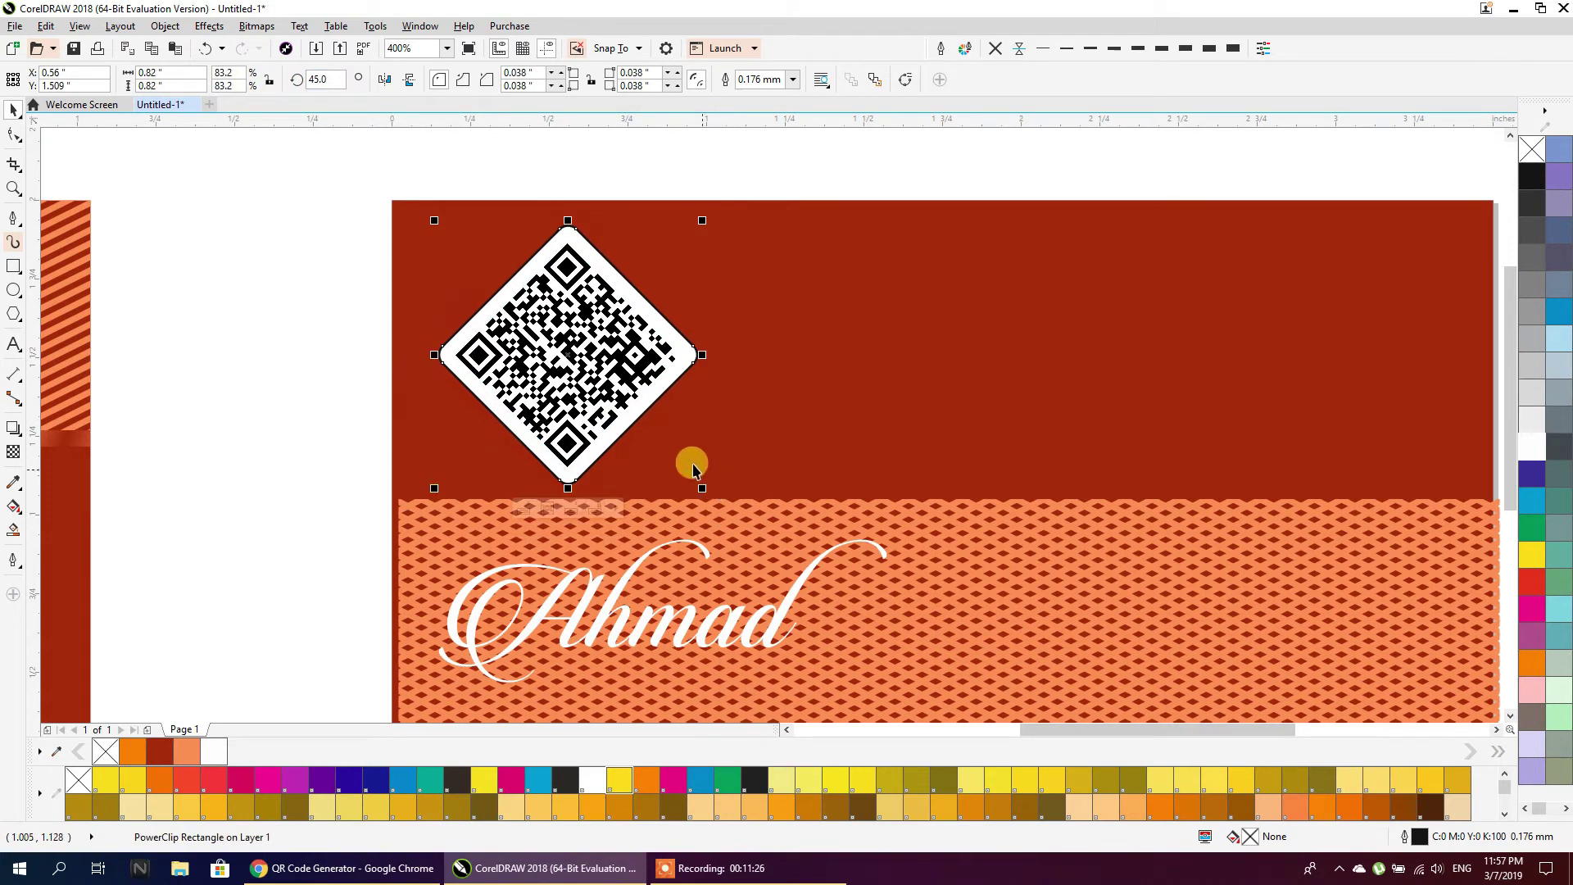
drag(631, 404, 644, 404)
click(579, 399)
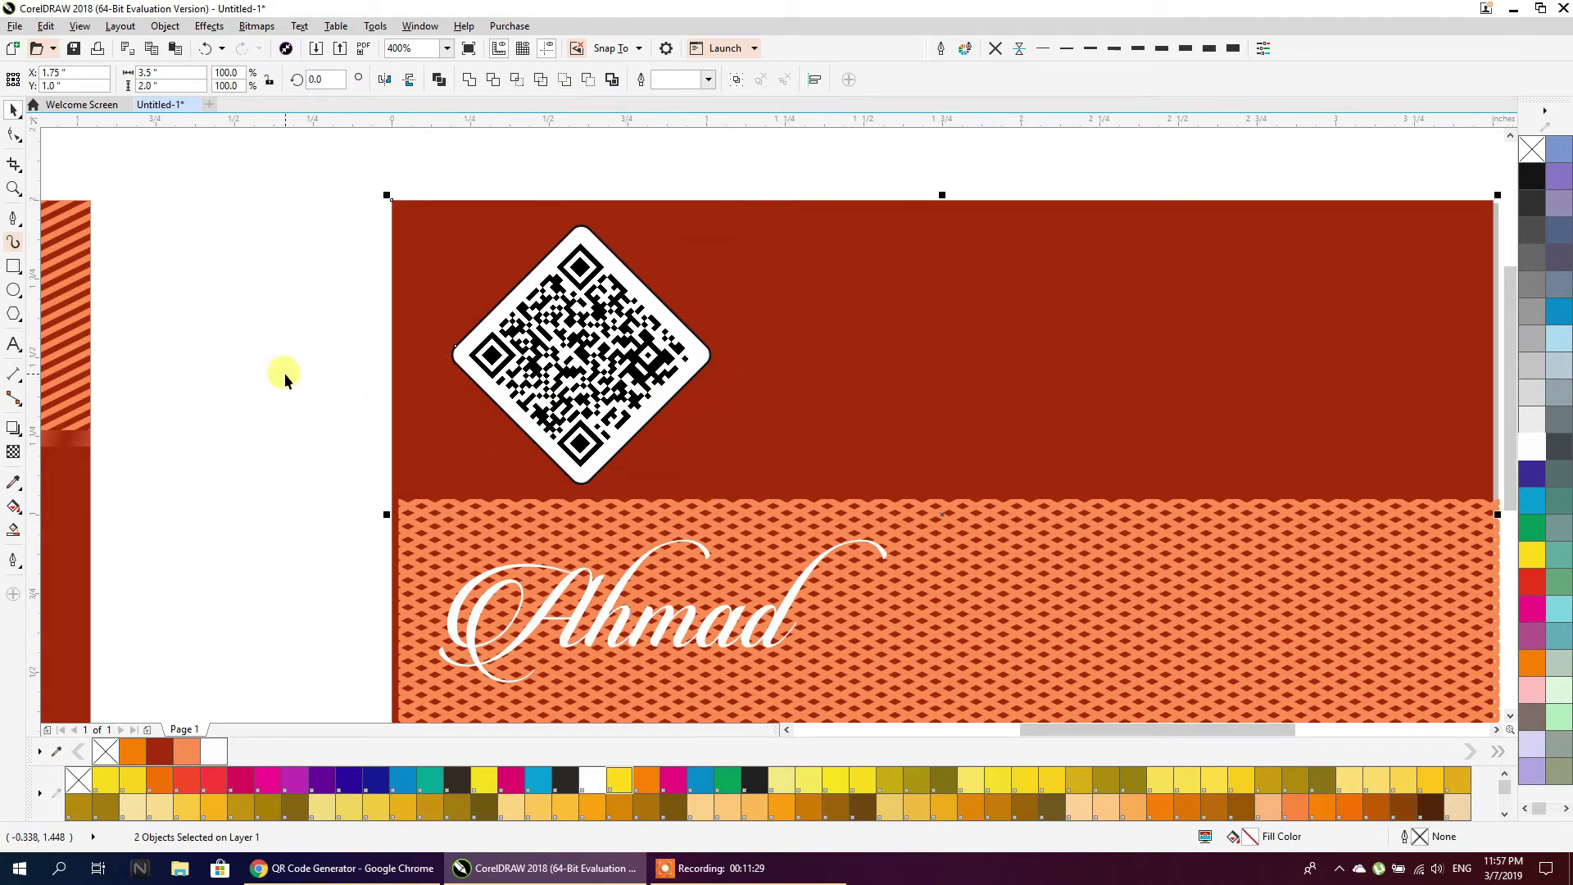
Stretch the QR diamond sideways and remove the QR code from its frame
click(283, 372)
scroll(283, 372, down, 2)
scroll(603, 362, up, 2)
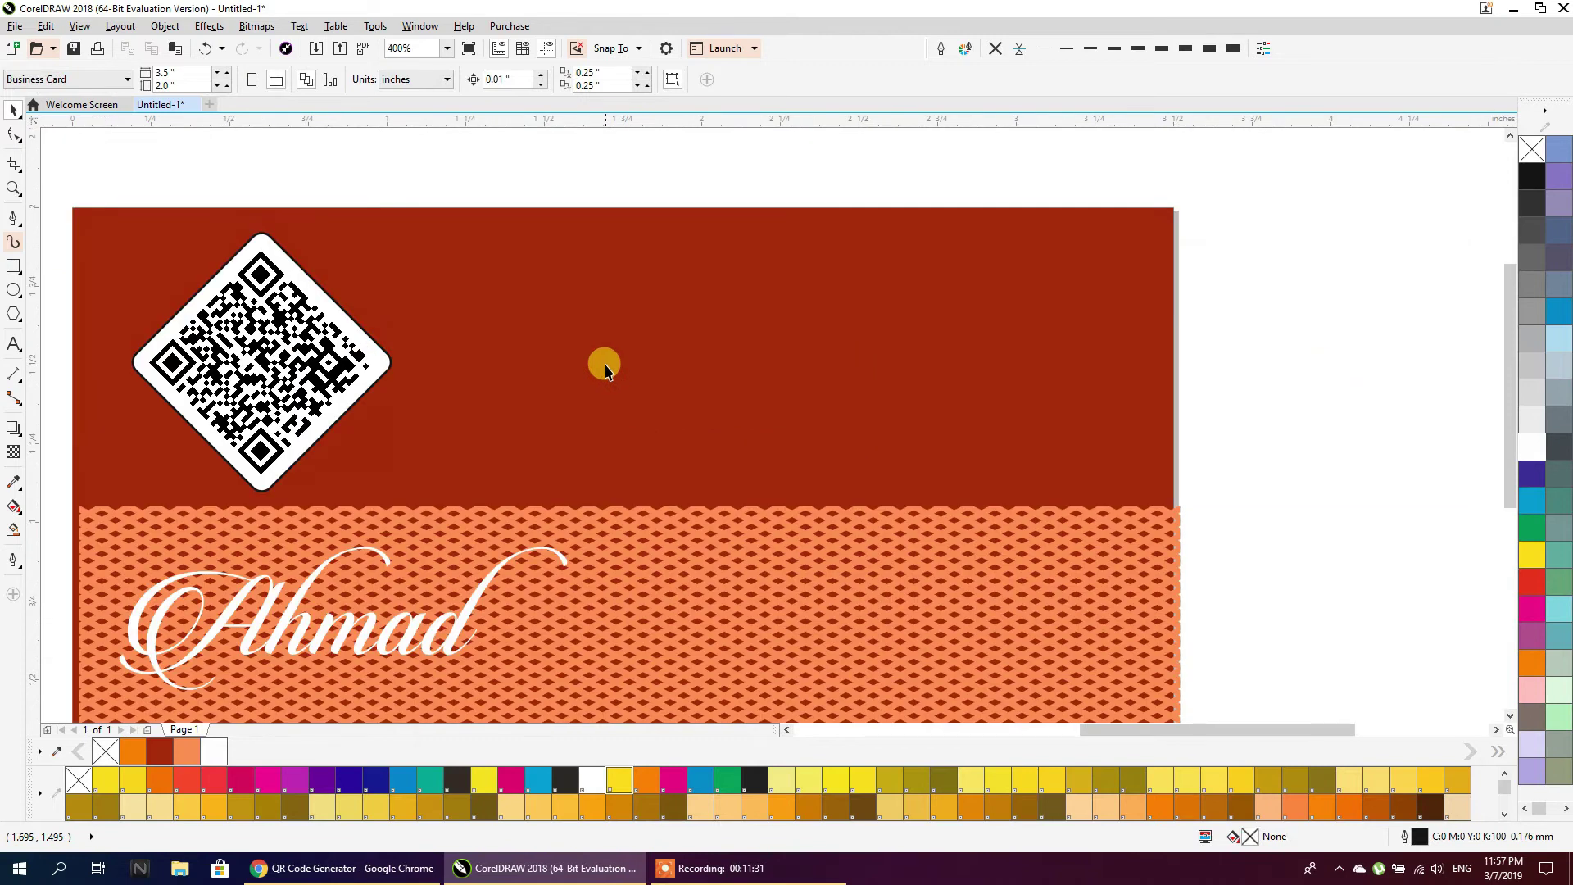
click(365, 364)
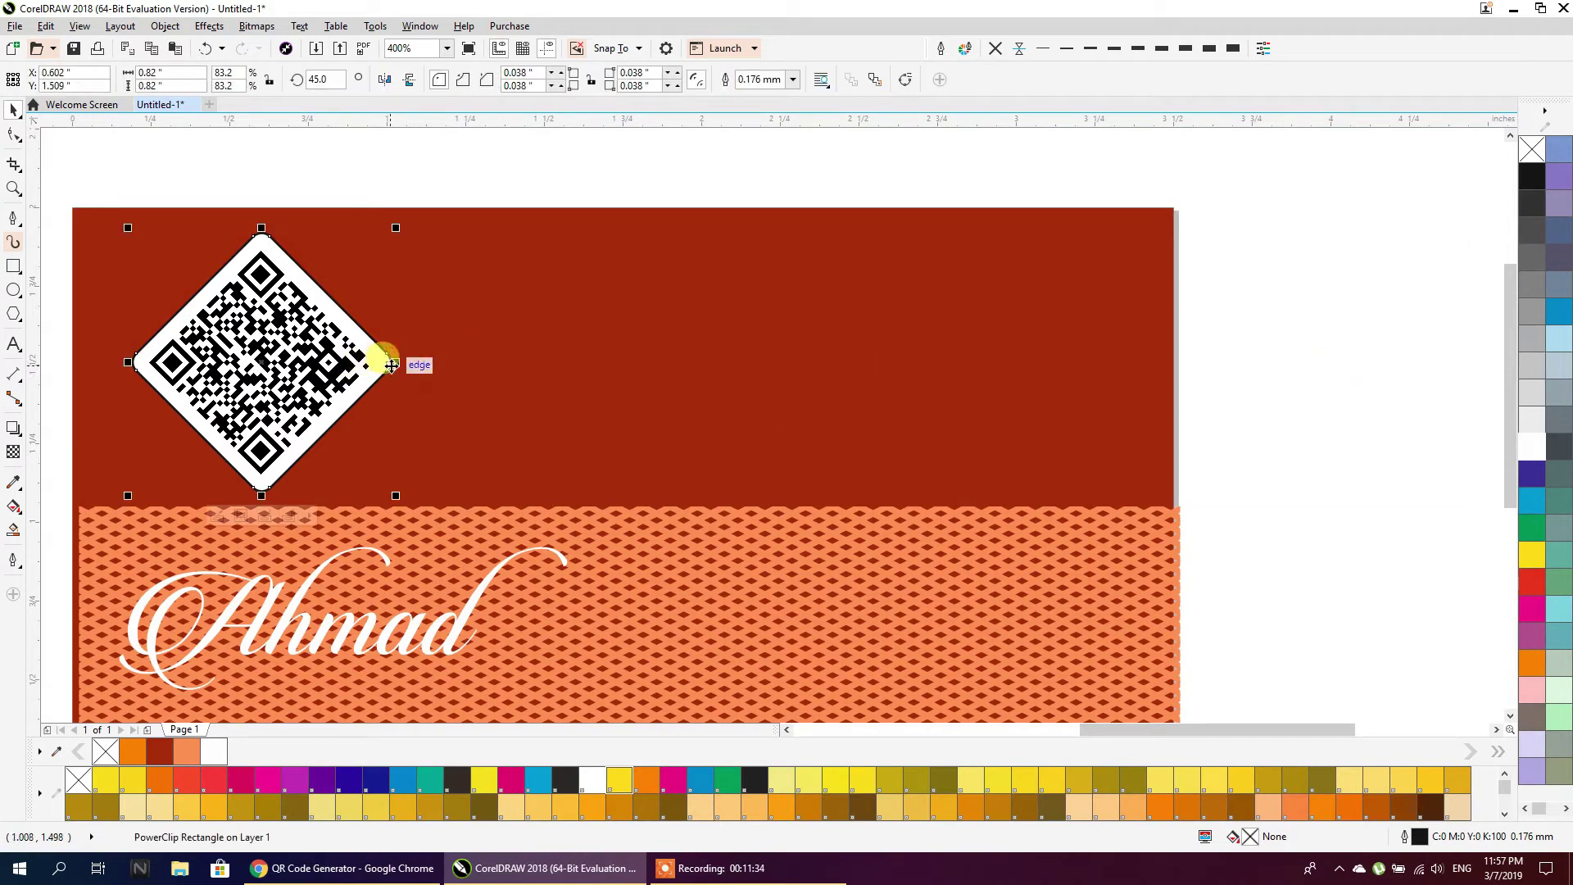
mouse_move(399, 361)
mouse_down()
mouse_move(443, 370)
mouse_move(419, 366)
mouse_up()
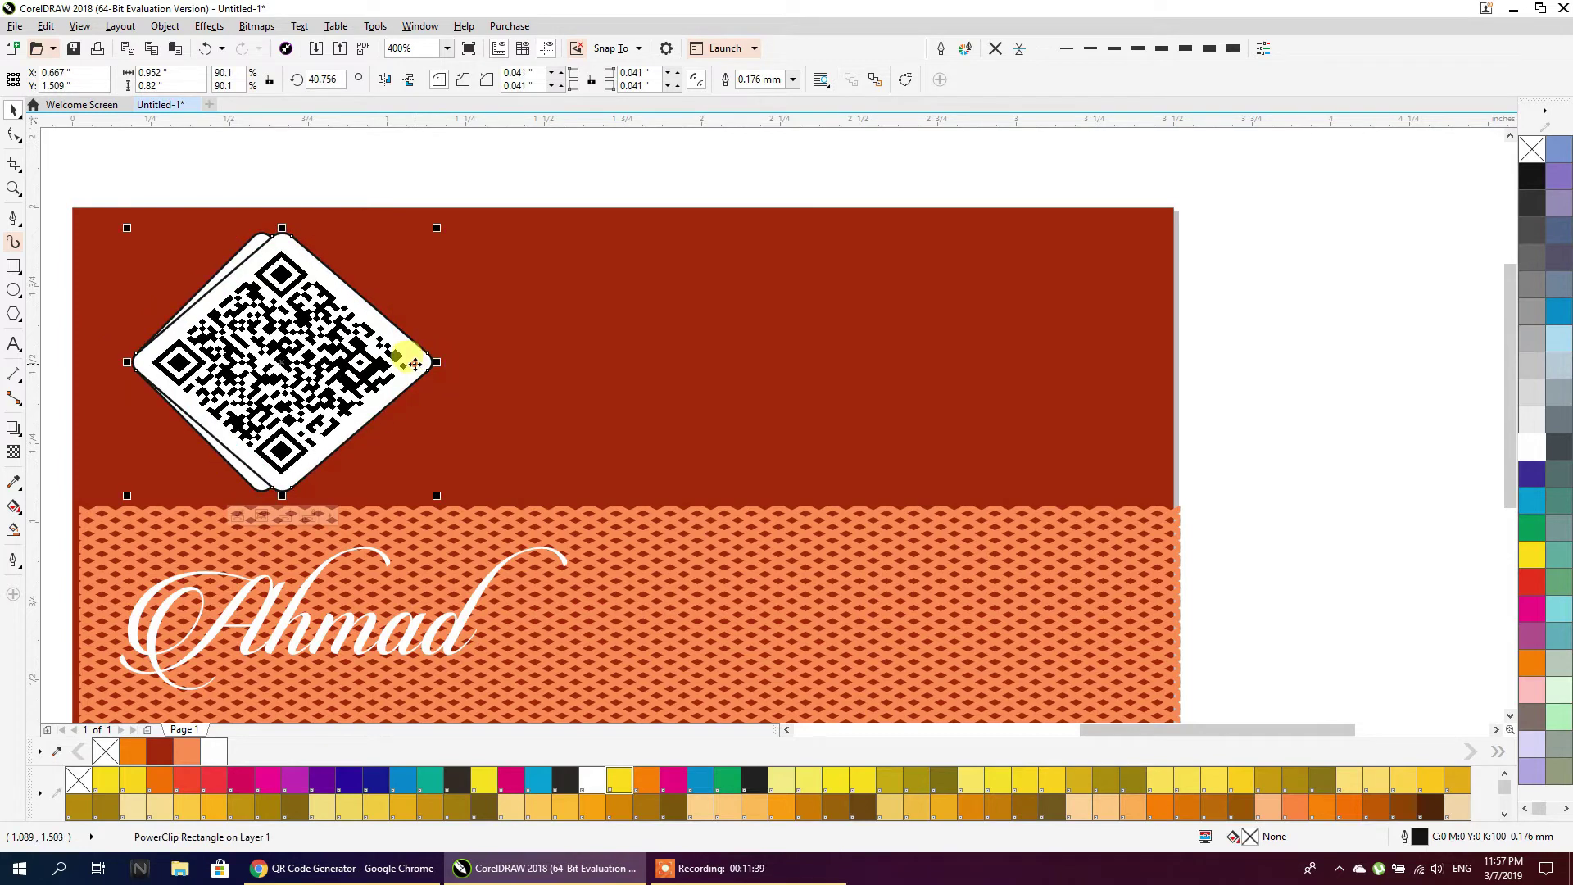
right_click(414, 364)
mouse_move(519, 355)
click(643, 396)
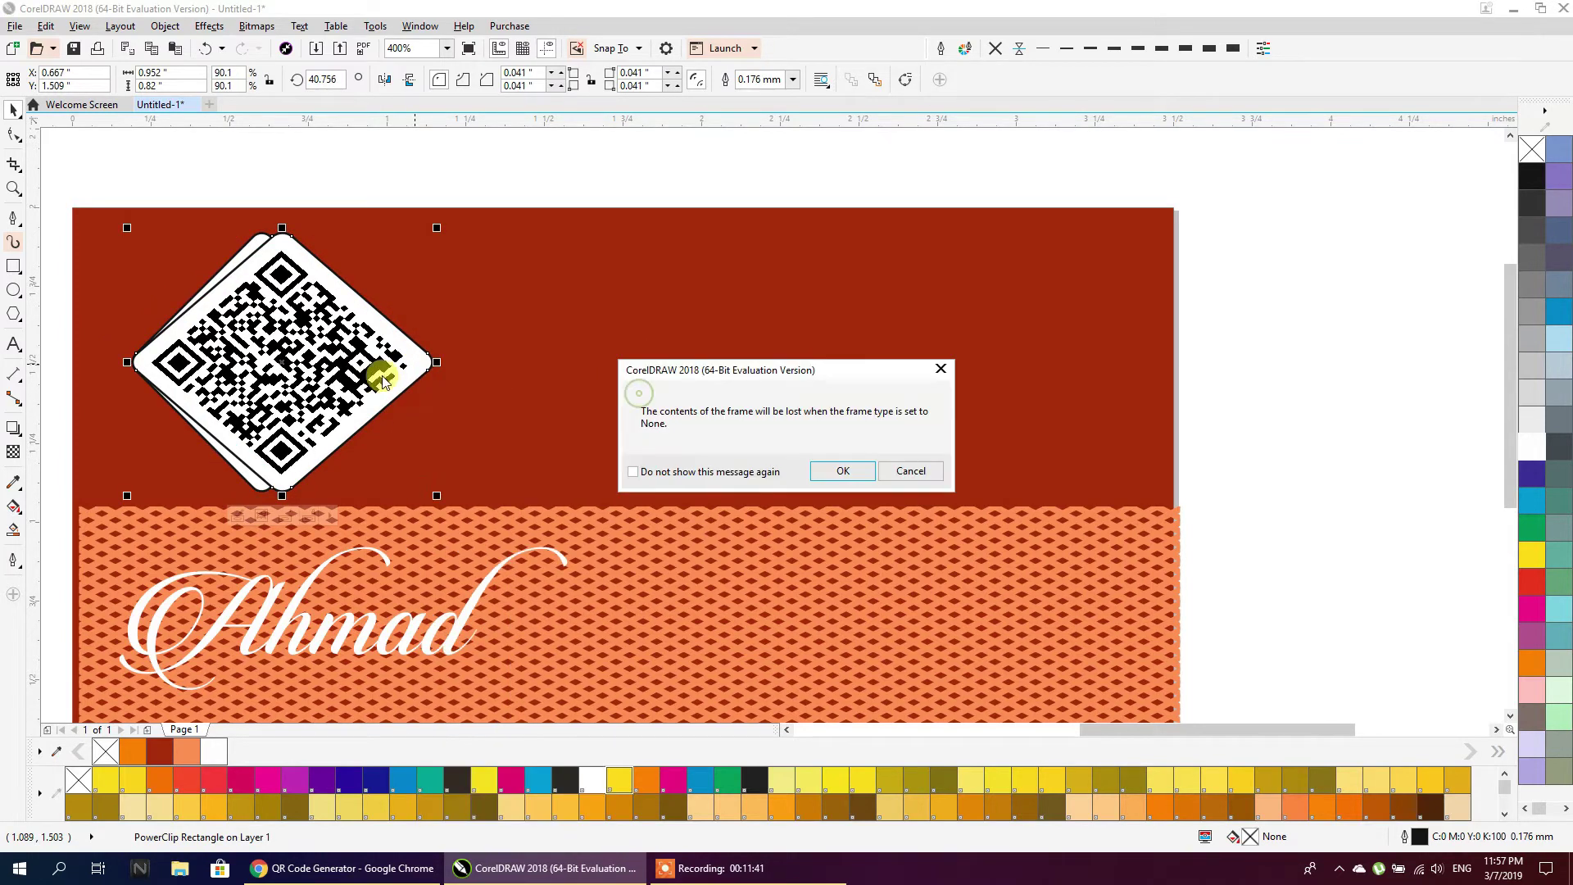
click(834, 467)
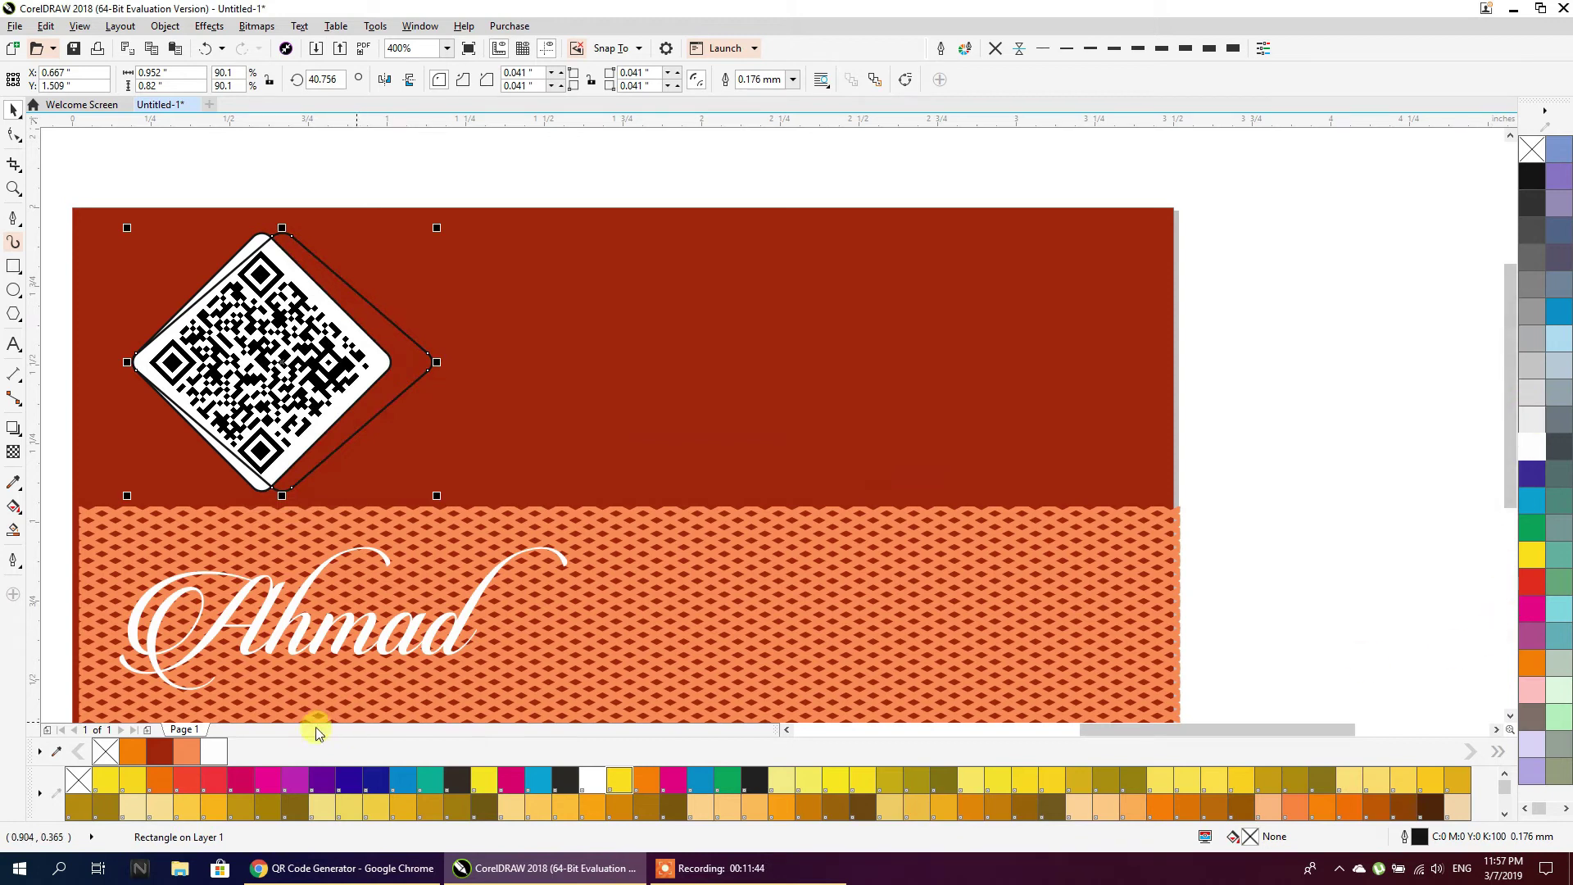
Fill the diamond rectangle peach, centre it over the QR code and send it behind
click(195, 755)
shift+click(213, 452)
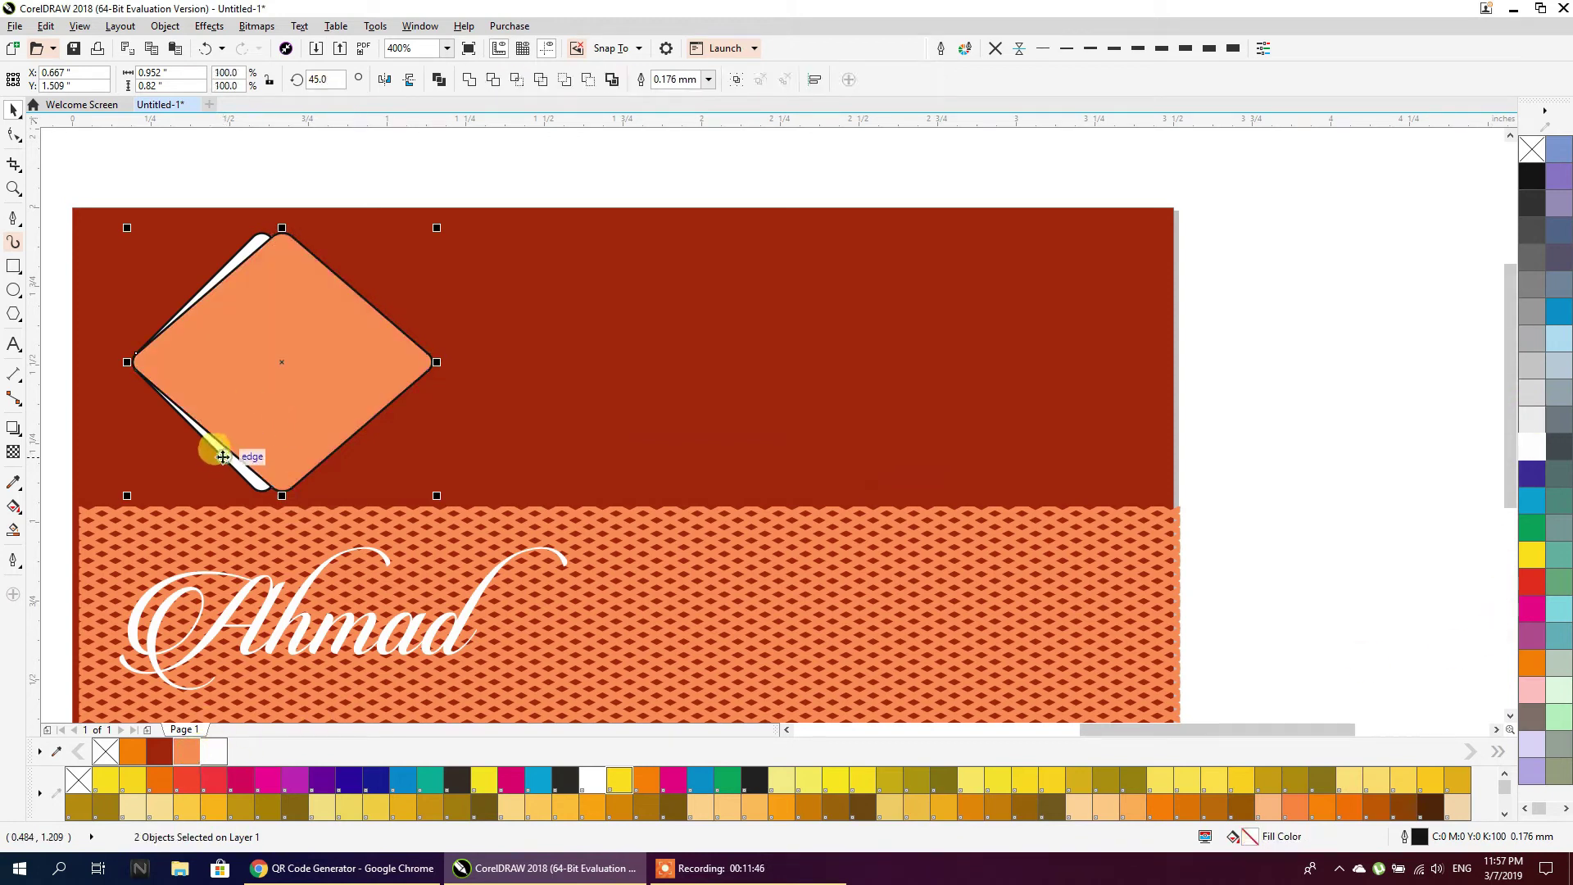
key(c)
click(278, 168)
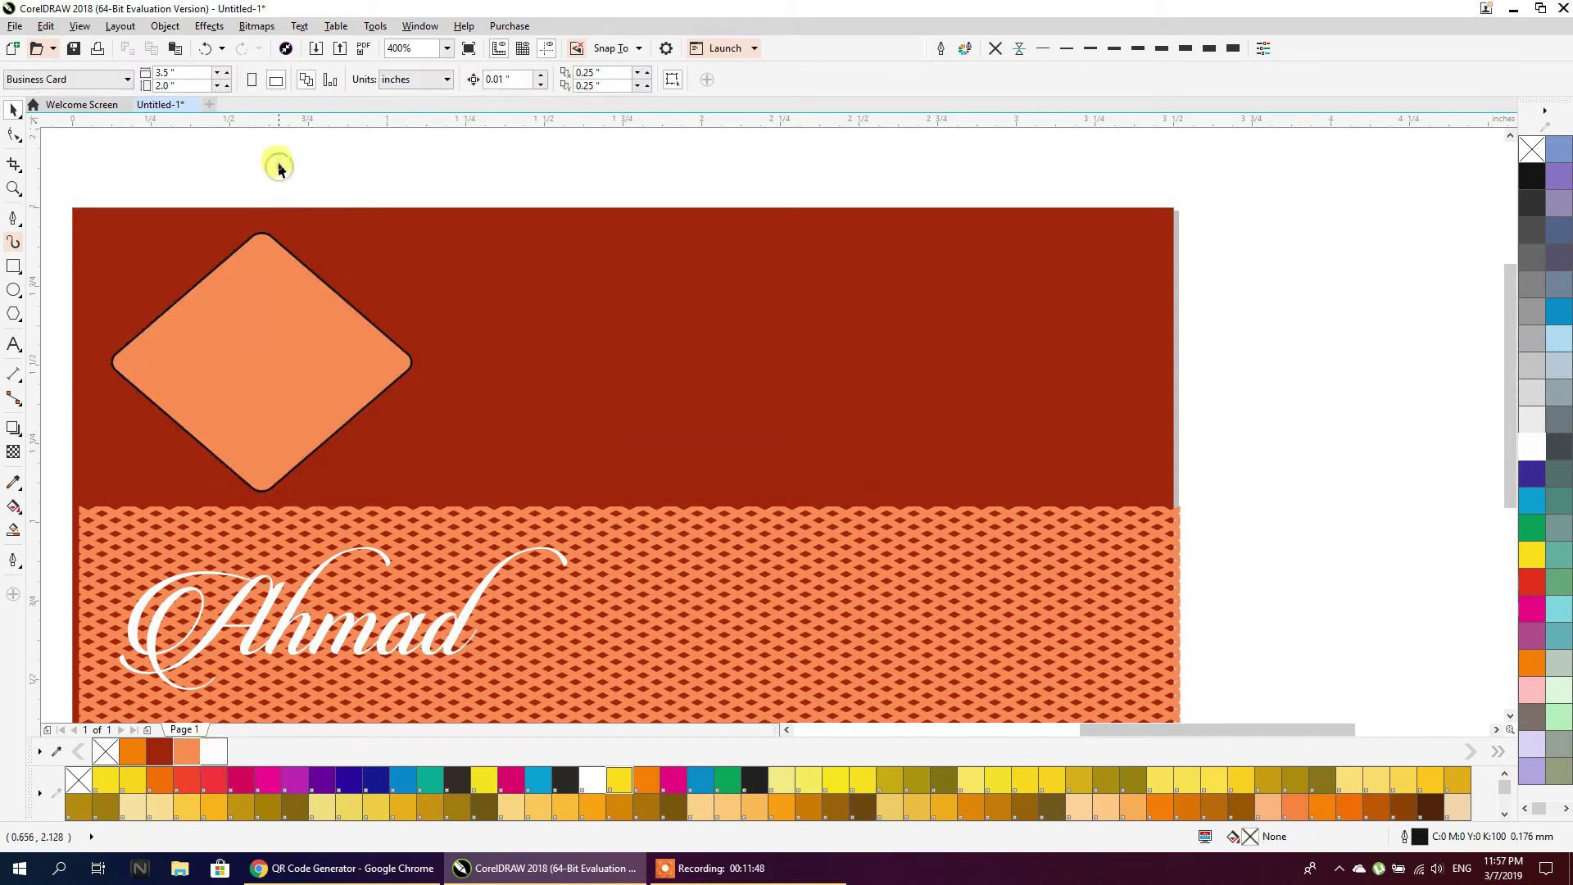
click(274, 252)
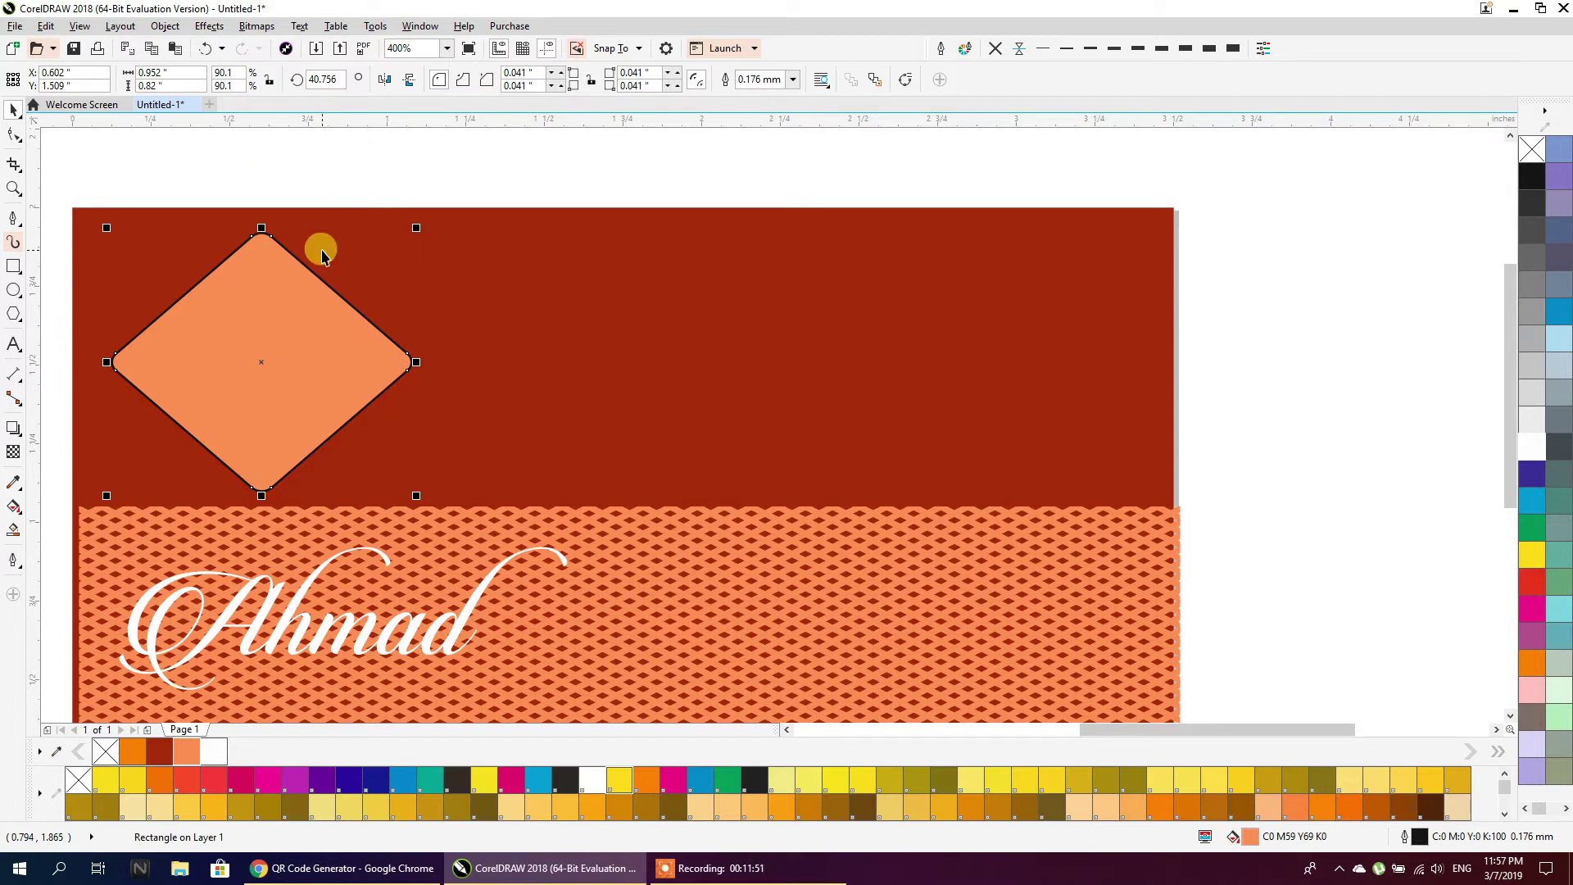
key(ctrl+Page_Down)
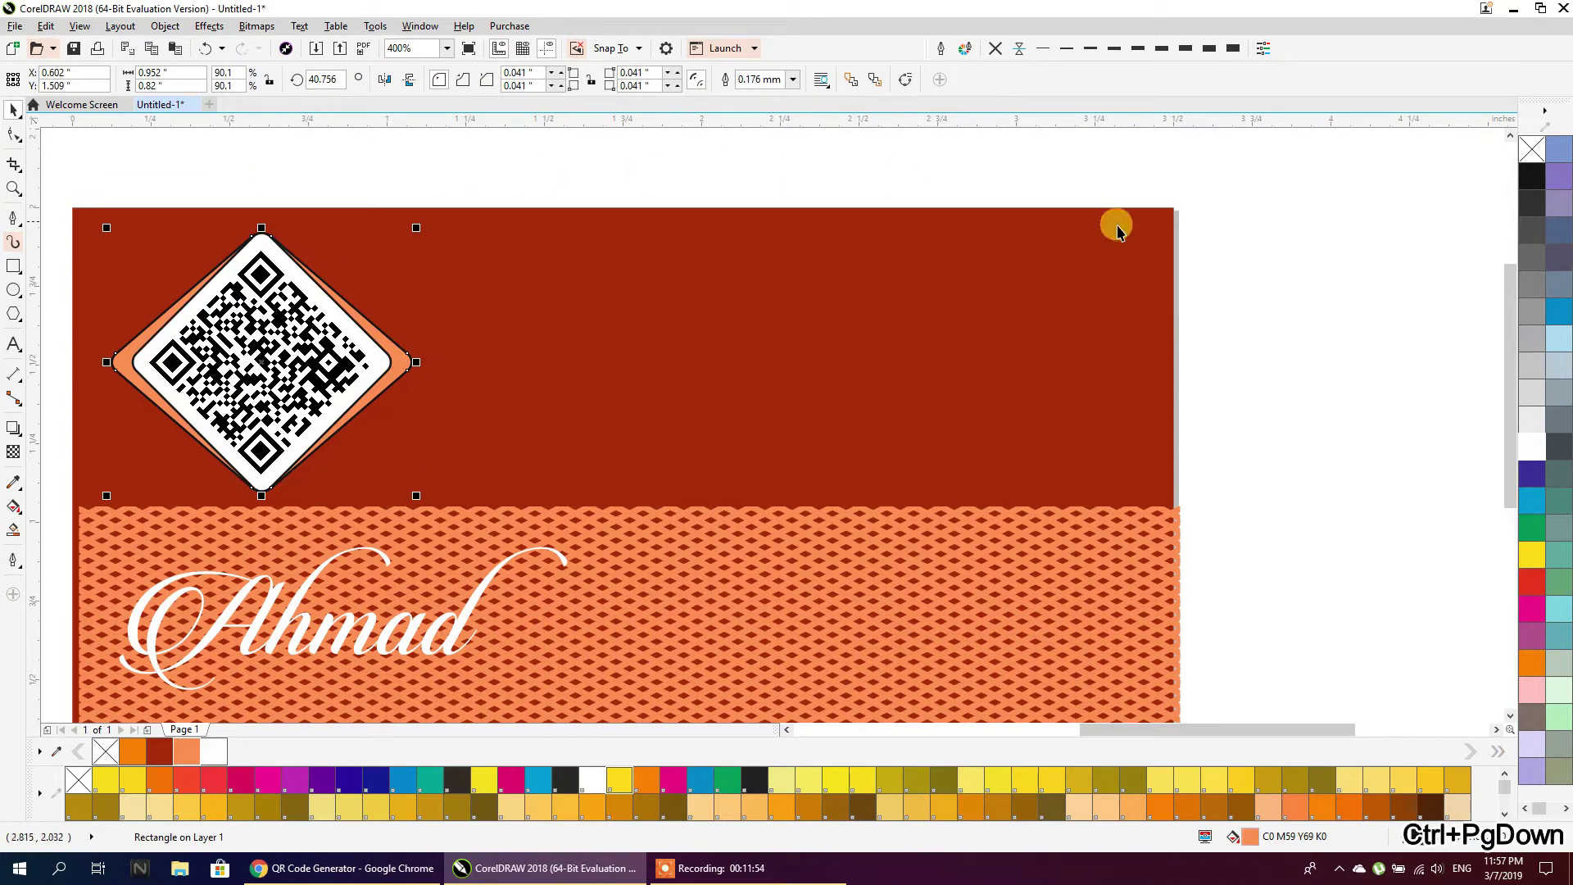
Give the QR frame a dark red outline 0.75 mm thick
click(281, 303)
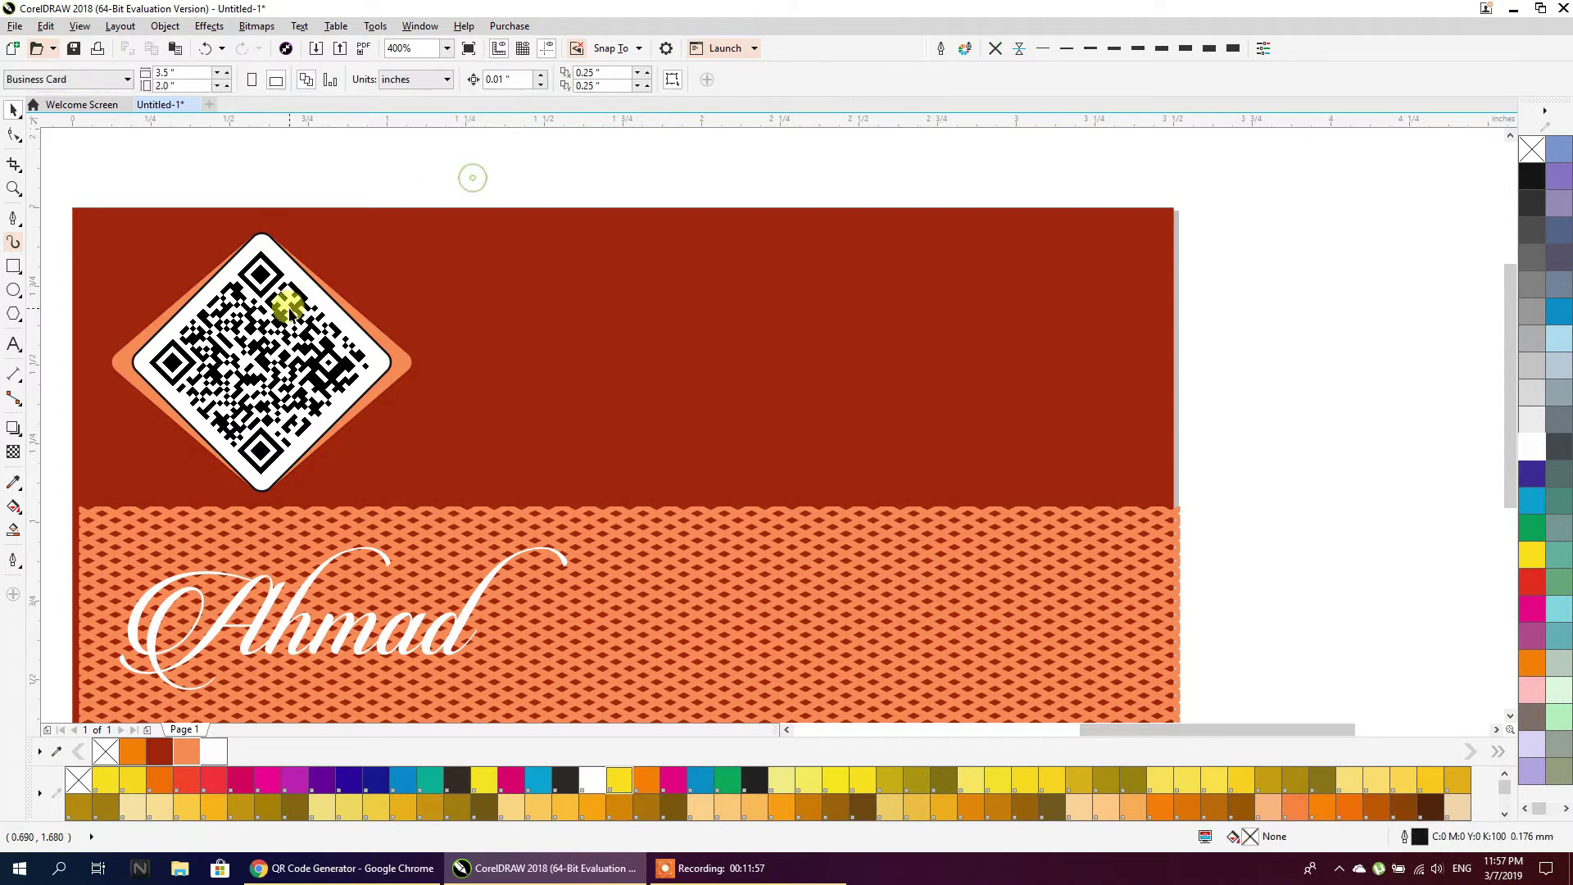
click(994, 48)
click(615, 180)
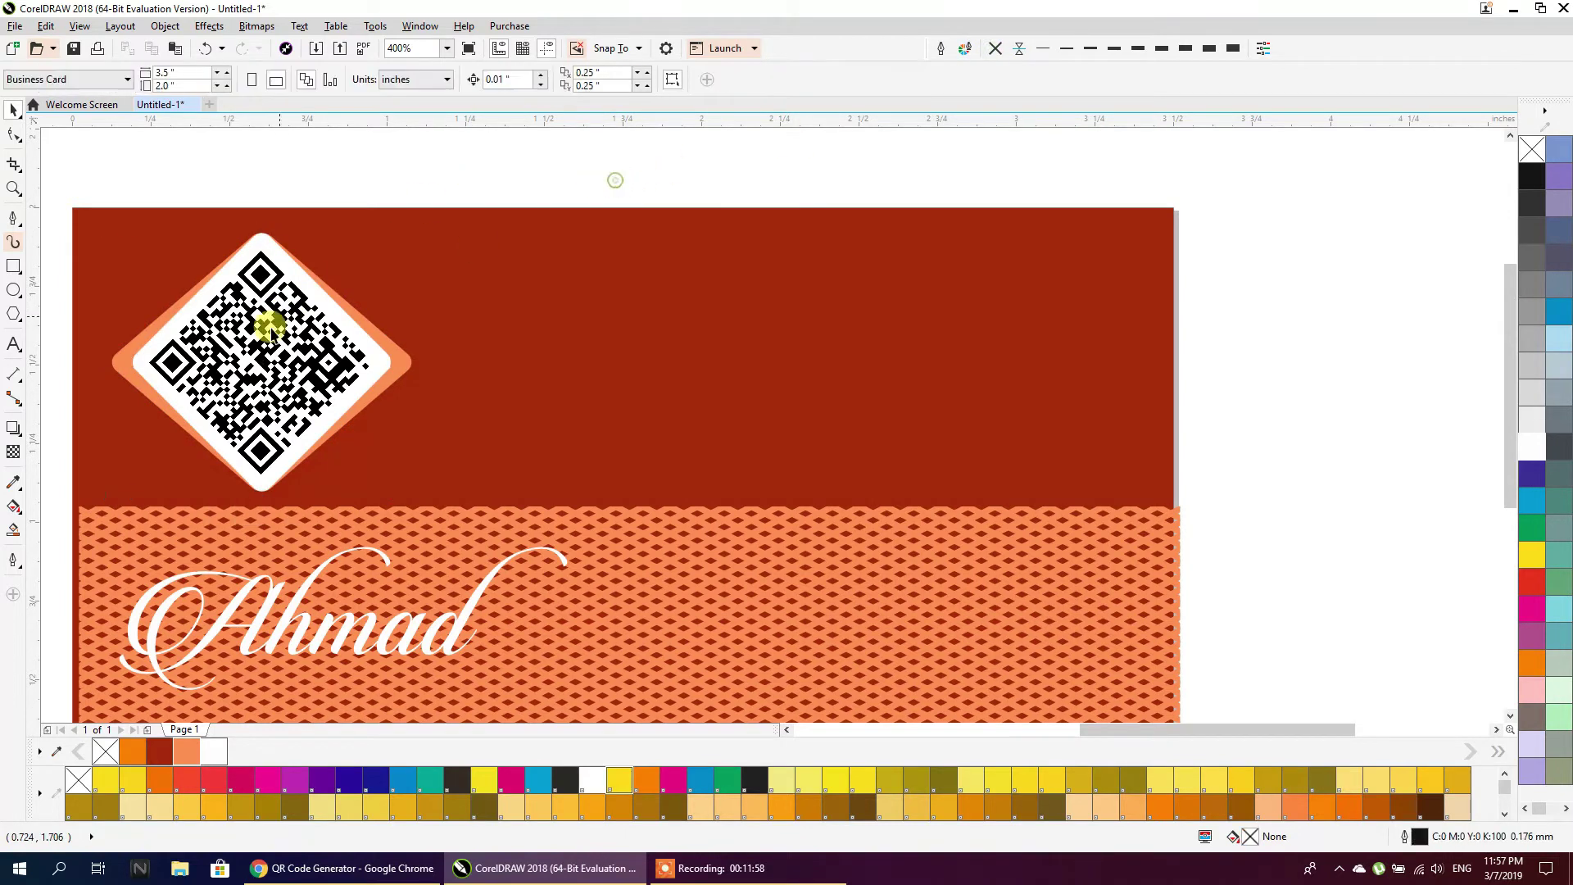
click(243, 393)
right_click(160, 750)
click(1144, 49)
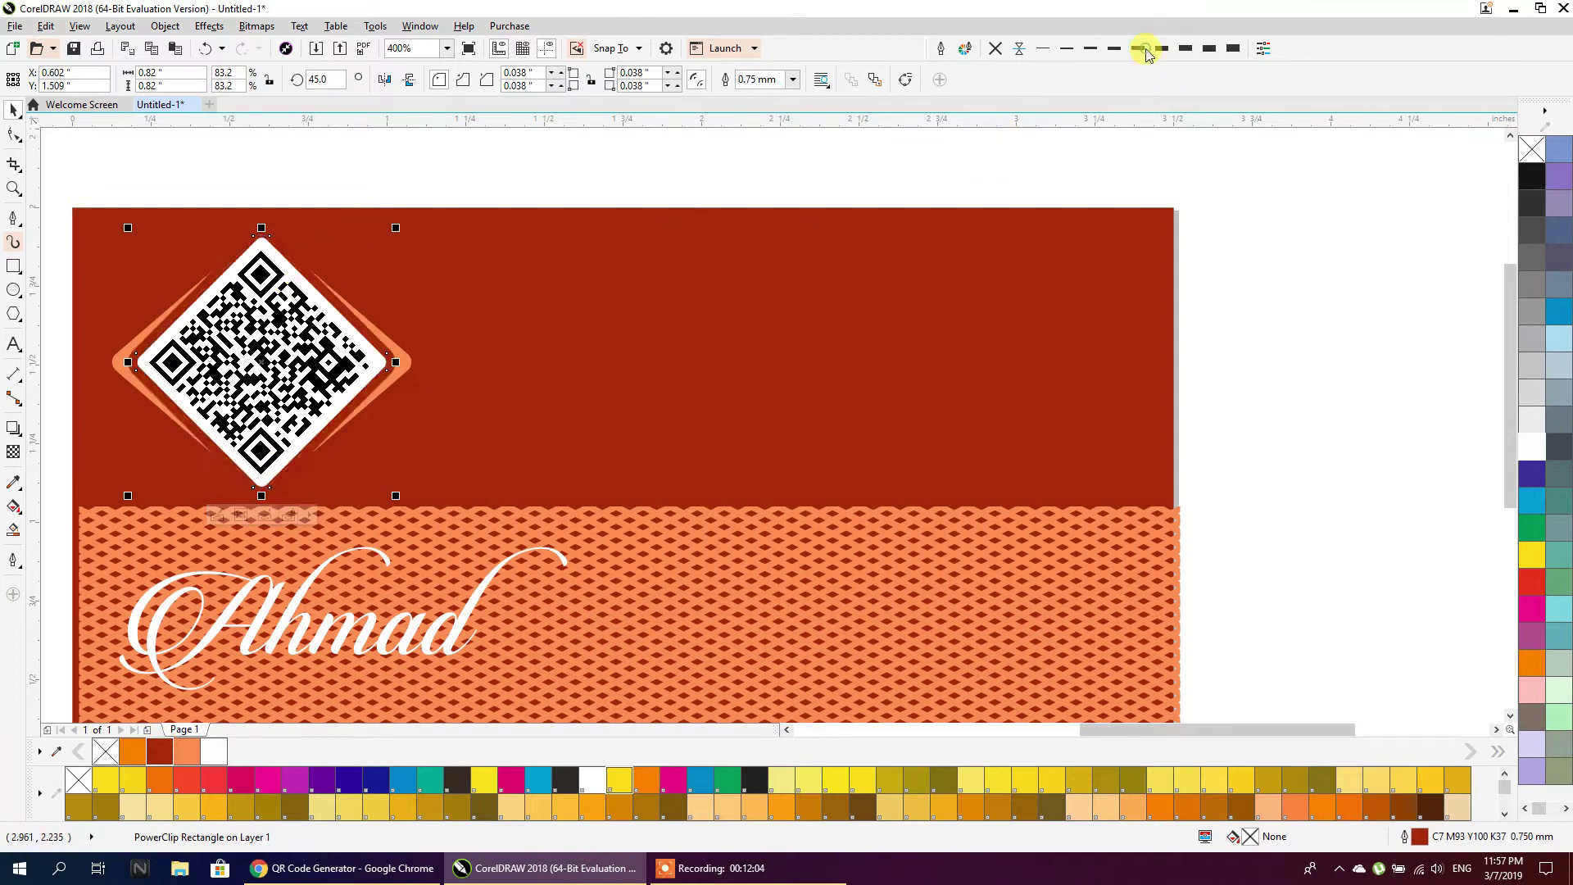
click(616, 173)
scroll(595, 213, down, 1)
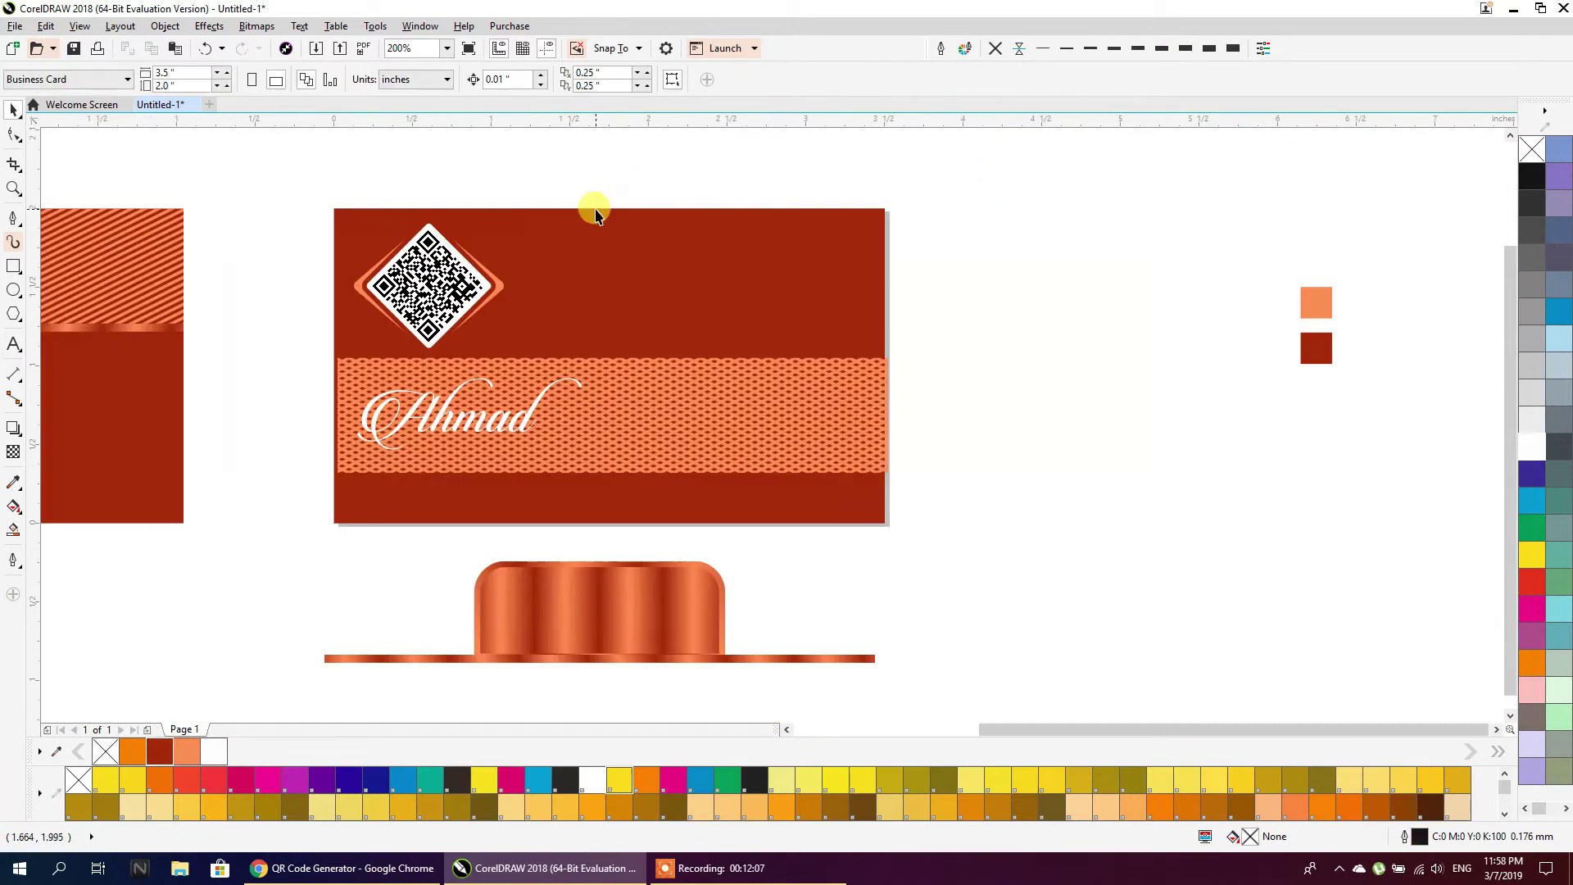
Fill the backing diamond behind the QR code white
scroll(680, 182, up, 1)
click(319, 387)
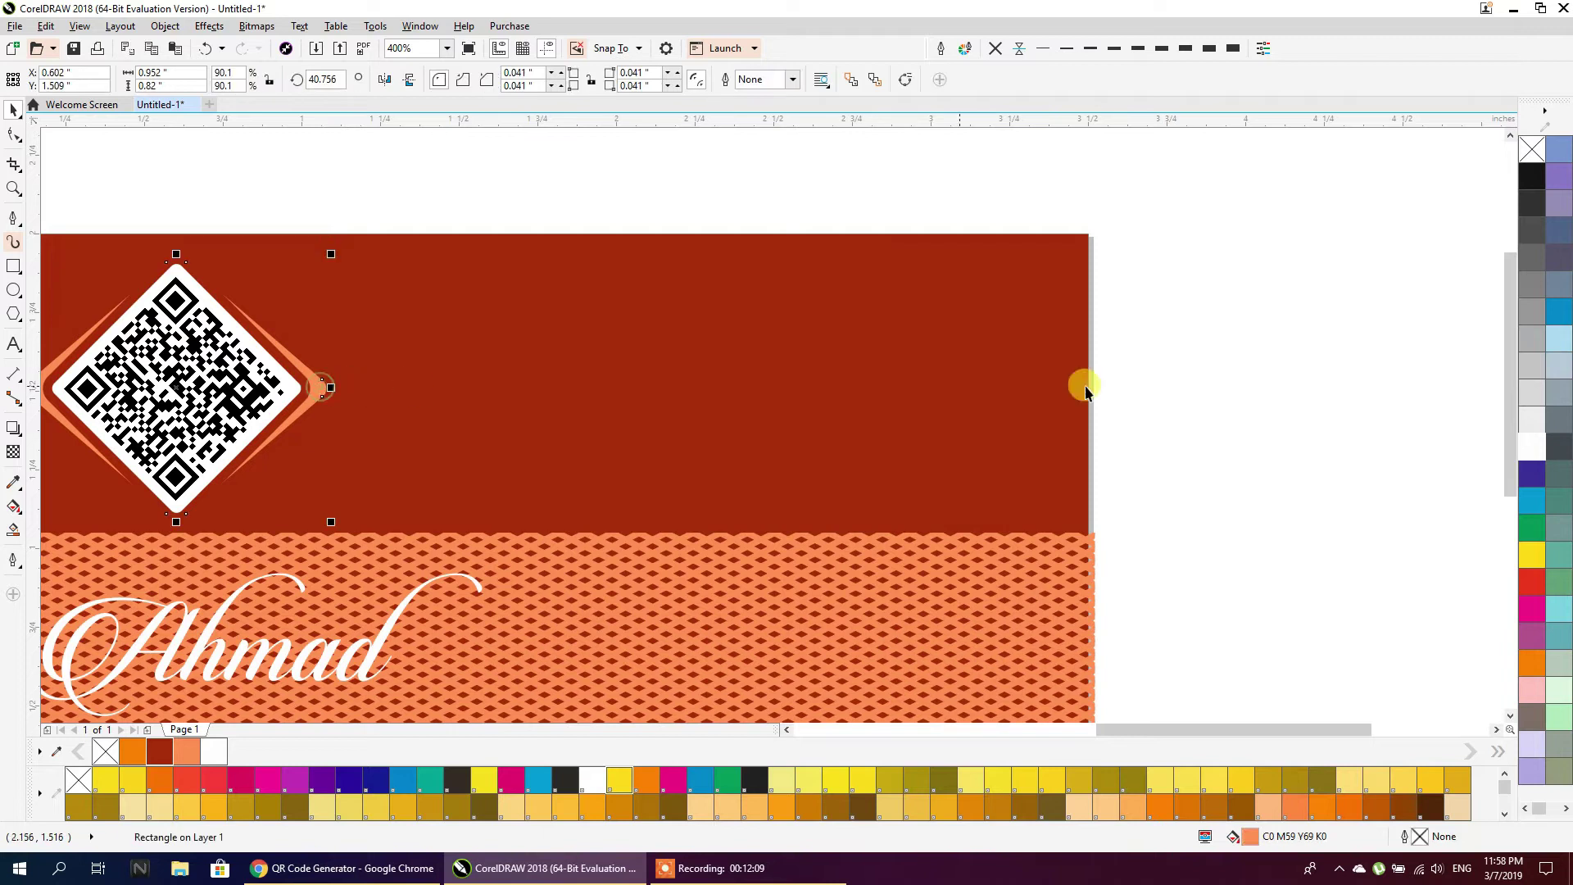
click(1542, 434)
click(1188, 343)
scroll(1132, 347, down, 1)
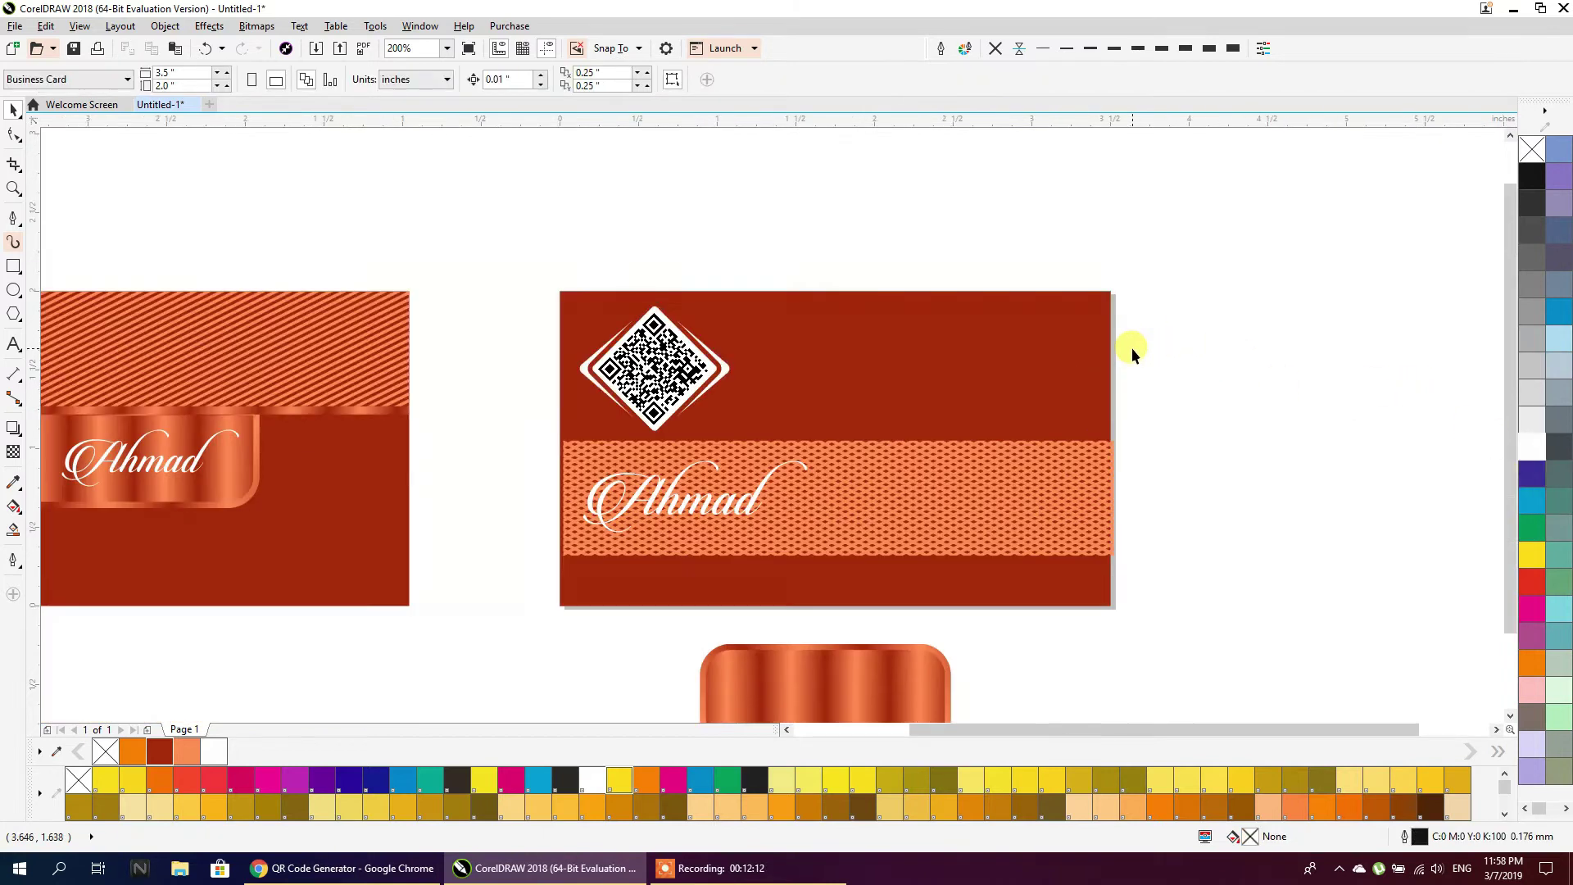
scroll(1129, 343, up, 1)
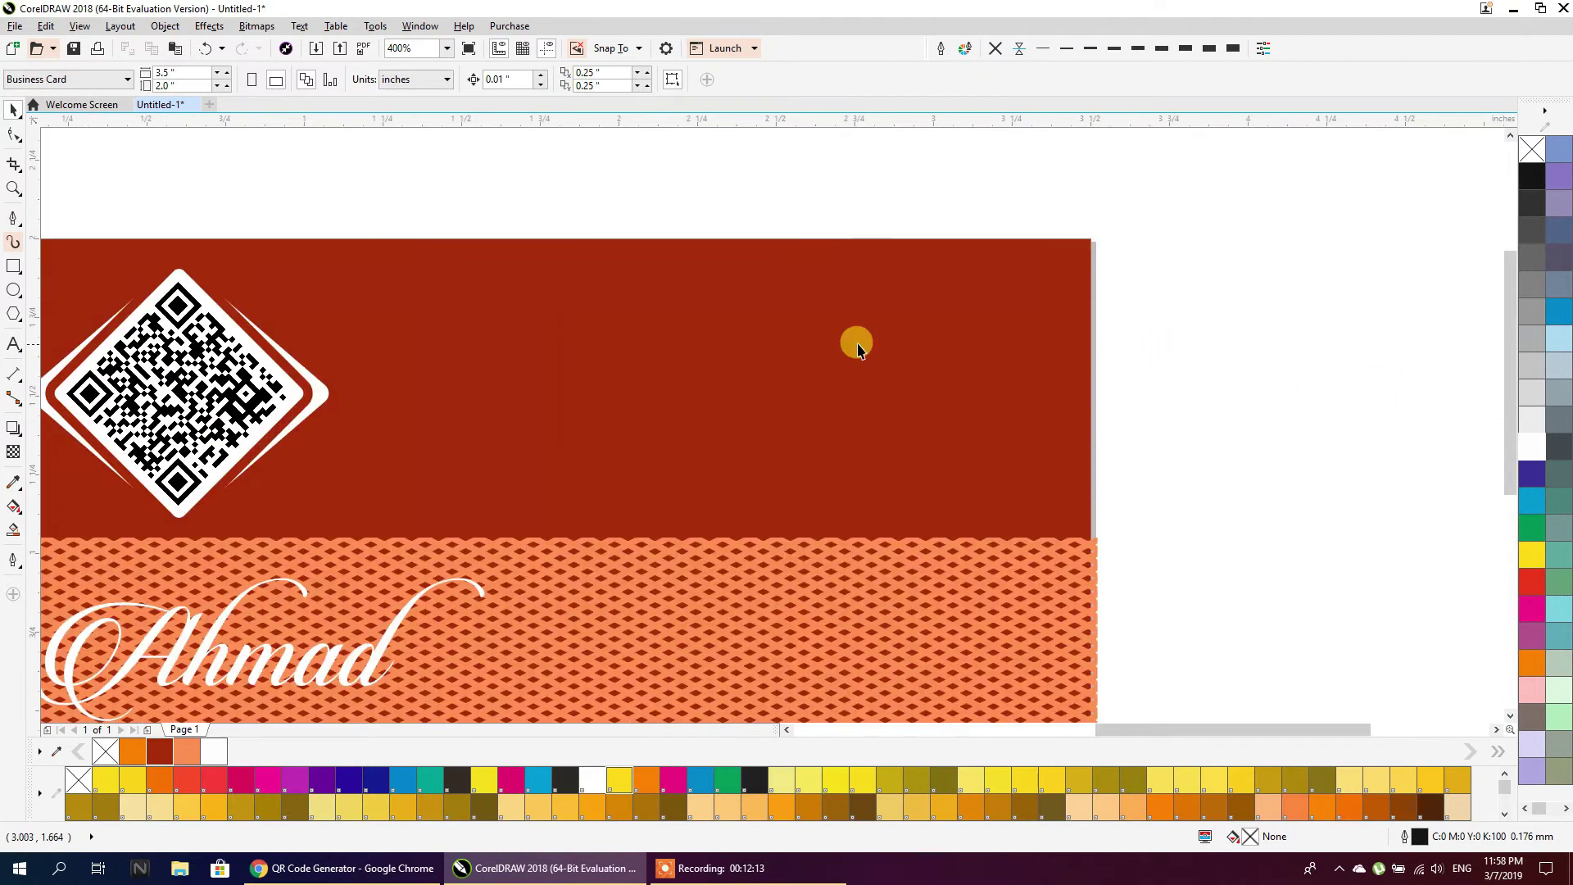
Draw three stacked circles right of the QR code, group them and centre them vertically on it
click(14, 291)
drag(377, 295, 399, 382)
right_click(398, 381)
key(ctrl+r)
click(440, 283)
drag(439, 282, 307, 492)
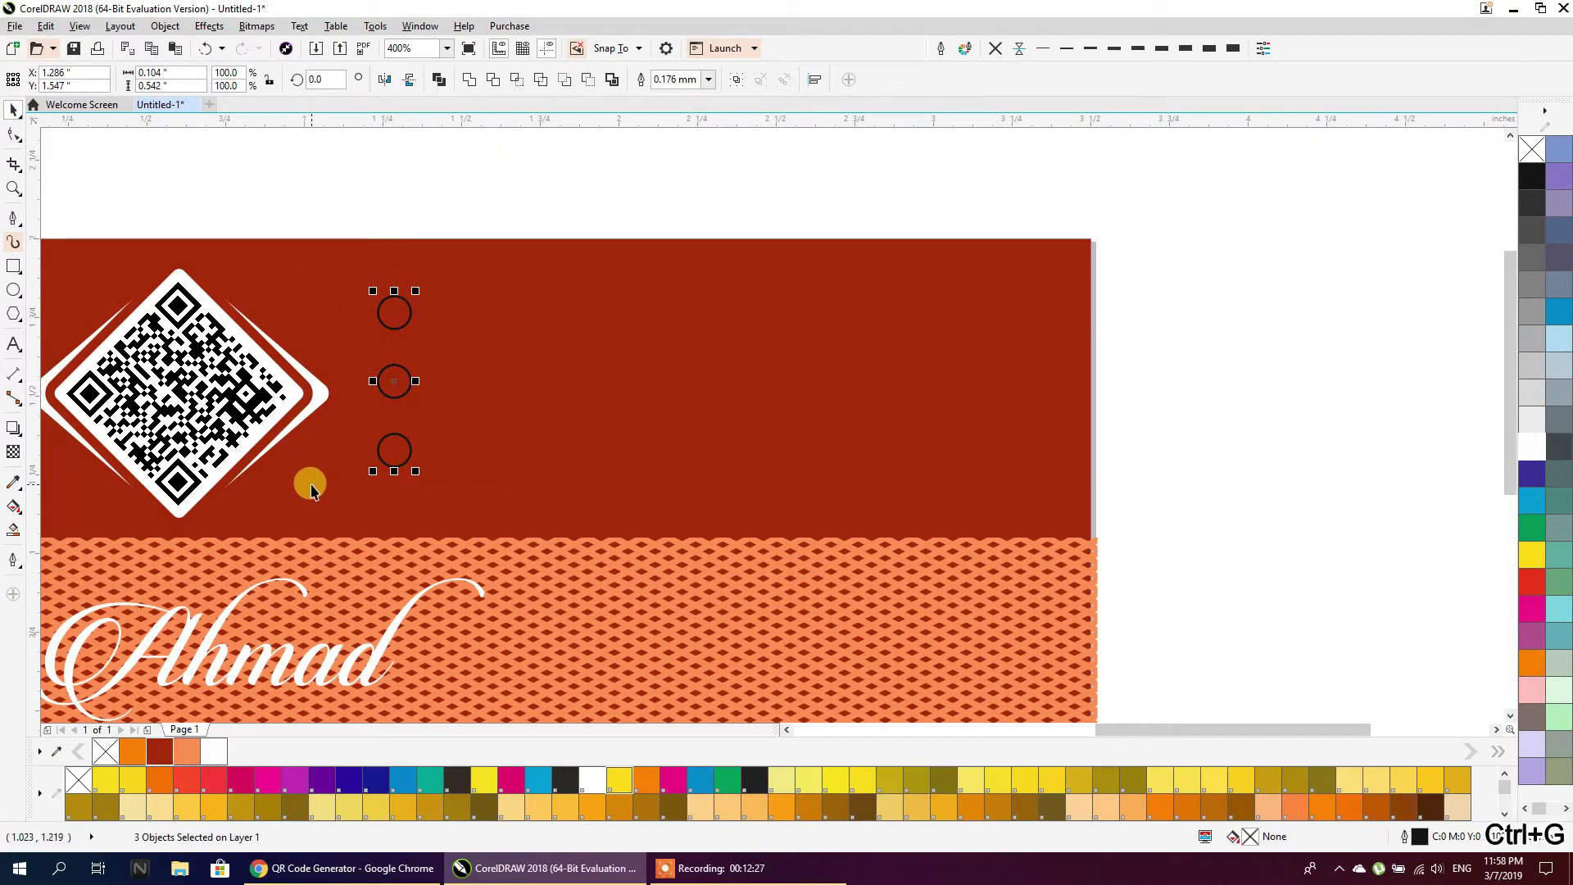
key(ctrl+g)
shift+click(293, 399)
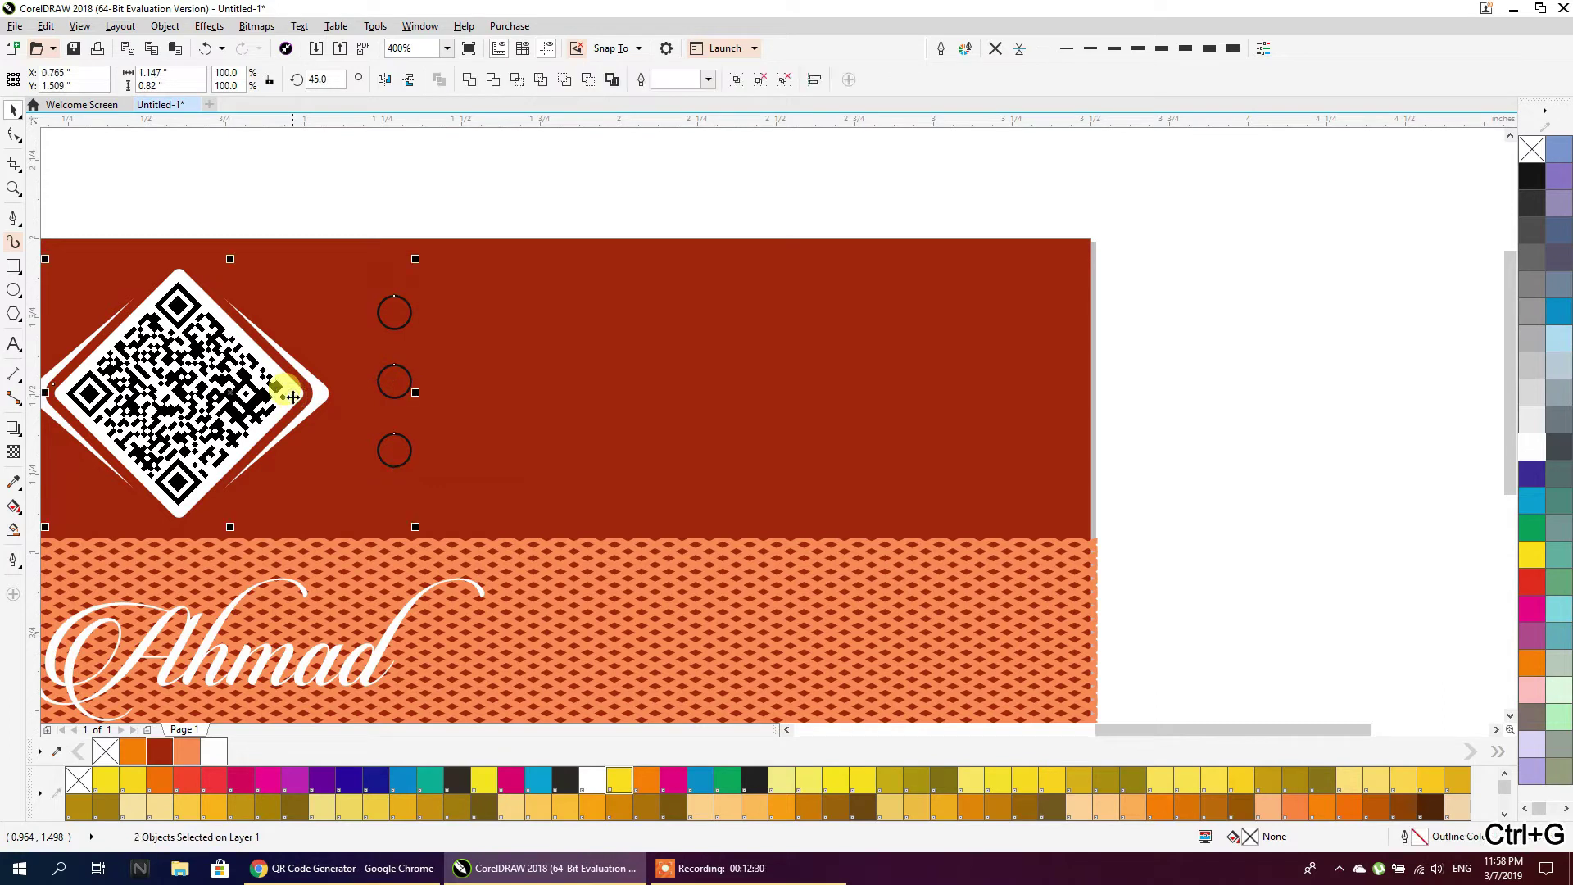
key(e)
Fill the circle group salmon orange with no outline
click(385, 179)
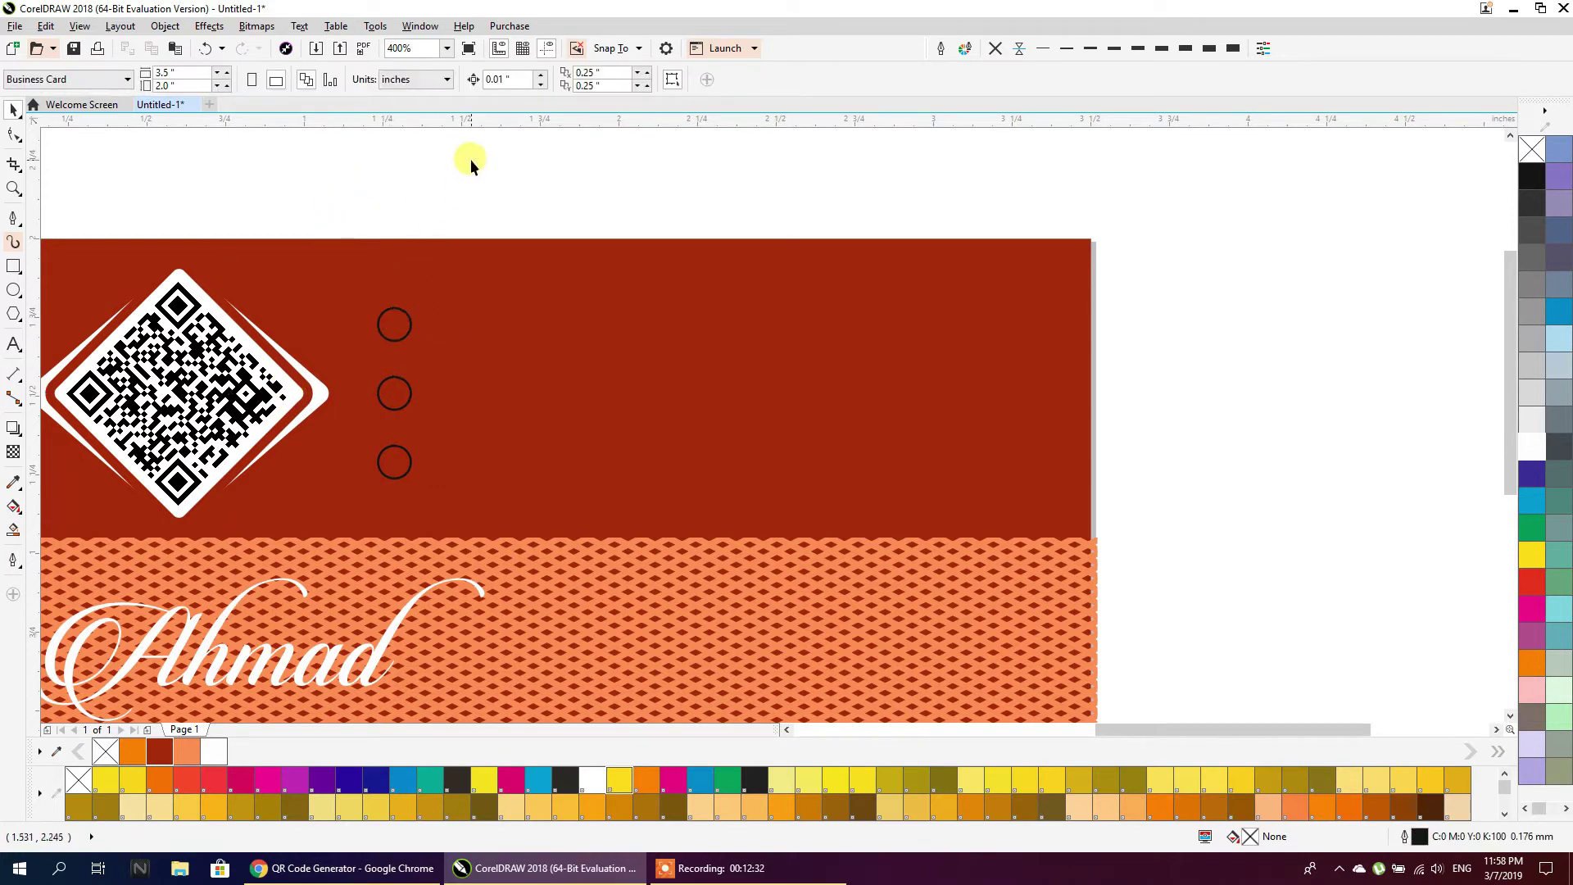
click(405, 314)
click(1533, 448)
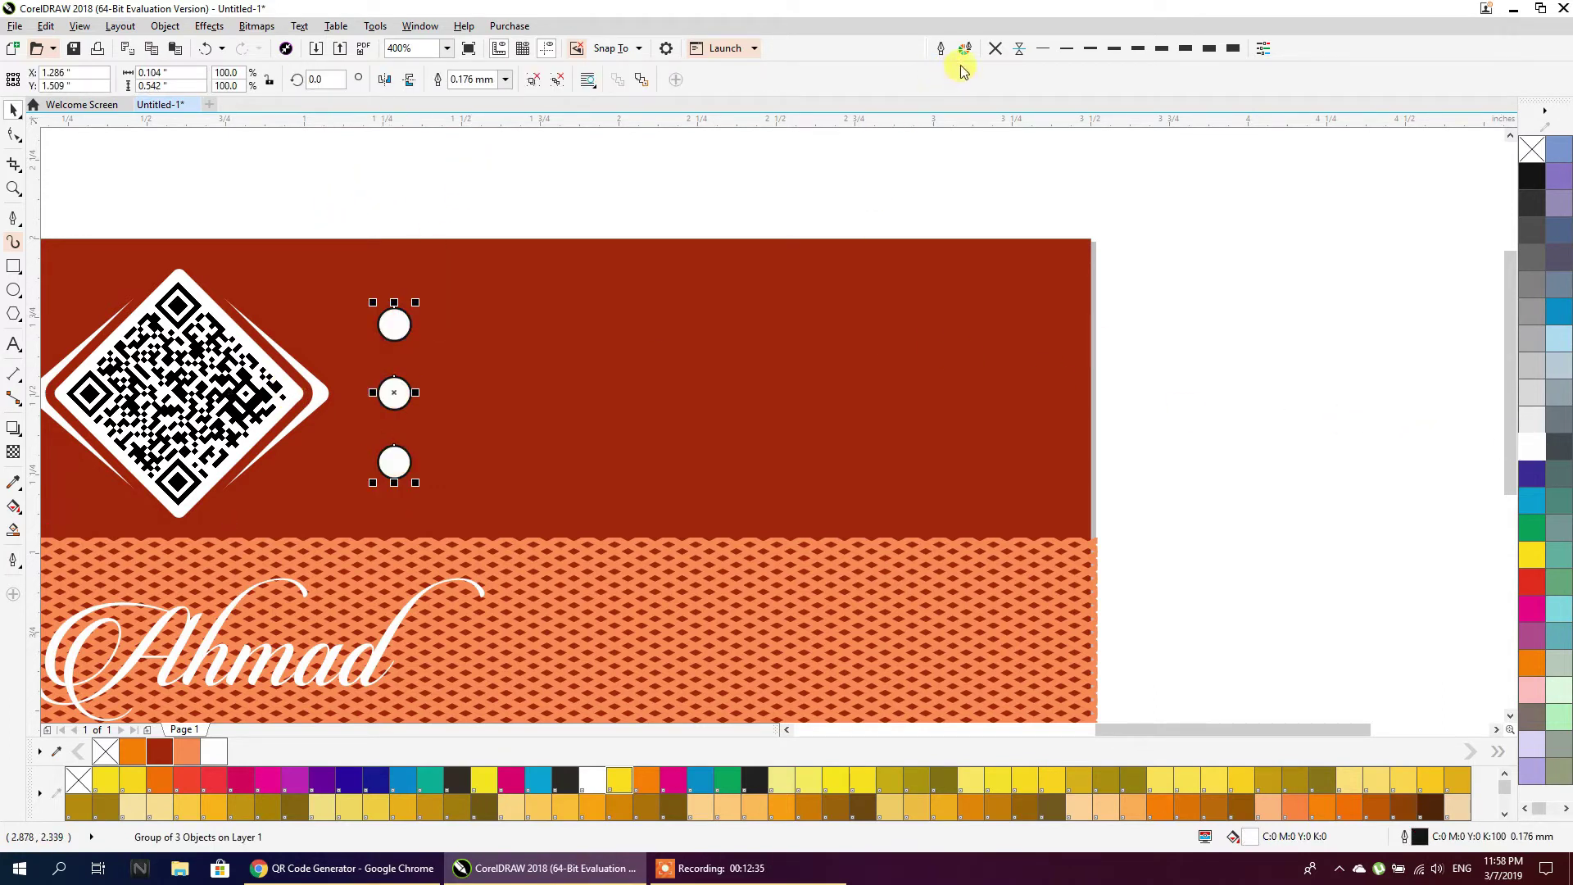
click(993, 52)
click(189, 751)
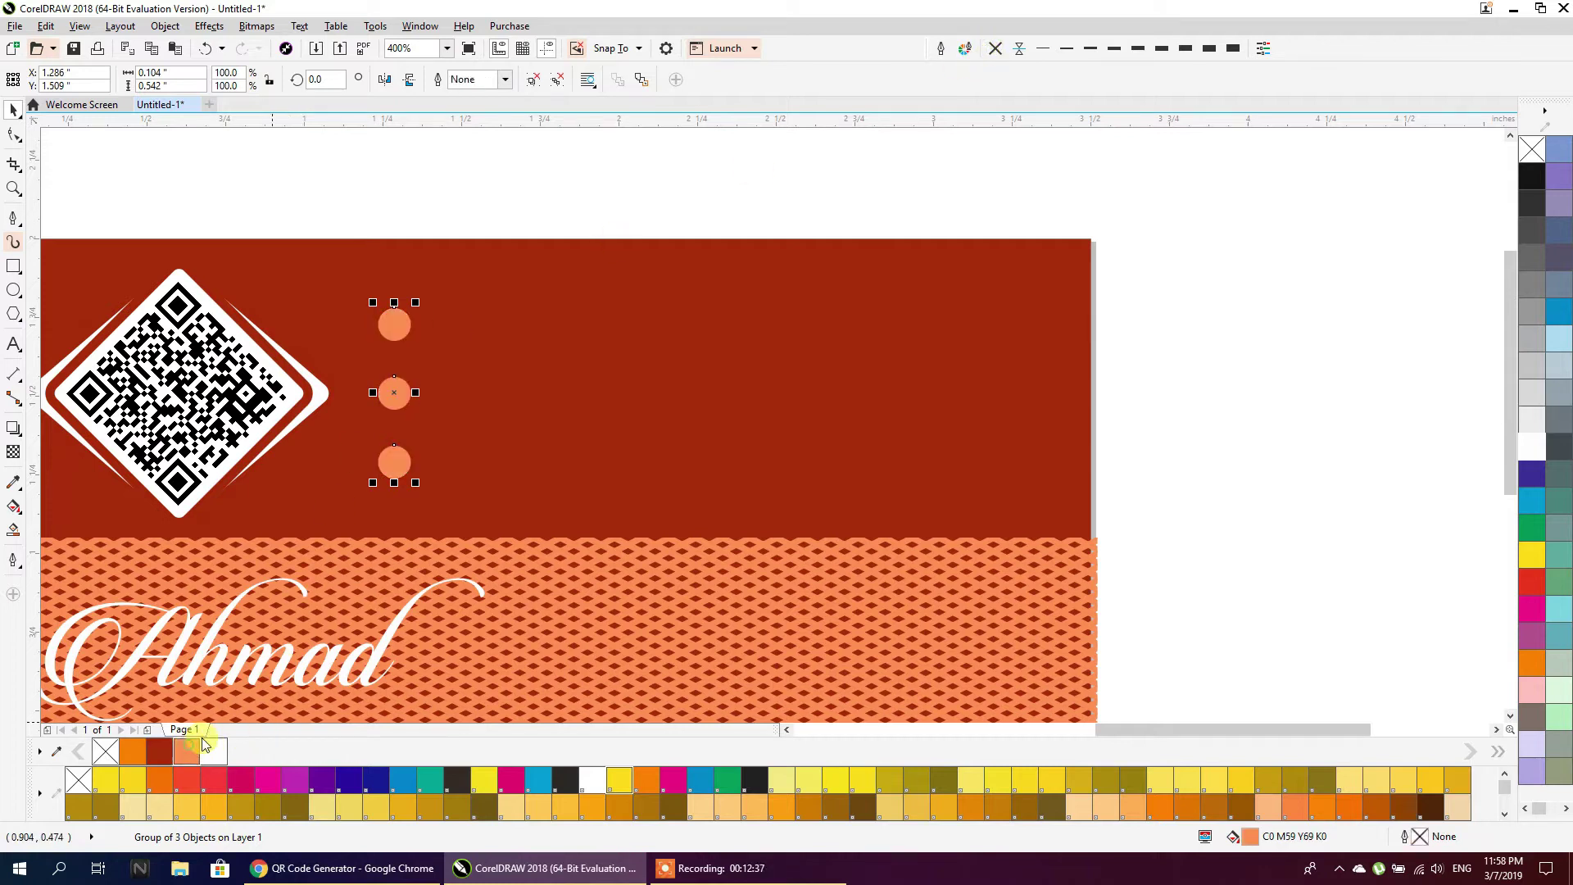
click(410, 167)
key(alt+Tab)
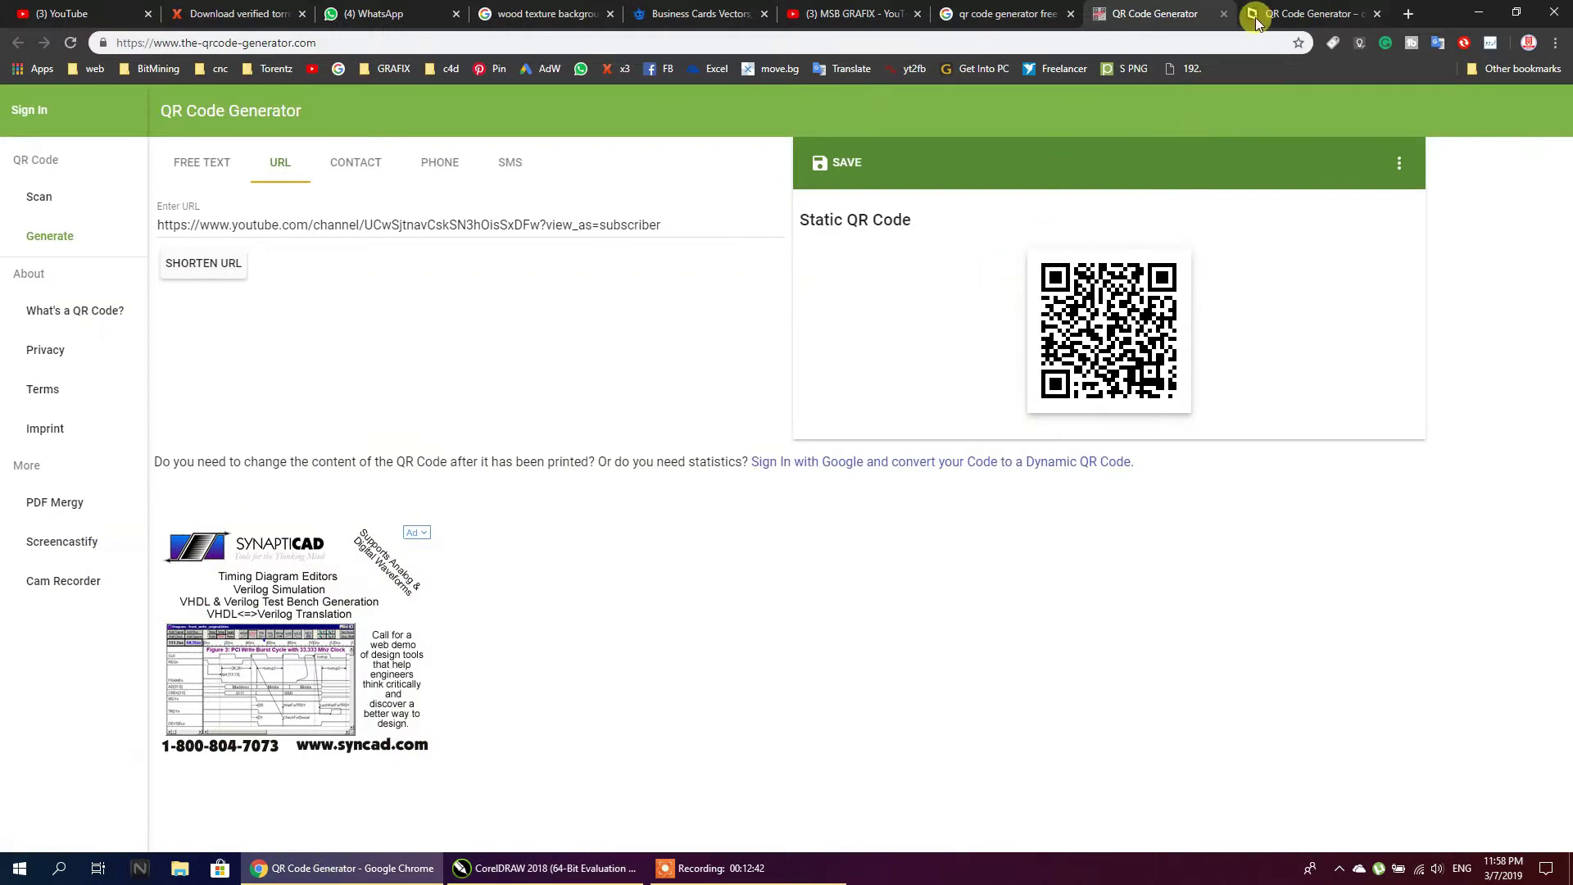
Search Google for 'flat icon', open Flaticon in a new tab, and close the Business Cards tab
click(1002, 14)
click(303, 100)
text(f)
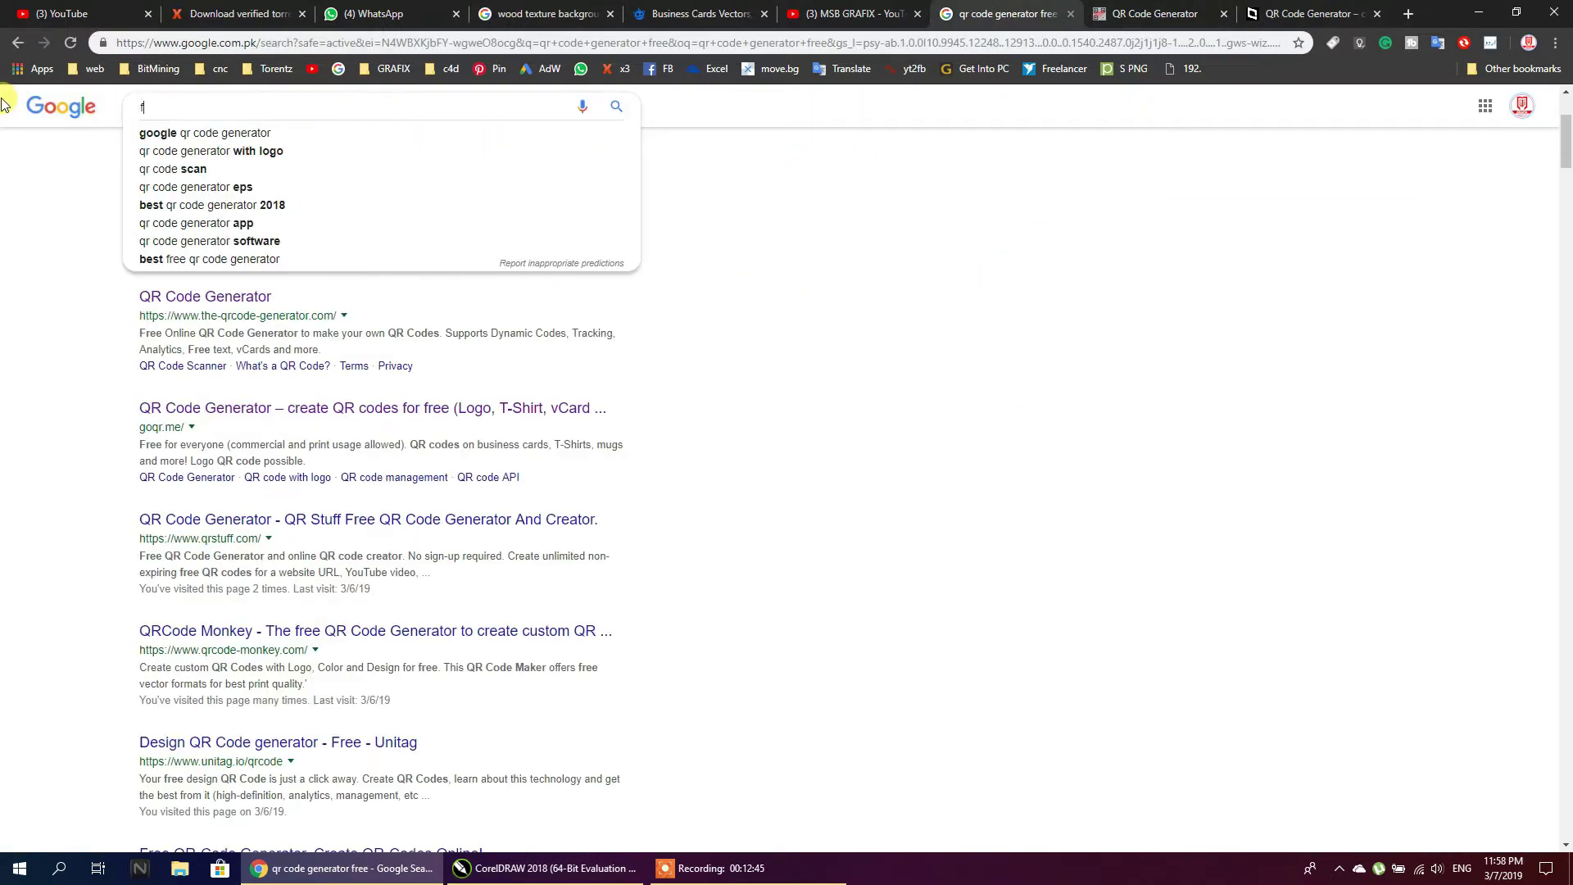
text(late)
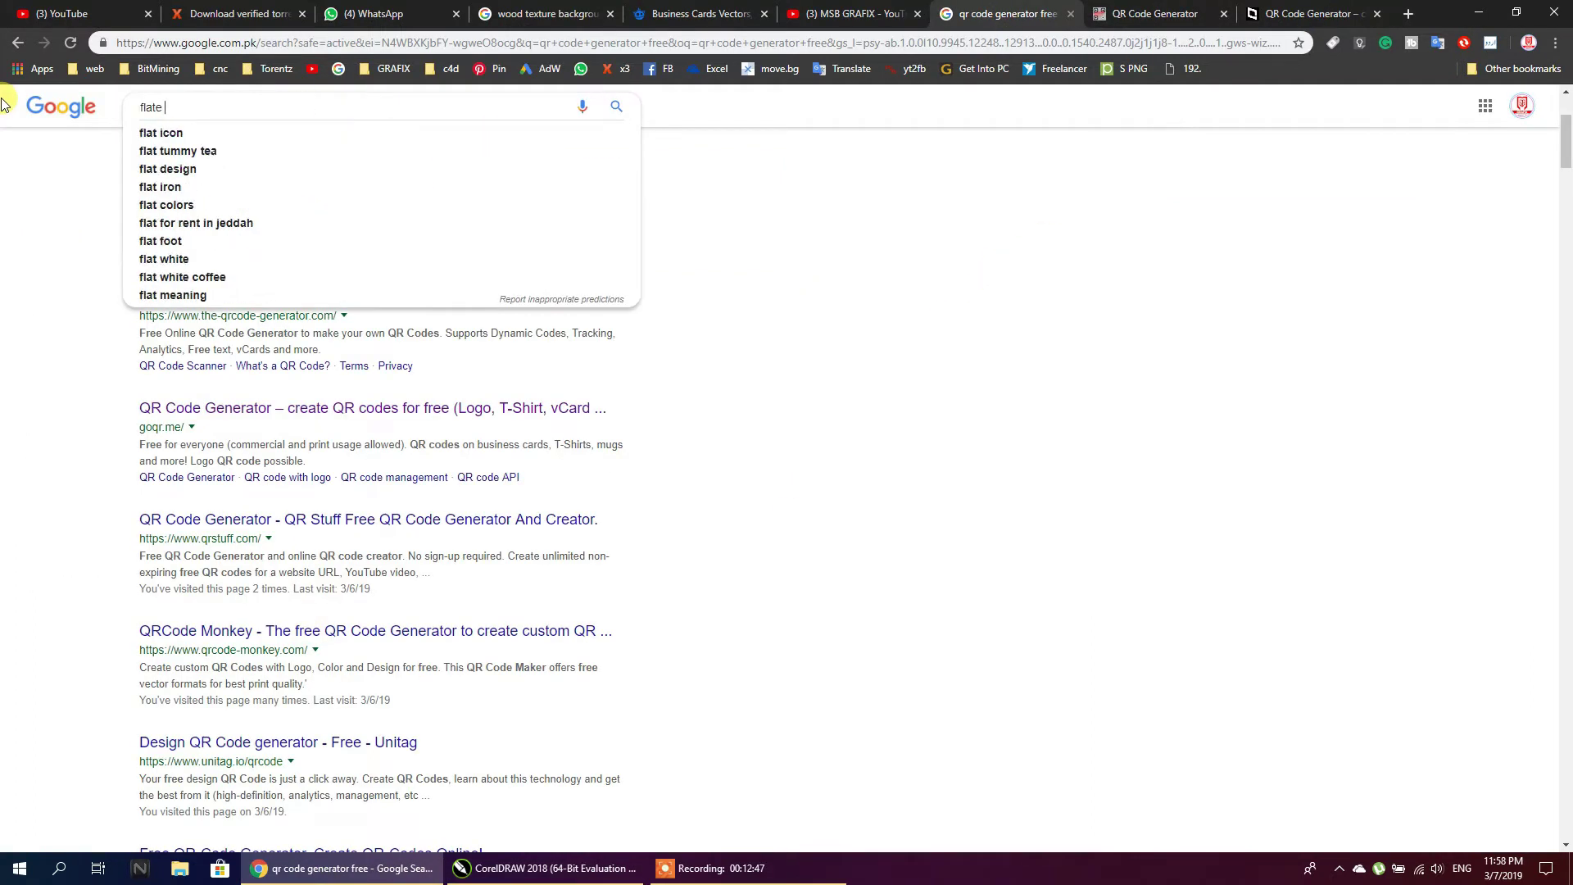
key(Down)
key(Return)
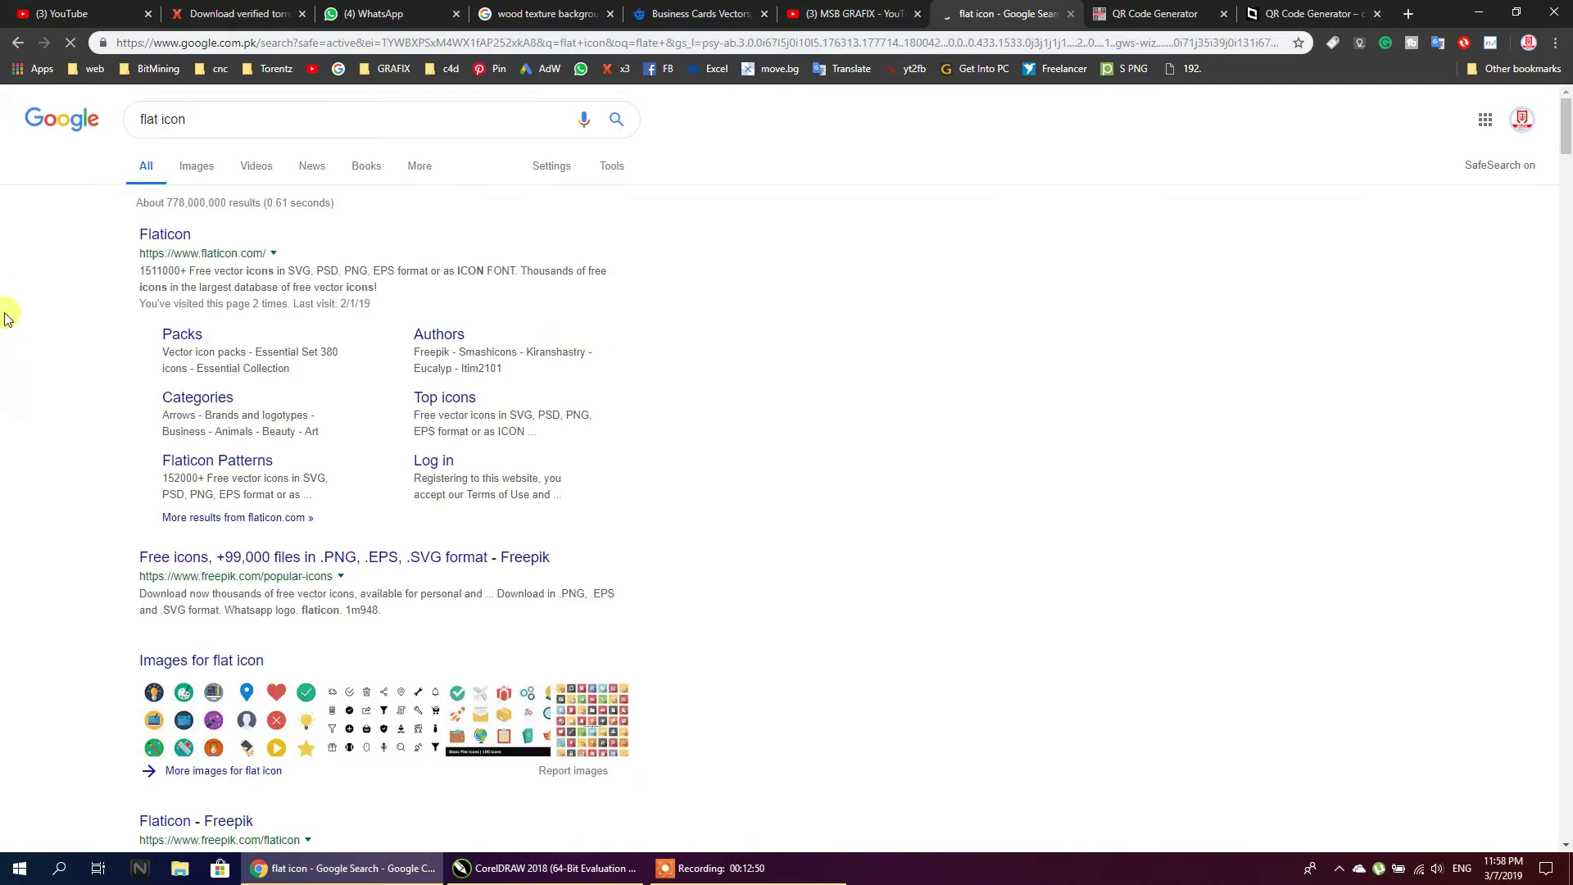
right_click(191, 237)
click(215, 244)
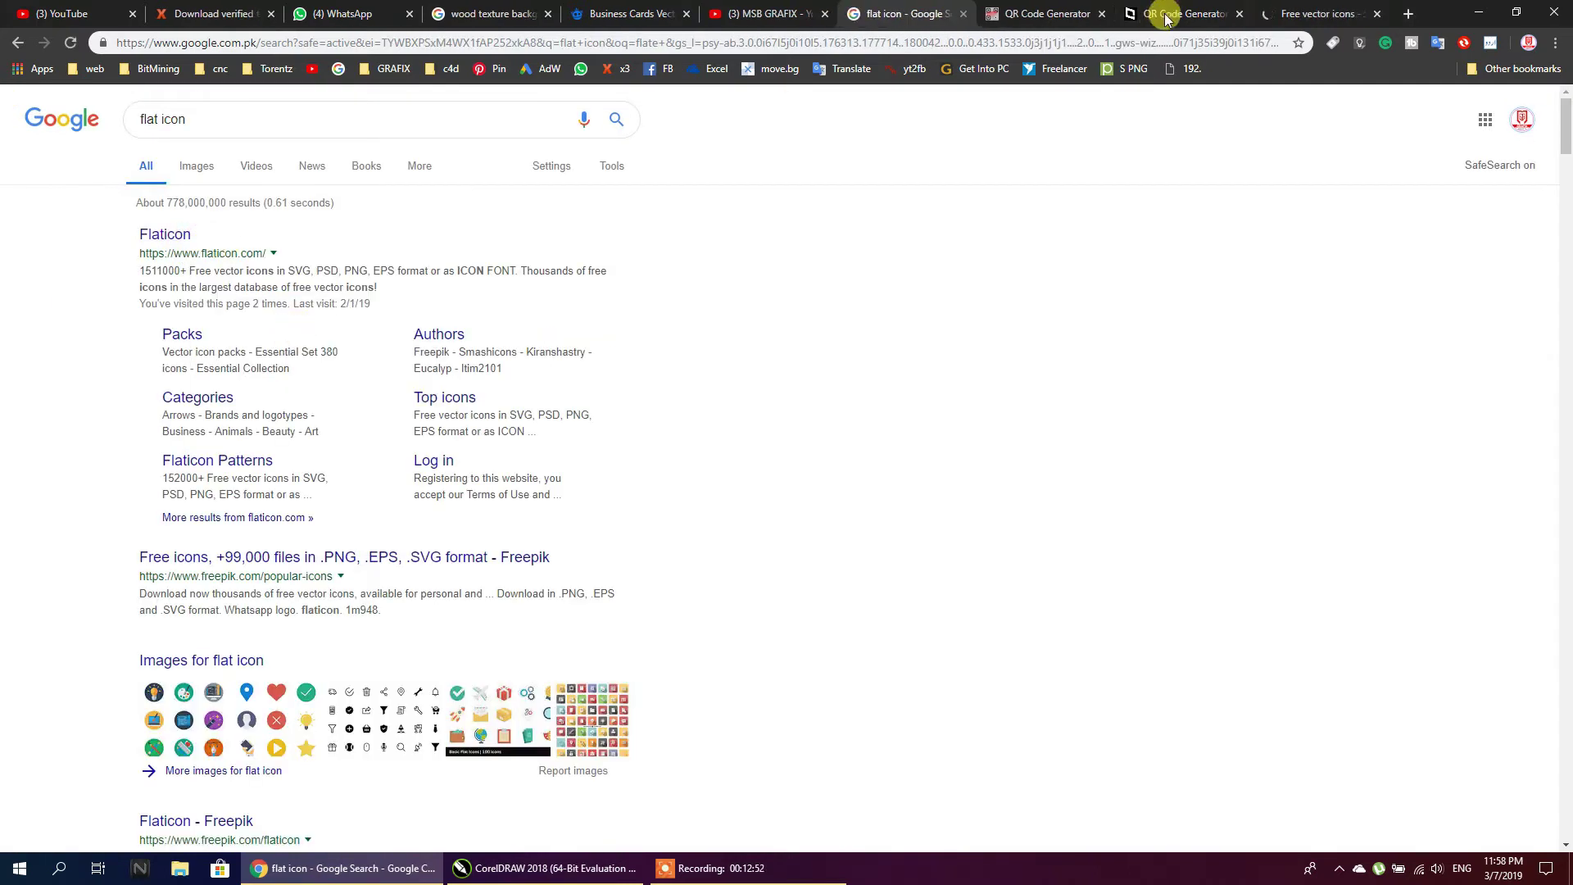
click(1305, 11)
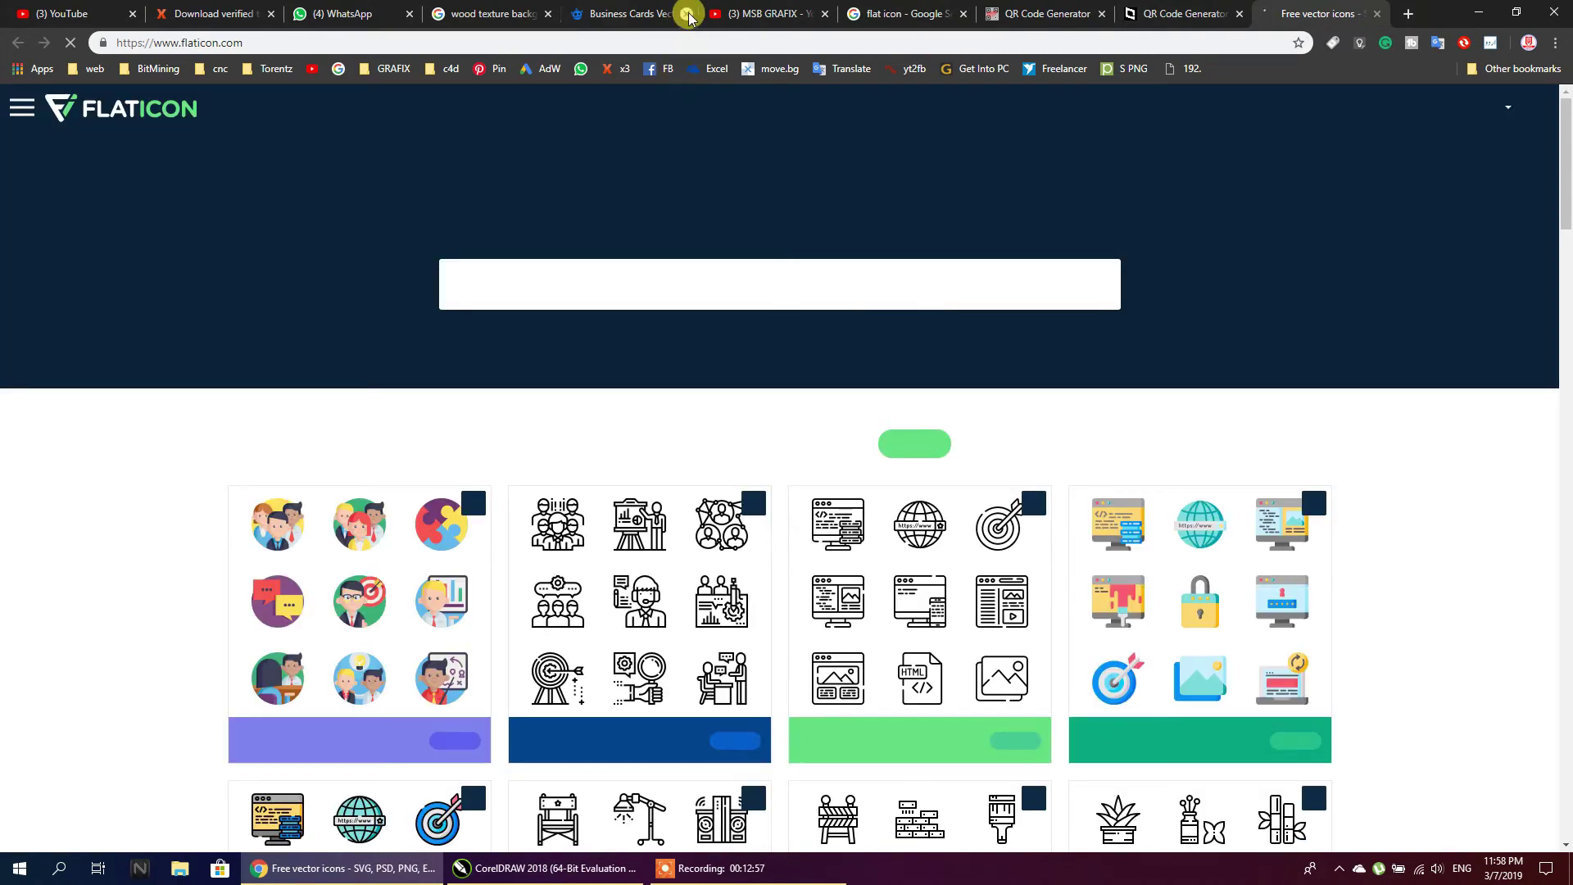
click(687, 13)
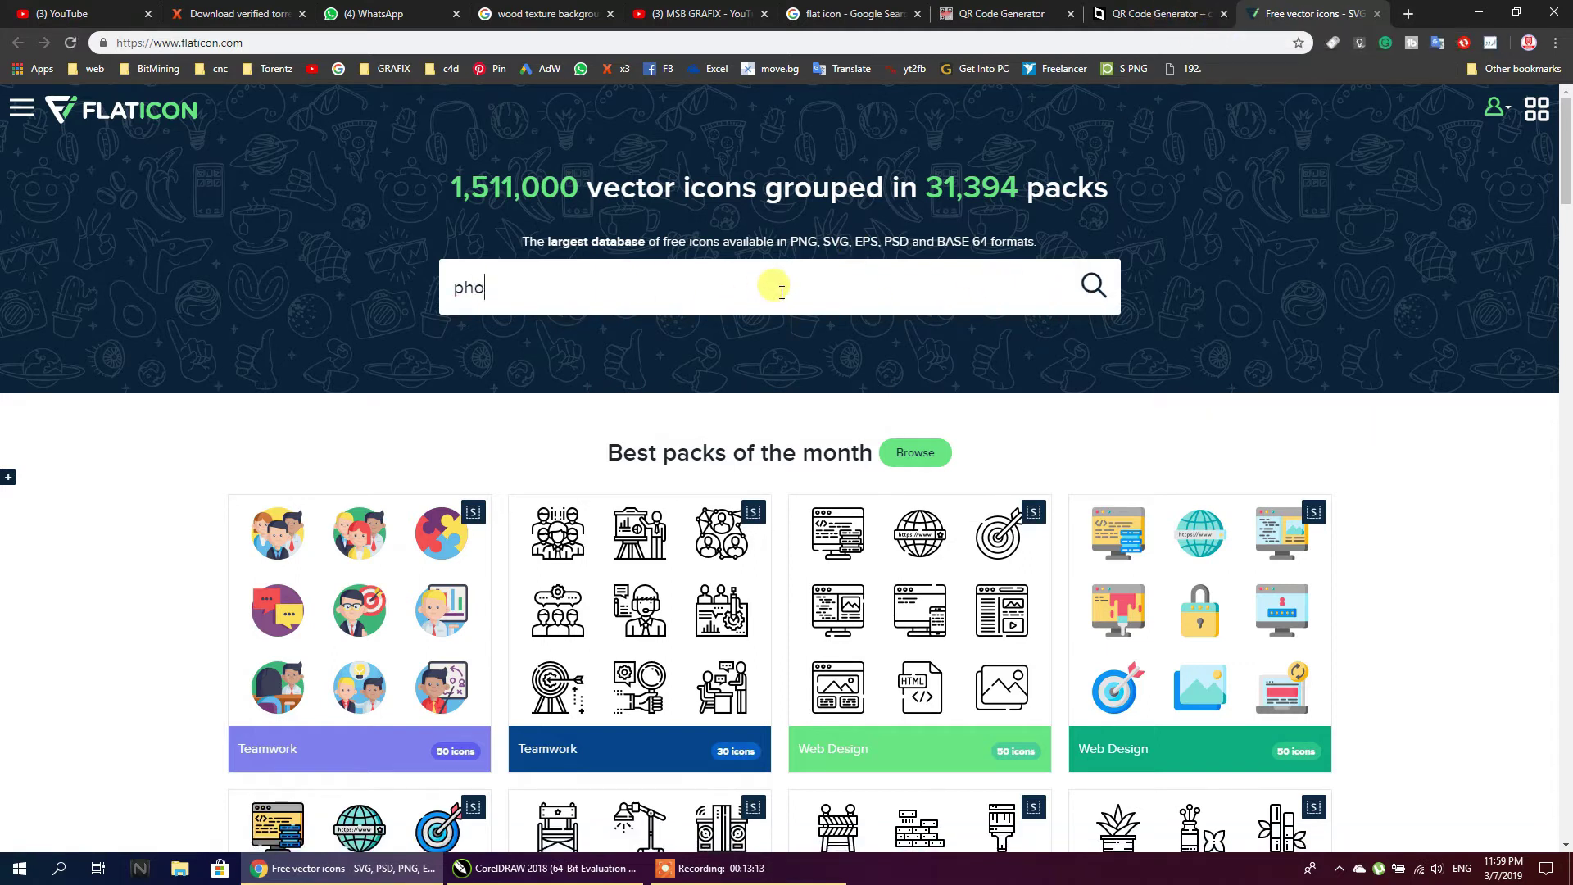
Search Flaticon for phone icons and save phone-receiver.png to the Desktop
text(ne)
key(Return)
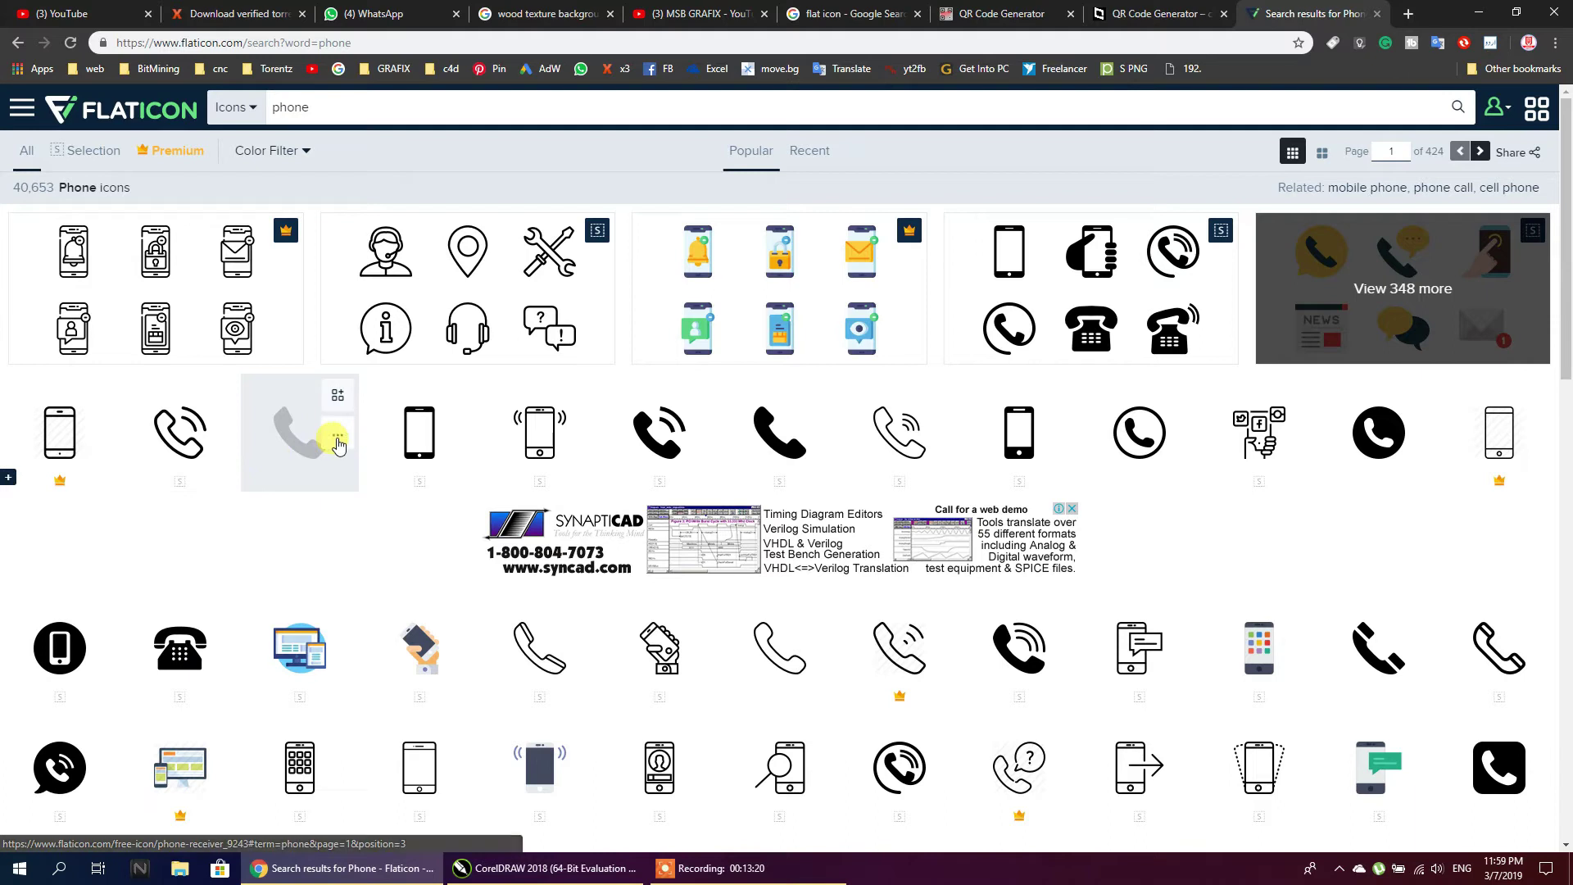
click(337, 435)
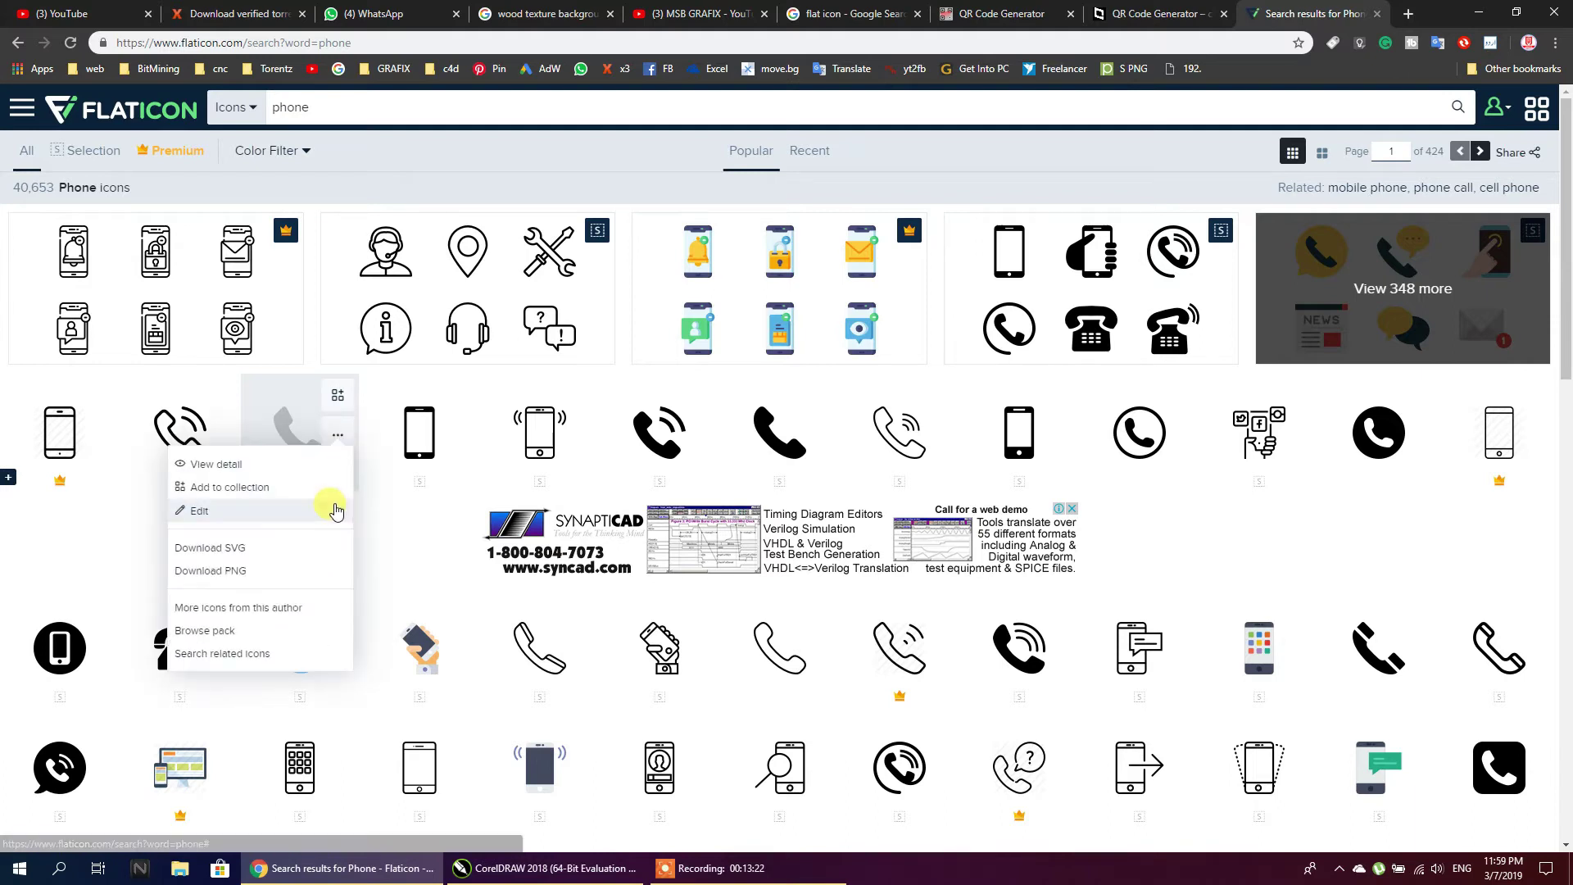
click(246, 571)
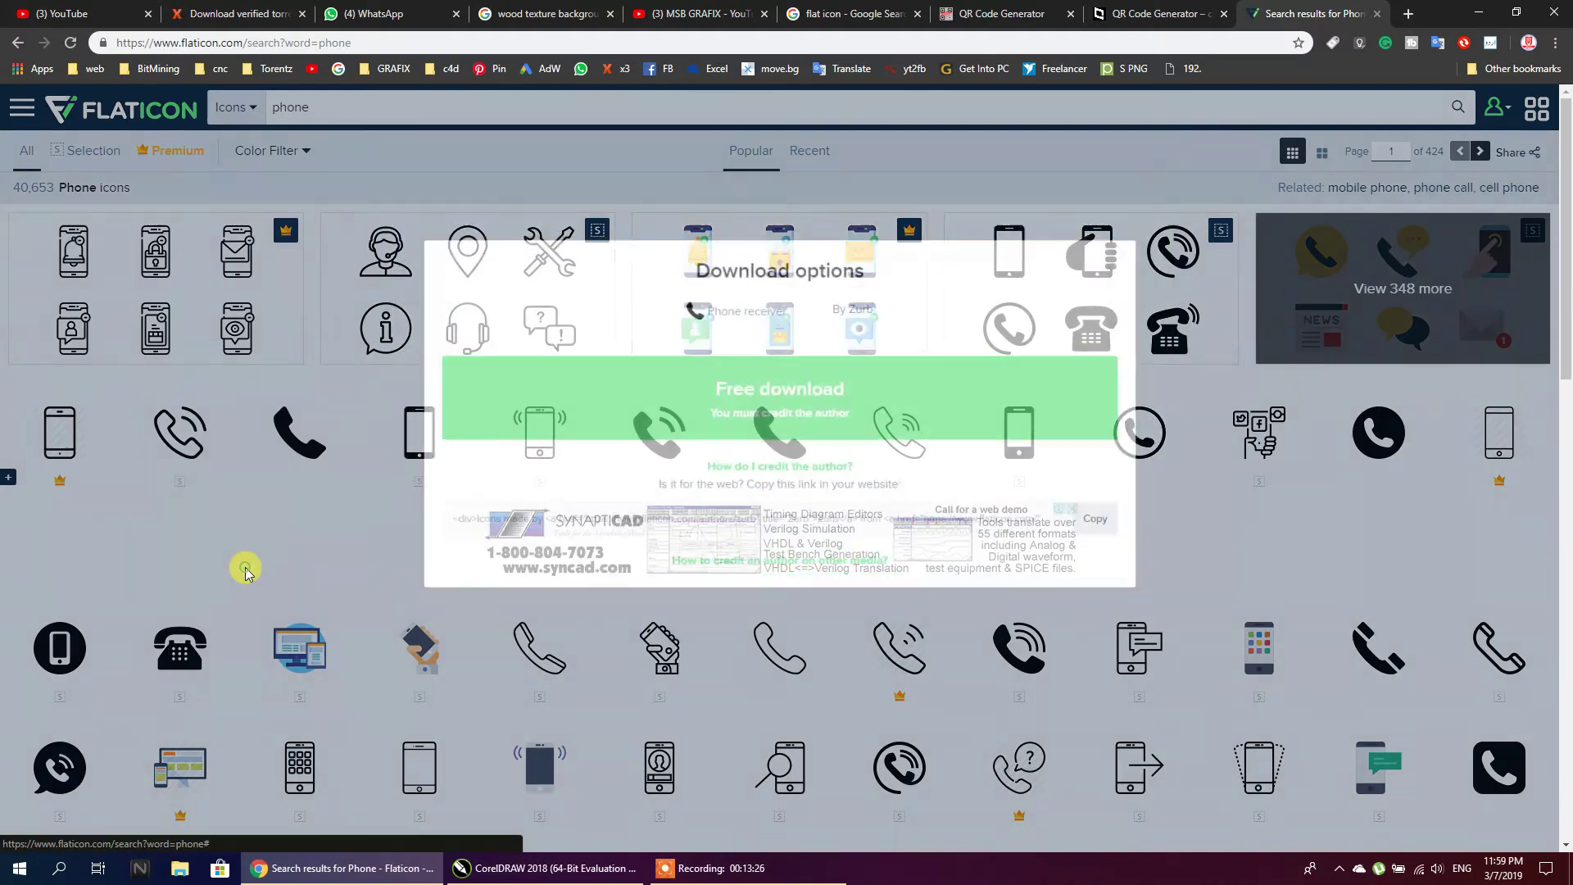
click(760, 388)
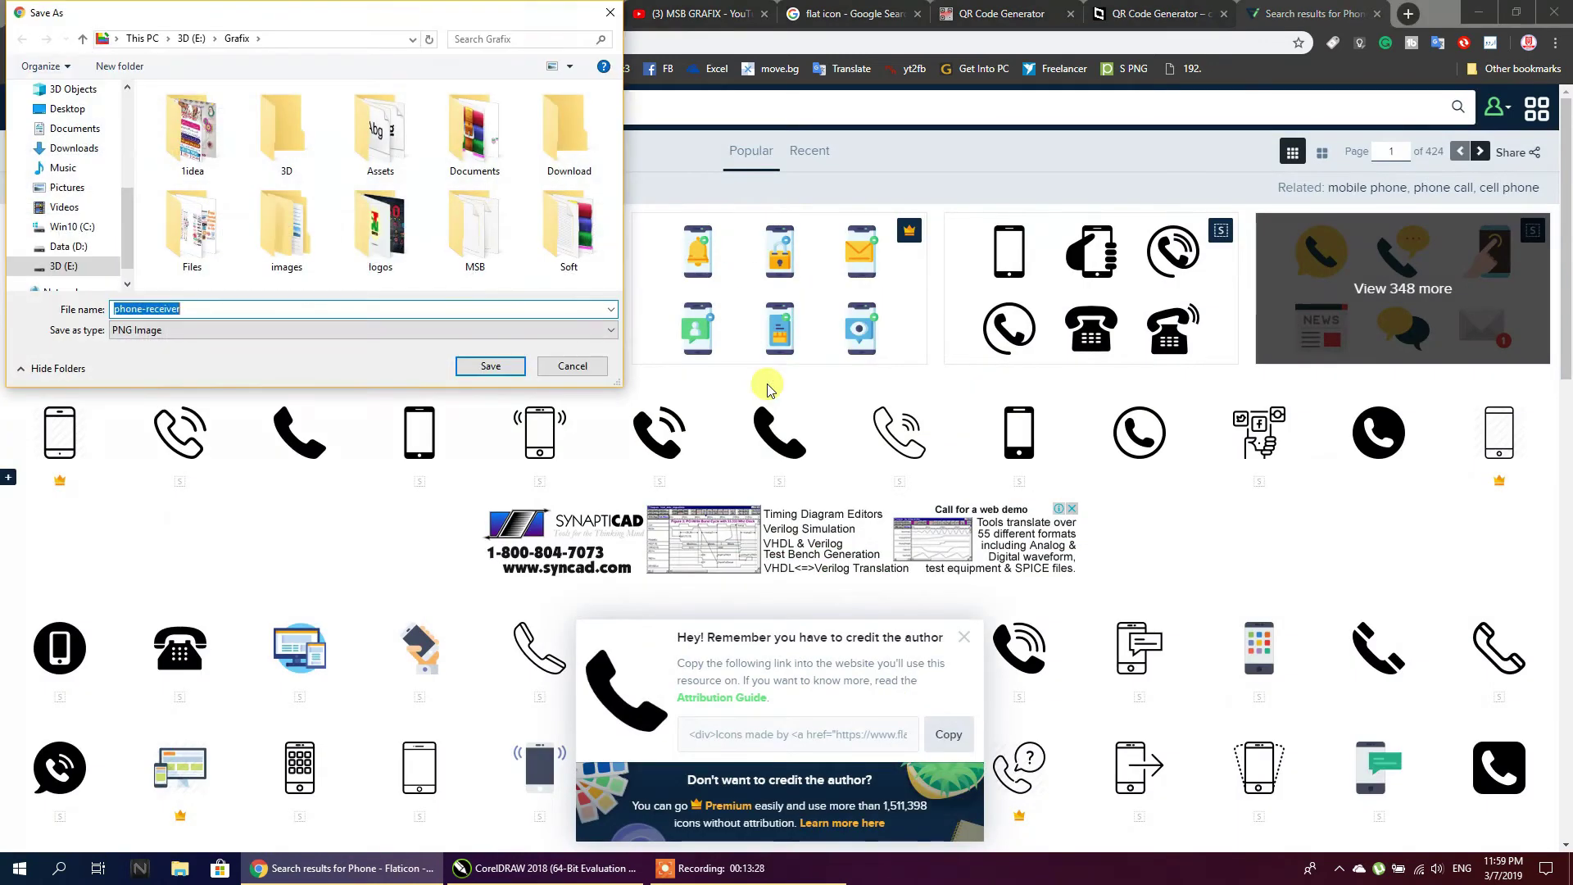
click(49, 110)
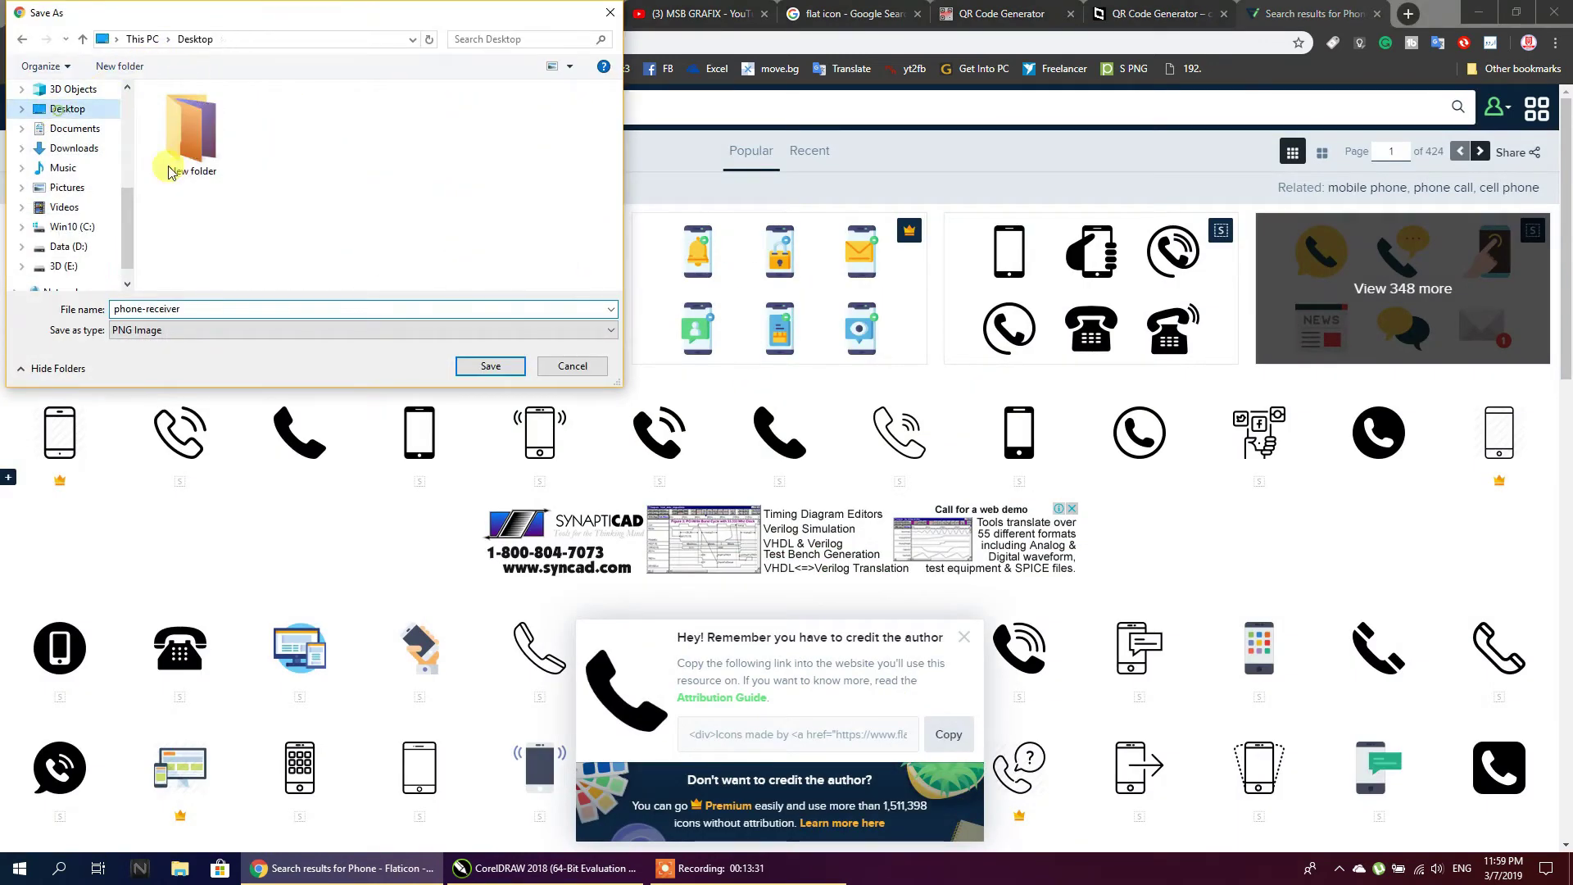
click(472, 368)
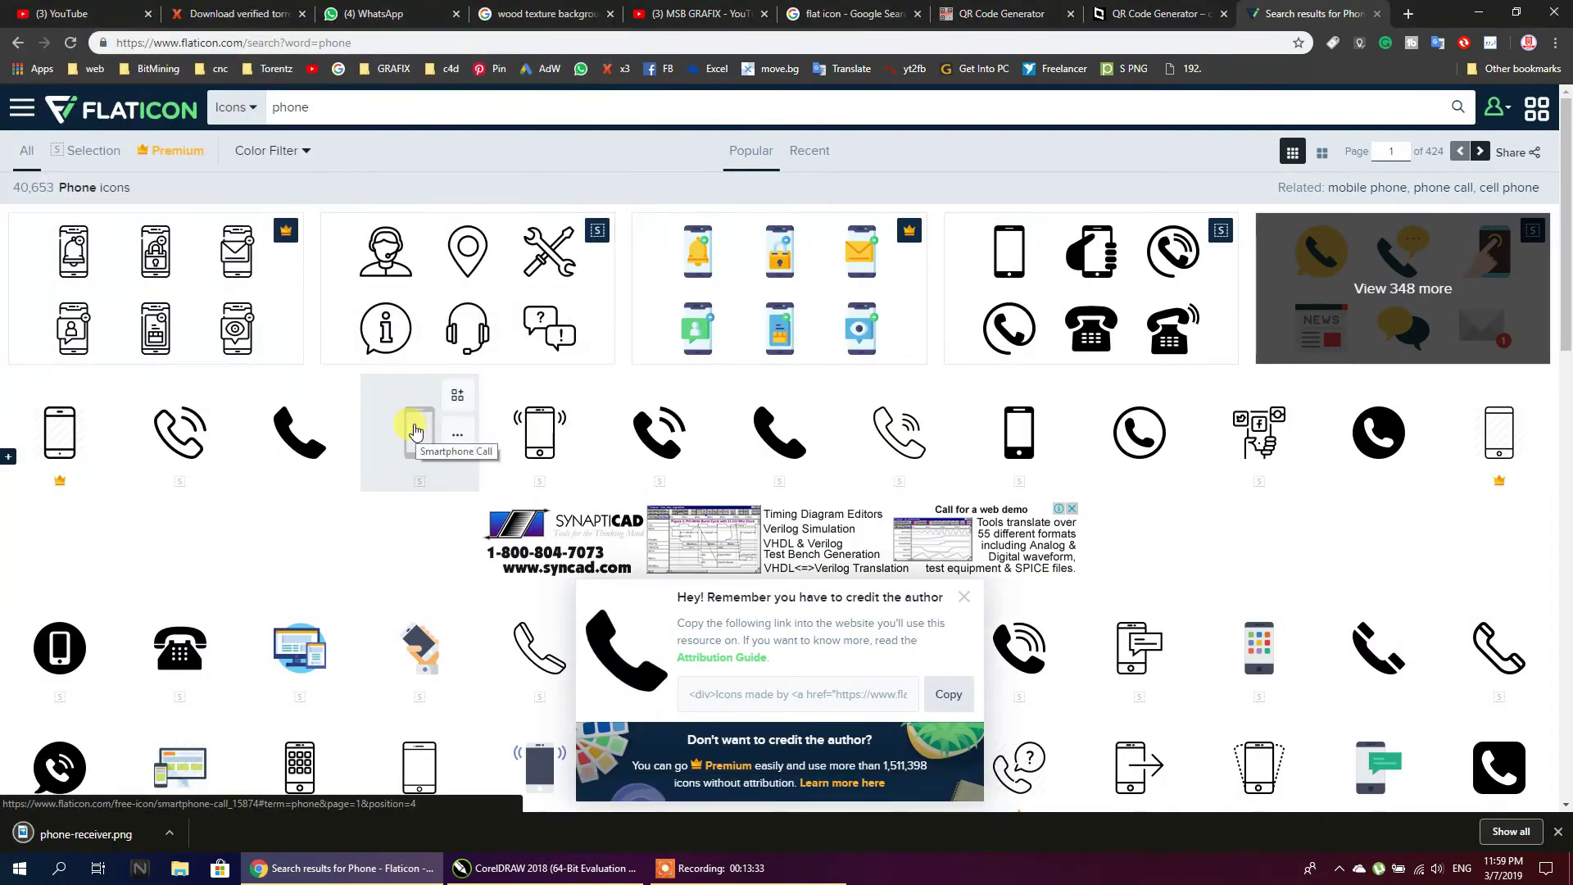
Download the Smartphone Call icon as smartphone-call.png to the Desktop, then return to results
click(422, 430)
click(1364, 15)
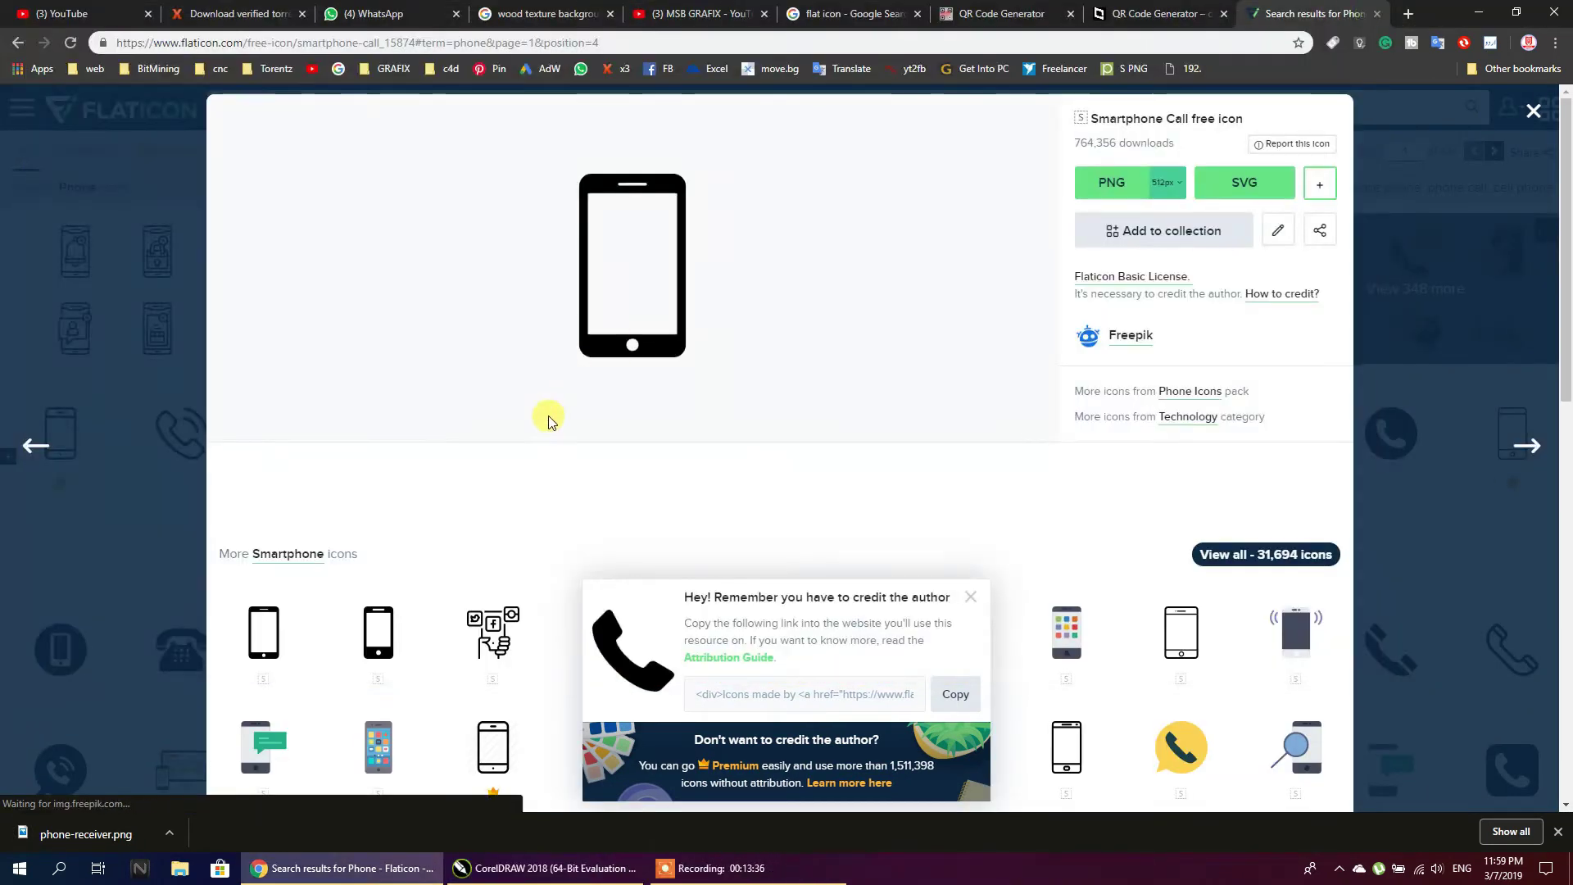
click(1110, 183)
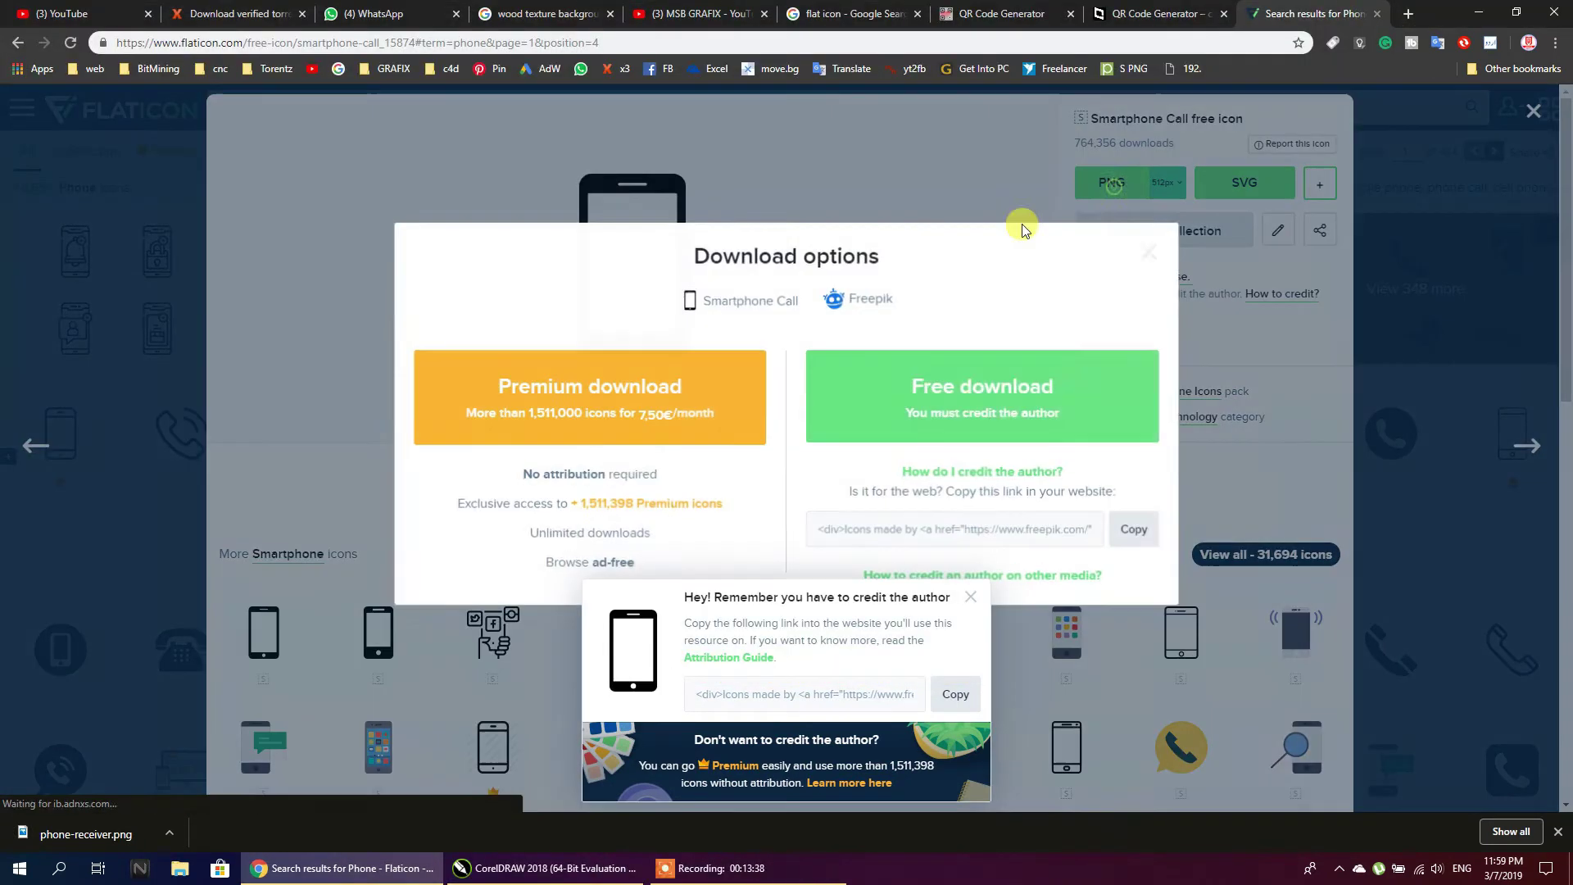
click(928, 435)
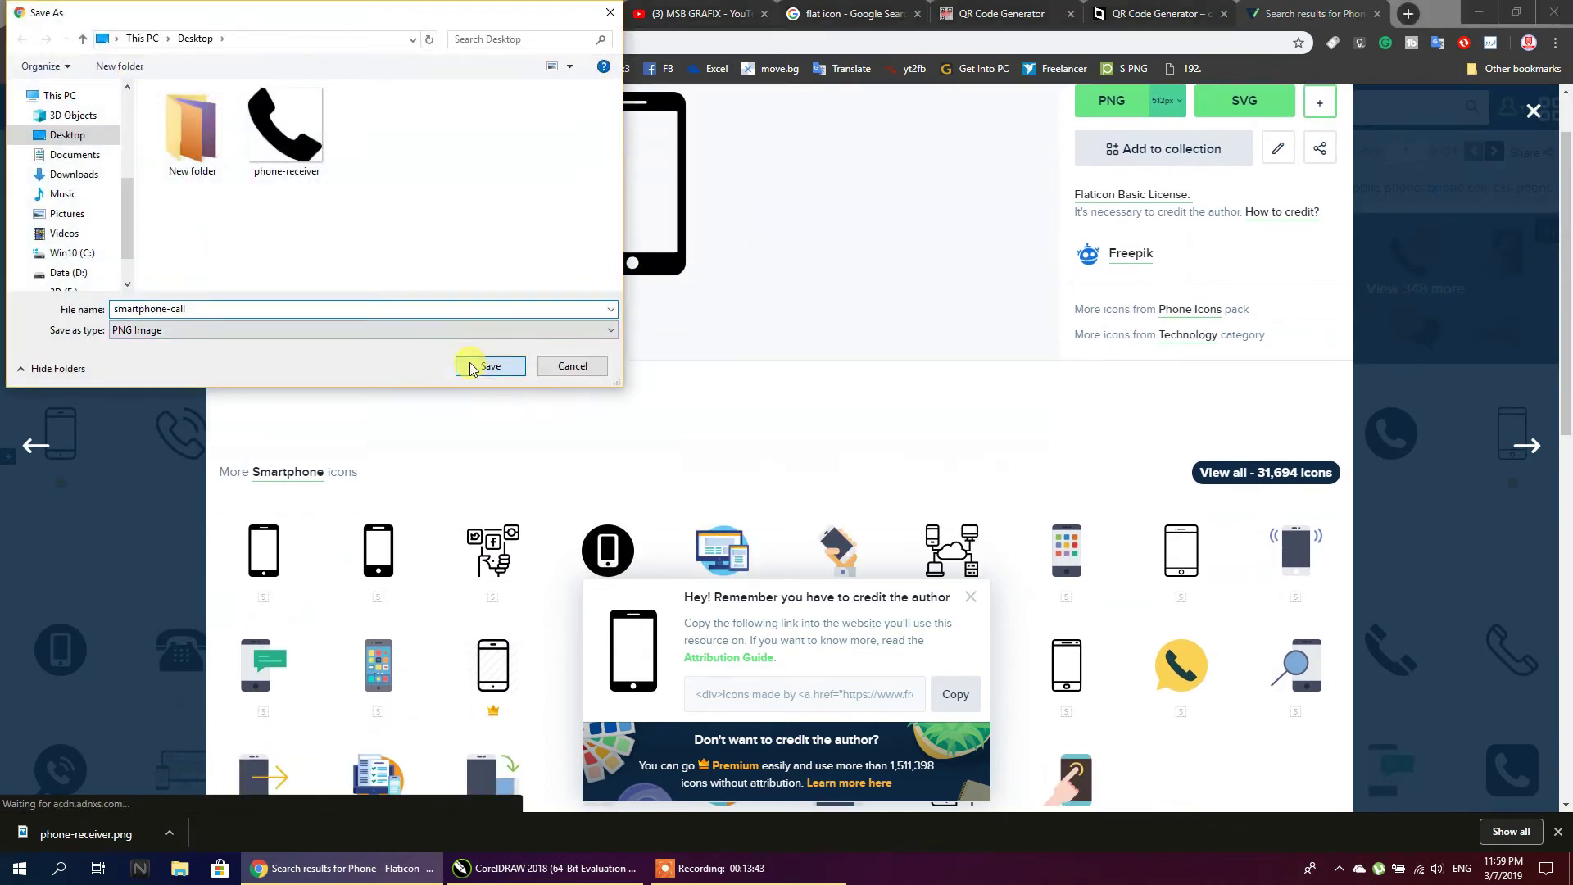
click(489, 366)
scroll(485, 361, down, 6)
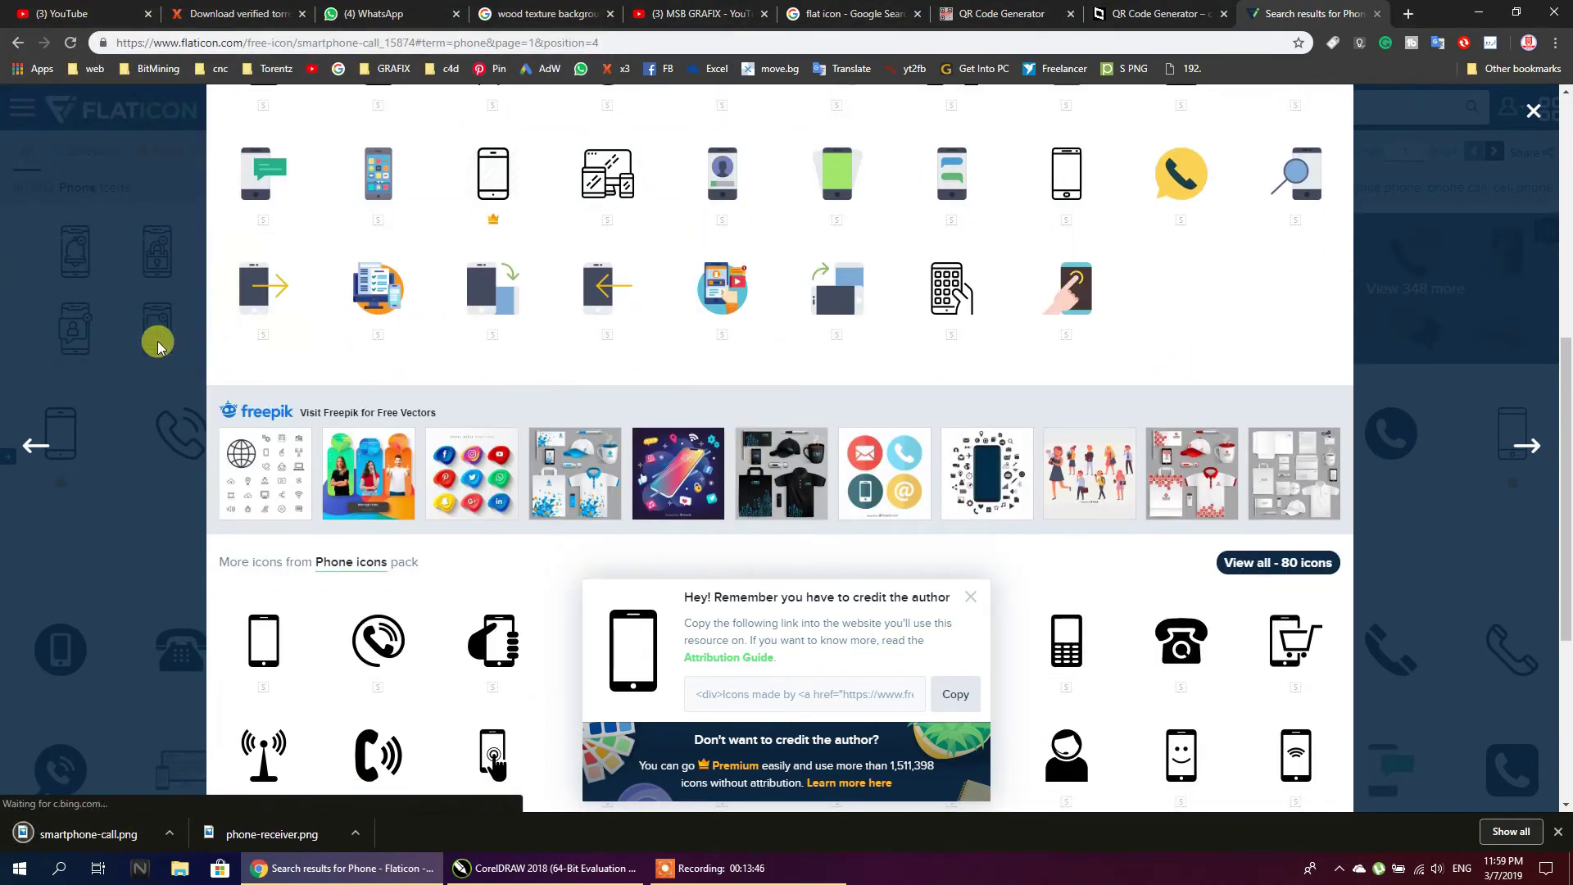
click(1531, 111)
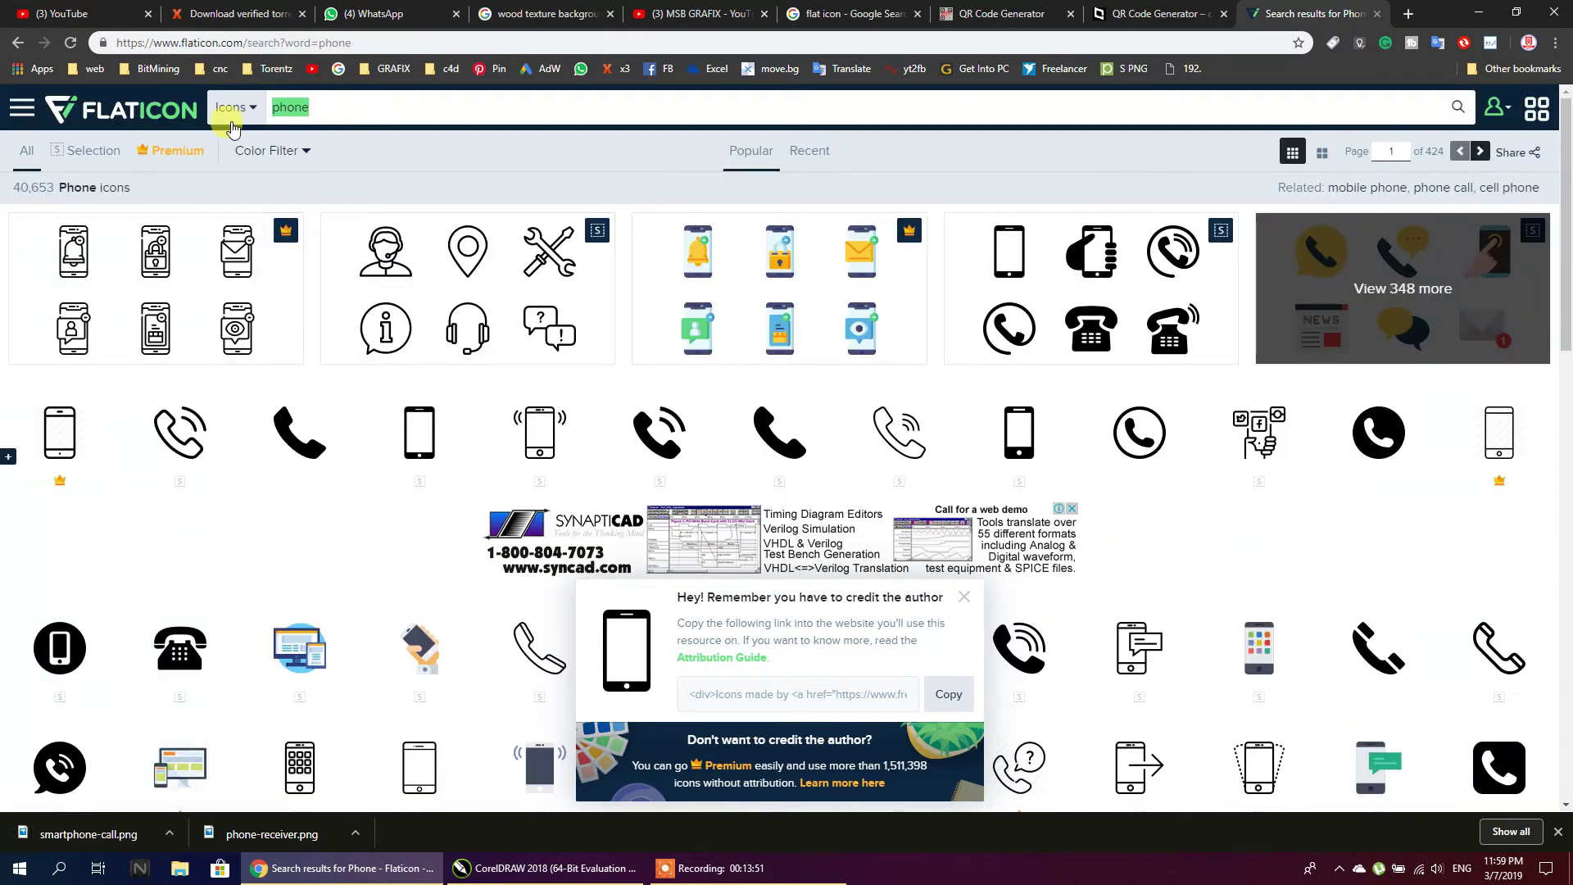
Search Flaticon for 'email' and download the outline envelope icon as mail.png
text(email)
key(Return)
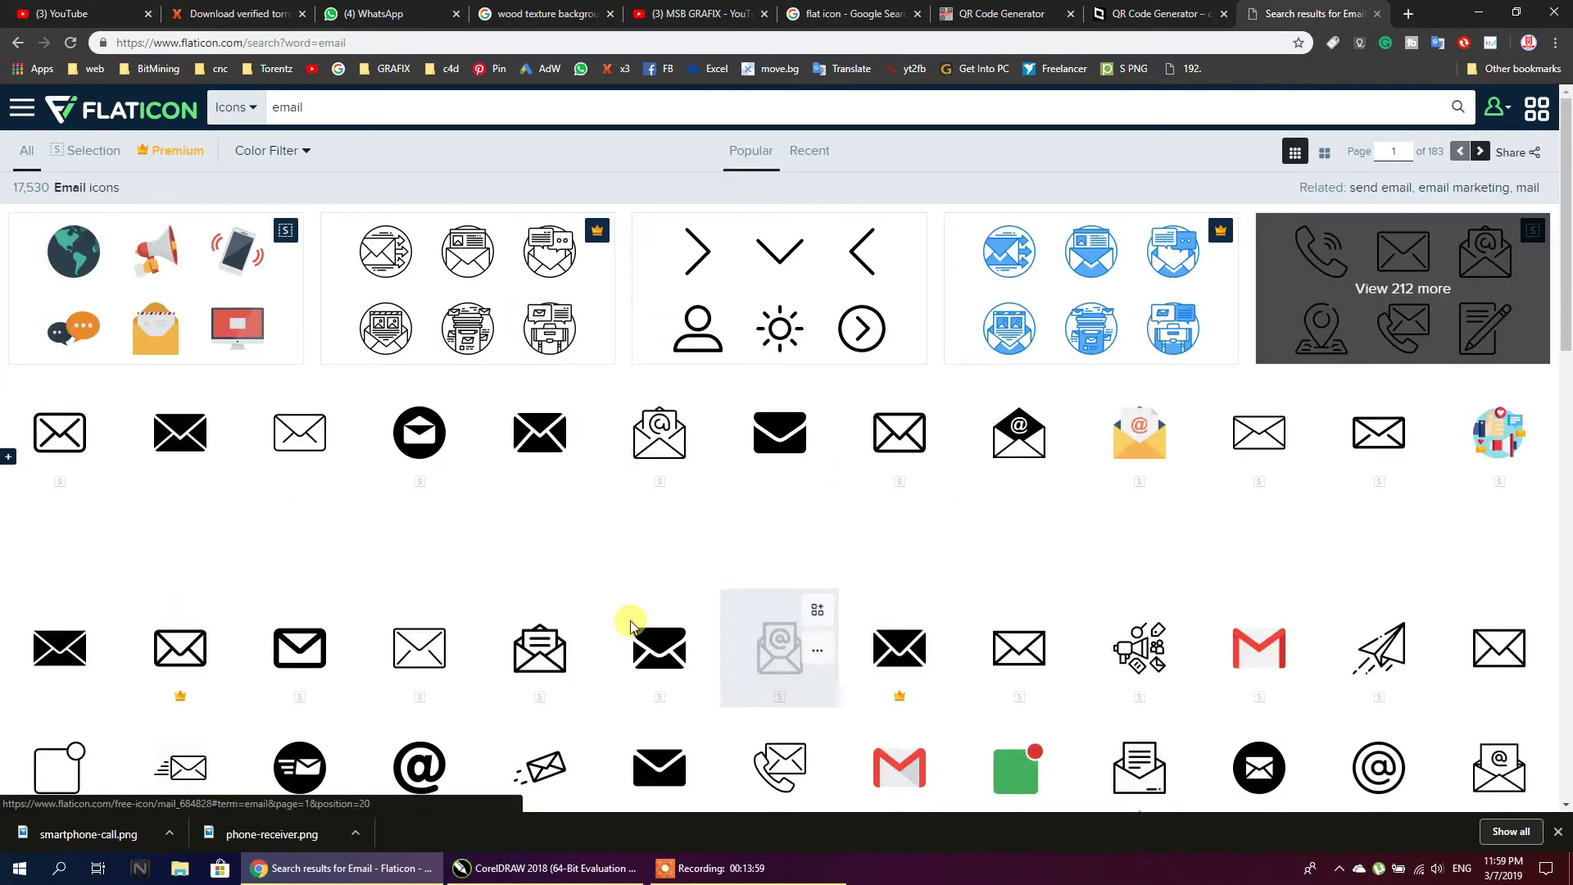
scroll(425, 545, down, 2)
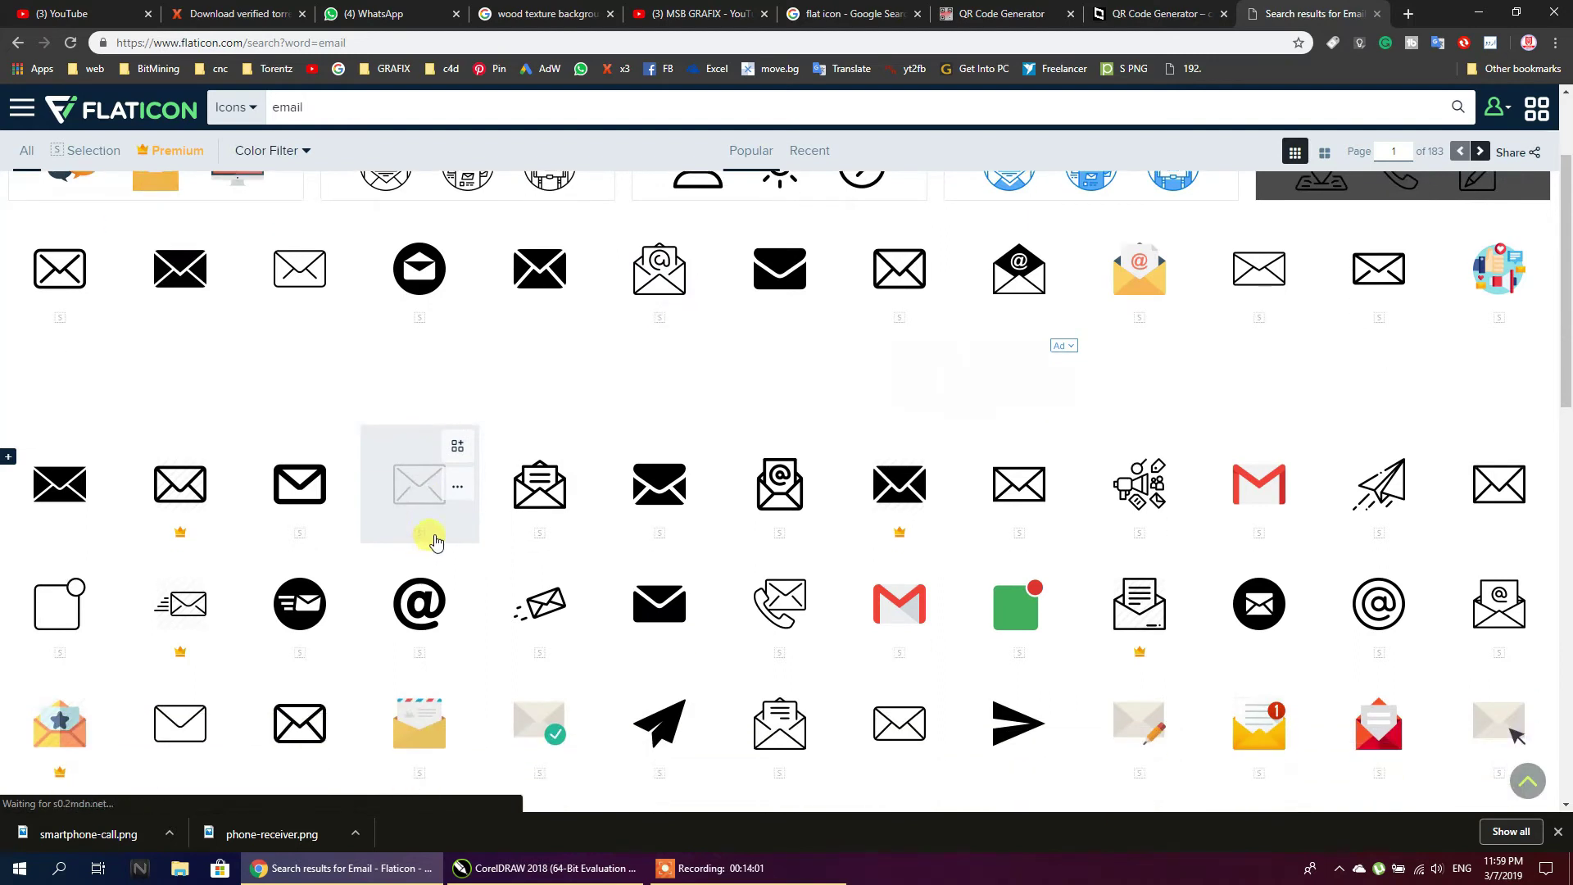
scroll(271, 394, up, 2)
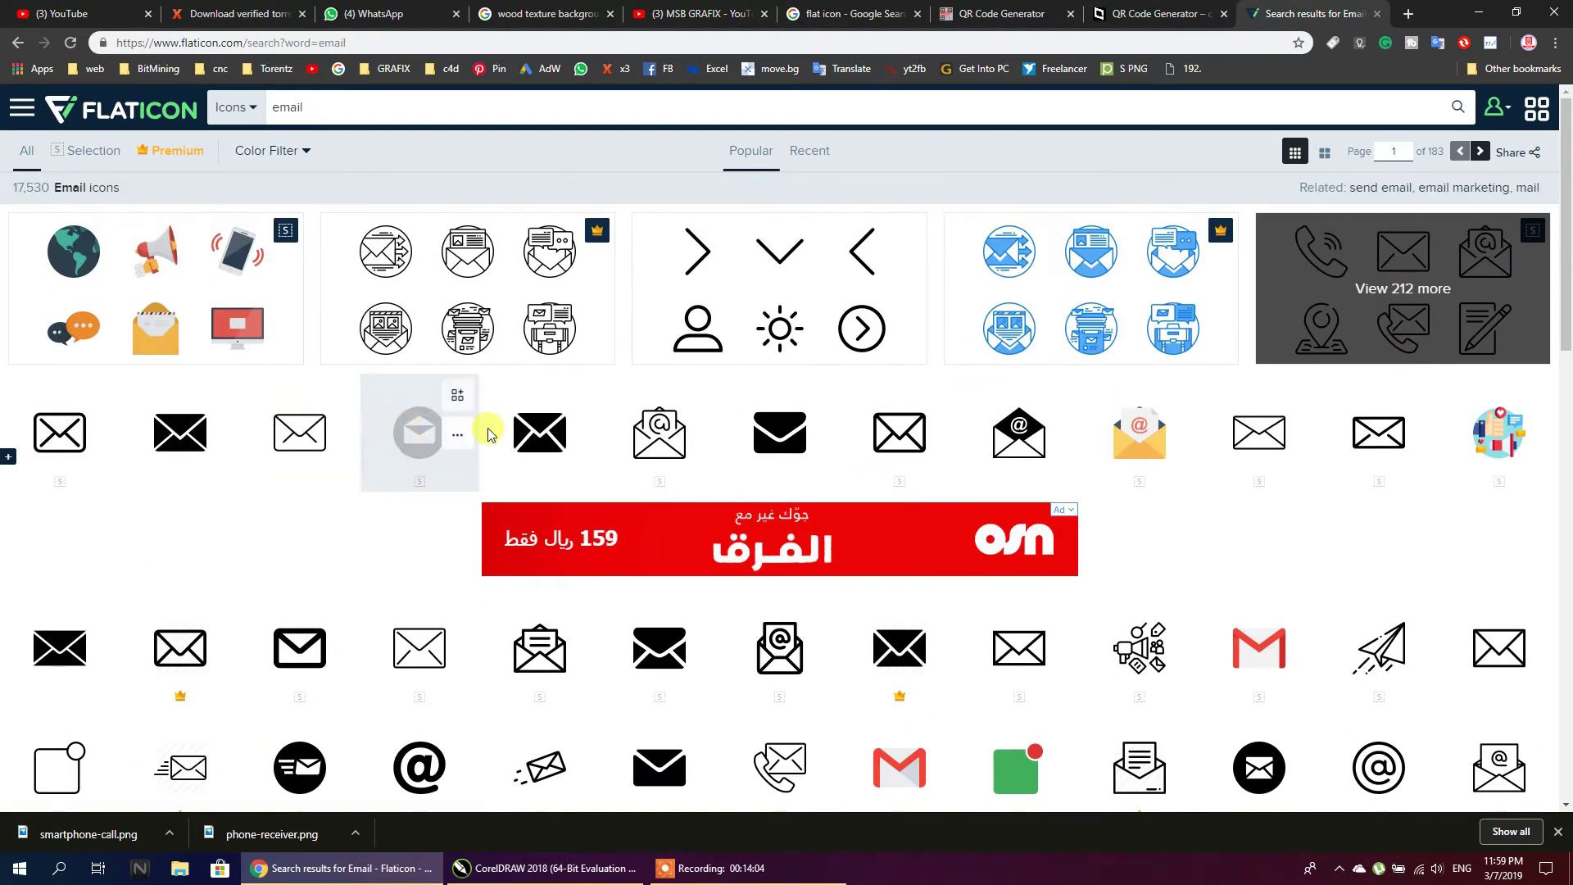
click(418, 432)
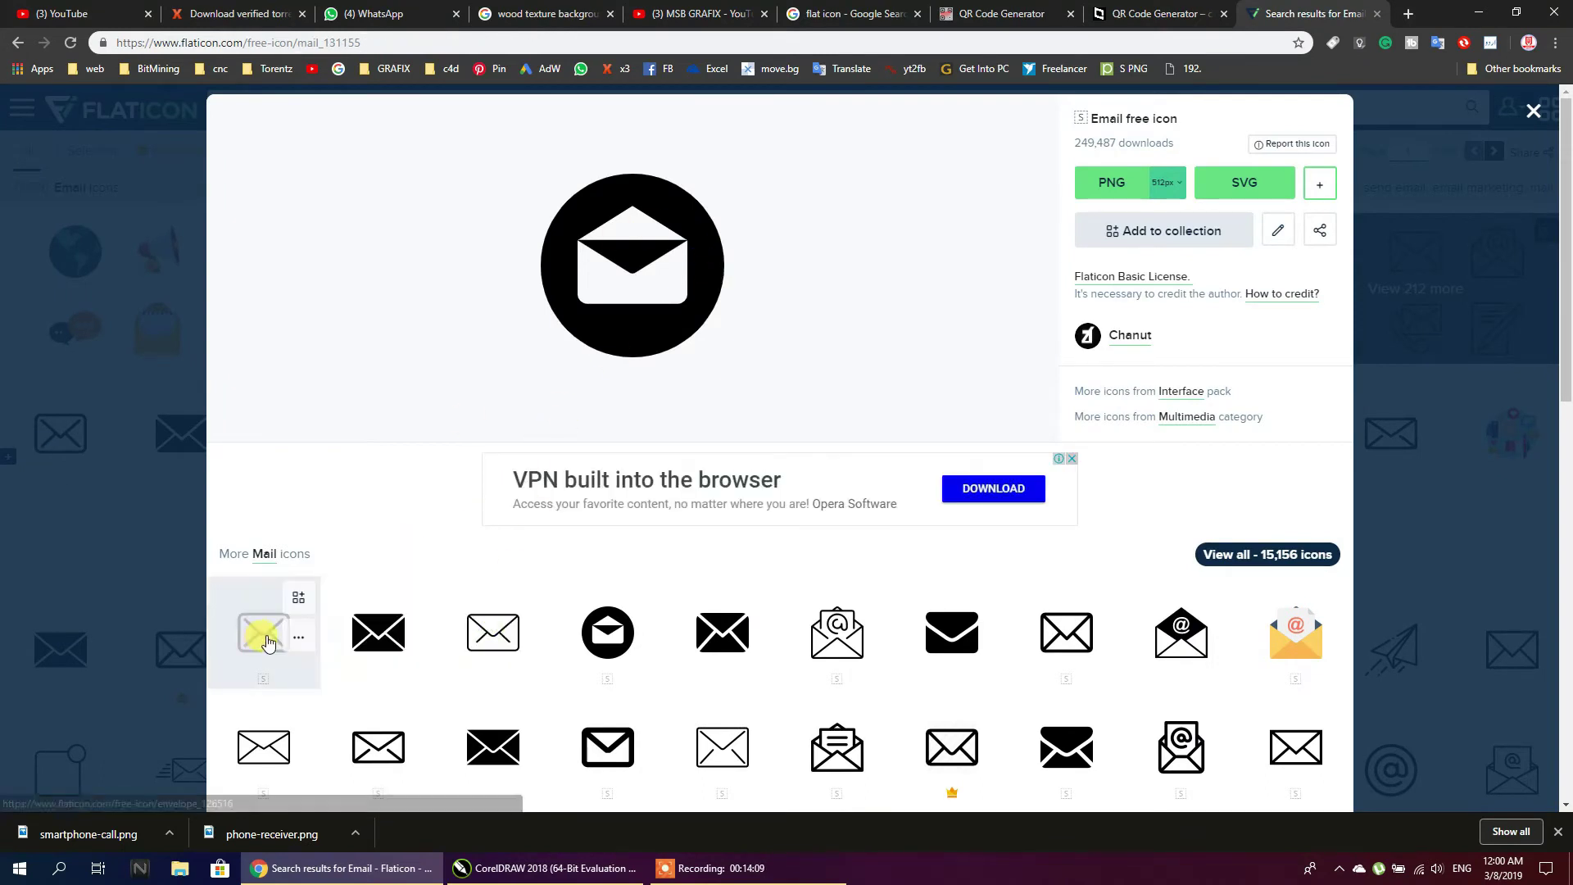
click(267, 642)
click(1100, 199)
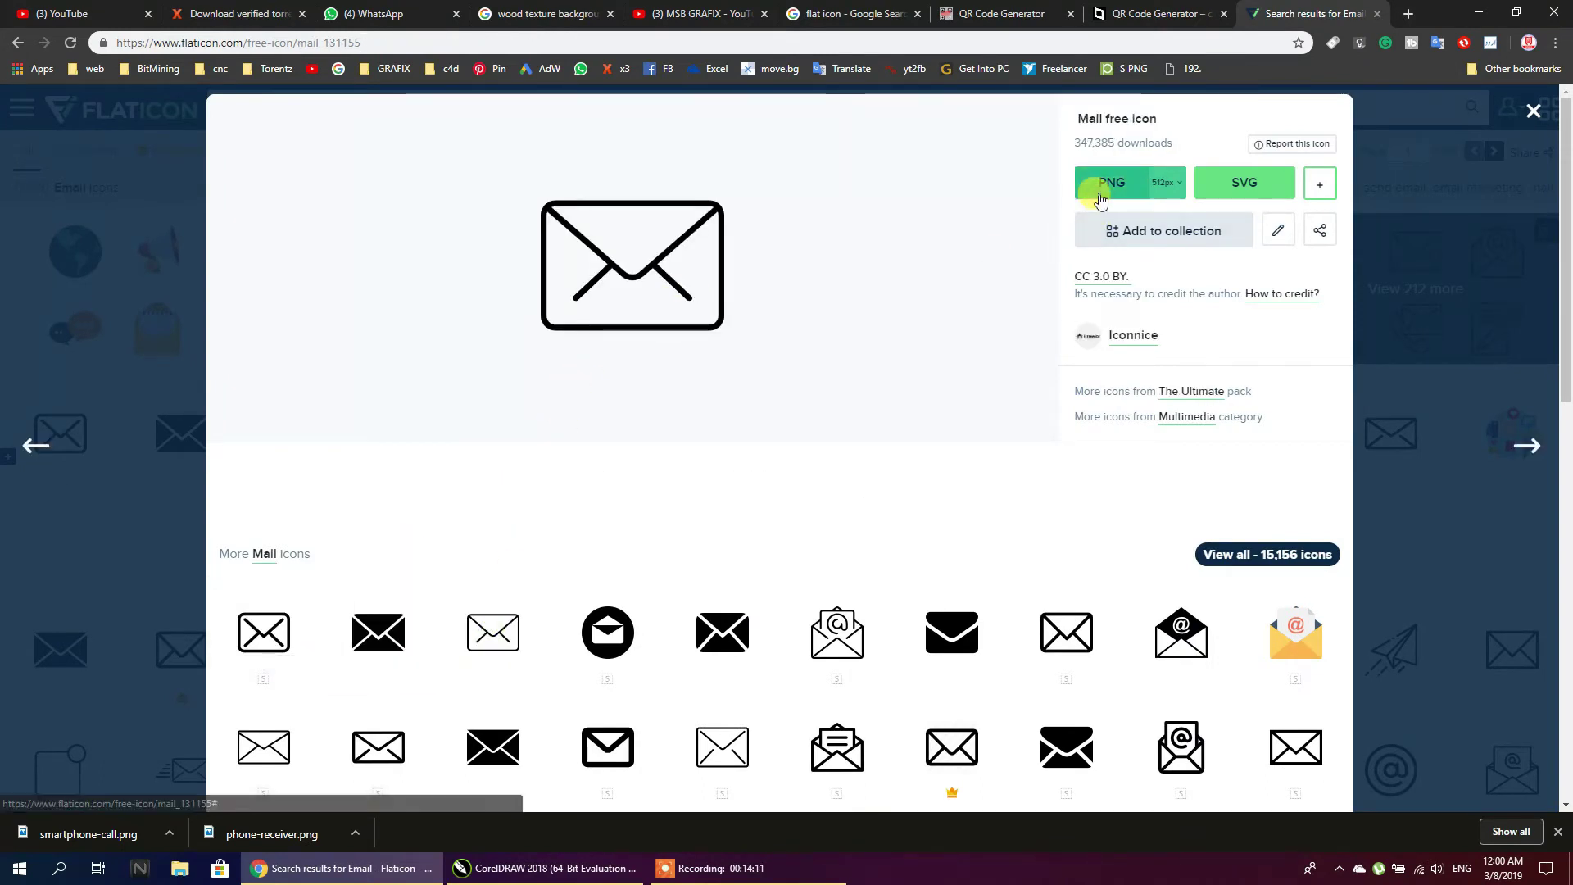
click(827, 415)
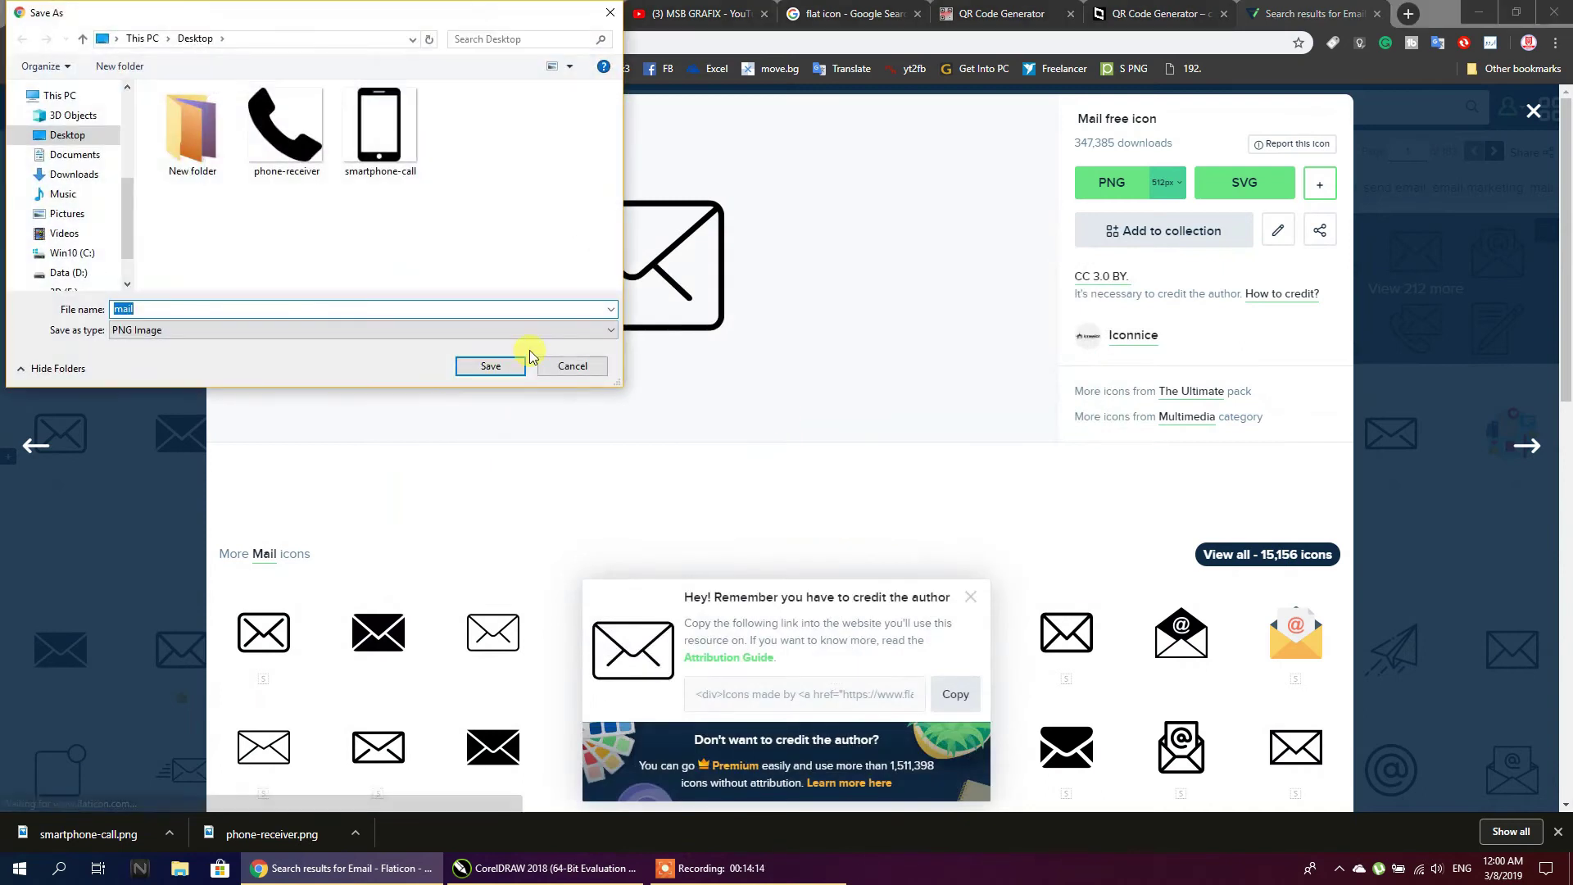
click(491, 365)
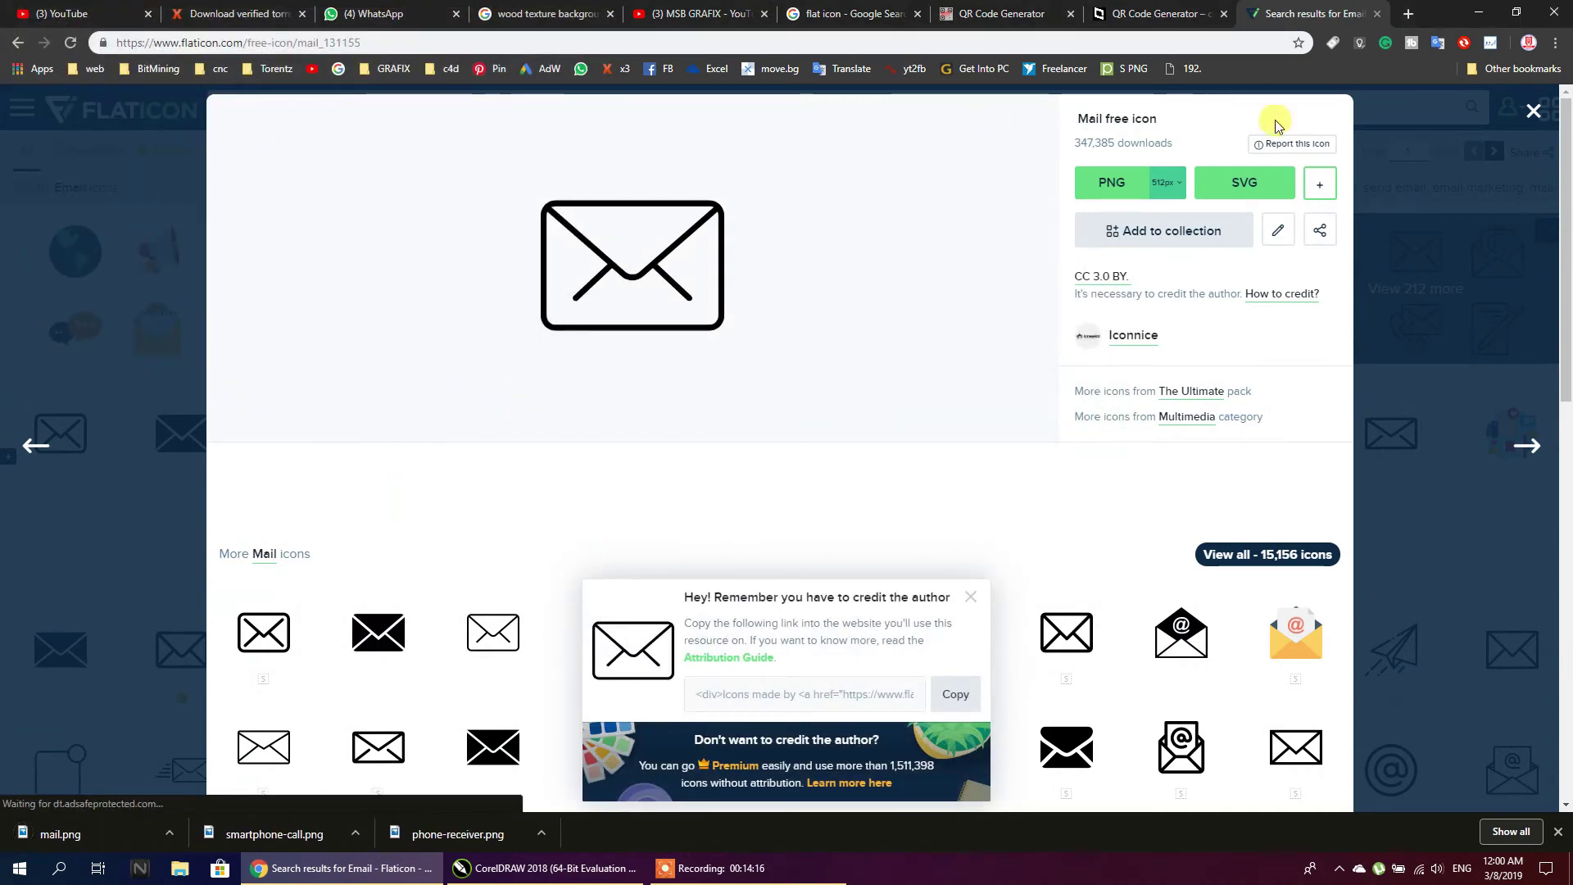
click(1514, 118)
Search 'location' and download the outline location pin icon as placeholder.png
double_click(392, 113)
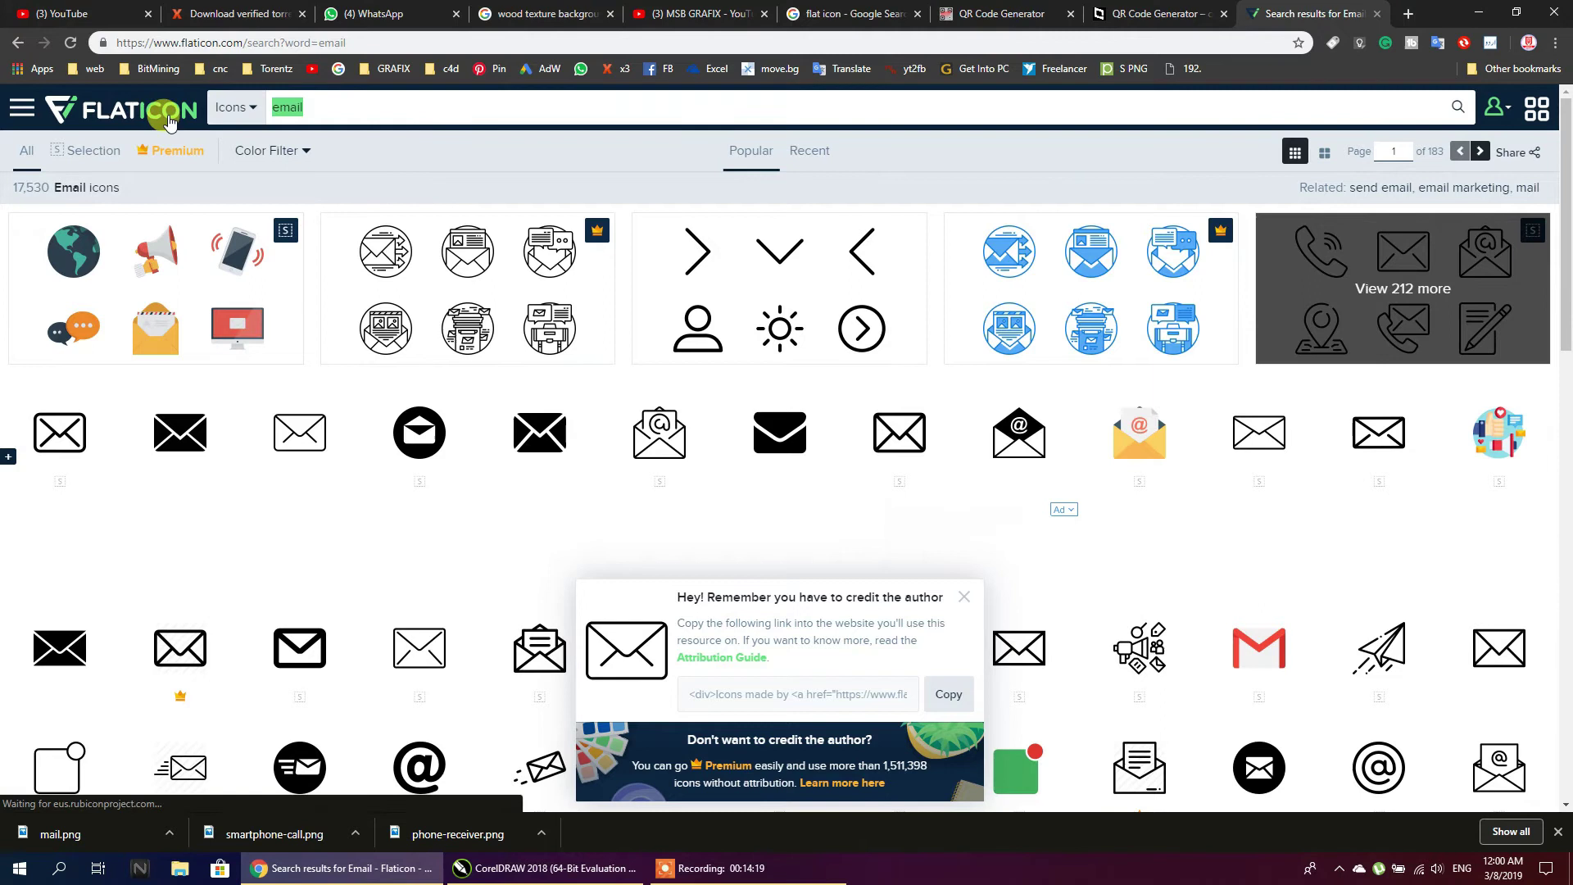
text(loca)
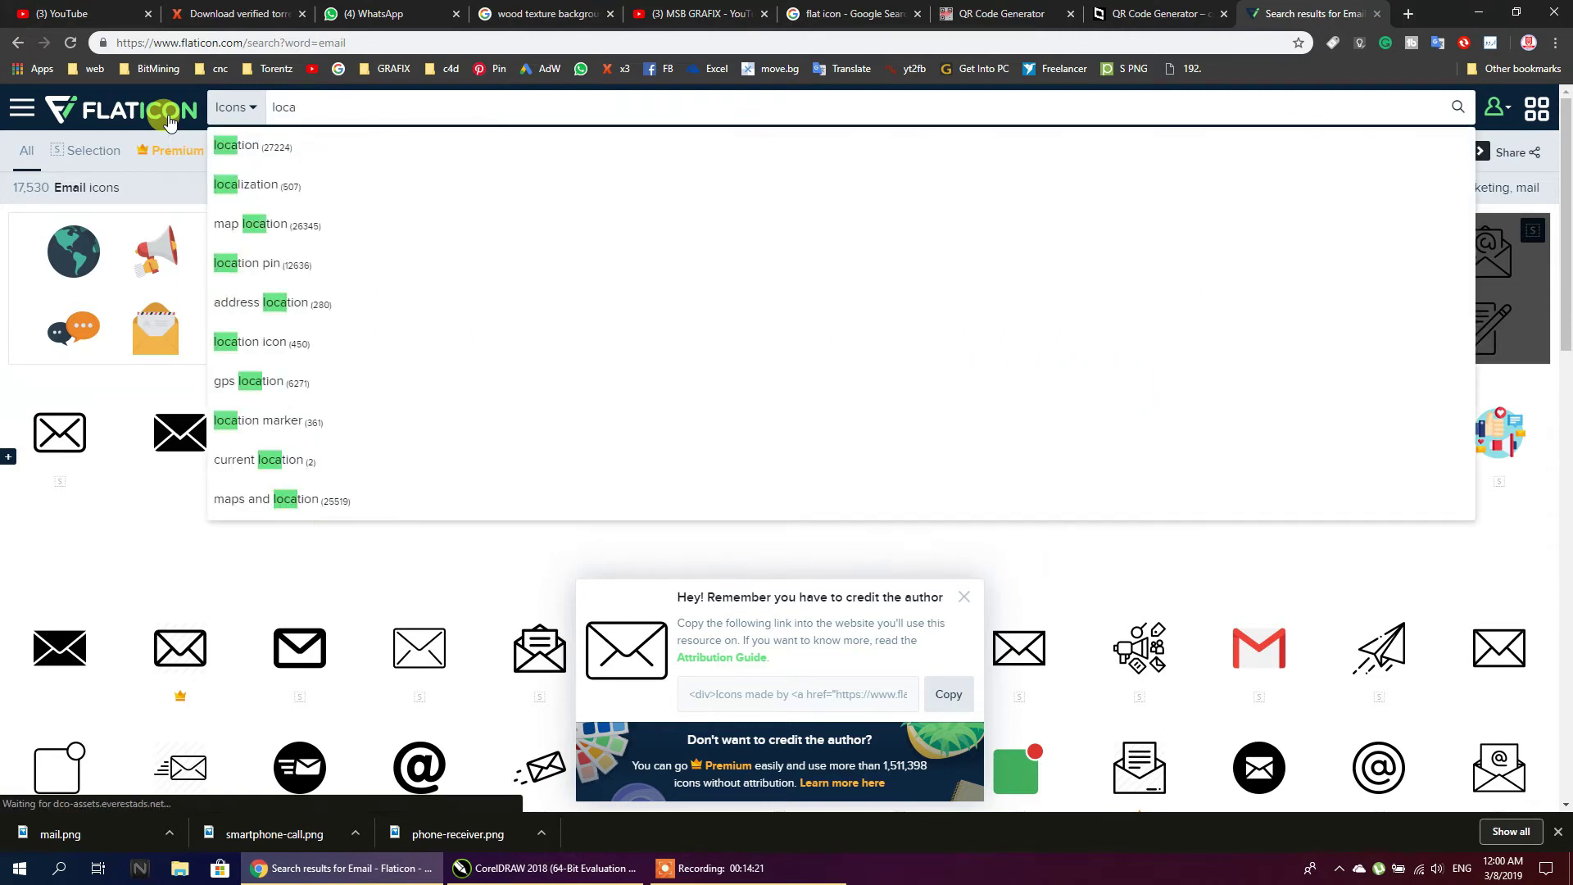
text(tion)
key(Return)
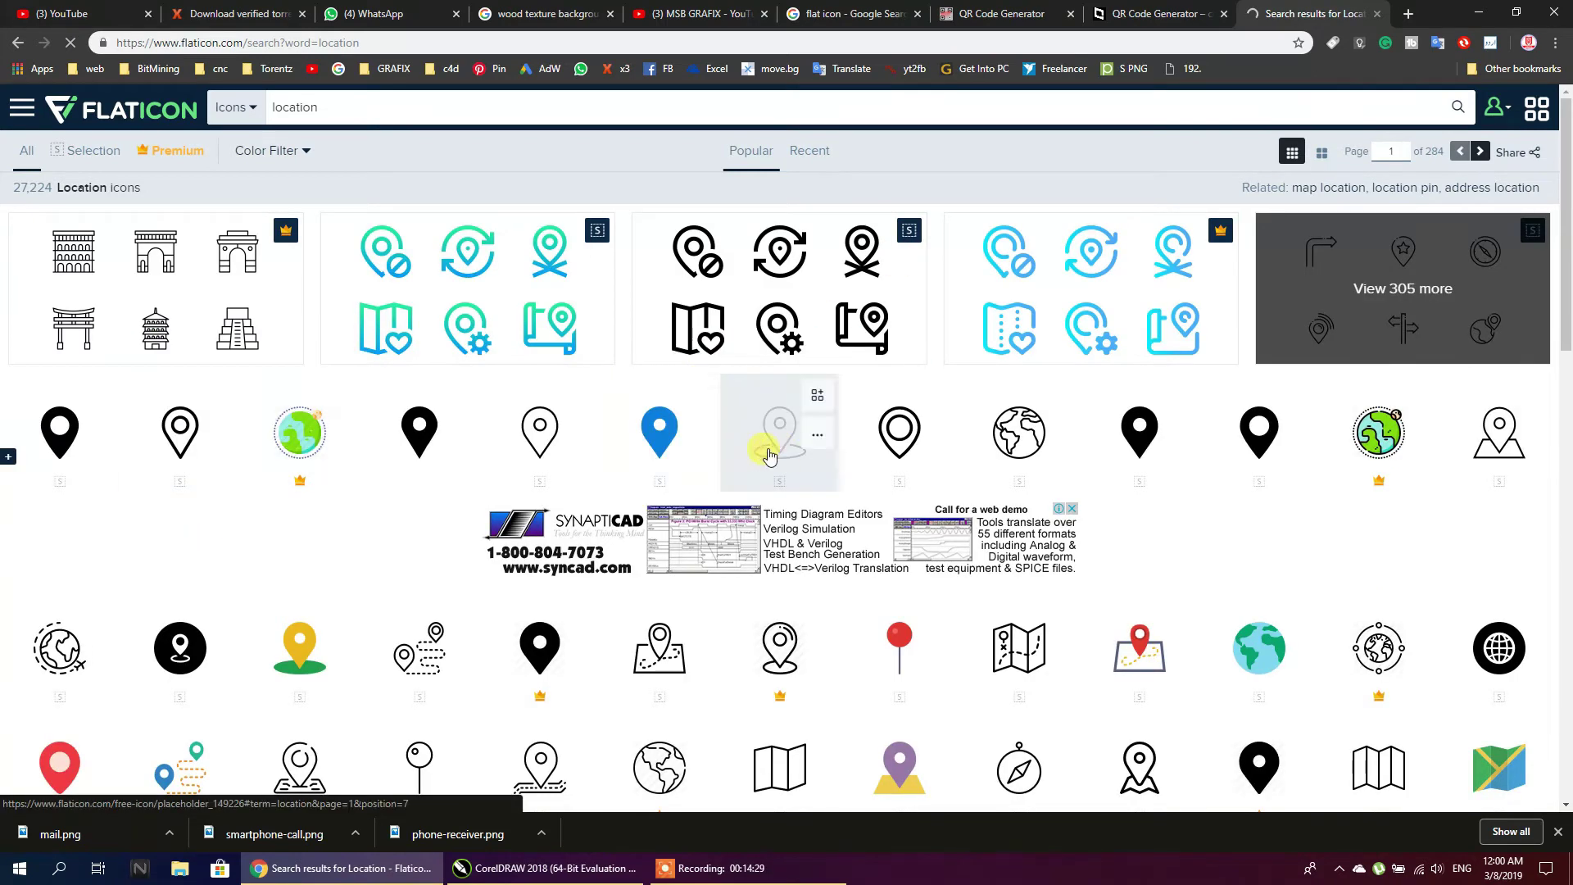
scroll(410, 471, down, 3)
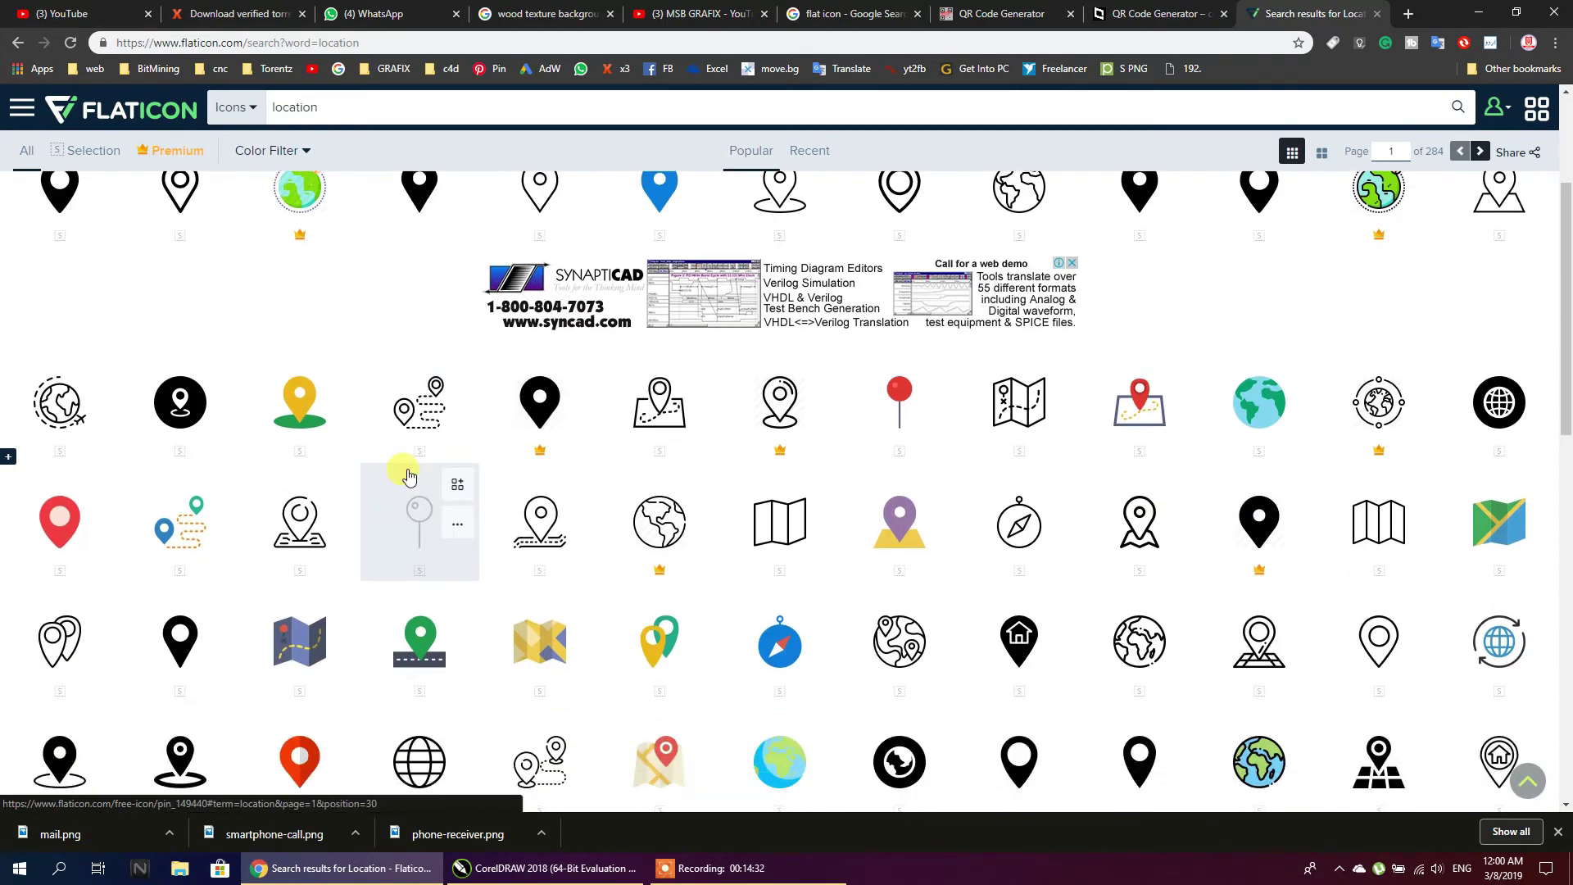
click(177, 425)
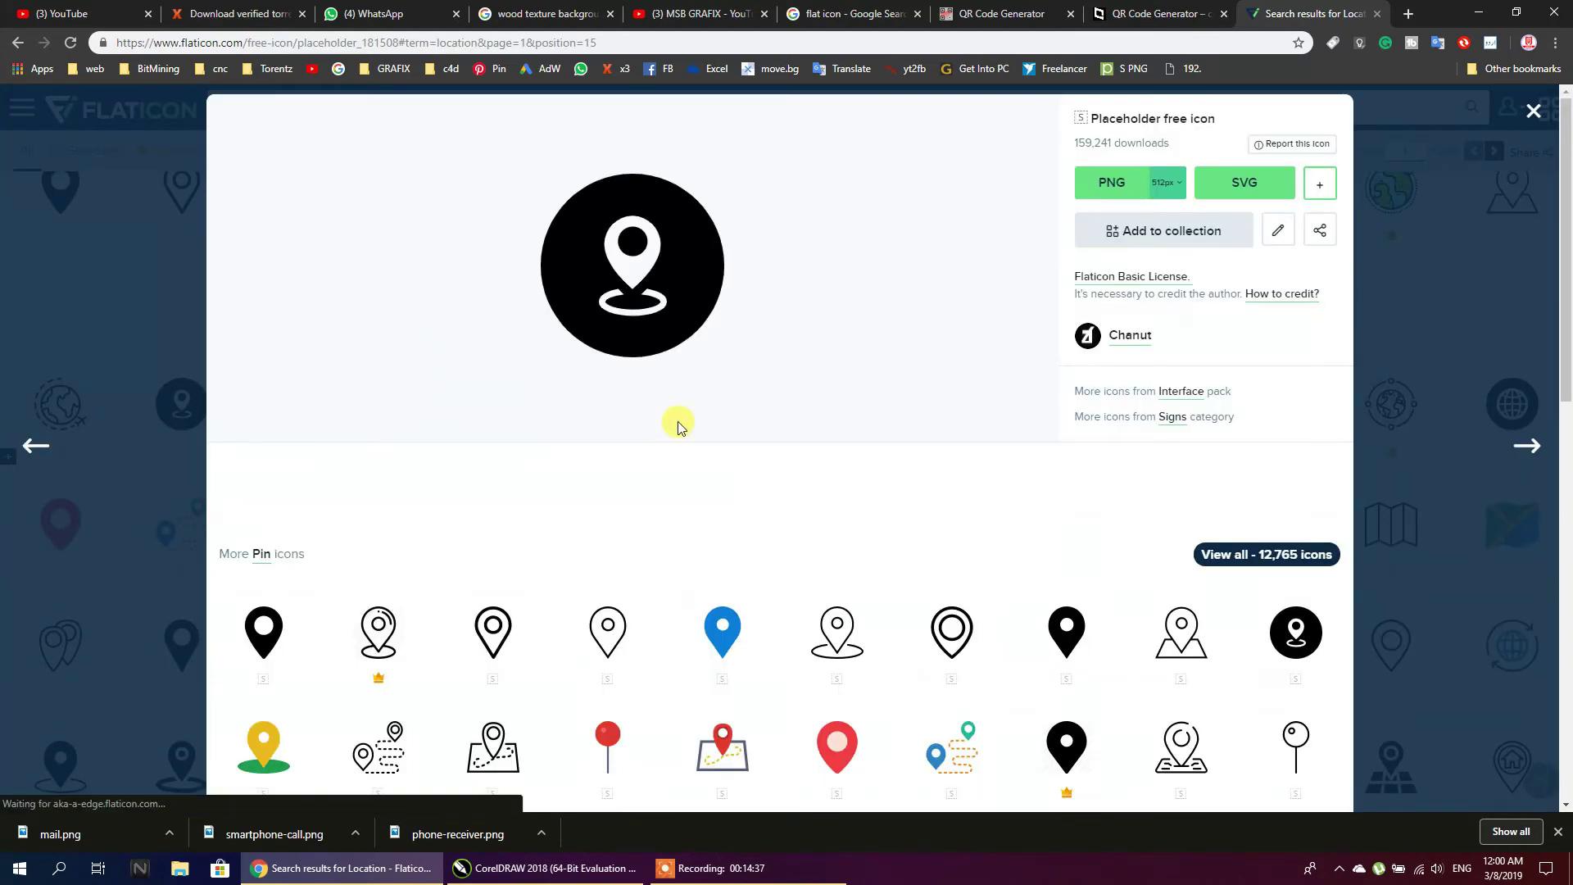
scroll(677, 421, down, 1)
click(823, 543)
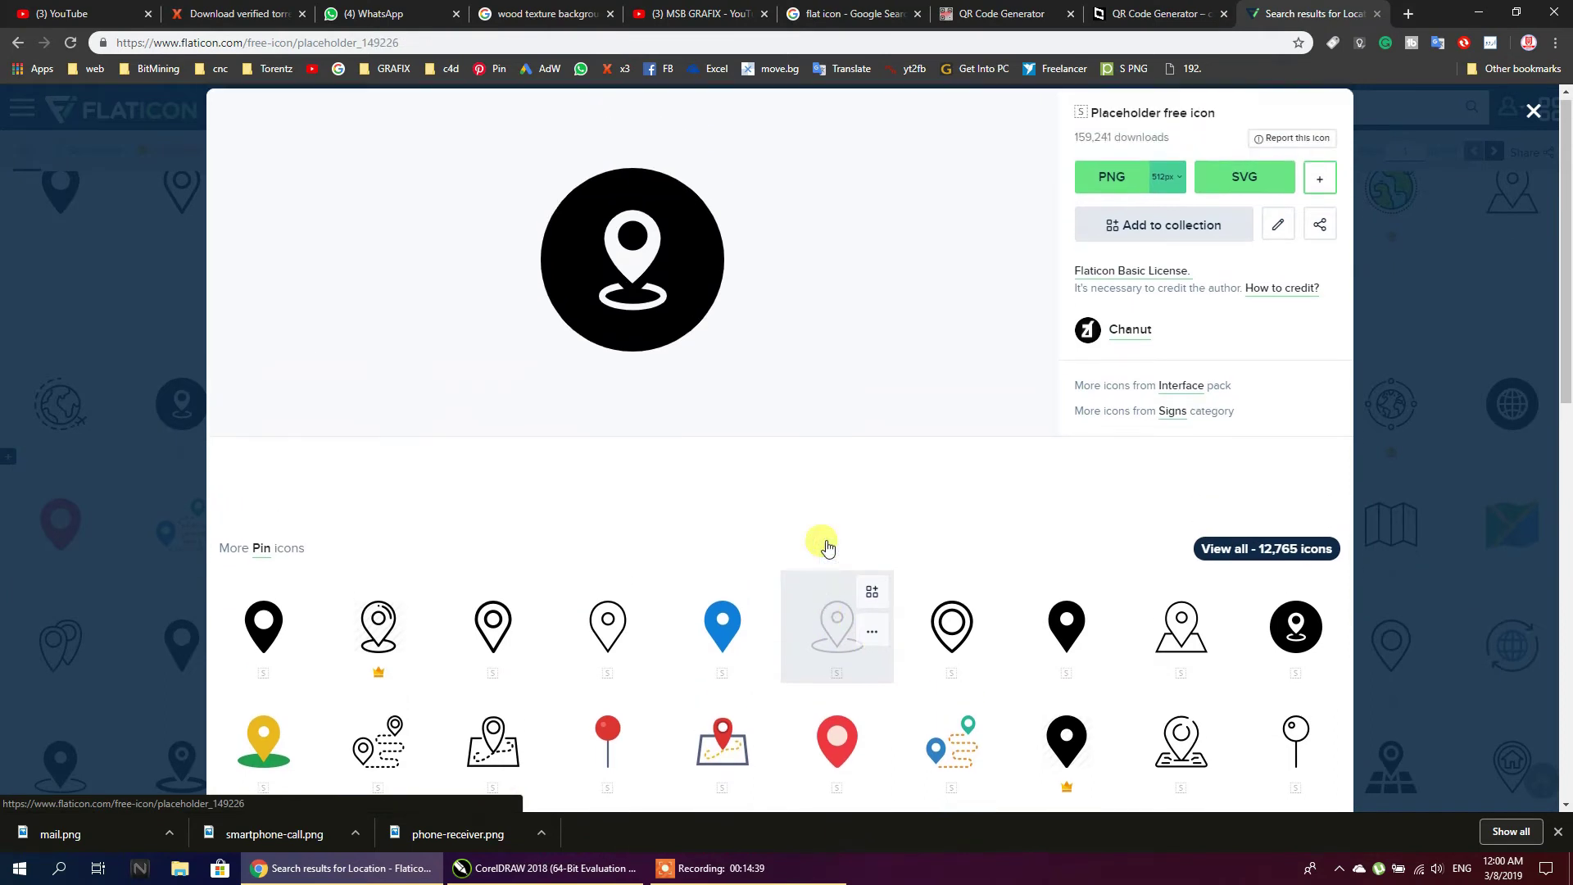
click(869, 636)
click(755, 772)
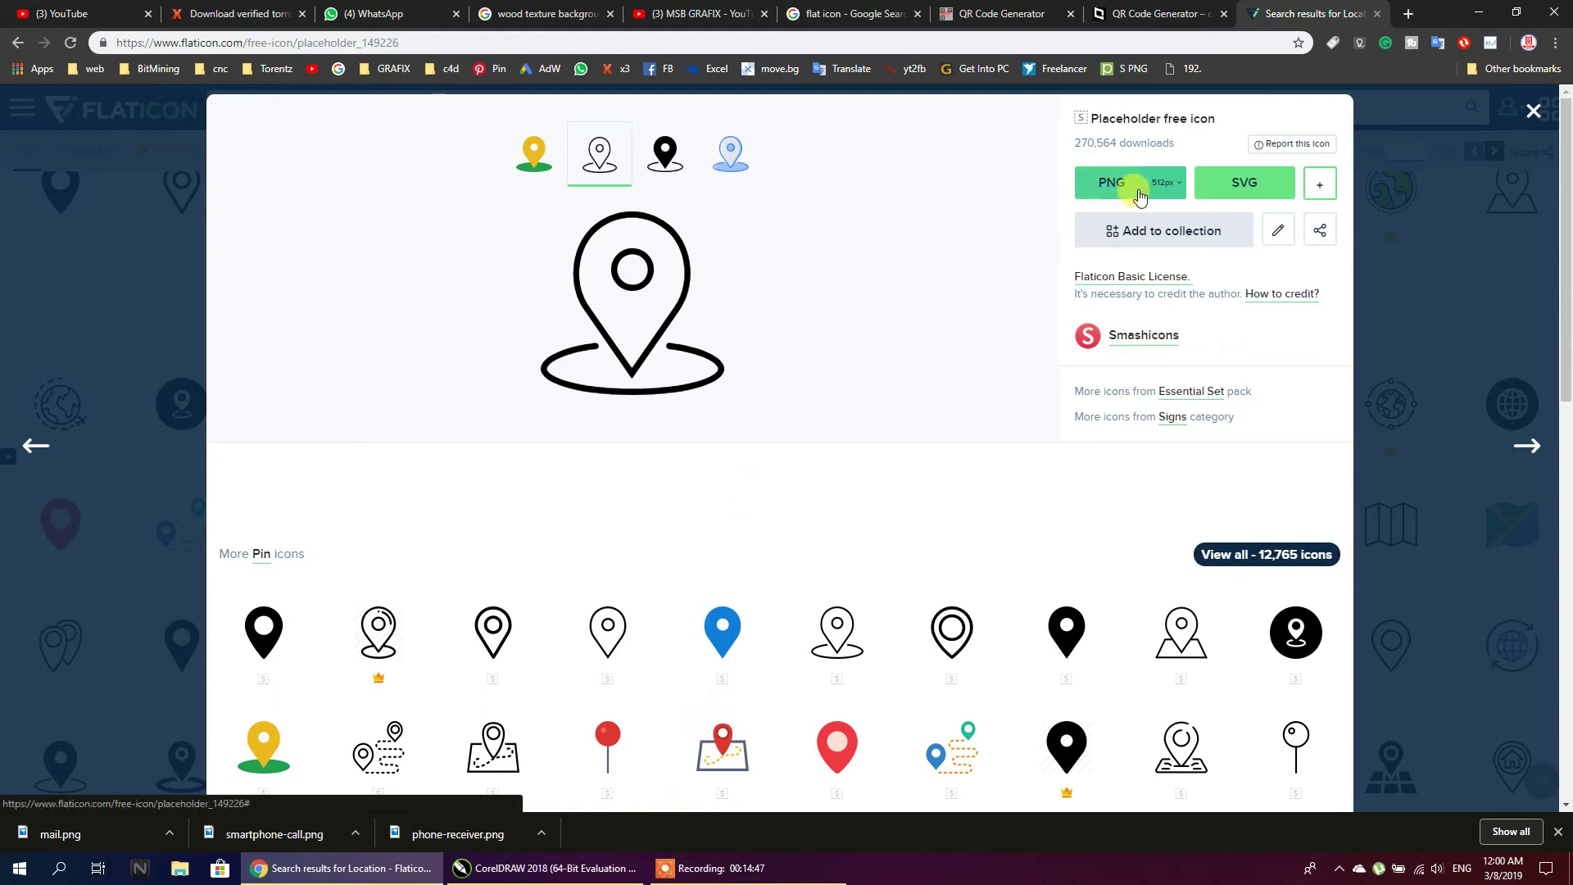
click(1108, 182)
click(887, 421)
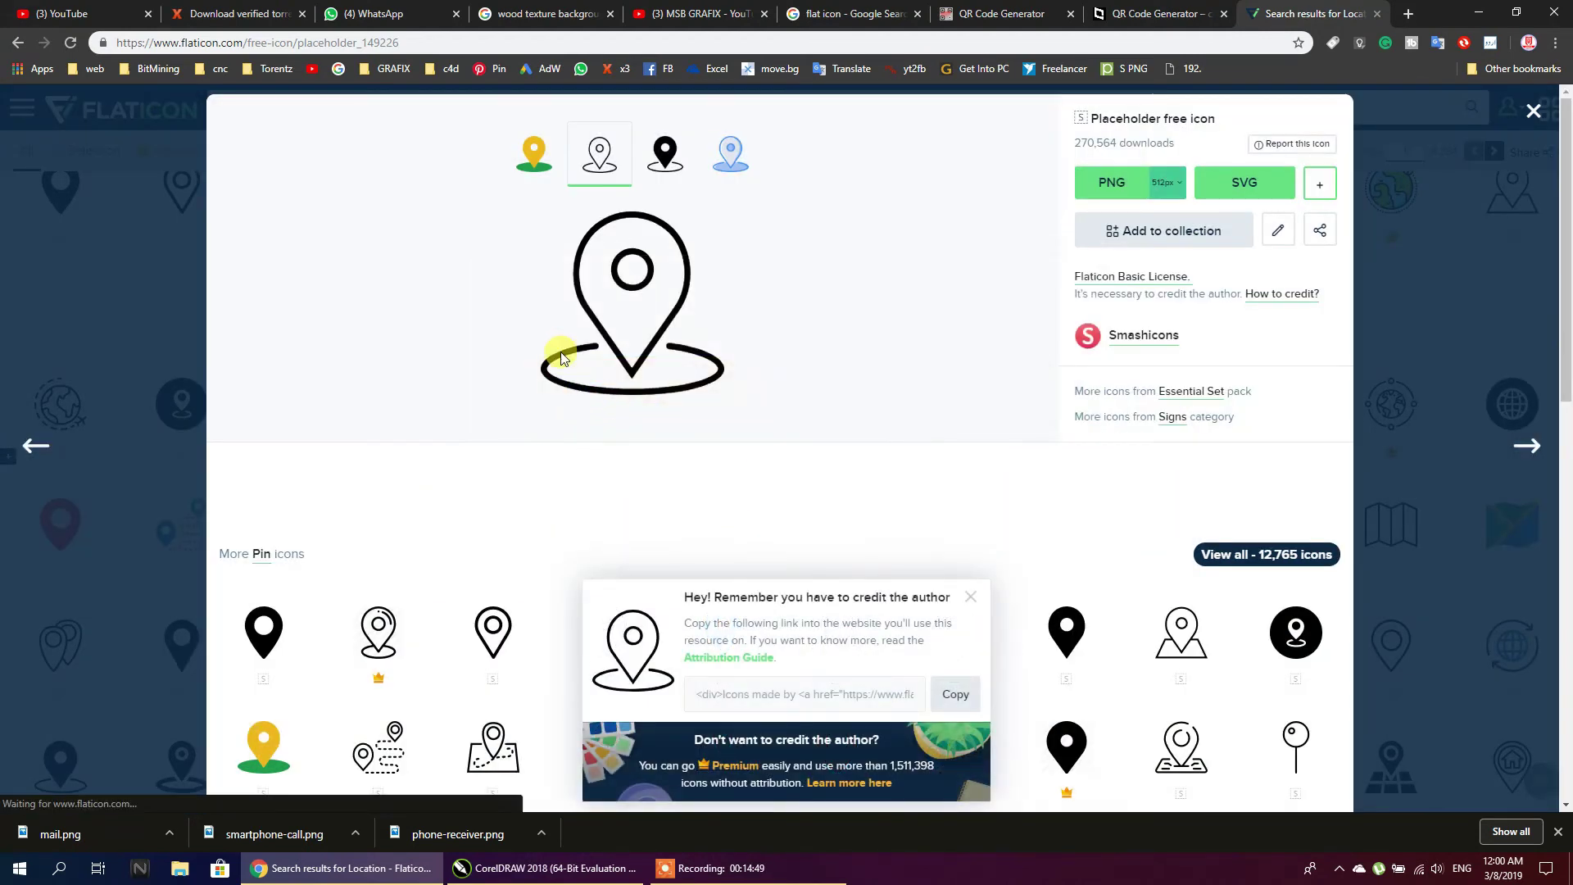
click(481, 367)
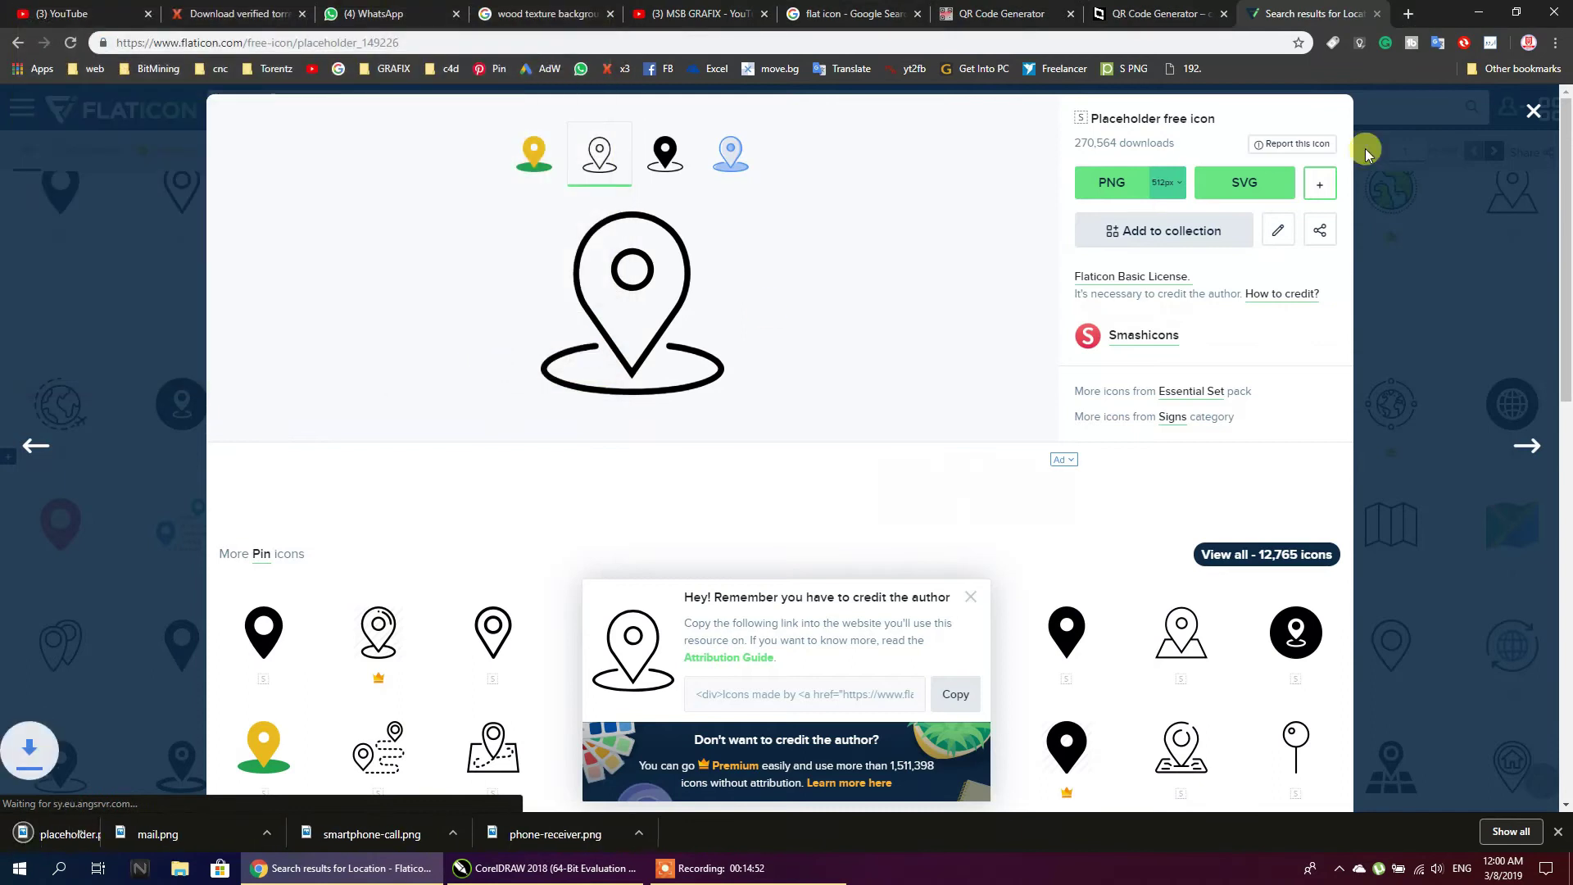
click(1532, 107)
click(1481, 13)
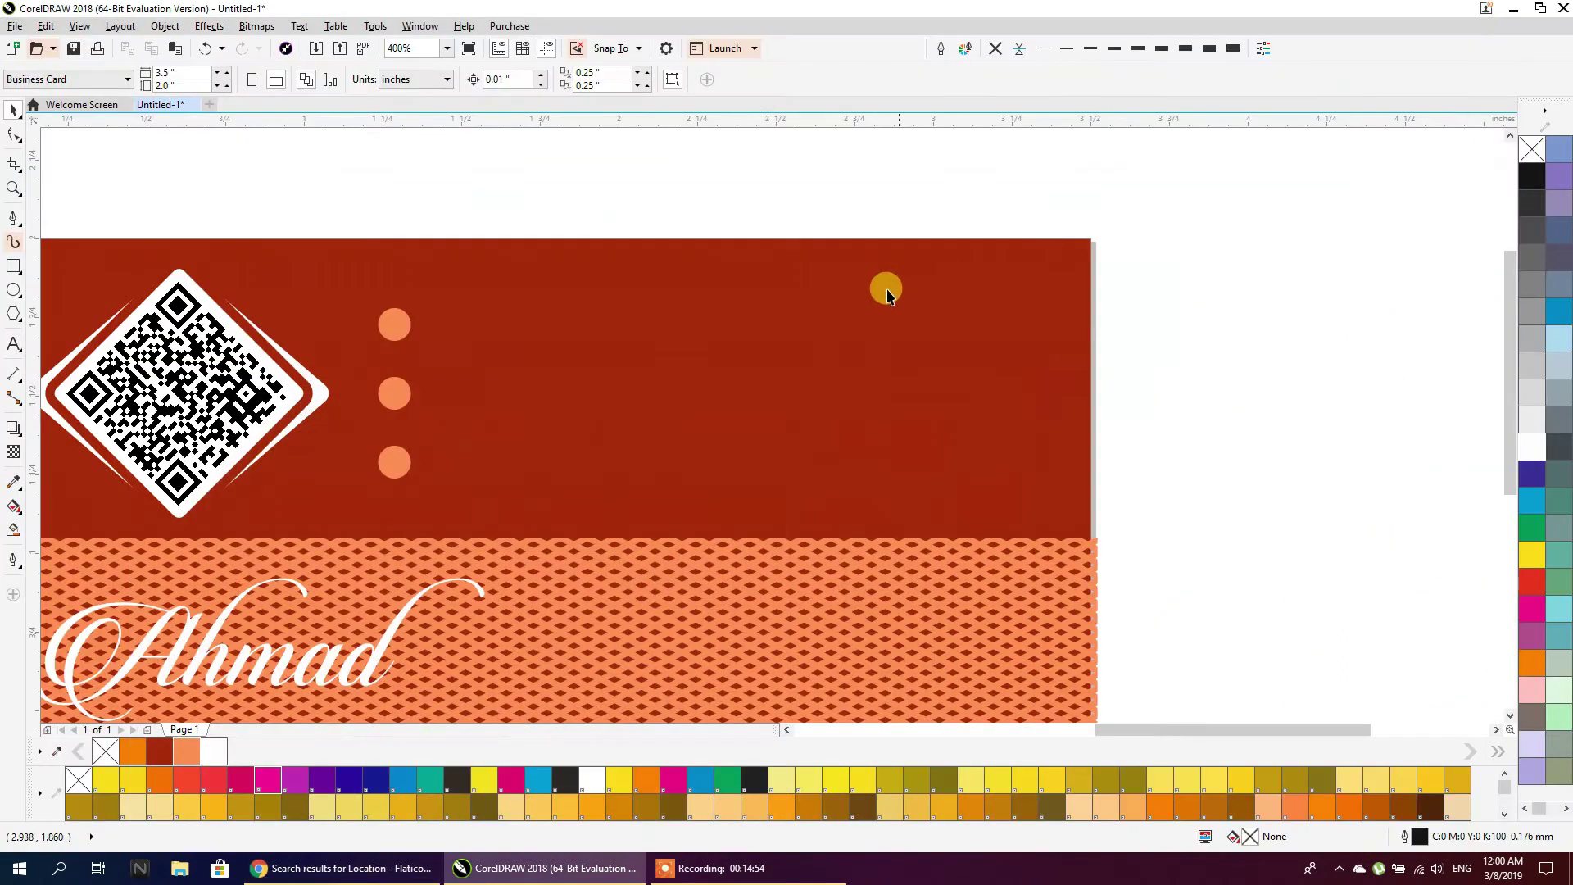
Import the four Desktop icon PNGs beside the card and delete the unneeded smartphone icon
right_click(705, 203)
click(721, 274)
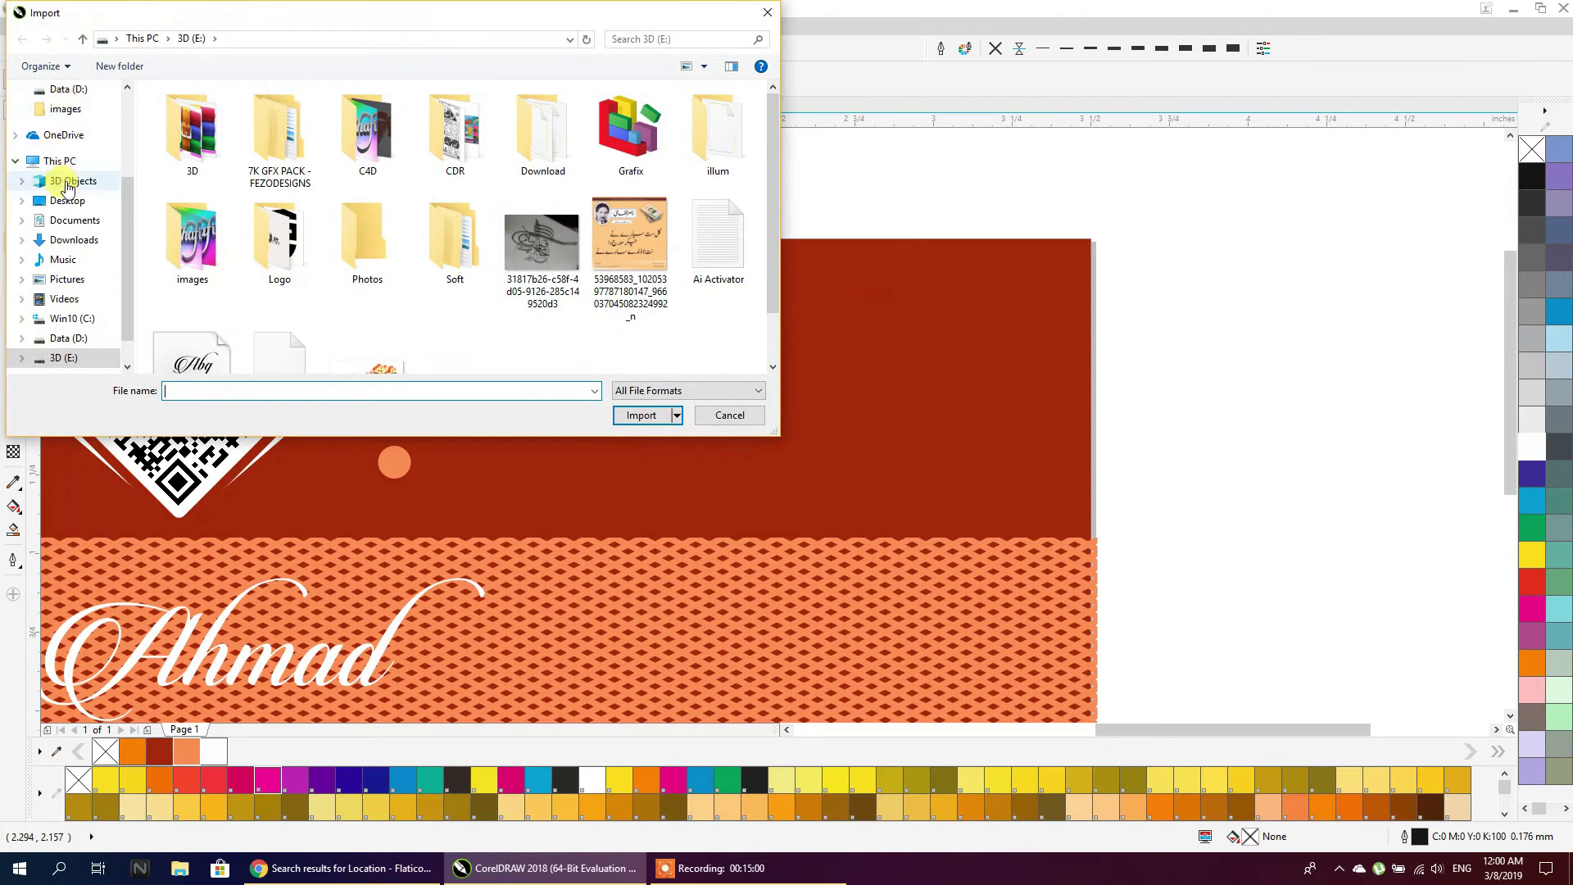
click(69, 200)
drag(672, 204, 441, 134)
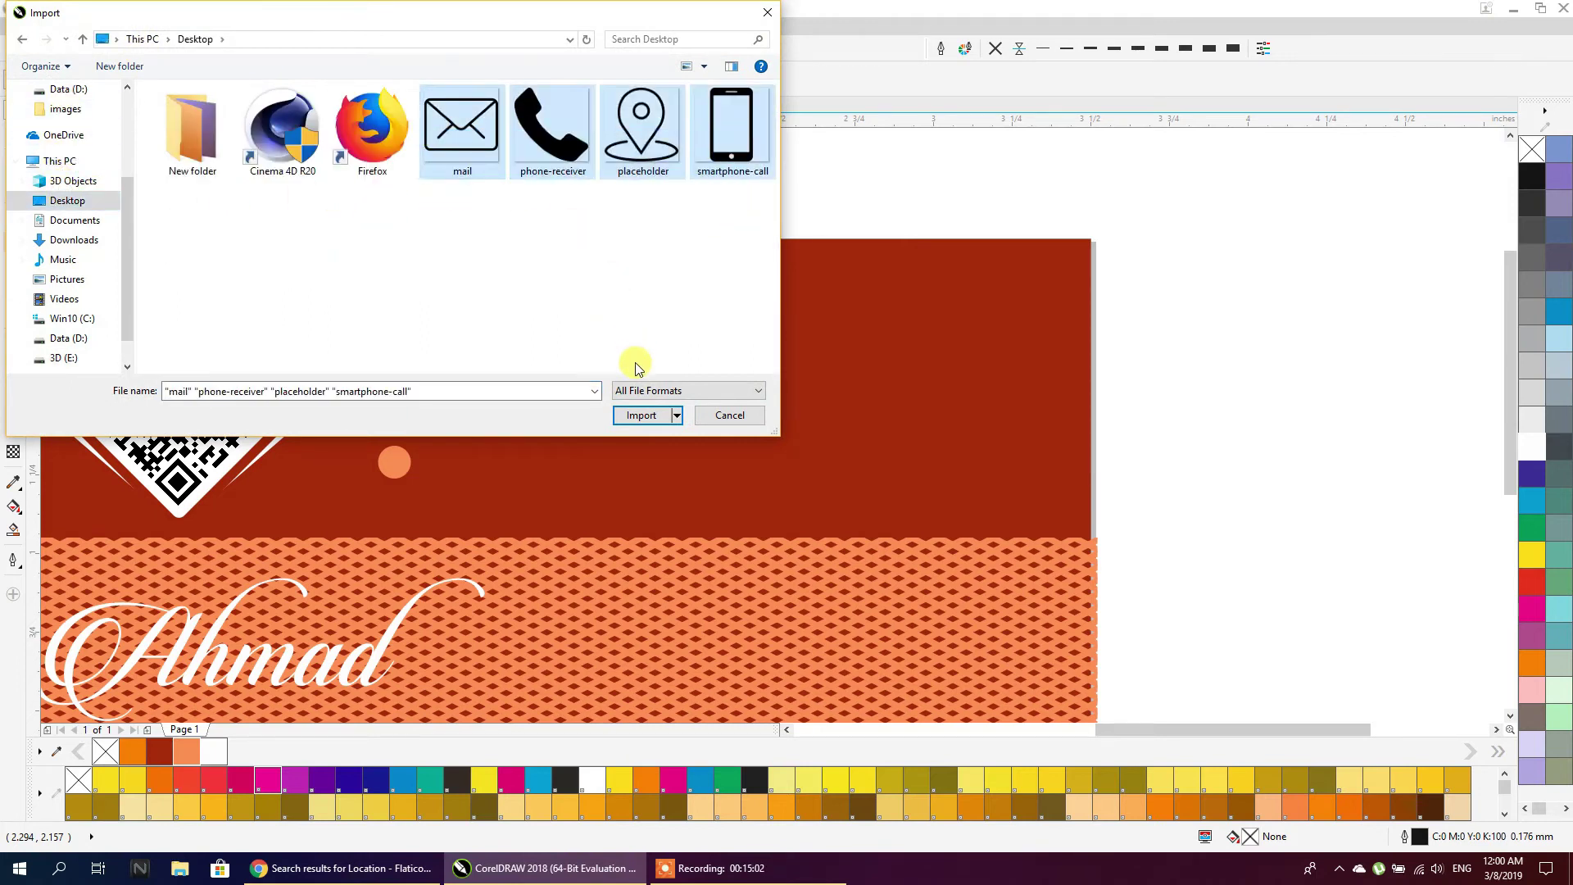
click(640, 415)
drag(1129, 246, 1189, 477)
drag(1165, 370, 1157, 448)
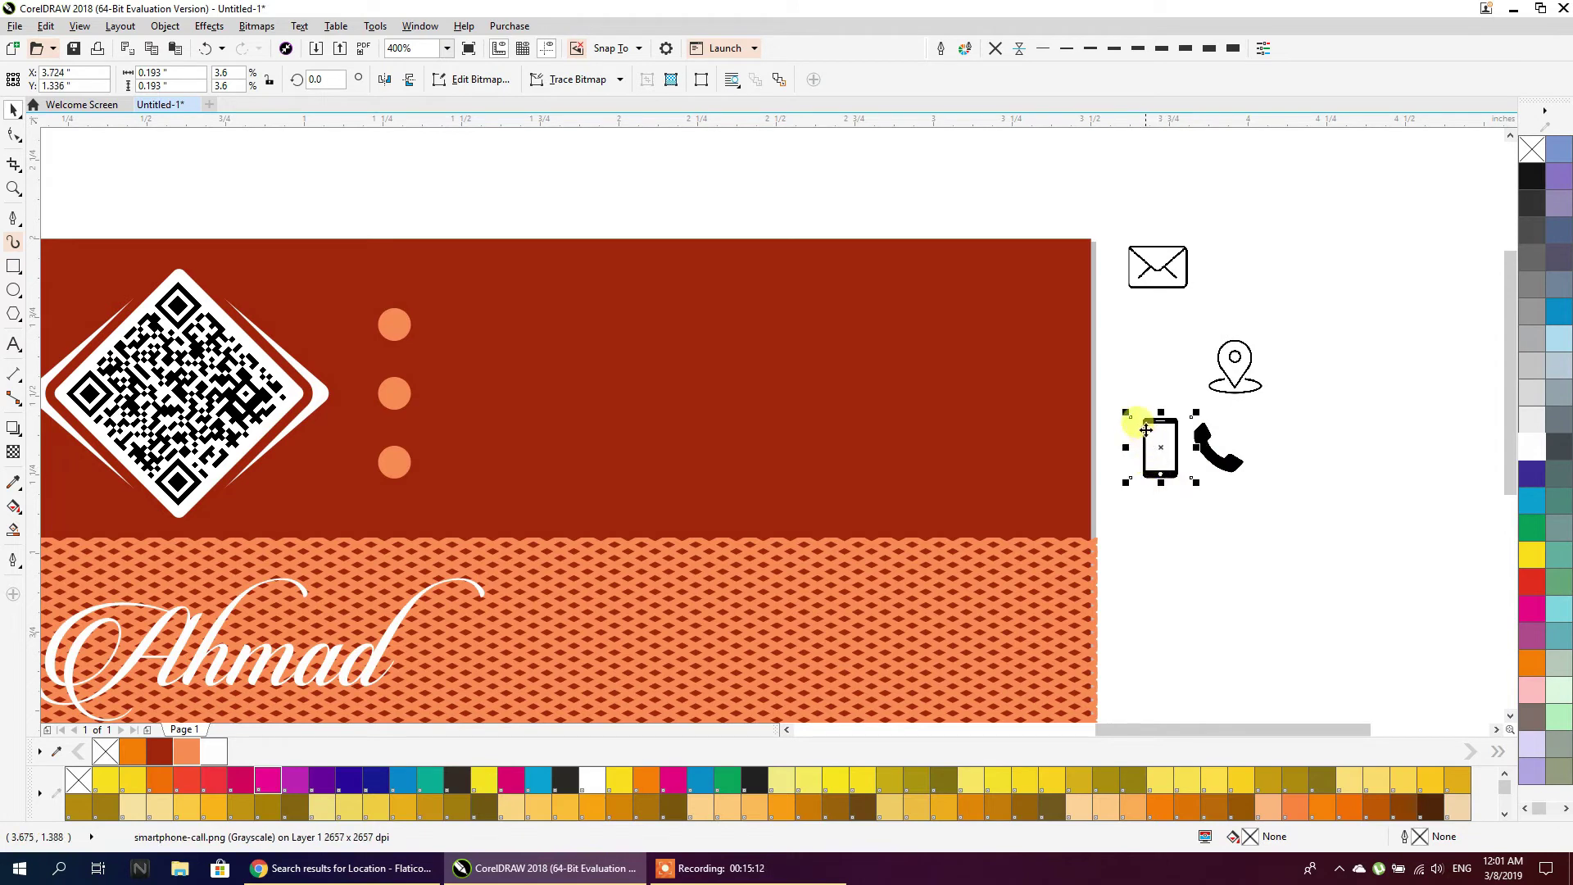
key(Delete)
Outline-trace the envelope bitmap with more detail, corner smoothness 28, and background kept
click(1184, 270)
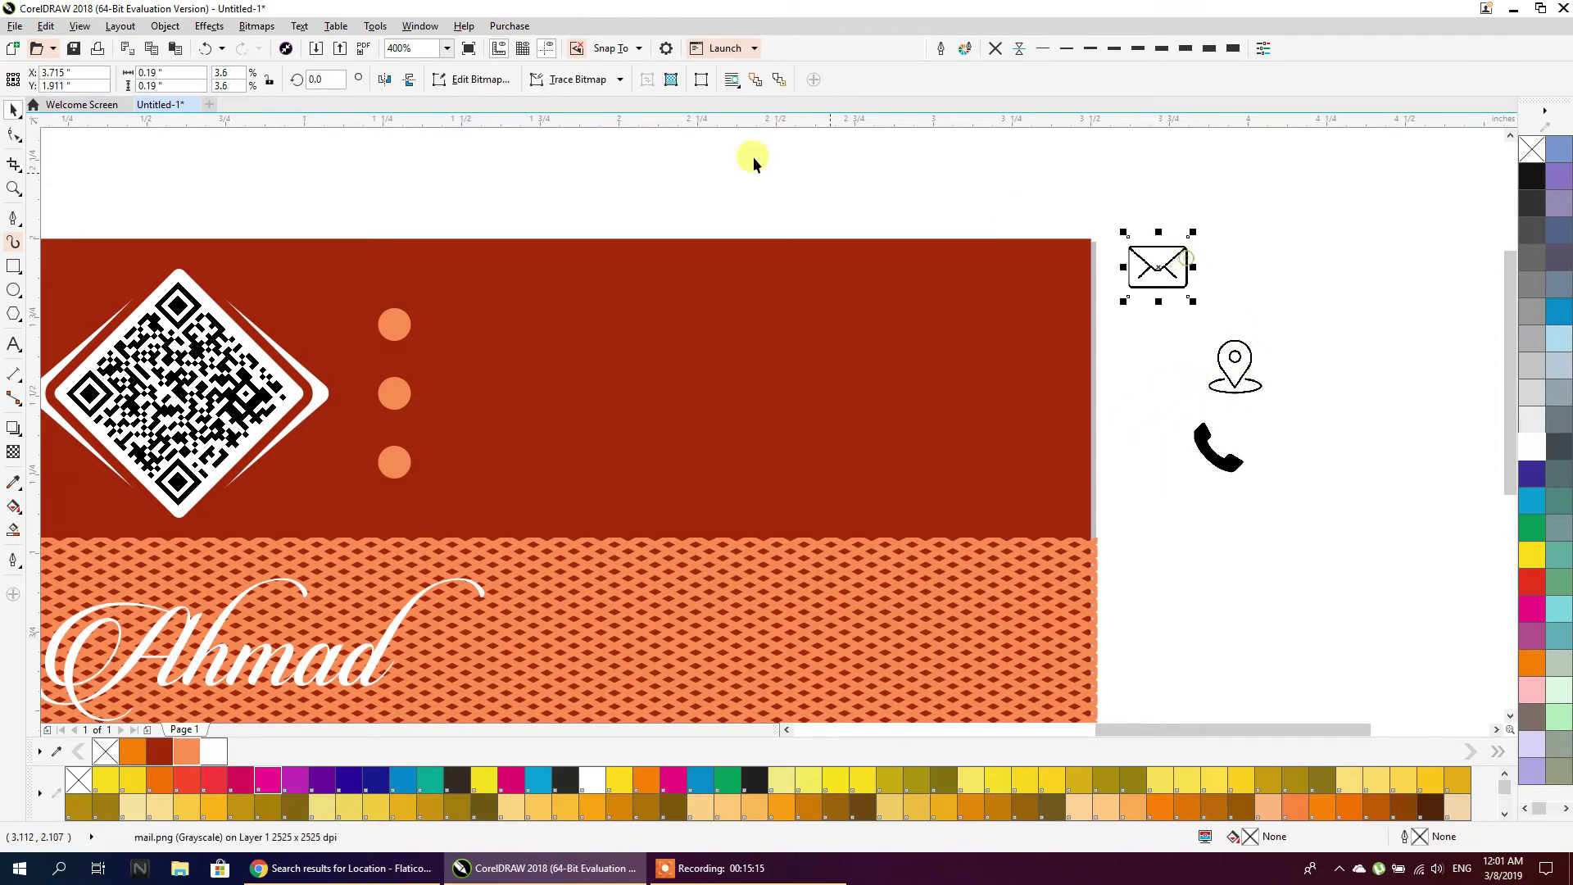
click(606, 79)
mouse_move(597, 137)
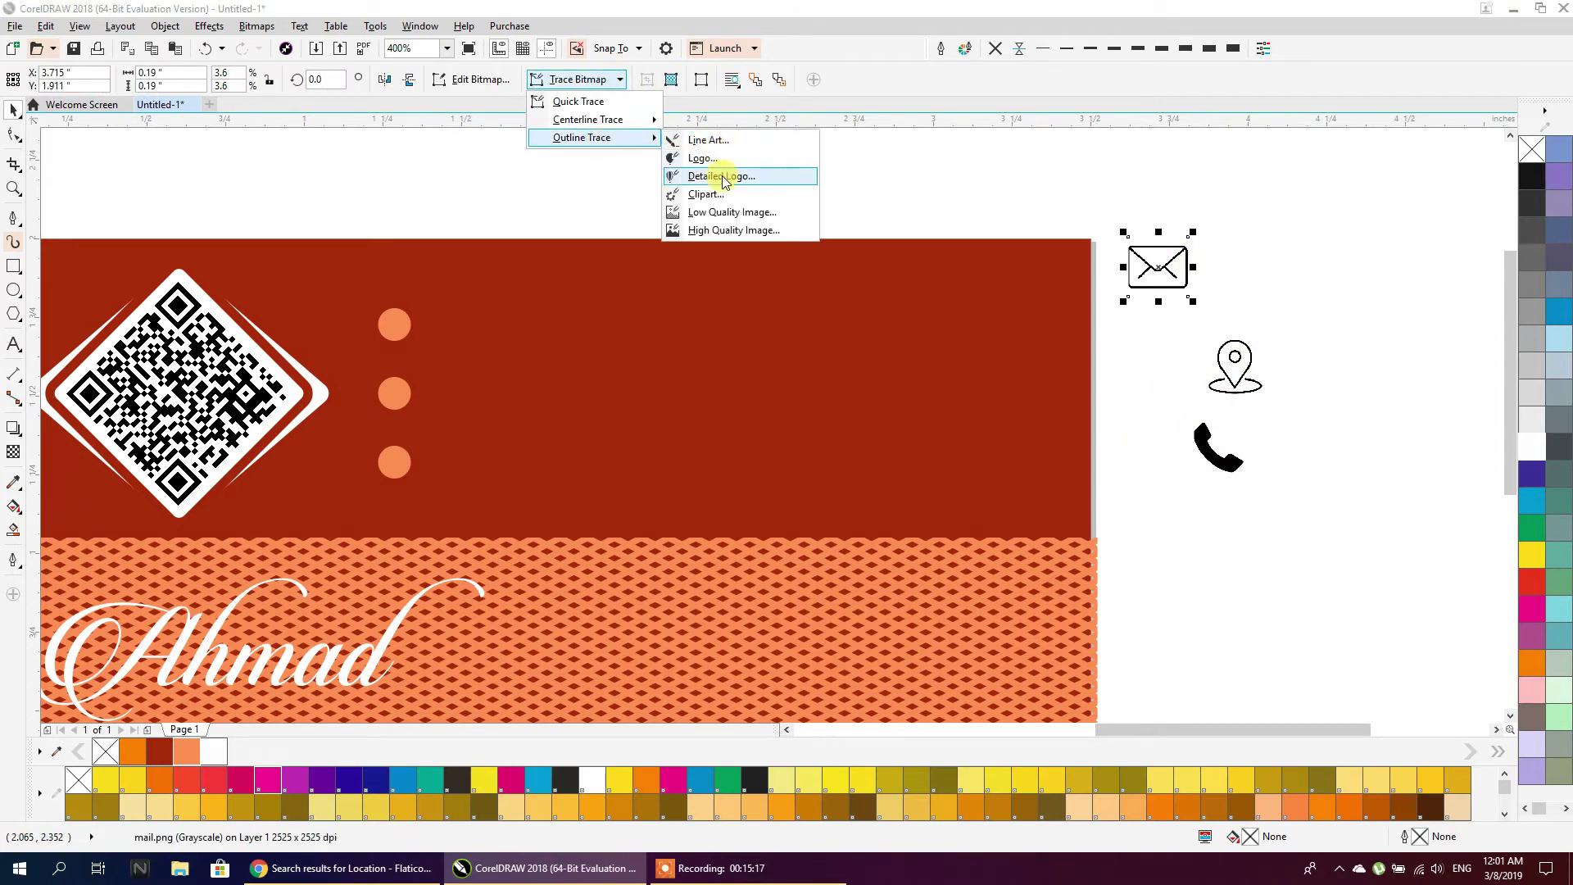
click(709, 213)
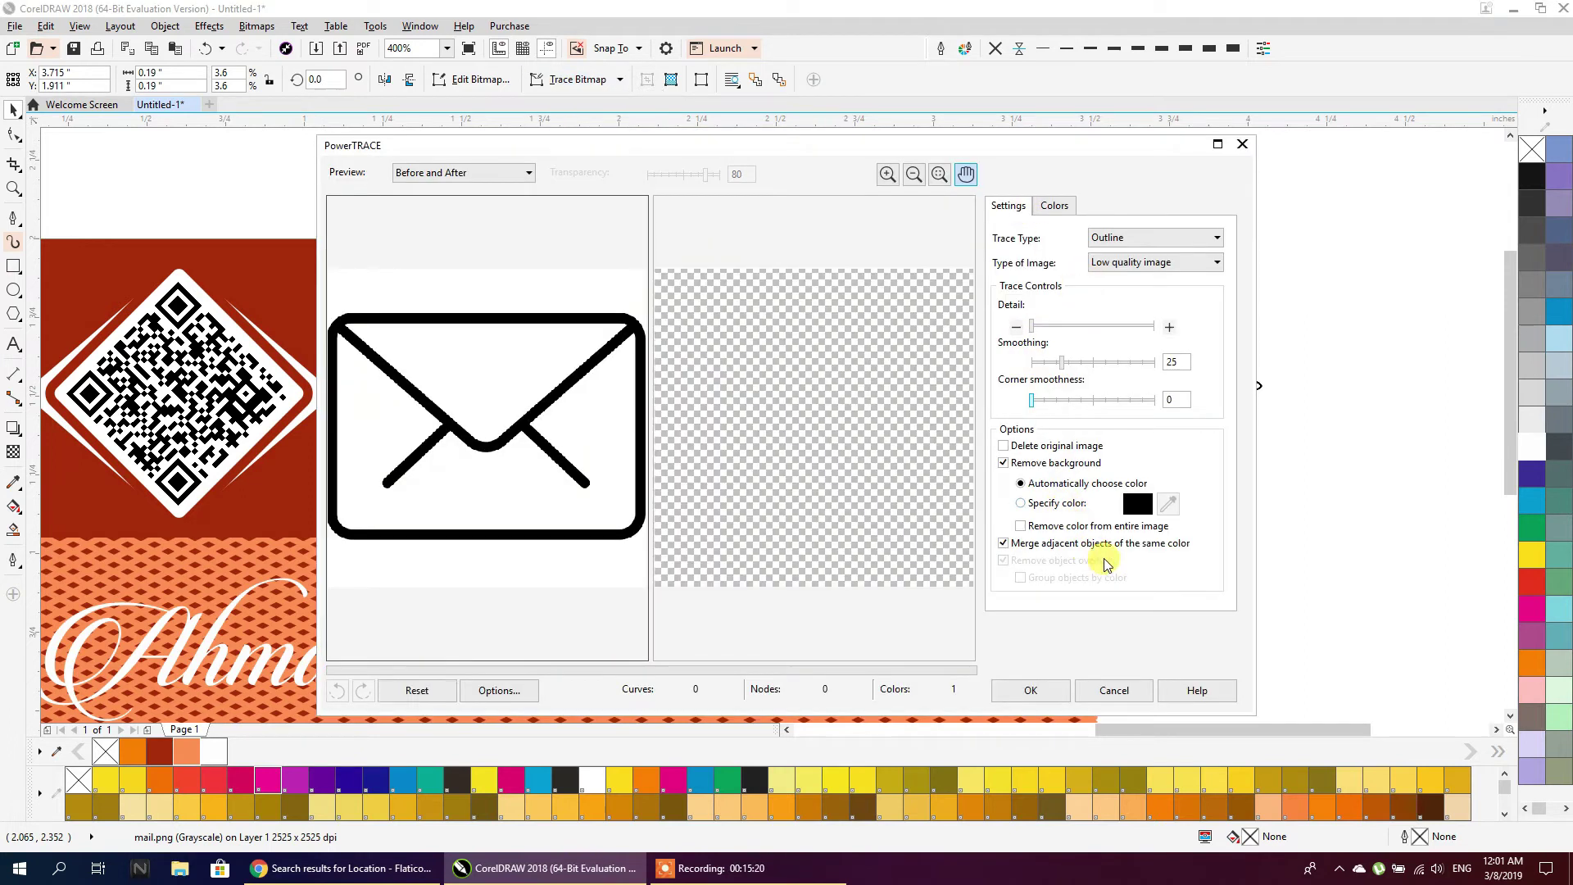
click(1075, 325)
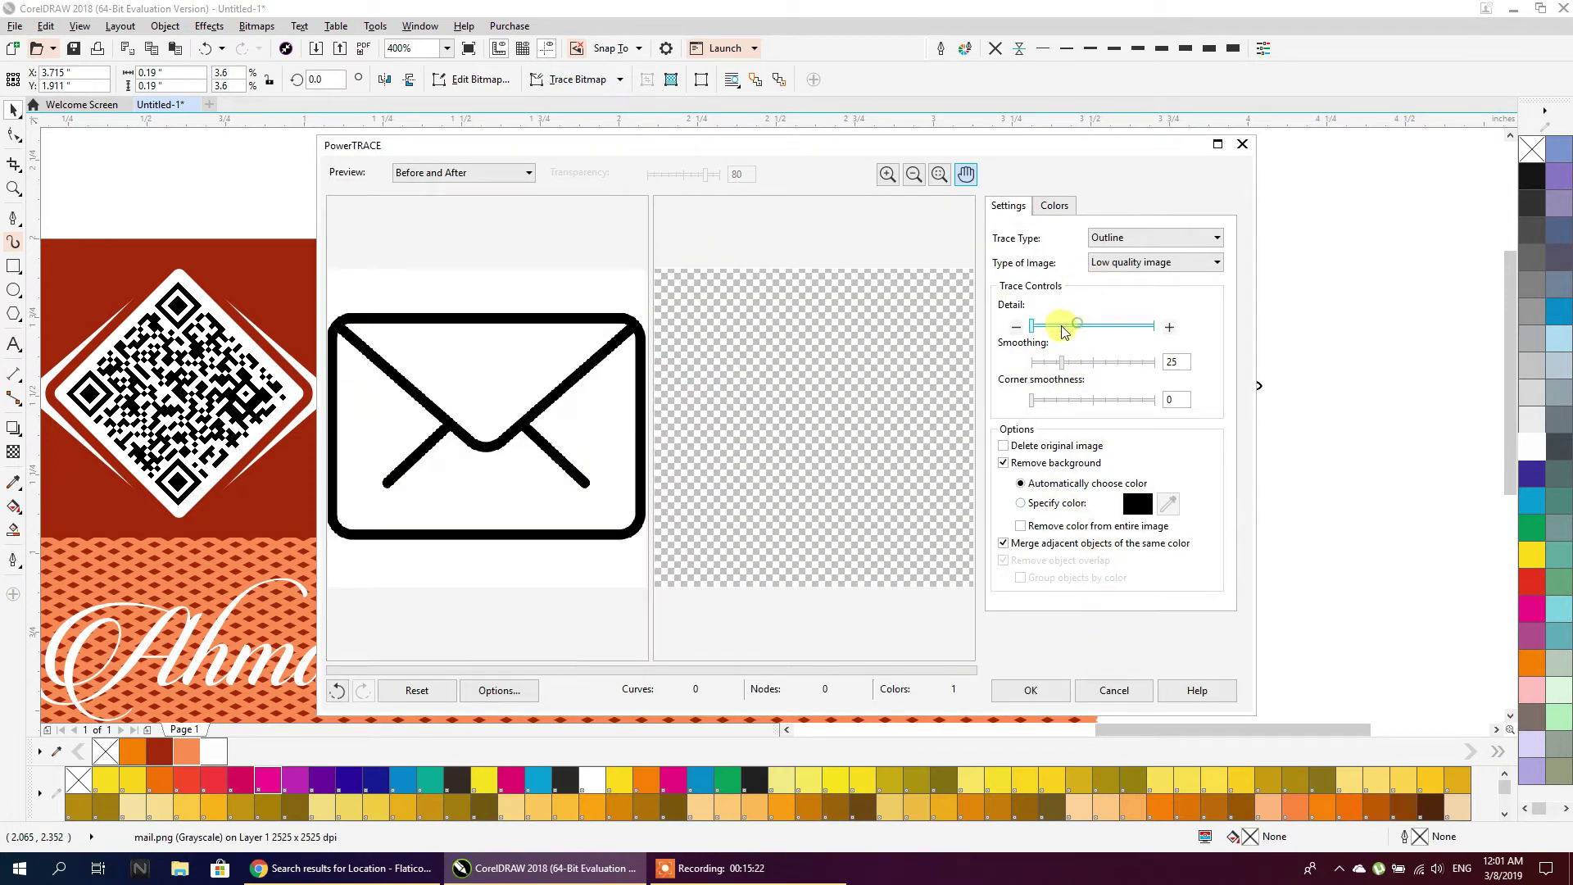
click(1065, 400)
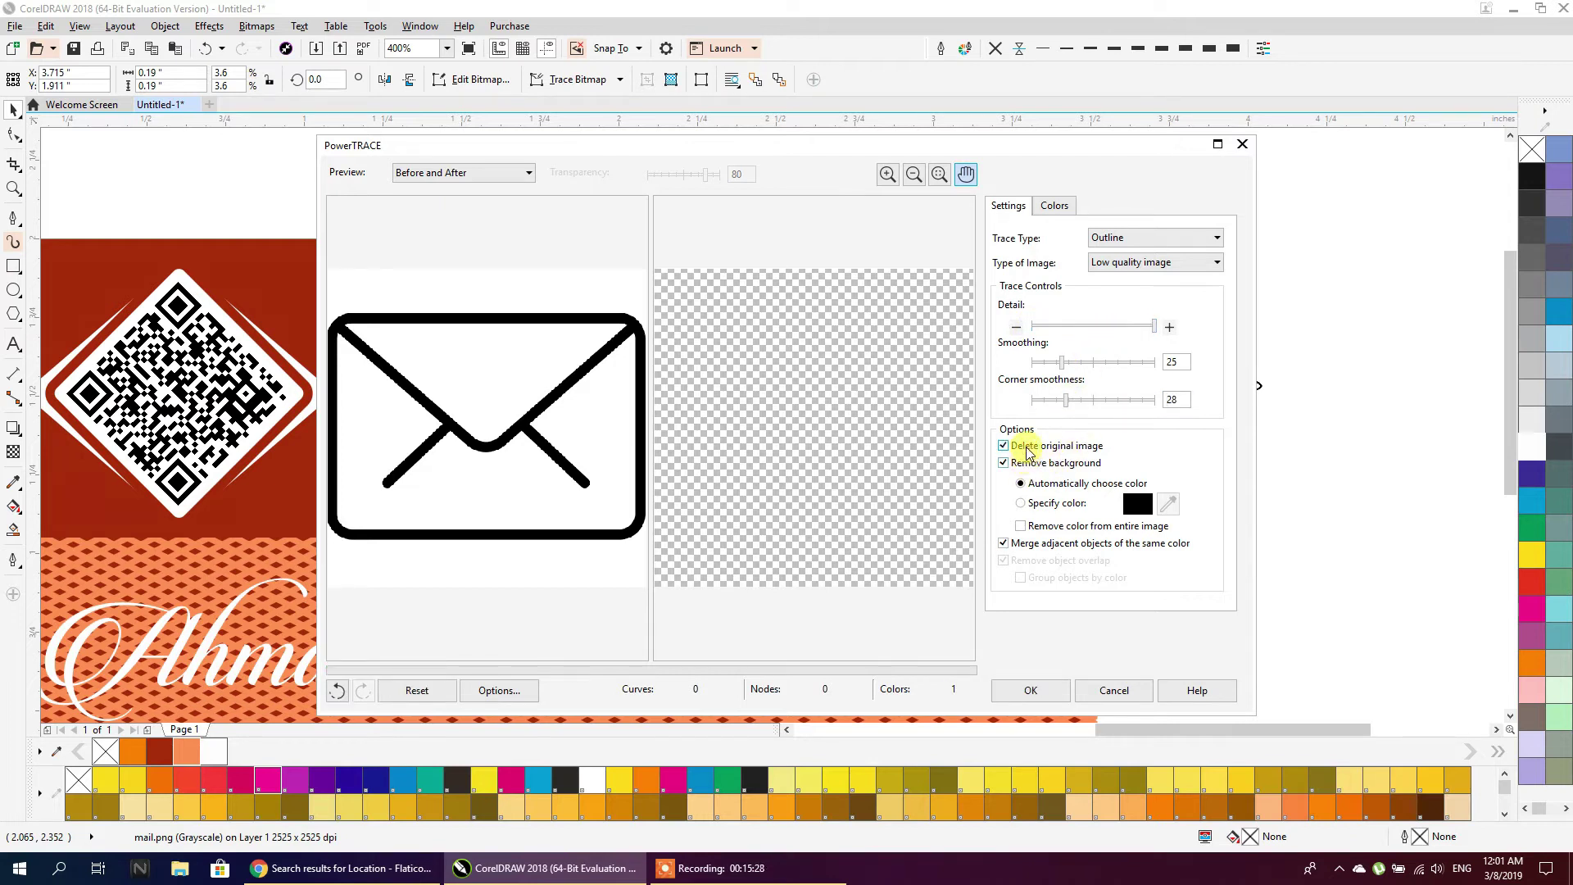
click(1005, 464)
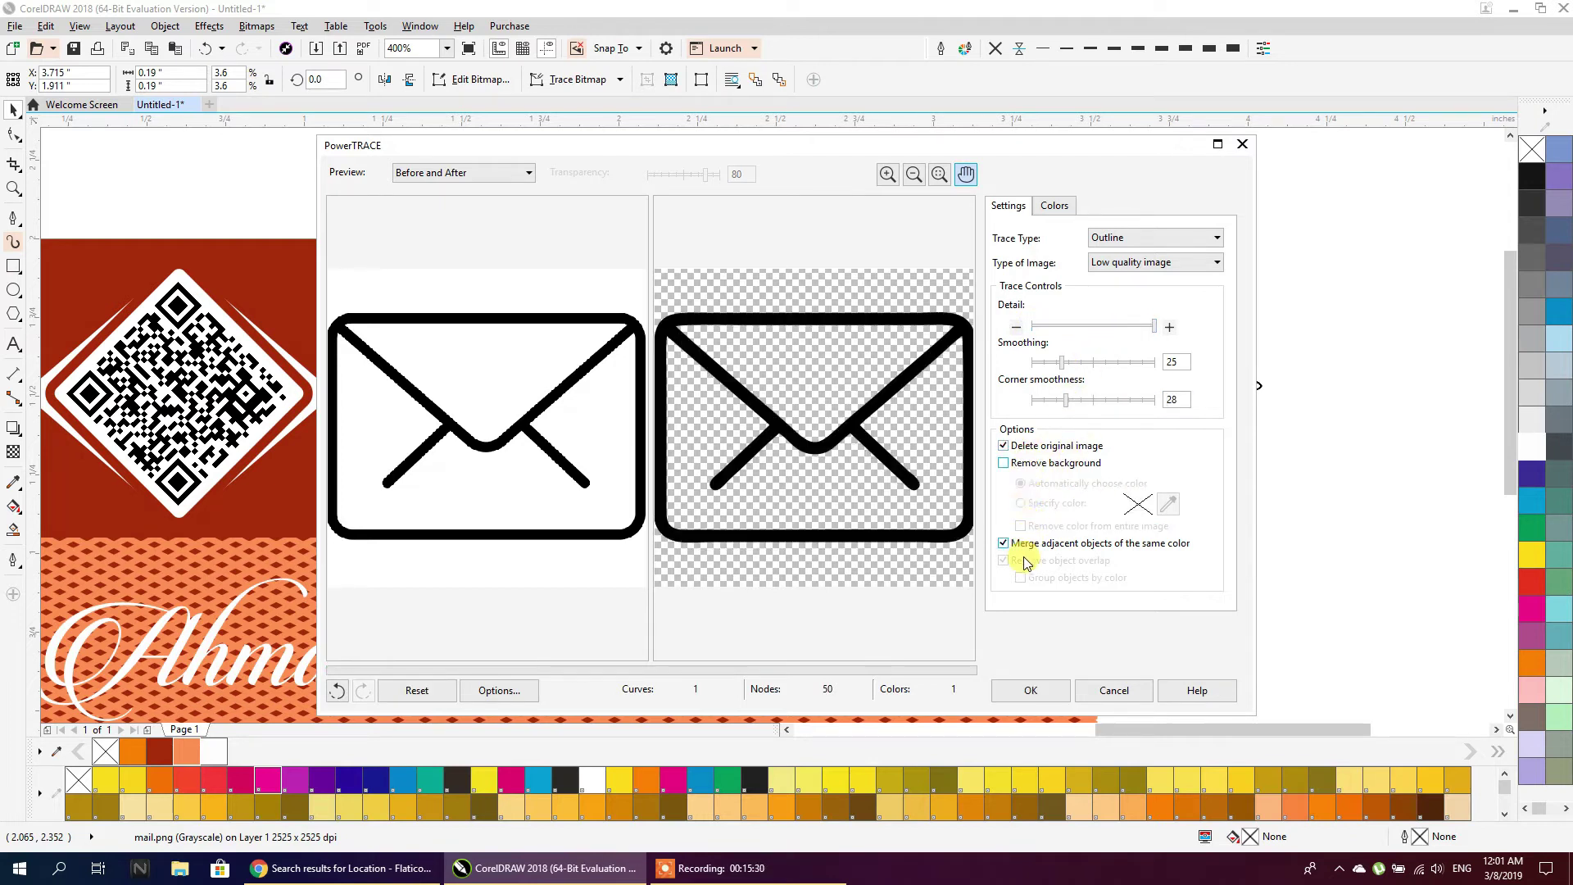
click(1029, 691)
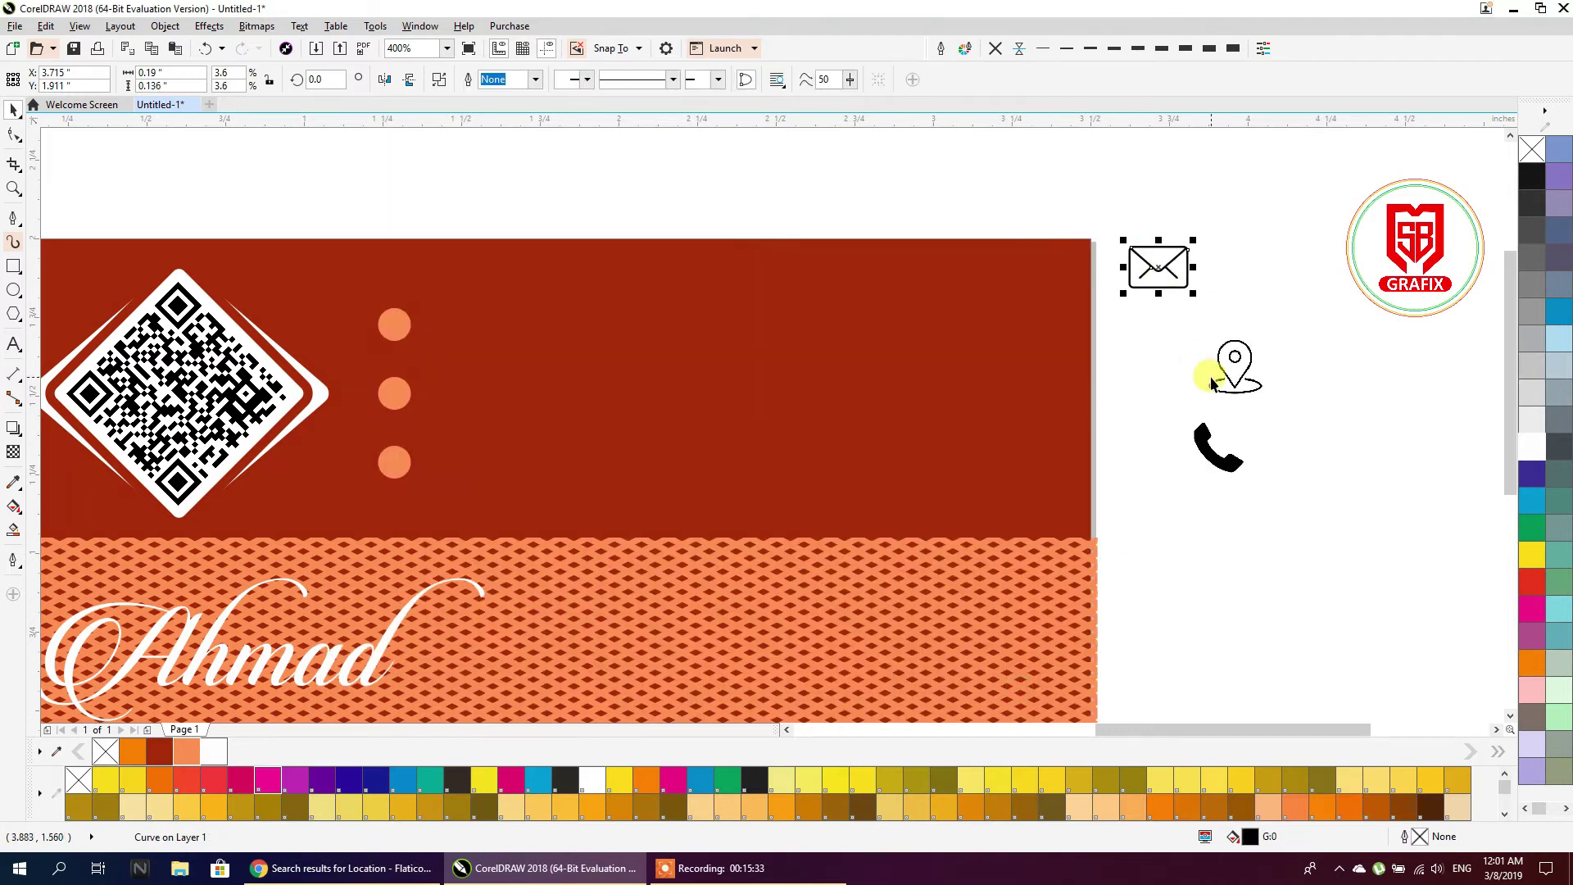
Outline-trace the location pin bitmap as a low-quality image
click(1211, 380)
click(565, 79)
mouse_move(650, 131)
click(723, 213)
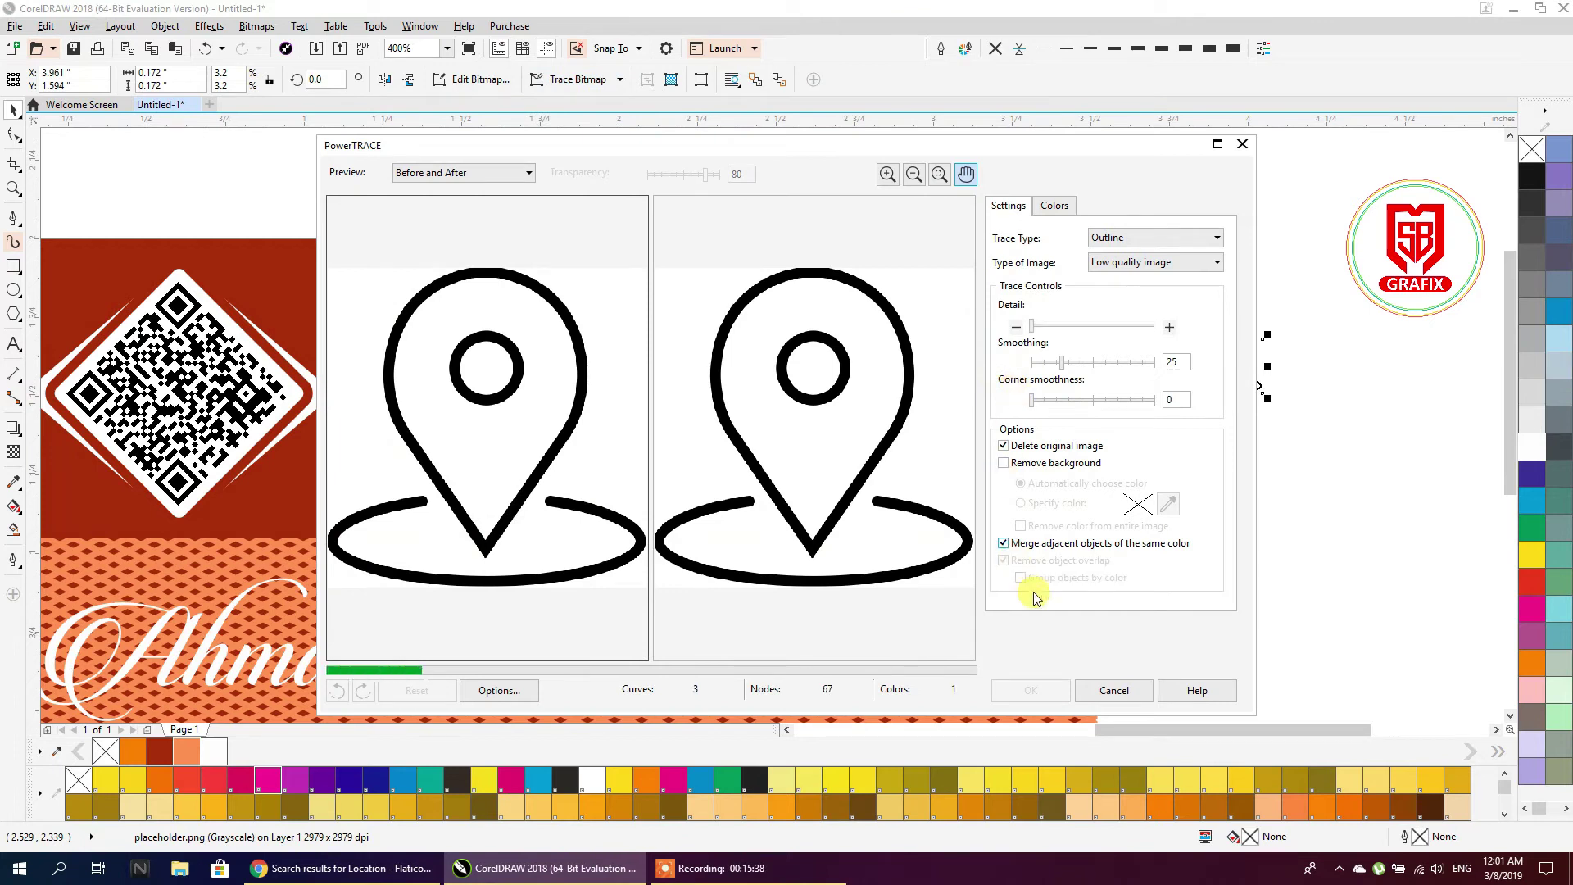
click(1031, 691)
Trace the phone receiver bitmap with the High Quality Image outline trace
click(1195, 457)
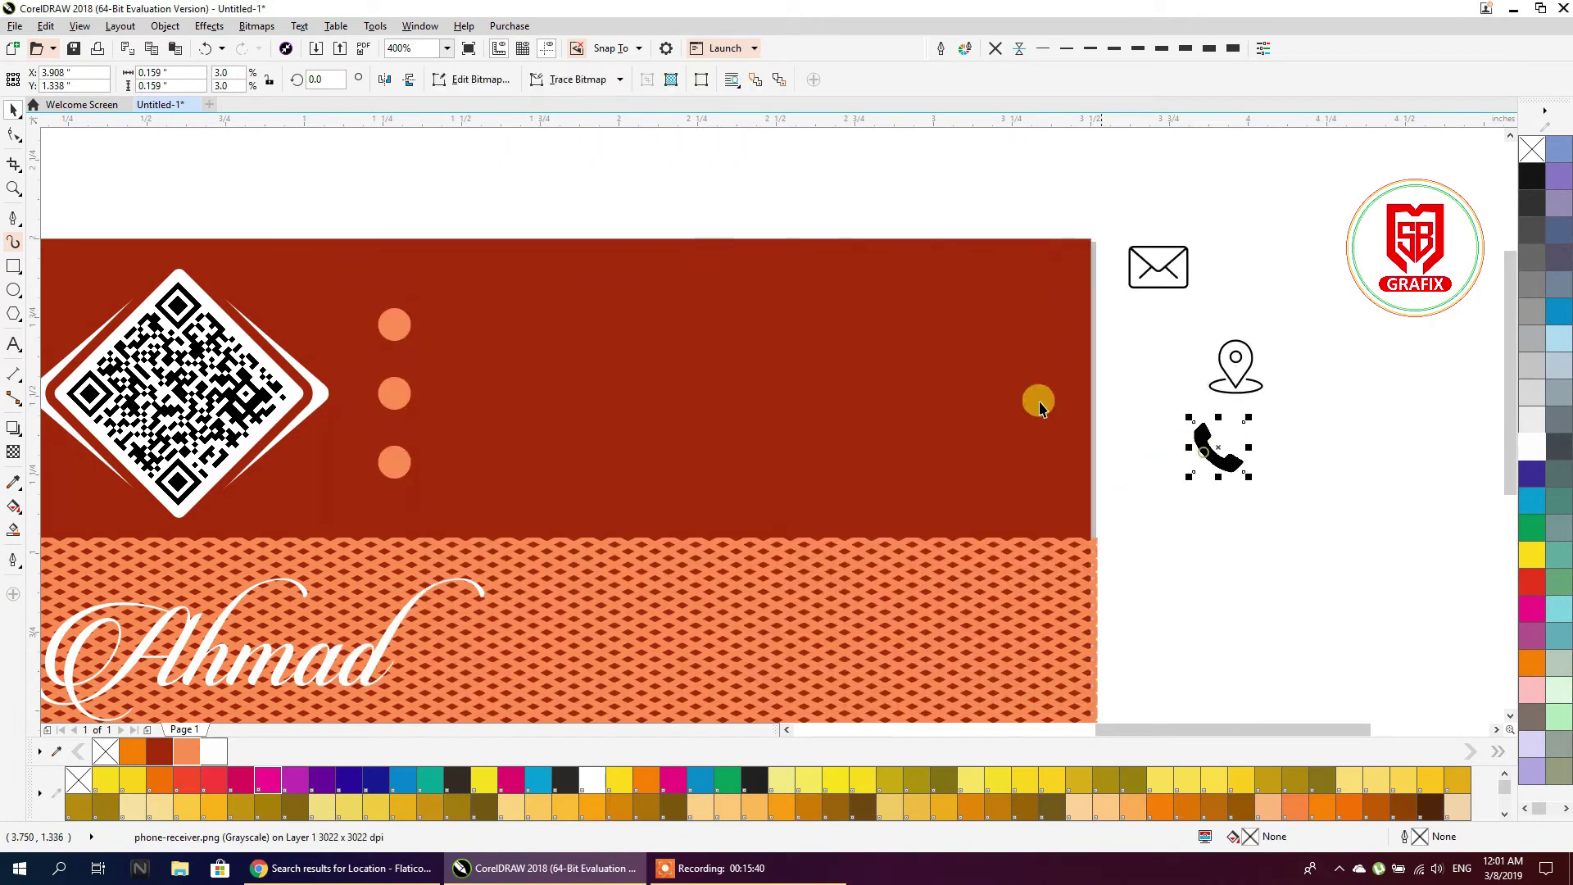
click(619, 80)
mouse_move(610, 137)
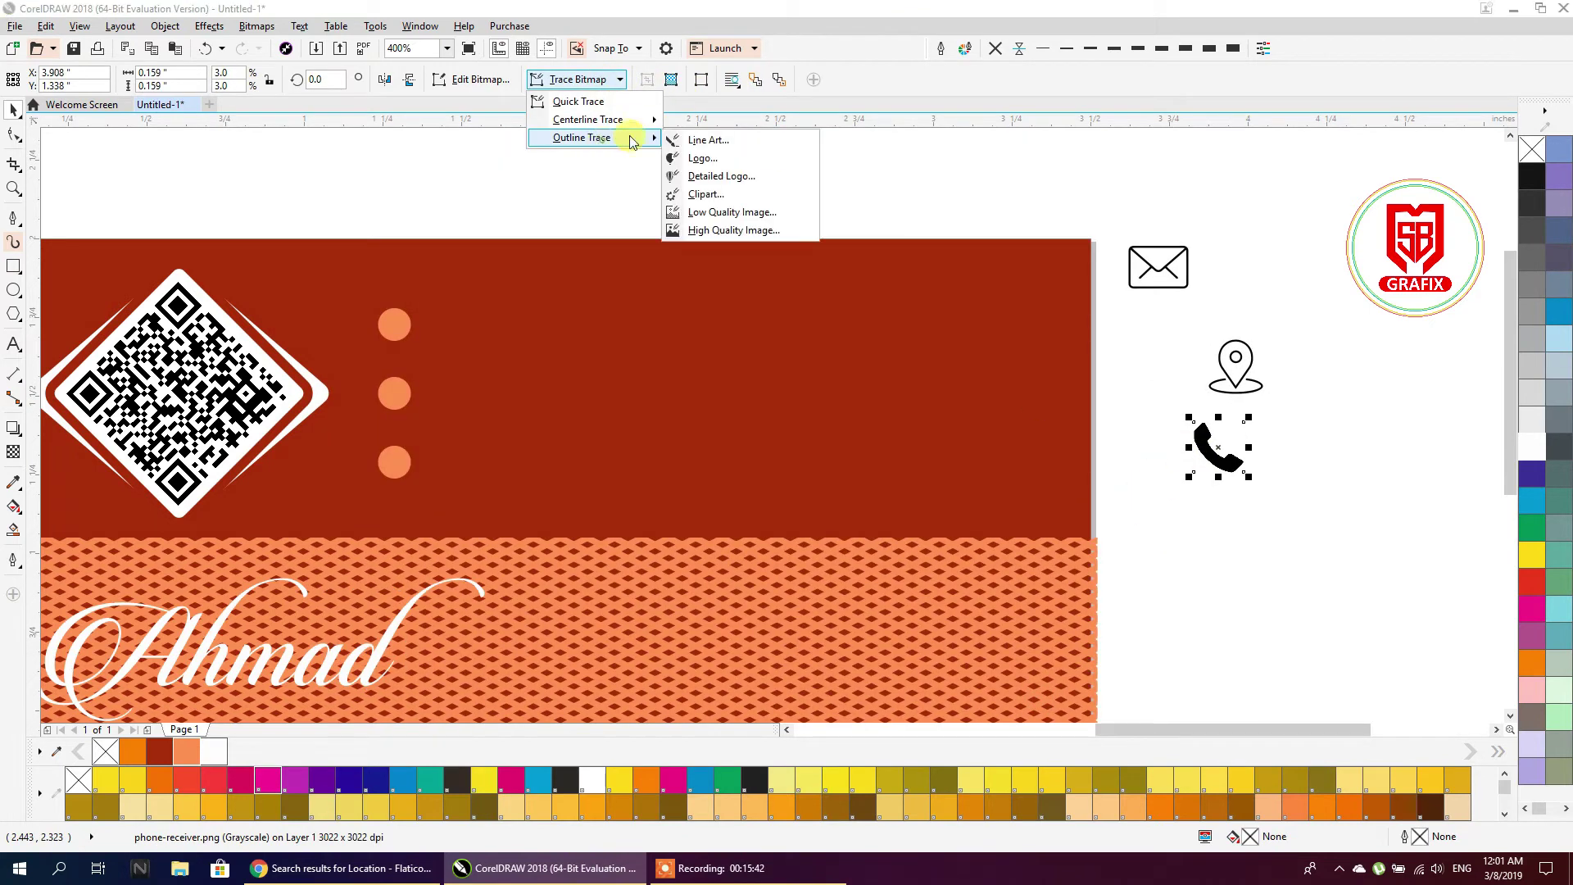
click(700, 231)
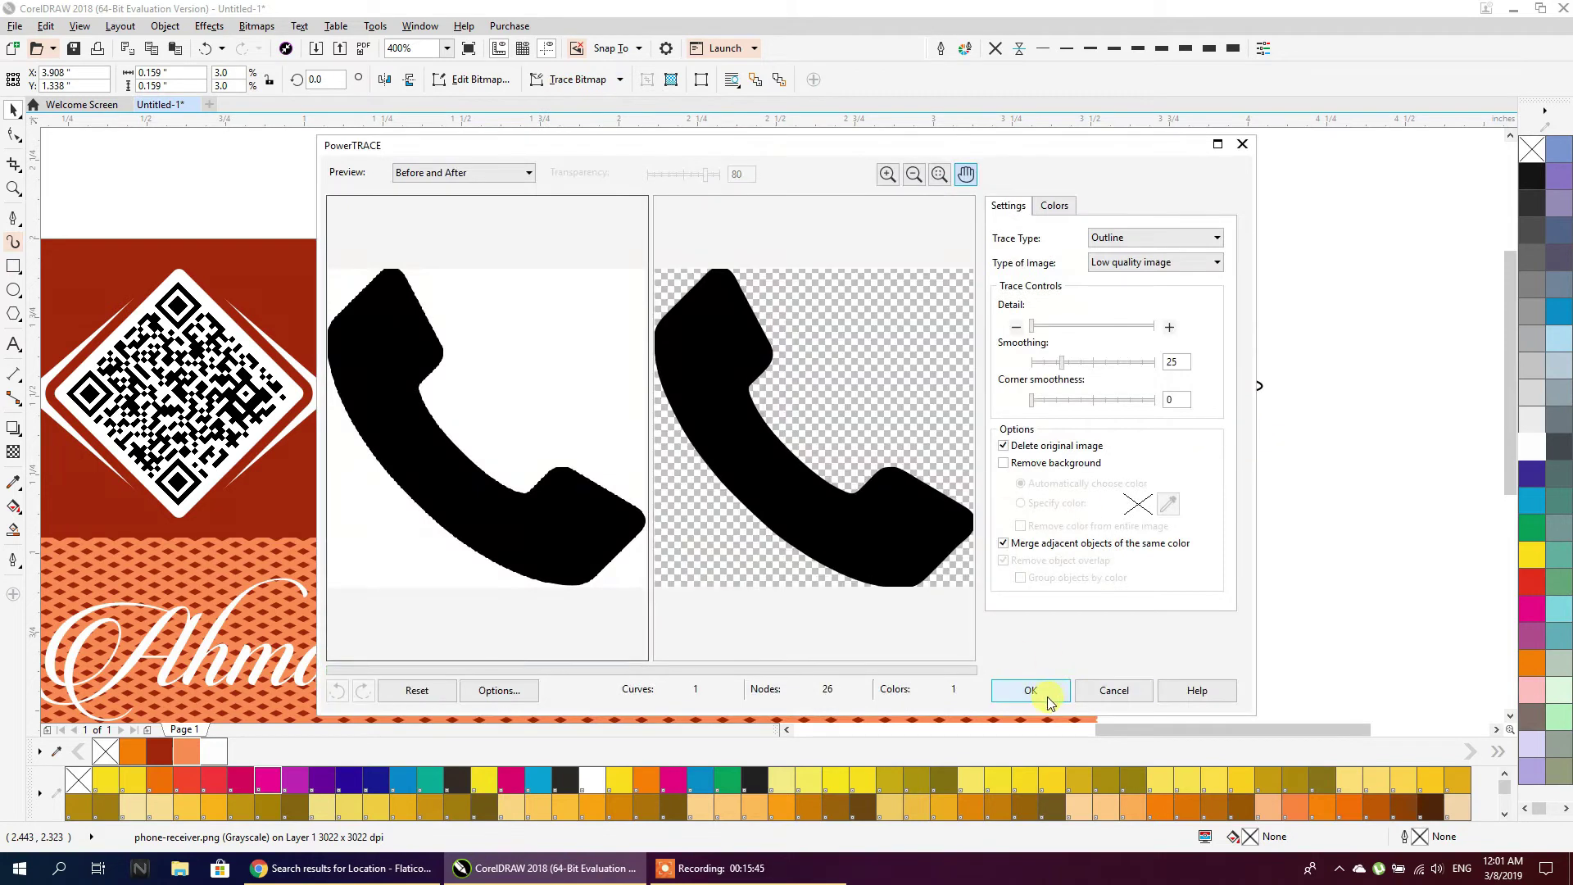
click(1042, 695)
click(1172, 414)
click(1185, 287)
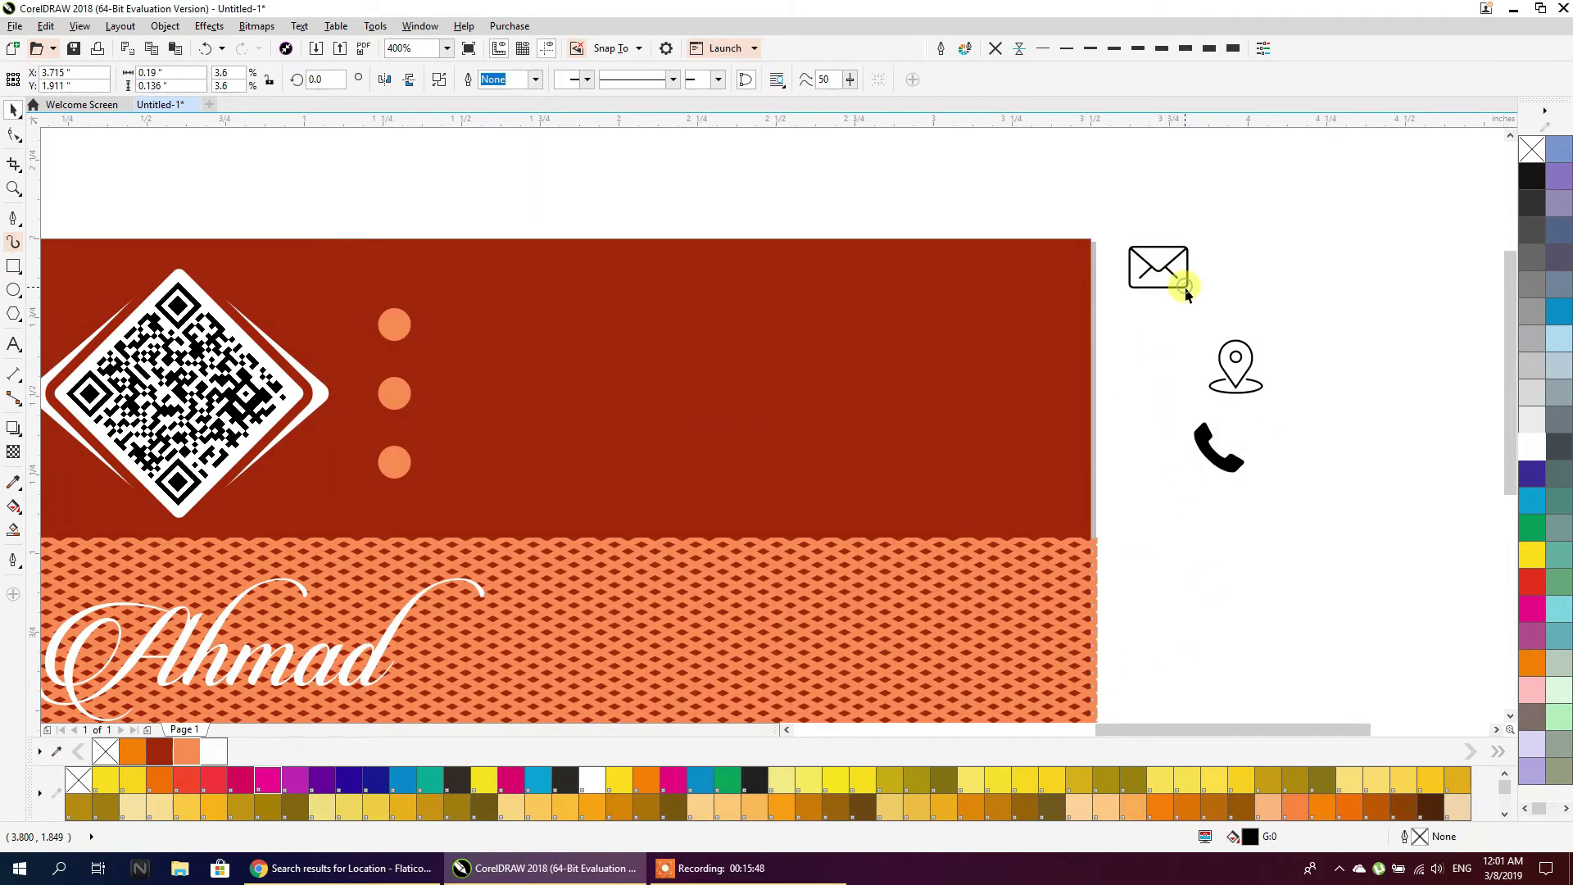
click(409, 315)
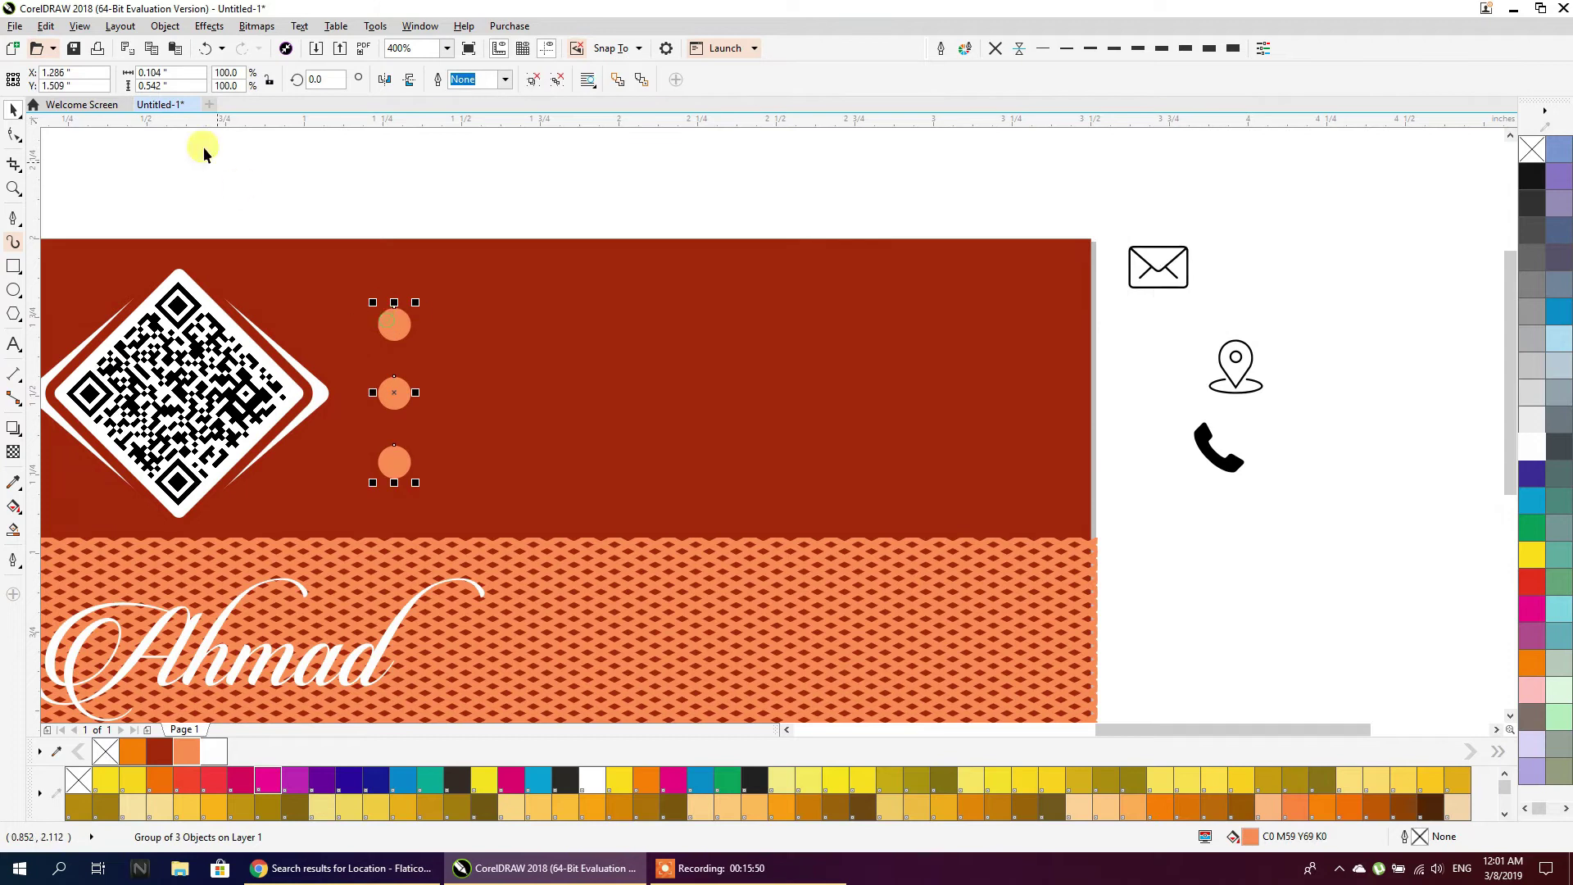
Resize the envelope icon proportionally to 0.1 inch wide
ctrl+click(394, 325)
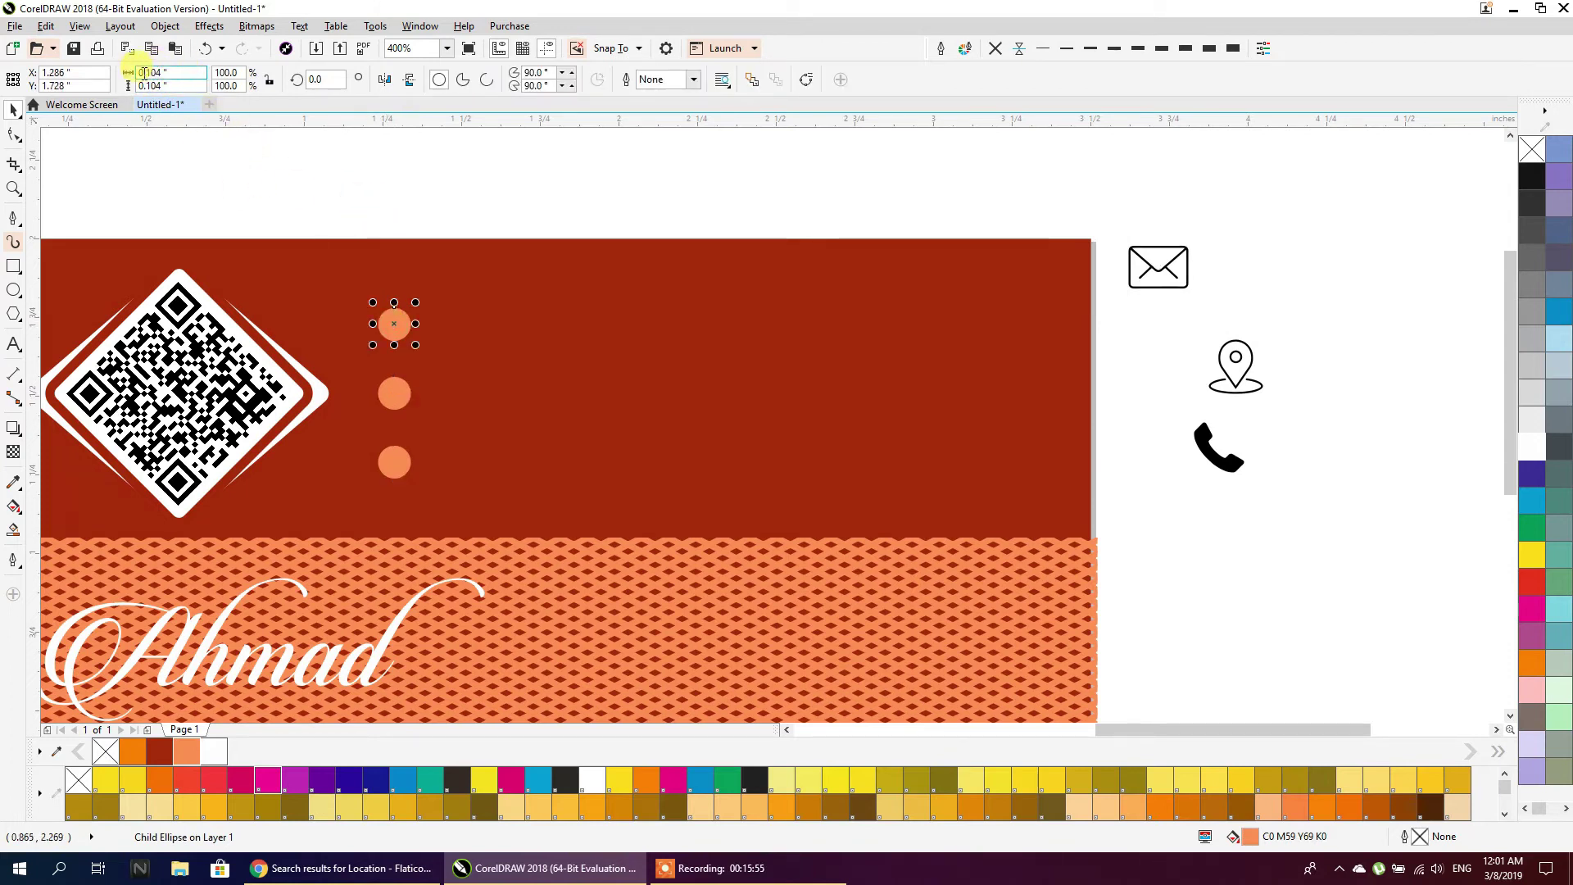
click(1185, 285)
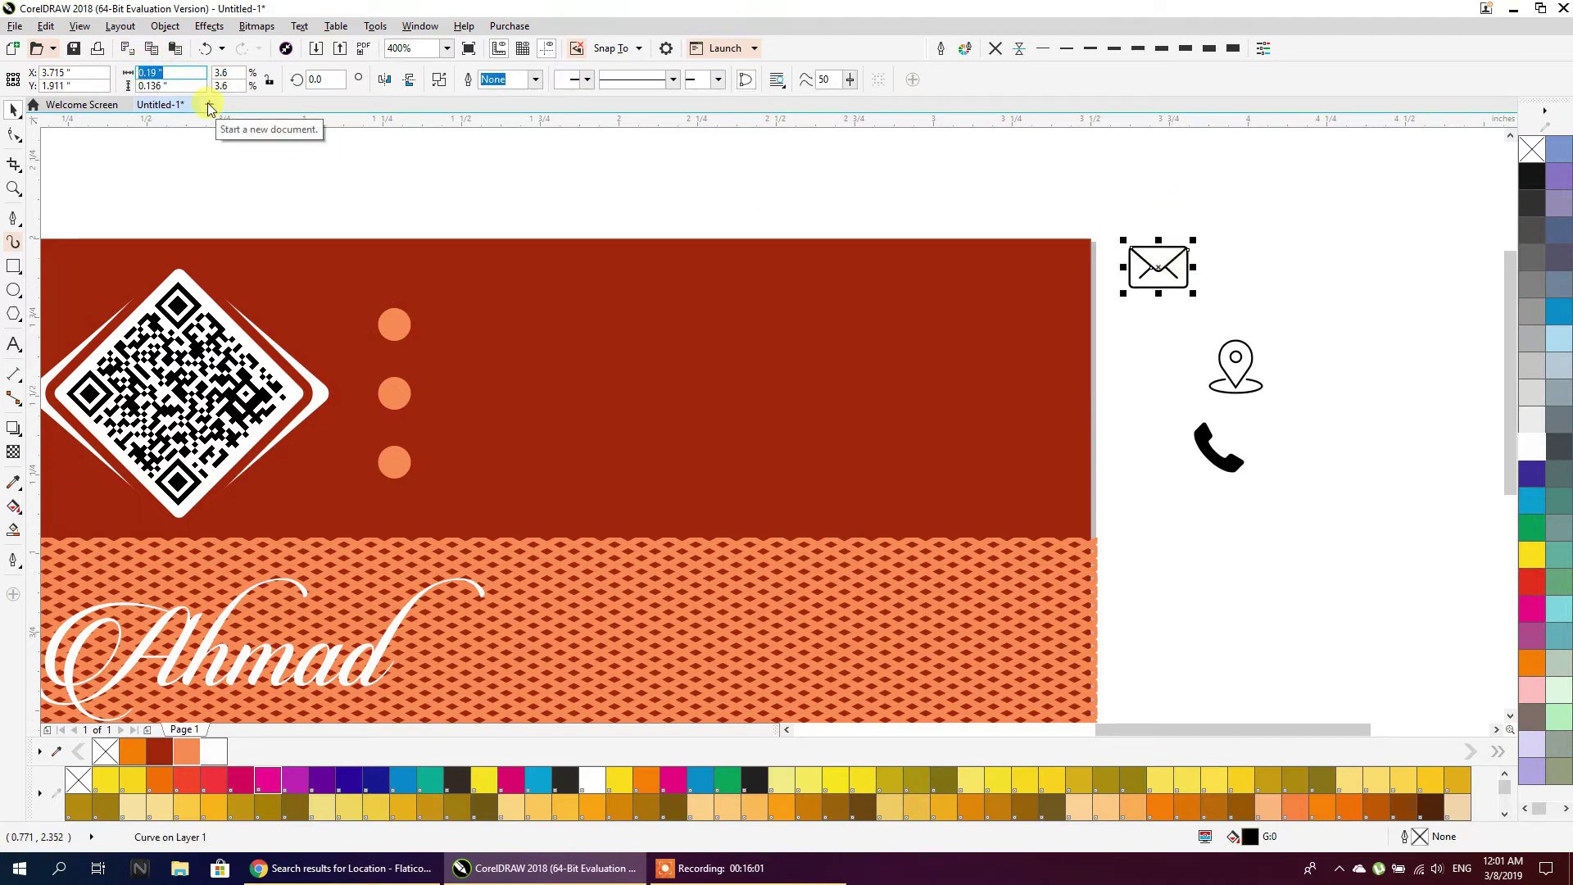
click(266, 81)
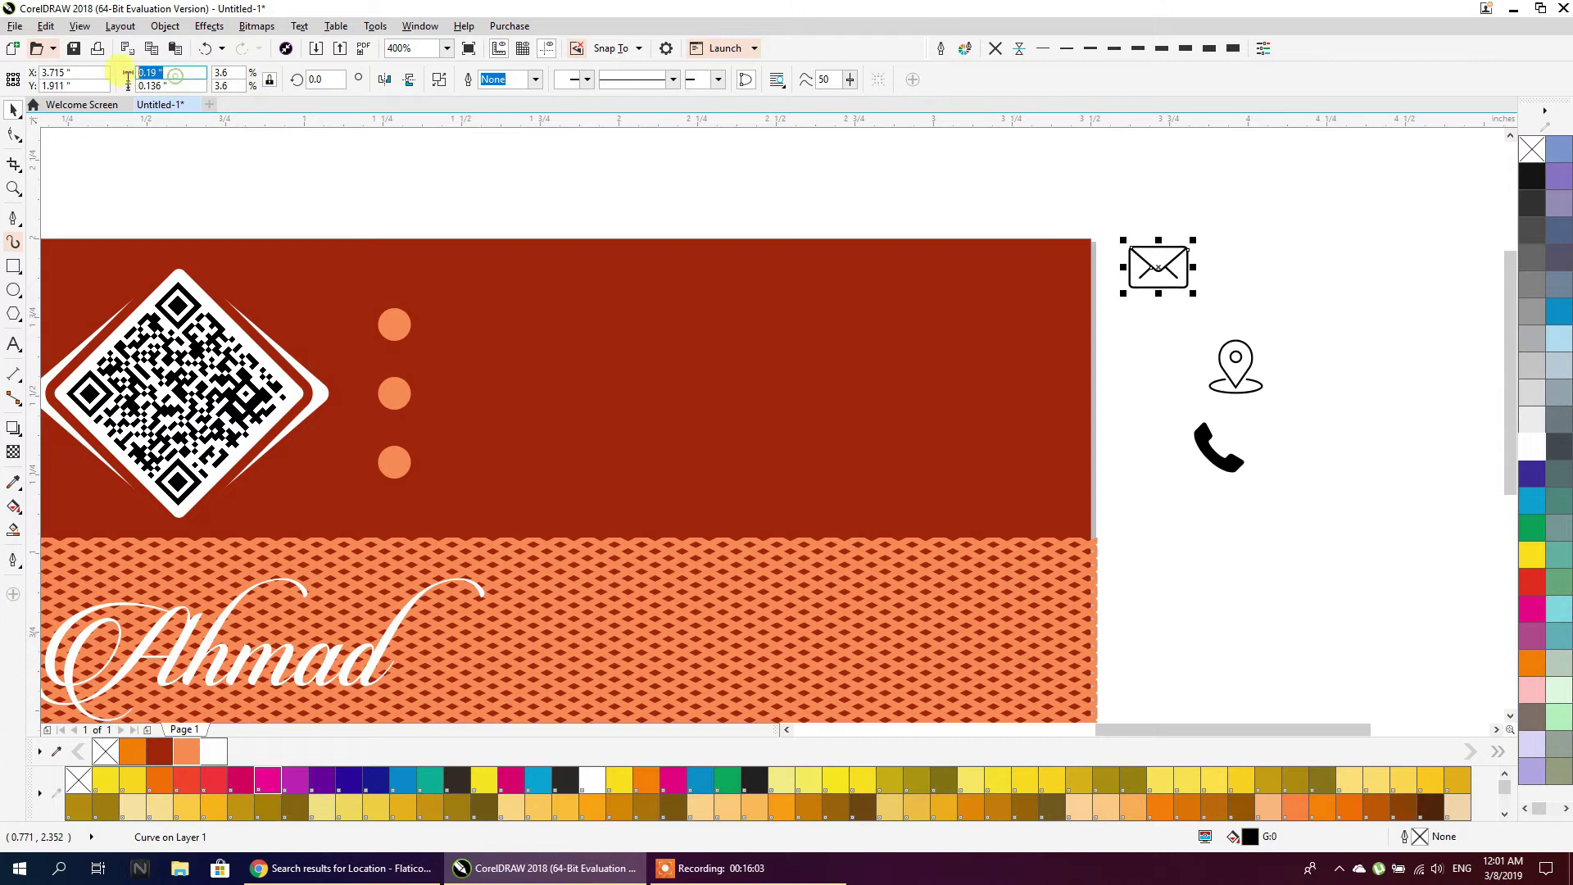
text(0)
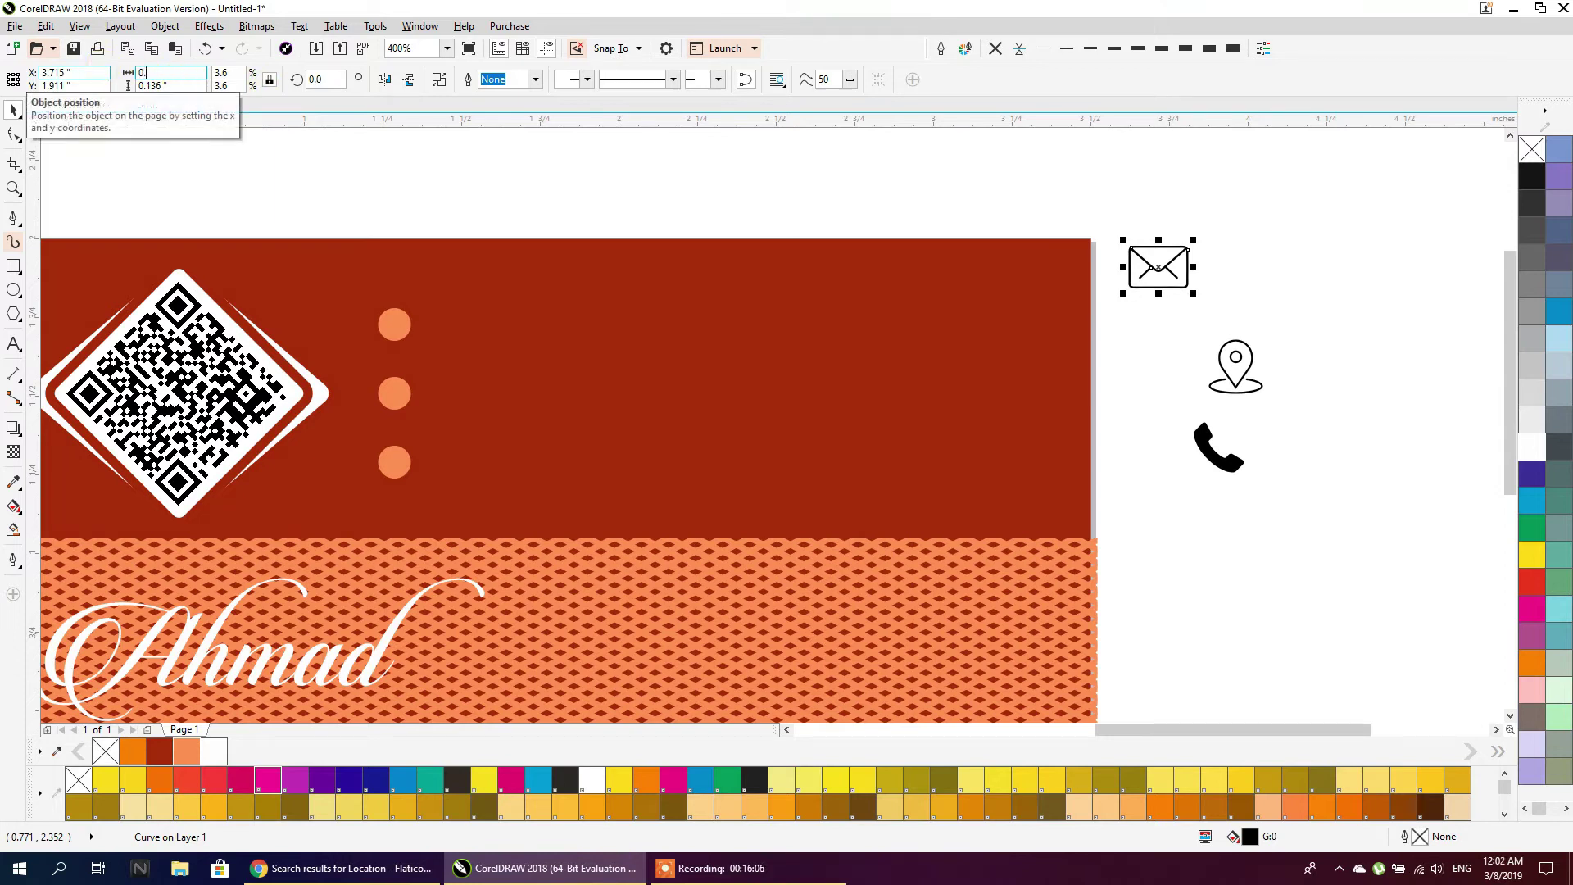
text(.1)
key(Return)
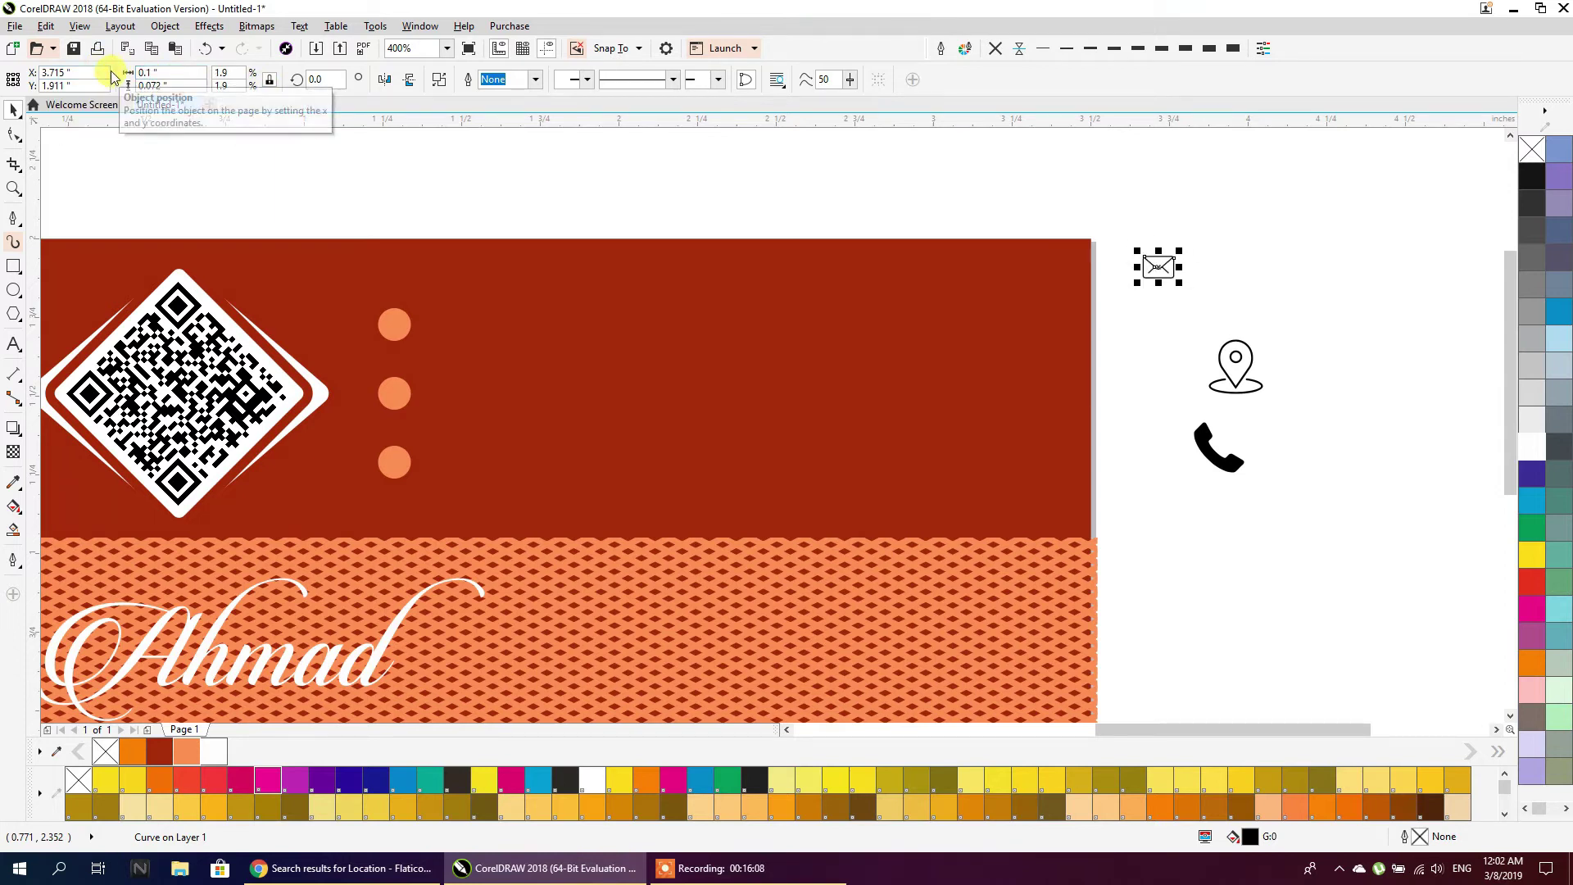
PowerClip the envelope icon into the top orange circle
click(379, 392)
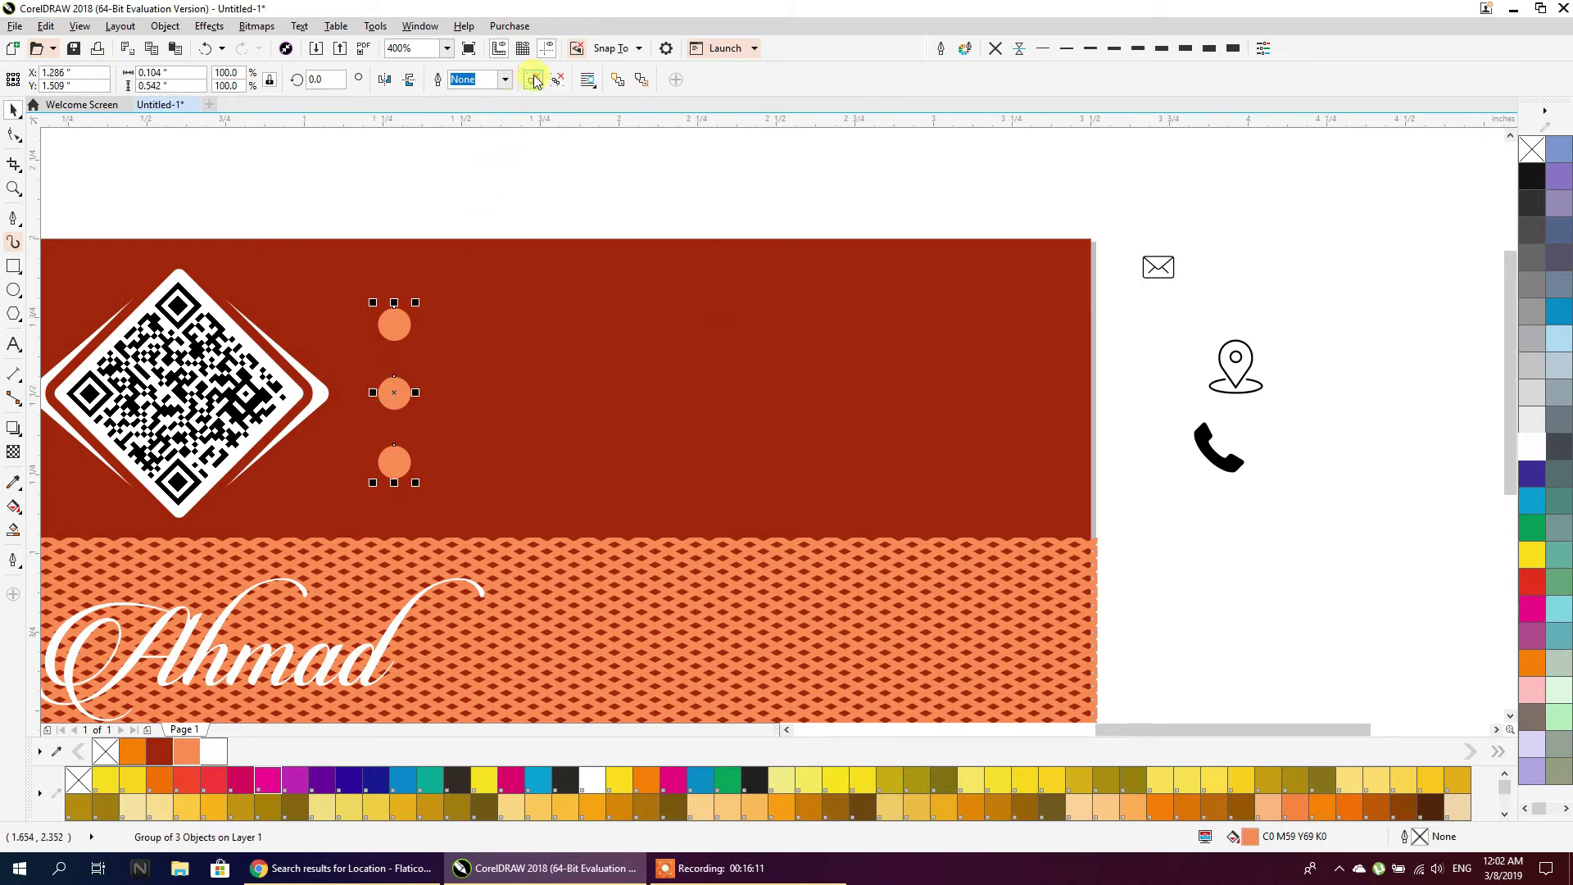
click(527, 158)
click(1159, 265)
right_click(1169, 268)
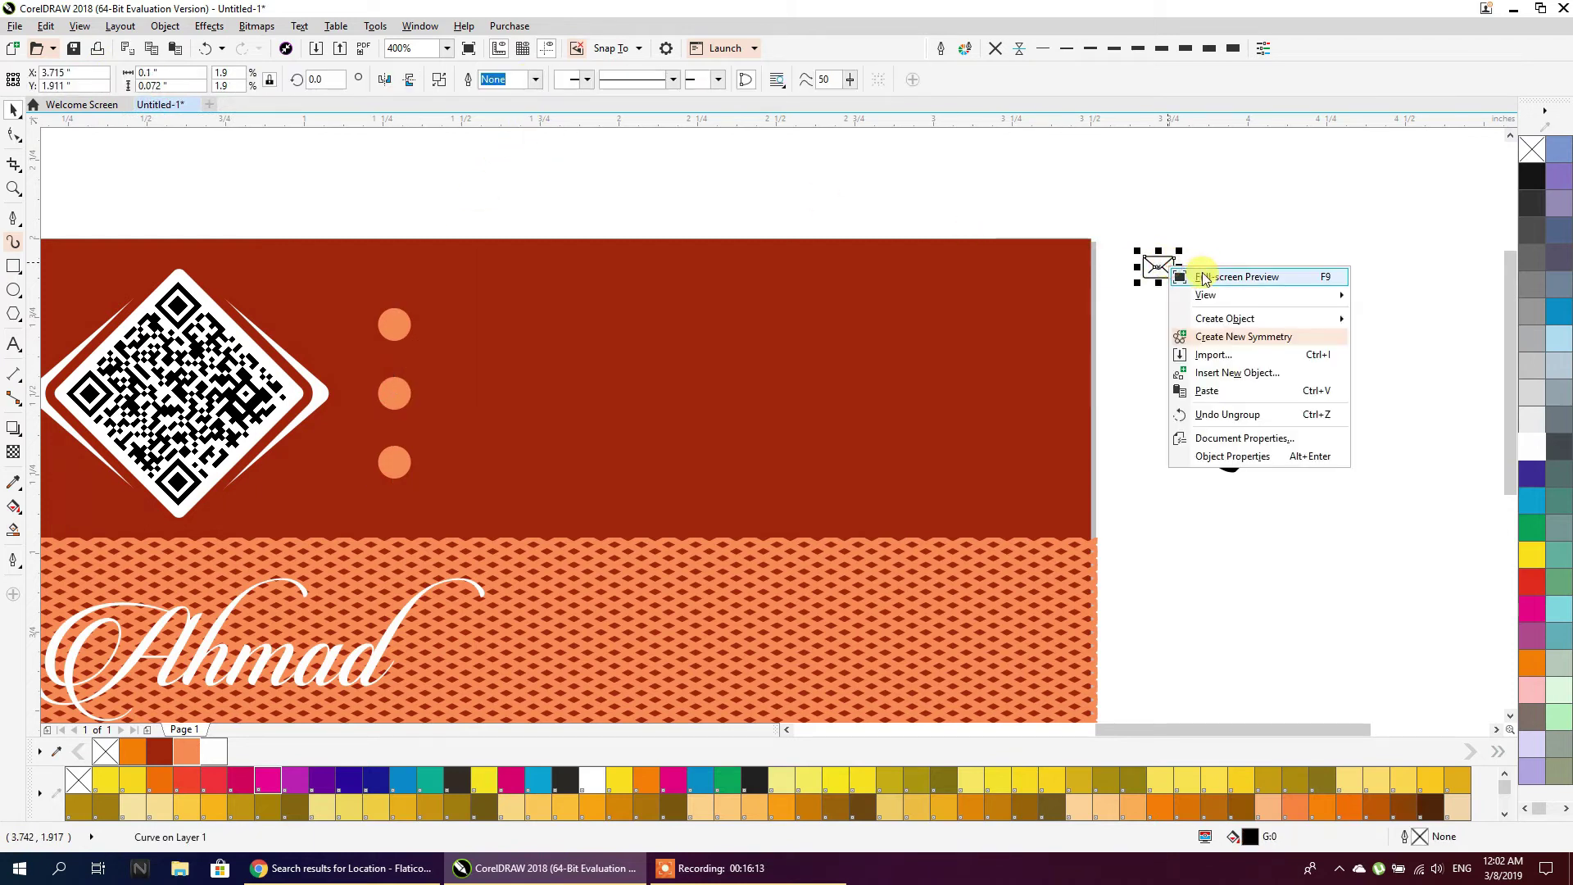
click(1152, 260)
right_click(1164, 266)
click(1159, 269)
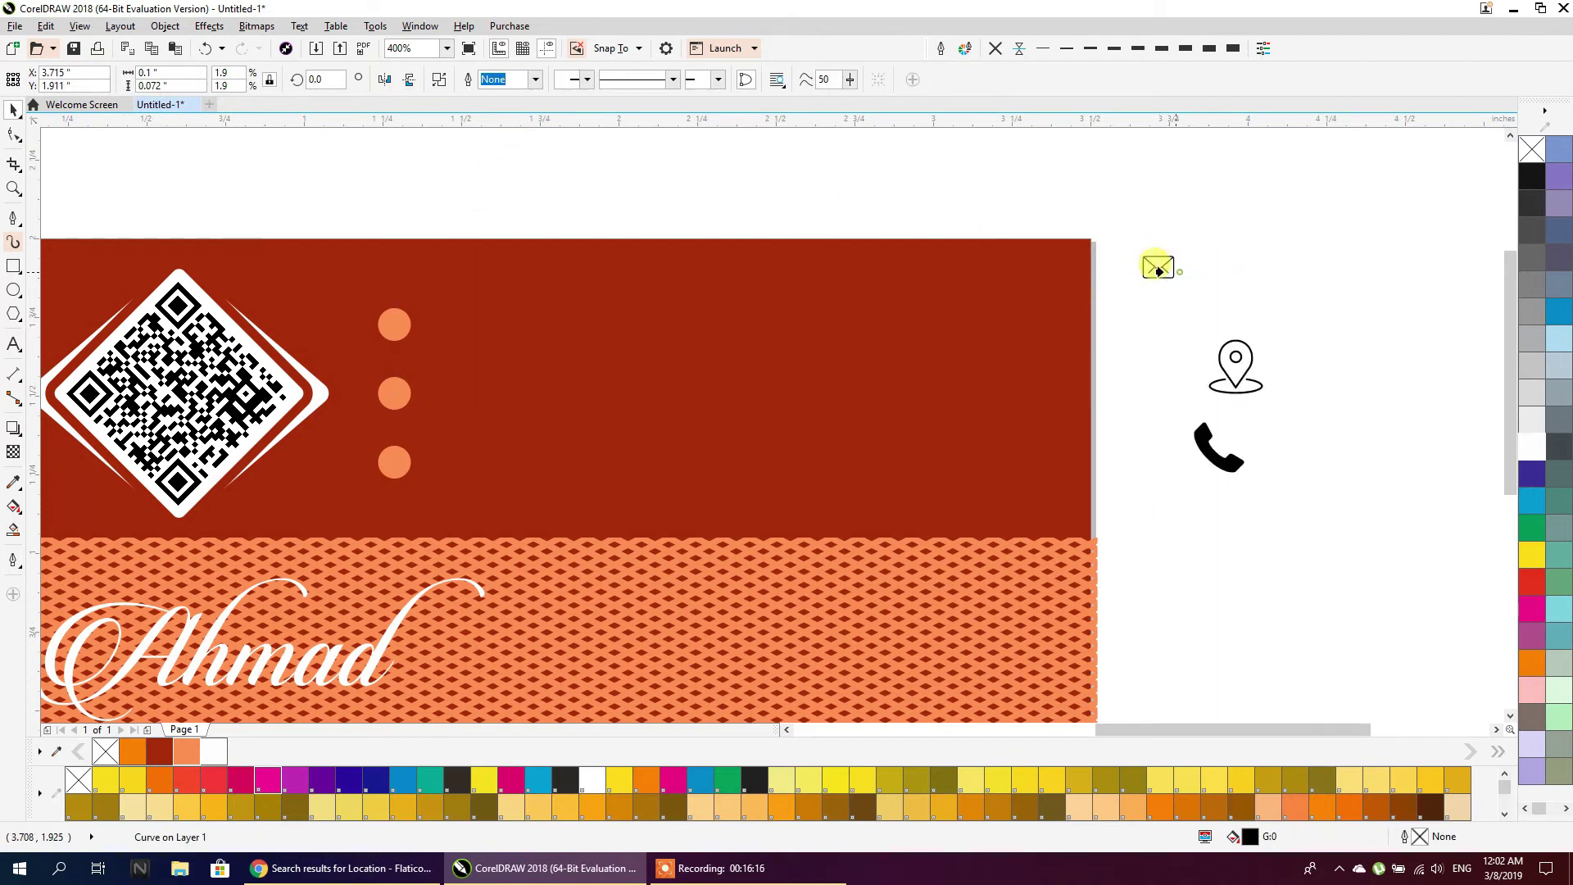
click(394, 323)
Inside the top circle, shrink the envelope slightly and fill it white
double_click(392, 324)
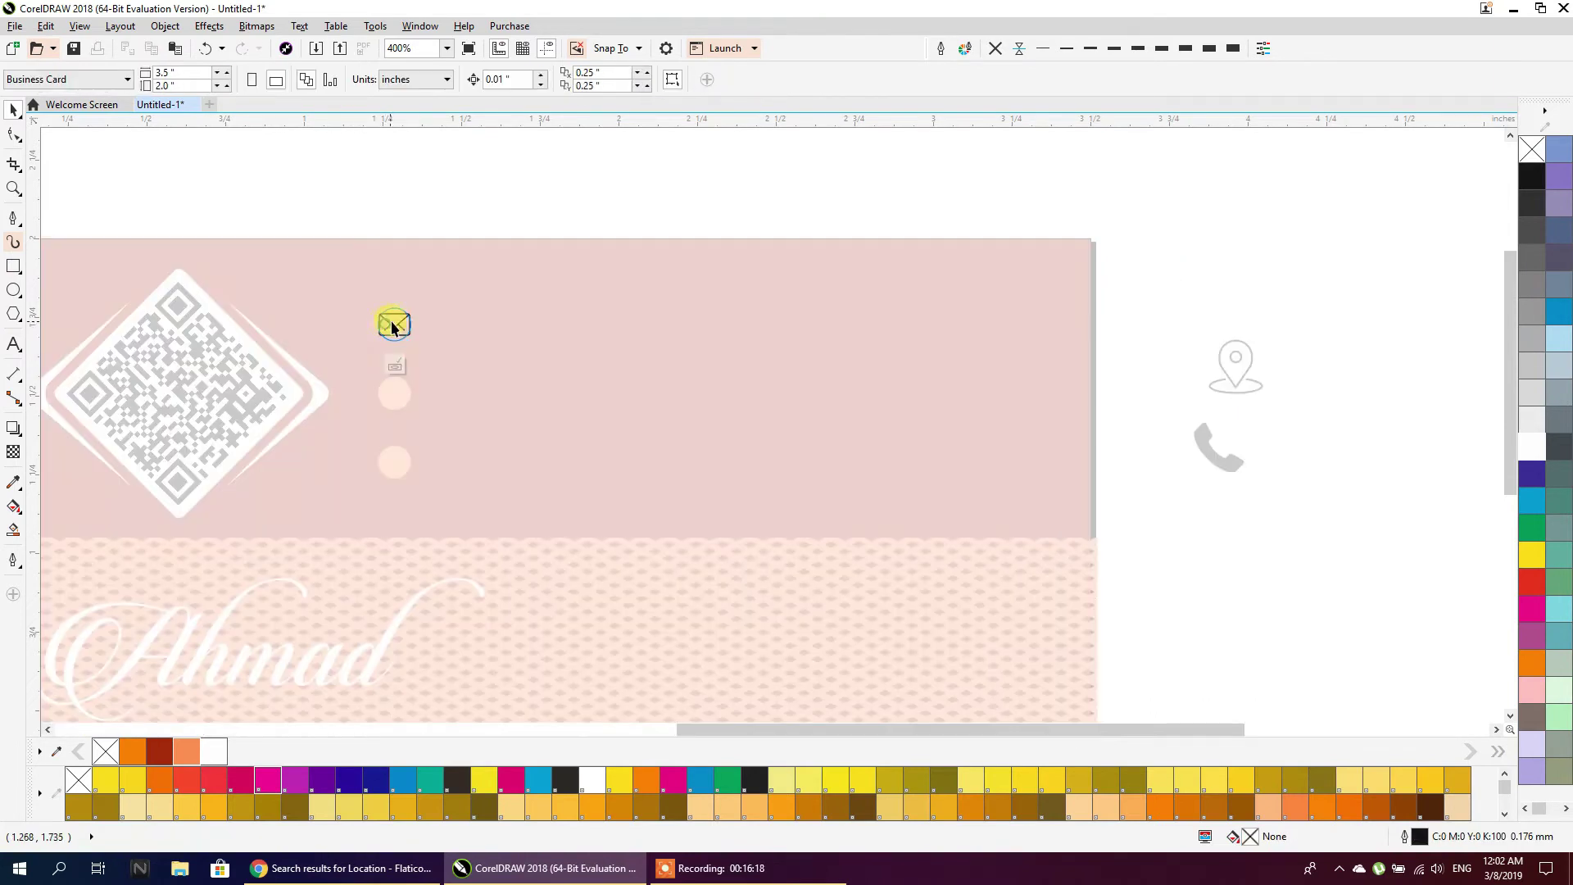
click(392, 327)
scroll(376, 334, up, 3)
drag(645, 352, 622, 334)
click(1540, 452)
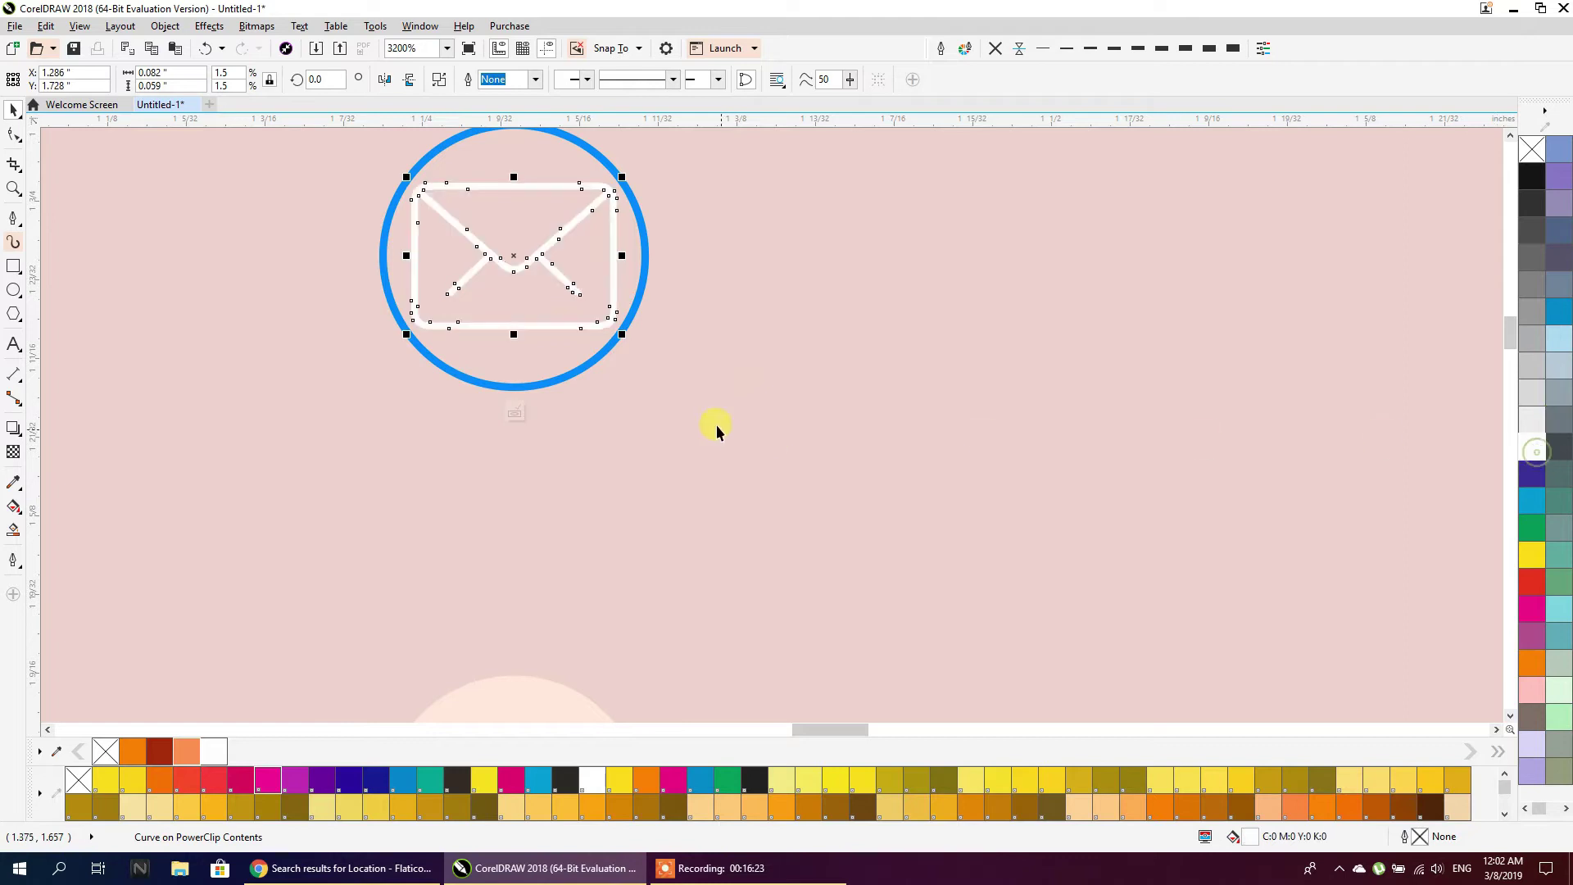
scroll(701, 400, down, 1)
ctrl+click(725, 264)
scroll(613, 263, down, 2)
click(1399, 467)
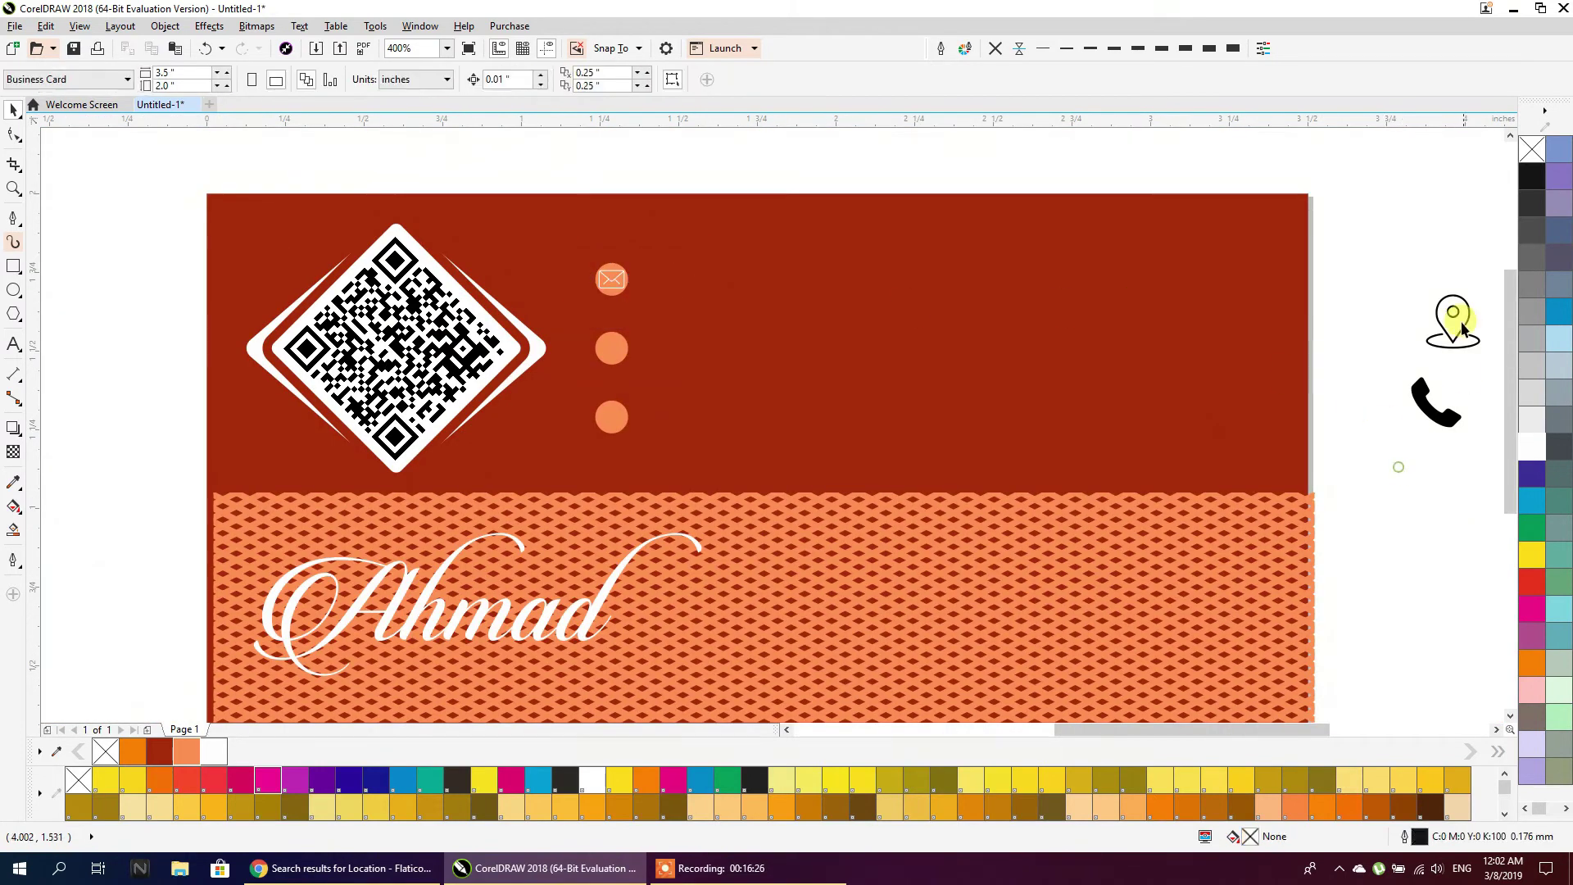
Centre the phone icon on the middle orange circle and fill it white
click(1427, 396)
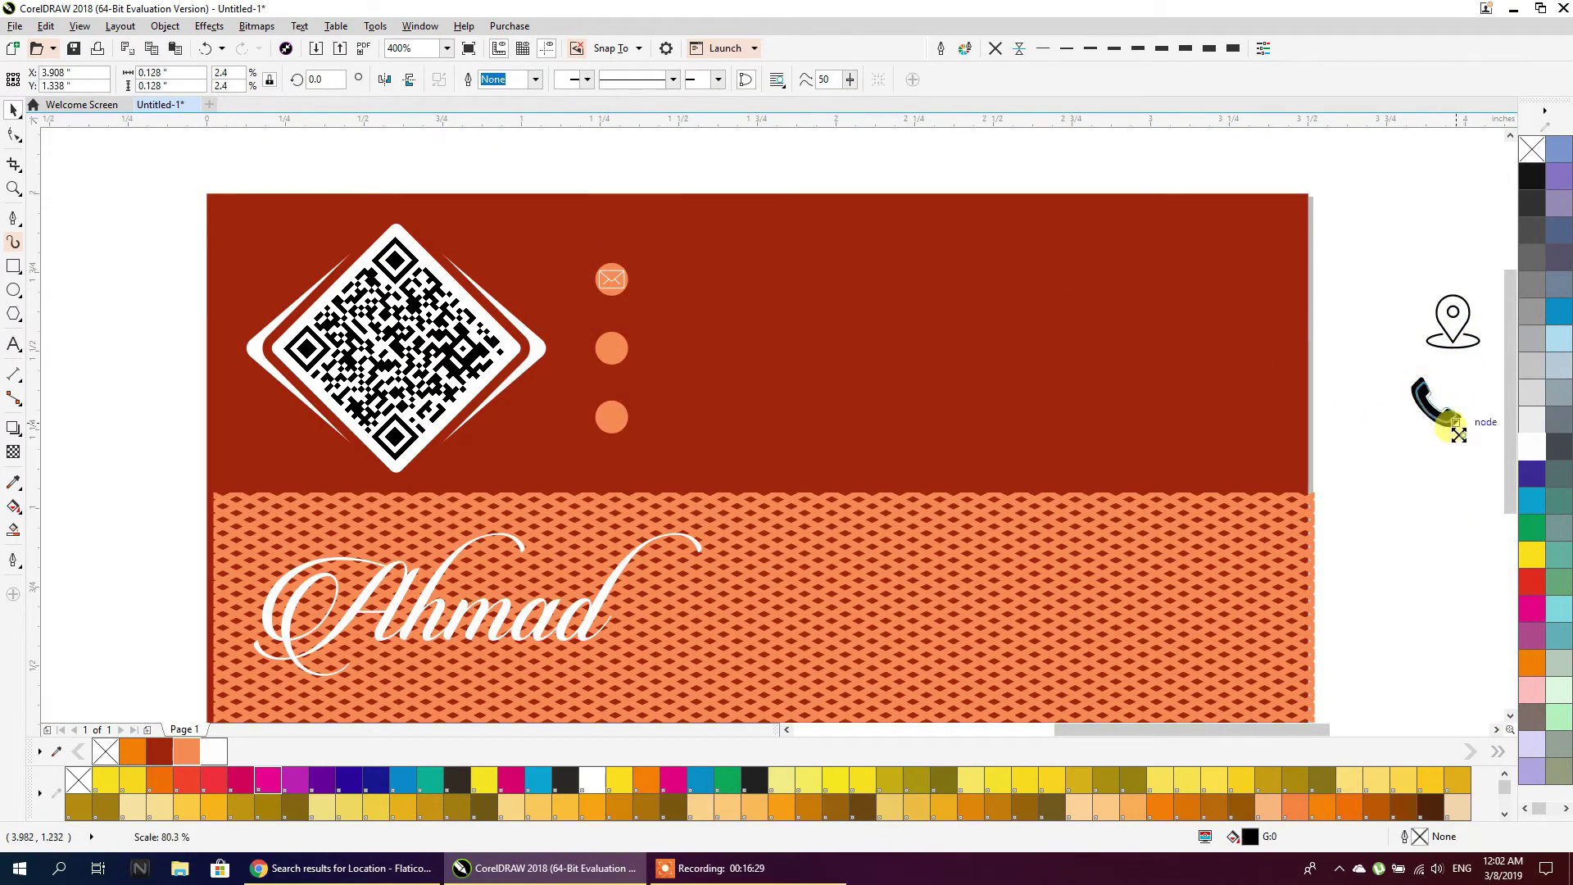
scroll(611, 353, up, 3)
drag(614, 354, 638, 379)
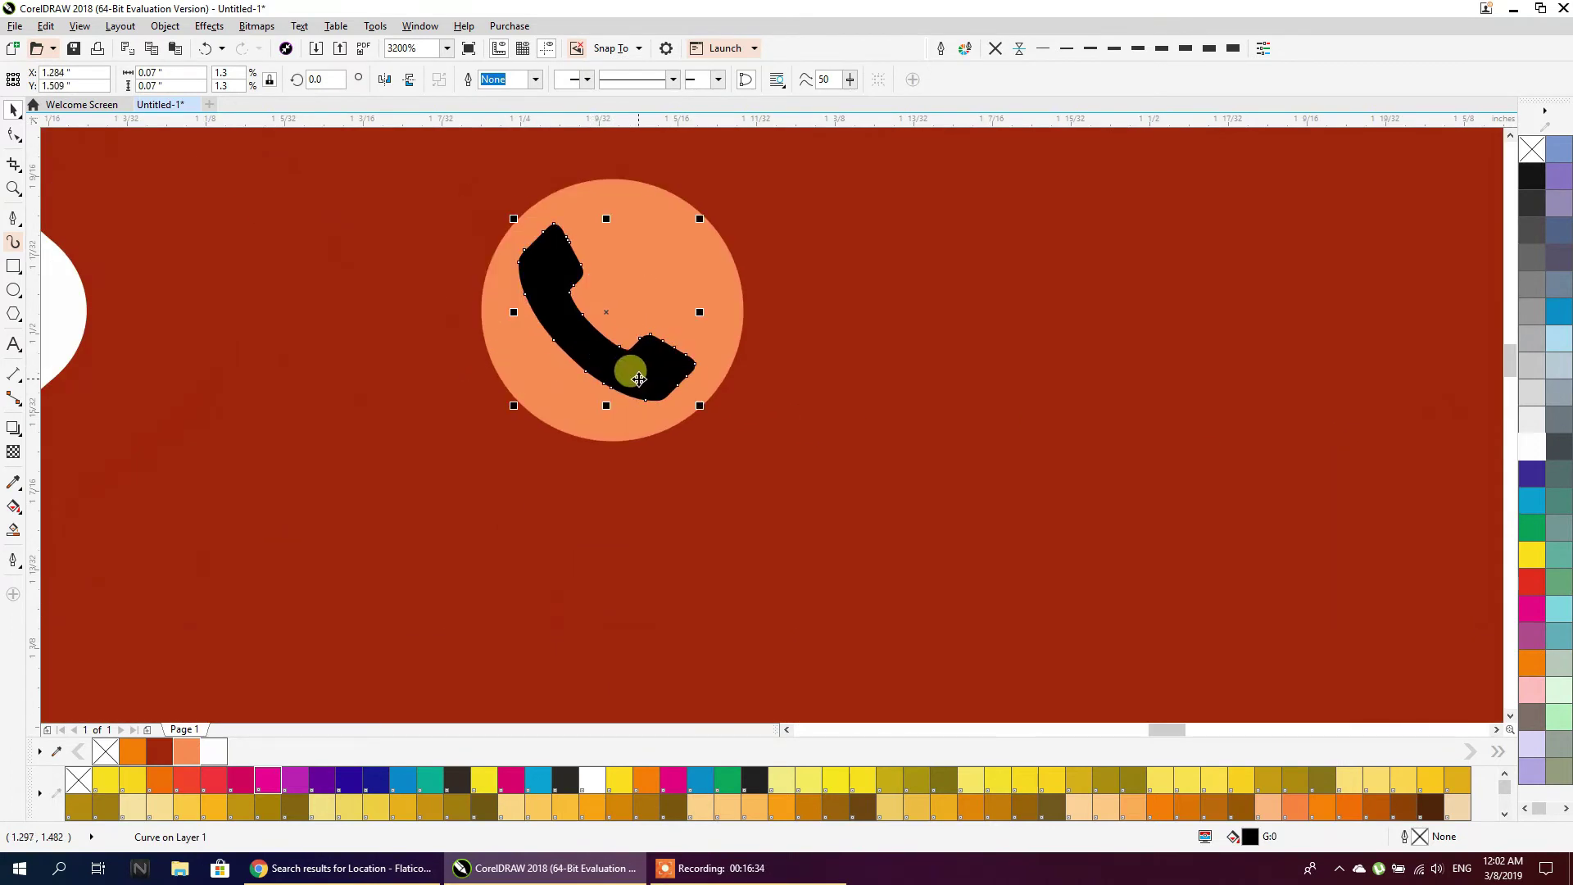
right_click(638, 380)
click(691, 281)
shift+click(731, 291)
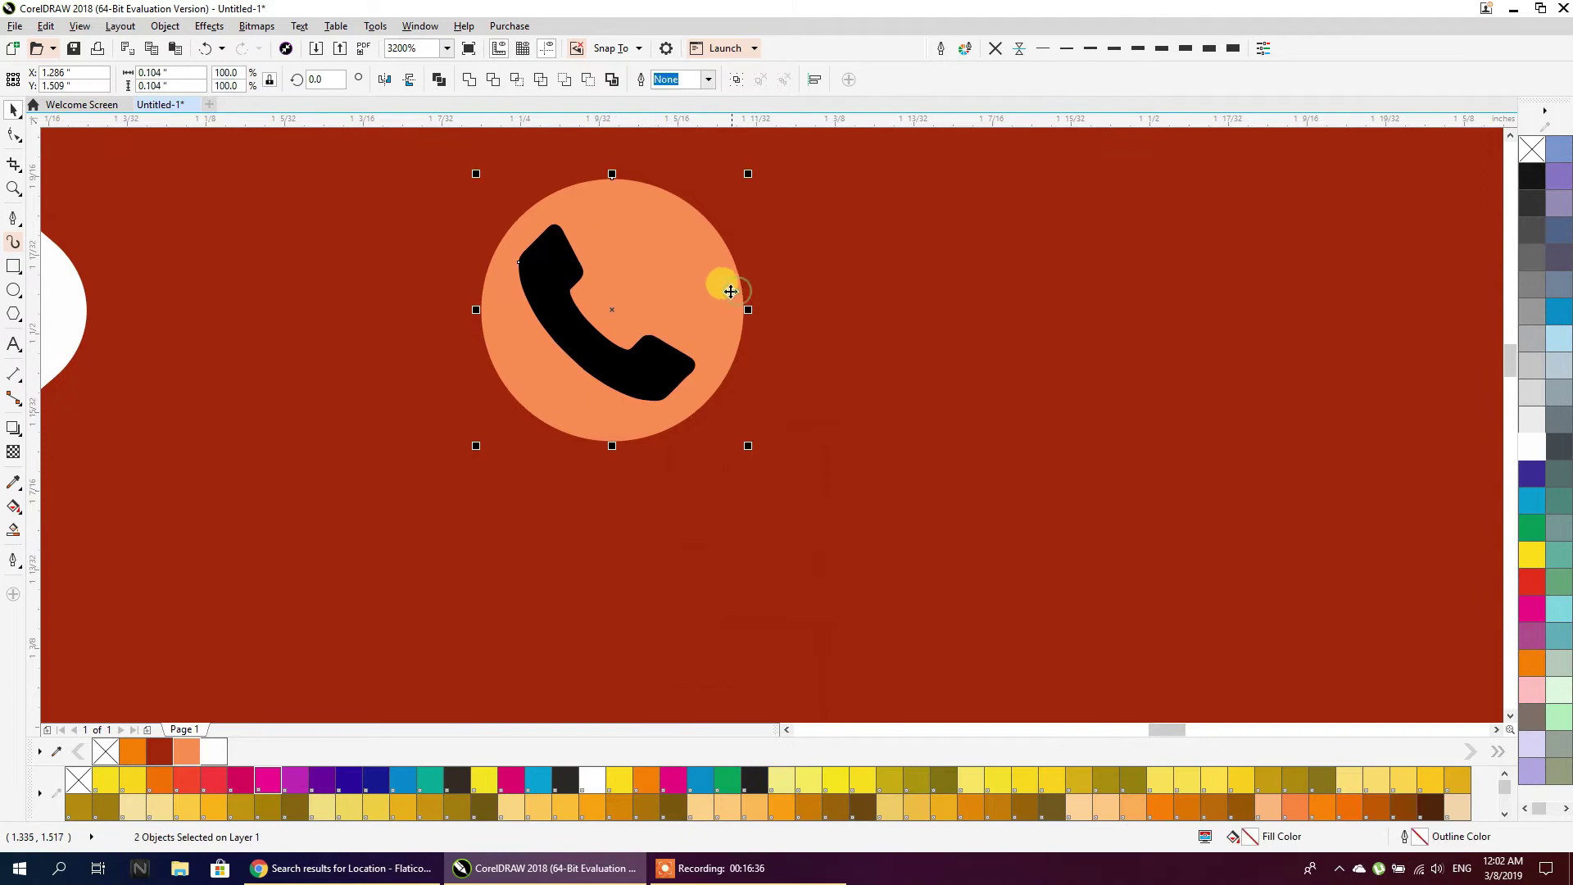
key(e)
key(c)
click(653, 352)
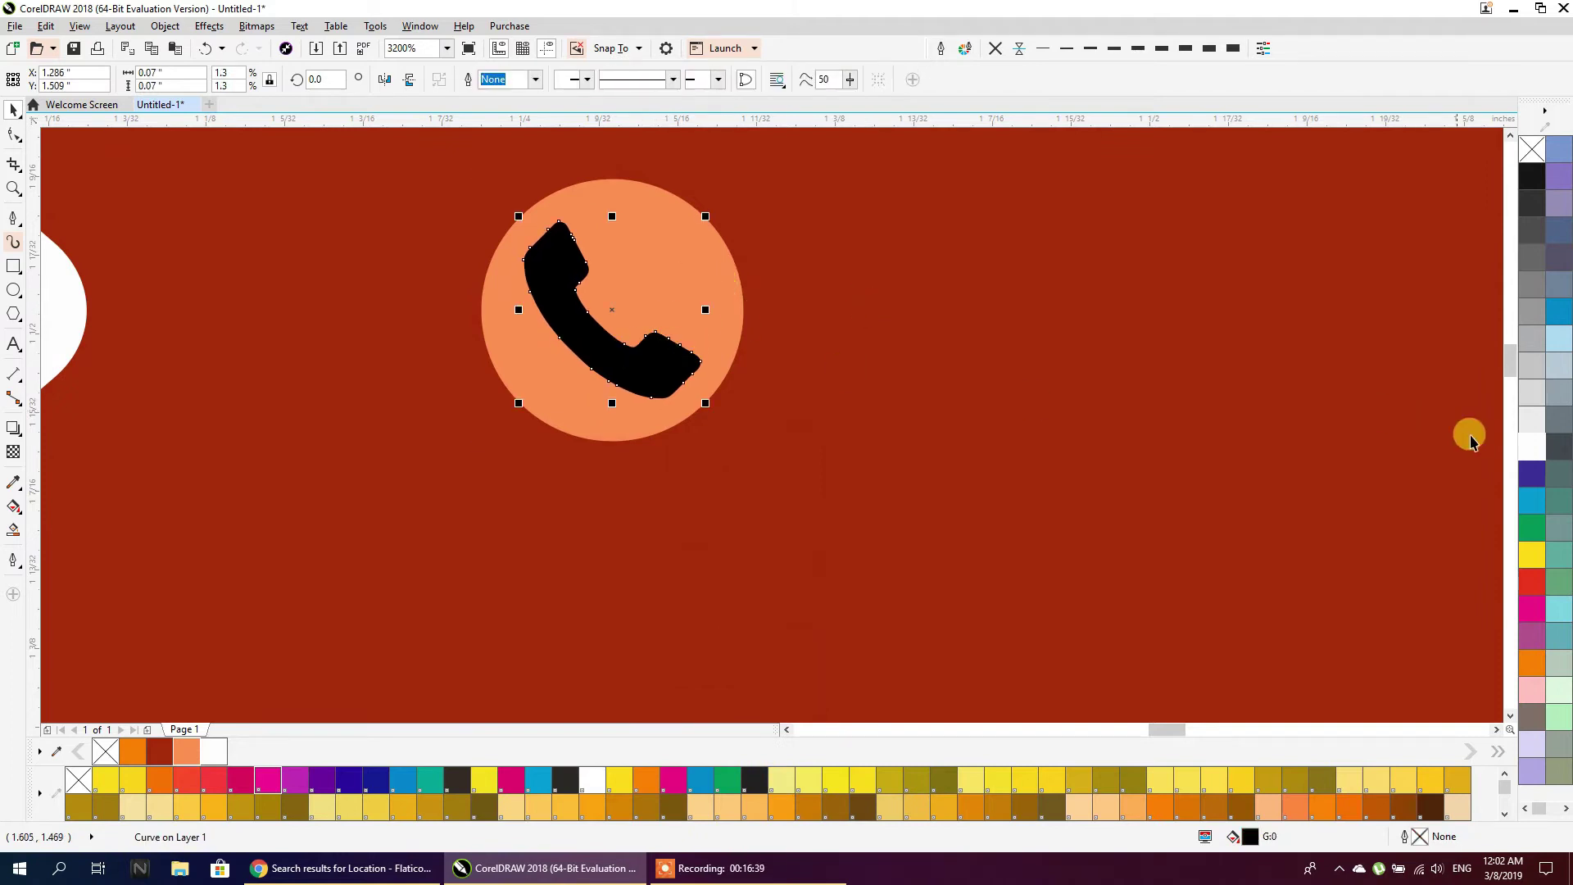
click(1510, 445)
scroll(849, 431, down, 2)
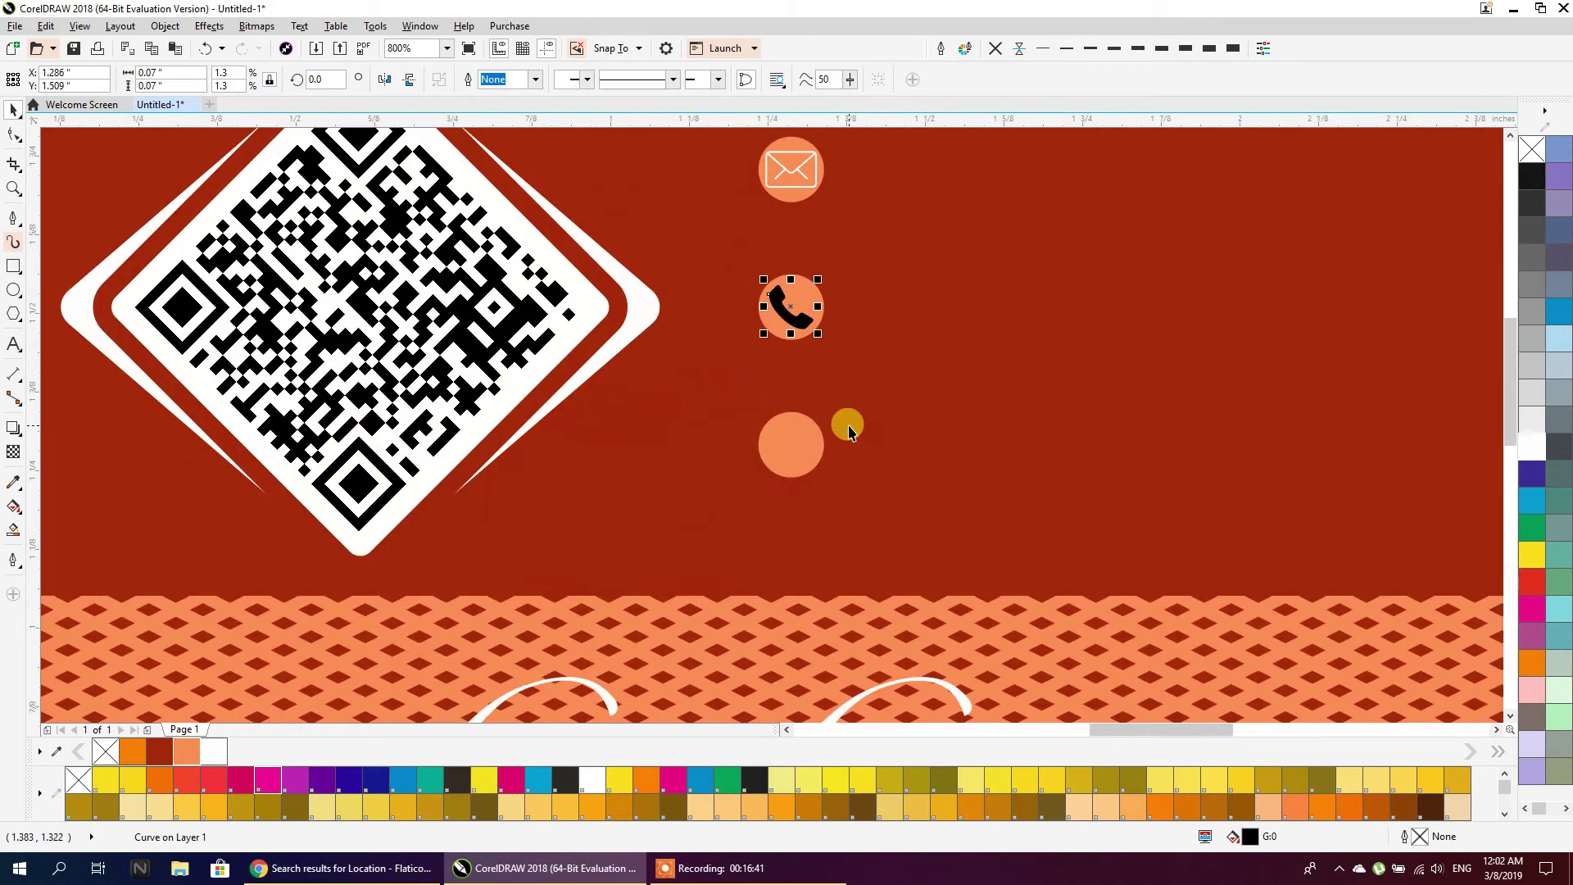
click(1557, 432)
scroll(544, 421, down, 2)
Shrink the location pin and centre it on the bottom orange circle
click(1030, 386)
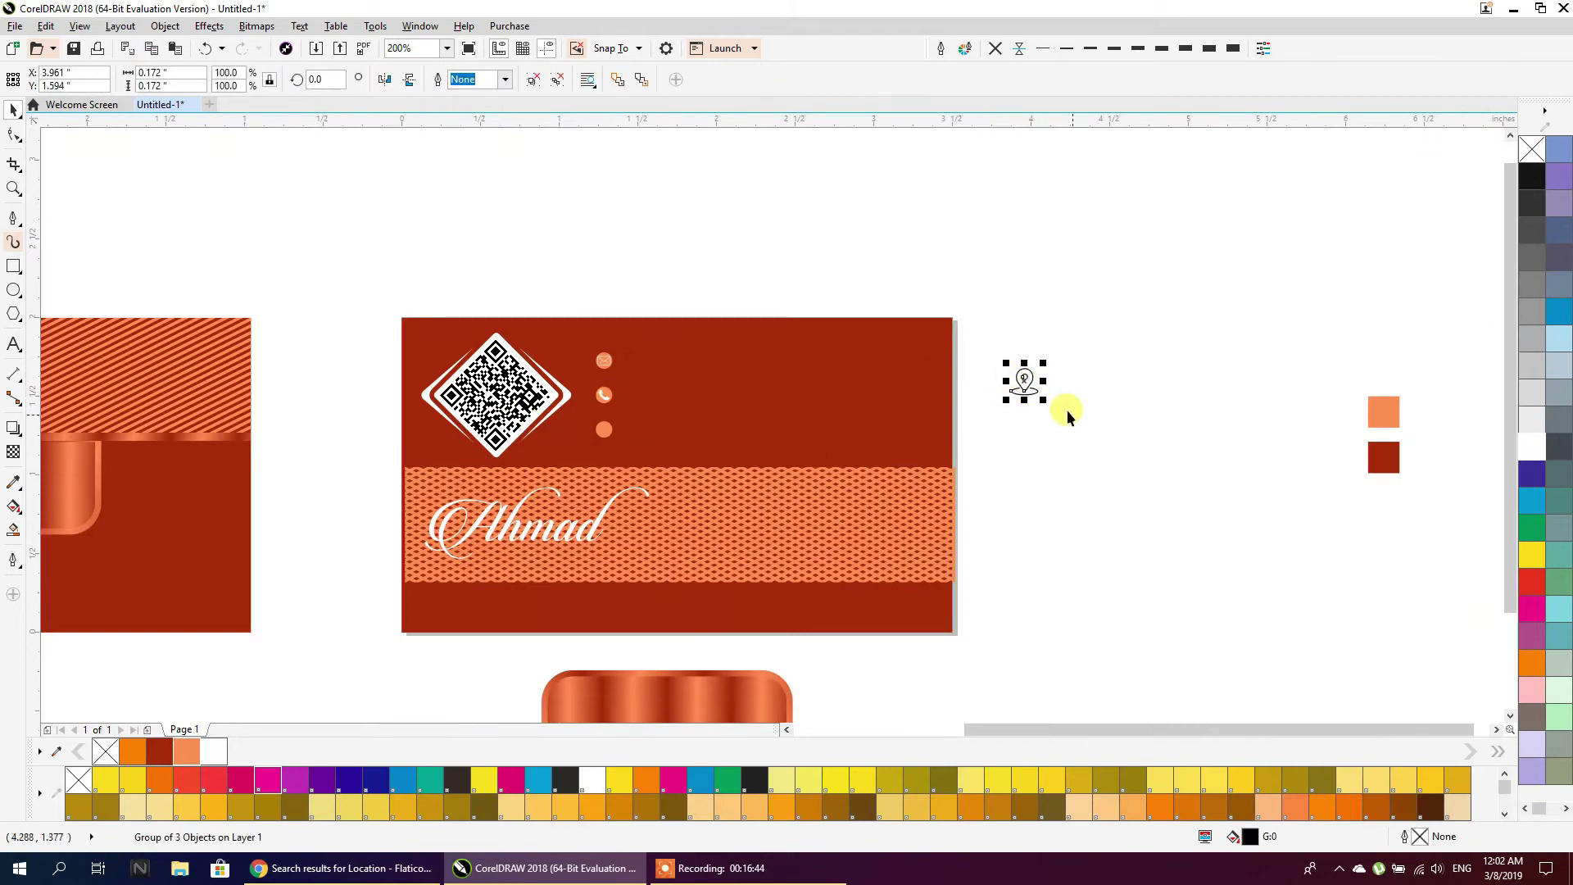
drag(1030, 396, 1022, 388)
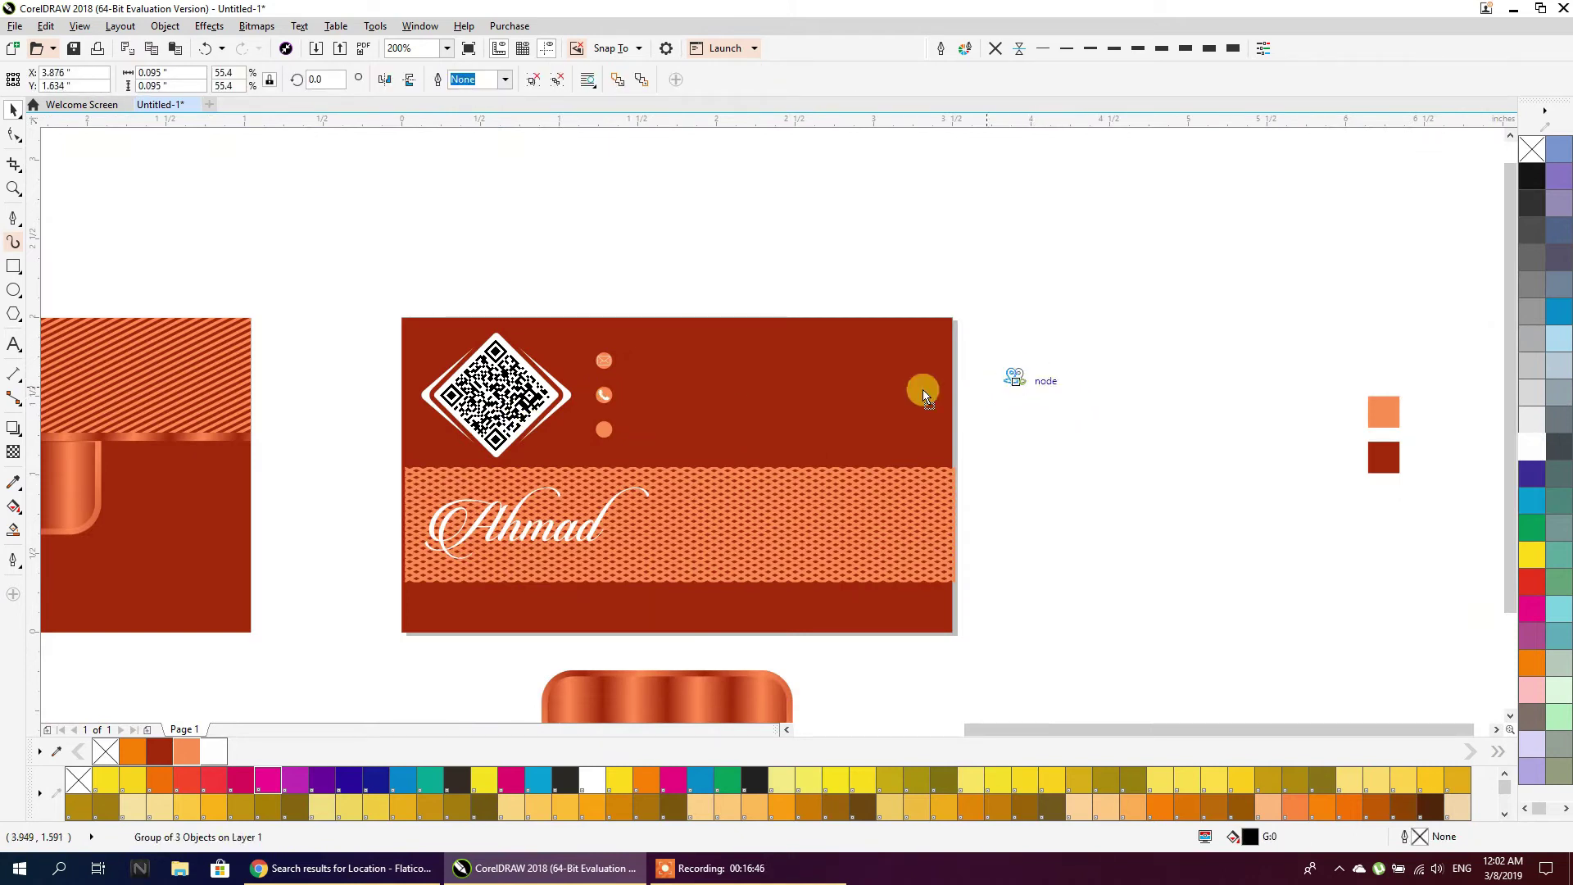
scroll(608, 435, up, 3)
drag(646, 459, 613, 429)
shift+click(562, 453)
key(c)
key(e)
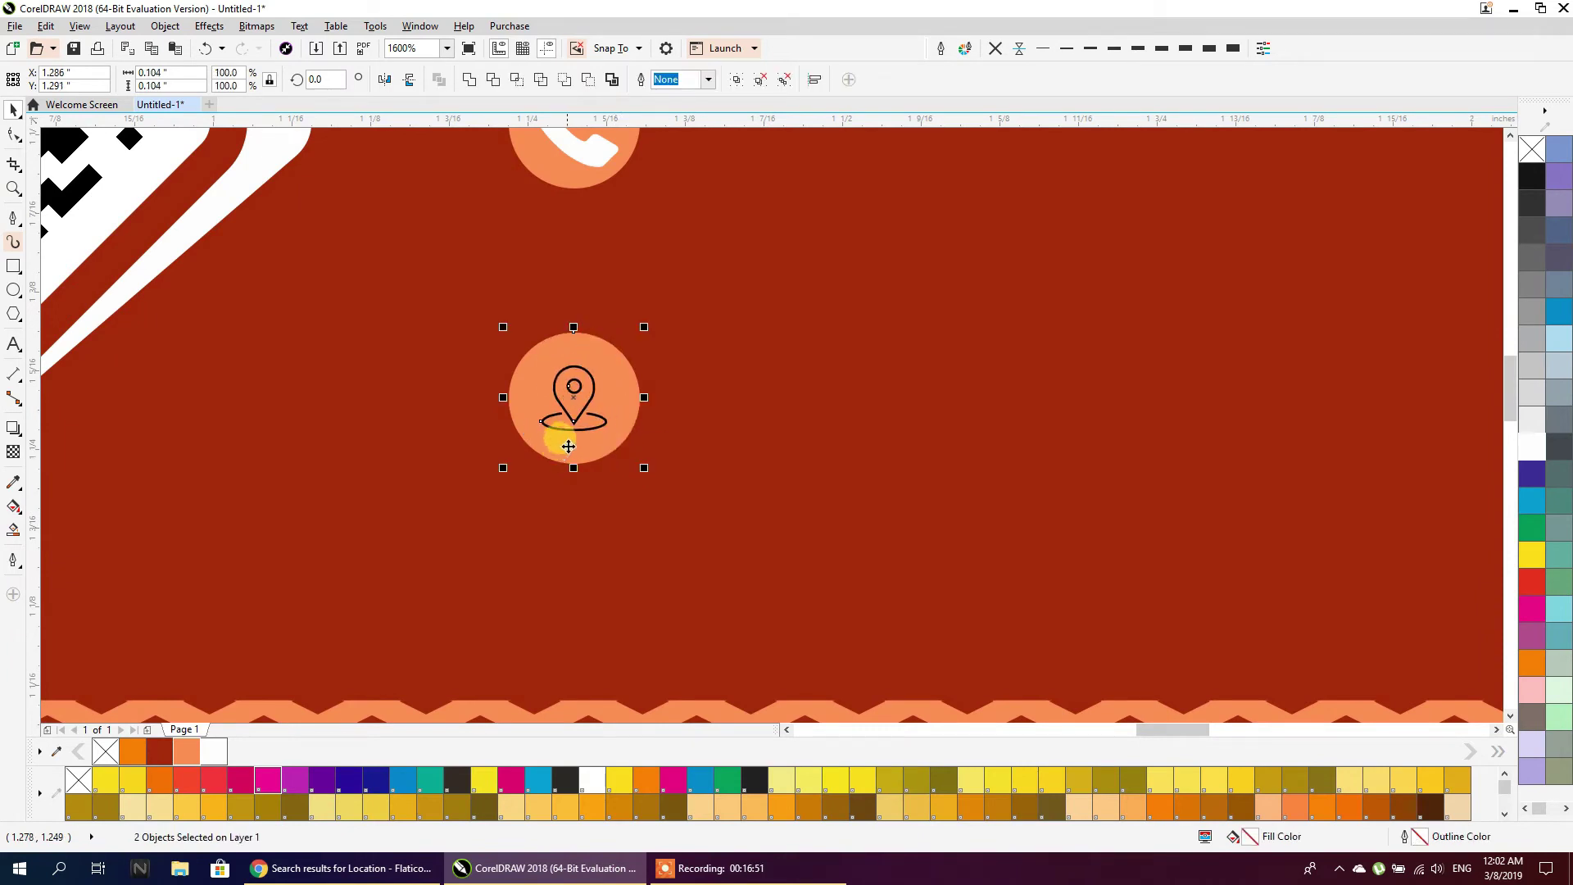
Fill the location pin icon white, keeping the bottom circle's original size
click(642, 385)
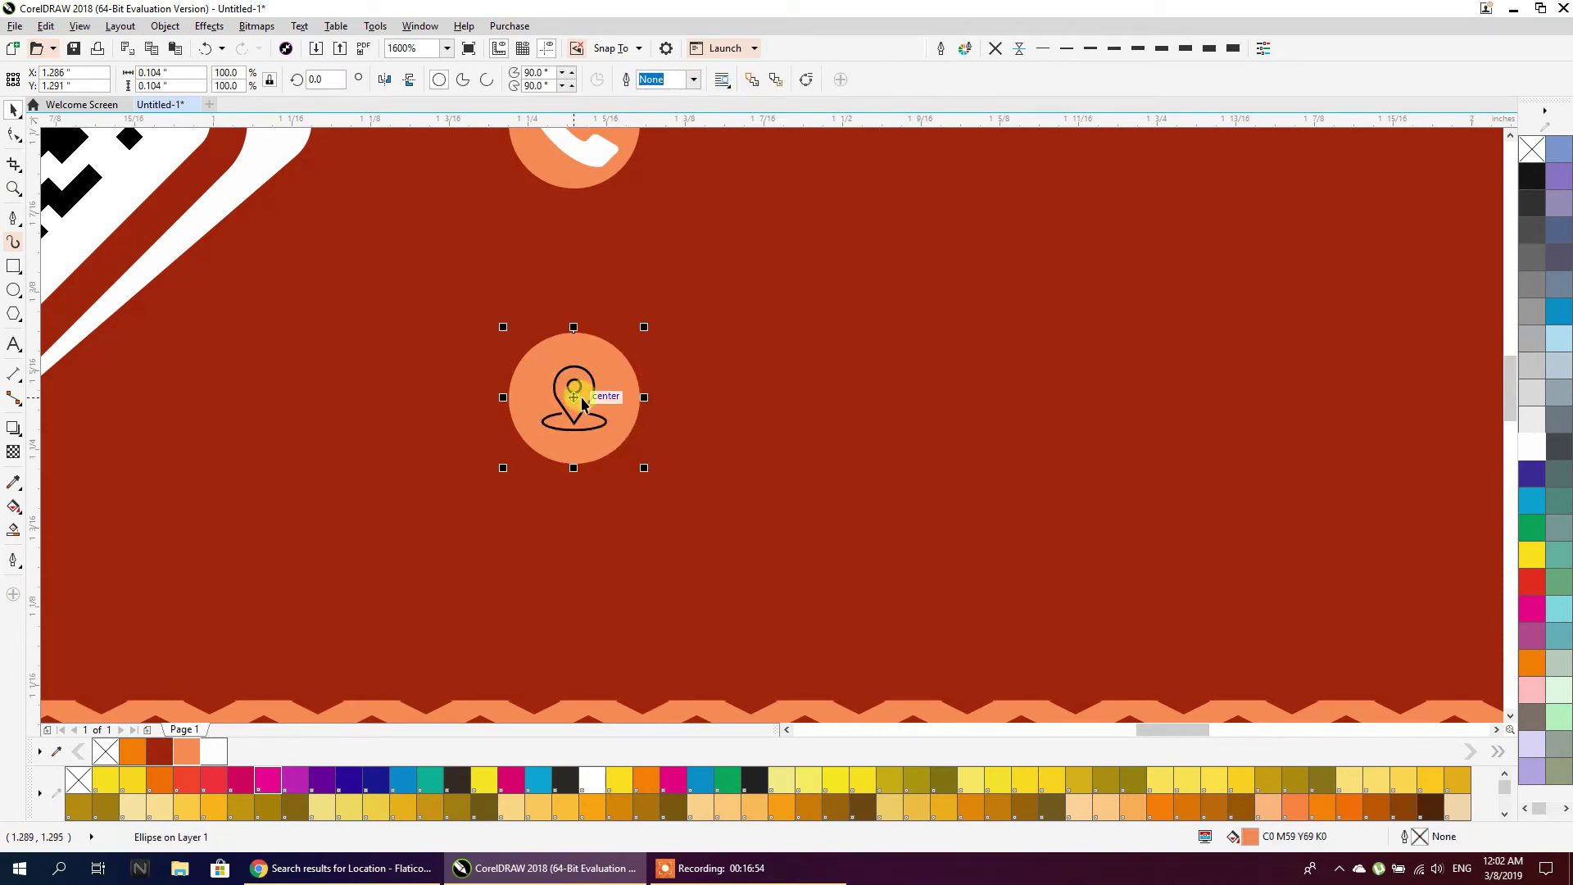
mouse_move(645, 470)
mouse_down()
mouse_move(655, 480)
mouse_move(623, 451)
mouse_up()
key(ctrl+z)
click(593, 407)
click(1526, 444)
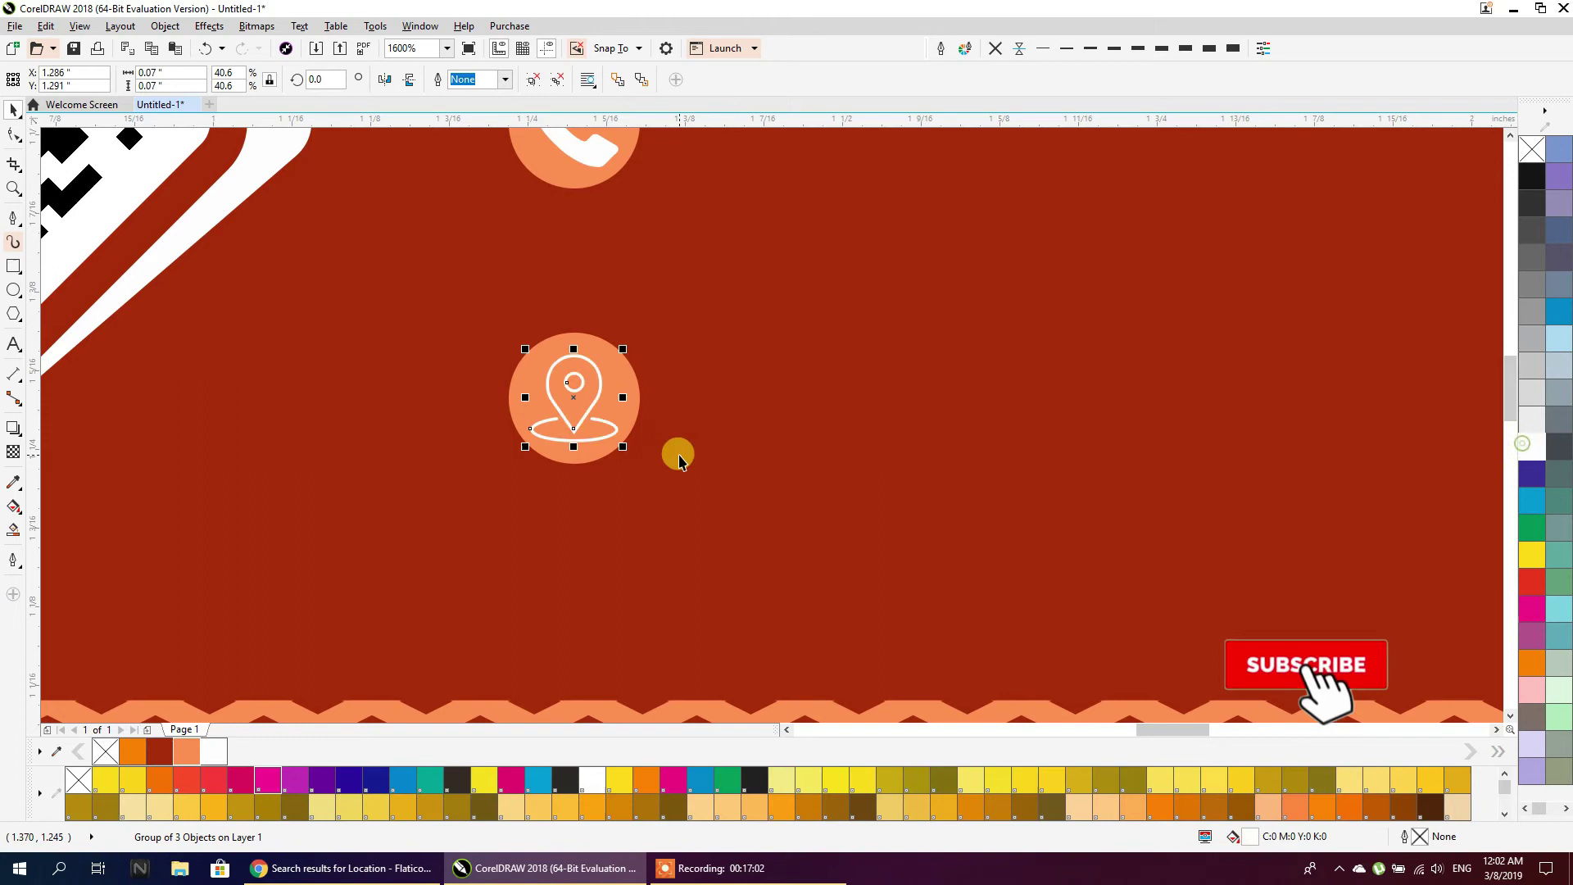
scroll(672, 455, down, 2)
click(755, 149)
scroll(689, 193, down, 1)
scroll(695, 250, up, 2)
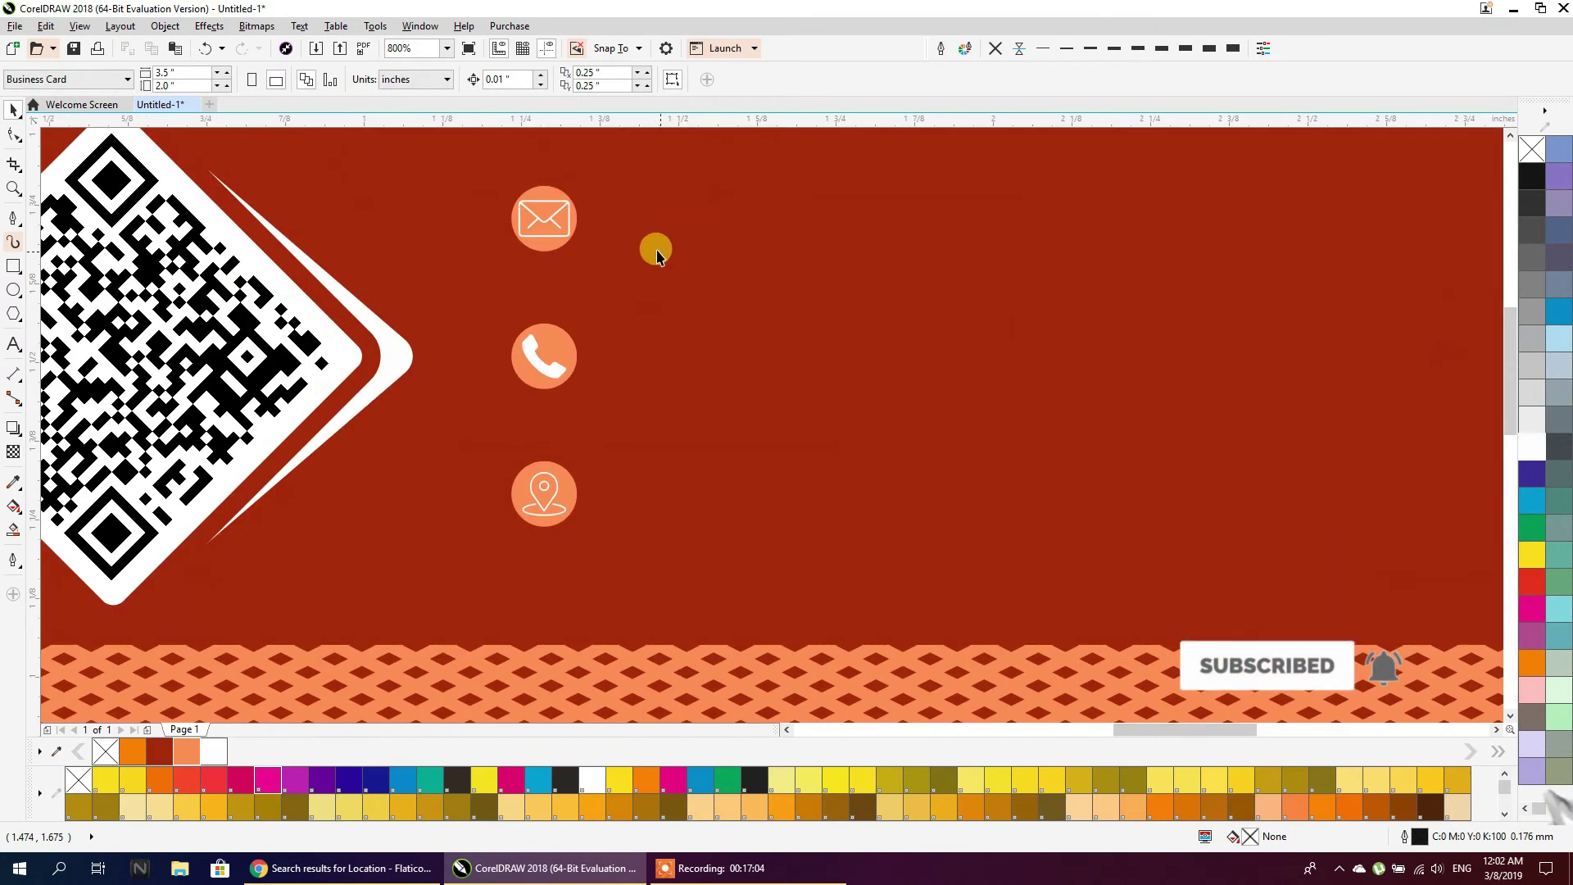
PowerClip the phone icon into the middle circle
click(541, 239)
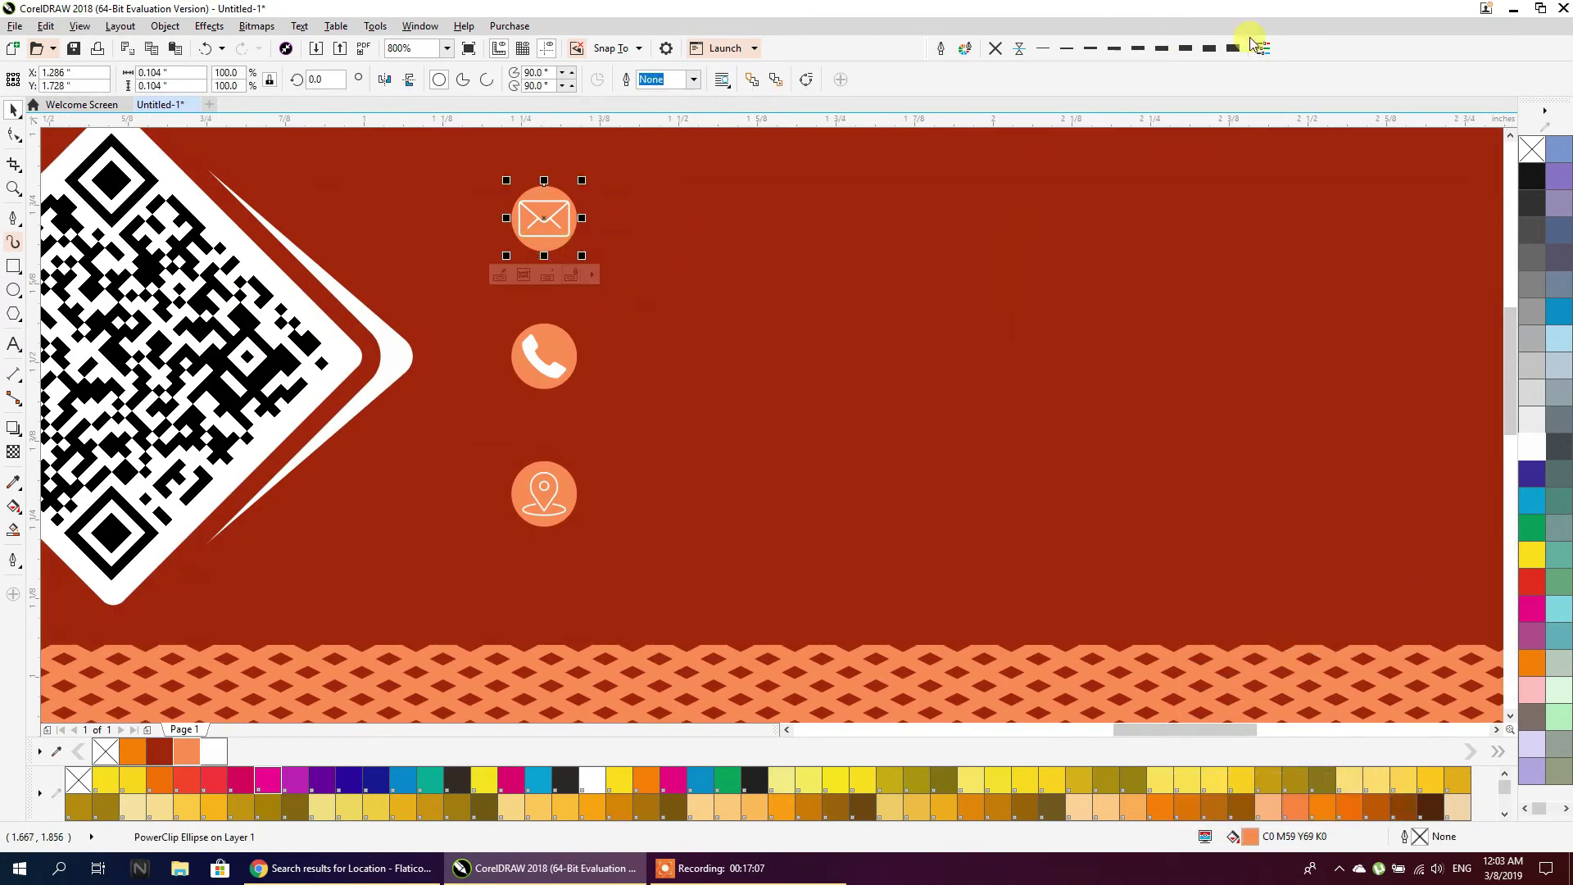
shift+click(557, 326)
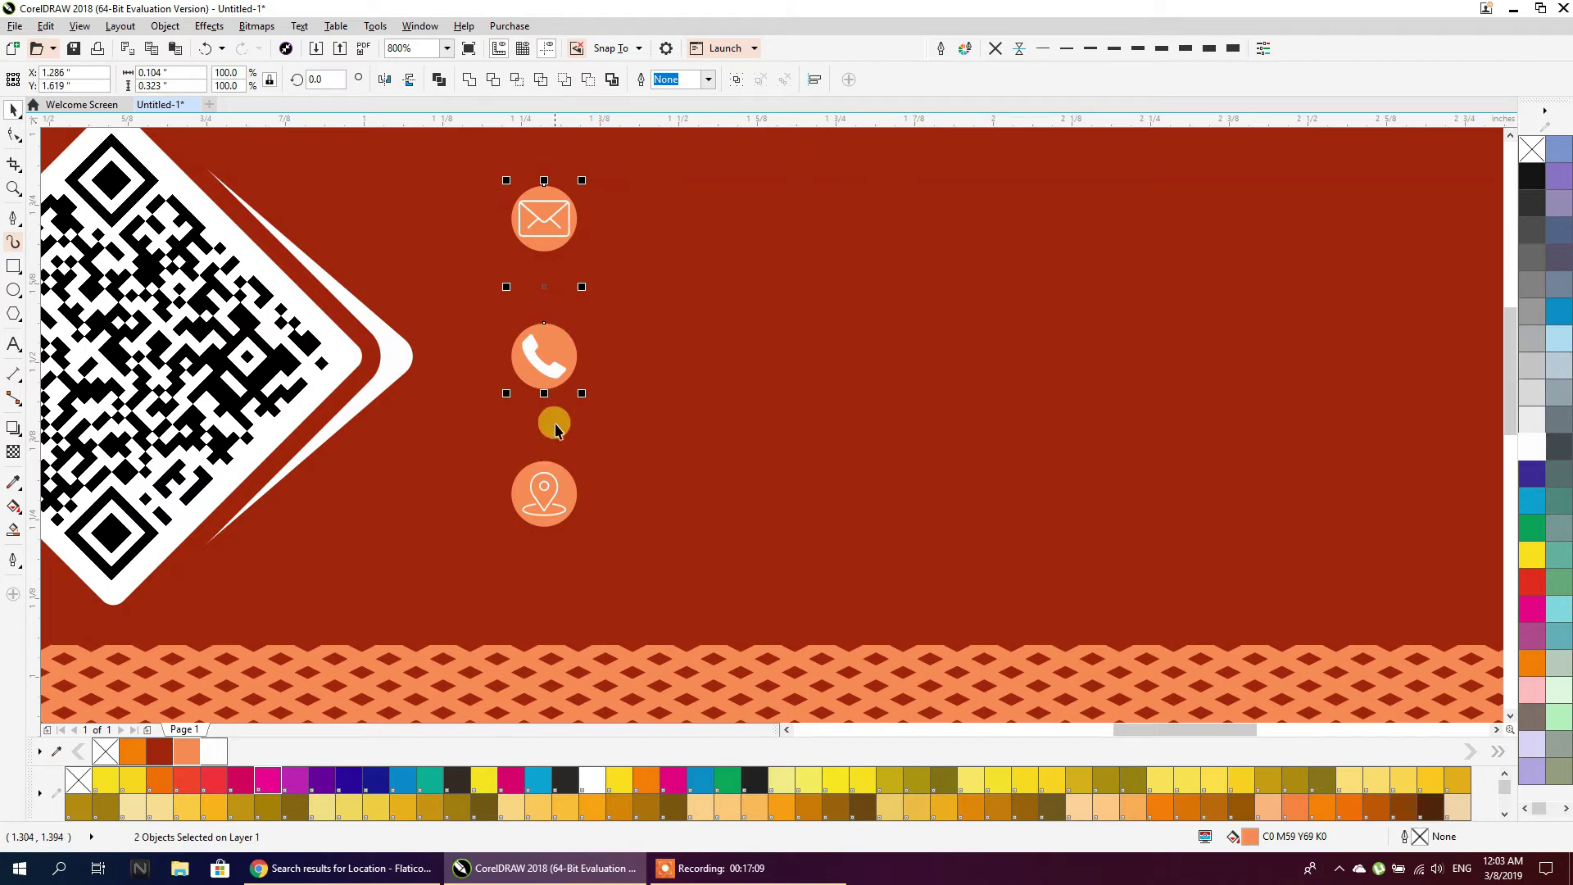
right_click(550, 371)
click(565, 383)
click(556, 334)
click(549, 476)
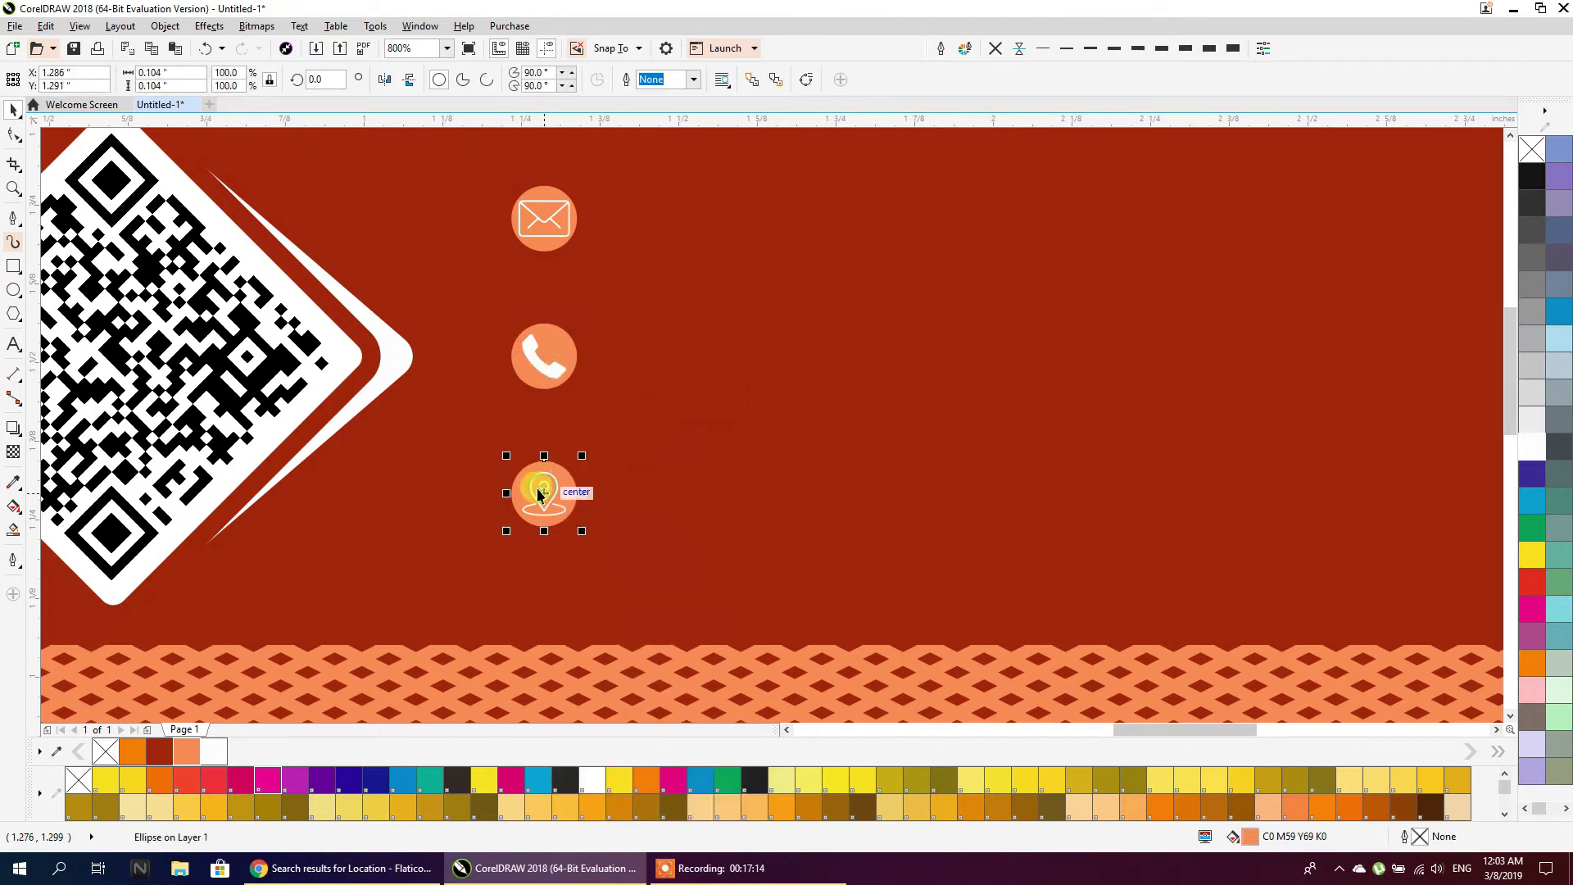
right_click(540, 493)
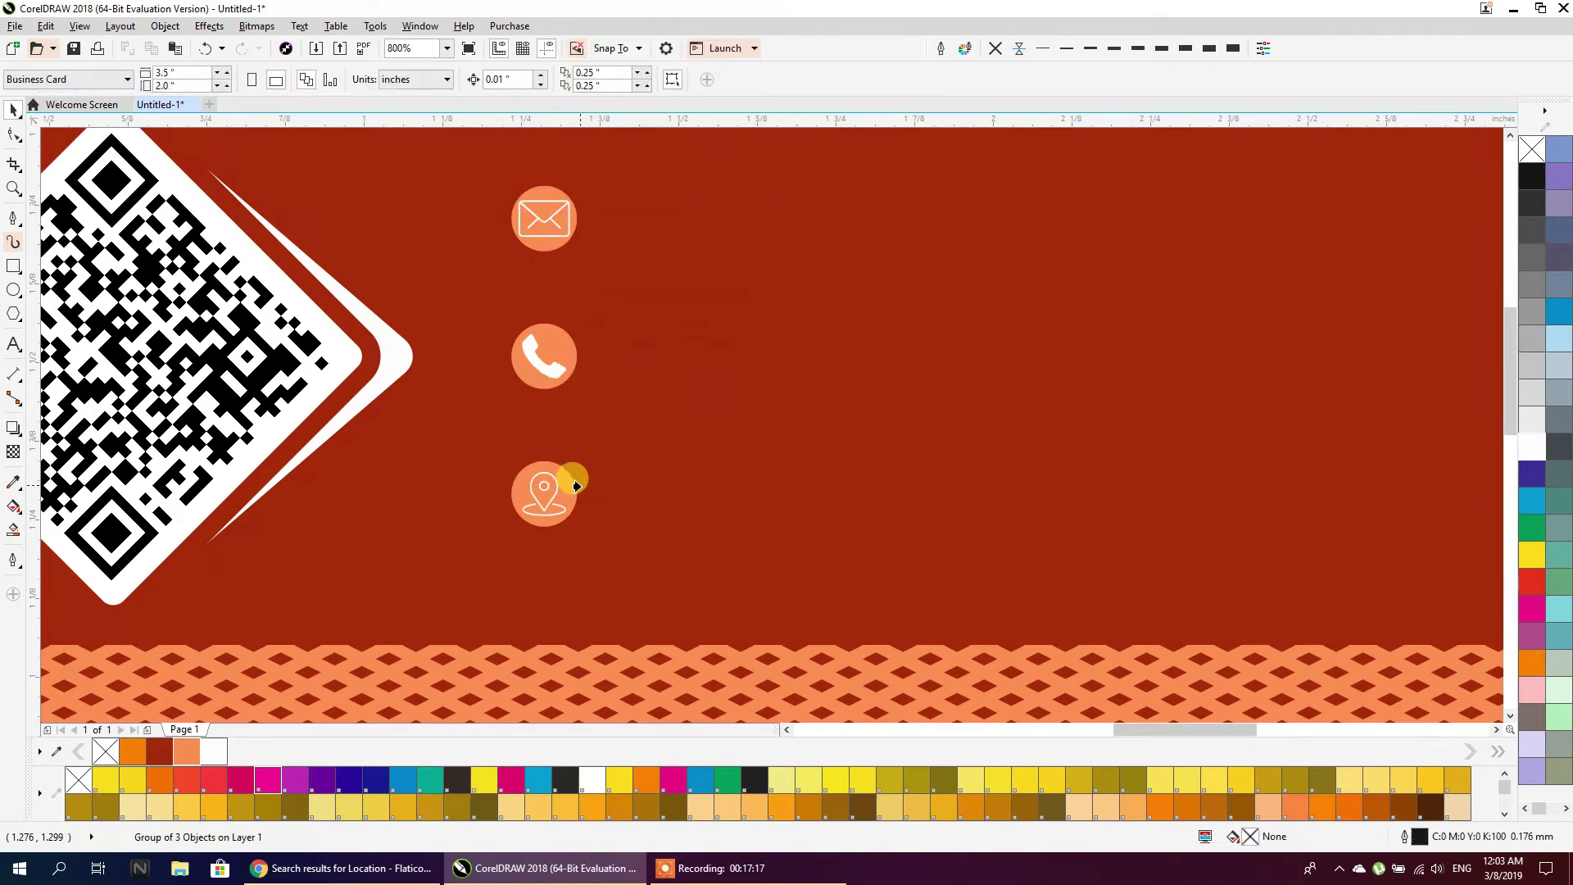
click(564, 473)
scroll(557, 360, down, 1)
Give the three icon circles a thin, round-cornered outline drawn behind the fill
drag(682, 353, 754, 414)
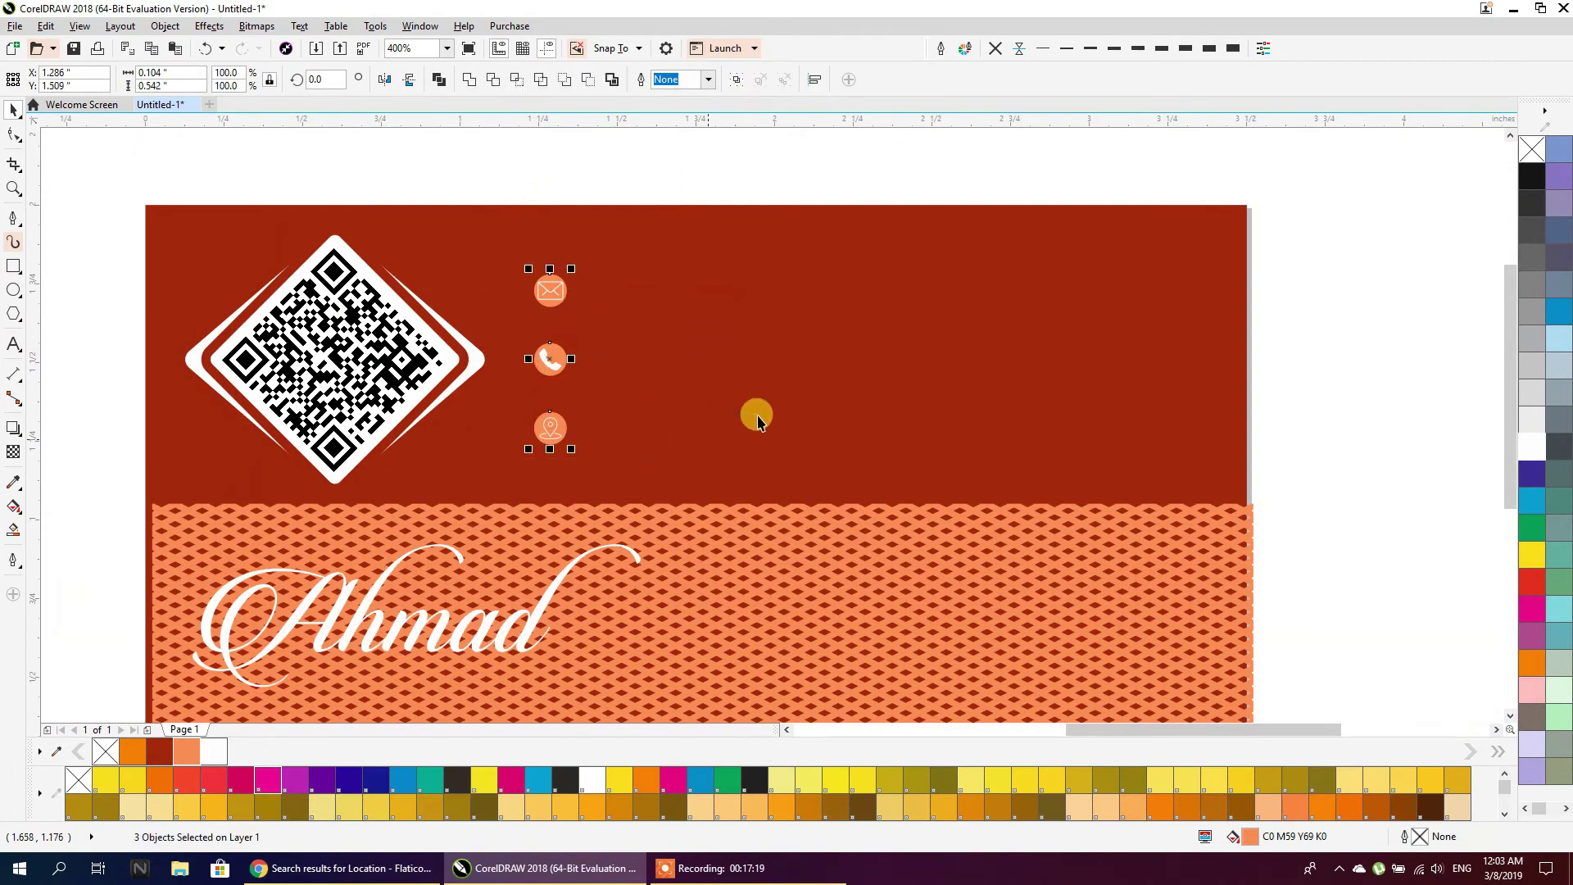
click(1210, 47)
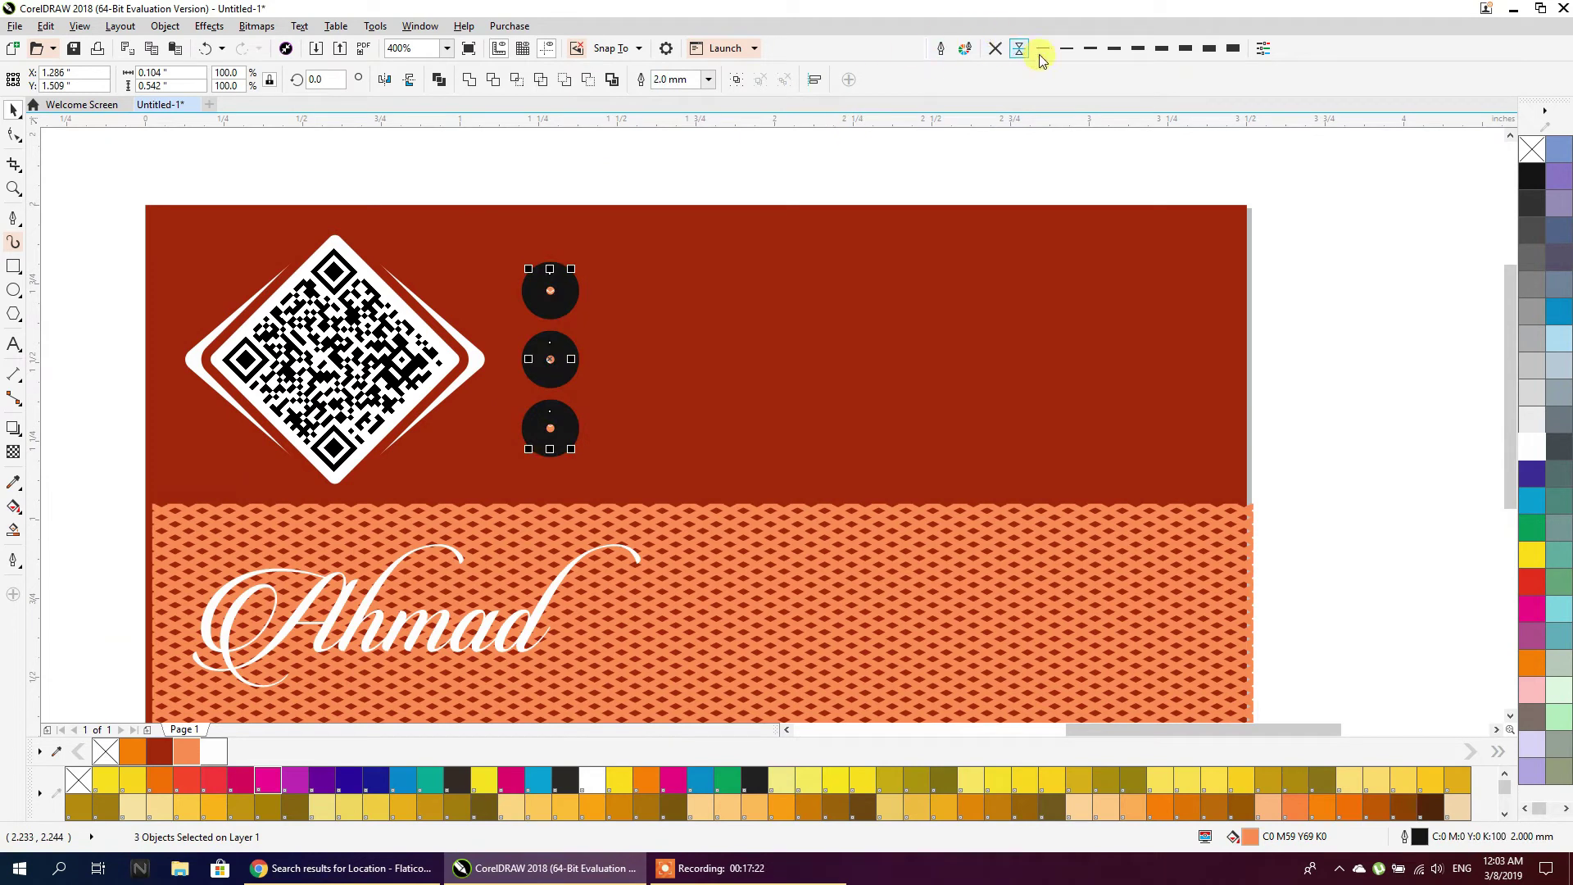
click(1066, 47)
click(942, 48)
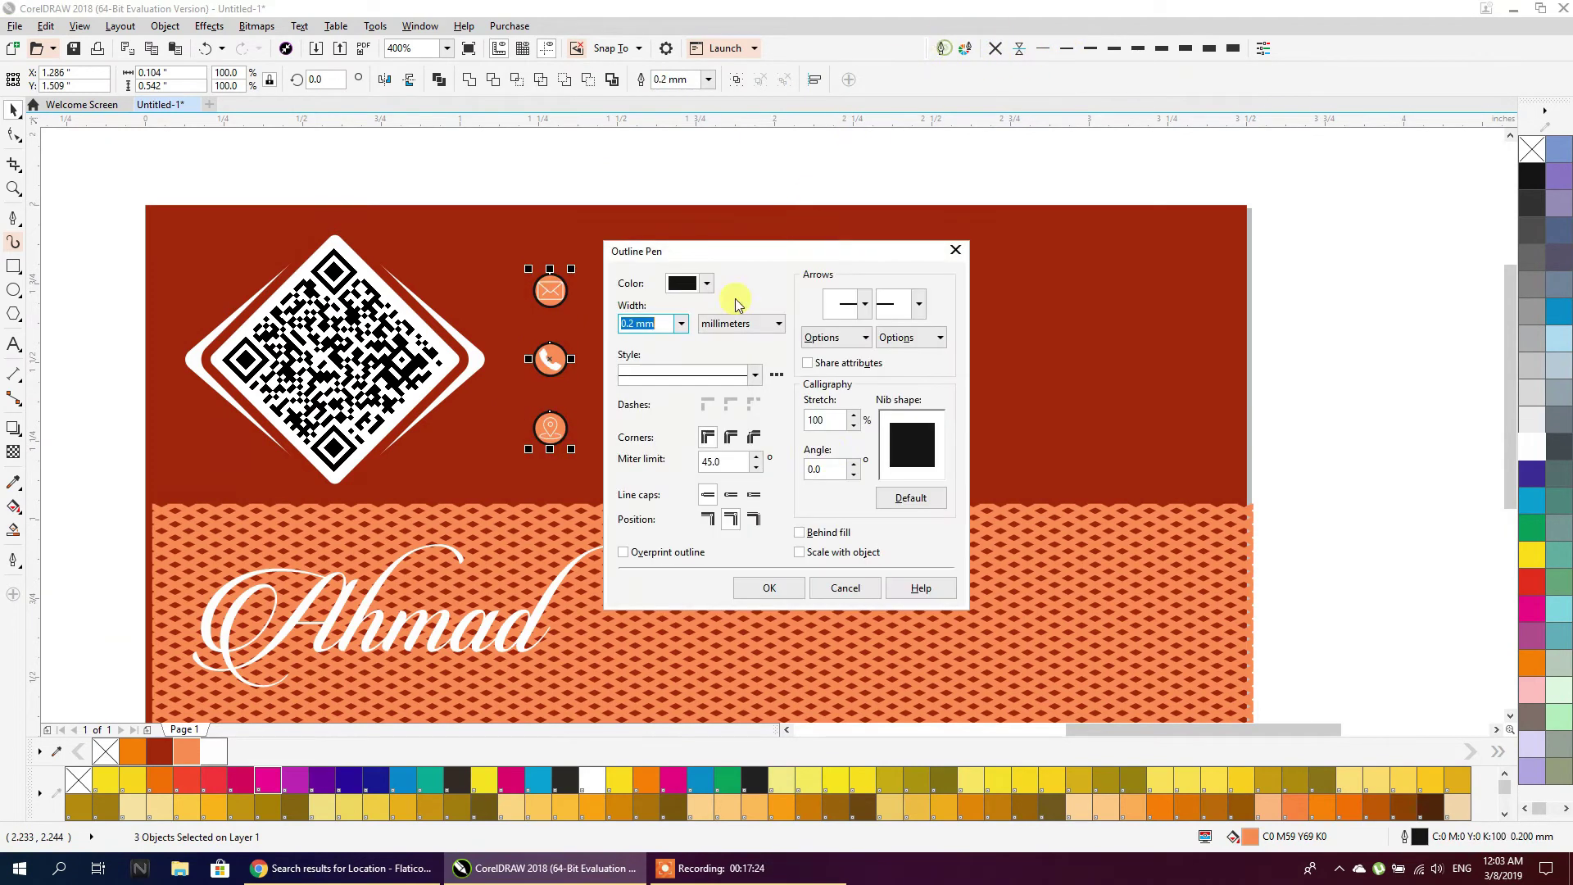
click(826, 533)
click(731, 437)
click(768, 588)
Convert the three circles' outlines into separate objects
scroll(569, 359, up, 2)
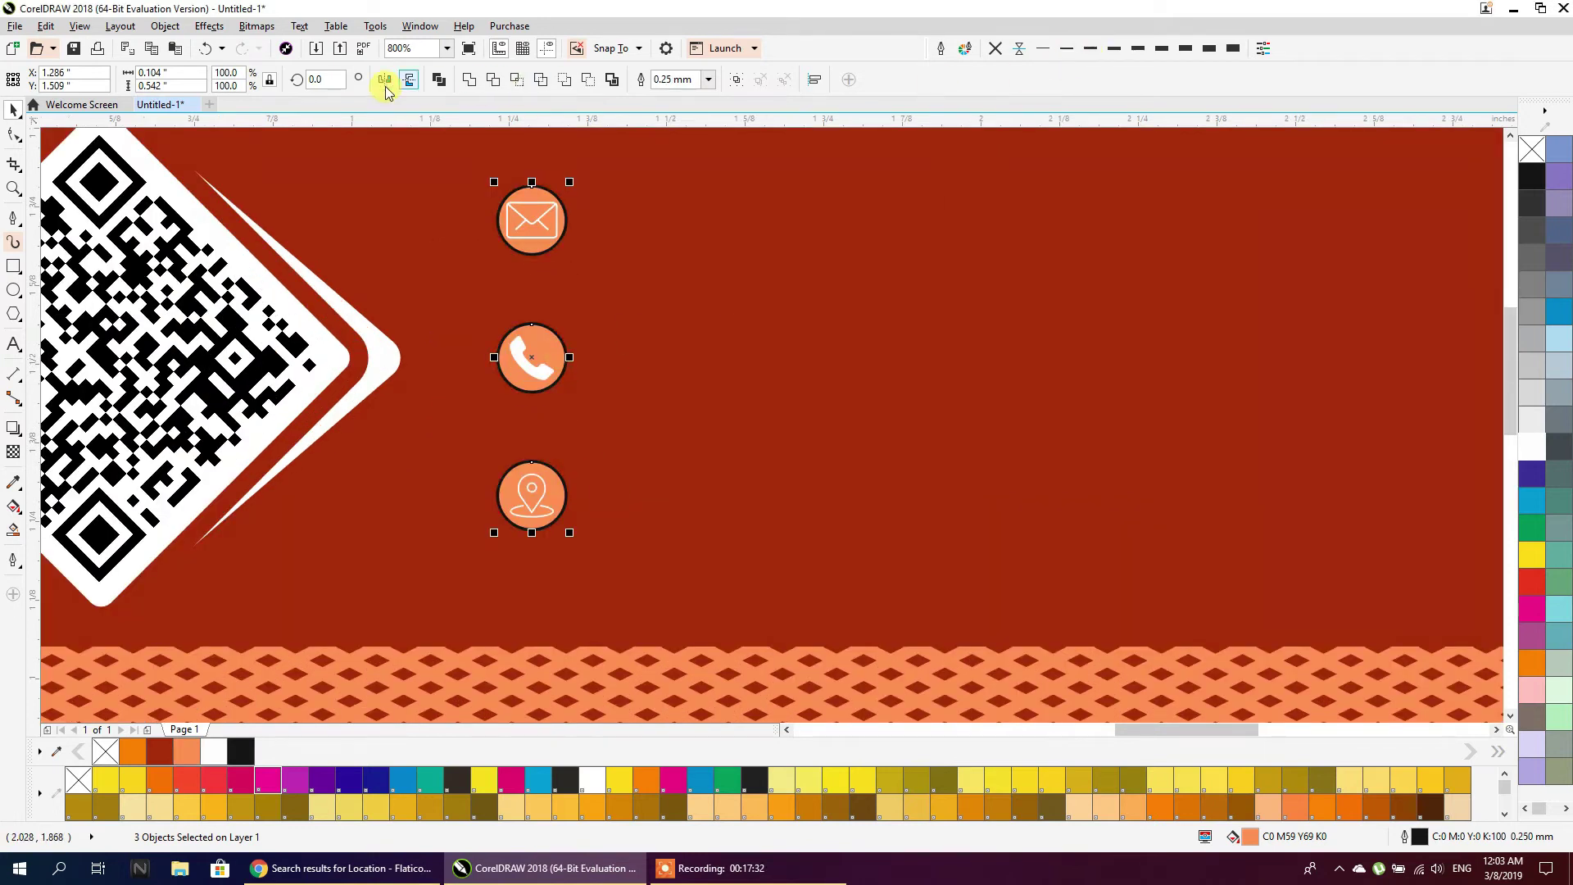
click(130, 28)
mouse_move(155, 27)
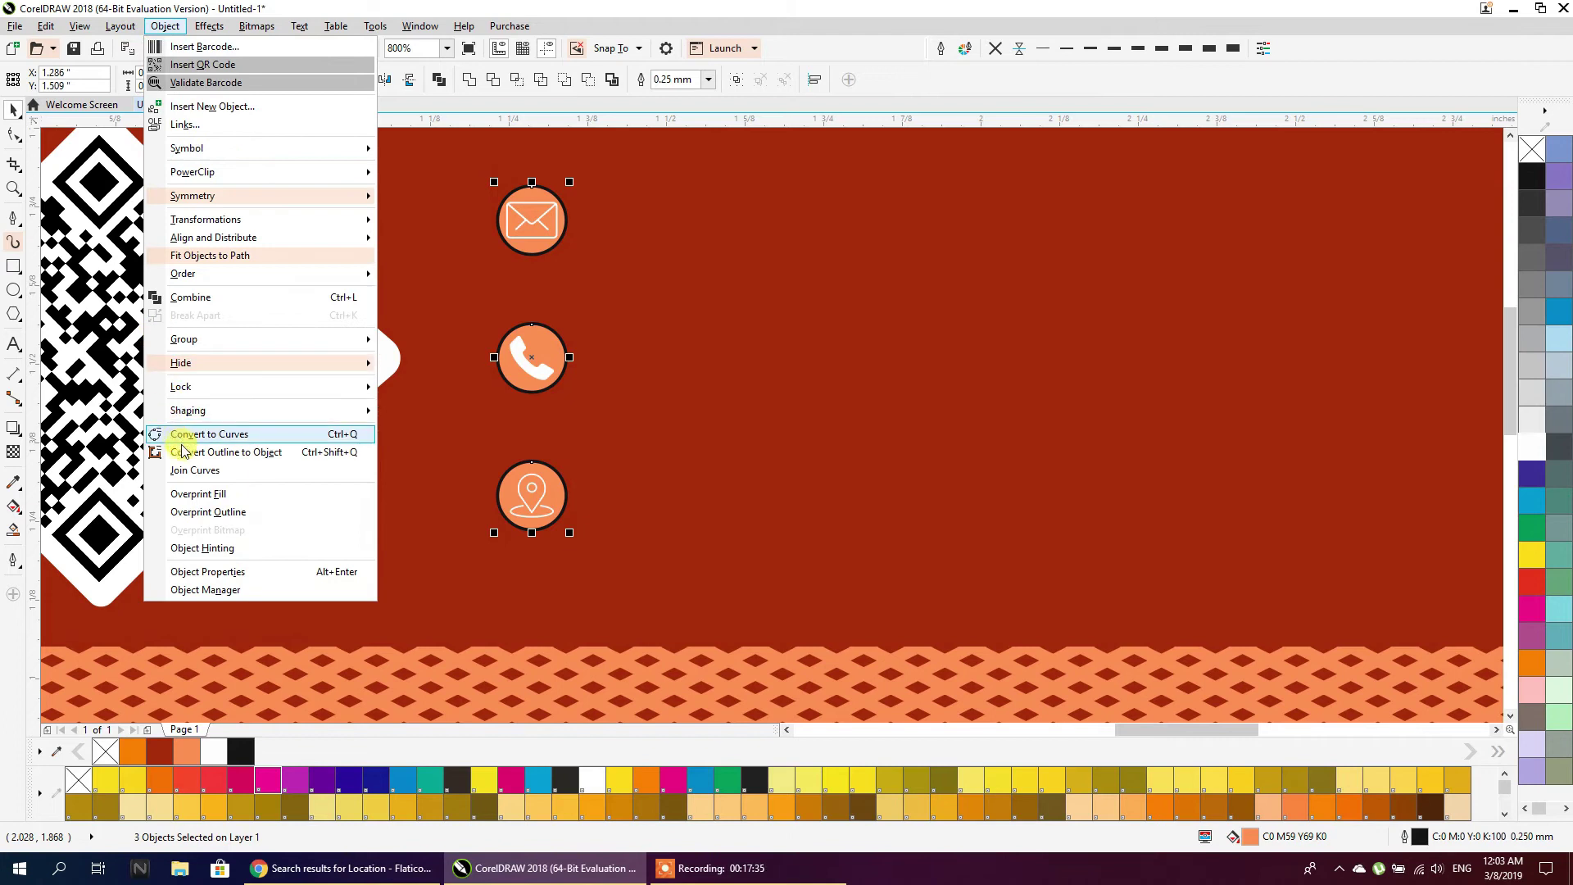
click(282, 455)
scroll(519, 287, down, 4)
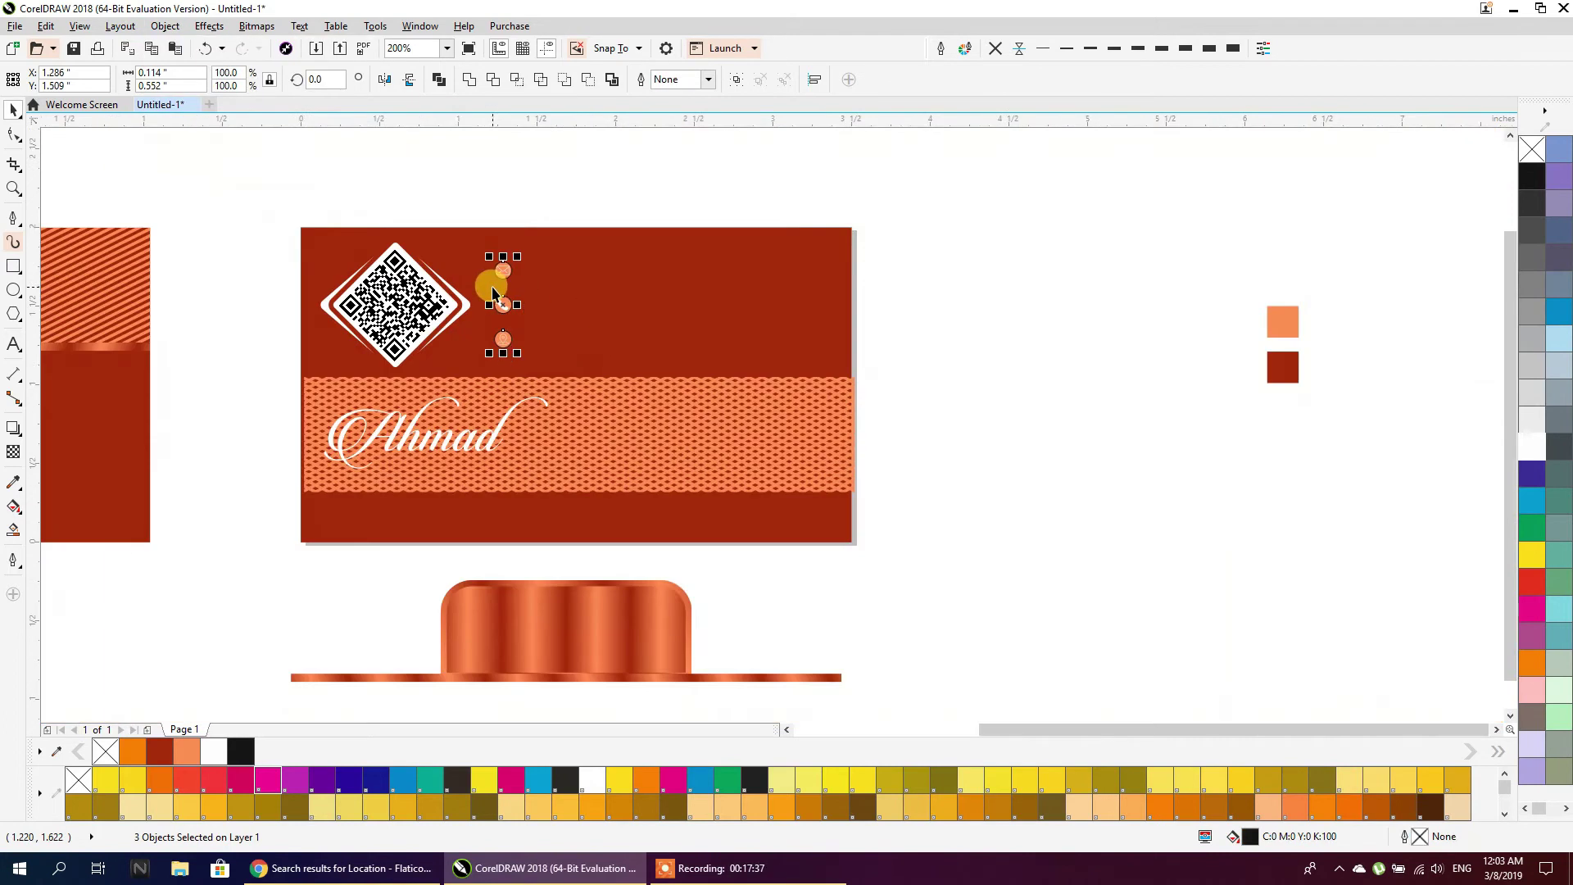
Roughen the envelope and phone icon edges with the gradient bar, then delete the bar
drag(603, 610, 665, 215)
scroll(525, 249, up, 4)
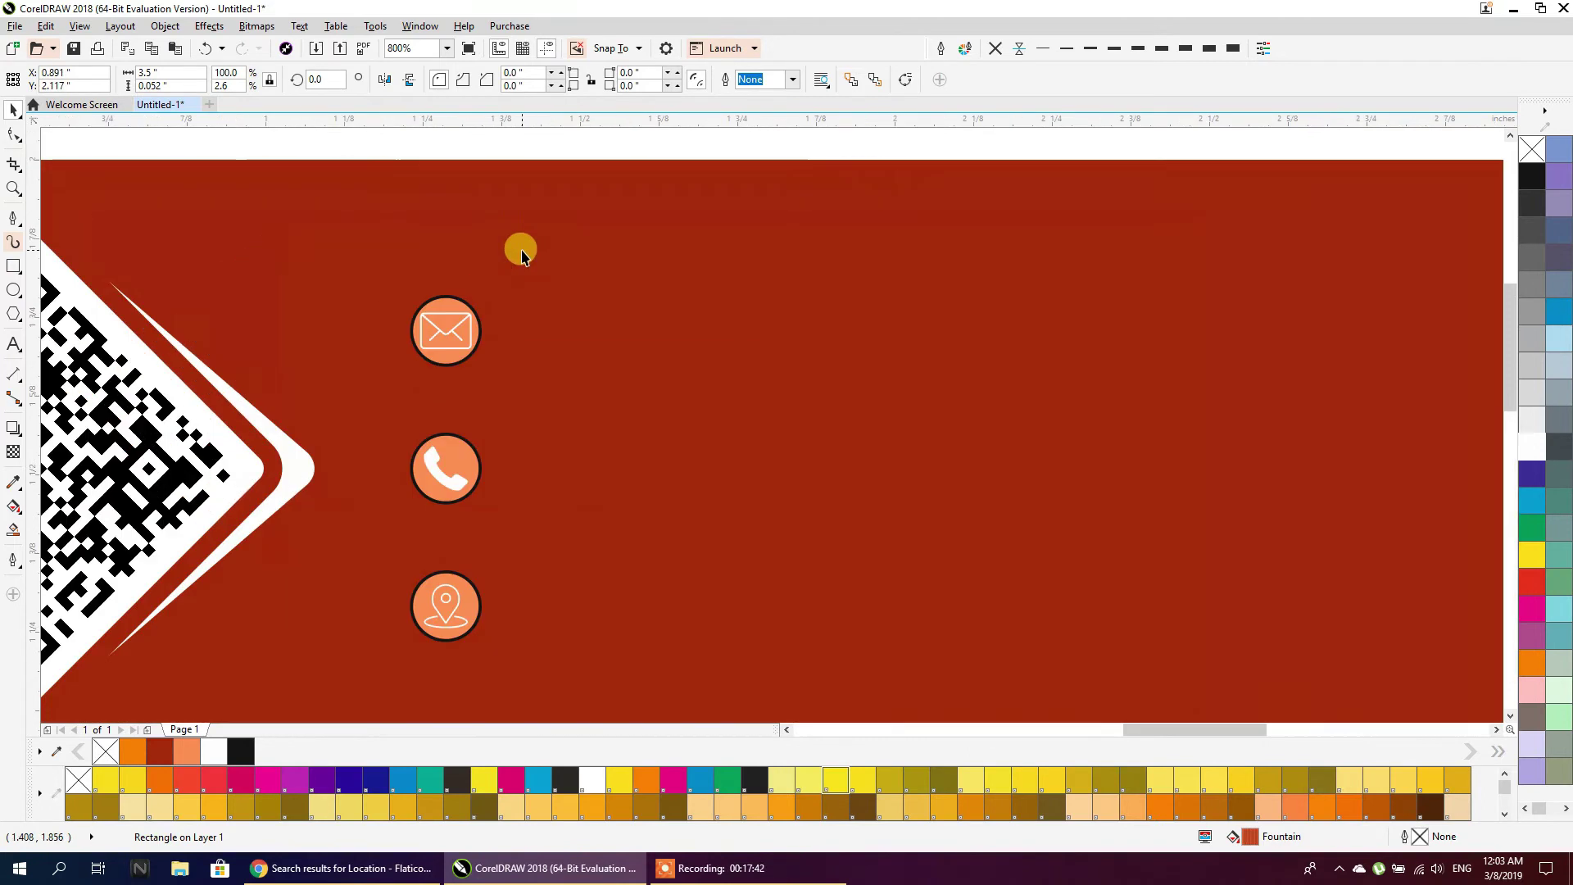
scroll(517, 228, down, 2)
drag(482, 155, 501, 214)
scroll(488, 255, up, 2)
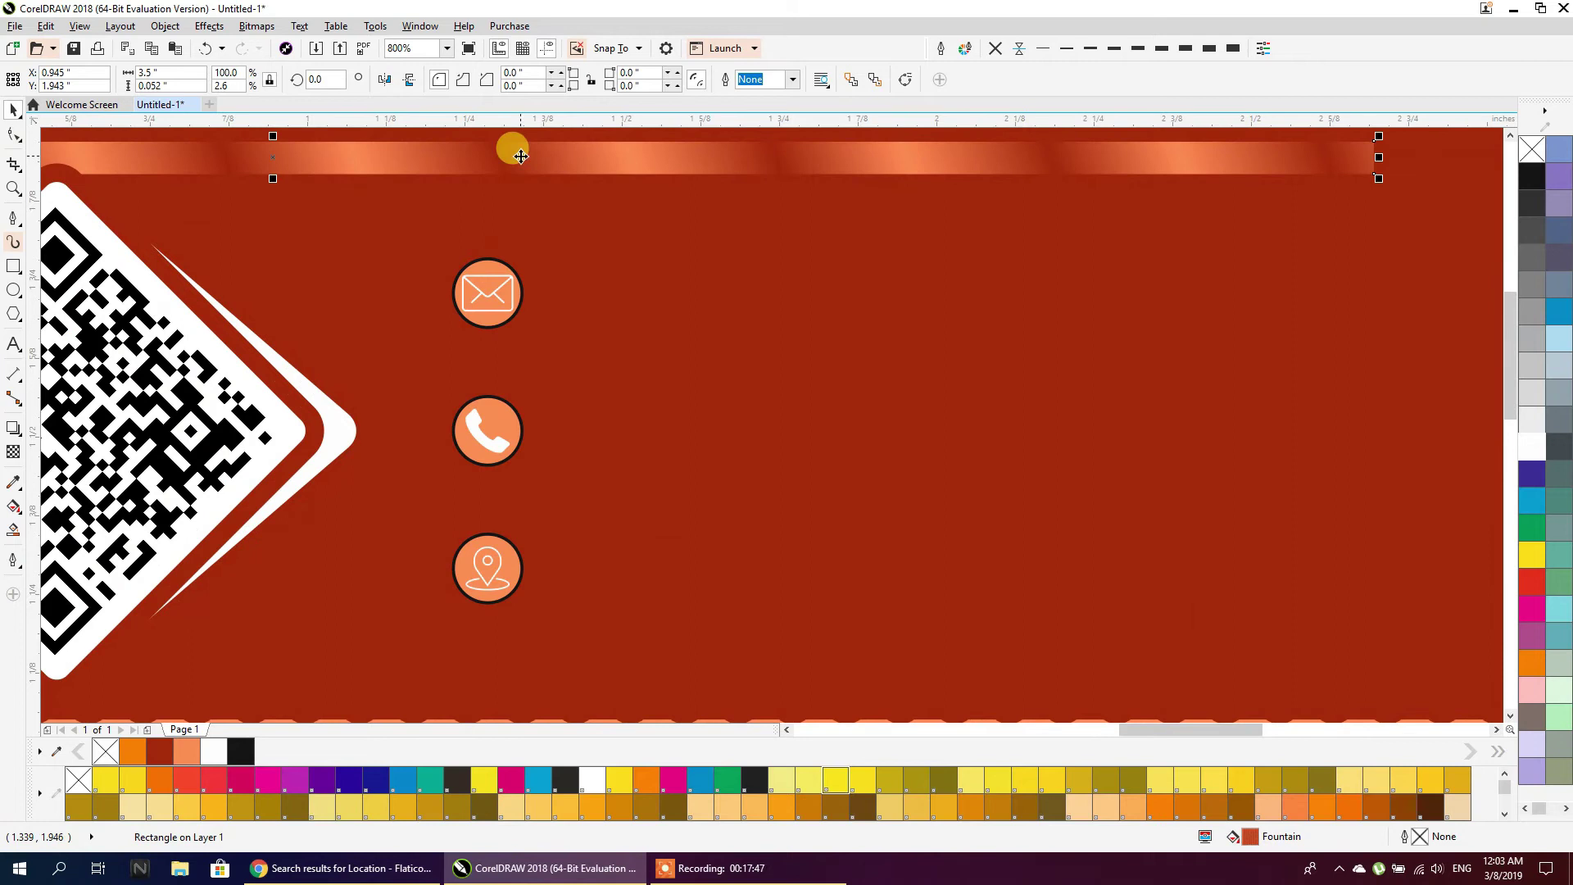
drag(516, 148, 524, 213)
scroll(473, 271, up, 2)
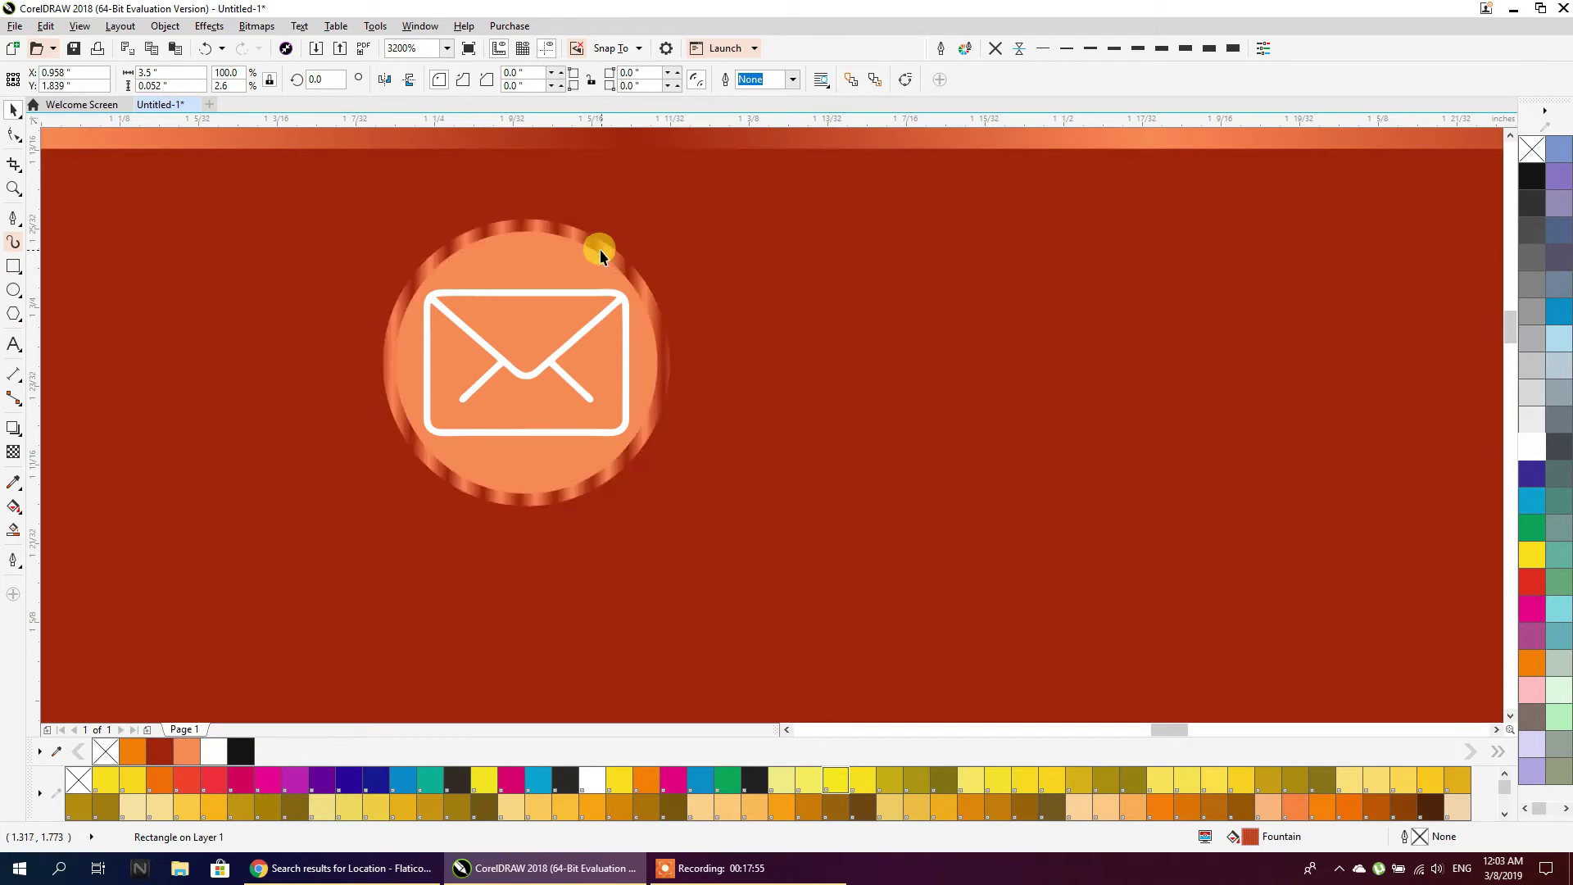
scroll(596, 251, down, 1)
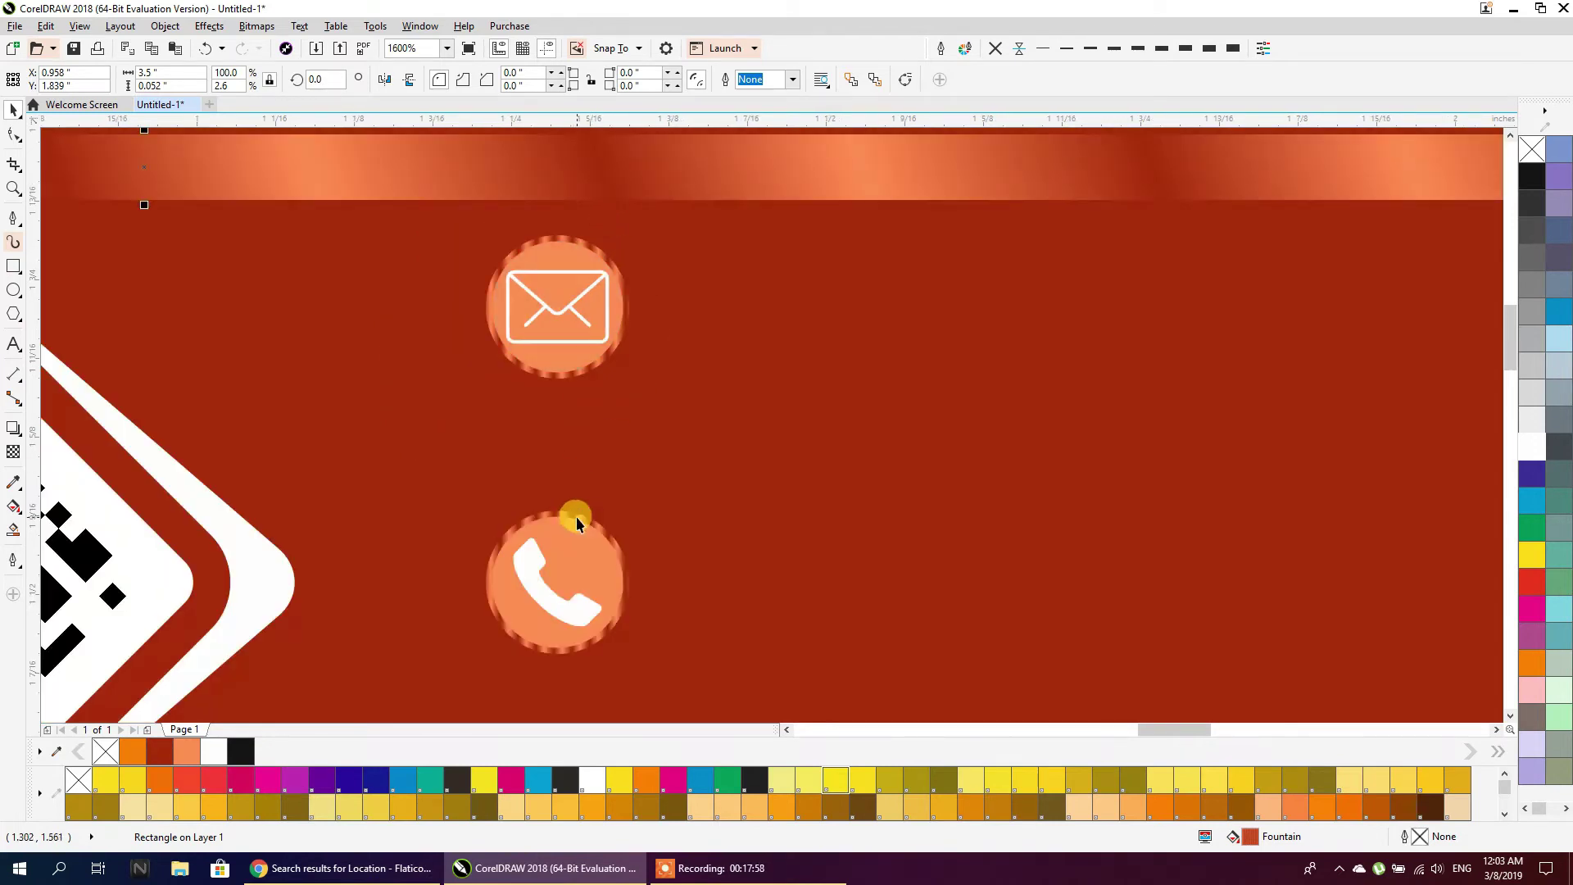
scroll(623, 265, down, 1)
drag(618, 222, 613, 479)
scroll(604, 566, up, 1)
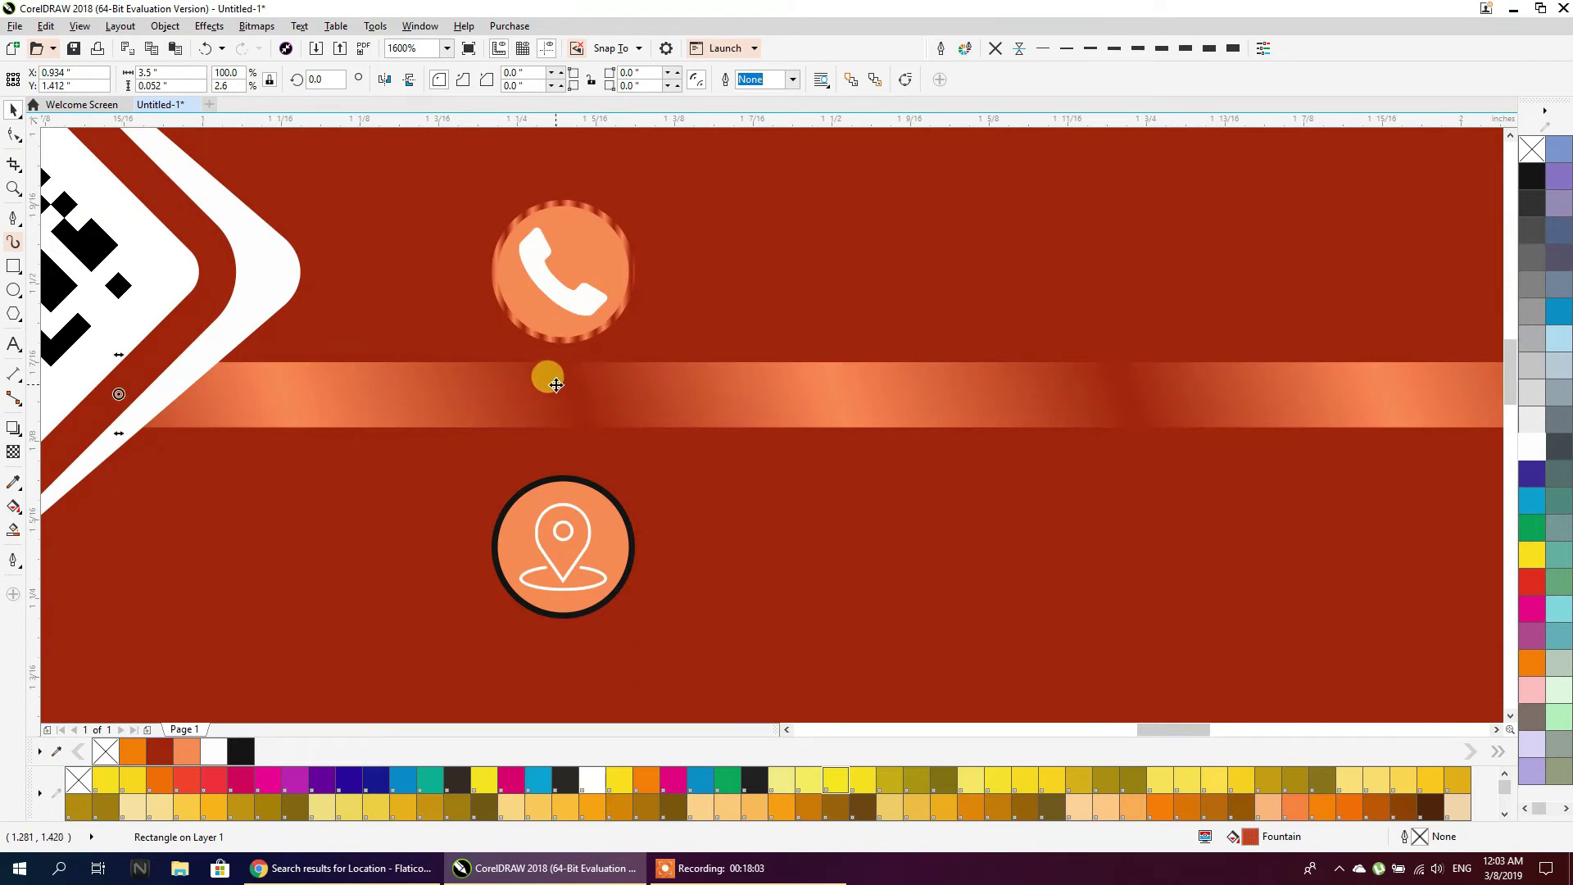
key(Delete)
Copy the scalloped edge onto the location icon and enlarge all three icons to 119.7%
click(573, 337)
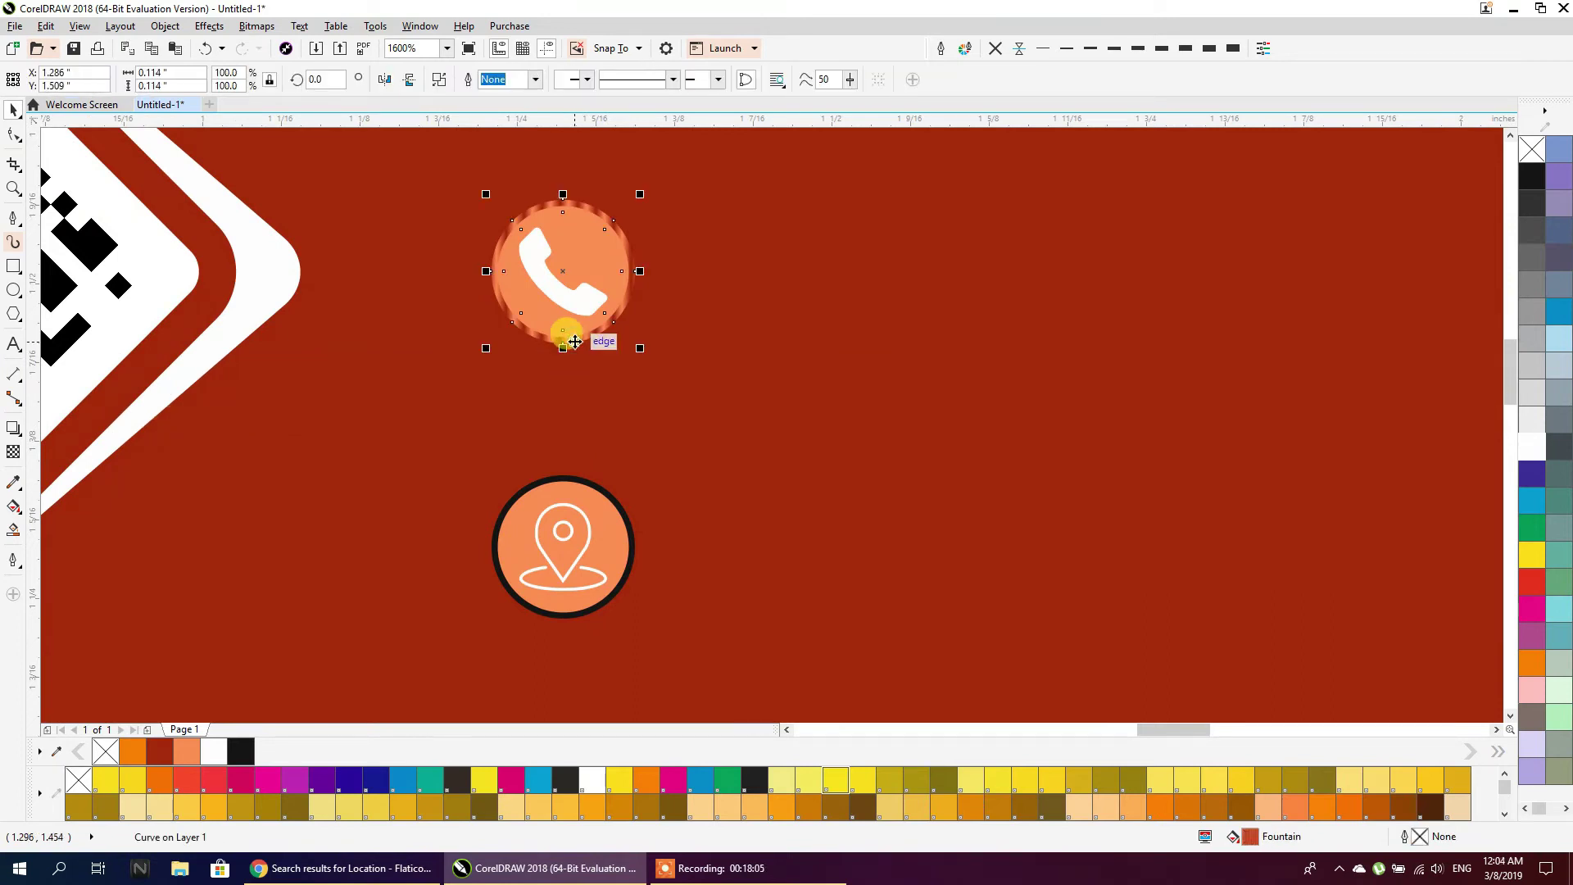
click(597, 494)
scroll(575, 364, down, 3)
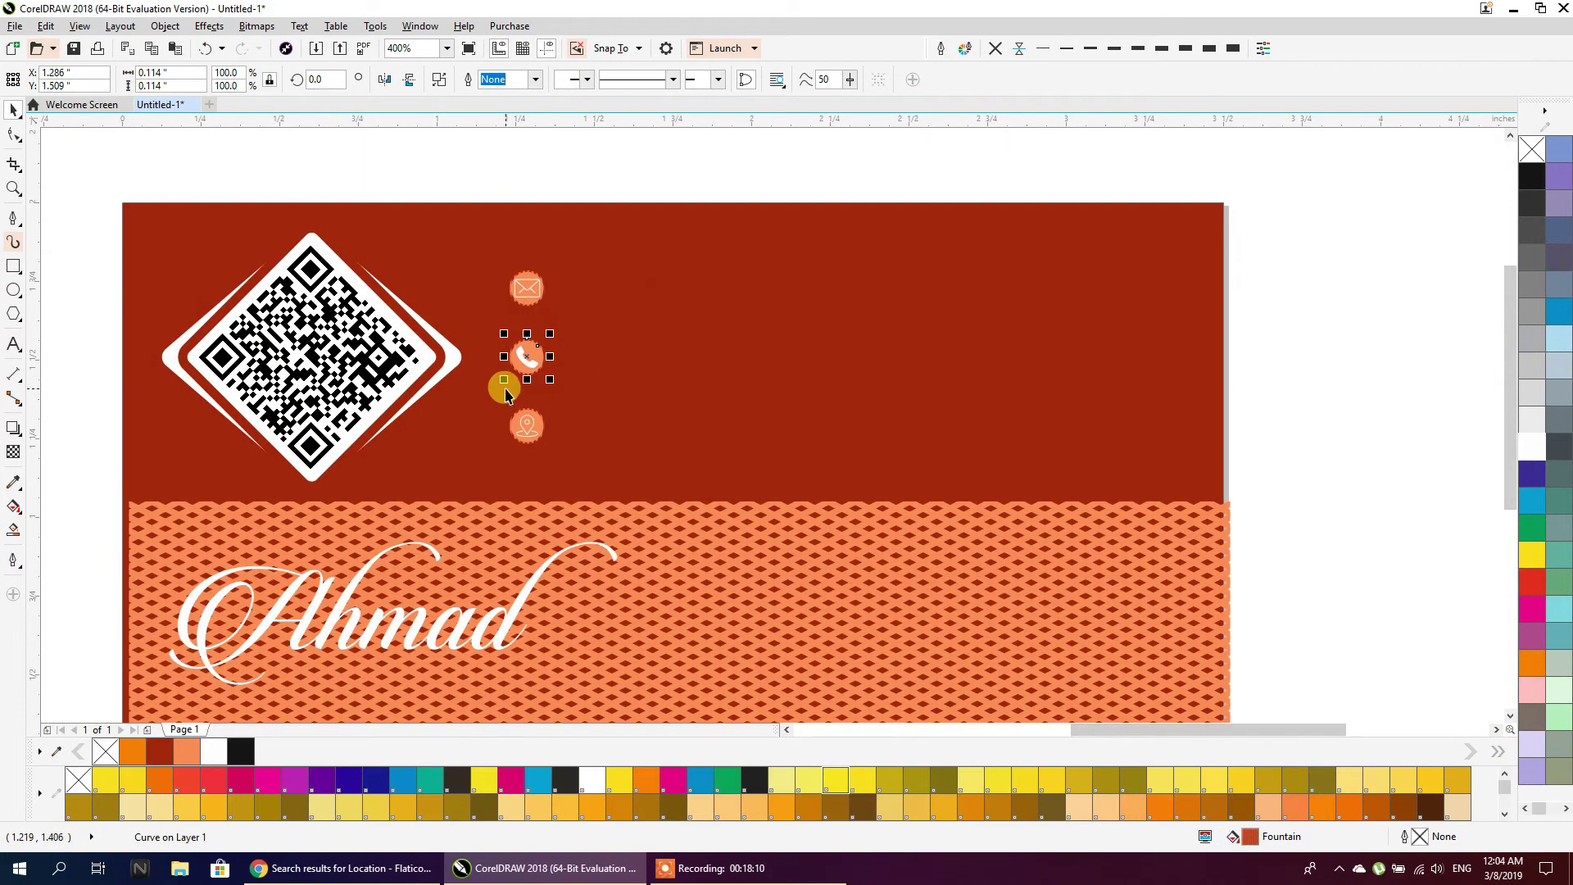
drag(605, 144, 453, 484)
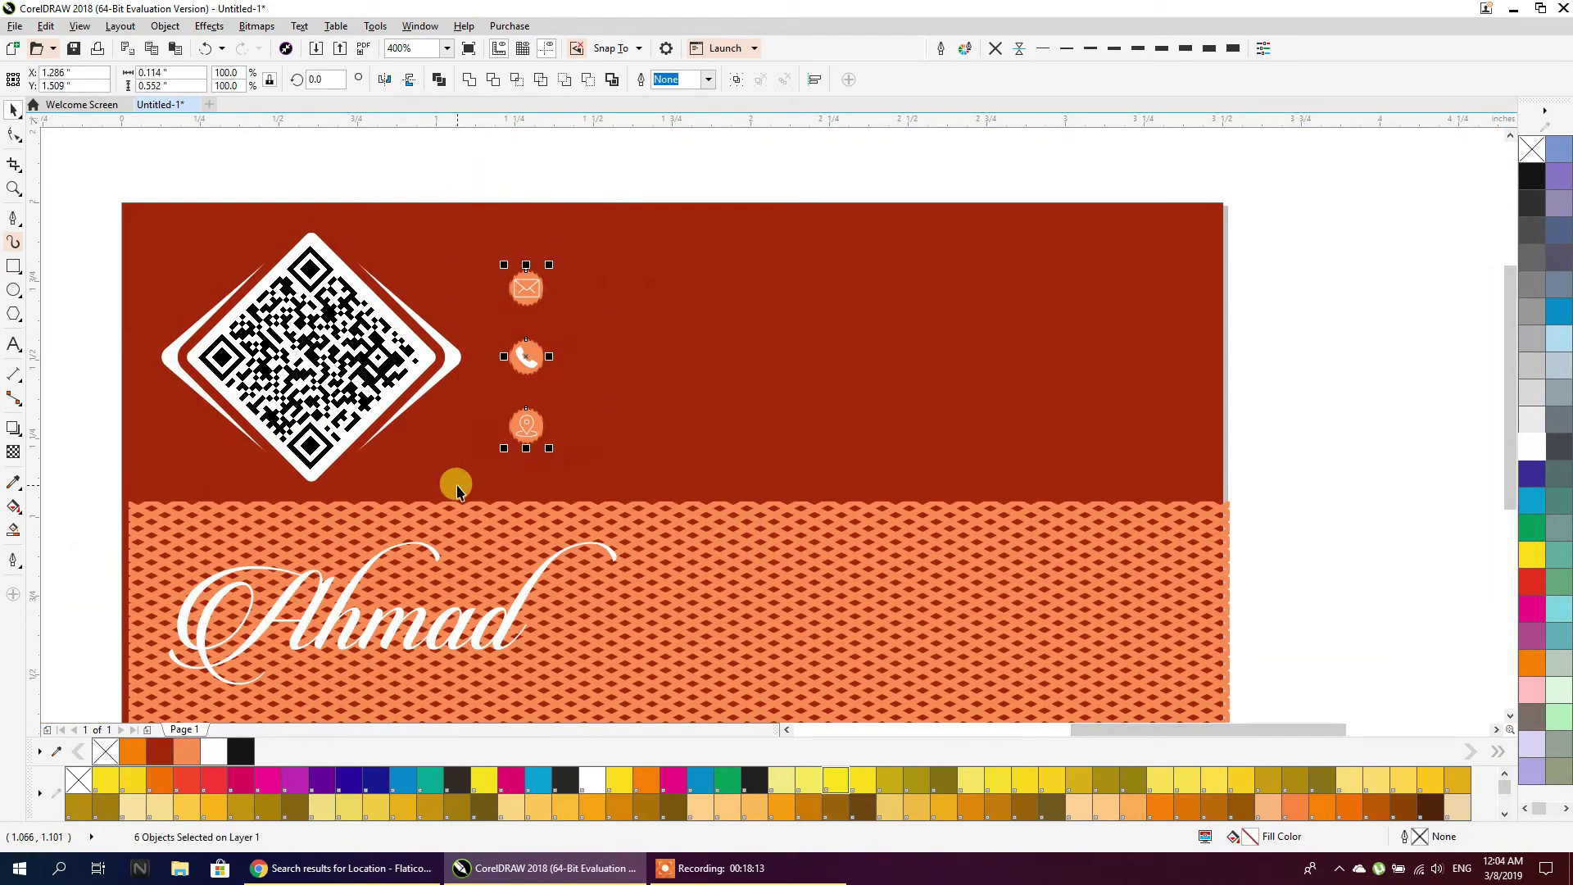
drag(555, 452, 562, 470)
click(530, 152)
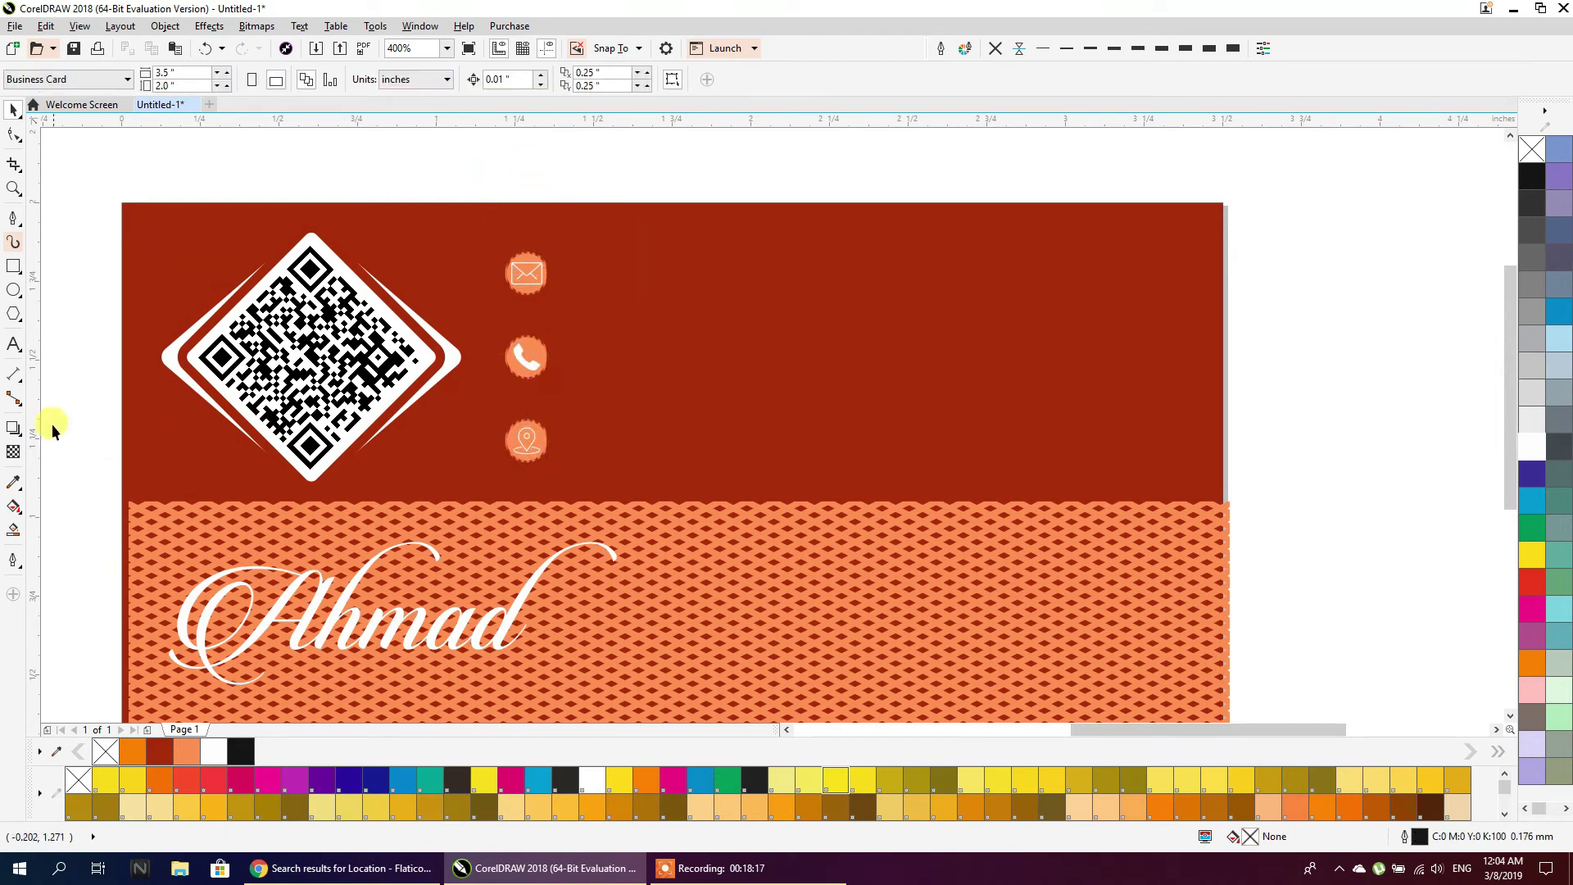
Type the e-mail address in 6 pt text beside the envelope icon and convert it to curves
click(15, 342)
click(605, 297)
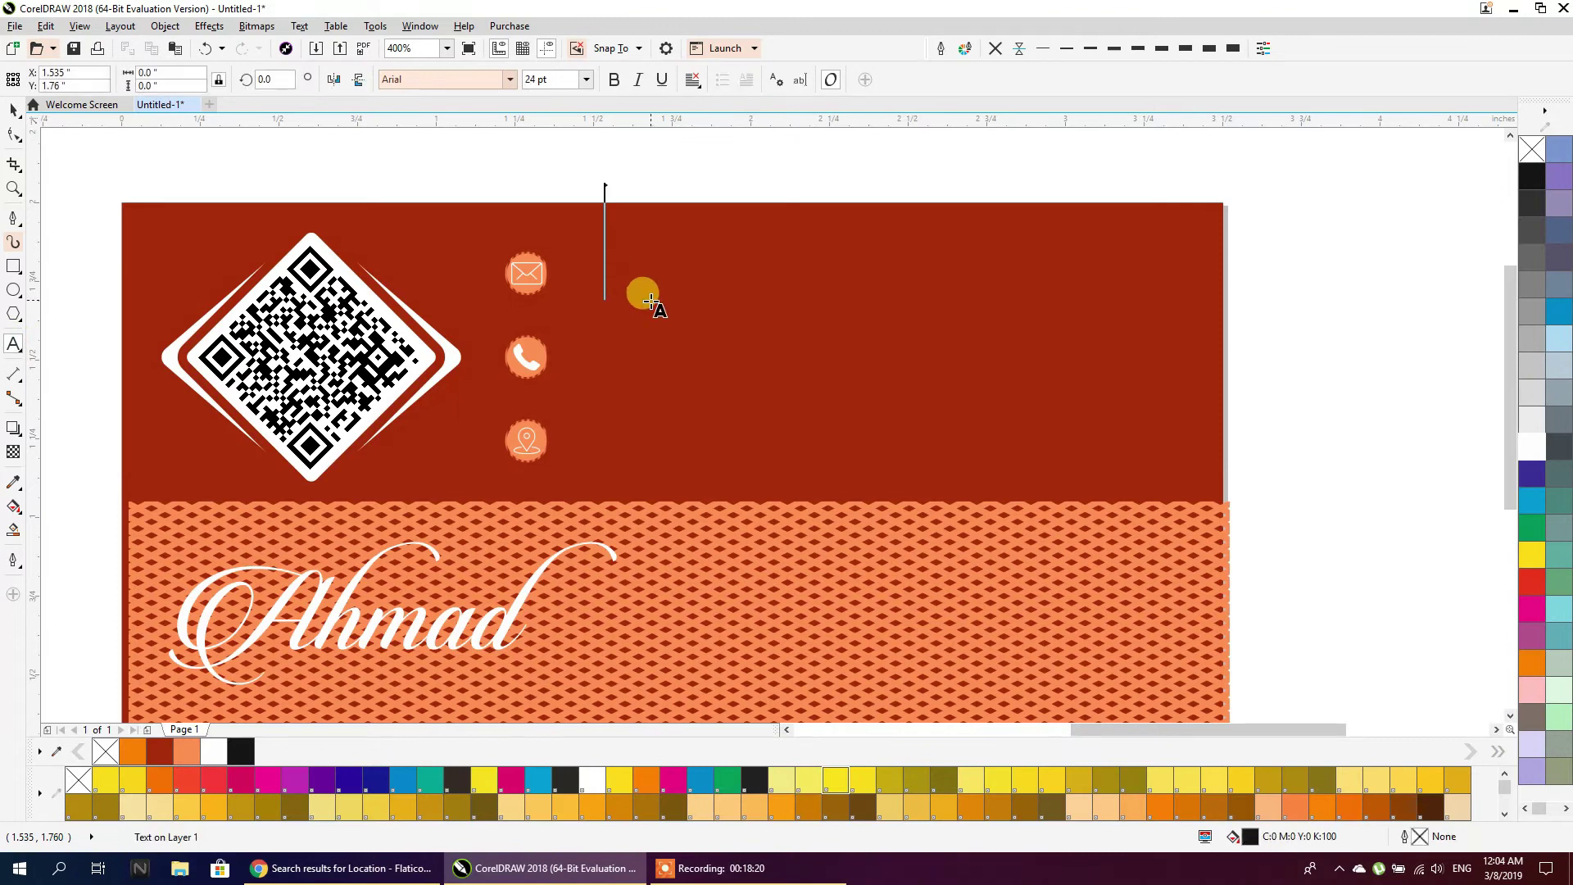
click(589, 79)
click(557, 100)
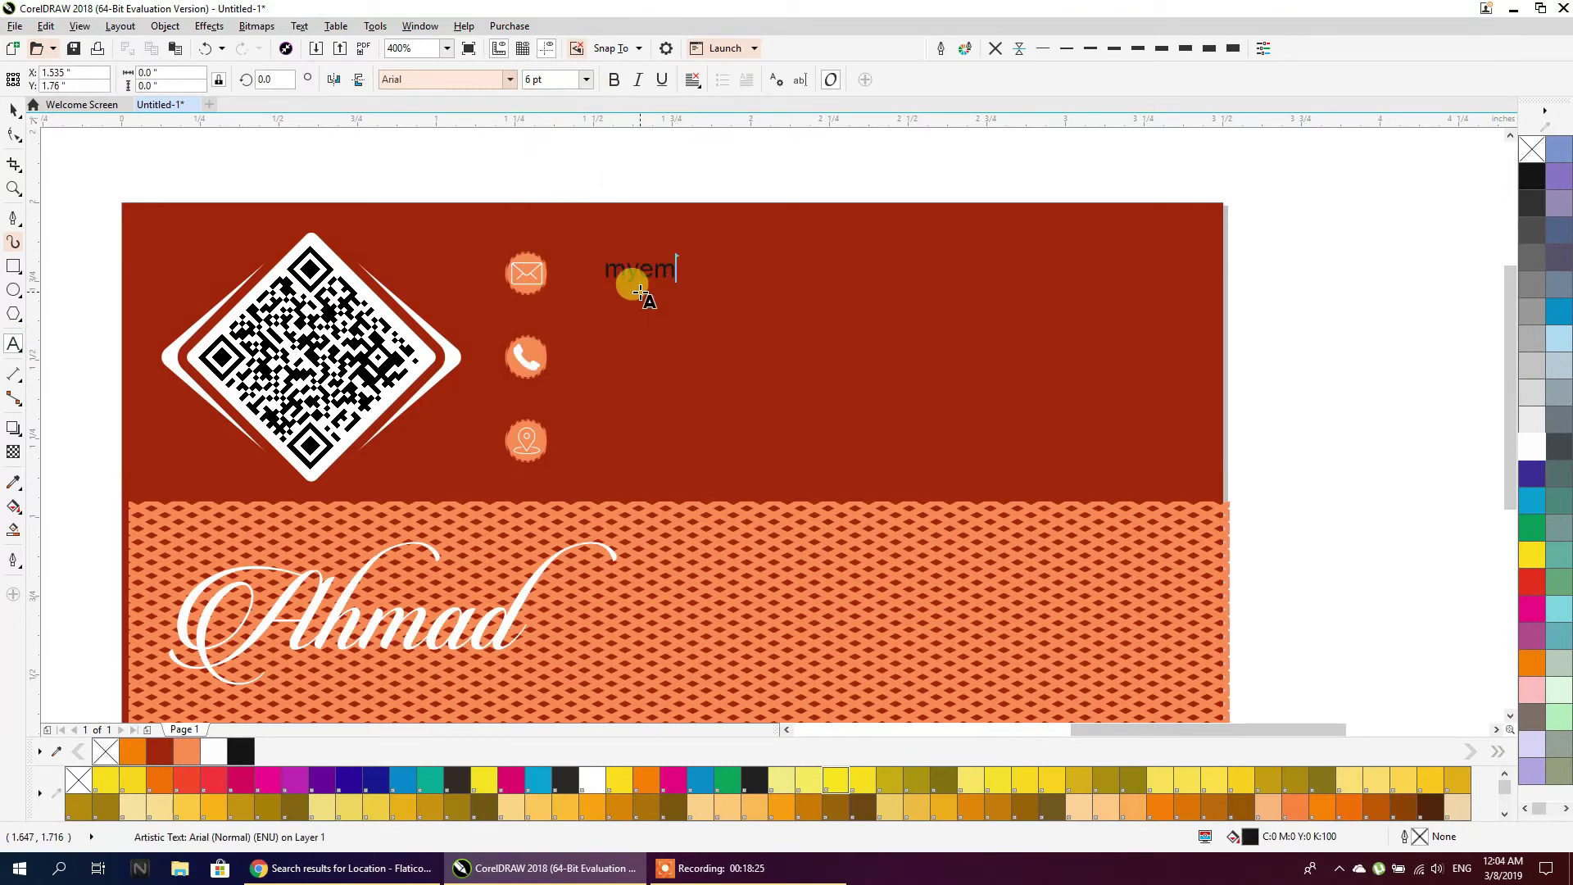
key(BackSpace)
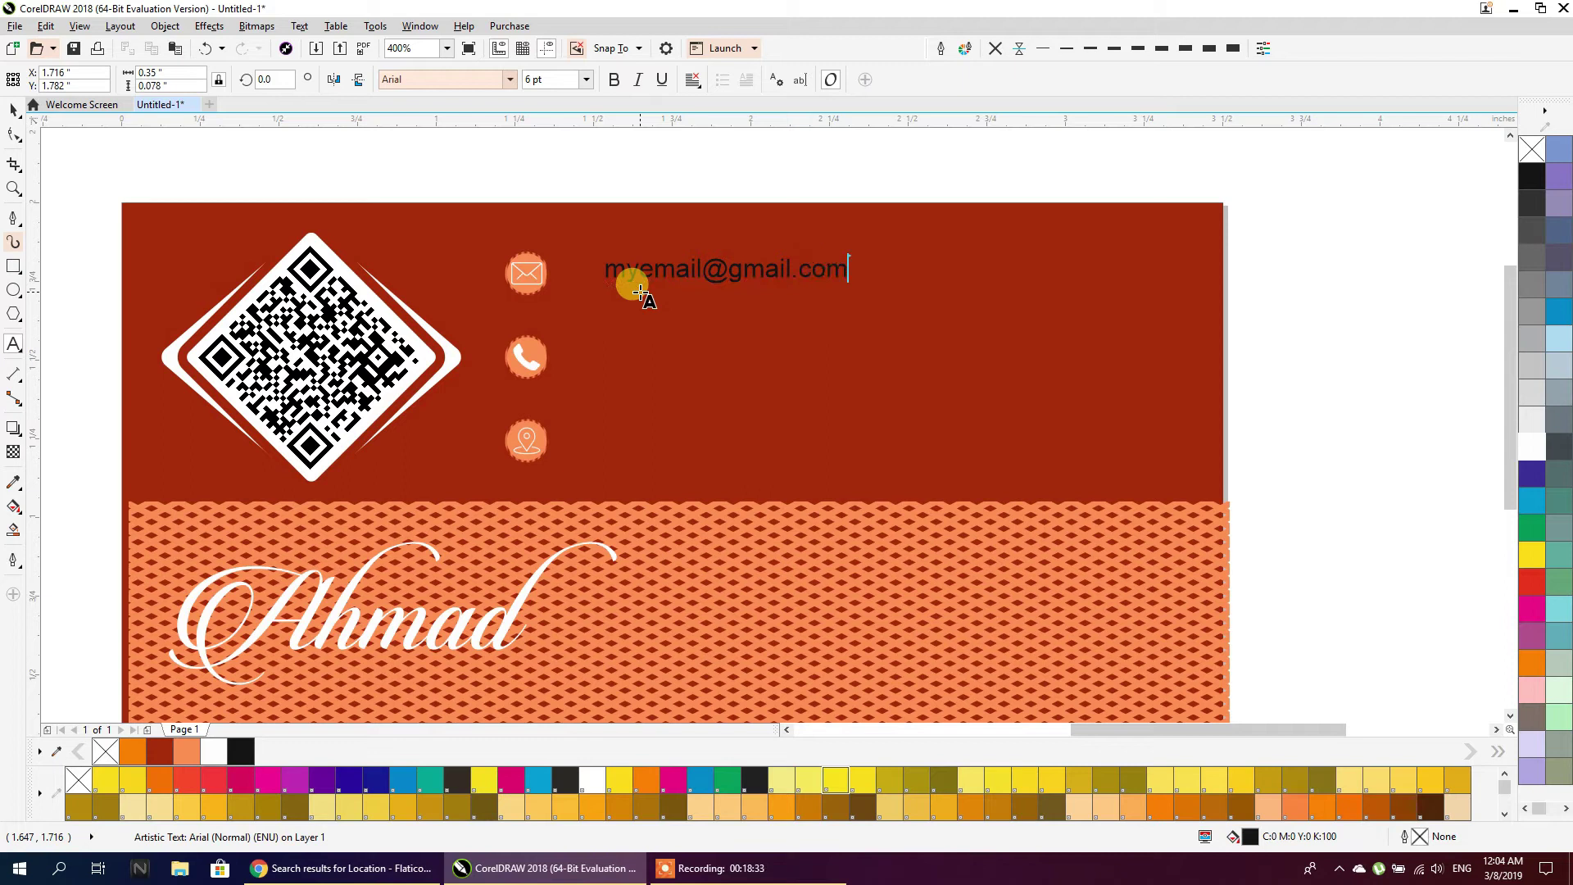
key(Return)
key(BackSpace)
key(BackSpace)
key(BackSpace)
key(BackSpace)
key(BackSpace)
key(BackSpace)
key(BackSpace)
key(BackSpace)
key(BackSpace)
key(BackSpace)
key(BackSpace)
key(BackSpace)
key(BackSpace)
key(BackSpace)
key(BackSpace)
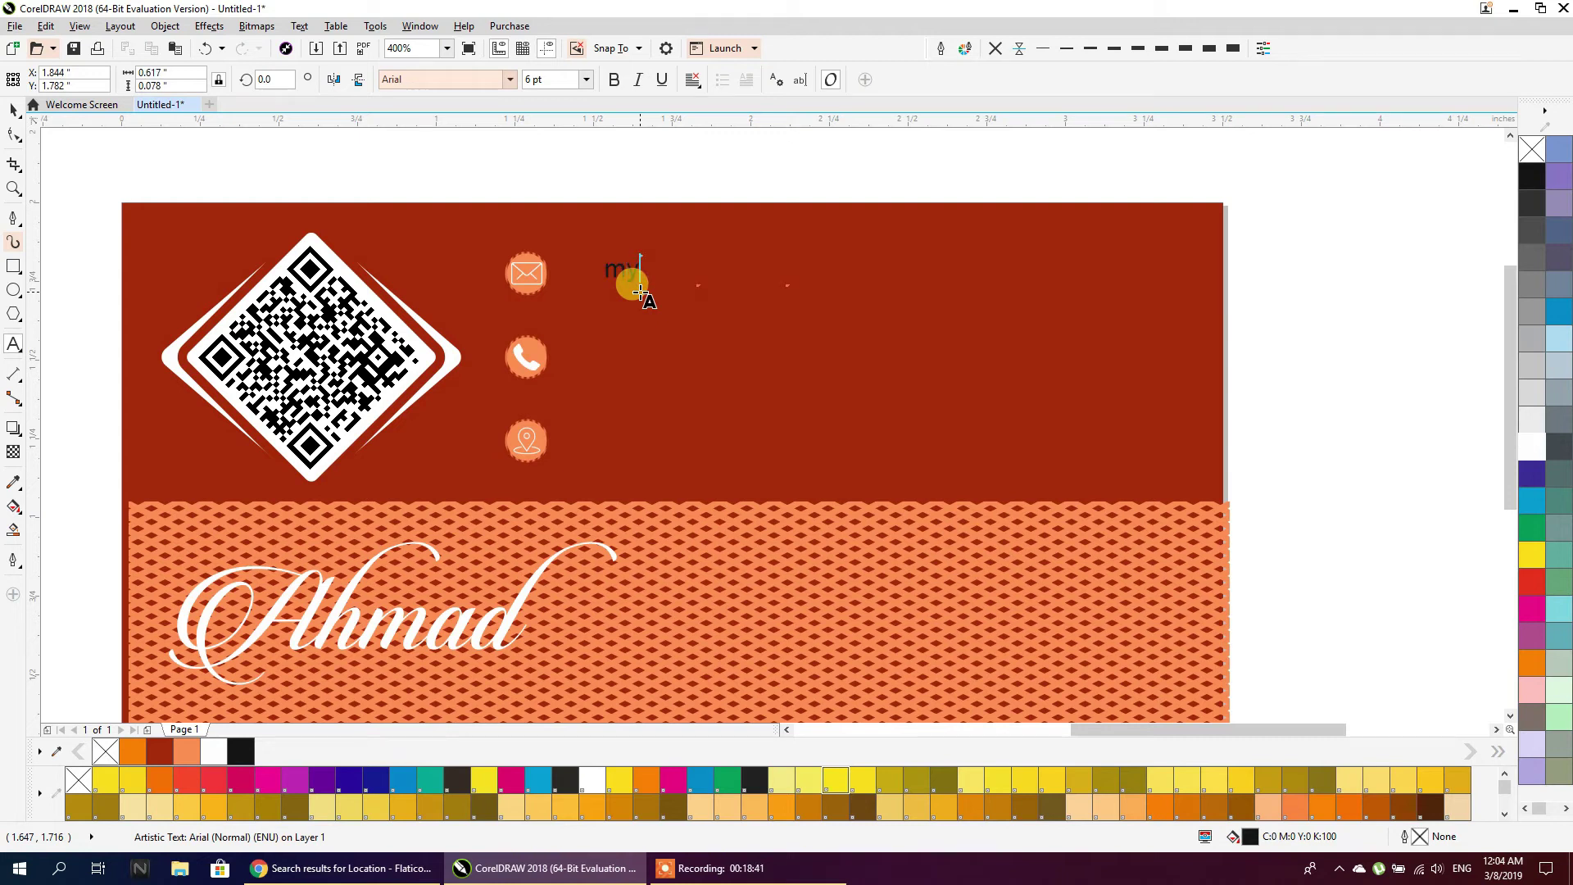
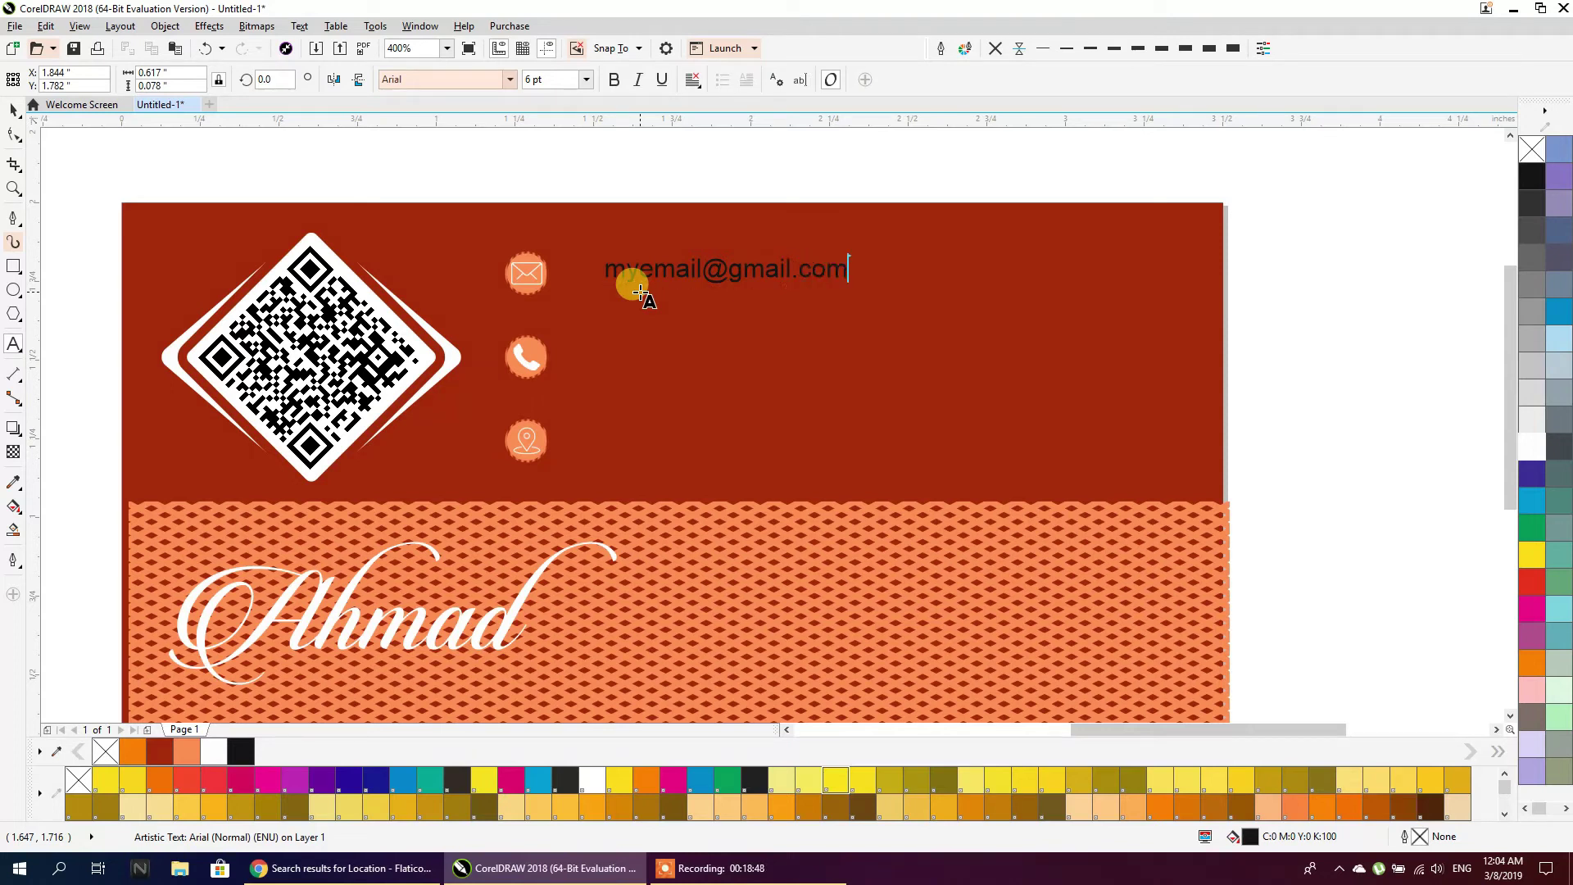
key(ctrl+q)
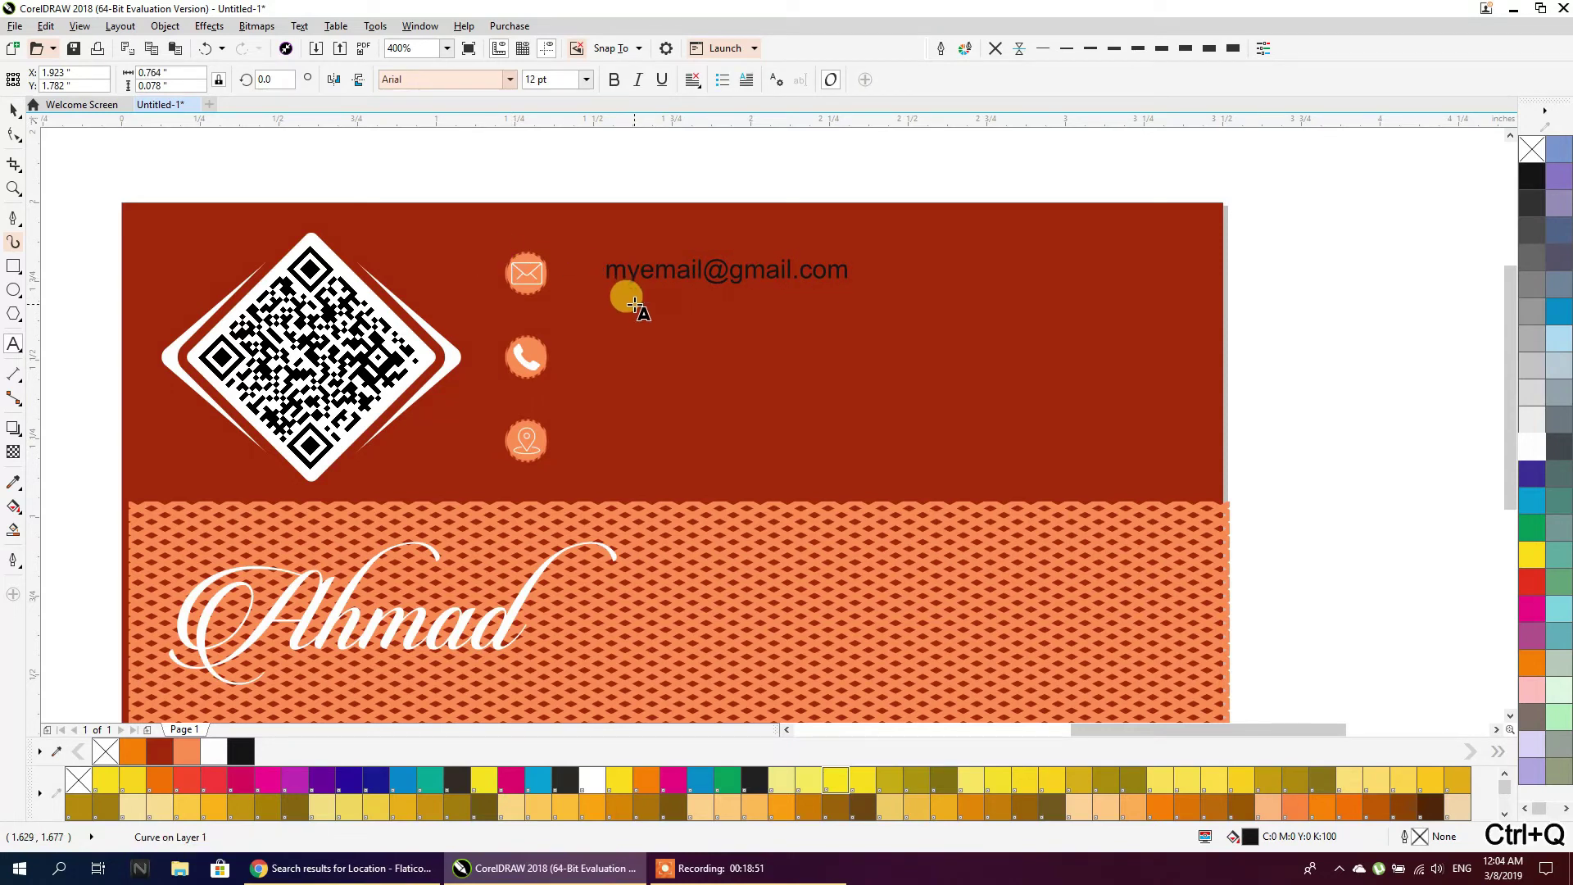
click(629, 316)
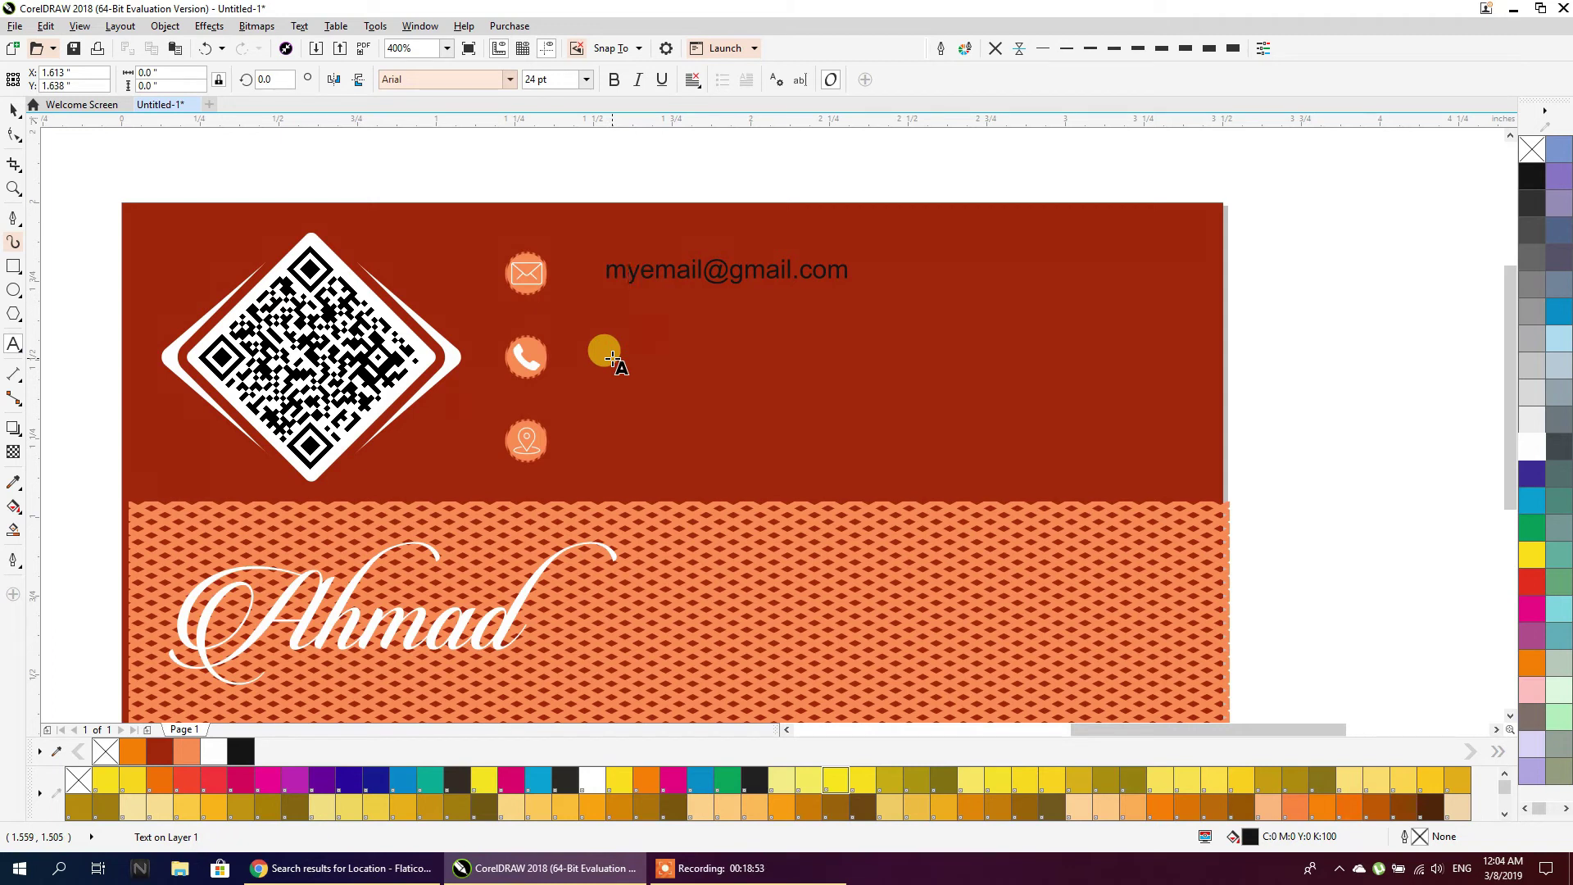
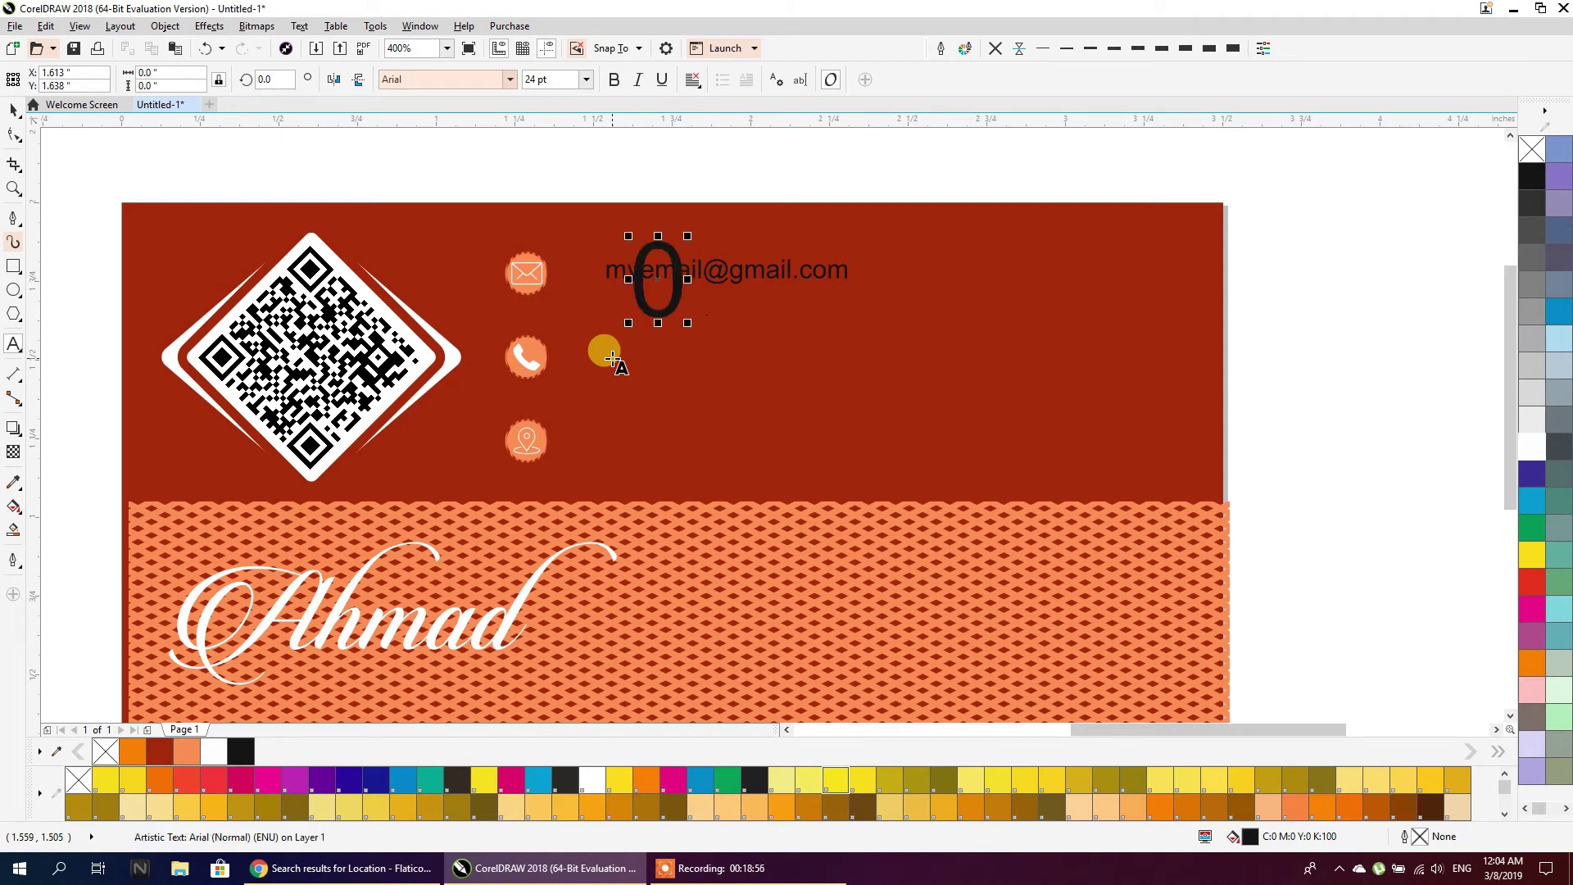
Type the phone number below the e-mail line and adjust its font size
key(BackSpace)
key(BackSpace)
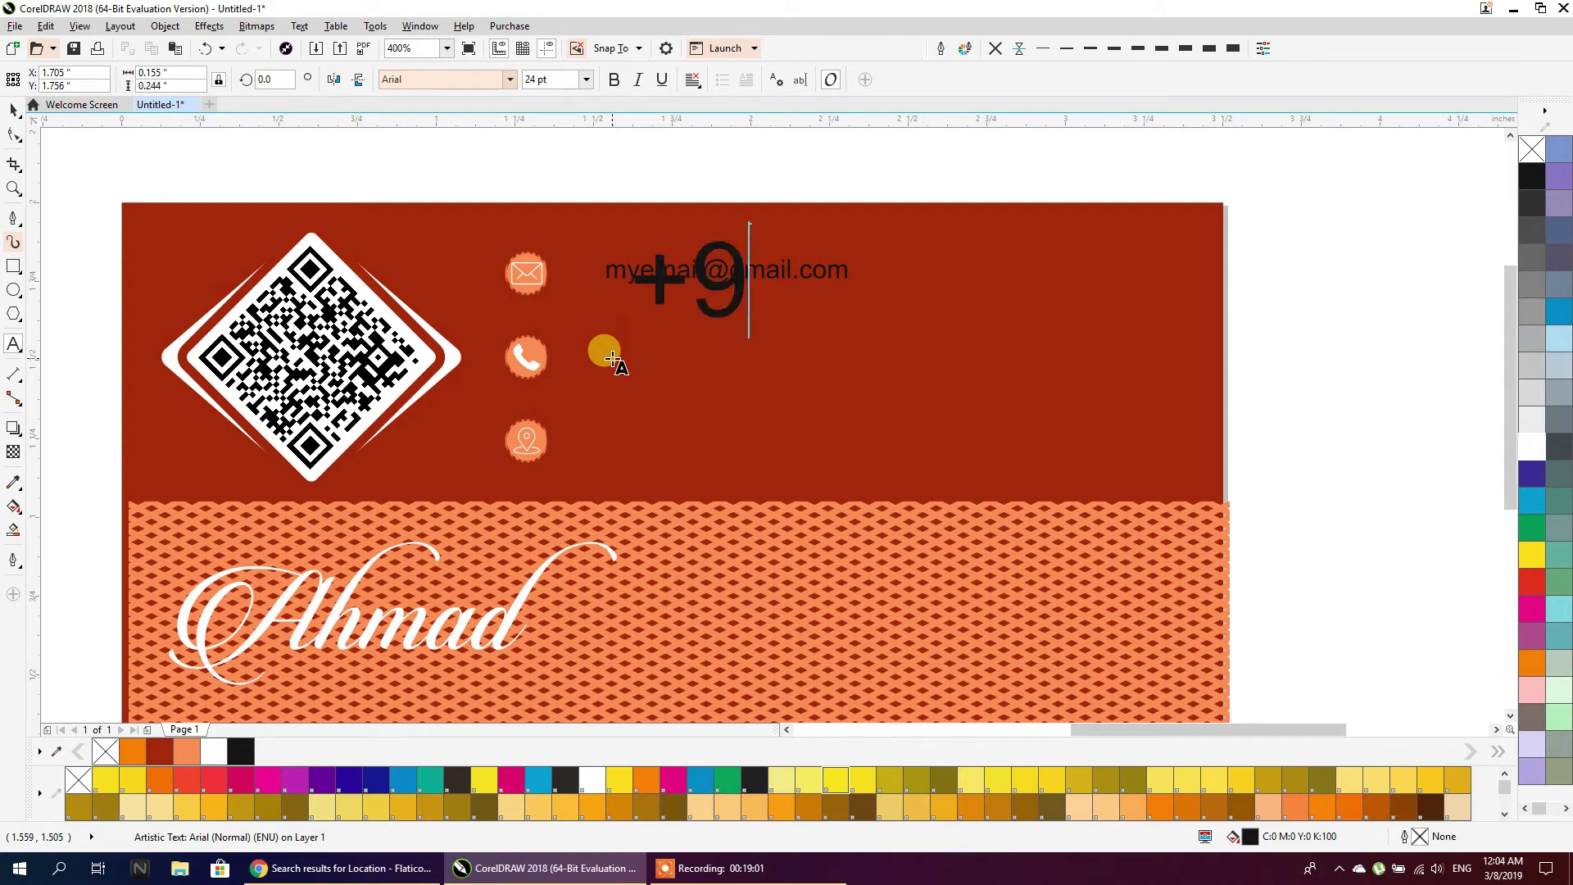
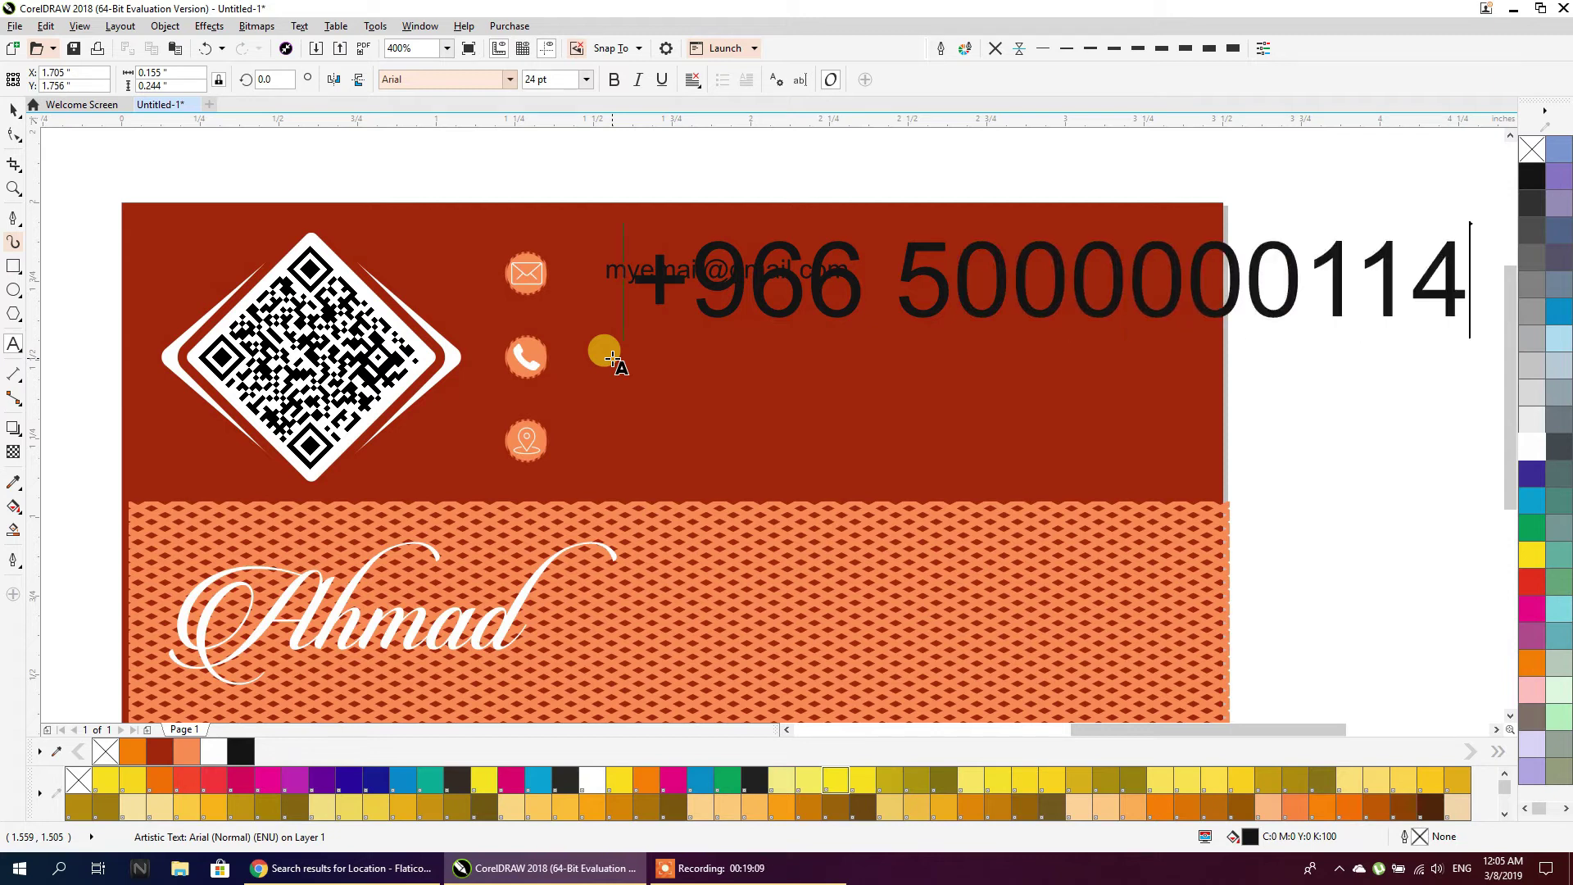
click(13, 110)
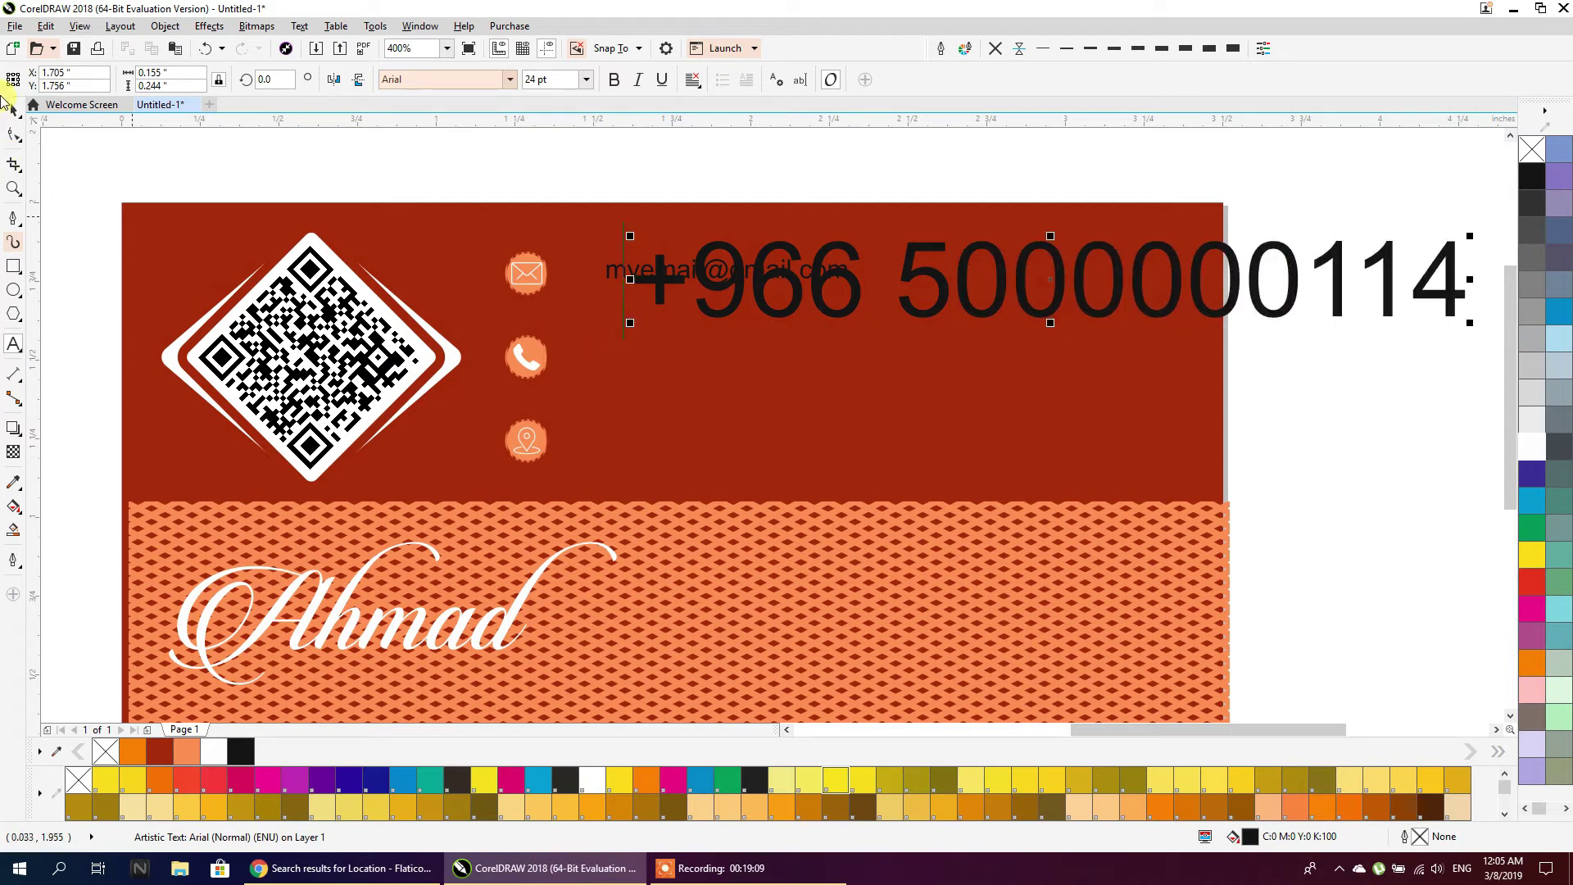
click(586, 79)
click(516, 156)
drag(652, 303, 664, 383)
key(ctrl+z)
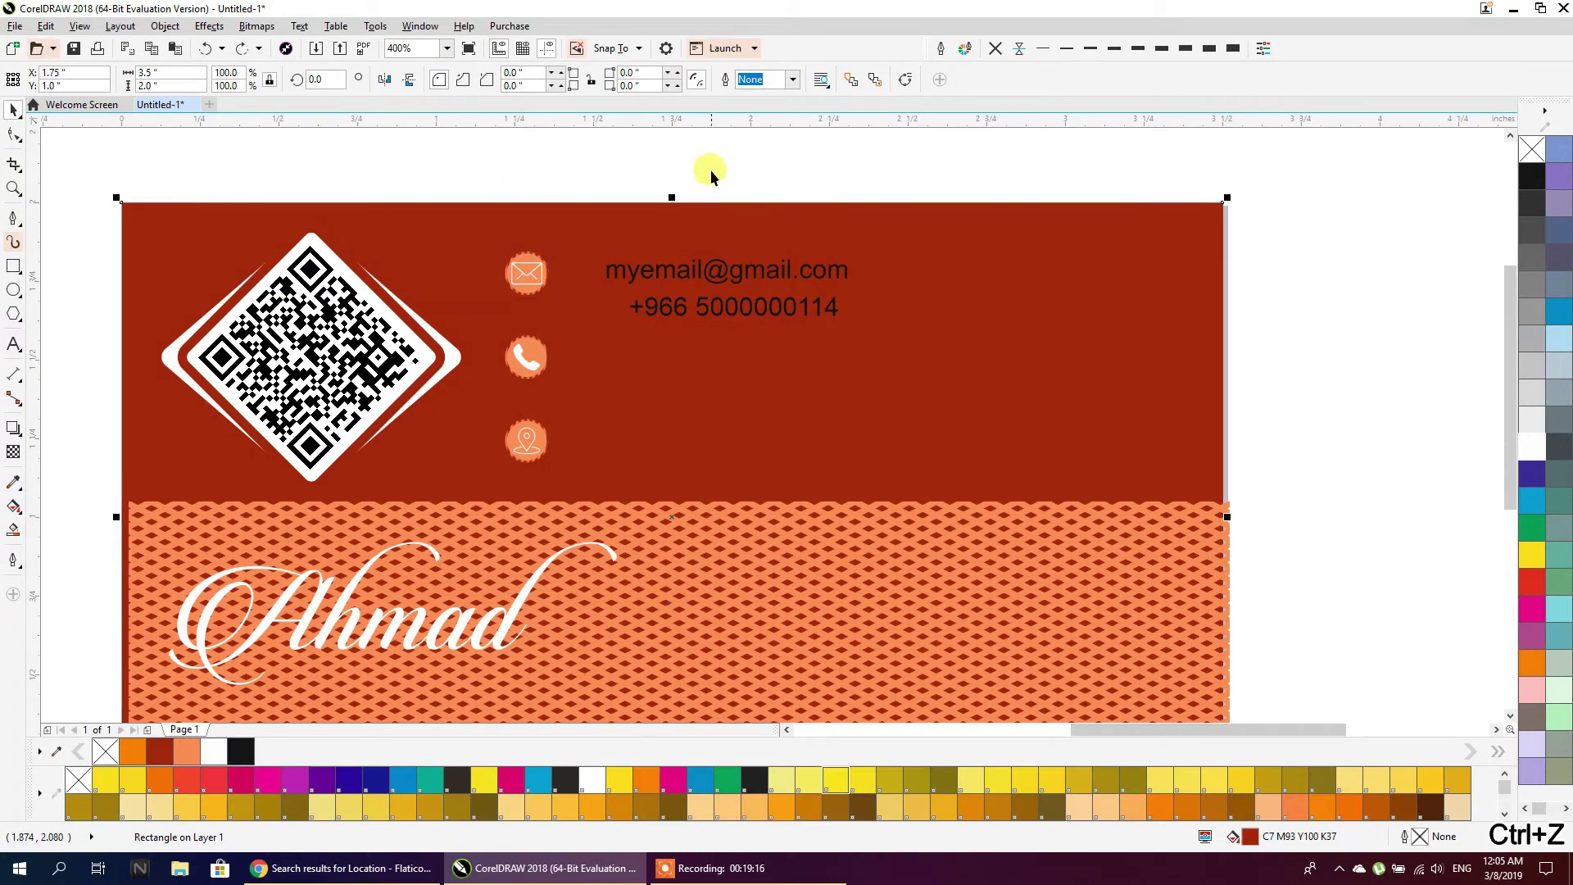
Copy the phone number beside the location icon and begin retyping it as the address
drag(668, 306, 651, 410)
double_click(641, 407)
key(ctrl+a)
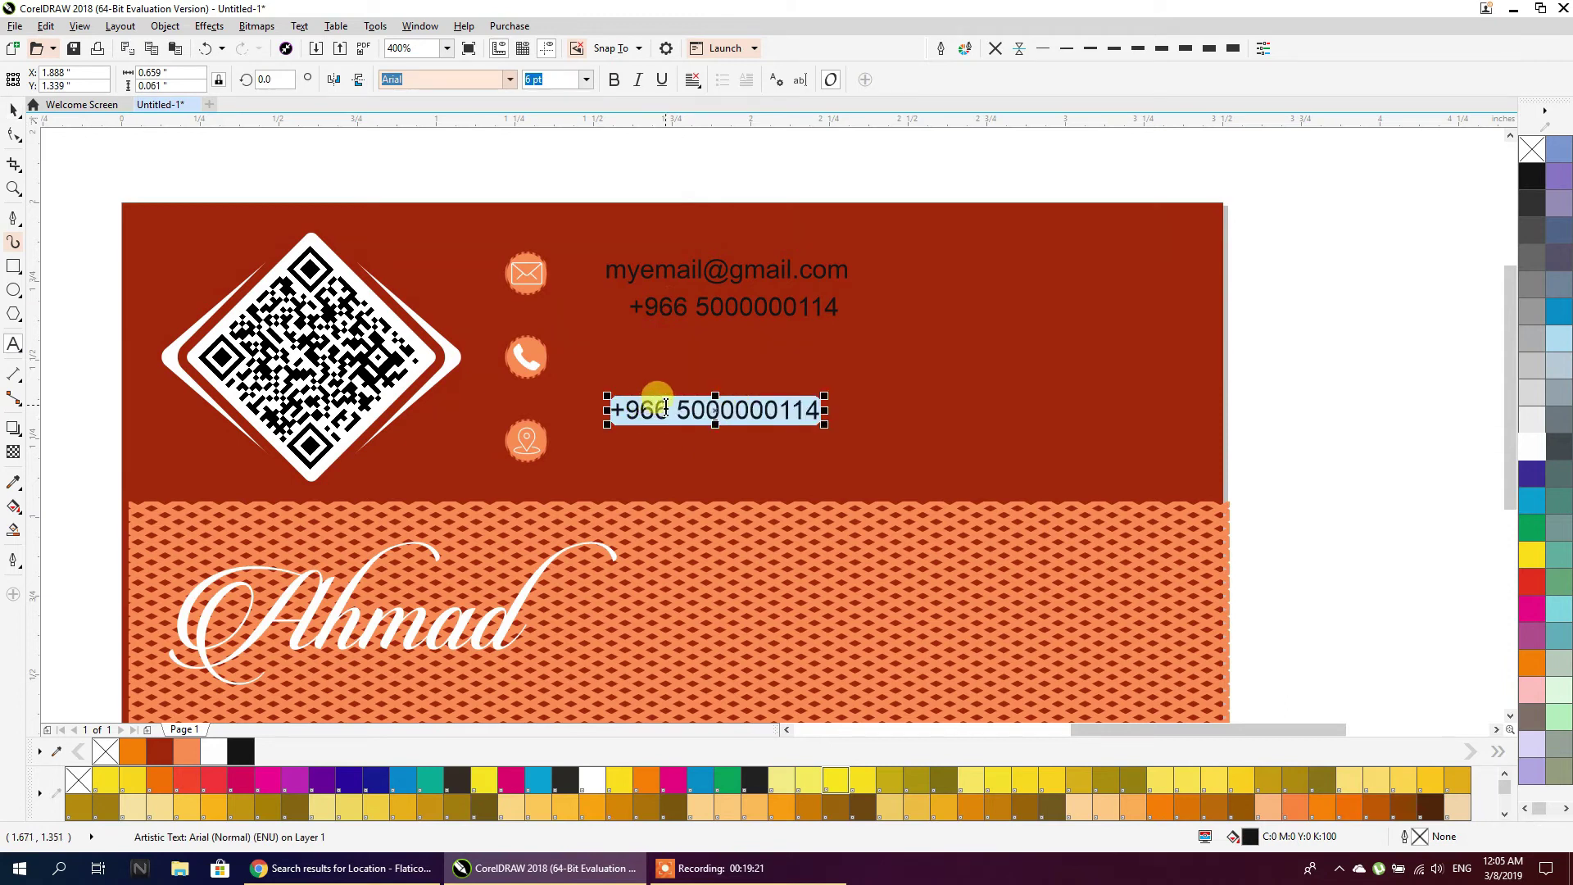
text(my home address is here.)
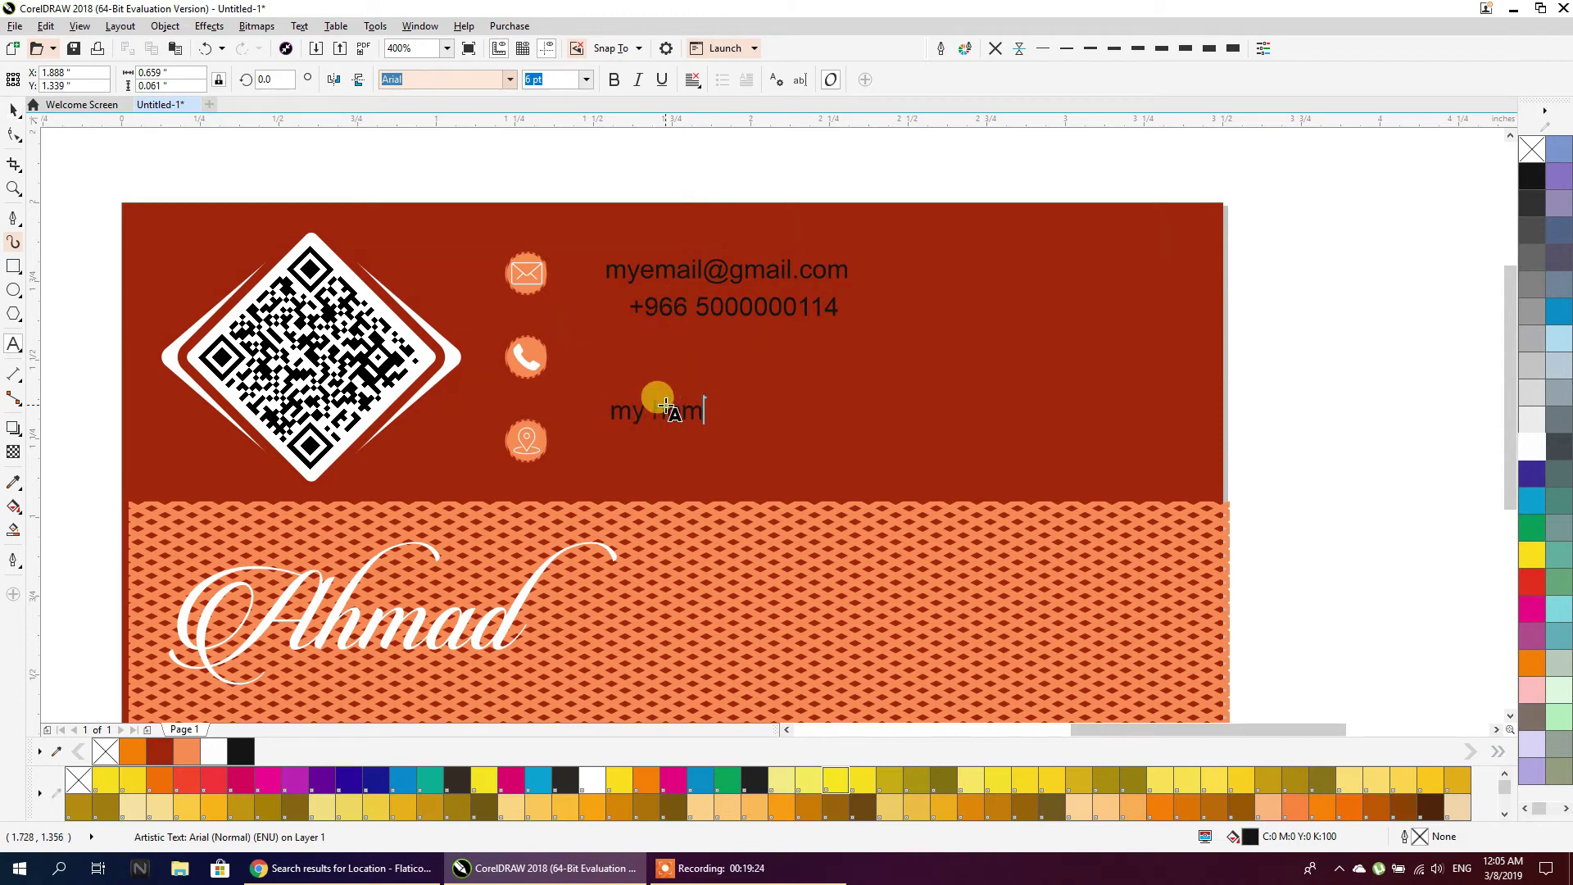
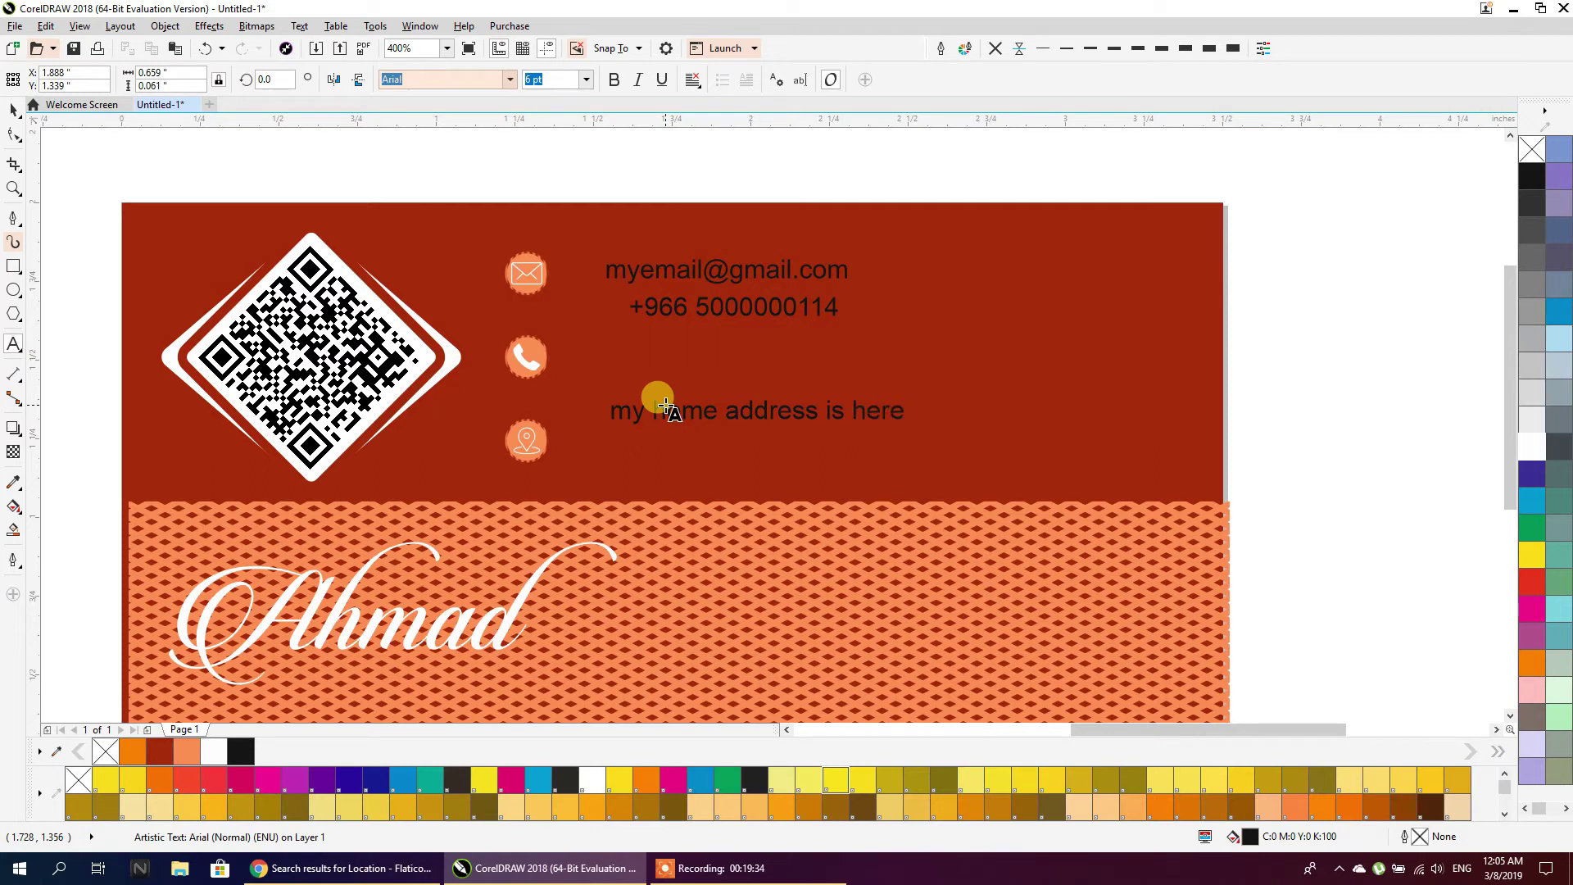
Left-align the three contact lines, then move the e-mail and address text beside their icons
click(13, 109)
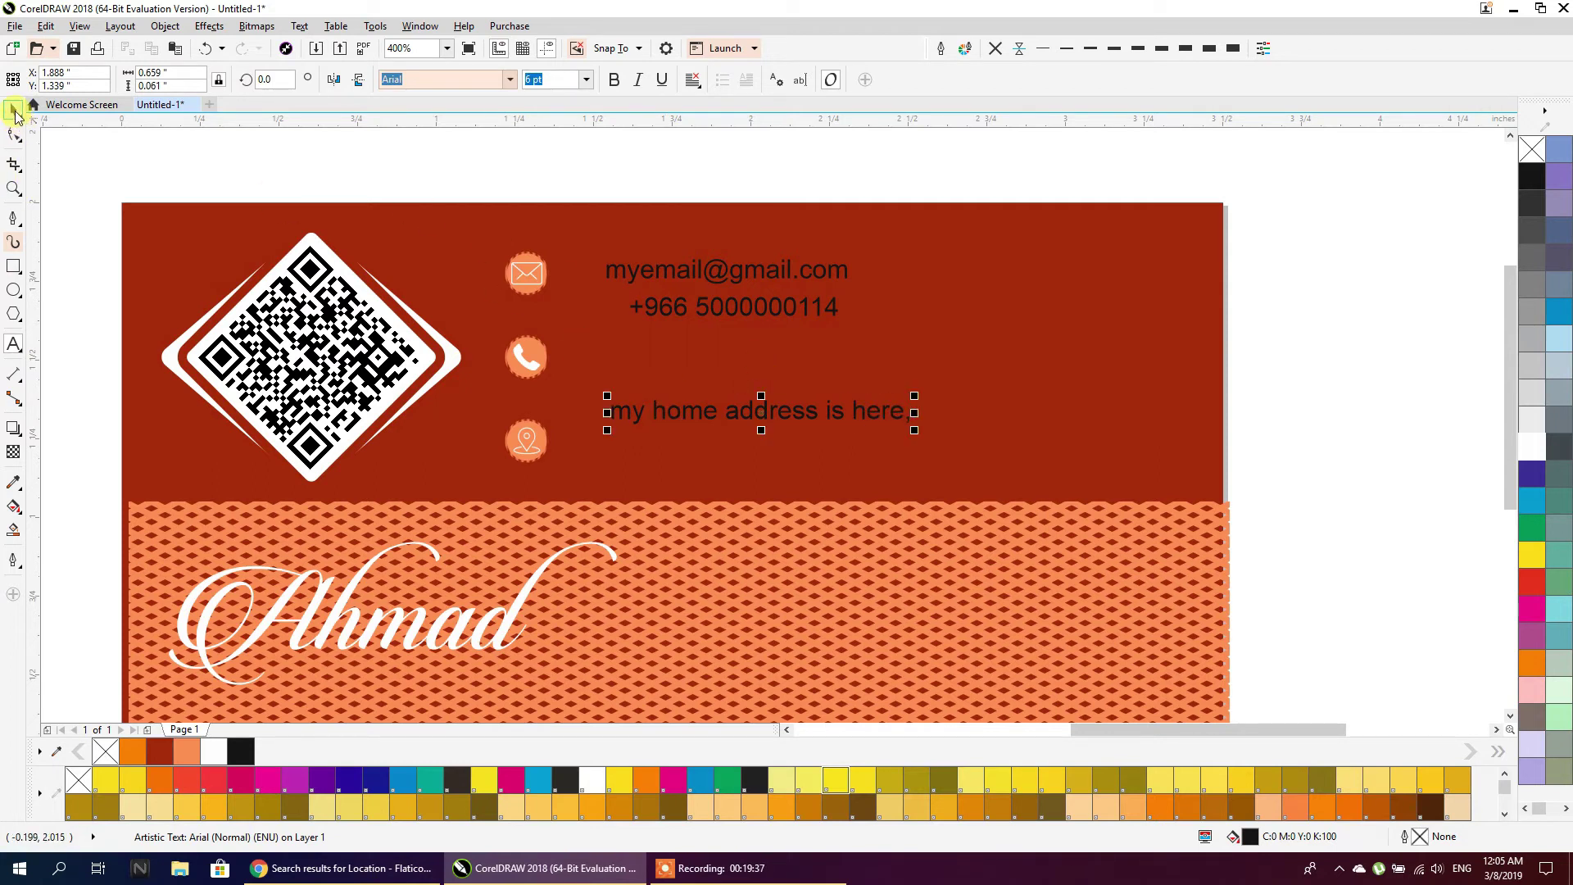
drag(558, 145, 937, 455)
key(l)
click(657, 159)
drag(604, 267, 560, 353)
drag(628, 414, 591, 444)
Align each contact line with its icon: address with location, phone with phone, e-mail with envelope
shift+click(542, 443)
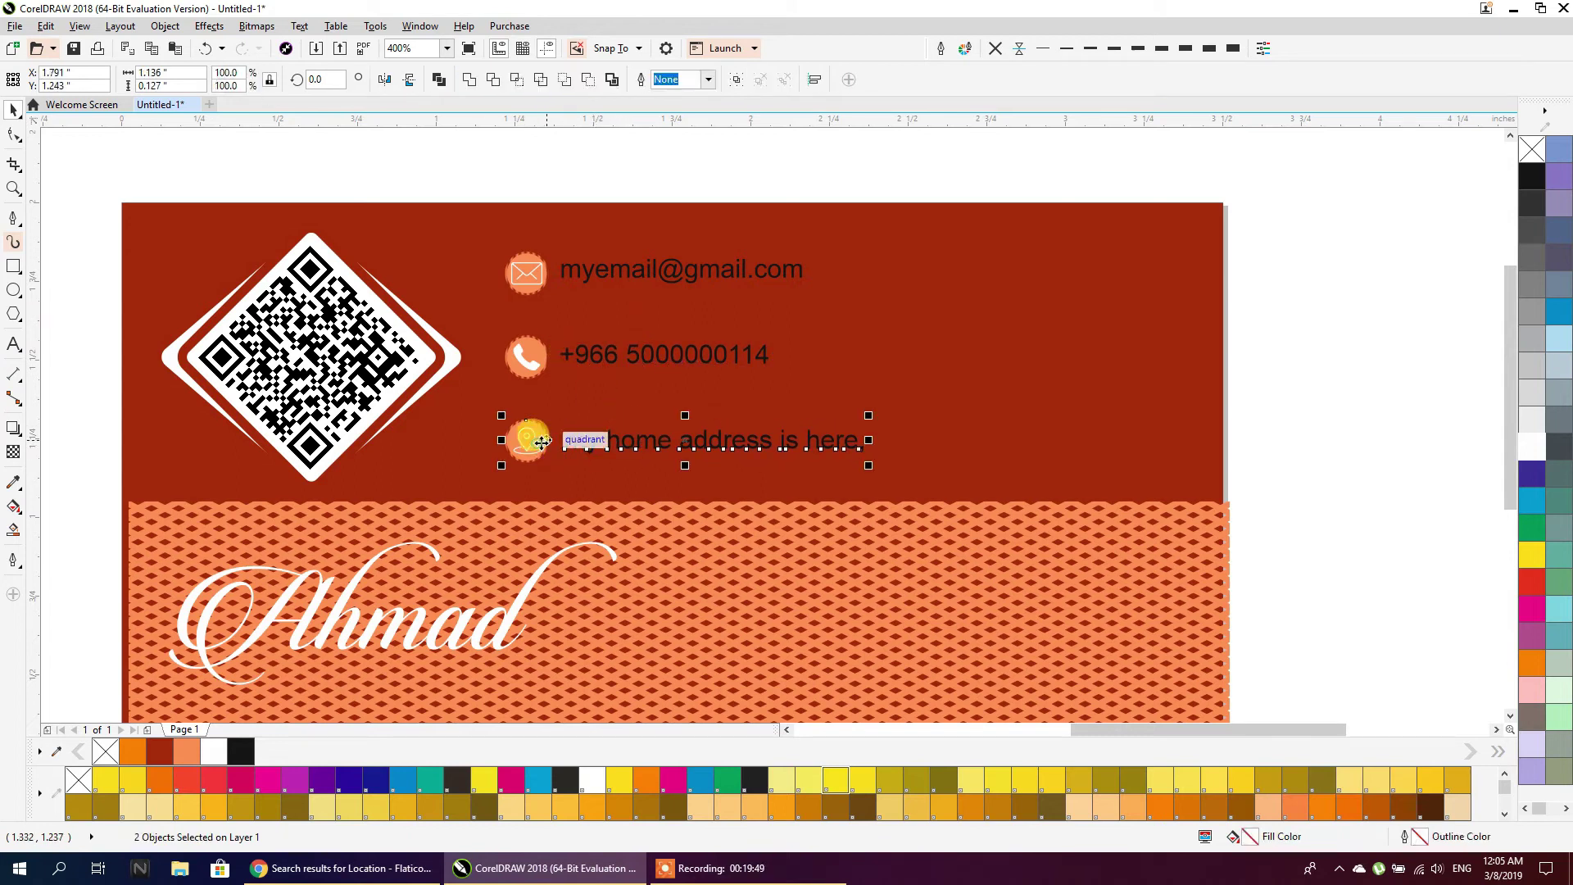
click(590, 355)
click(525, 368)
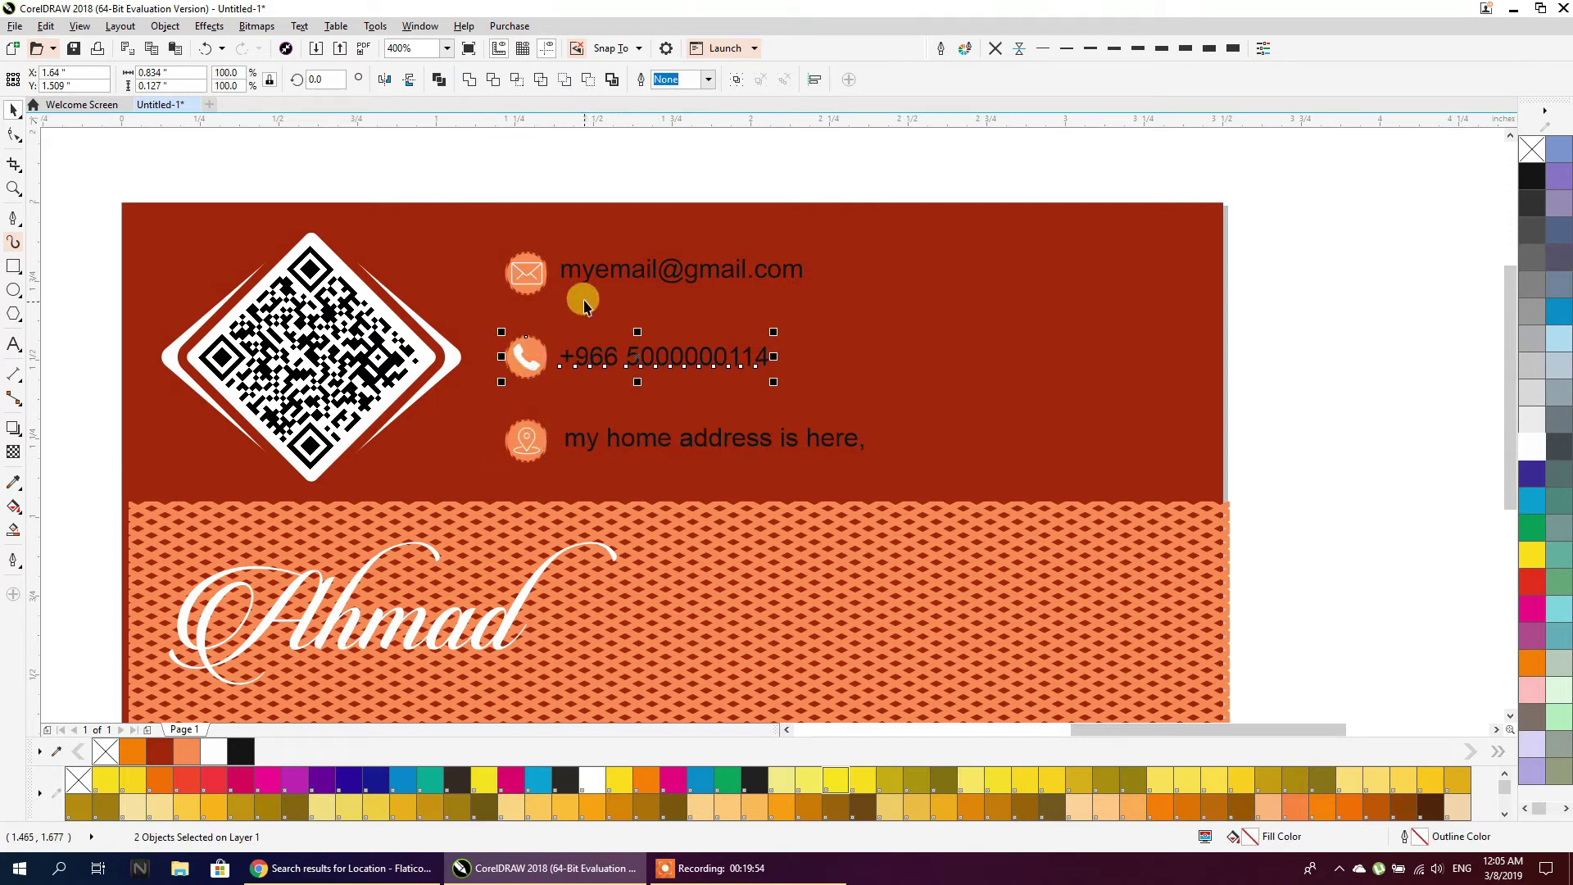
click(580, 272)
shift+click(534, 283)
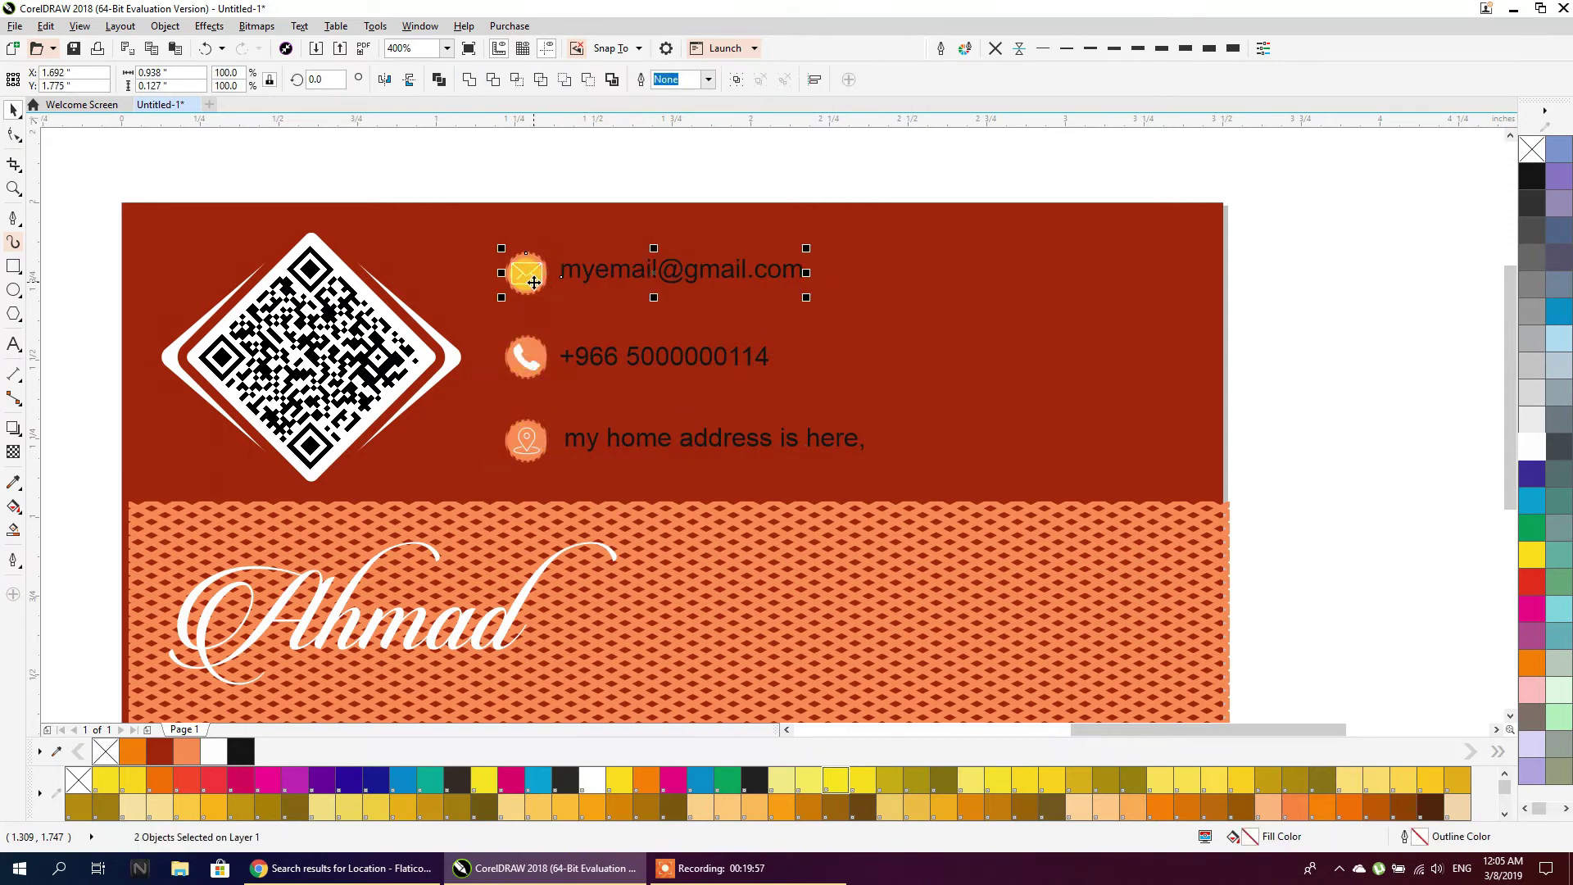
click(549, 165)
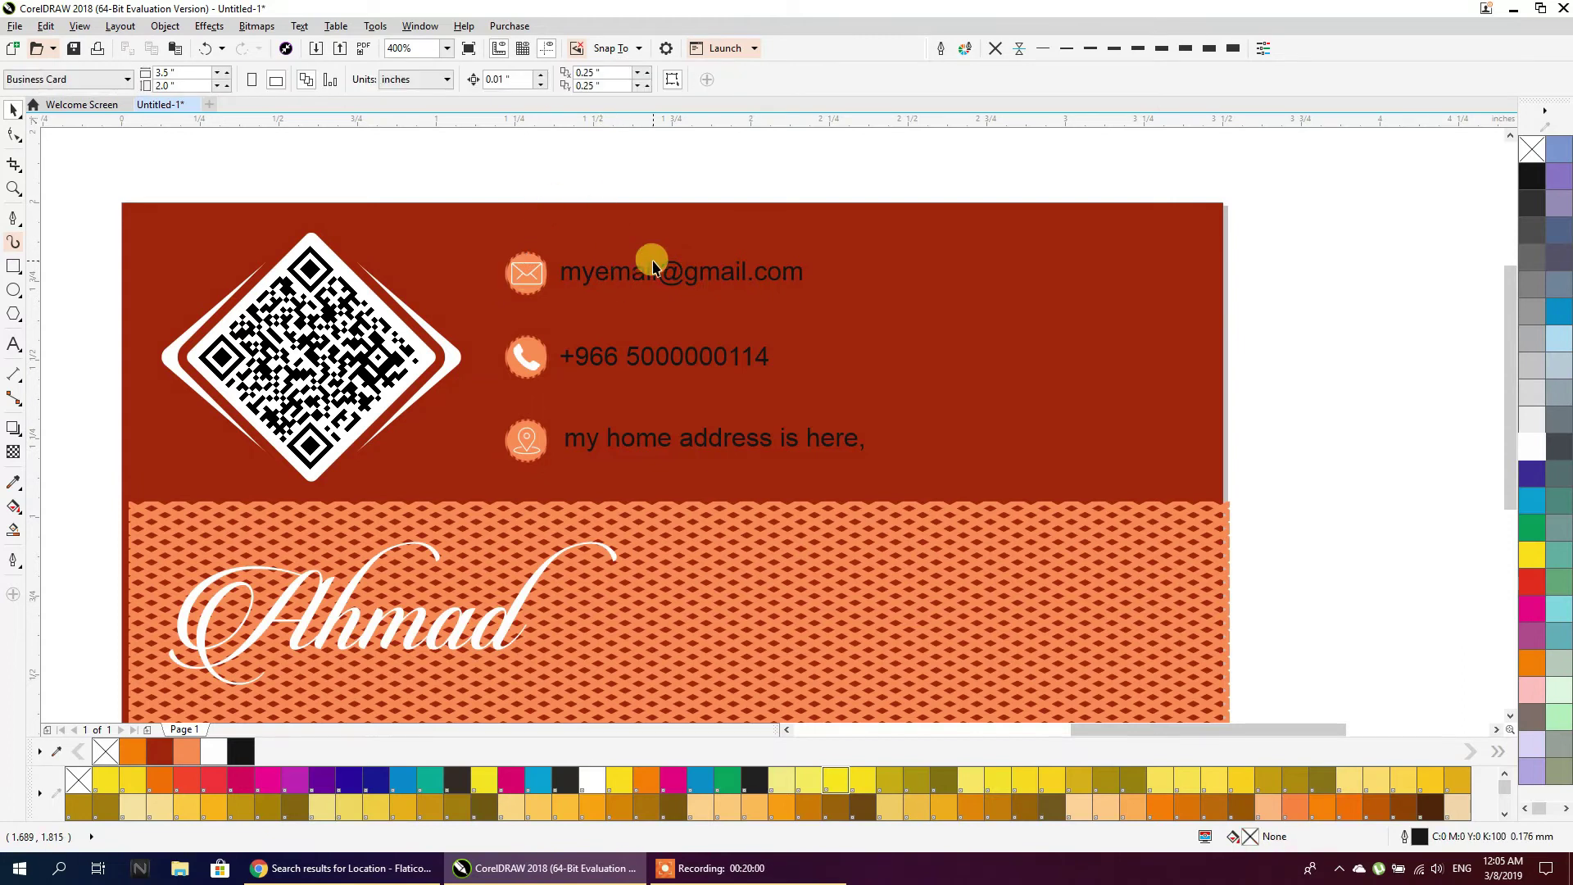
Turn the three contact lines white and drag a copy of the address onto the patterned band
scroll(652, 266, down, 2)
drag(778, 182, 603, 387)
click(1533, 446)
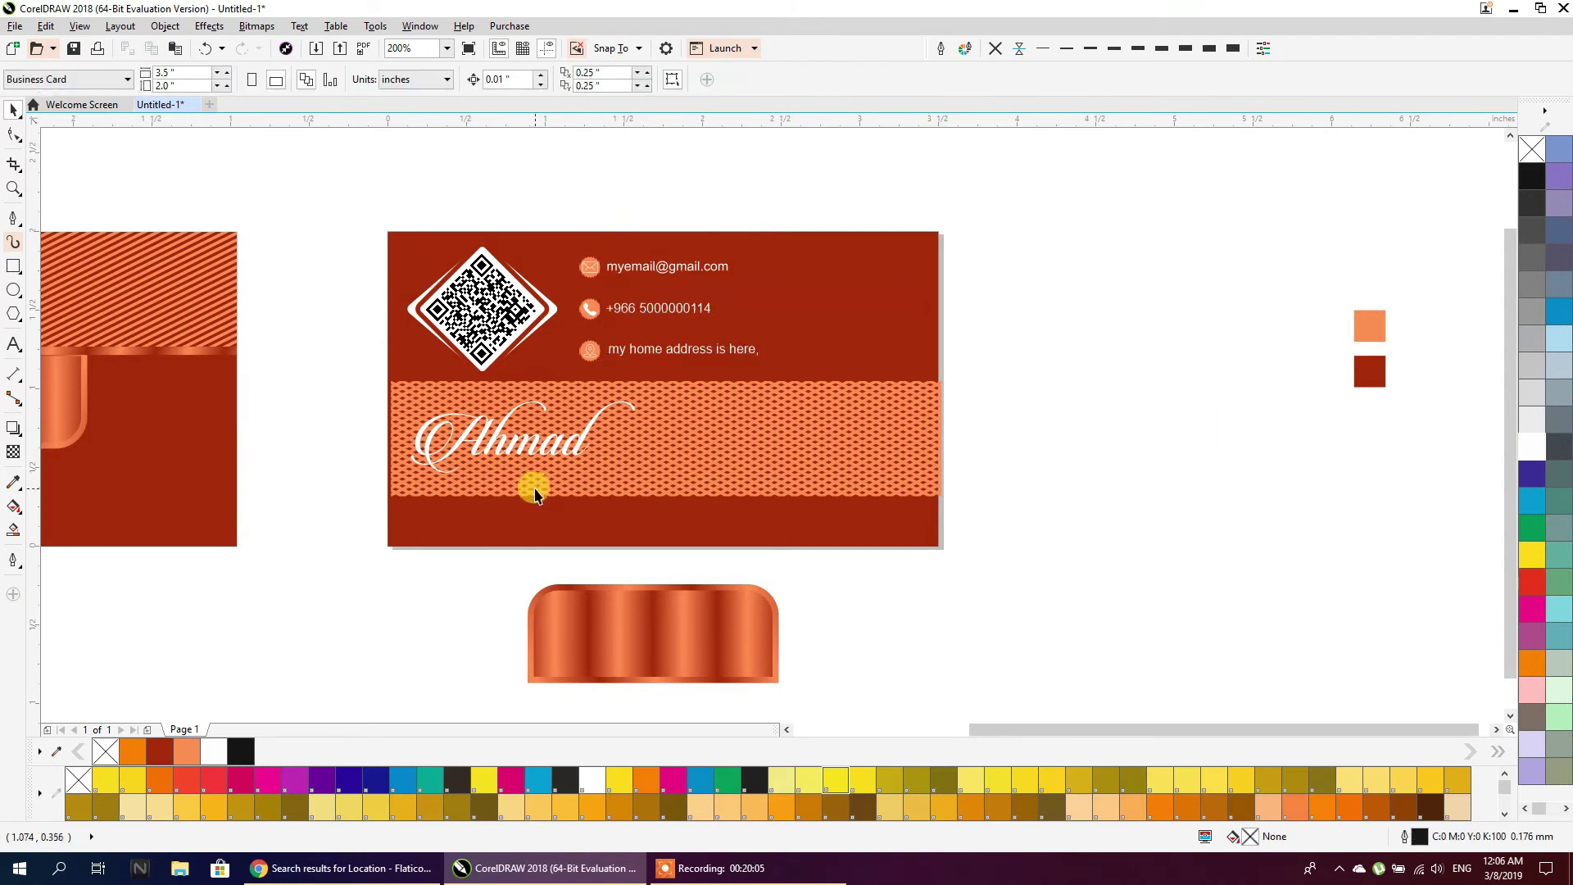
scroll(534, 492, up, 2)
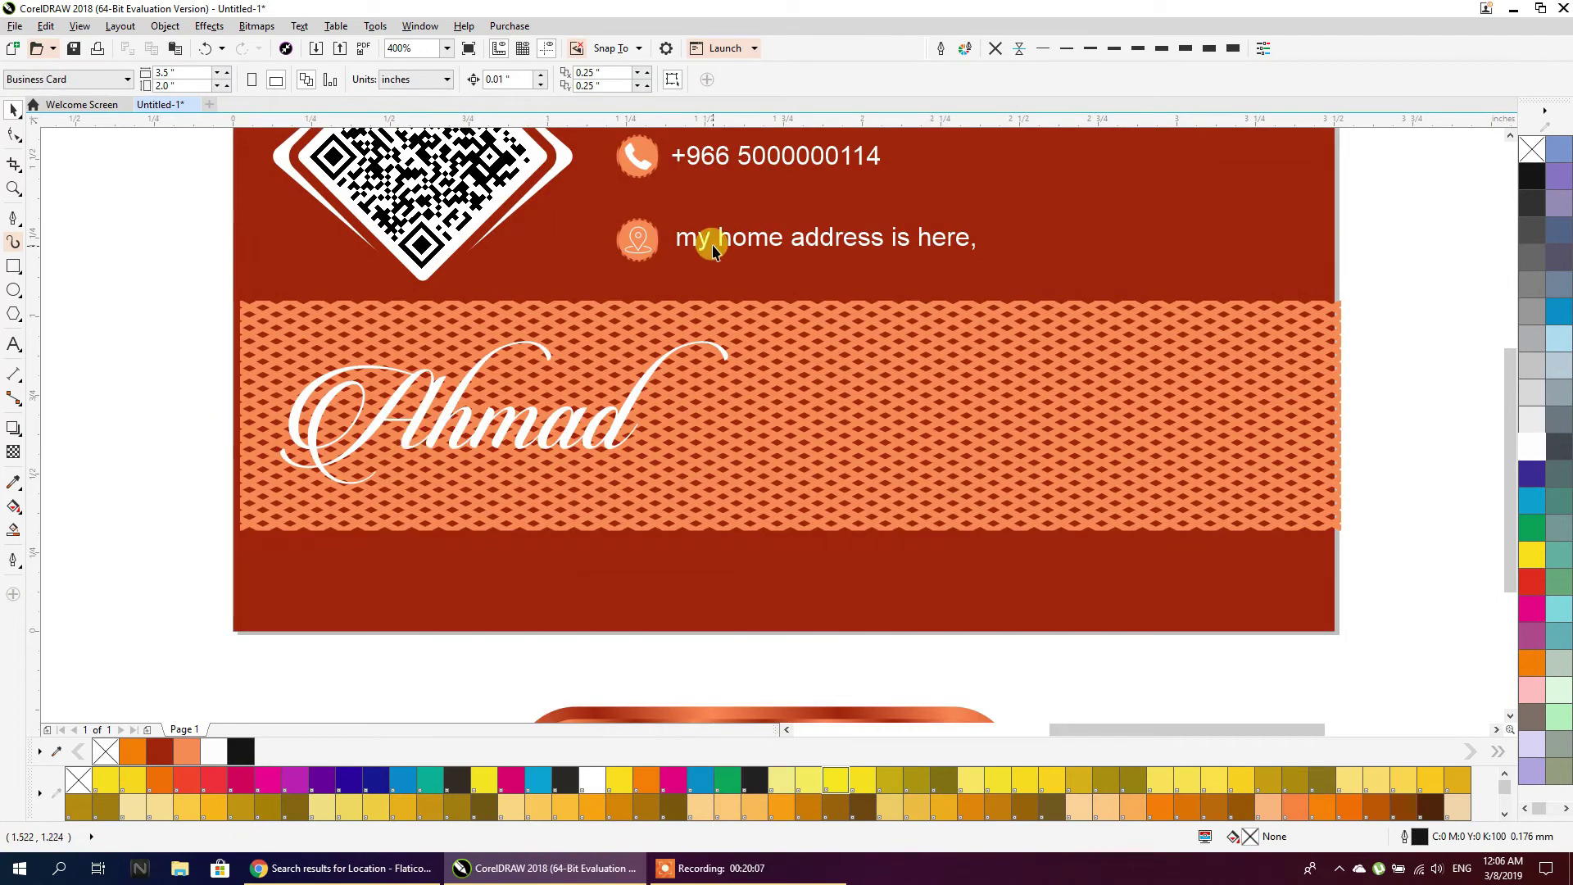
drag(716, 236, 711, 475)
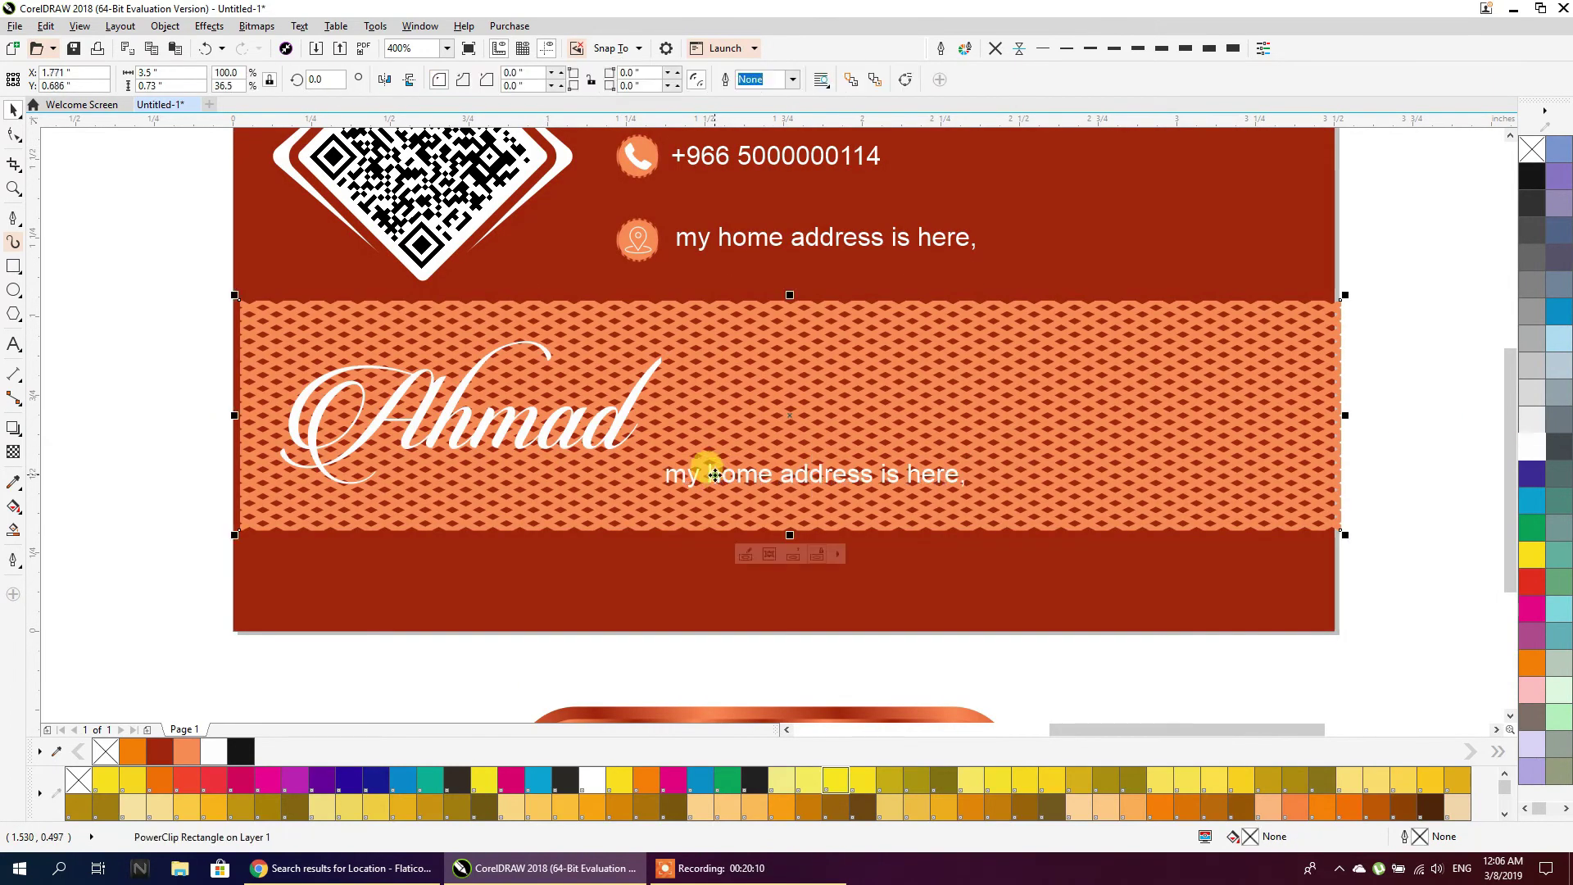
Retype the copied address line as 'General Manager'
double_click(710, 475)
key(ctrl+z)
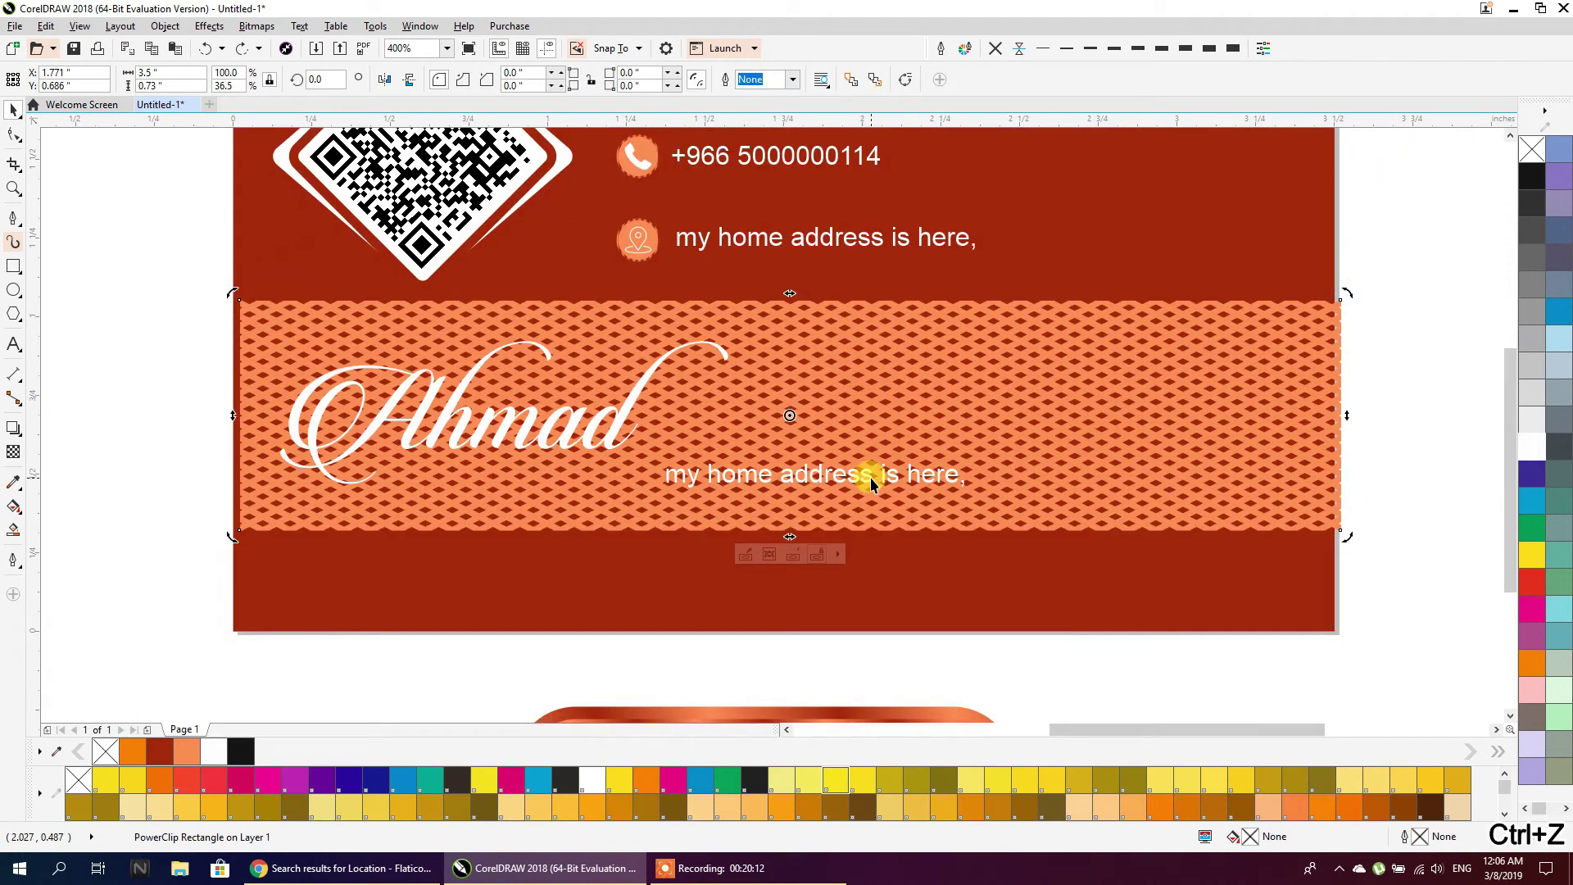
double_click(870, 478)
triple_click(870, 478)
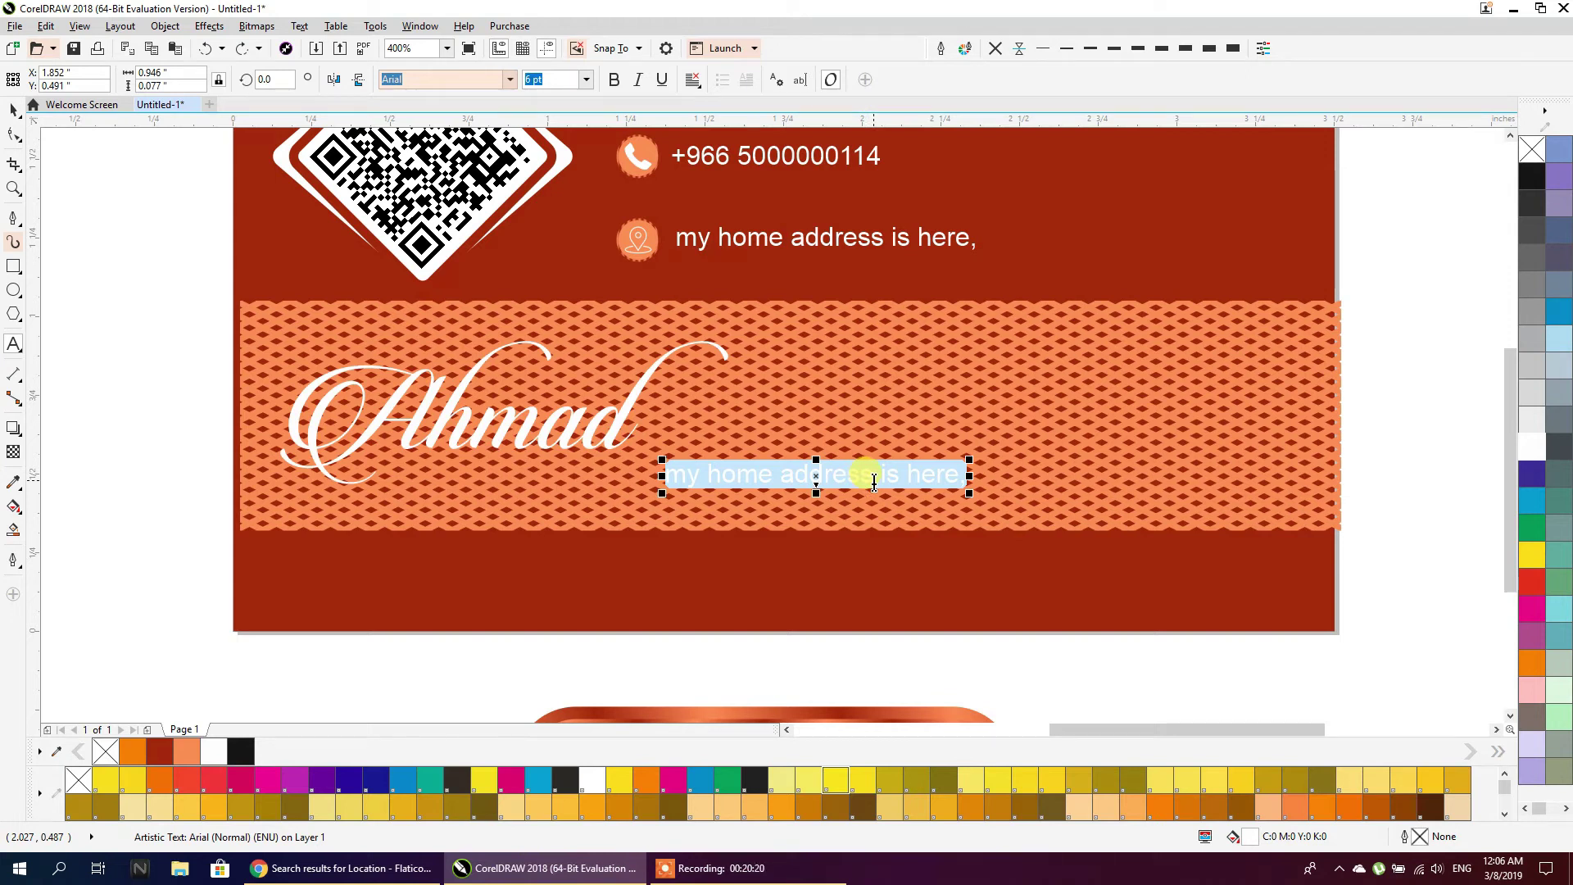
text(Ge)
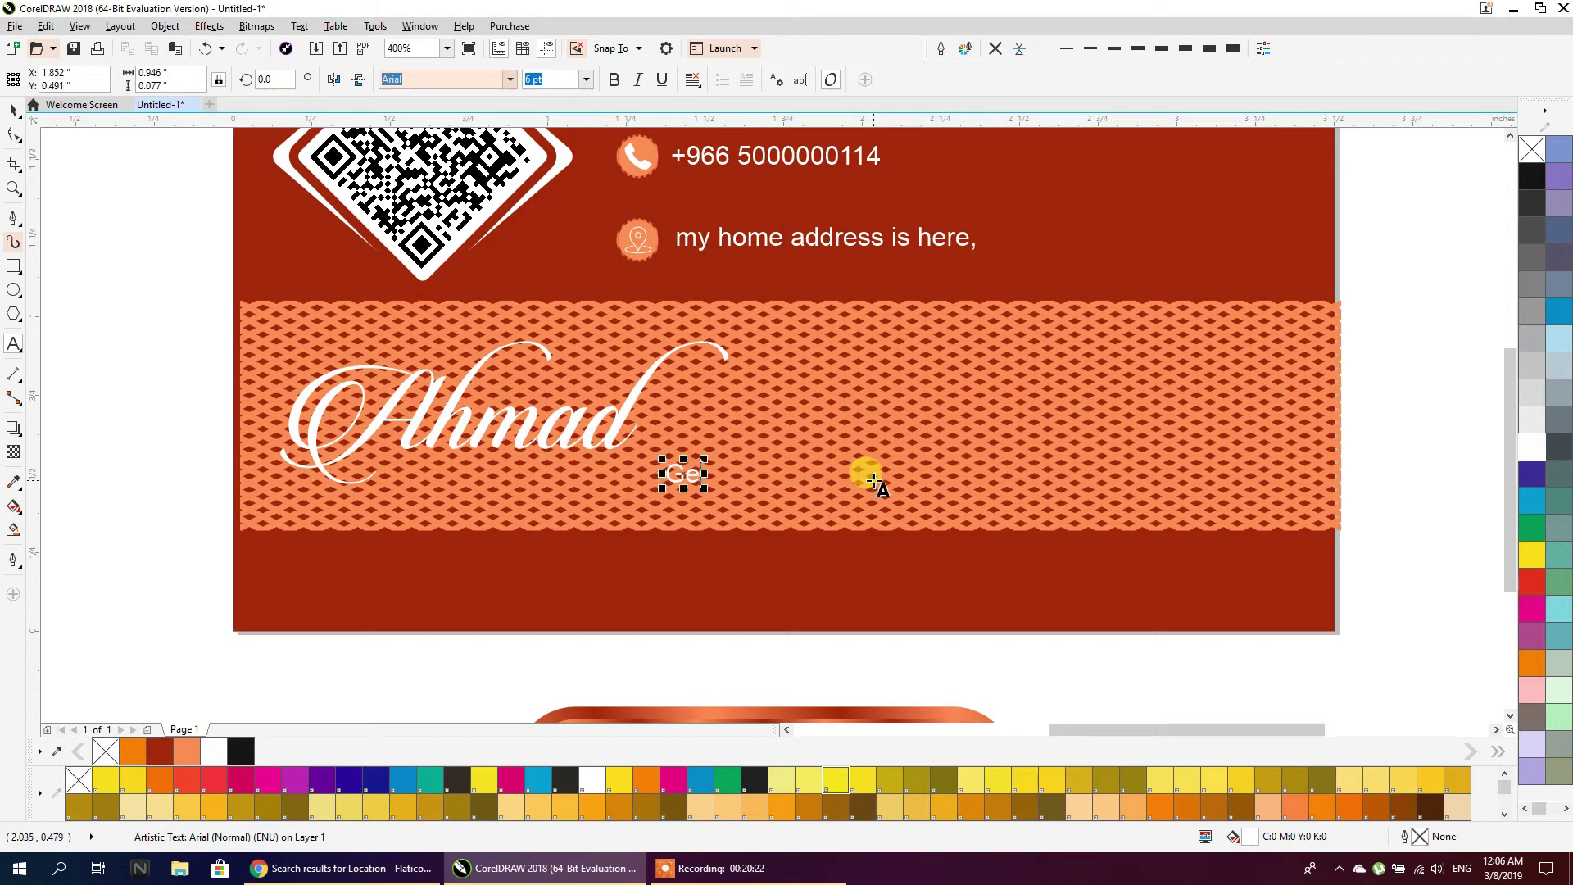
text(neral Ma)
click(13, 108)
Move General Manager under the signature name, keep it white and enlarge it slightly
drag(741, 485, 491, 485)
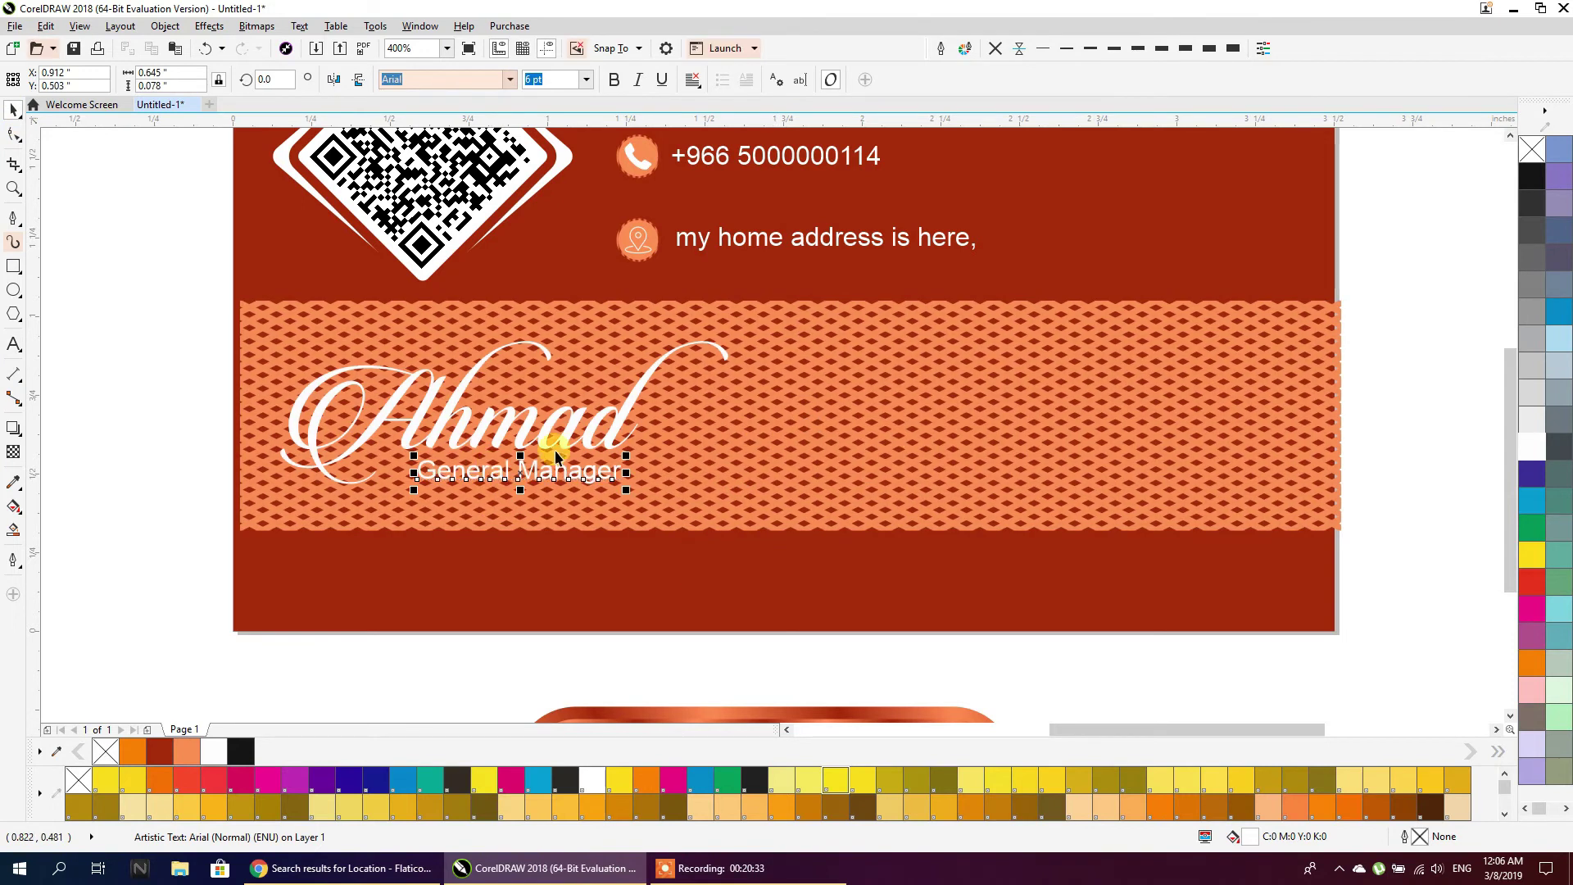
click(1535, 177)
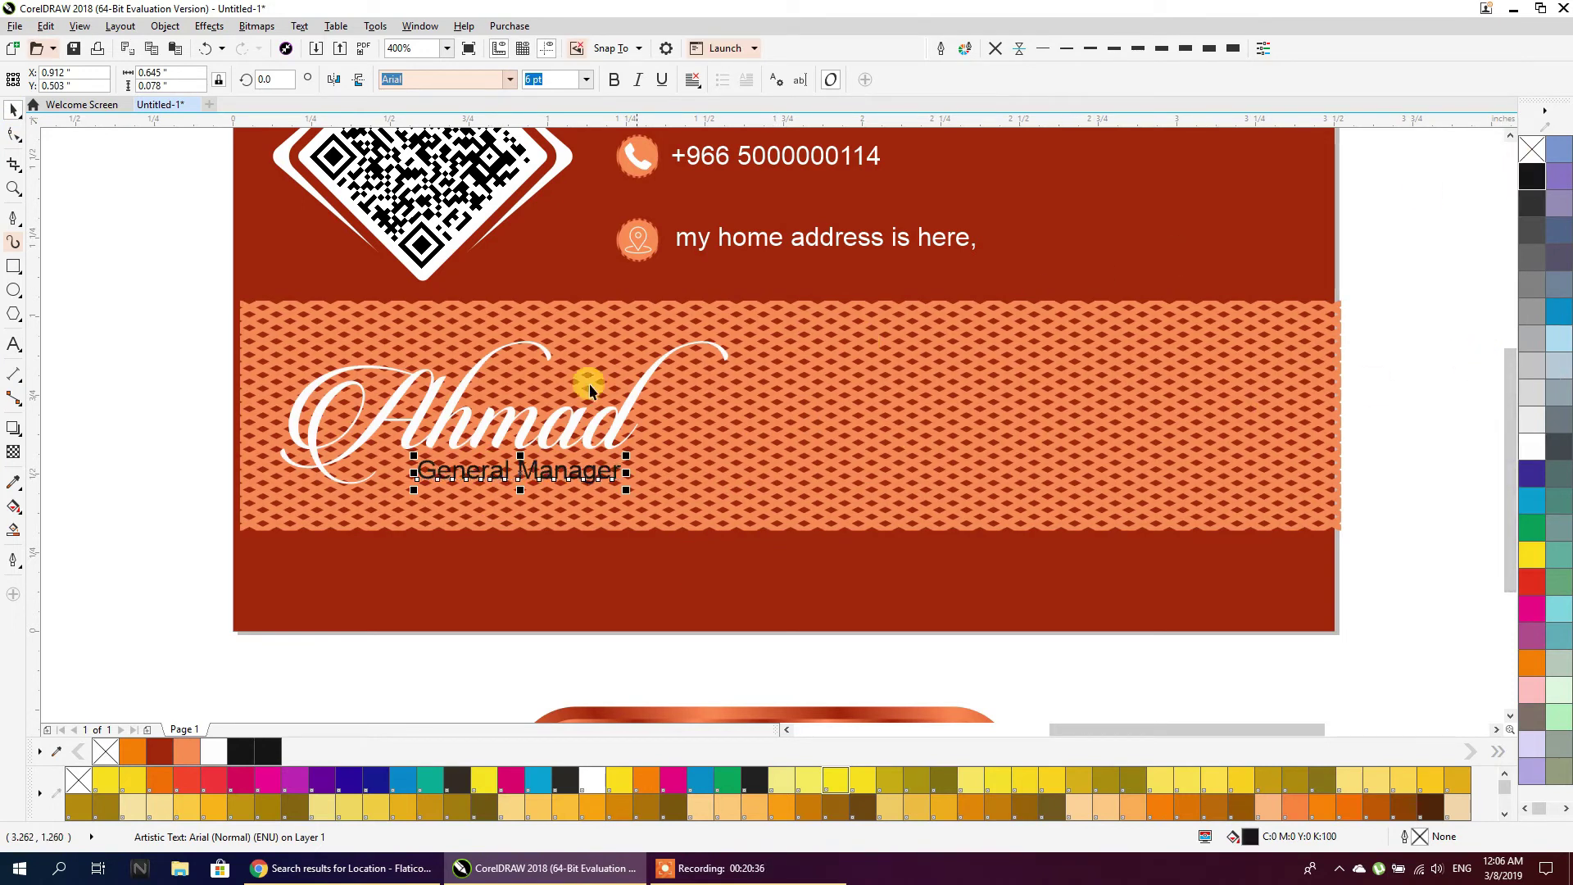
click(1533, 449)
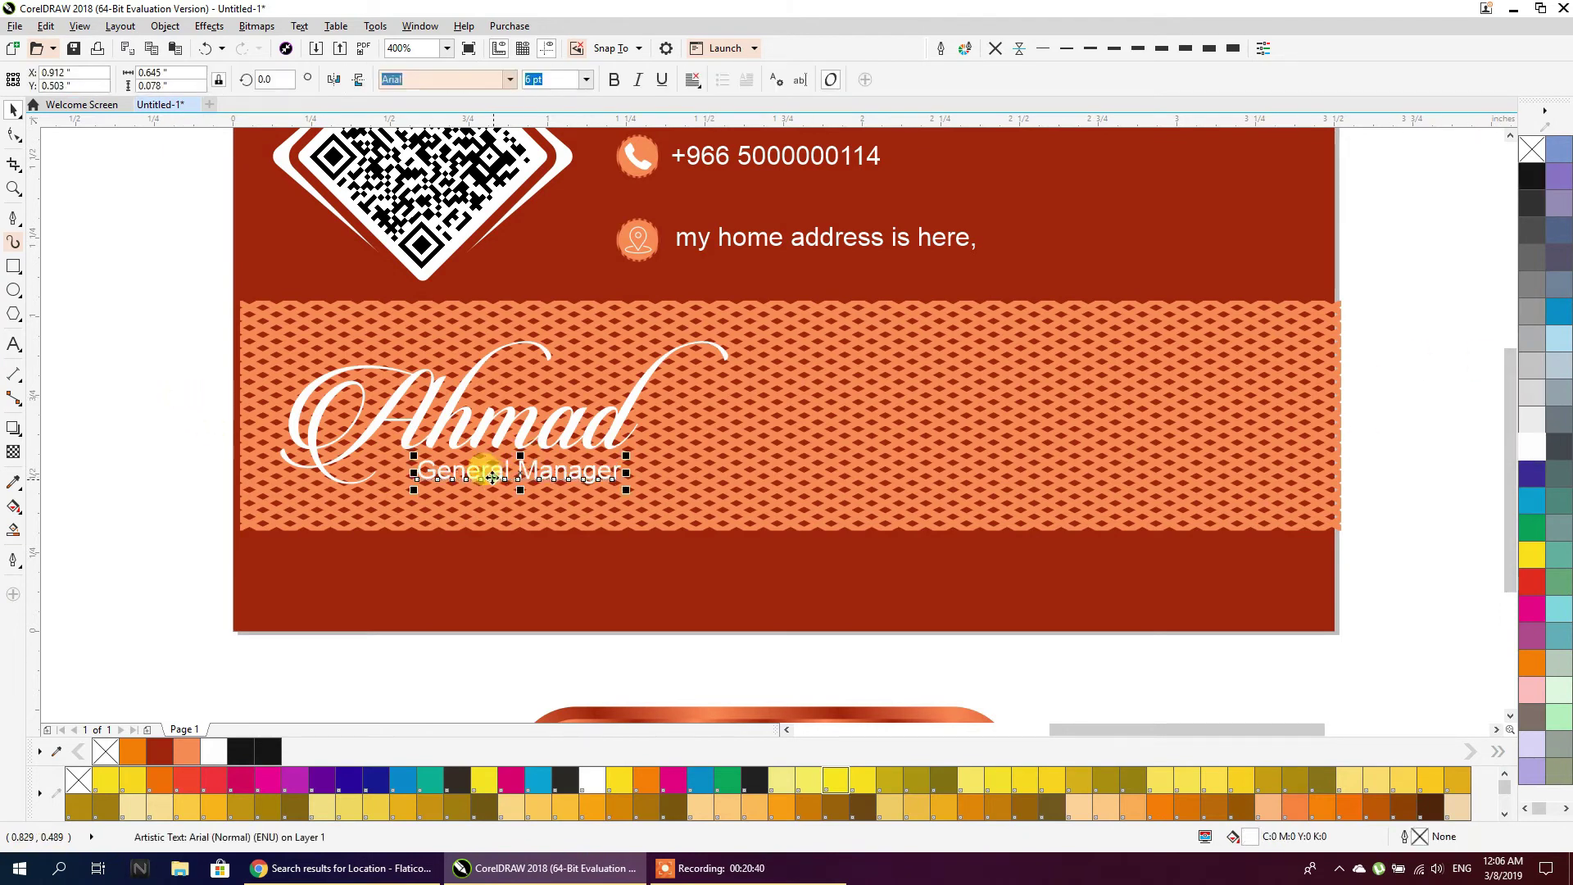
drag(413, 490, 389, 491)
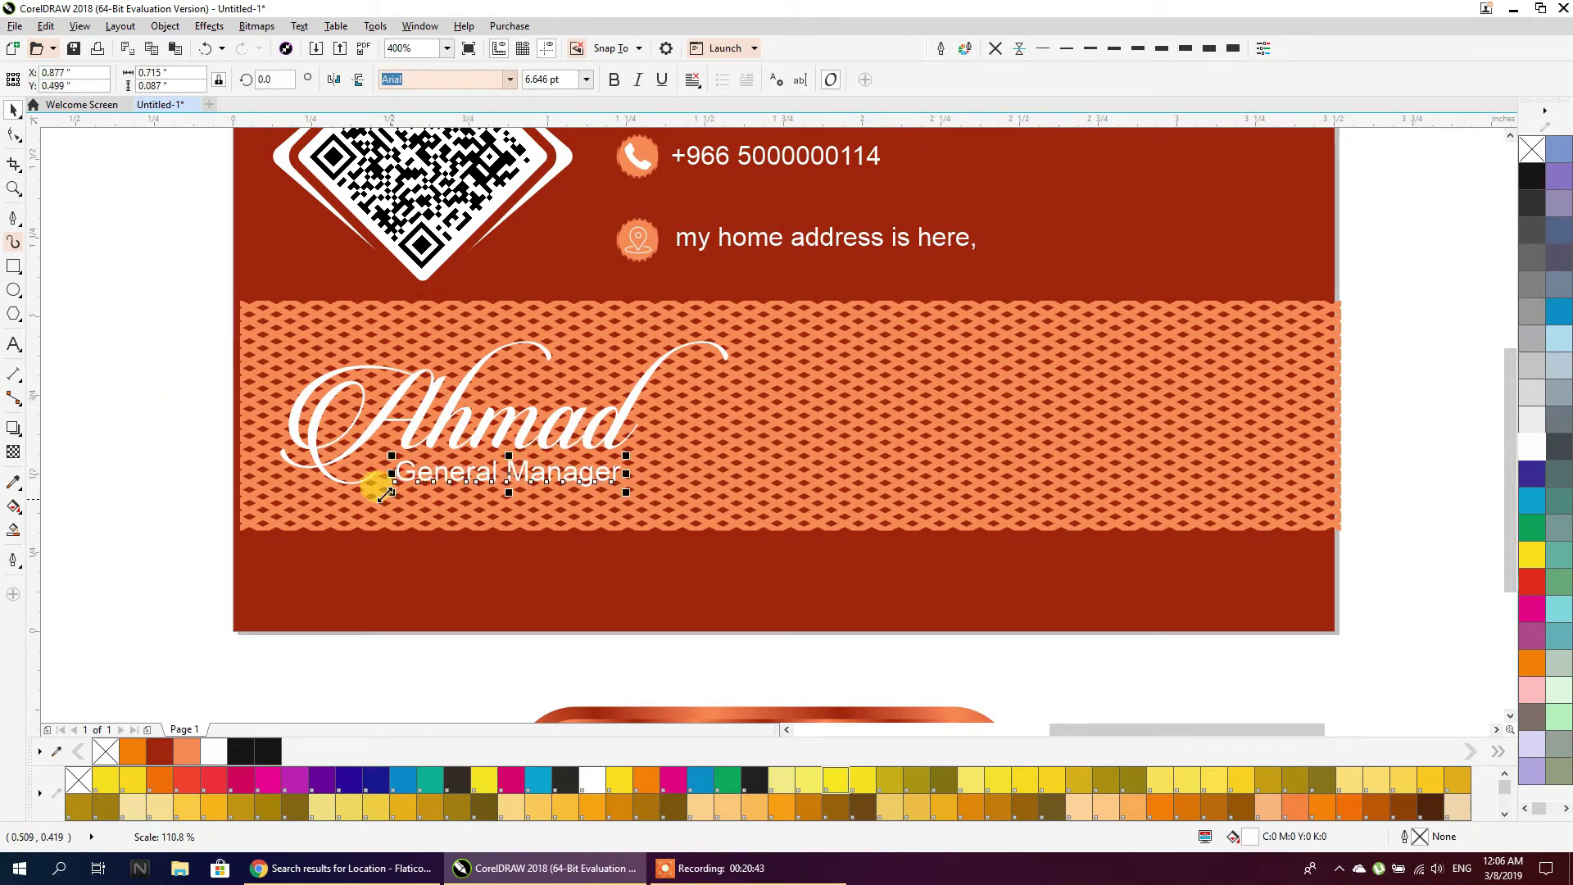
click(126, 413)
scroll(185, 454, down, 2)
scroll(309, 281, up, 2)
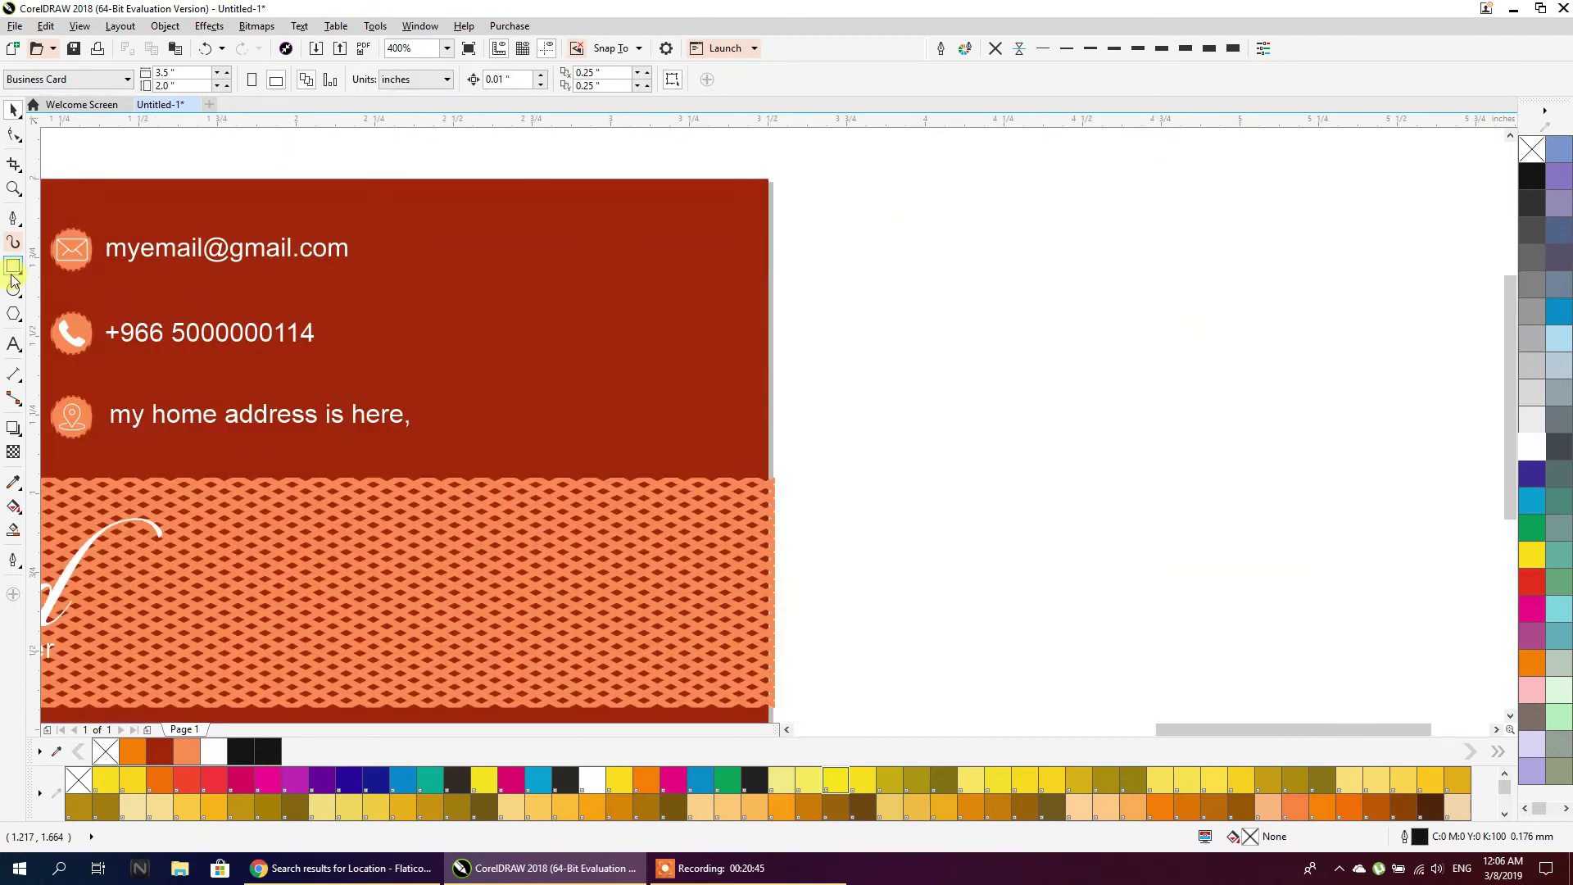
Draw a trial circle on the card's upper right, then delete it
click(13, 290)
drag(480, 217, 708, 445)
click(13, 109)
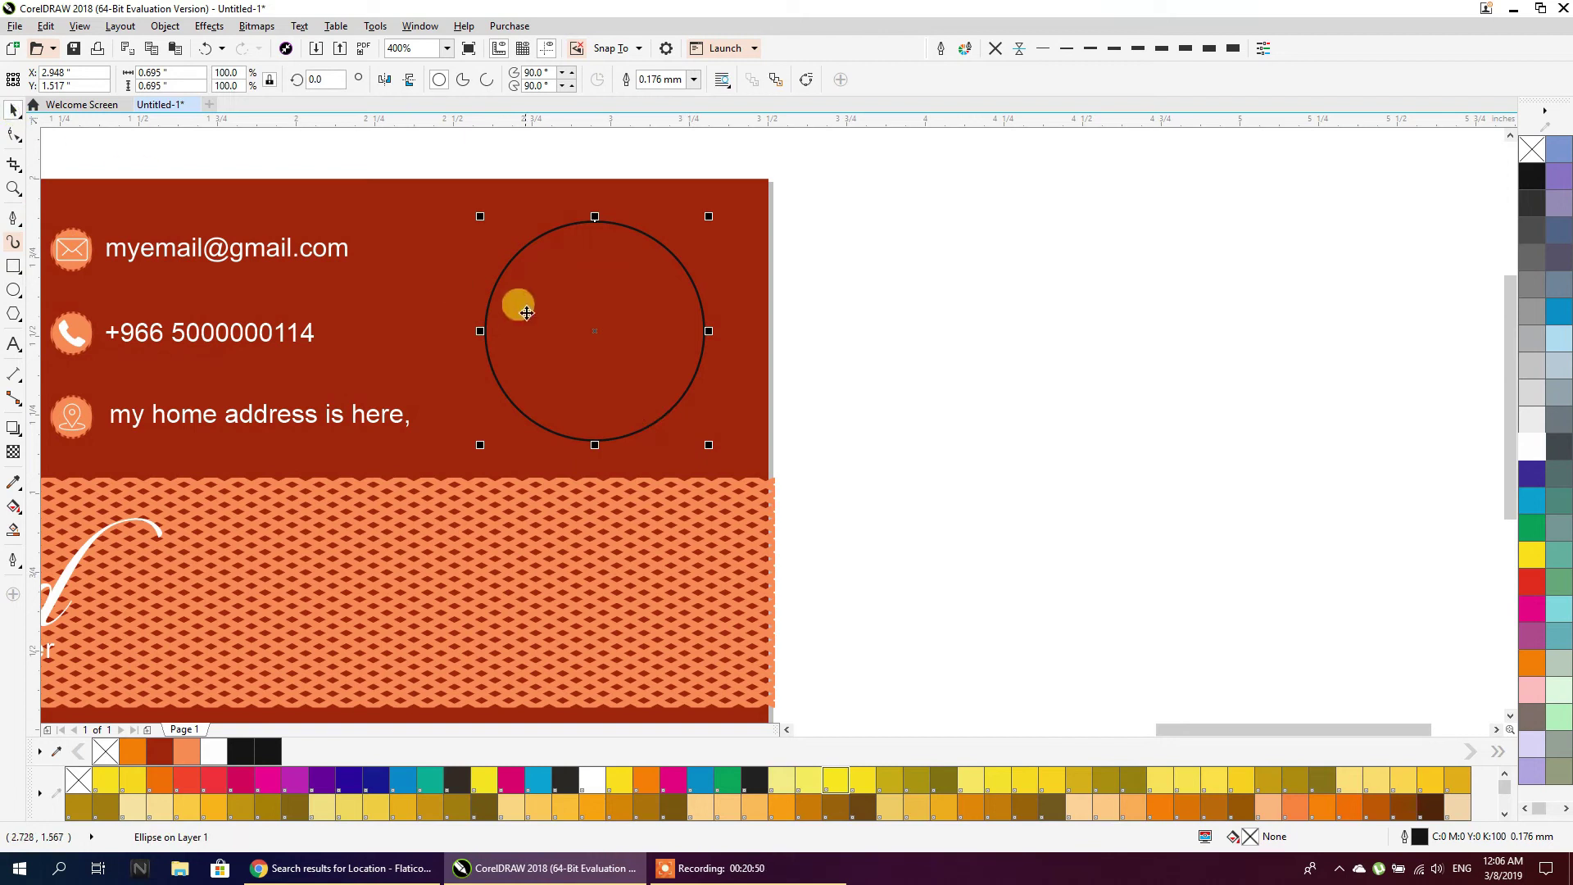
key(Delete)
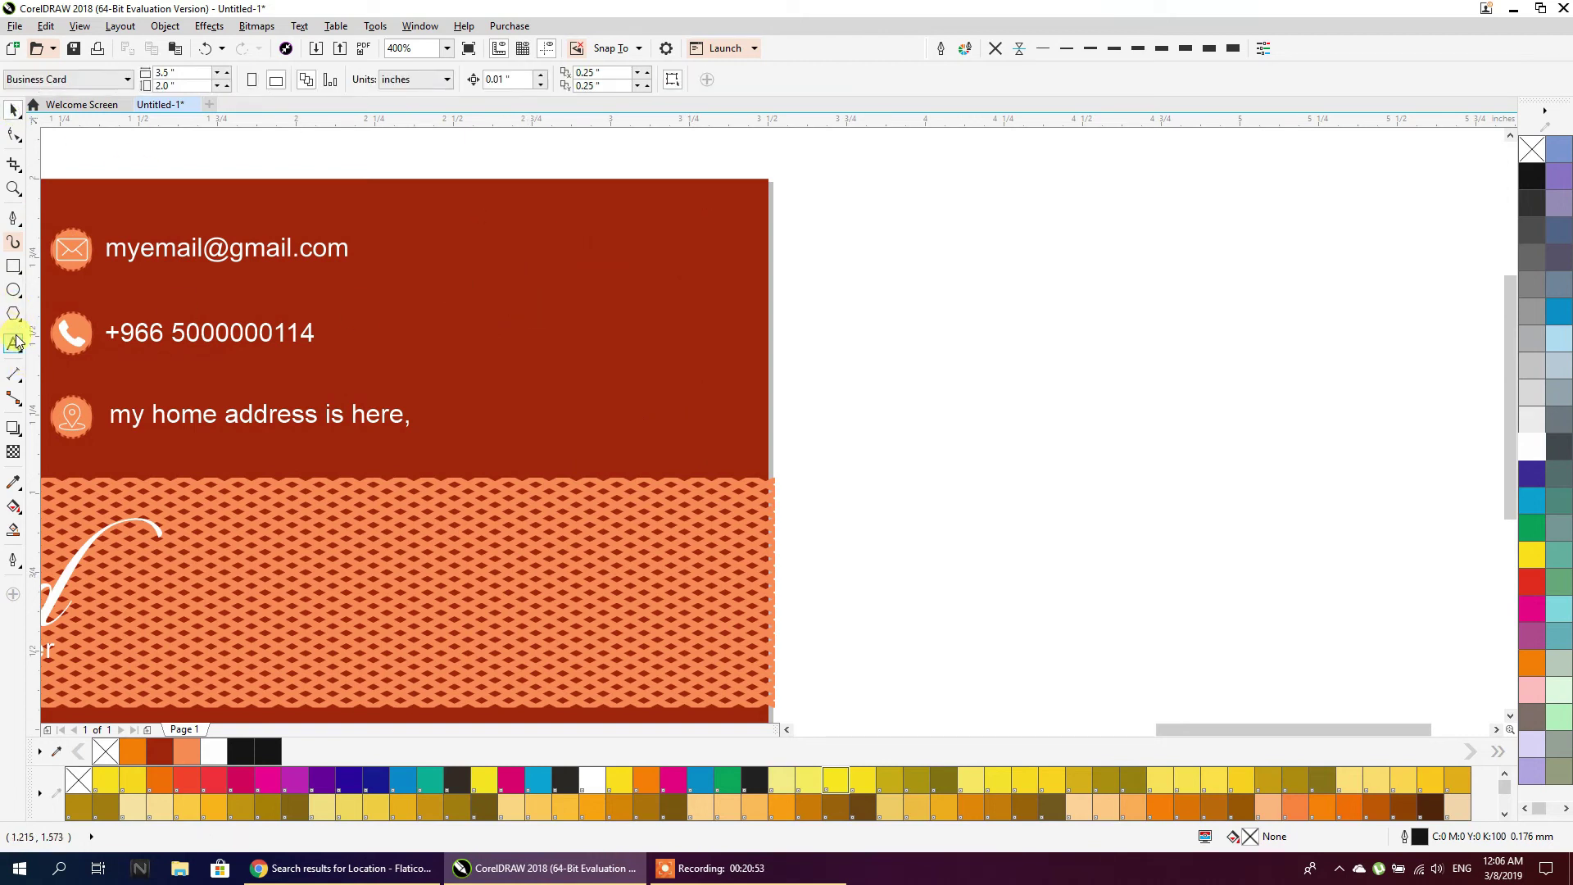
Add the text 'GH' beside the card
click(13, 342)
click(868, 377)
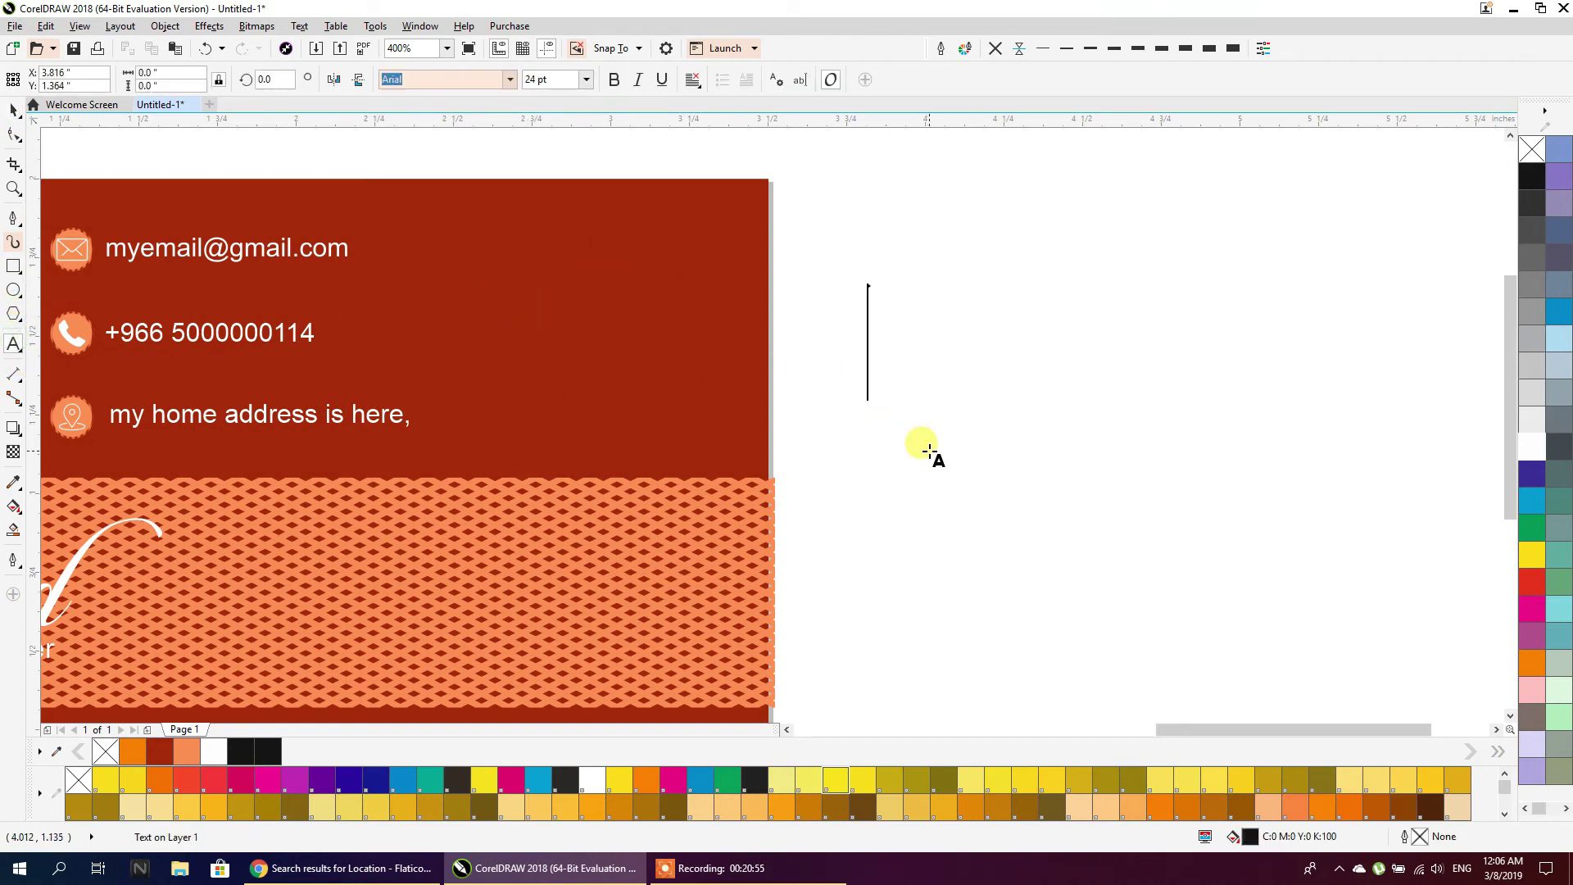
text(GH)
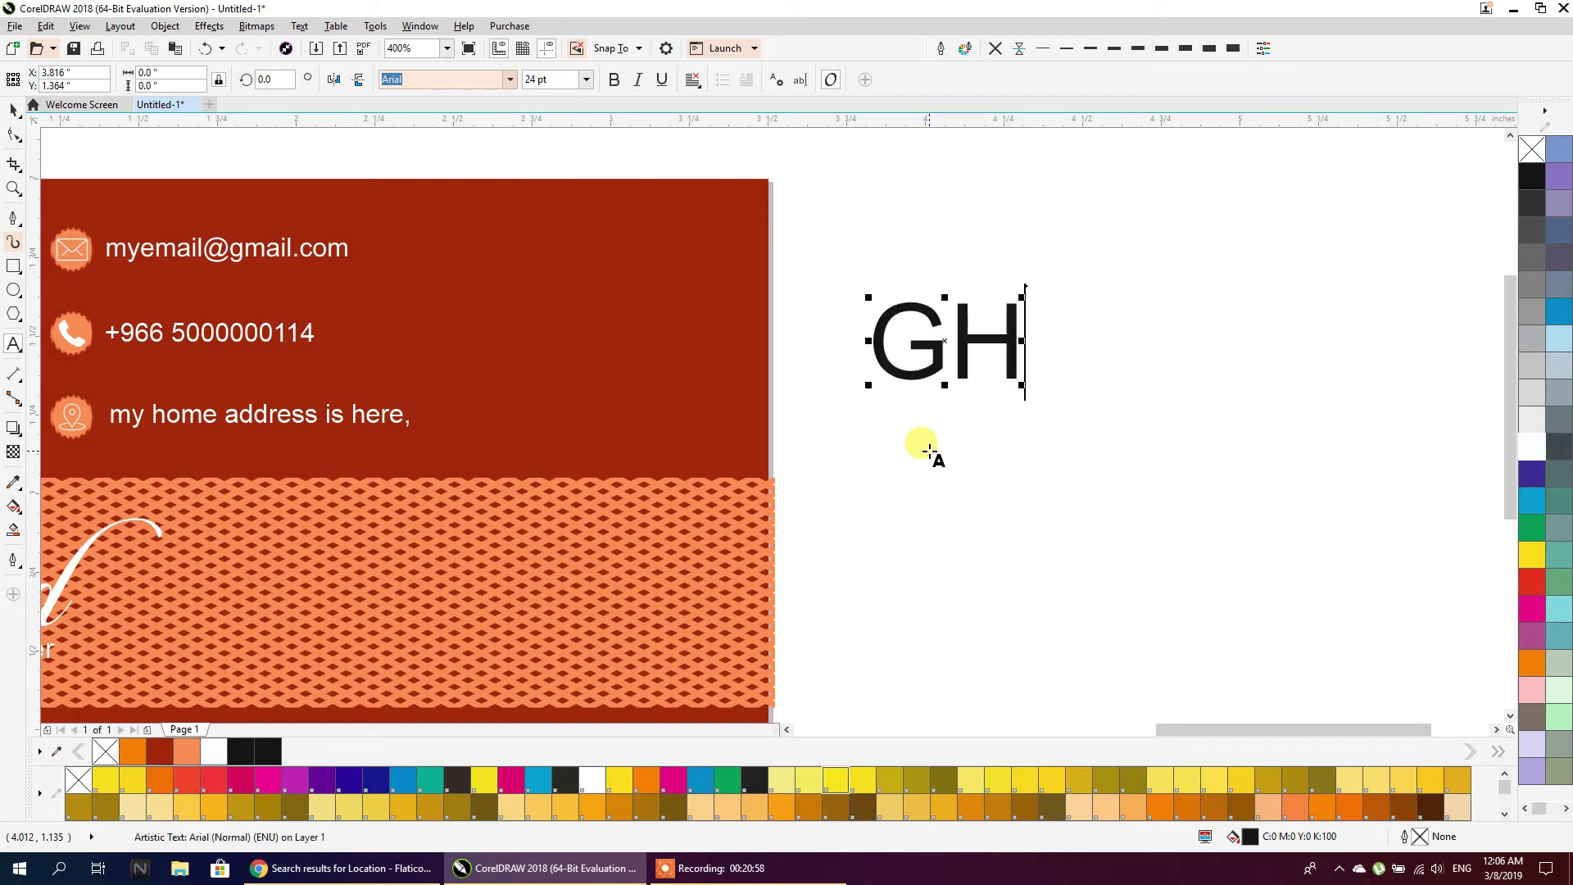
click(14, 110)
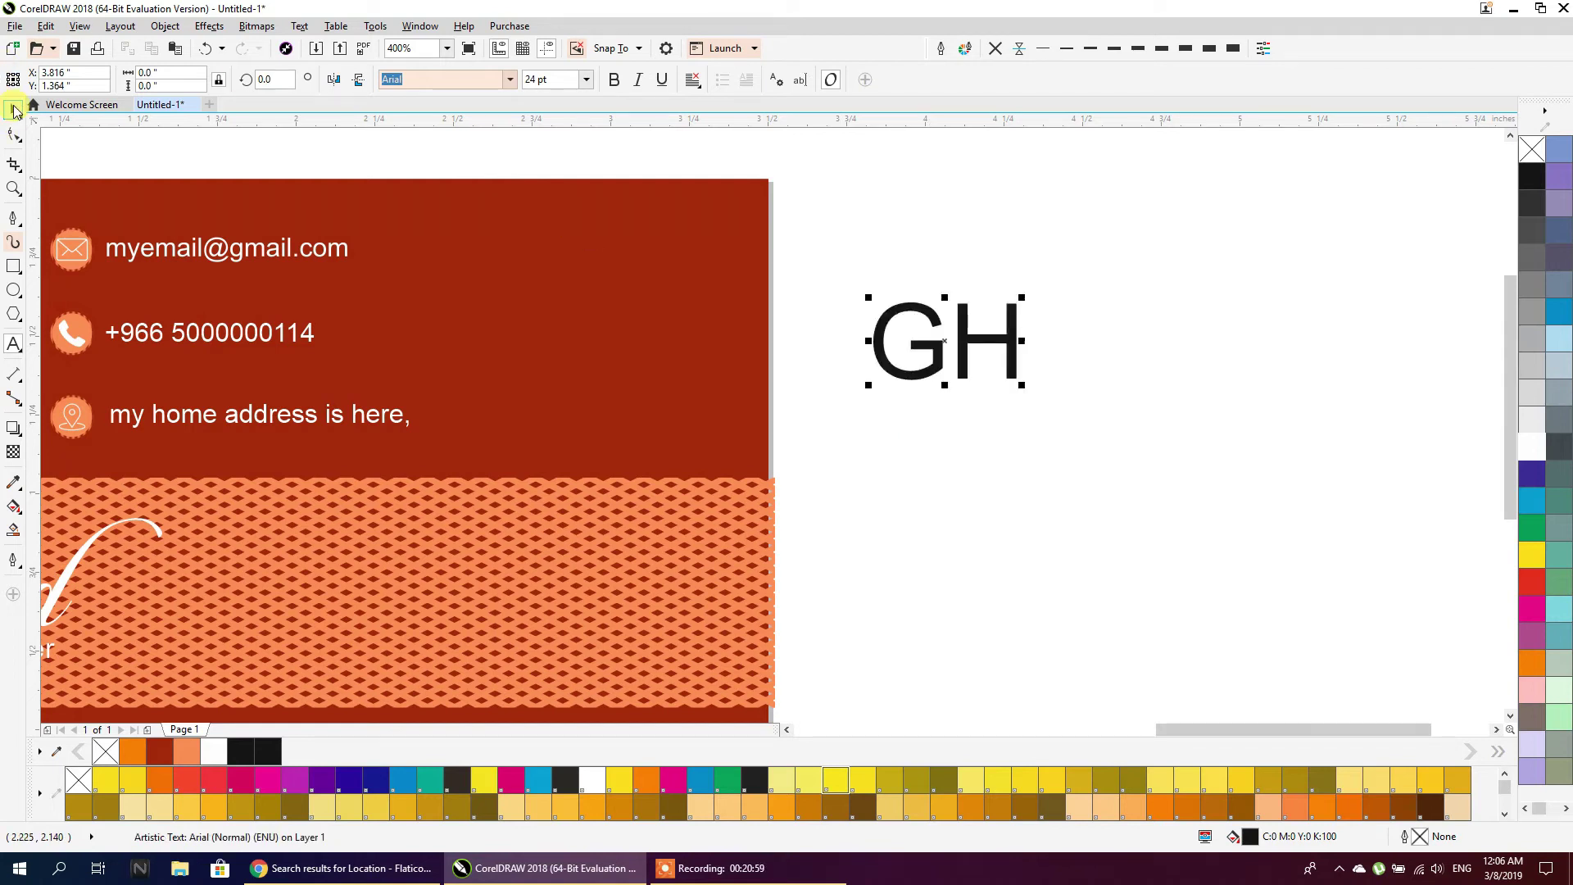
Set GH in the BoomBox 2 font and break it into separate letters
click(511, 82)
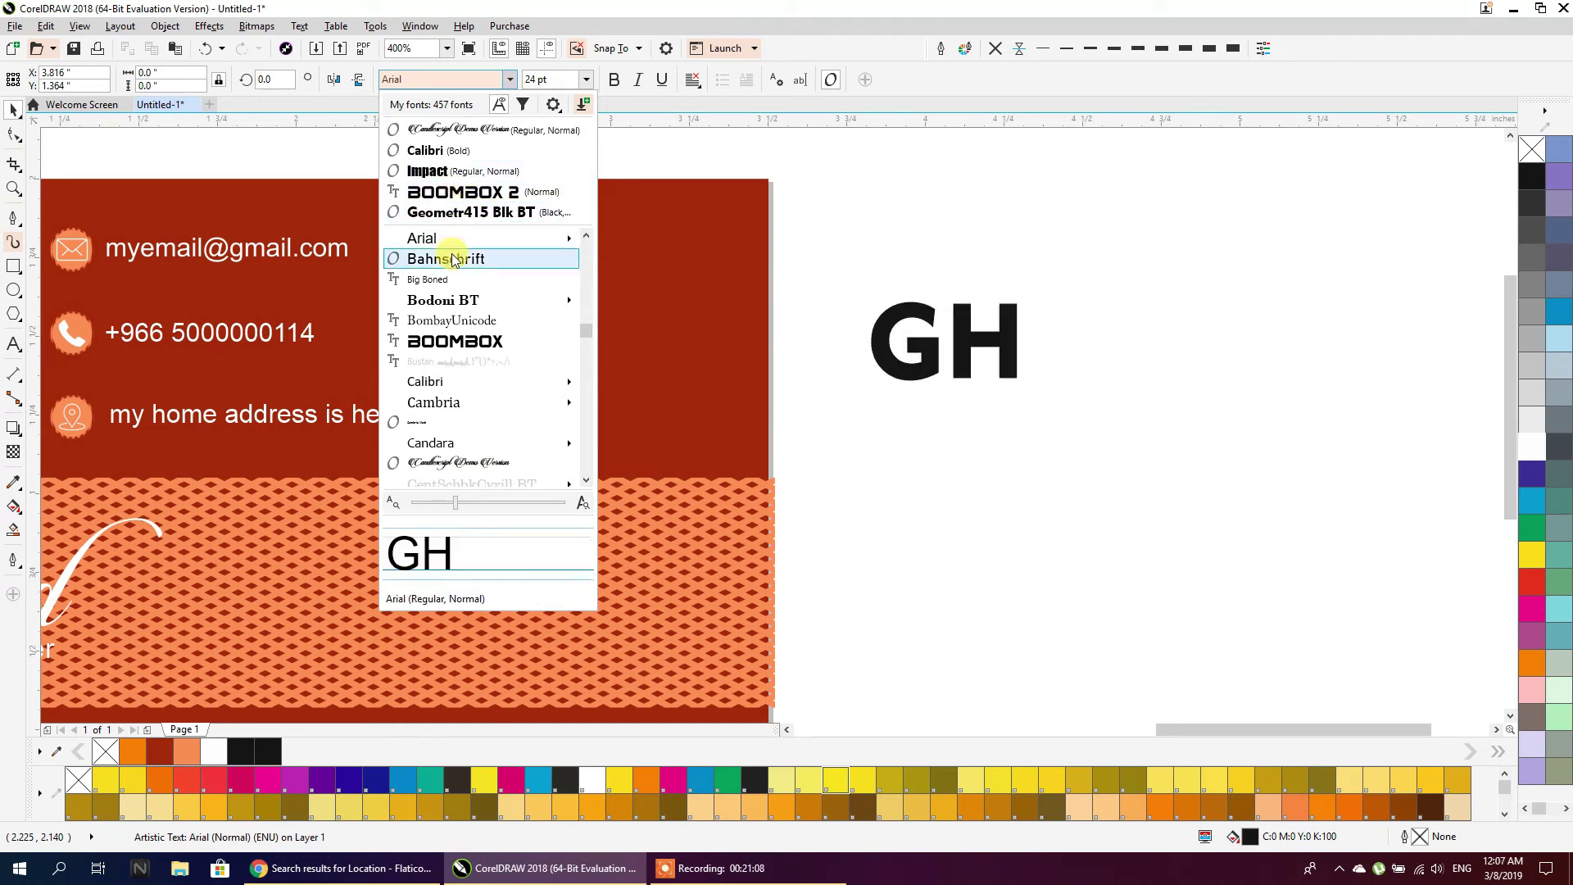
mouse_move(435, 392)
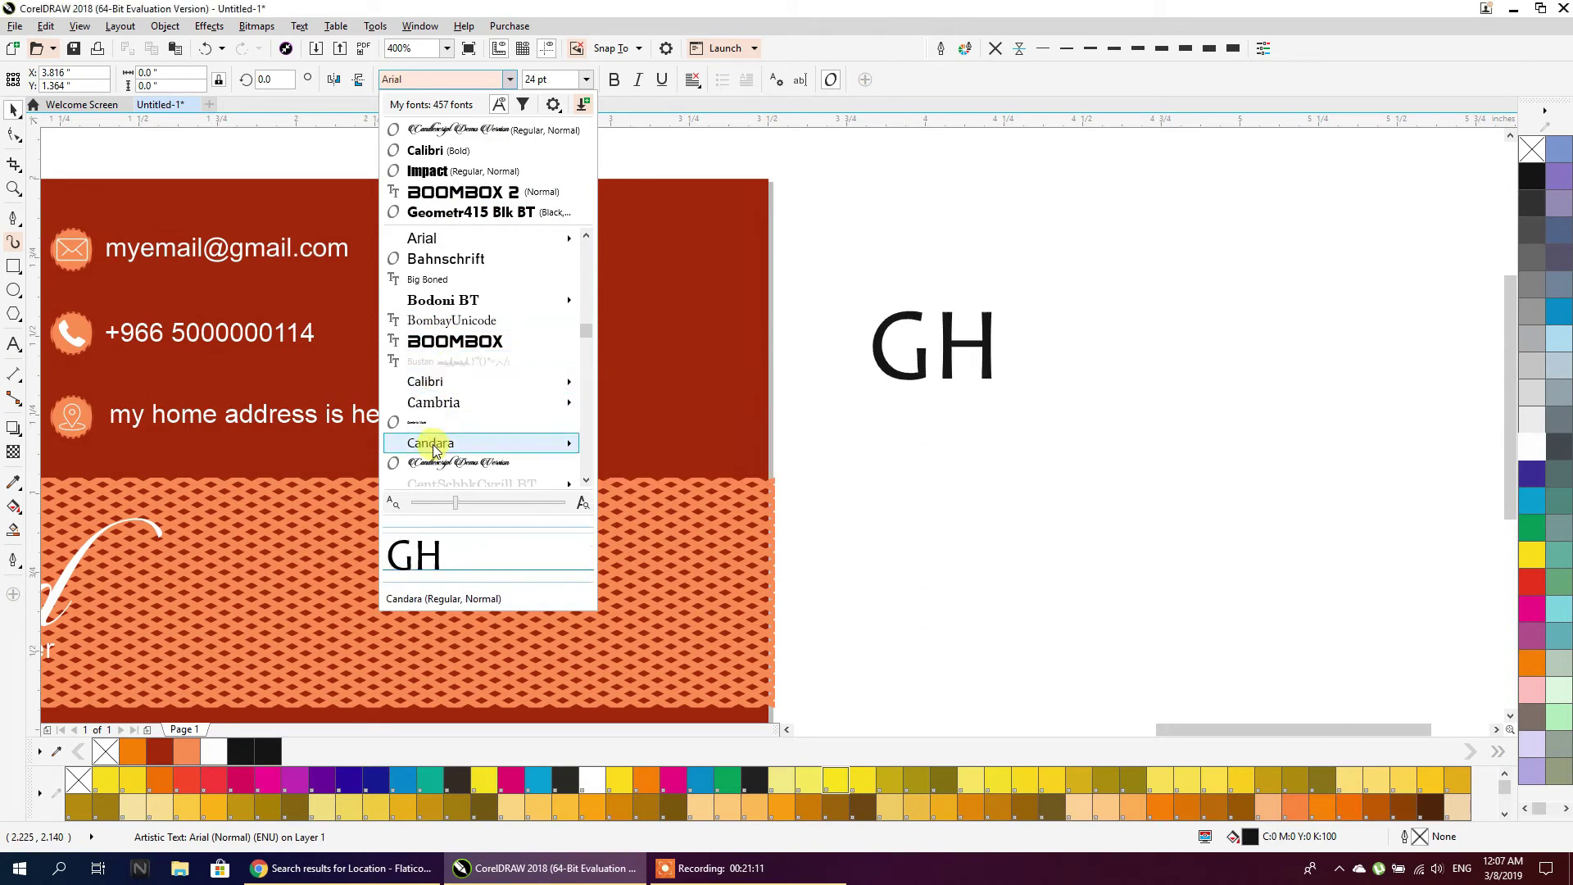
click(435, 211)
click(1008, 453)
click(987, 344)
scroll(1050, 309, up, 1)
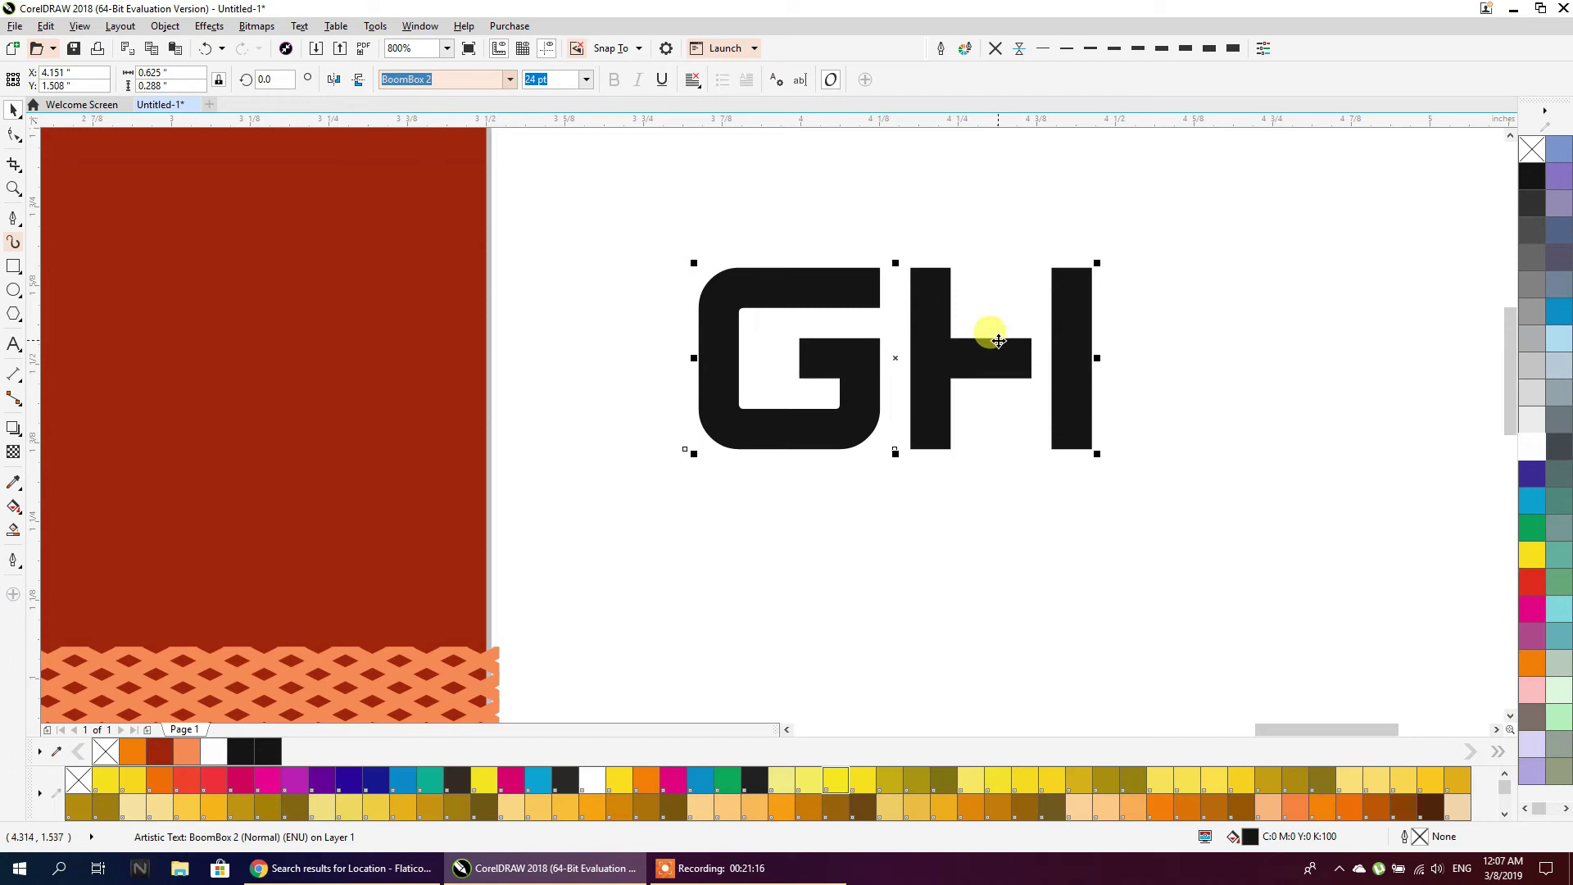
key(ctrl+k)
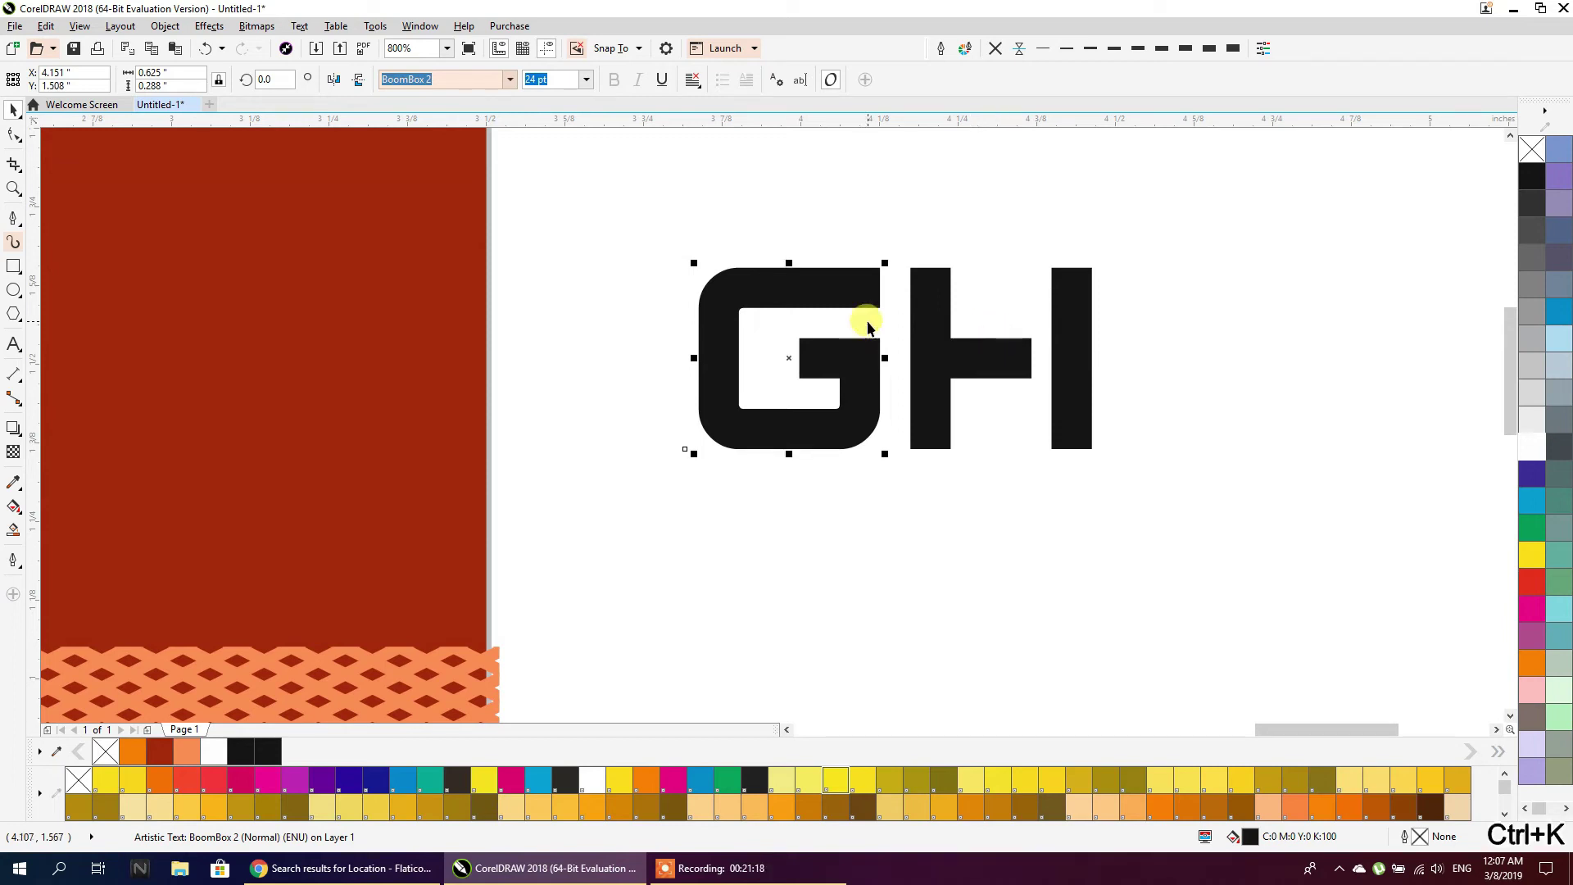
Convert the letters to curves and stretch the G's top bar across to the H
click(862, 322)
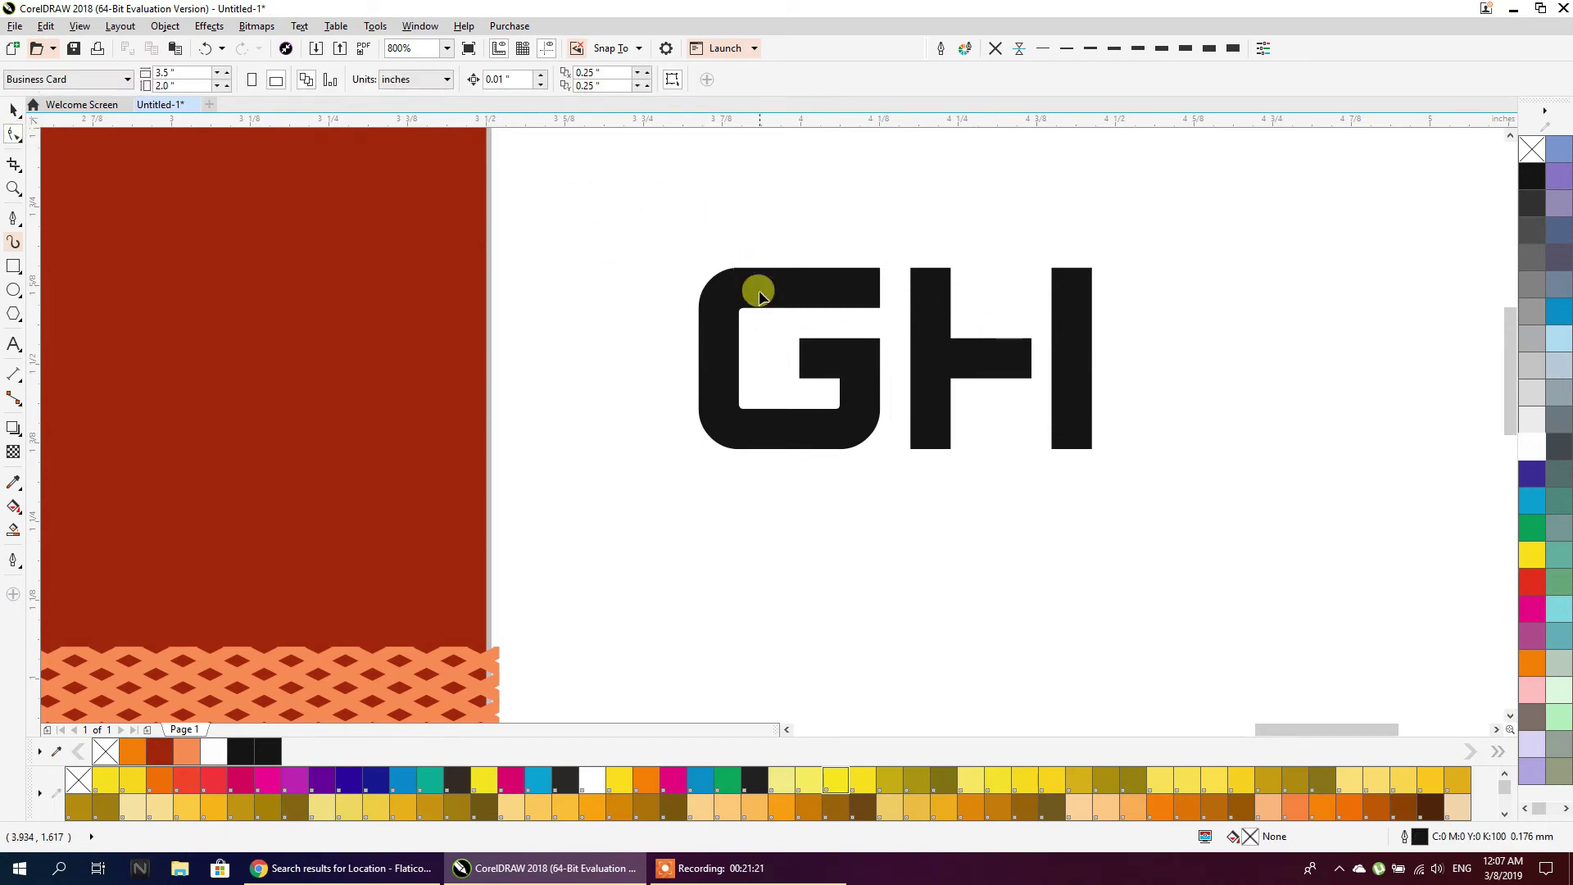
click(13, 109)
drag(584, 203, 1163, 505)
key(ctrl+q)
click(1128, 508)
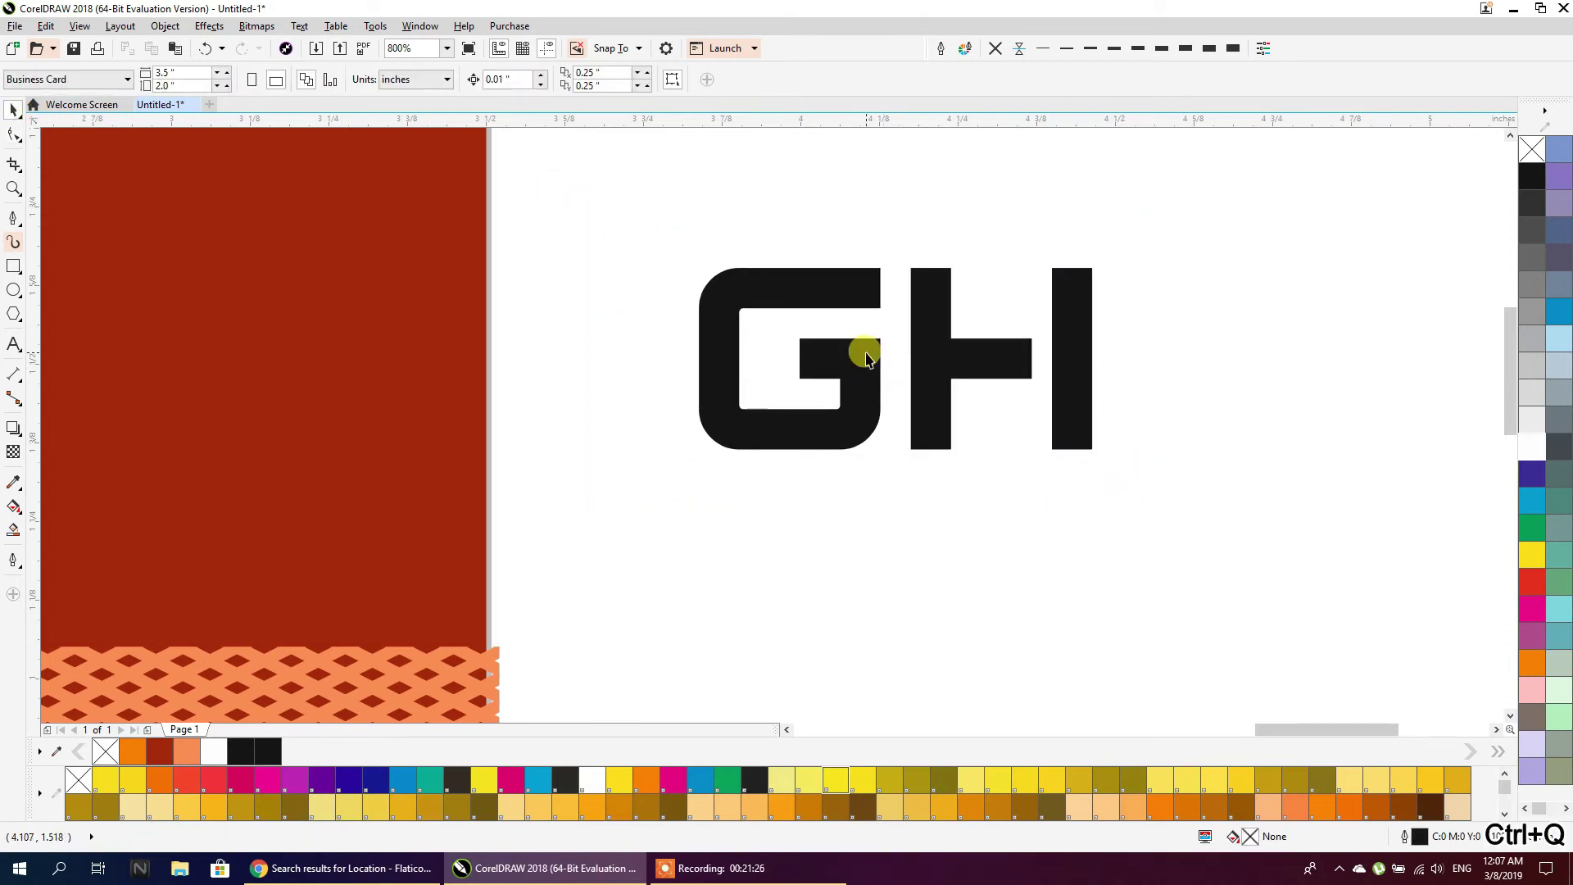
click(867, 359)
click(13, 135)
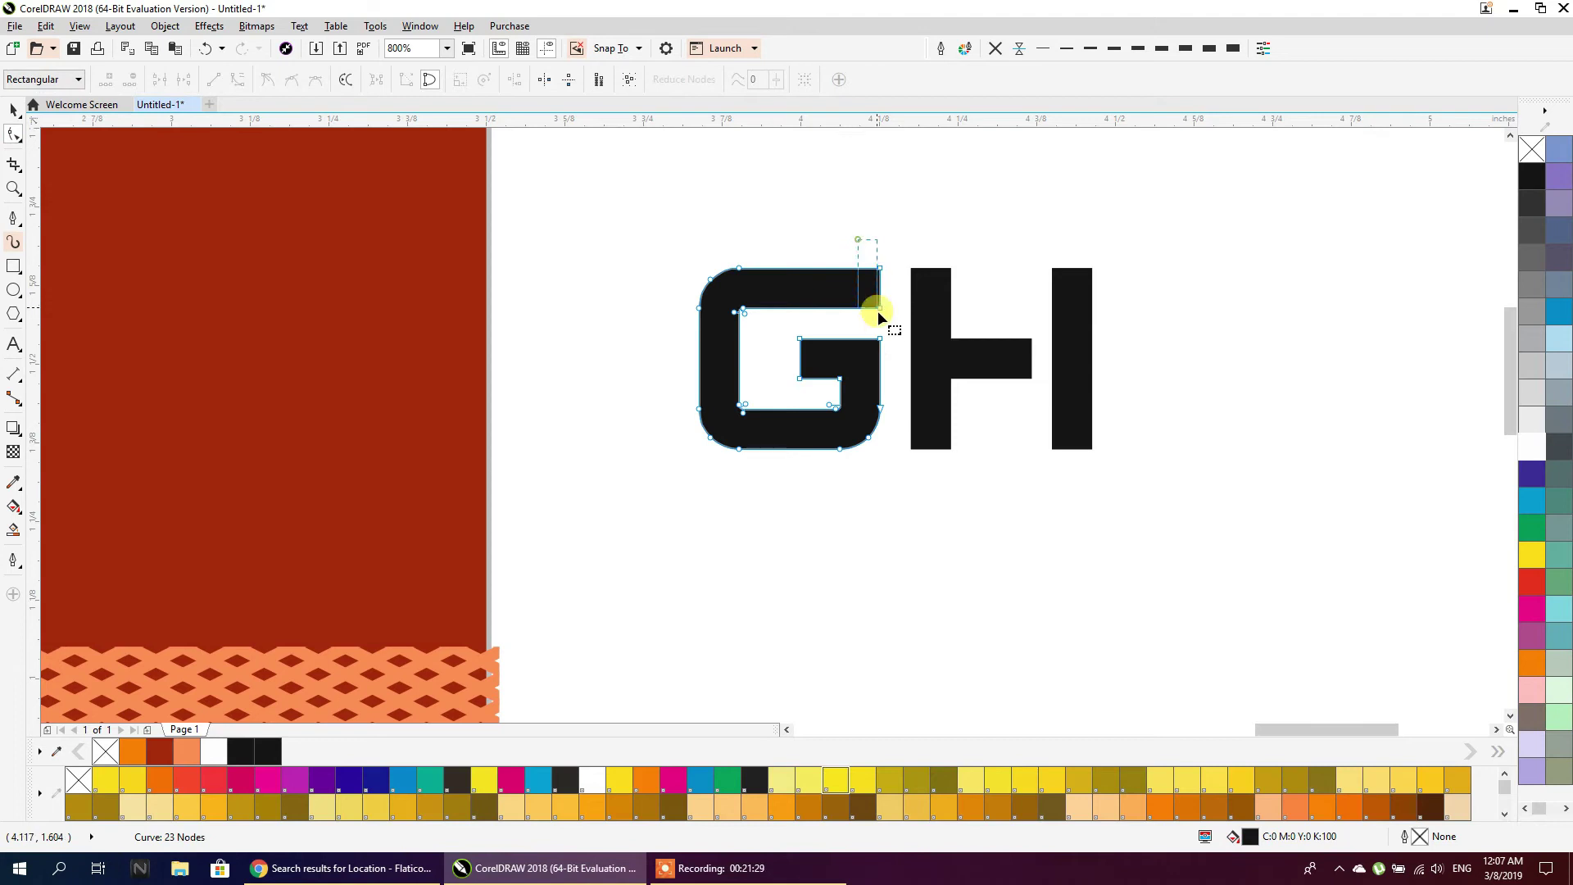
drag(881, 315, 929, 309)
Merge the G and H into one shape and move it down and left
click(14, 109)
click(626, 239)
drag(625, 210, 1139, 497)
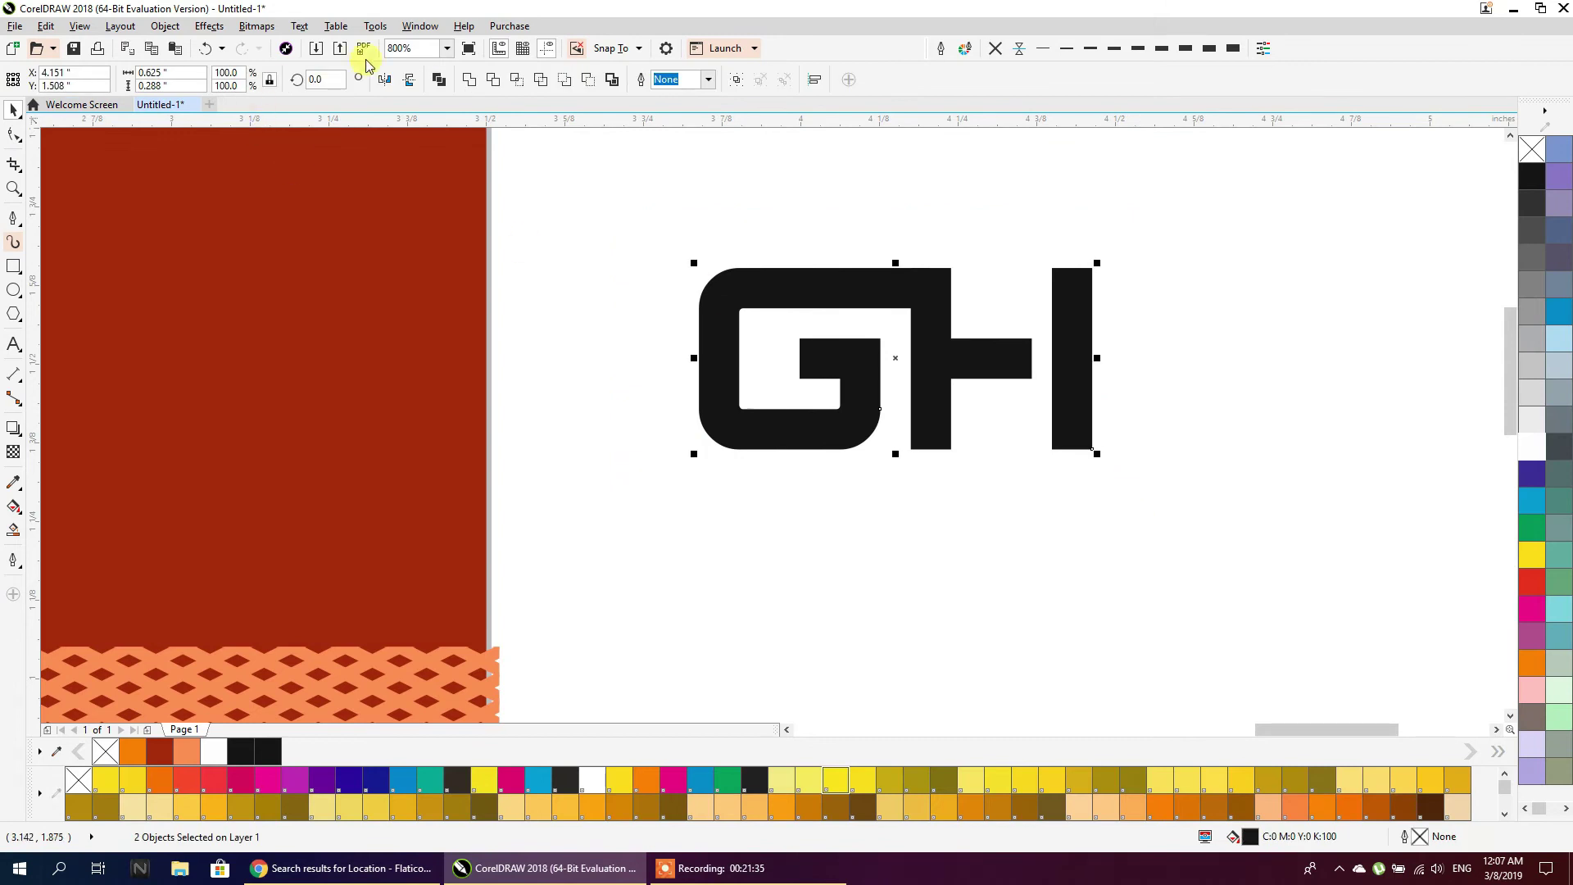
click(442, 80)
drag(734, 278, 693, 392)
scroll(646, 274, down, 1)
scroll(667, 407, up, 1)
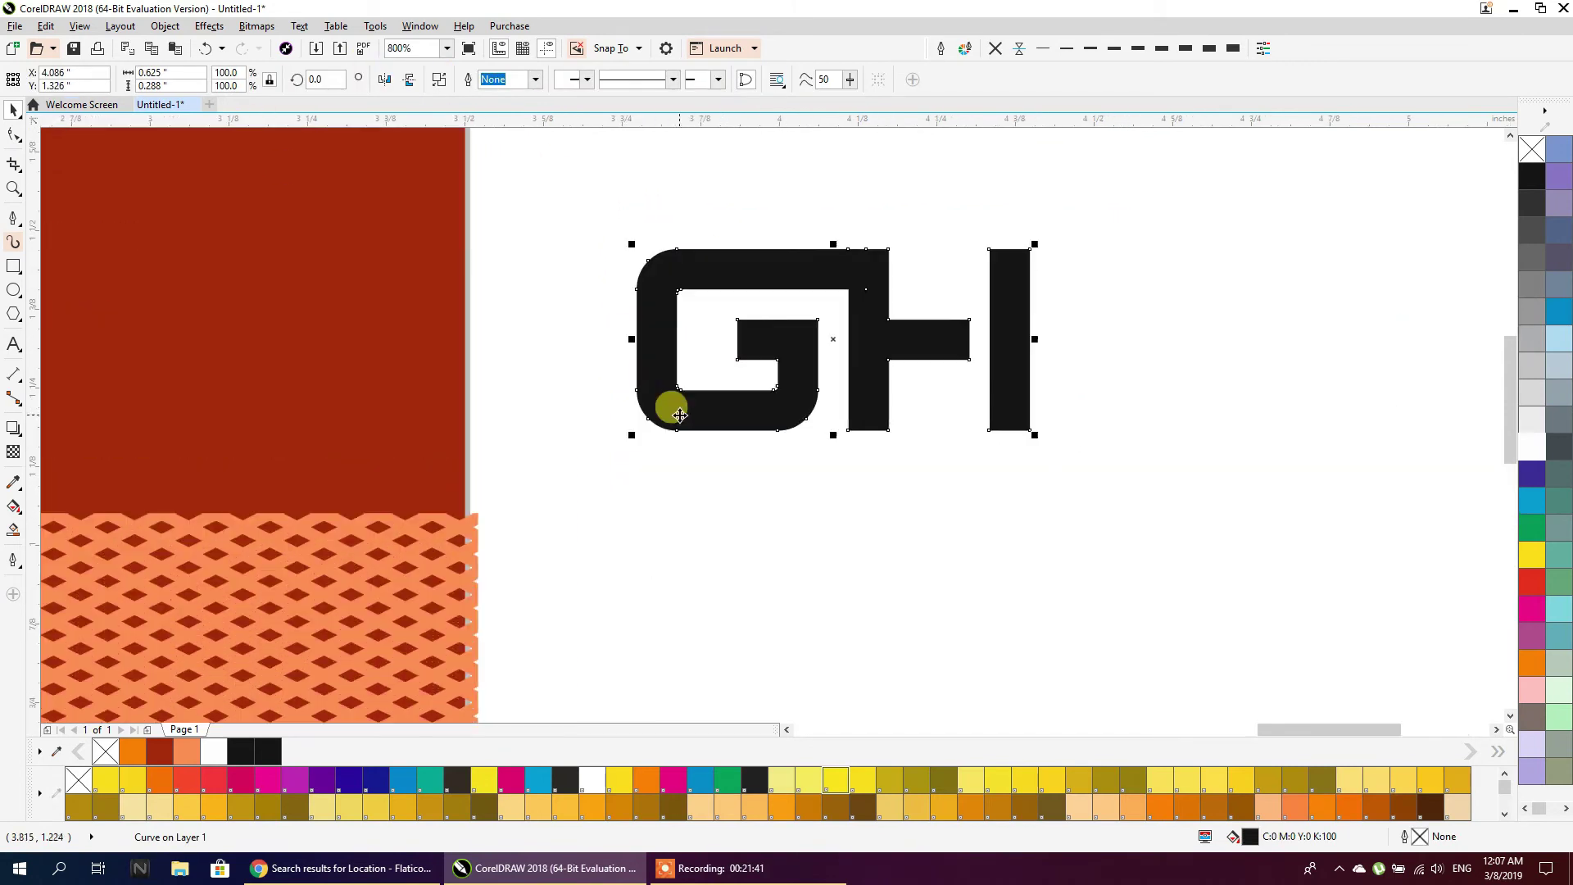
click(727, 488)
Type the word 'traders' as new text on the canvas
click(13, 343)
click(665, 481)
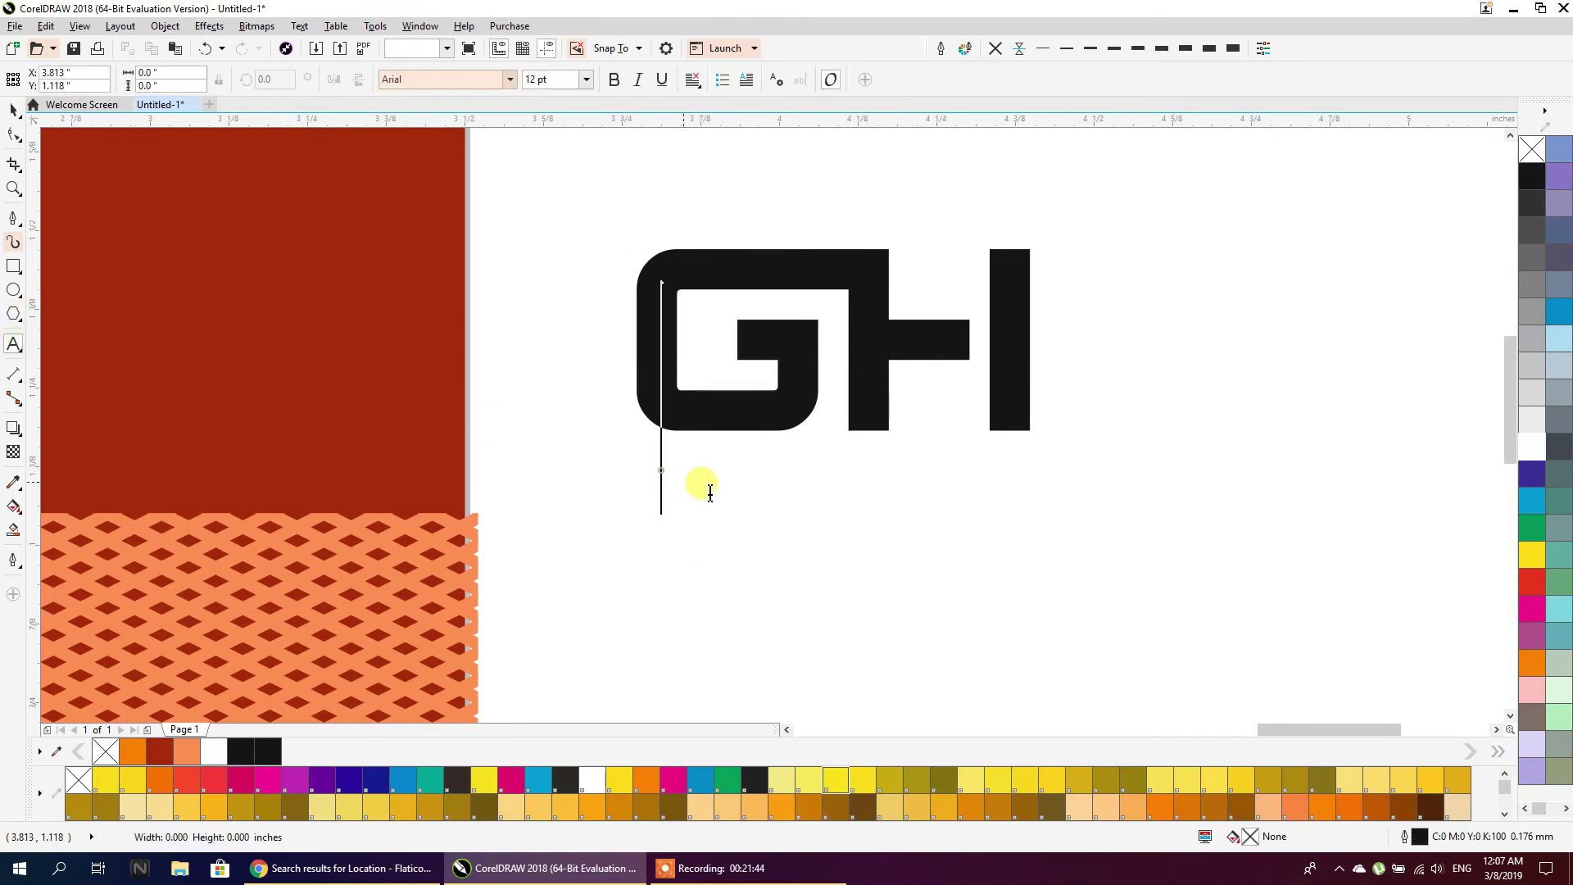
click(707, 525)
text(t)
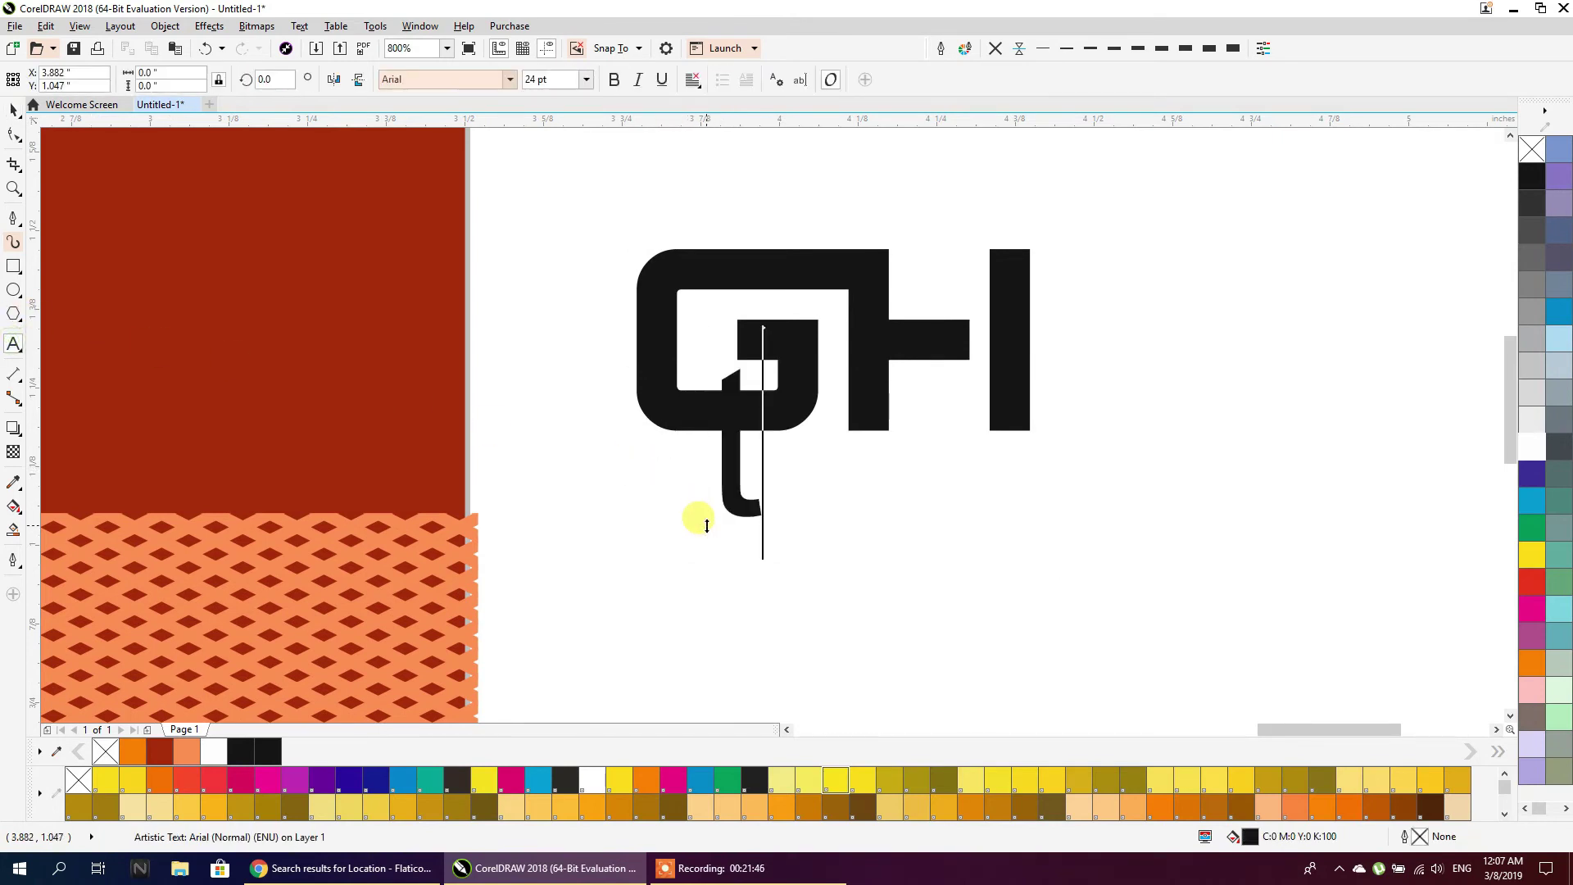
text(raderds)
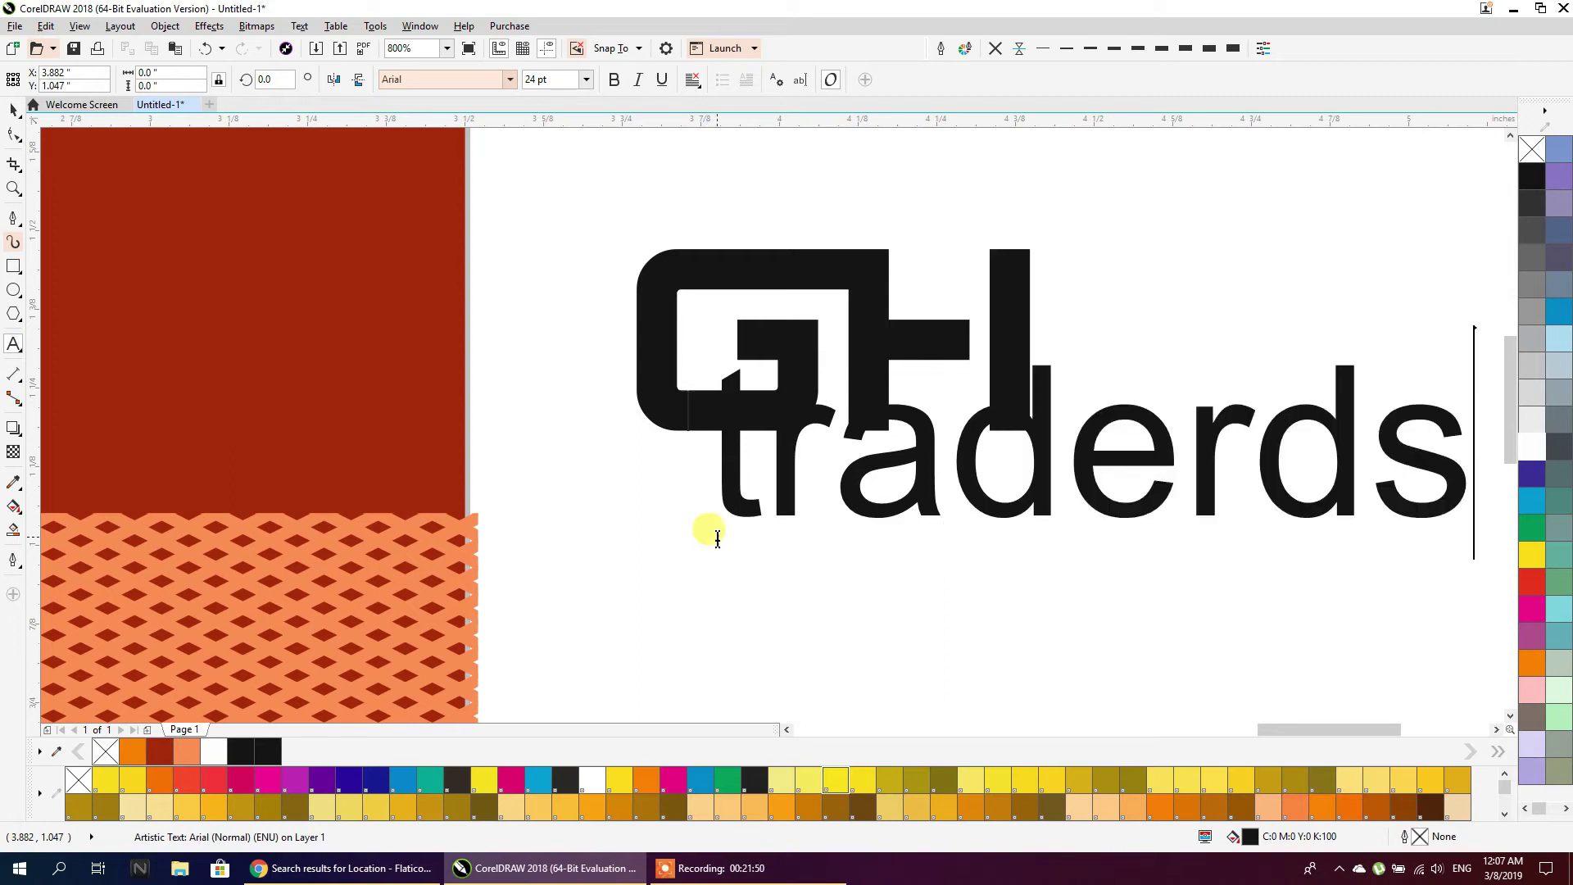
key(BackSpace)
key(BackSpace)
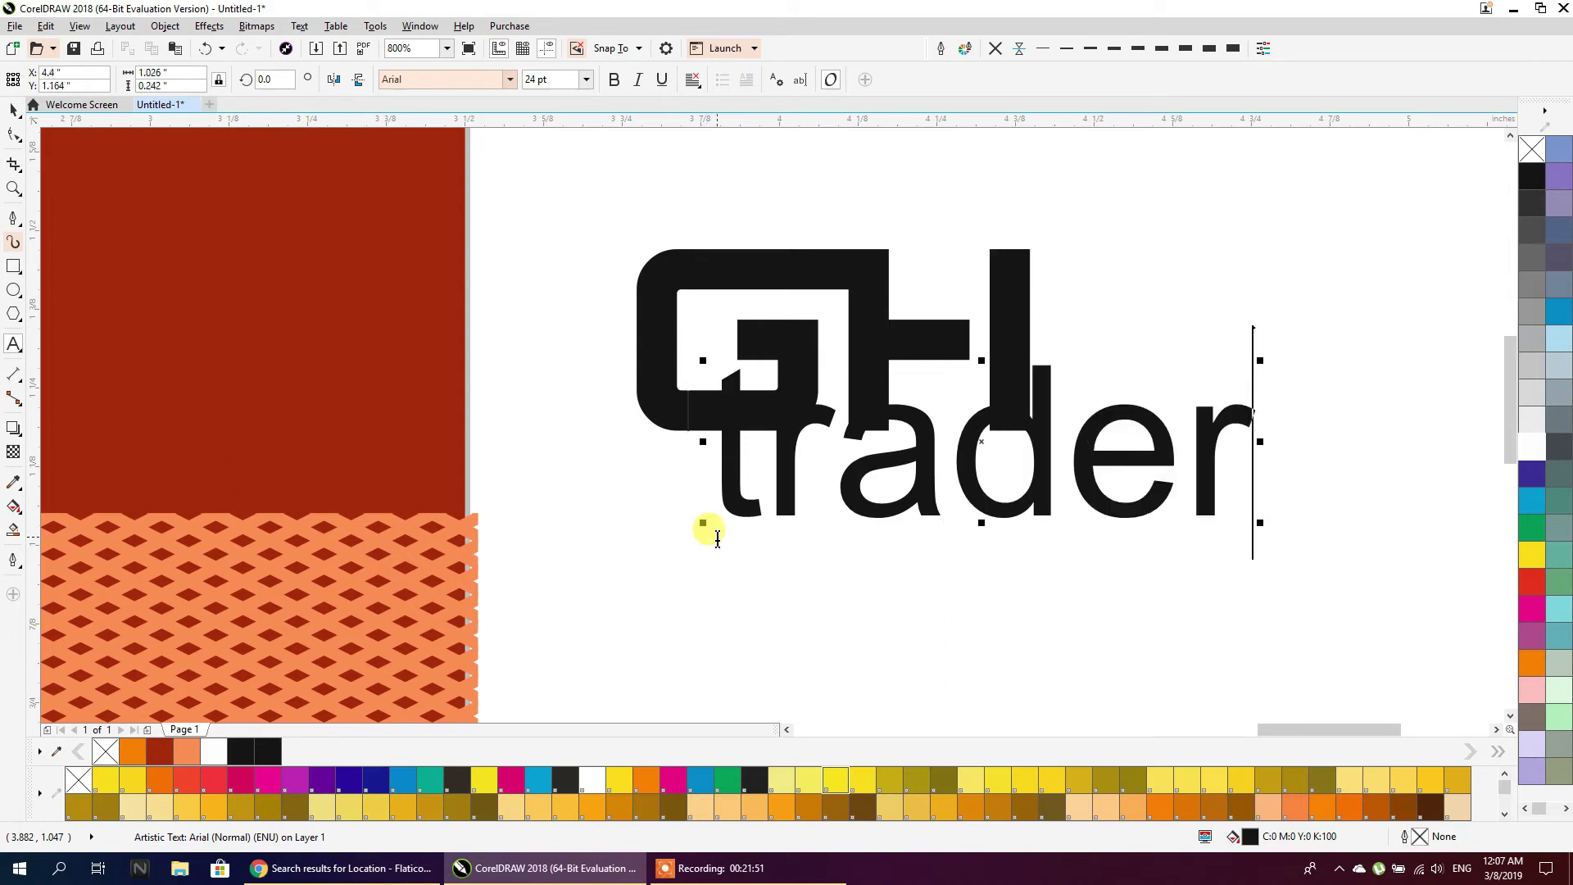
text(s)
click(950, 488)
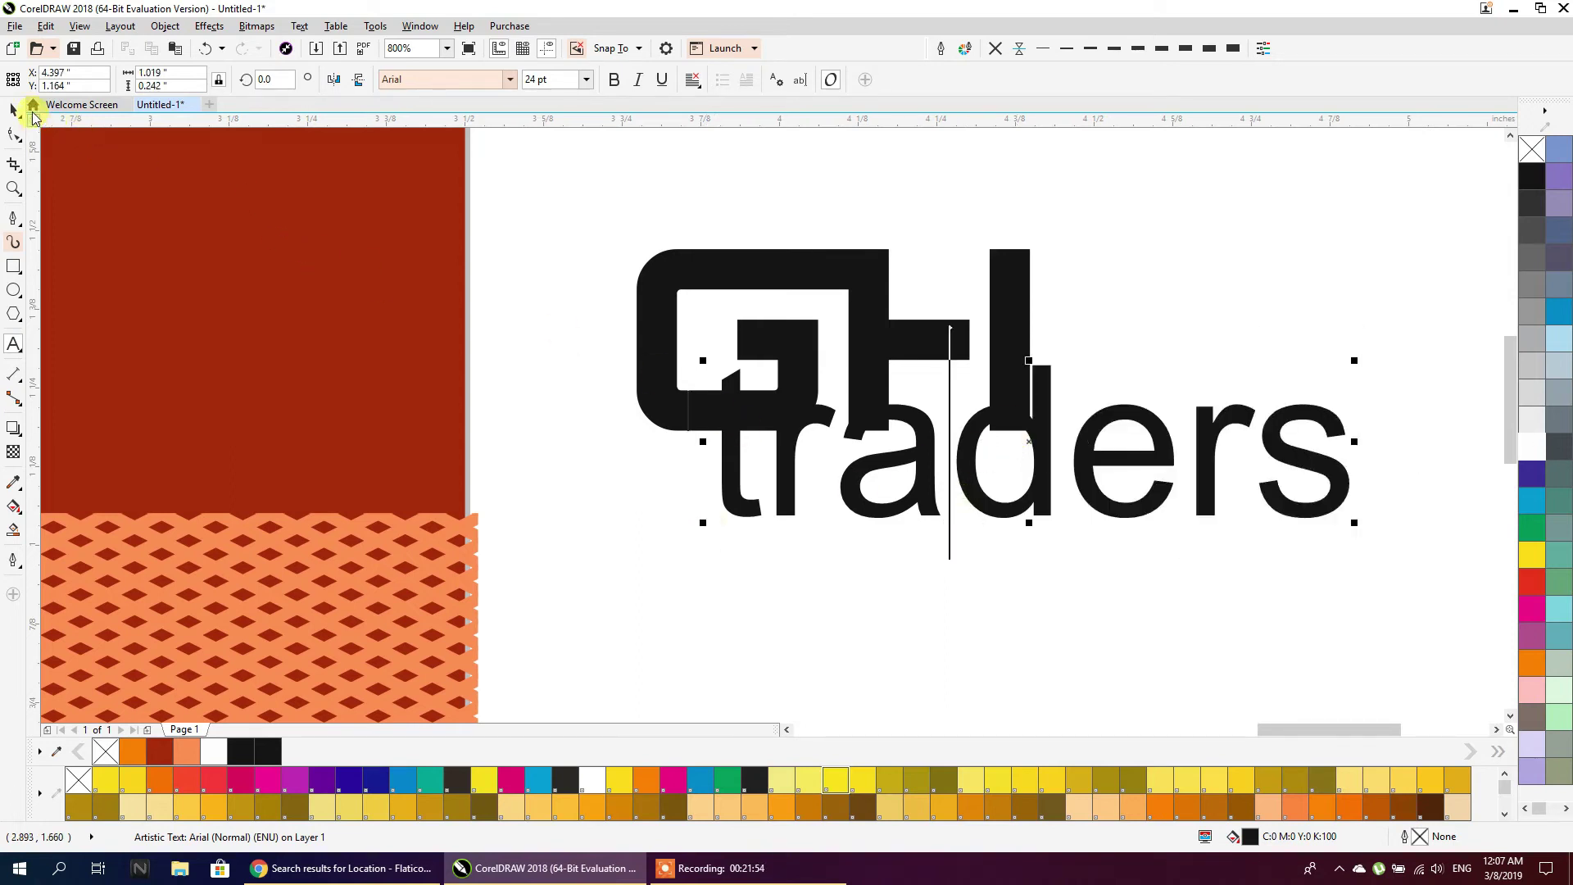
Set traders to Calibri Bold, shrink it and centre it under the GH mark
click(18, 113)
click(510, 82)
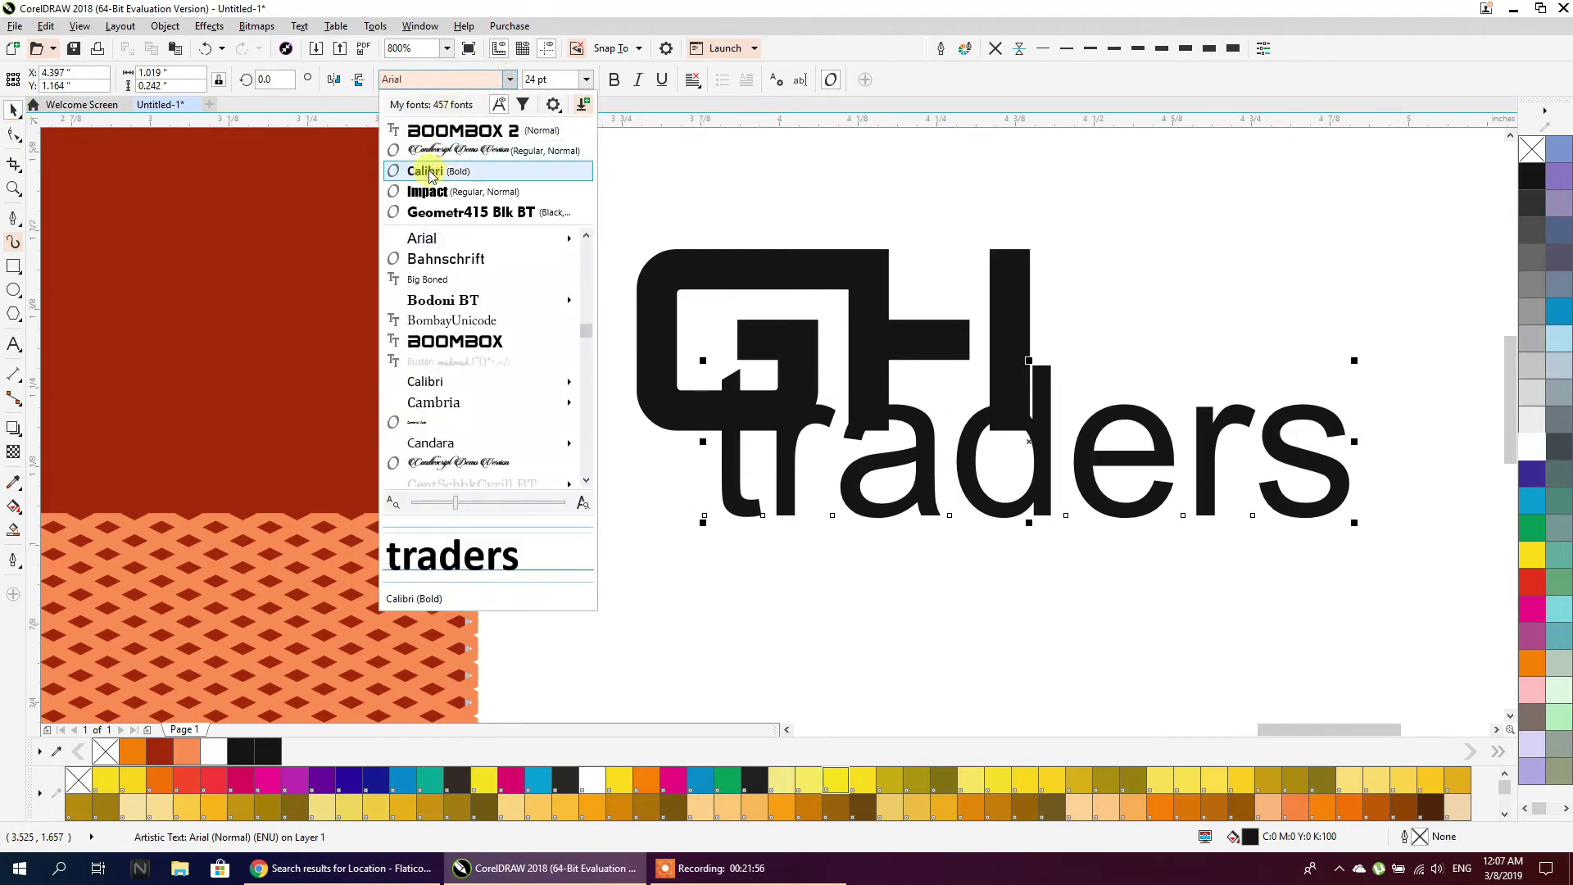
click(425, 167)
drag(957, 490, 931, 527)
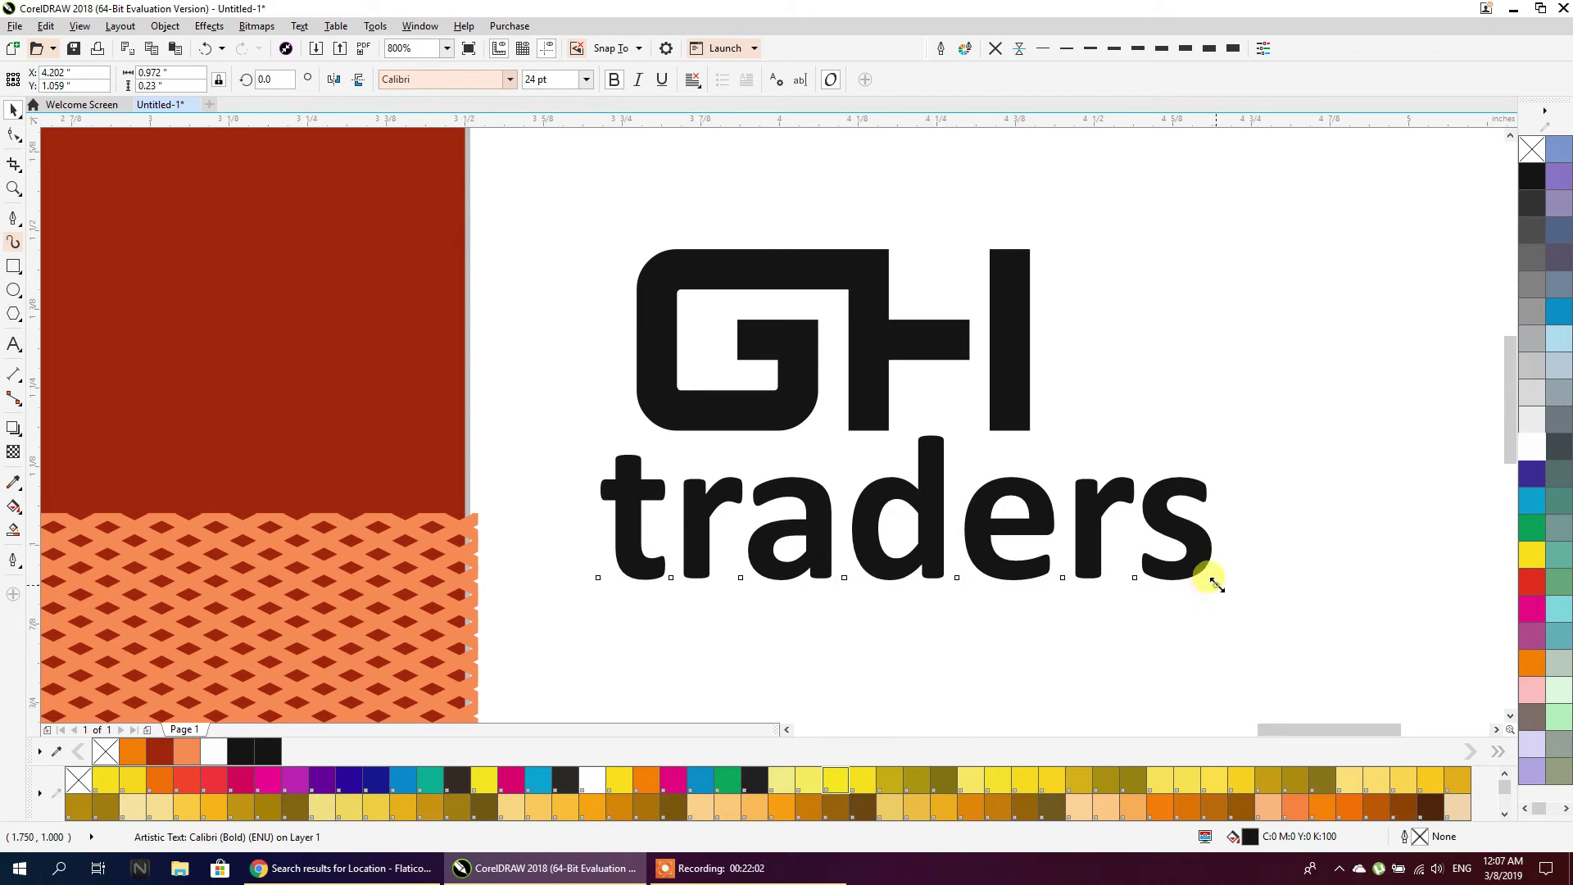
drag(1216, 585, 1074, 562)
shift+click(852, 398)
key(c)
click(1131, 396)
click(986, 531)
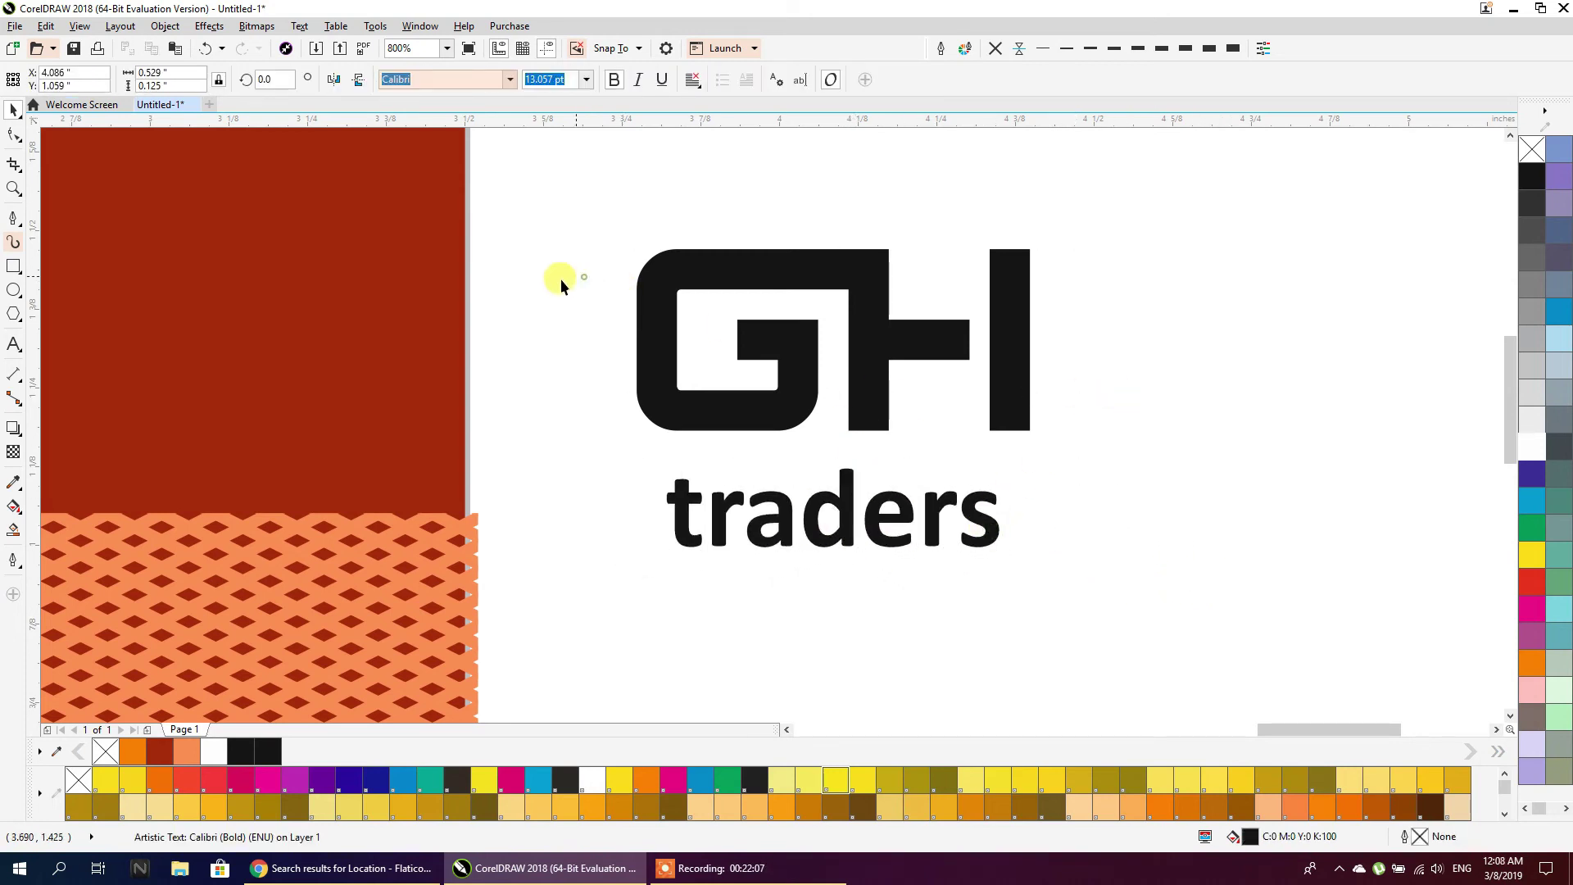
click(560, 280)
Add guidelines at the GH mark's left and right edges and stretch traders to them
drag(39, 251, 636, 329)
drag(38, 214, 1028, 288)
click(969, 518)
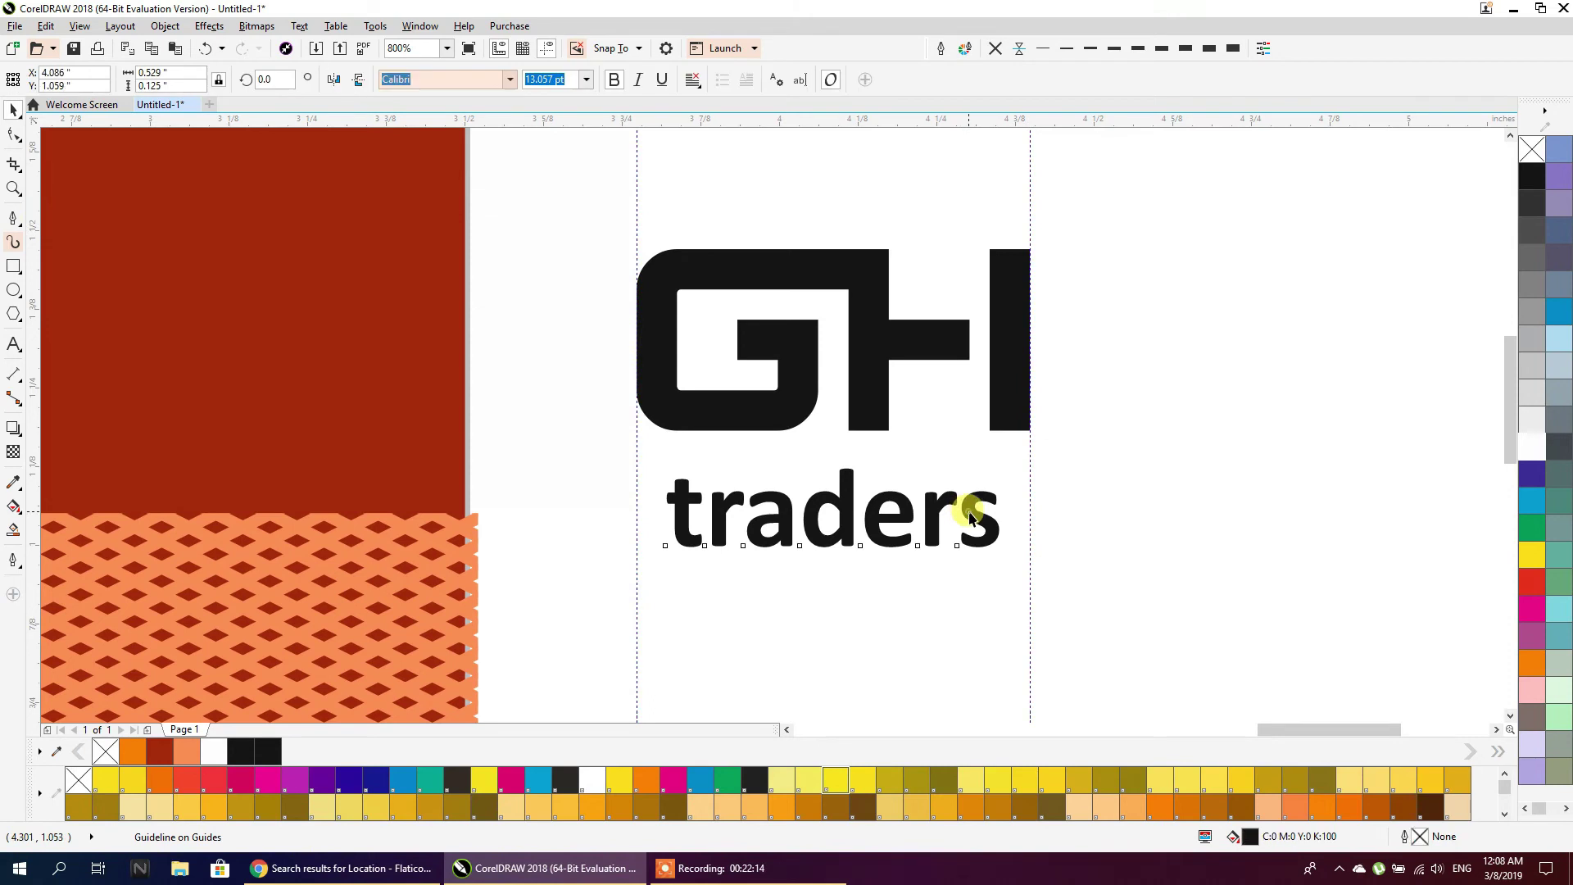
drag(1010, 557, 1030, 569)
Change traders to uppercase TRADERS and fit it between the guidelines
click(299, 25)
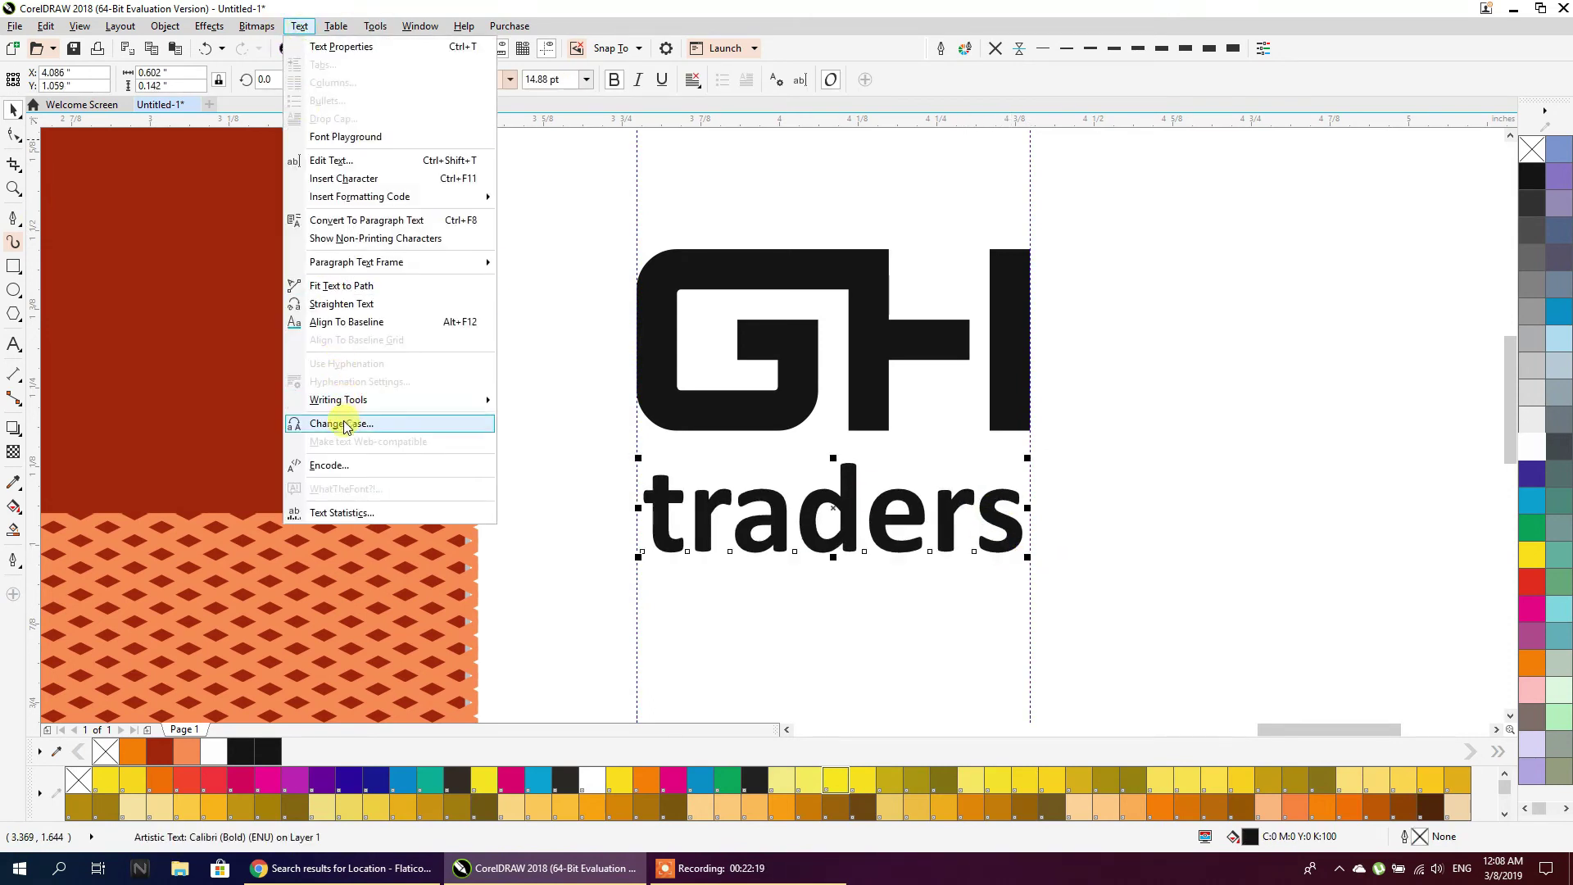
click(340, 421)
click(715, 480)
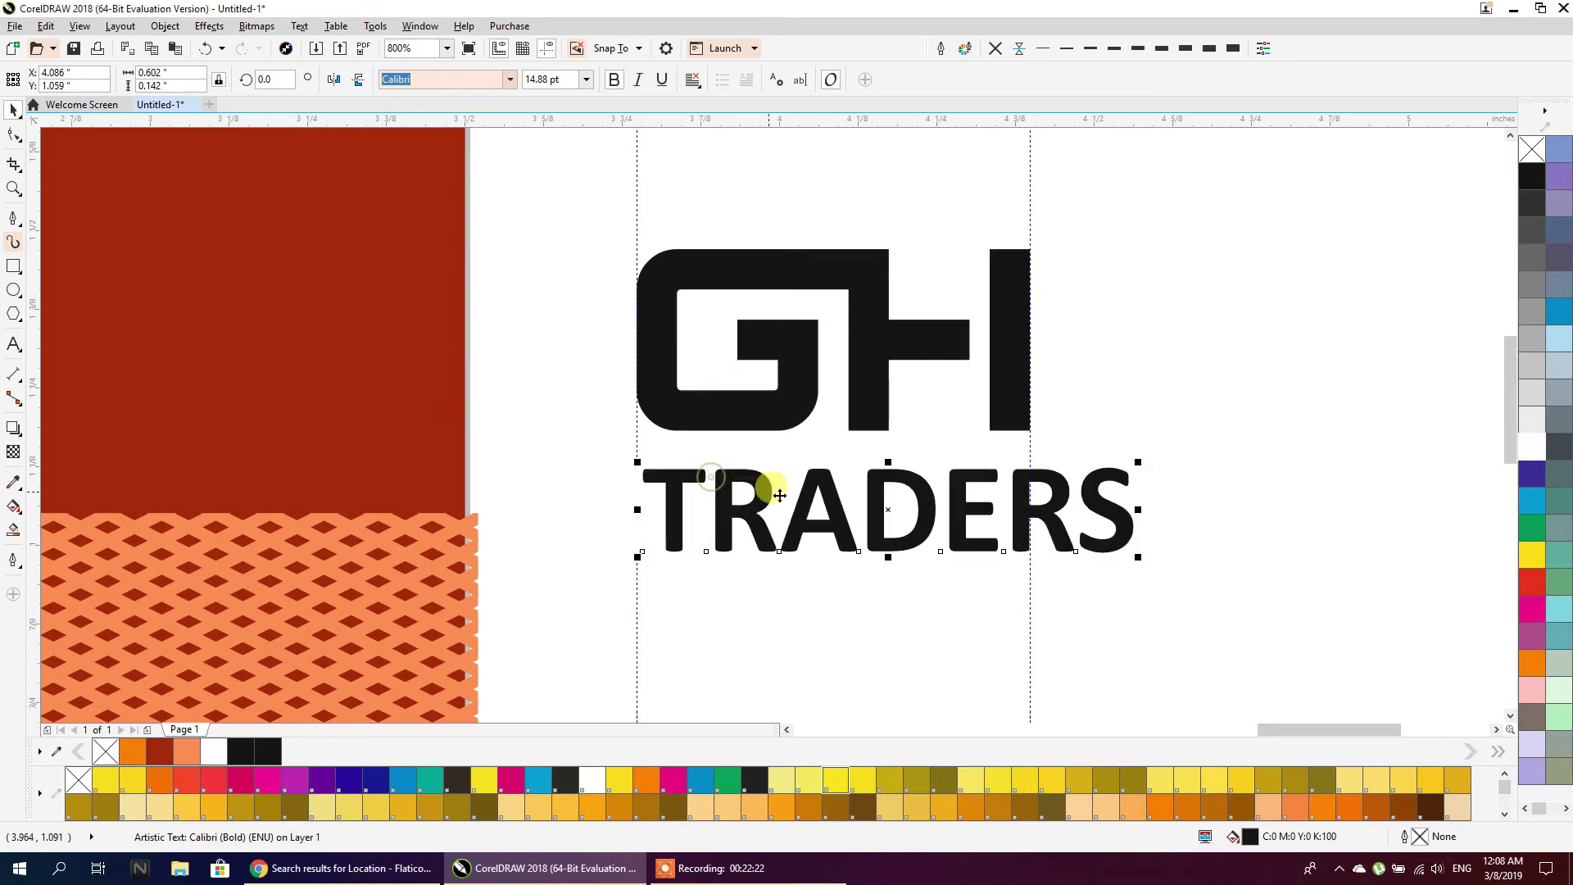
drag(1139, 559, 1034, 565)
click(1065, 575)
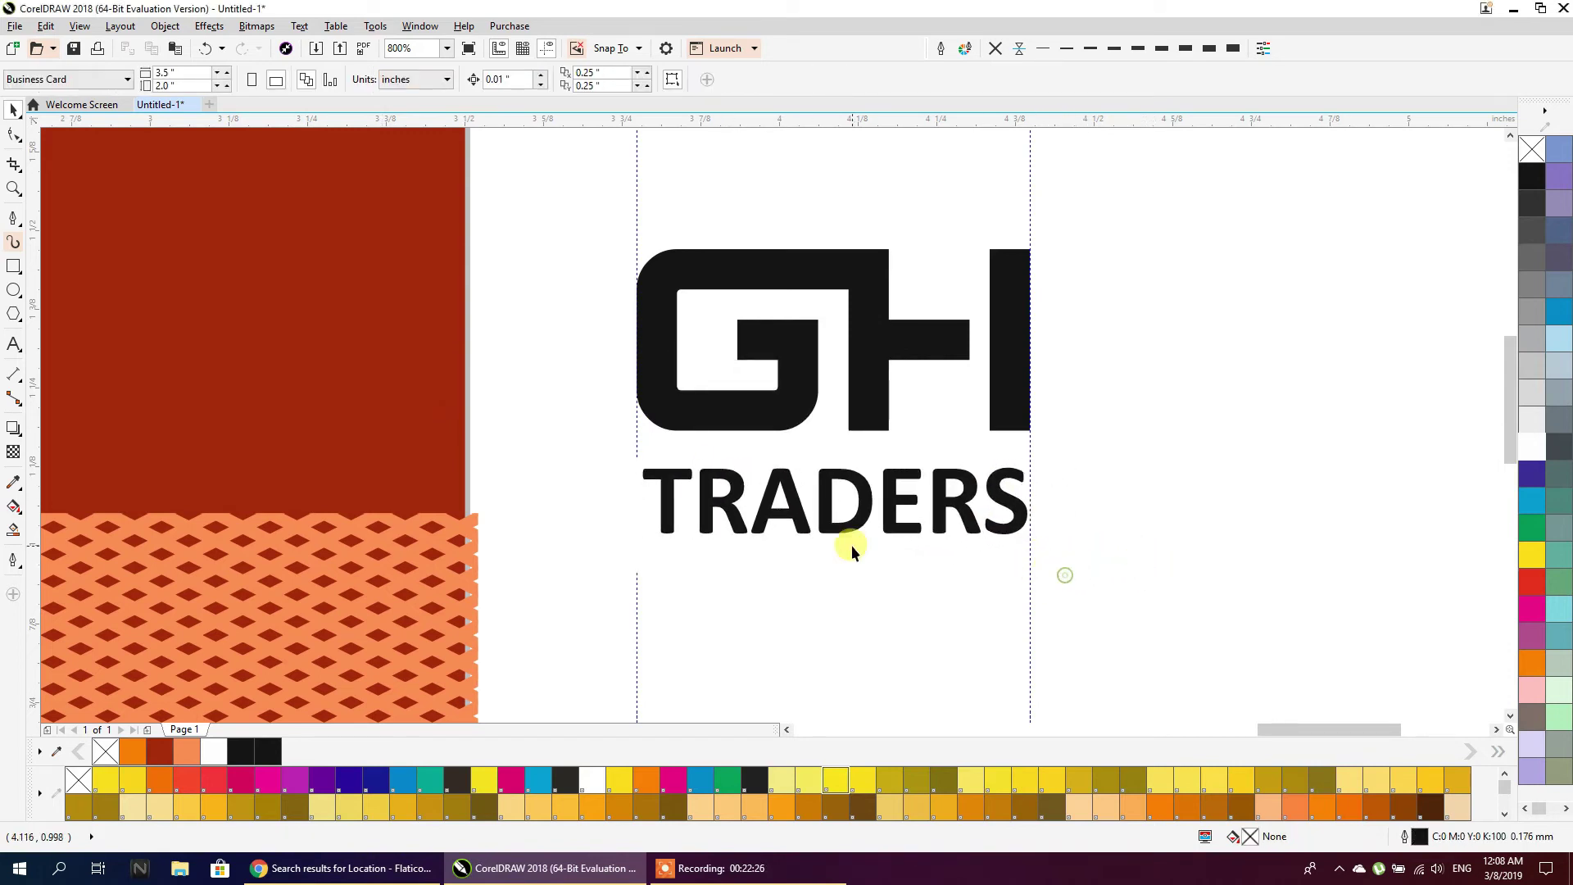
Fill the GH mark yellow and make the TRADERS text white
click(823, 509)
shift+click(788, 395)
click(1001, 365)
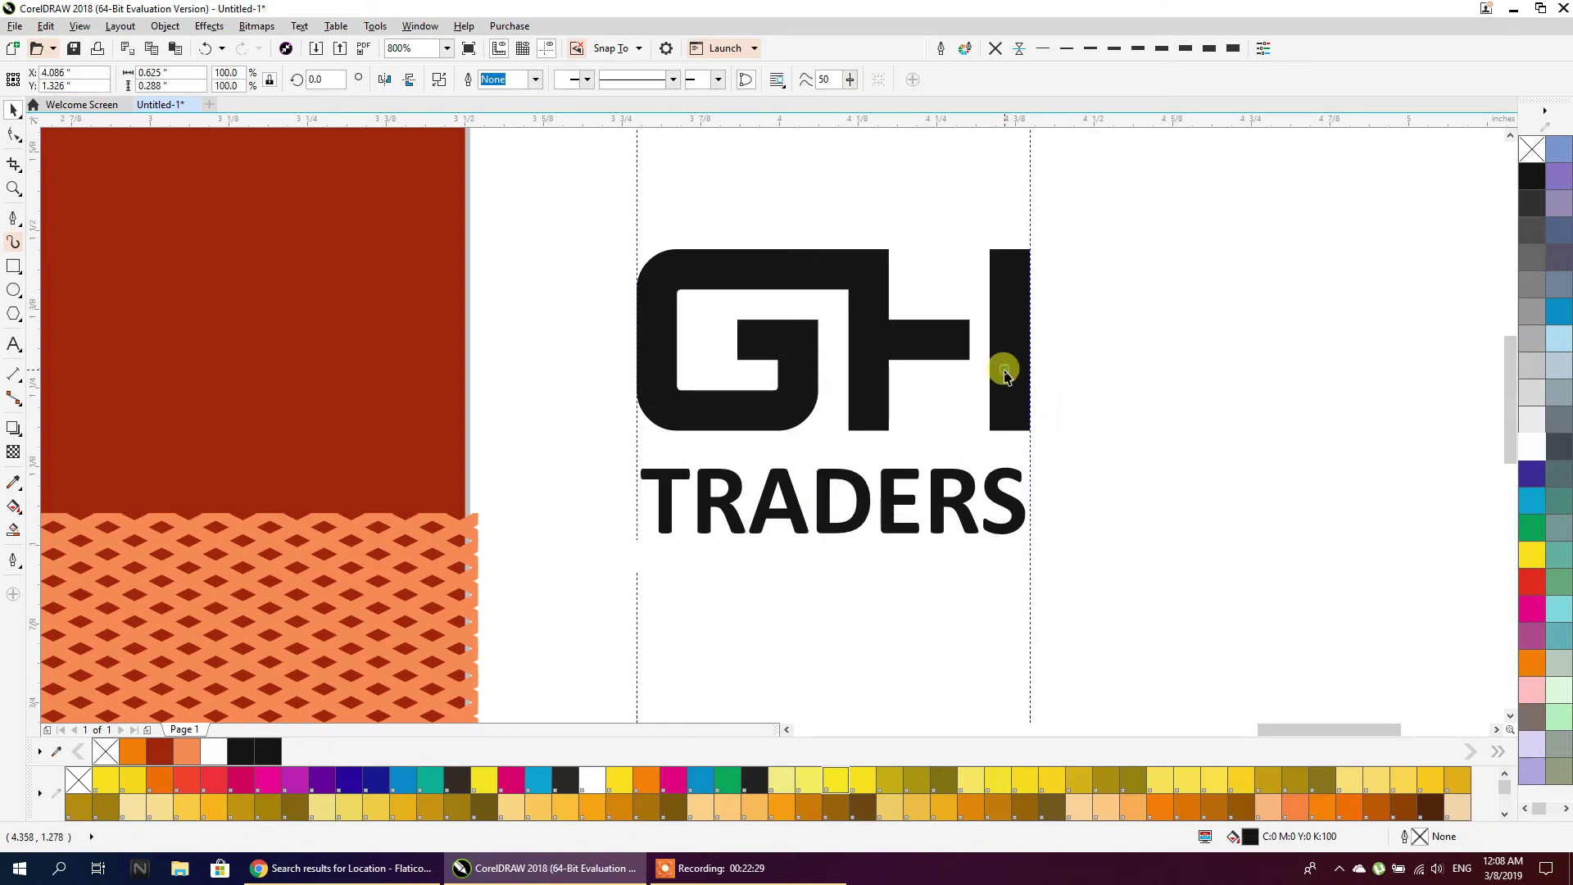
click(1525, 550)
click(910, 491)
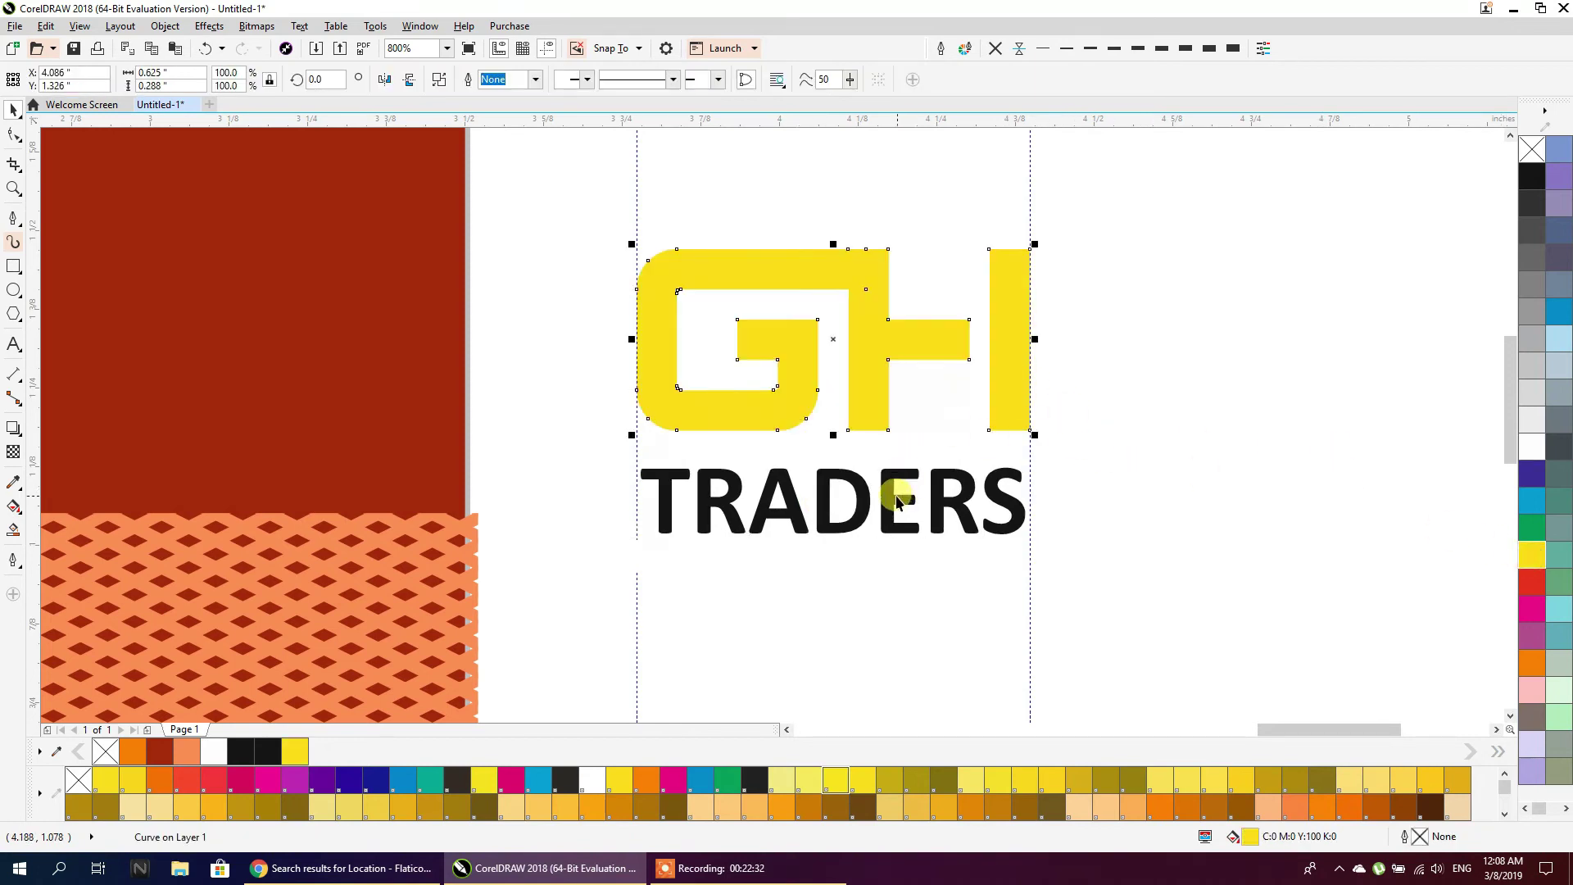
click(900, 502)
click(1532, 447)
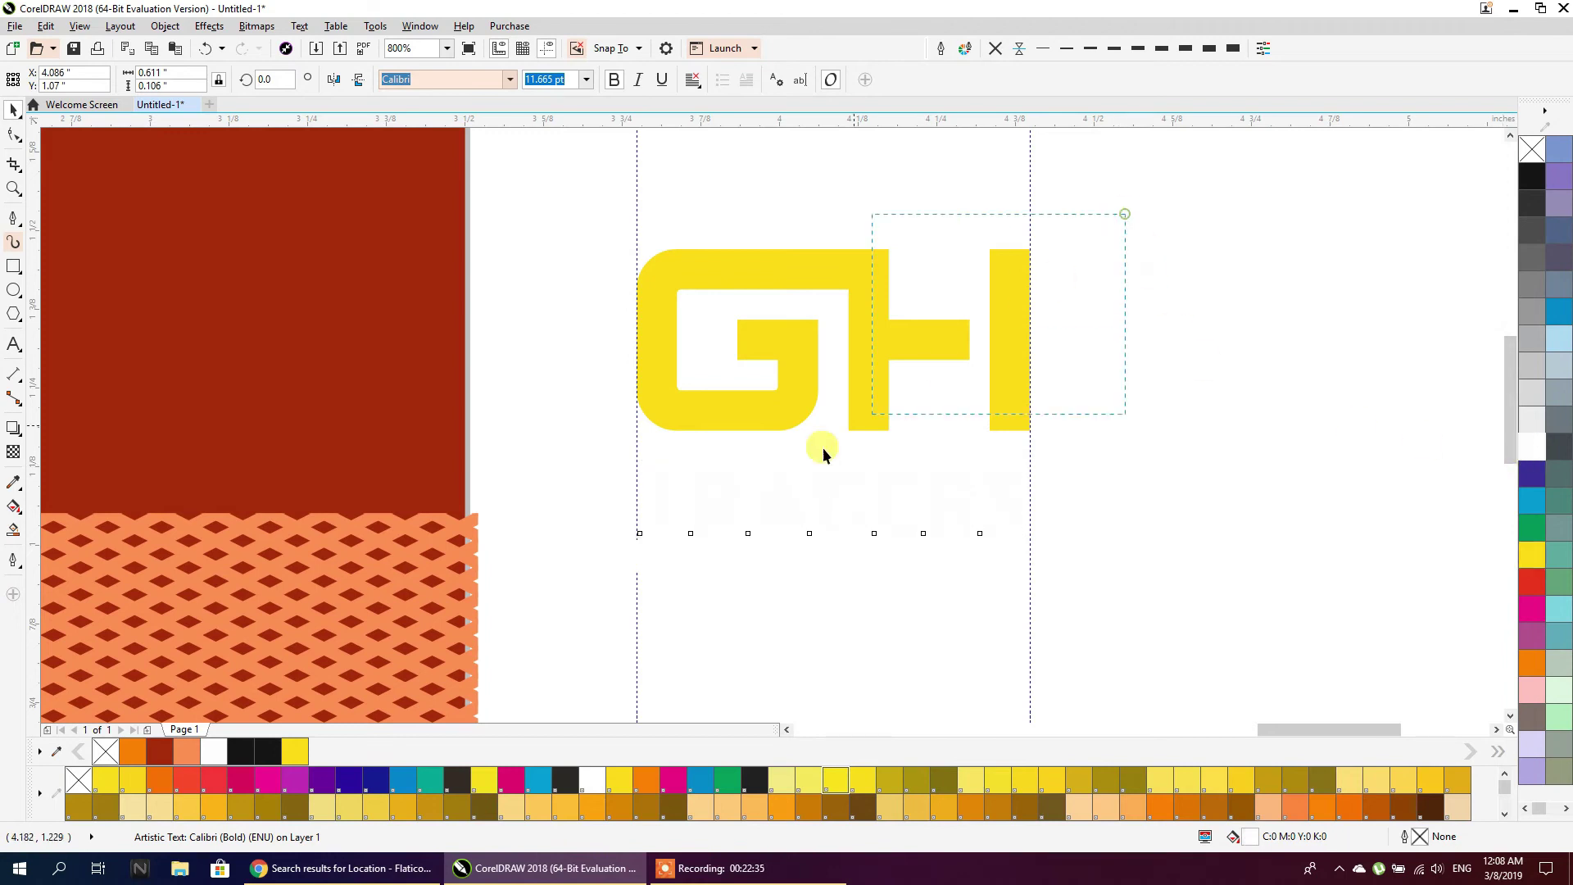
Group the logo, scale it down and place it on the red card
key(ctrl+g)
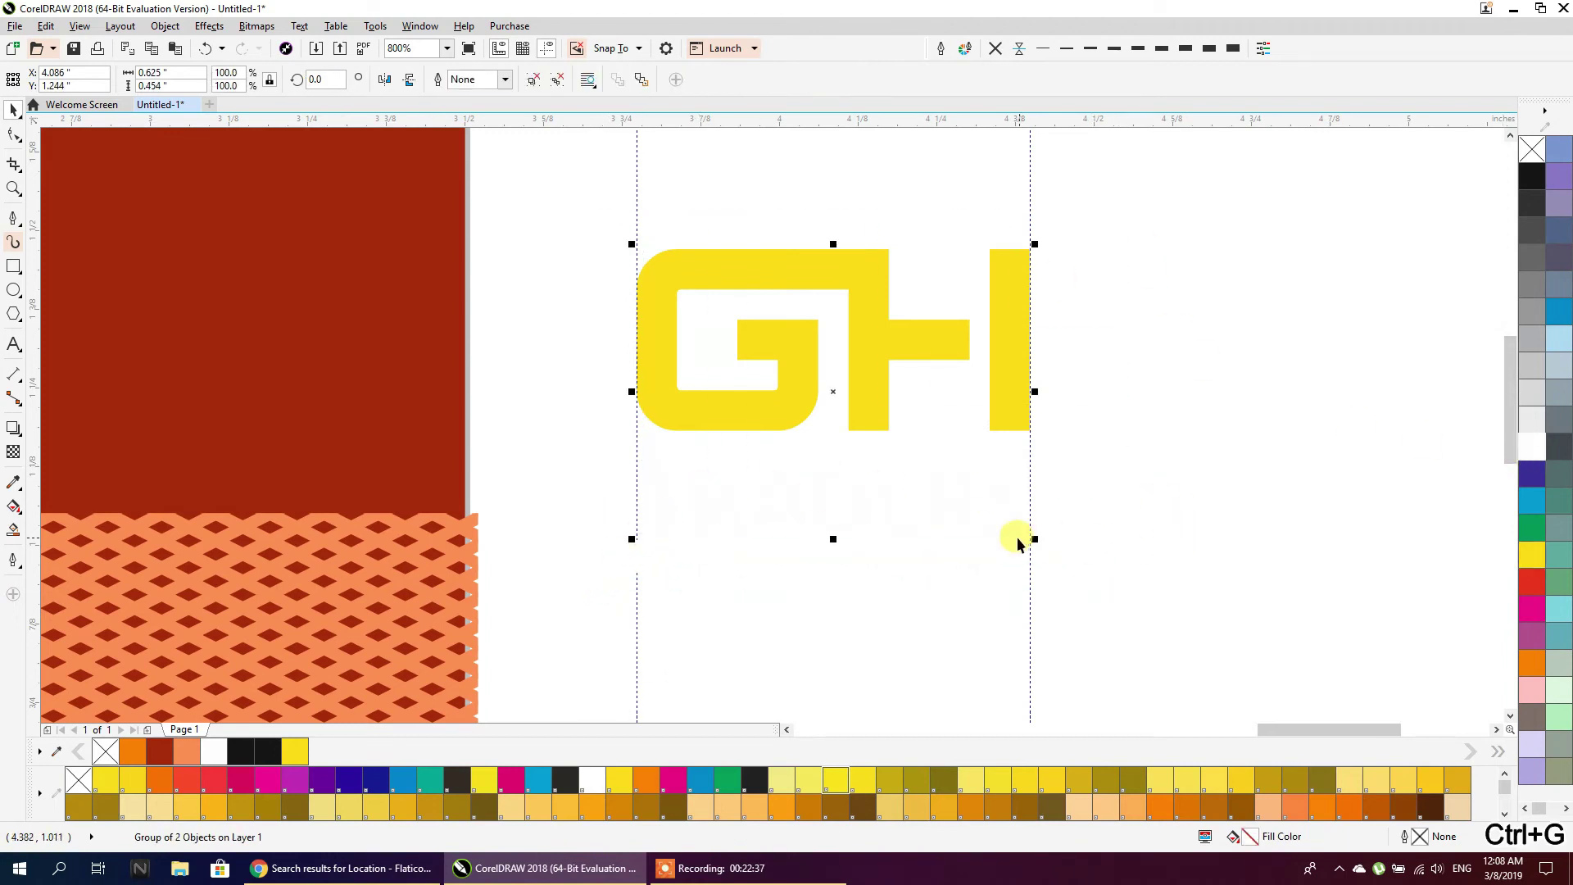
drag(1031, 538, 848, 404)
drag(703, 345, 244, 239)
scroll(456, 287, down, 2)
scroll(249, 193, up, 2)
scroll(341, 292, down, 3)
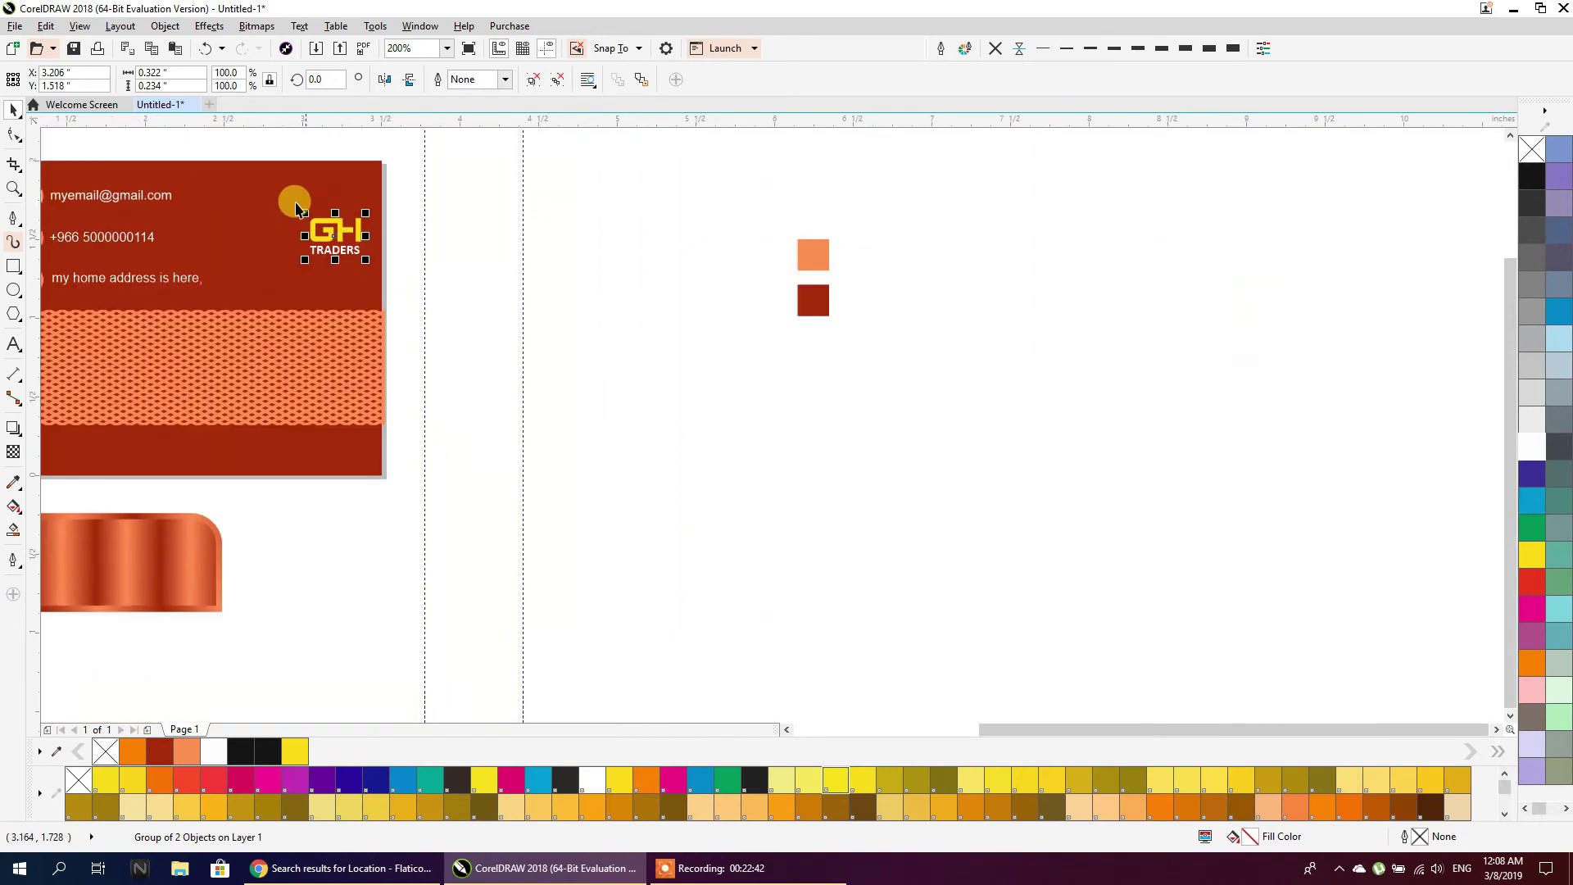
scroll(477, 213, up, 2)
click(541, 220)
Ungroup the logo and, in Wireframe view, break apart and weld the GH pieces into one shape
click(435, 261)
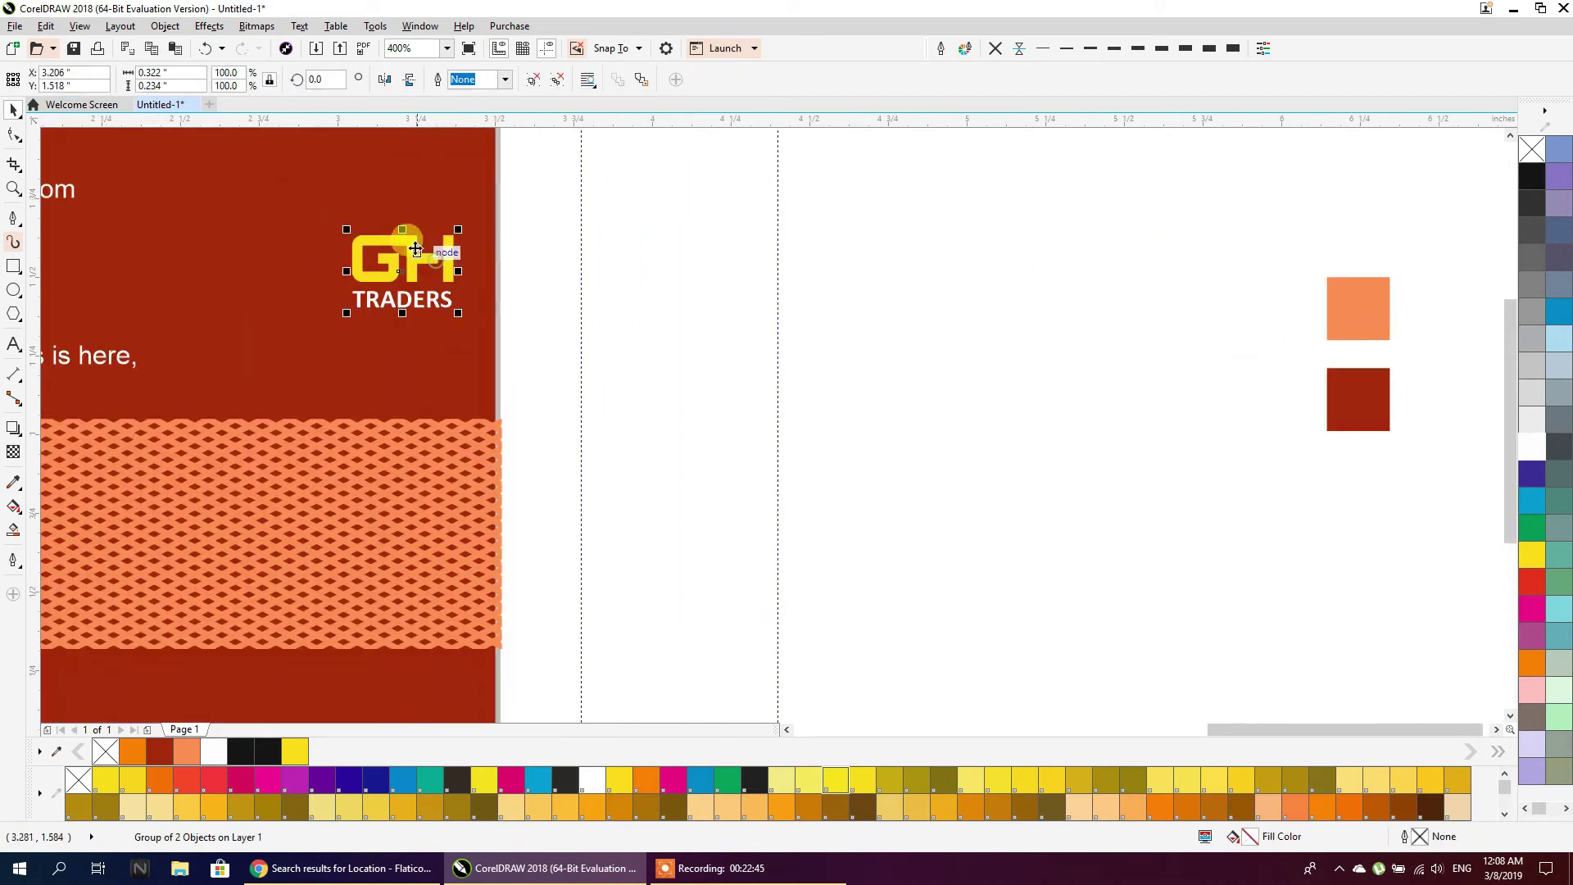
click(531, 84)
click(567, 181)
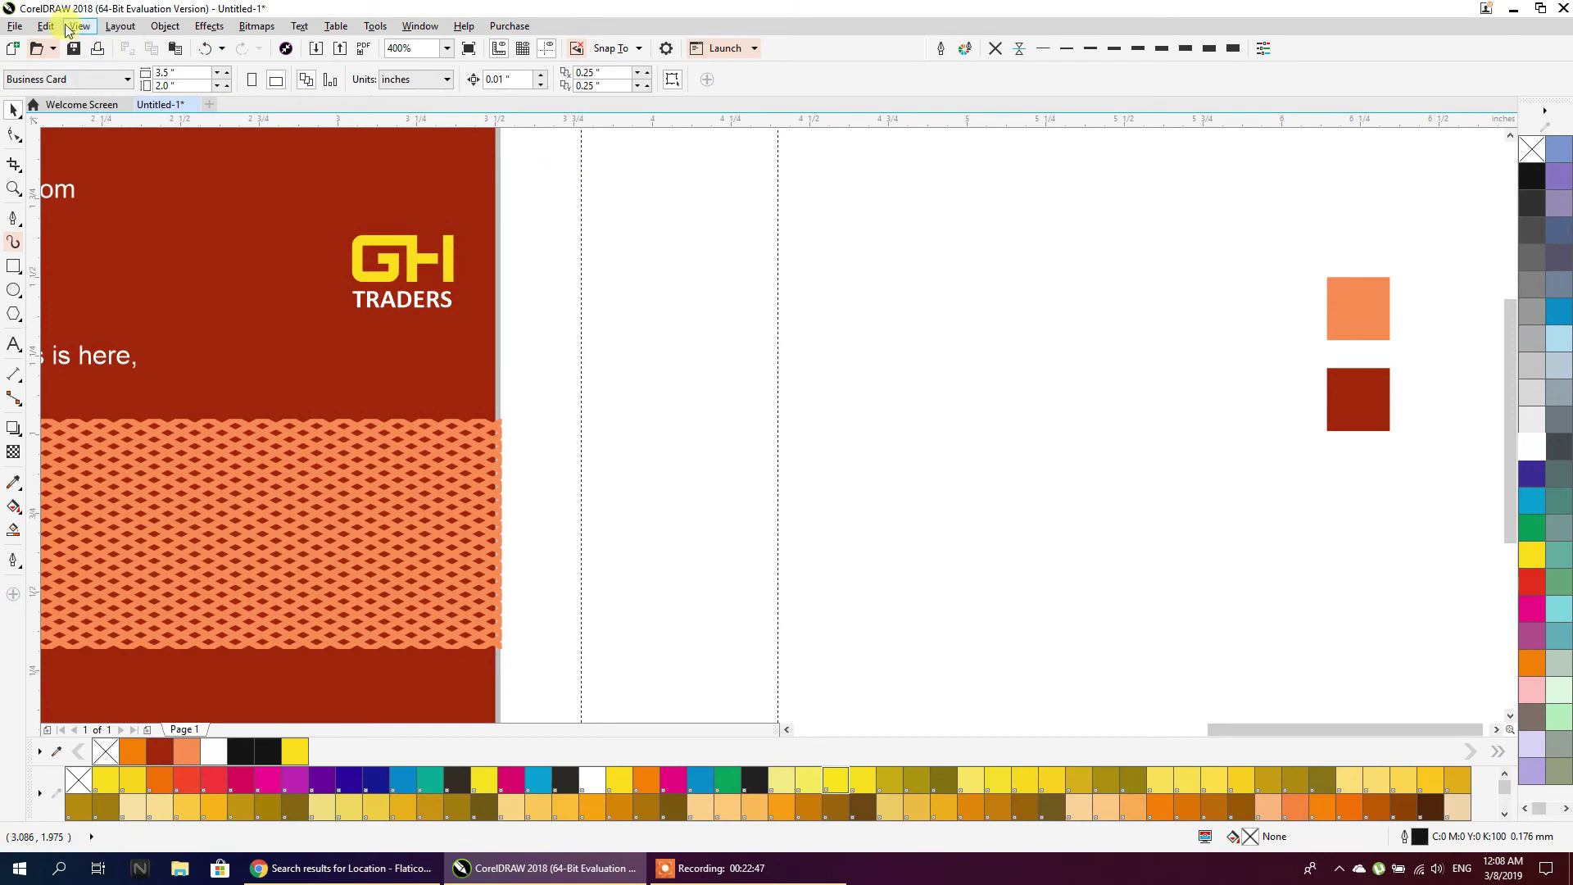
click(78, 26)
click(99, 63)
scroll(394, 246, up, 3)
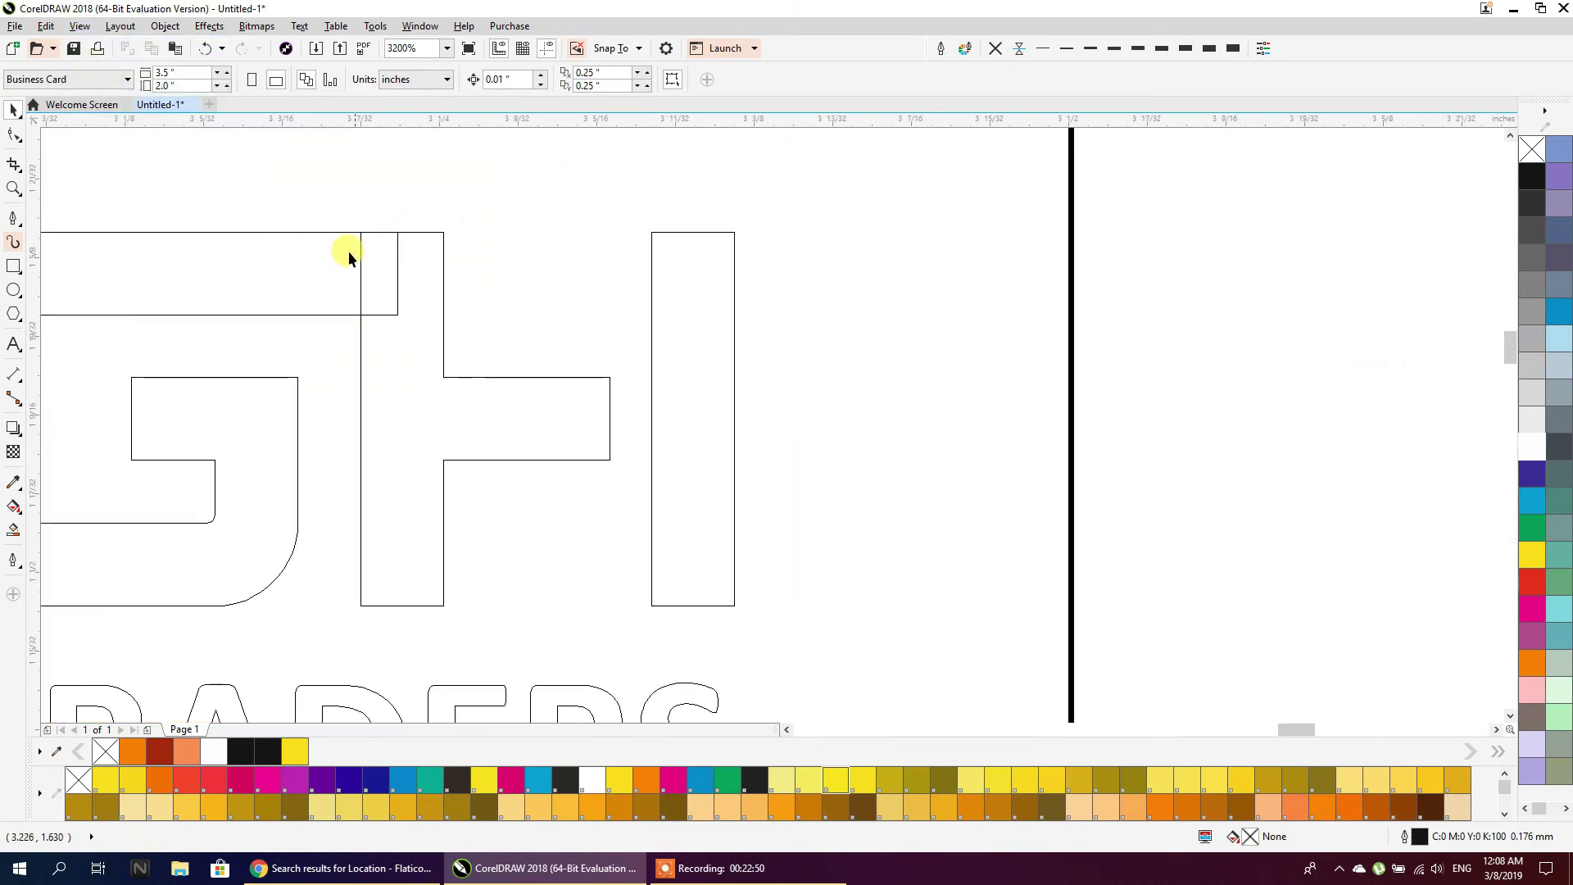
click(359, 331)
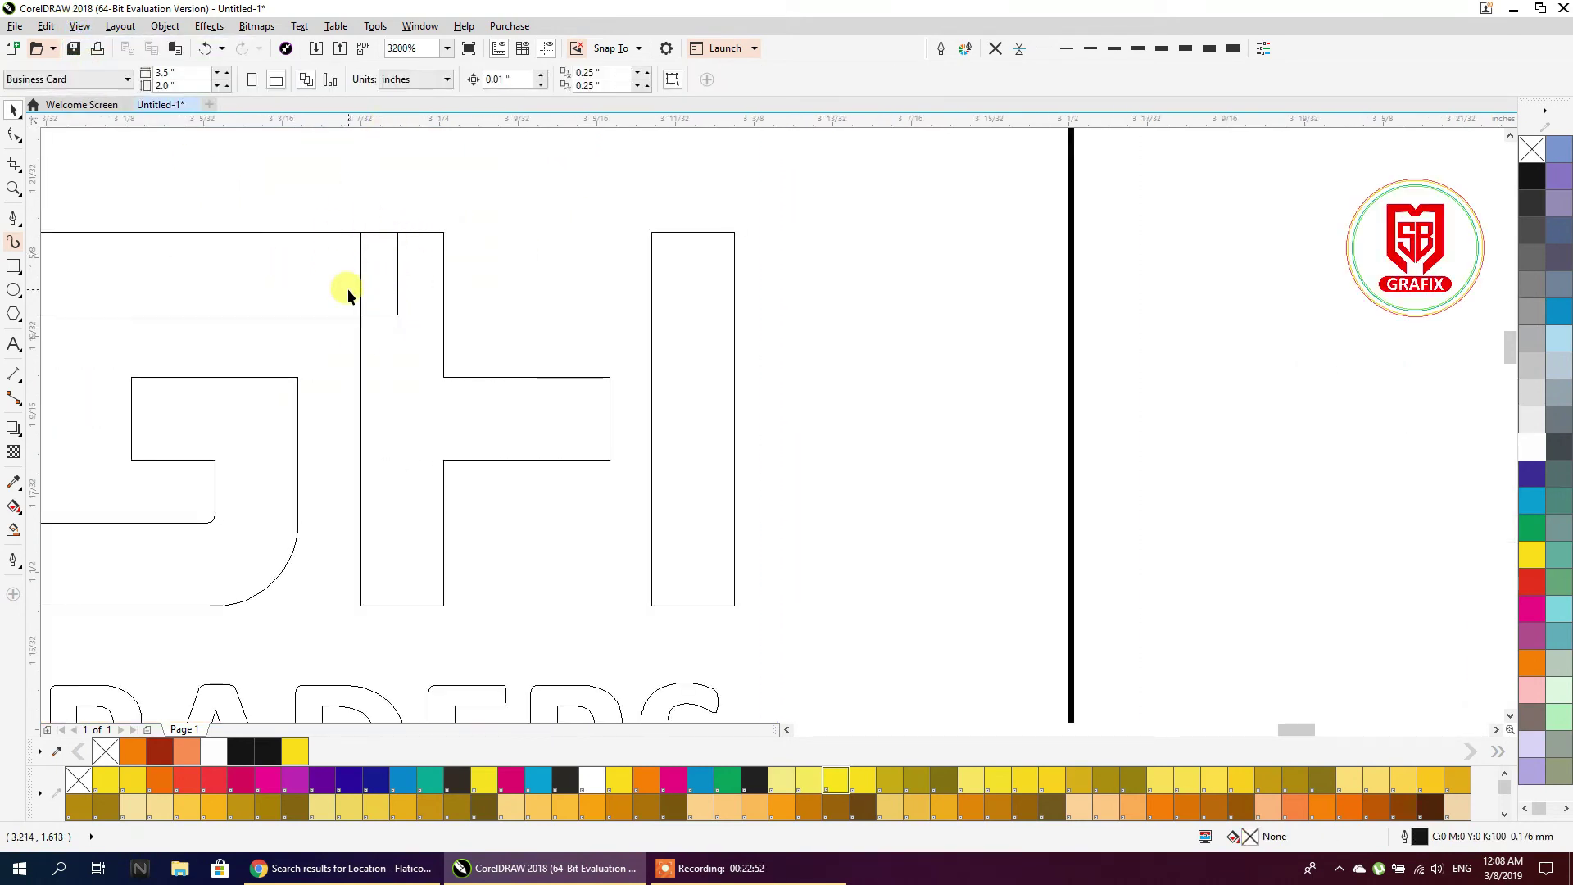
click(440, 78)
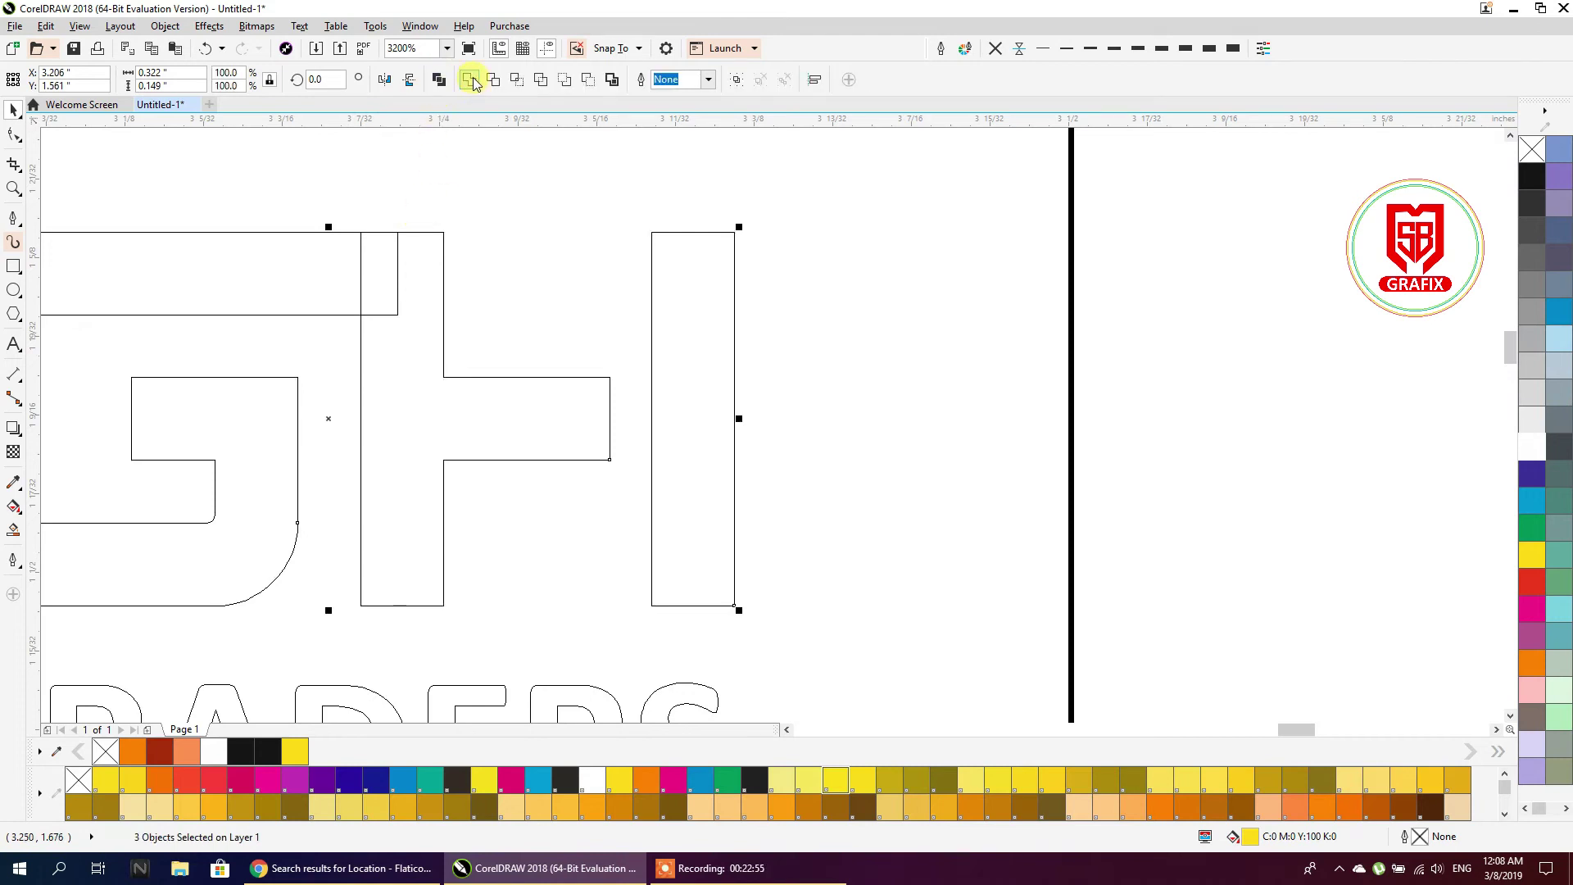
click(469, 79)
scroll(632, 281, down, 3)
click(815, 306)
Return to Enhanced view, enlarge the GH TRADERS logo and shift it slightly left
drag(818, 194, 381, 452)
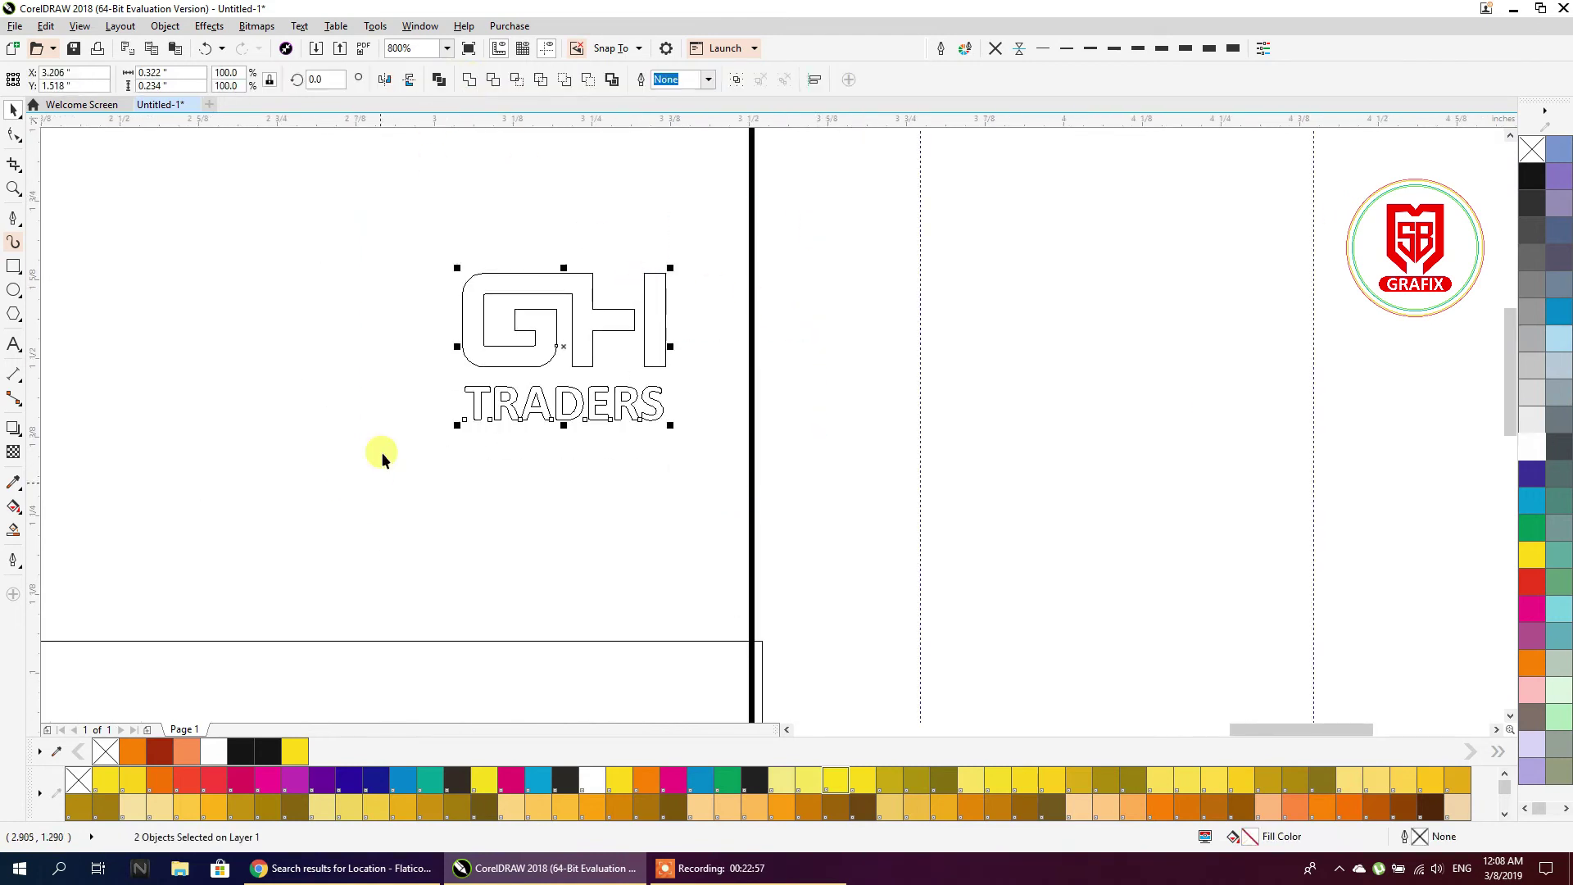
click(71, 33)
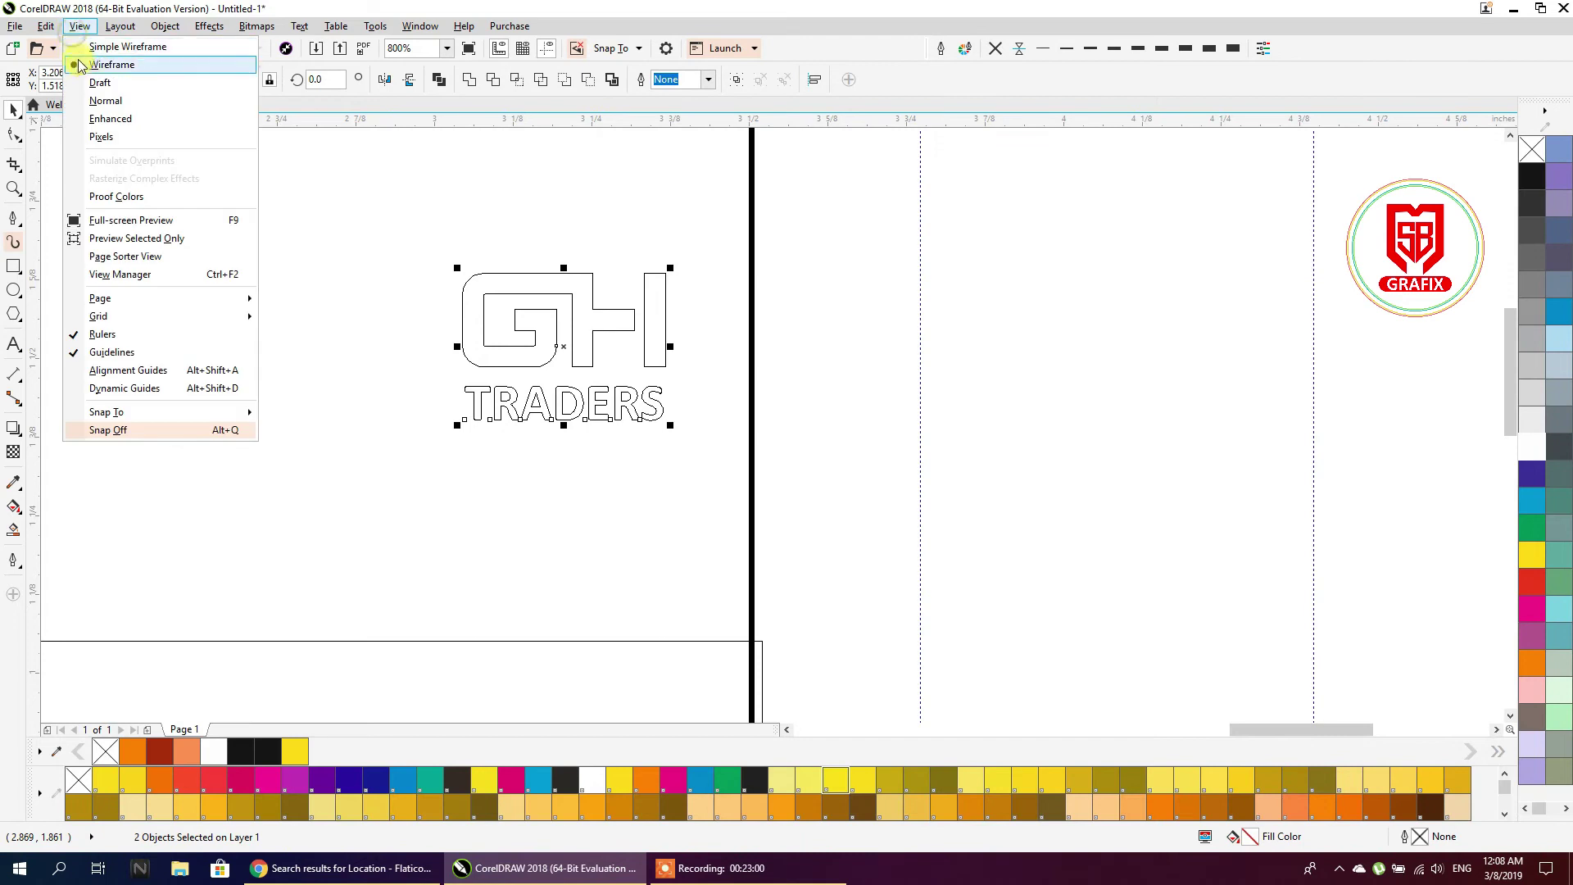
click(90, 117)
scroll(791, 357, down, 1)
drag(643, 323, 598, 298)
click(805, 303)
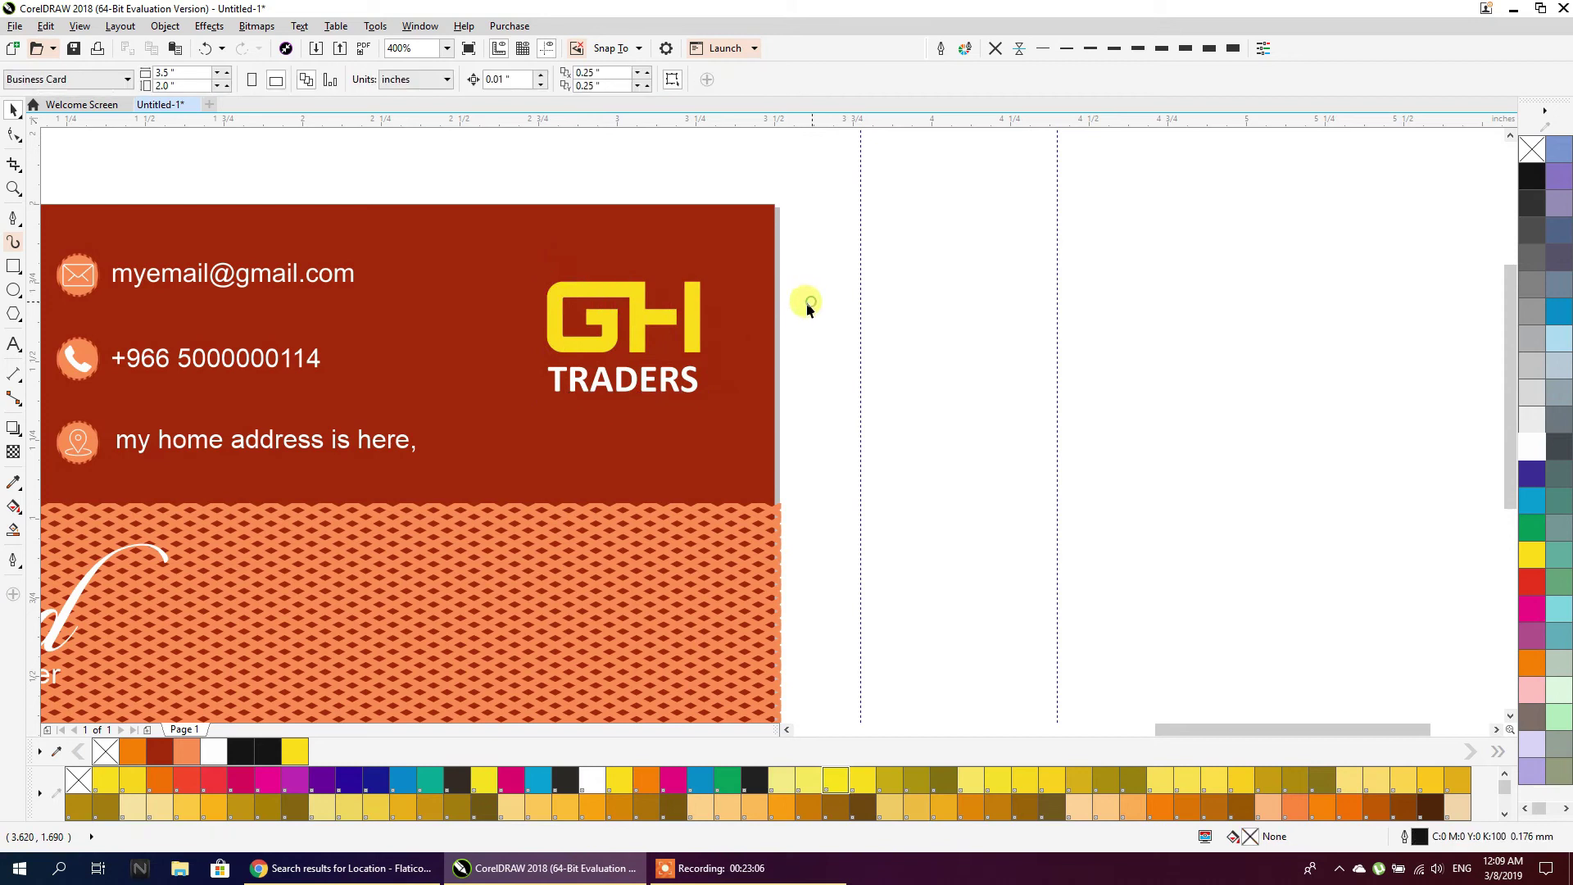
Draw a six-sided polygon around the logo and try centre-aligning the pieces, then undo
click(14, 313)
mouse_move(512, 250)
mouse_down()
mouse_move(700, 404)
mouse_move(708, 436)
mouse_up()
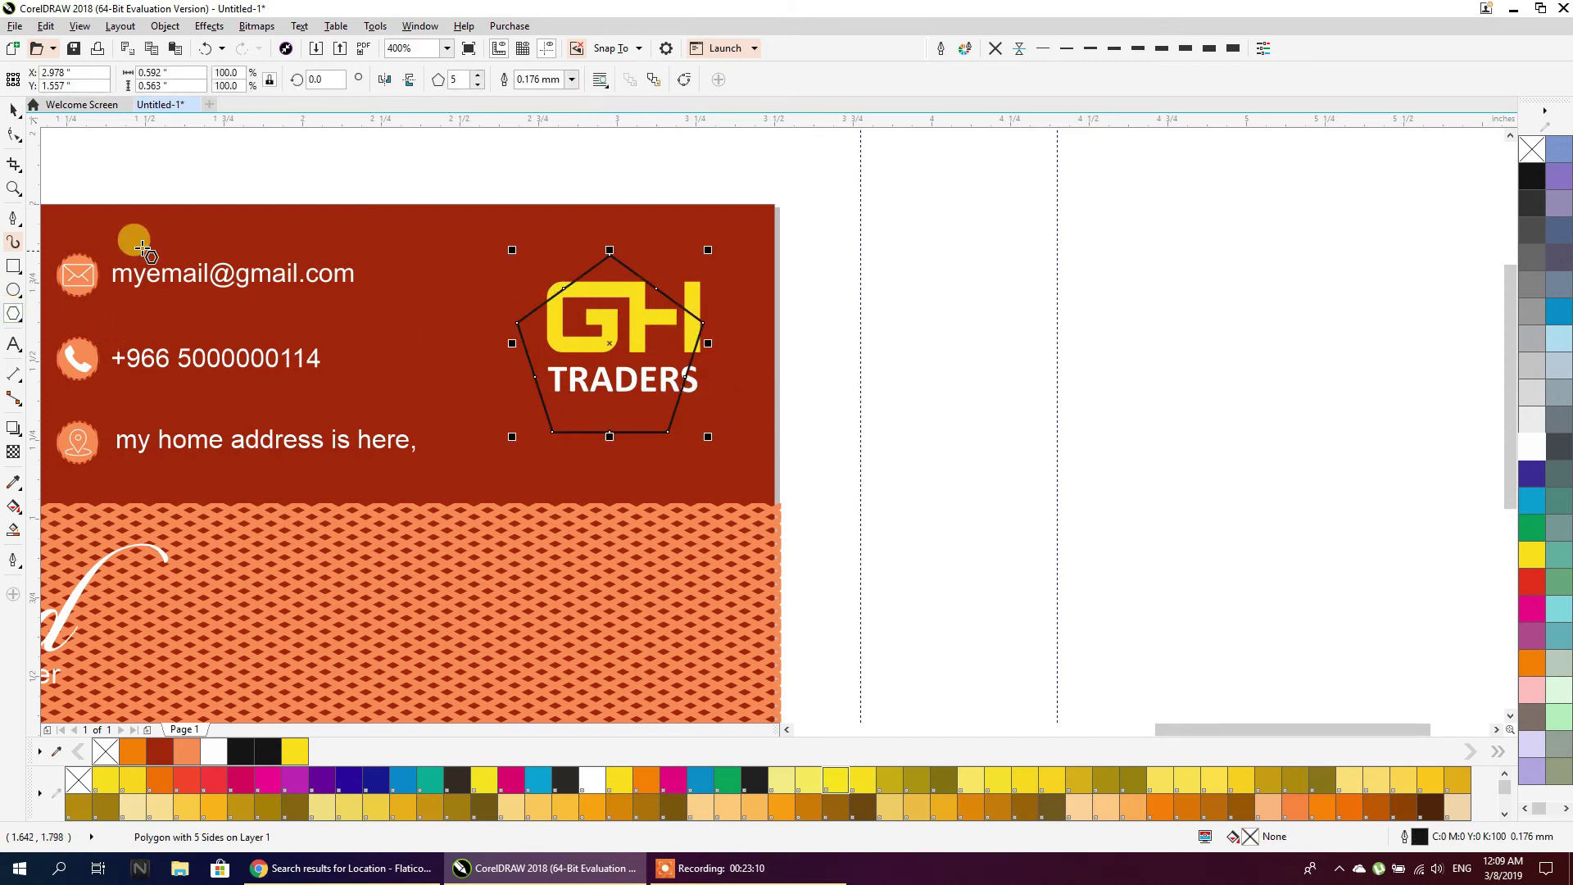
click(480, 74)
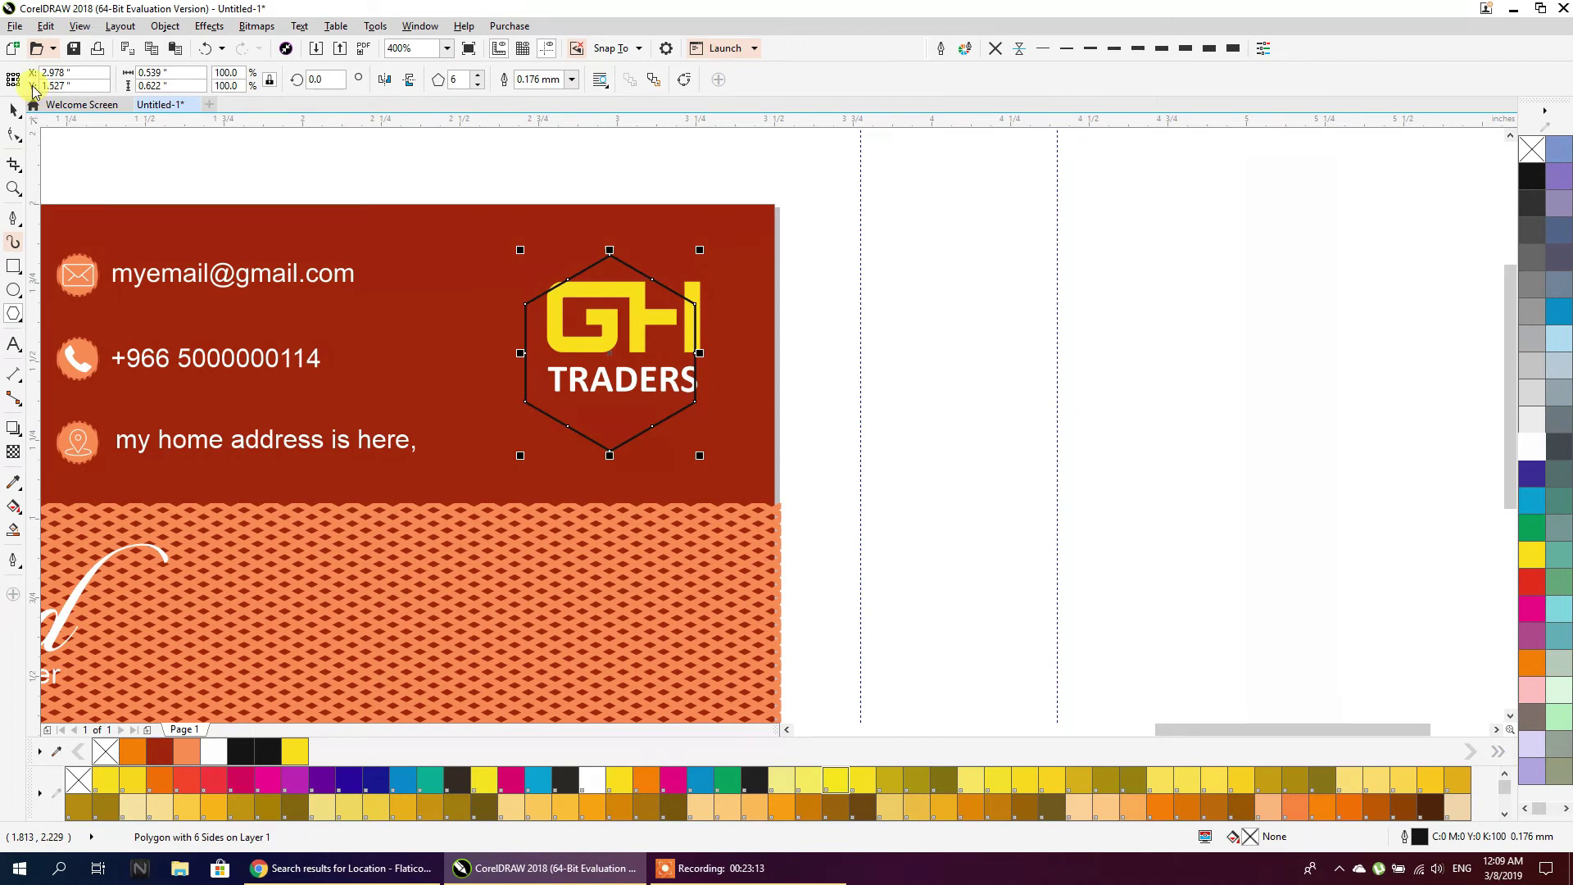
key(space)
drag(815, 183, 462, 478)
key(c)
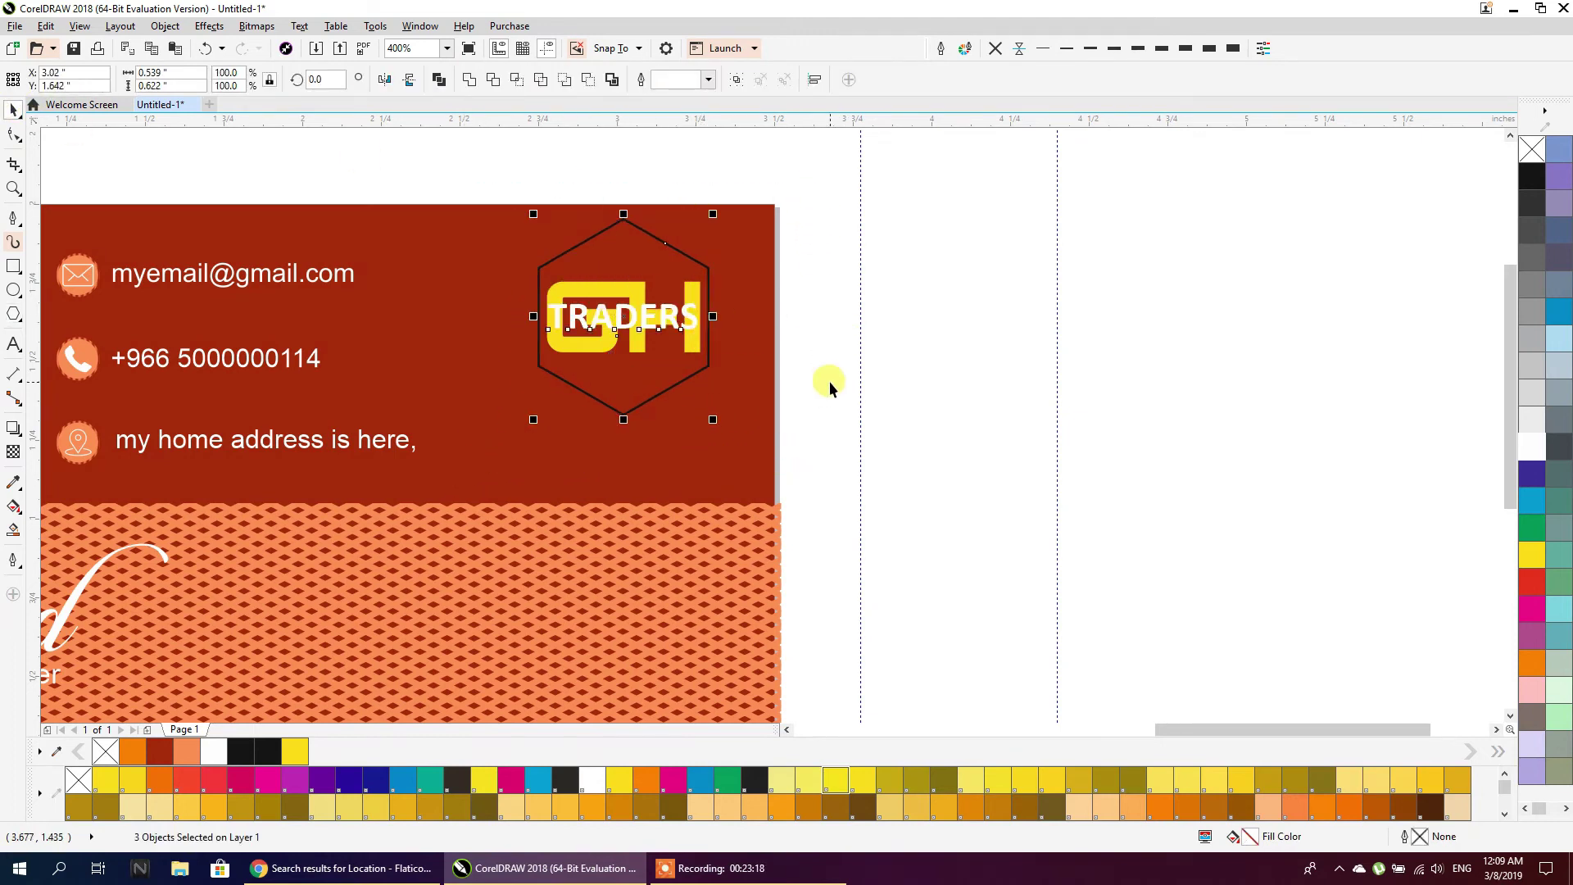
click(825, 380)
scroll(613, 384, up, 2)
click(625, 256)
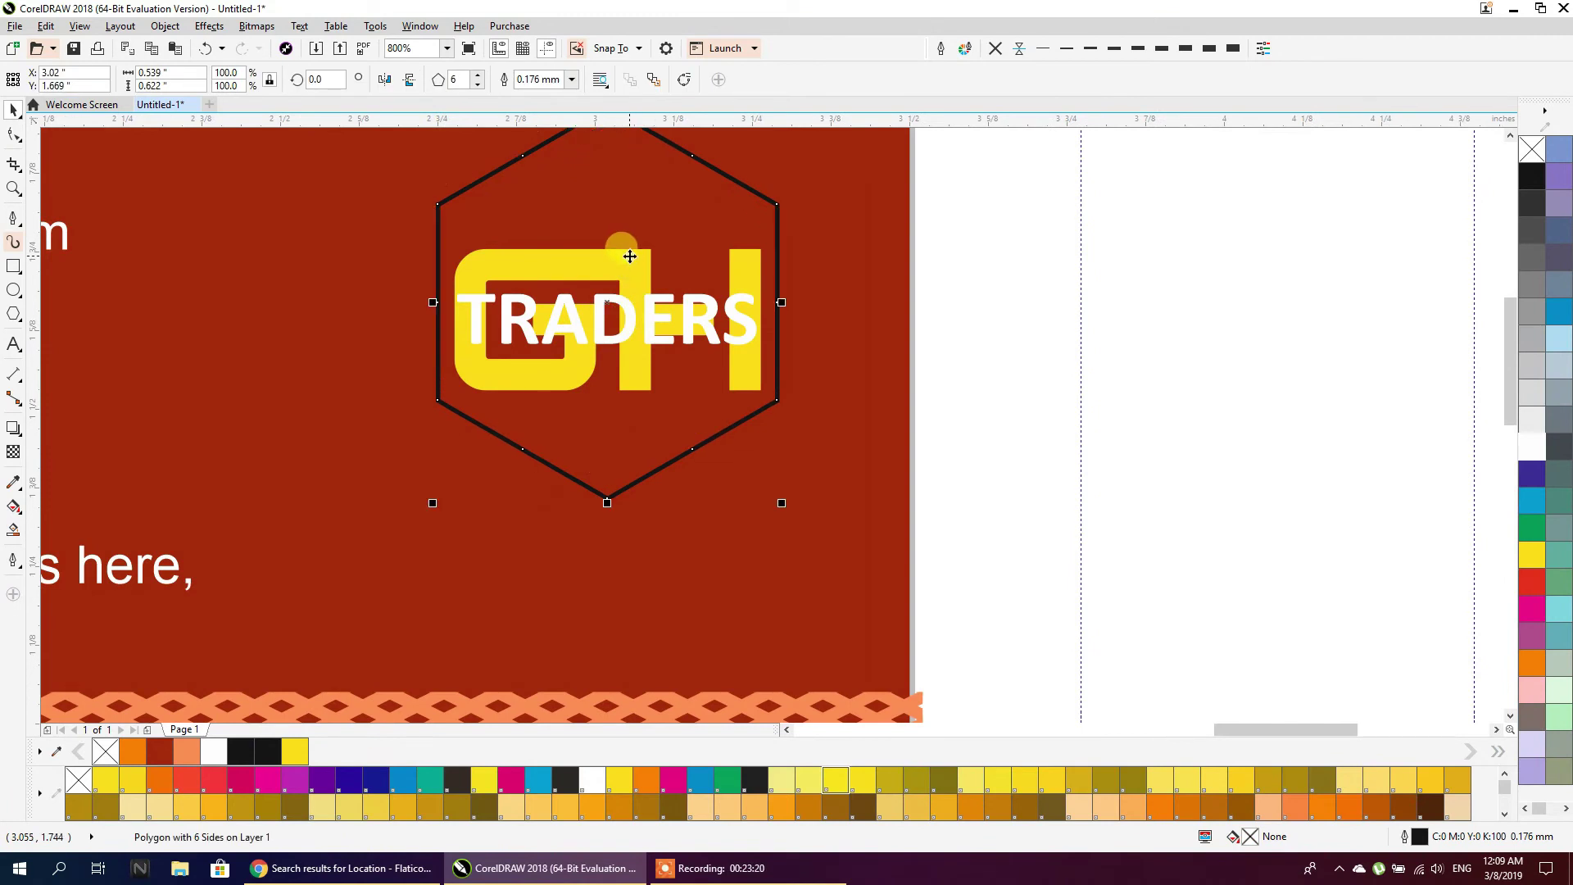
key(ctrl+z)
scroll(585, 318, down, 2)
Move the hexagon and logo further right and nudge the yellow GH inside the hexagon
drag(797, 140, 431, 439)
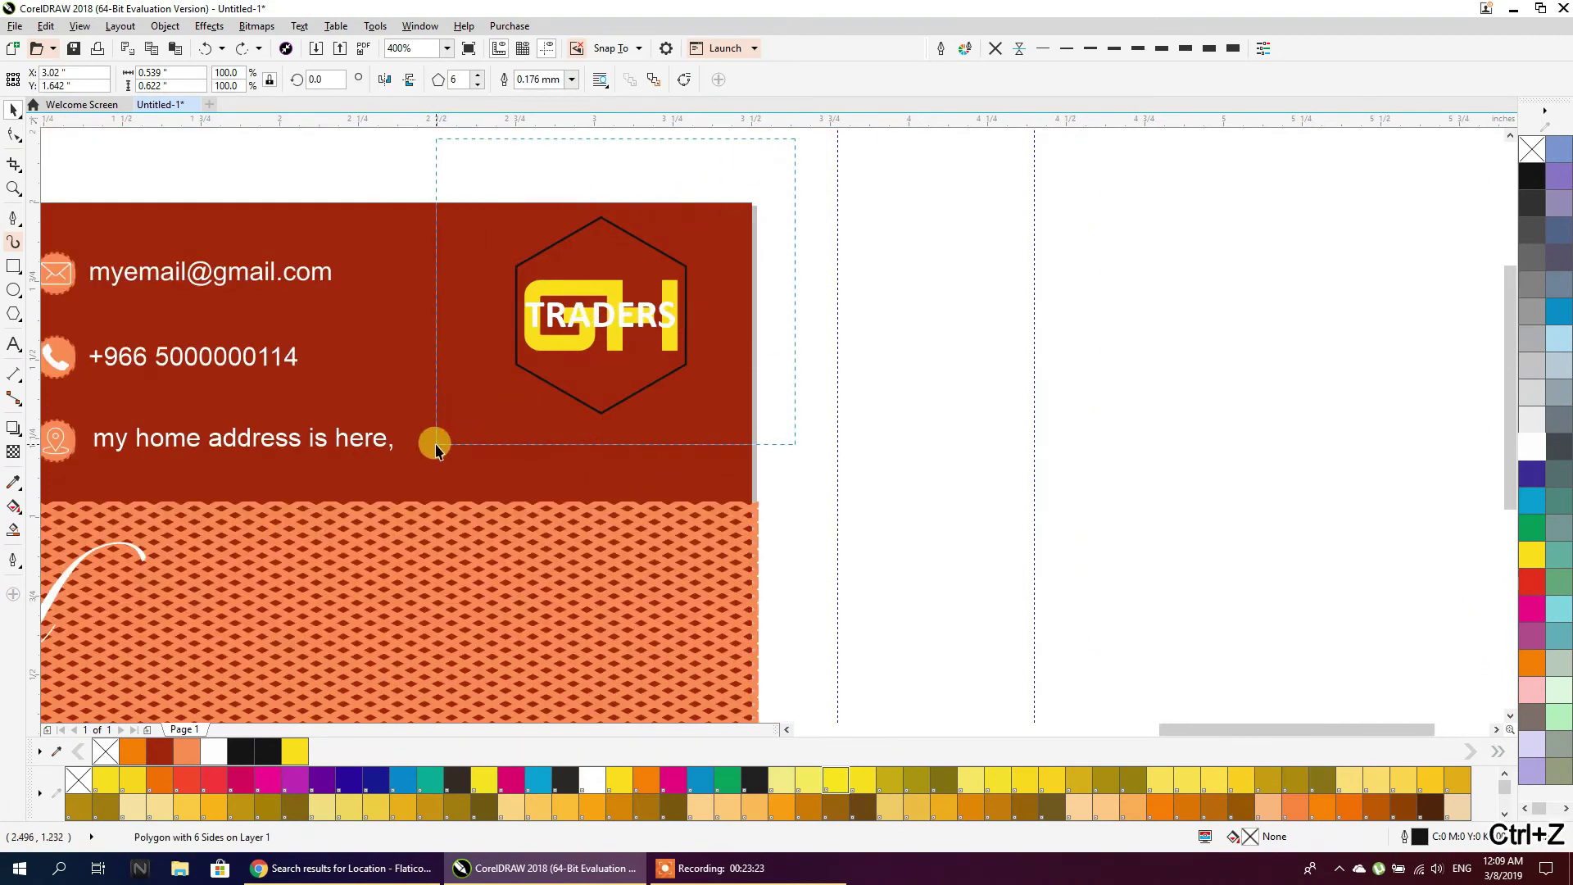
drag(590, 335, 1095, 333)
scroll(1079, 363, down, 1)
scroll(1137, 332, up, 2)
click(1205, 332)
click(976, 309)
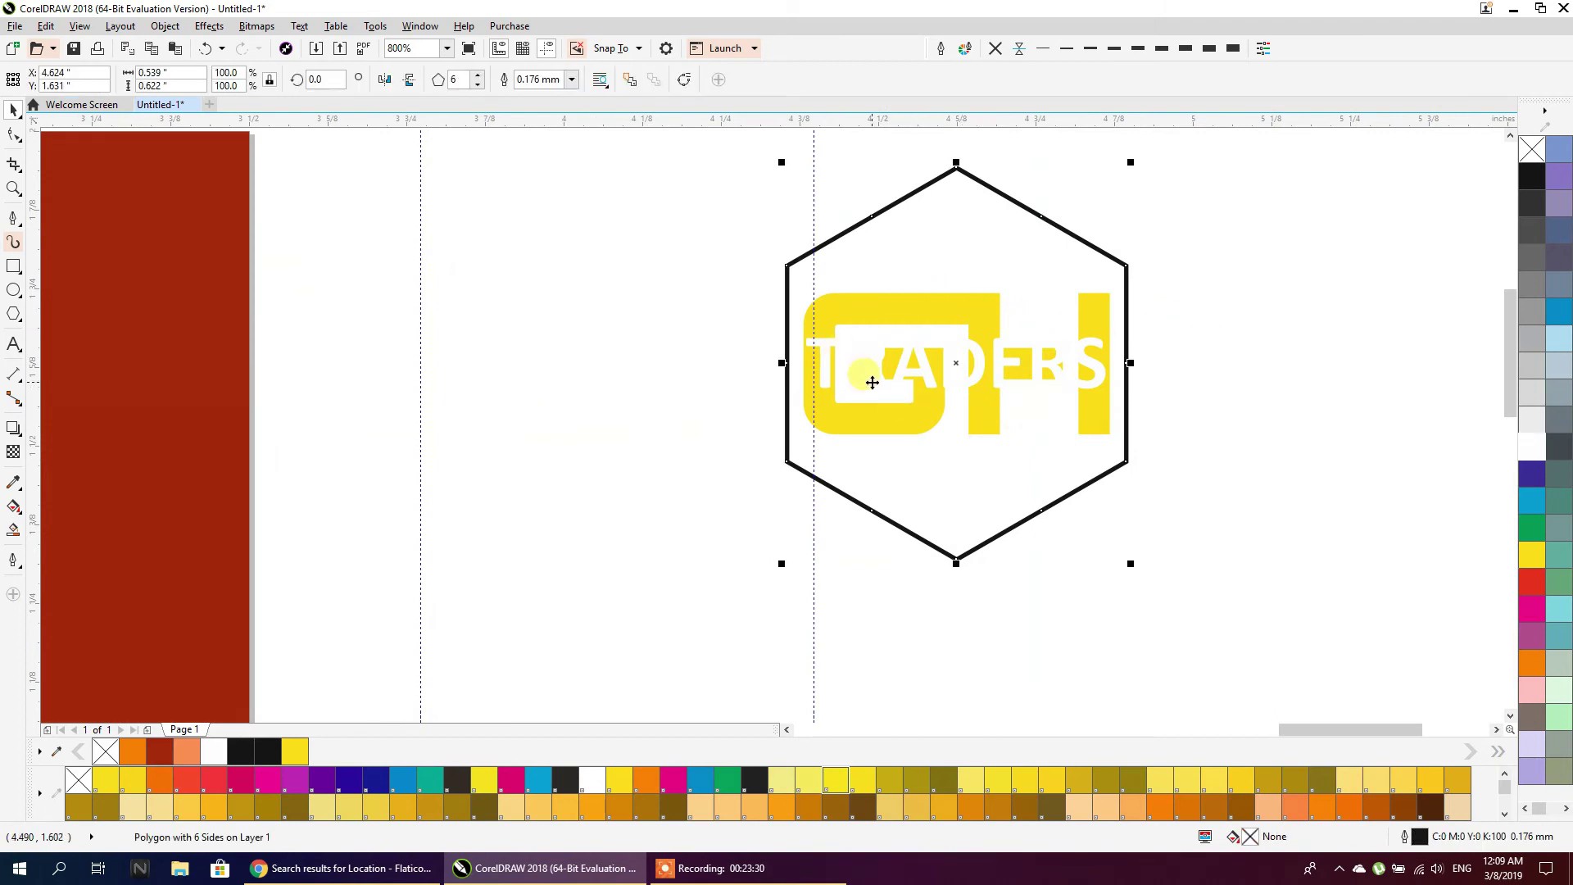
click(644, 354)
click(827, 295)
mouse_move(870, 304)
mouse_down()
mouse_move(880, 280)
mouse_move(871, 297)
mouse_up()
Place TRADERS below GH, colour it green and scale it down to fit
click(852, 460)
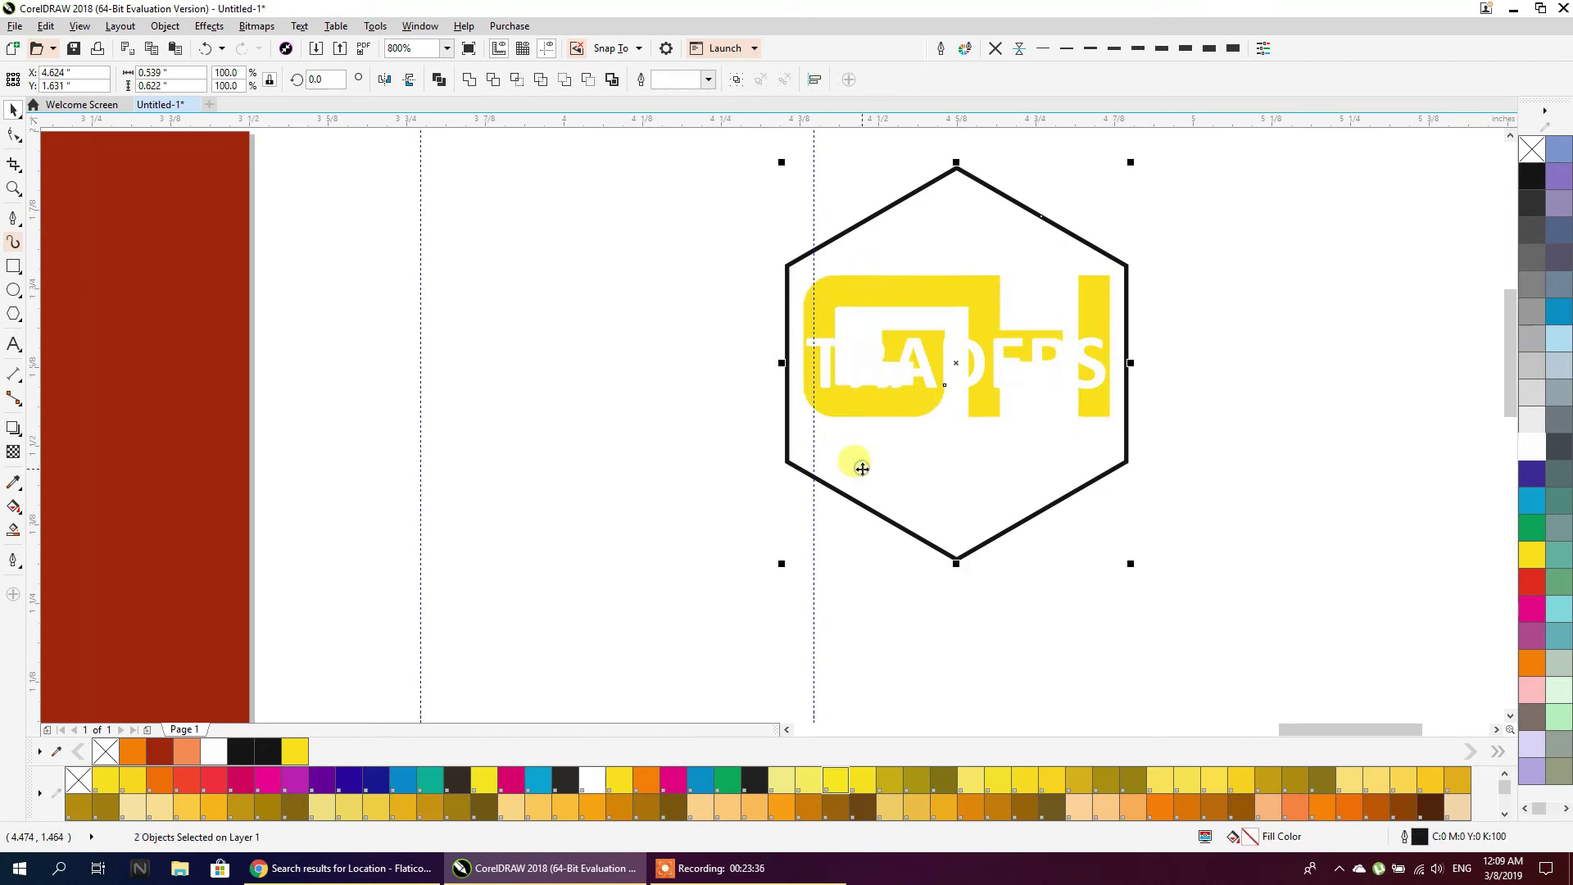
click(1124, 558)
drag(1064, 352, 1067, 437)
click(1531, 528)
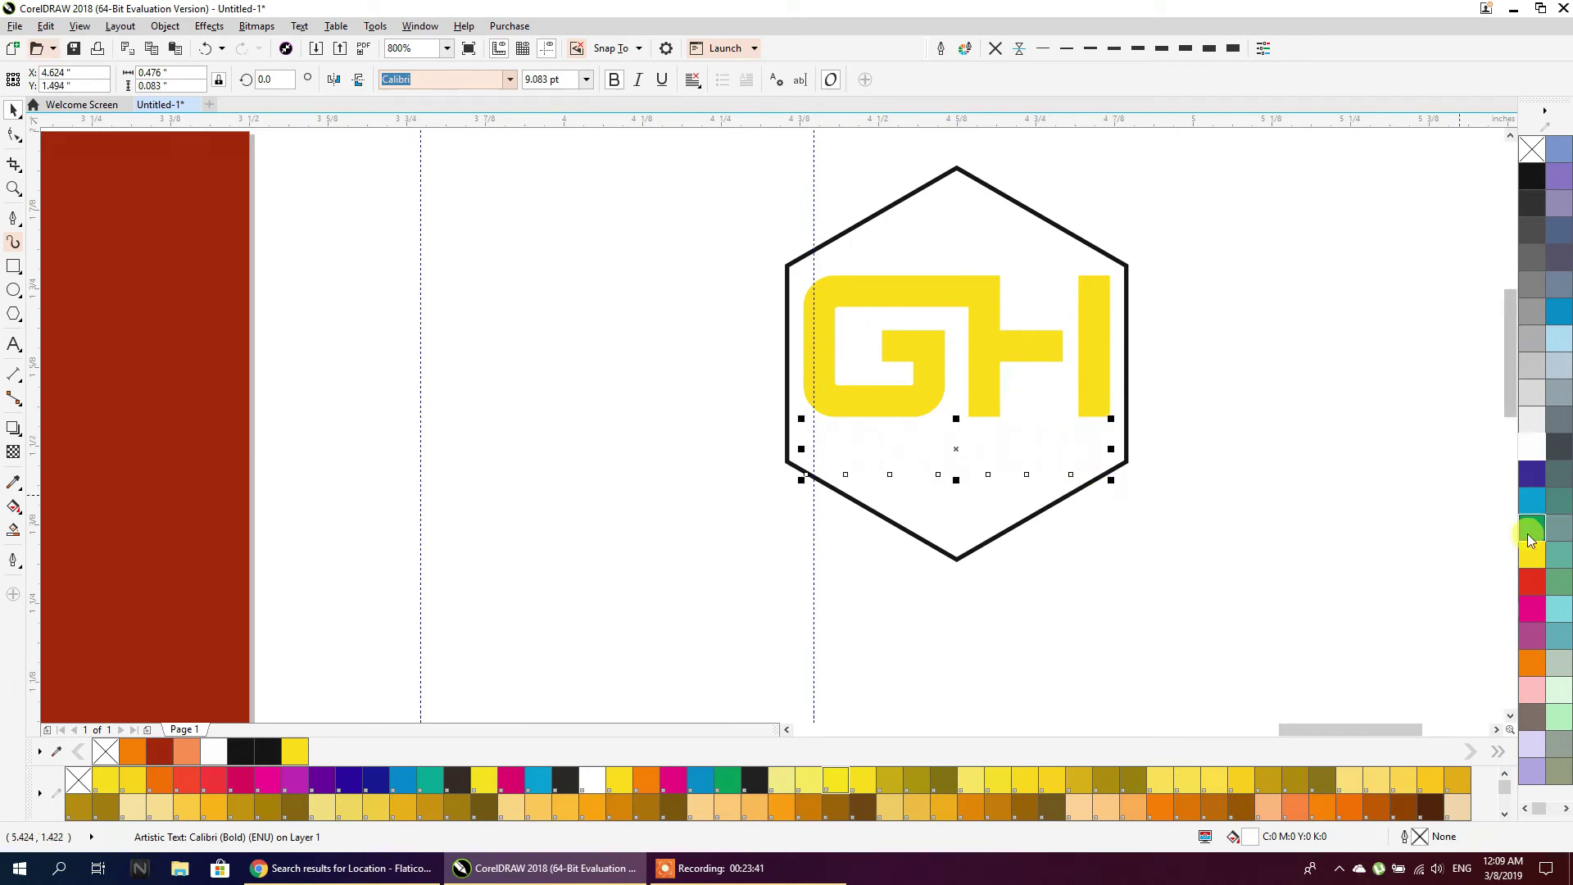
drag(1114, 485, 1088, 480)
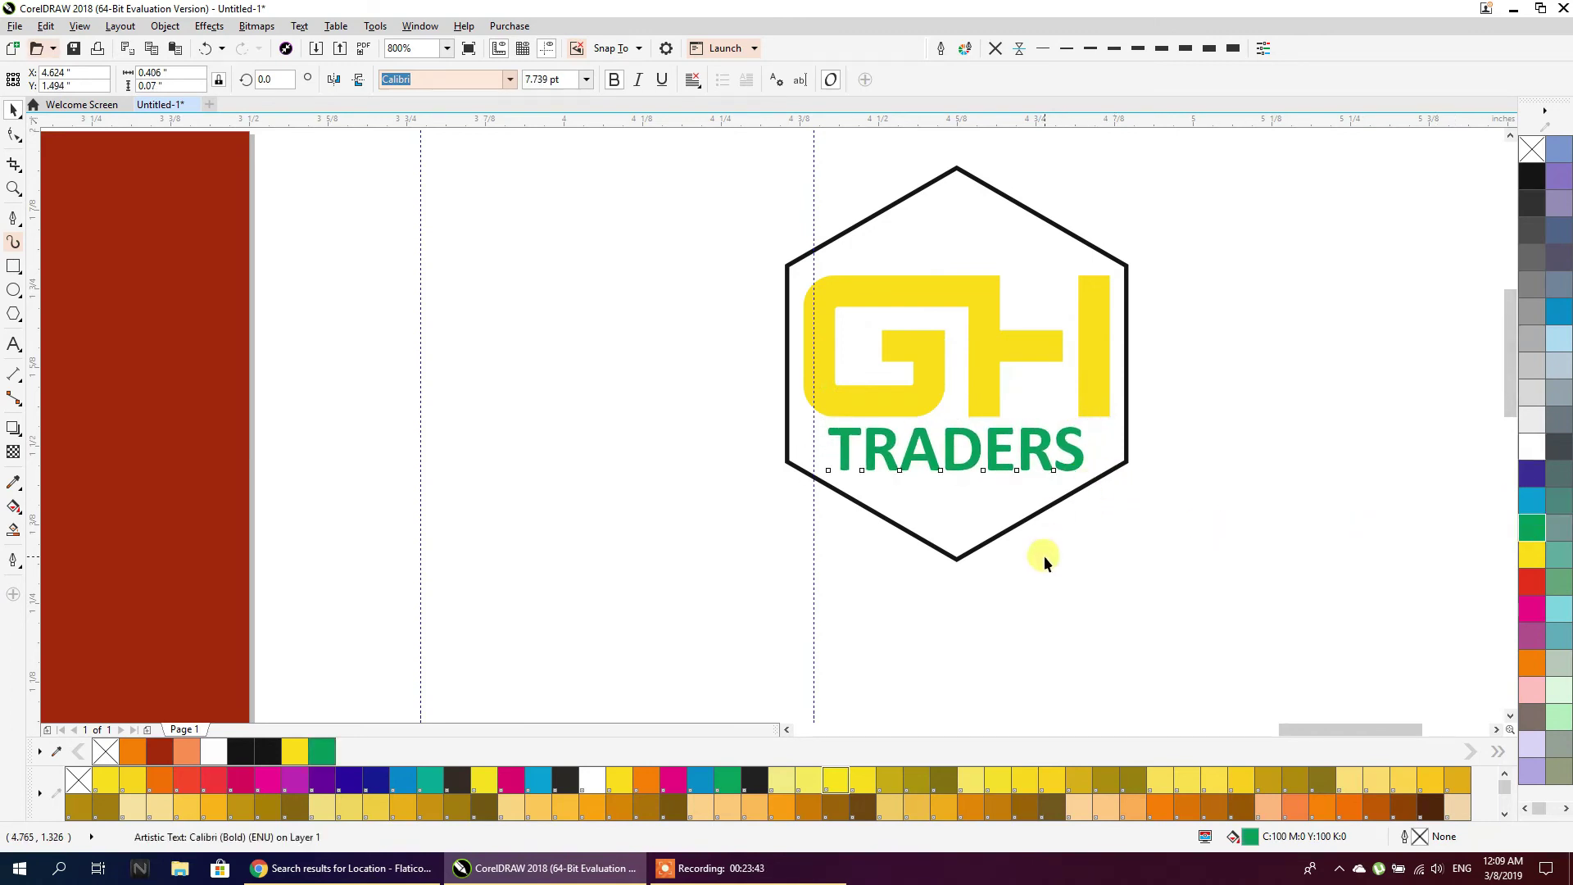
click(1044, 555)
Fill the hexagon white and set its outline to None
click(979, 547)
click(1539, 446)
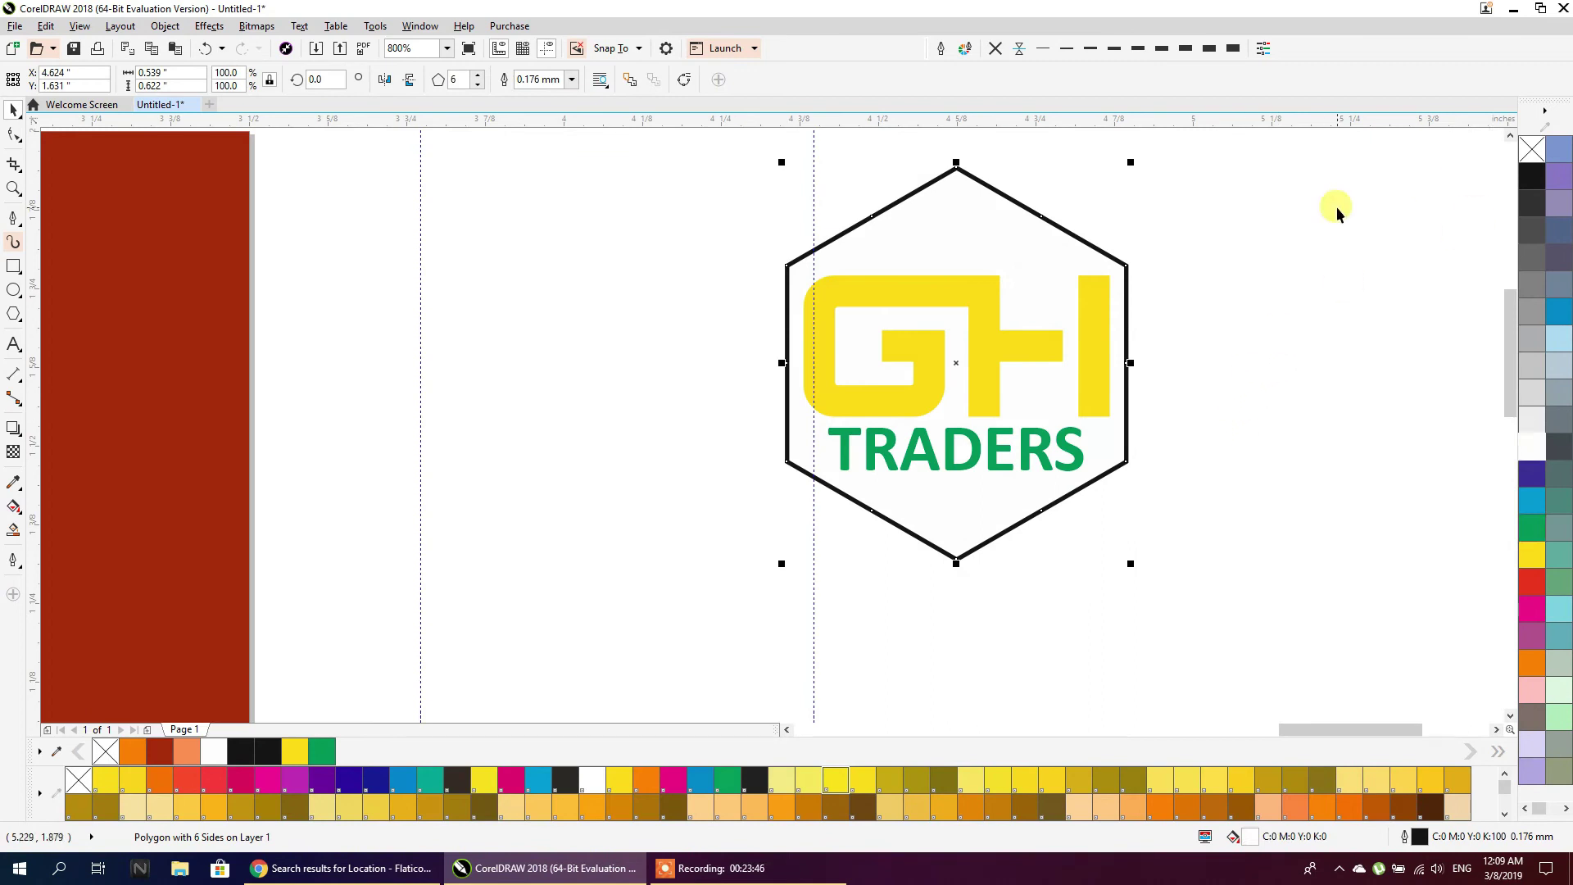
click(994, 50)
click(1120, 220)
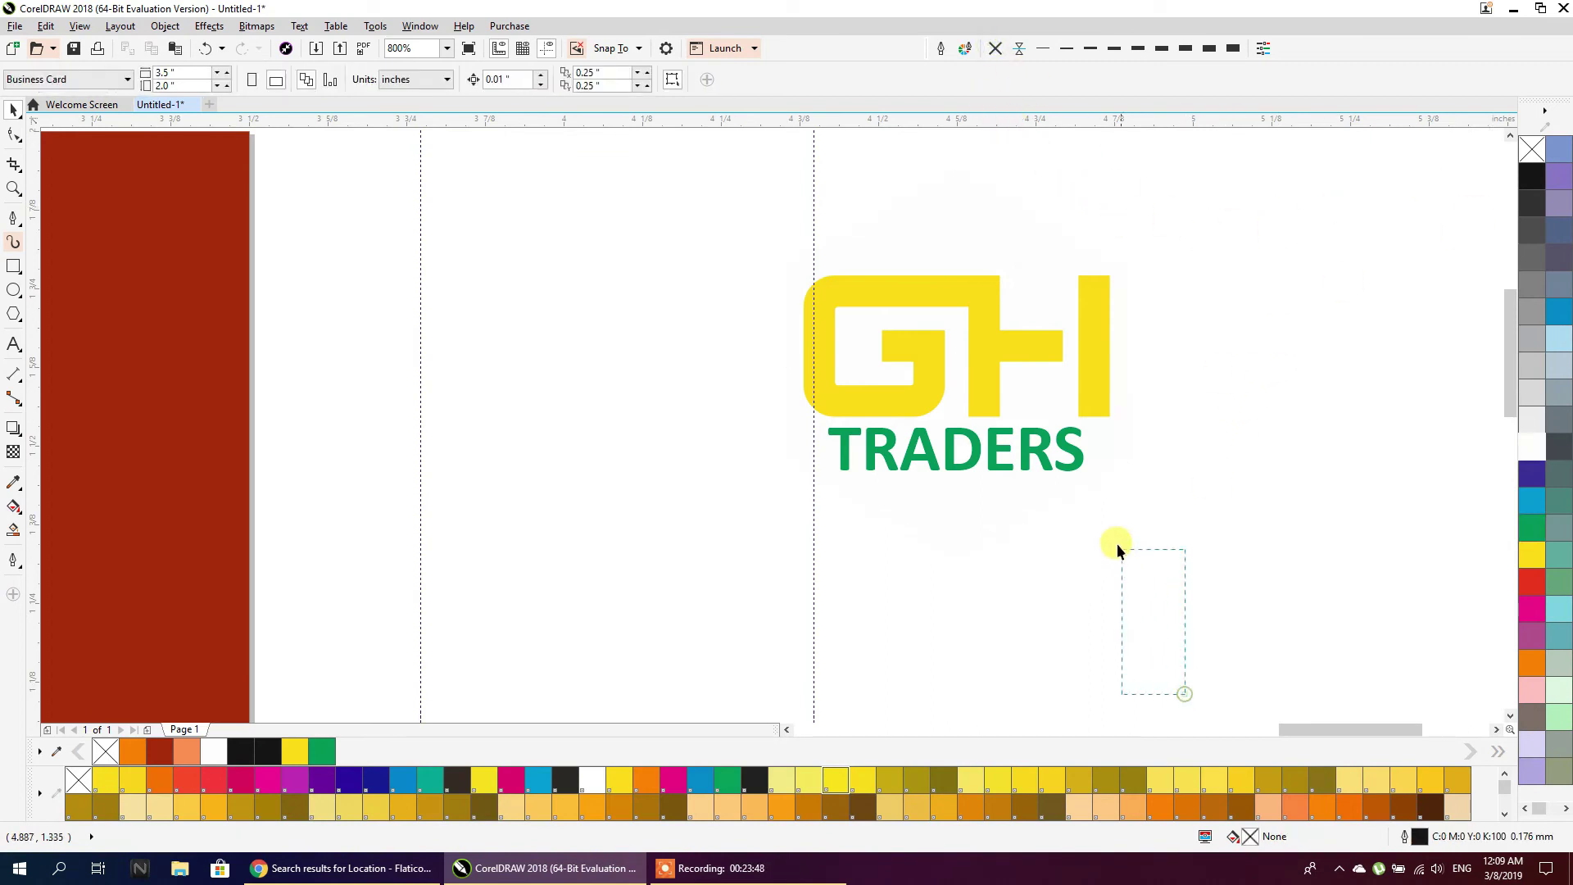
Group the three GH TRADERS logo pieces and place them on the red card's right side
scroll(1202, 585, down, 1)
drag(1262, 630, 846, 281)
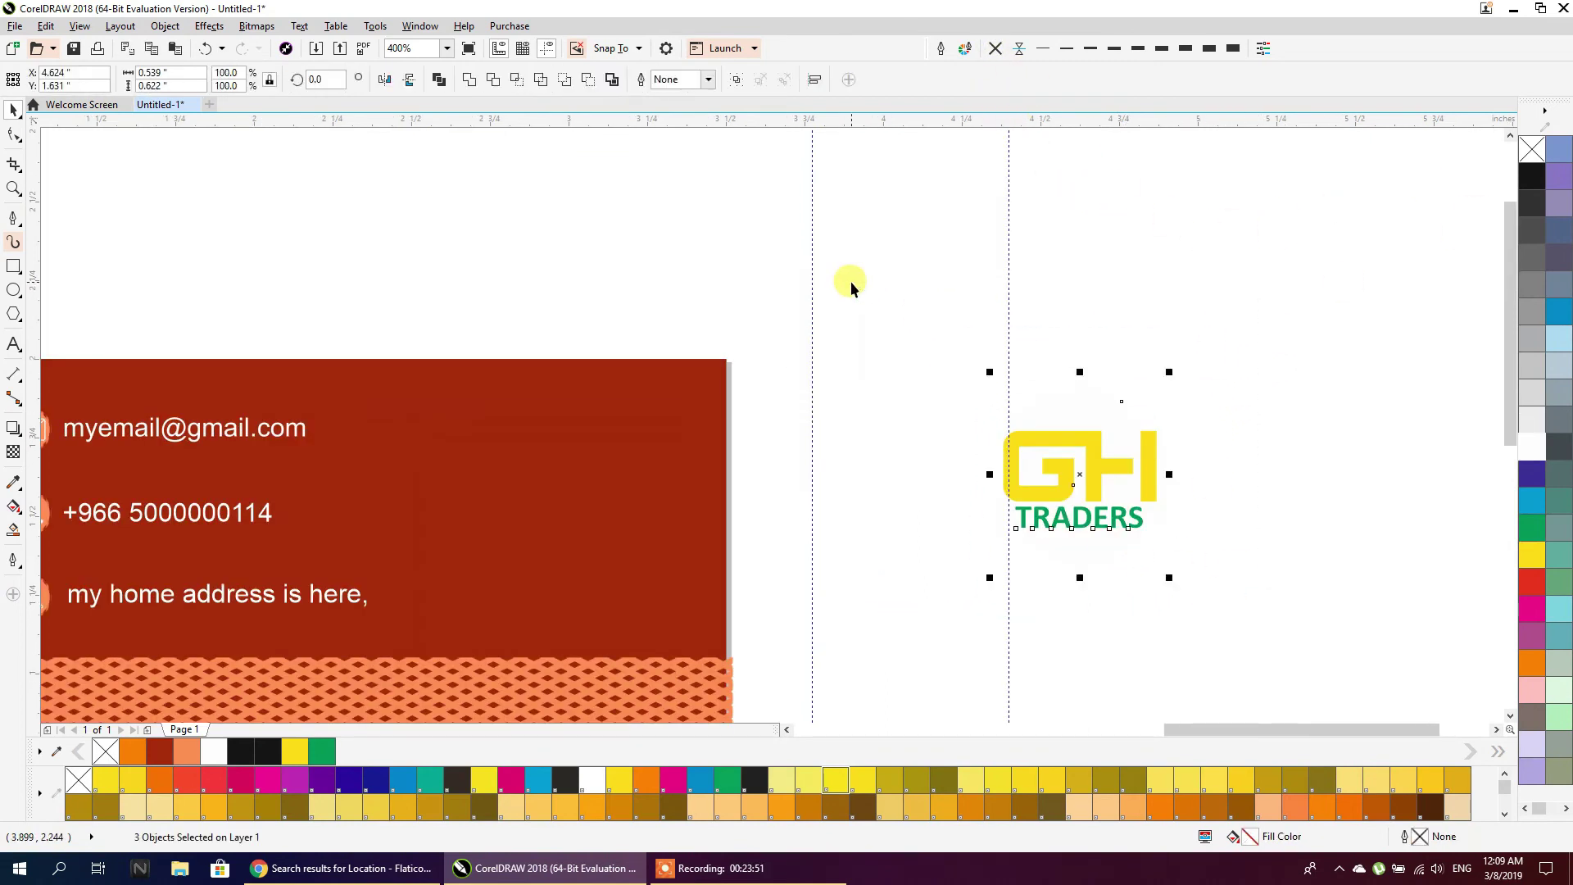
key(ctrl+g)
drag(1051, 471, 534, 496)
click(836, 471)
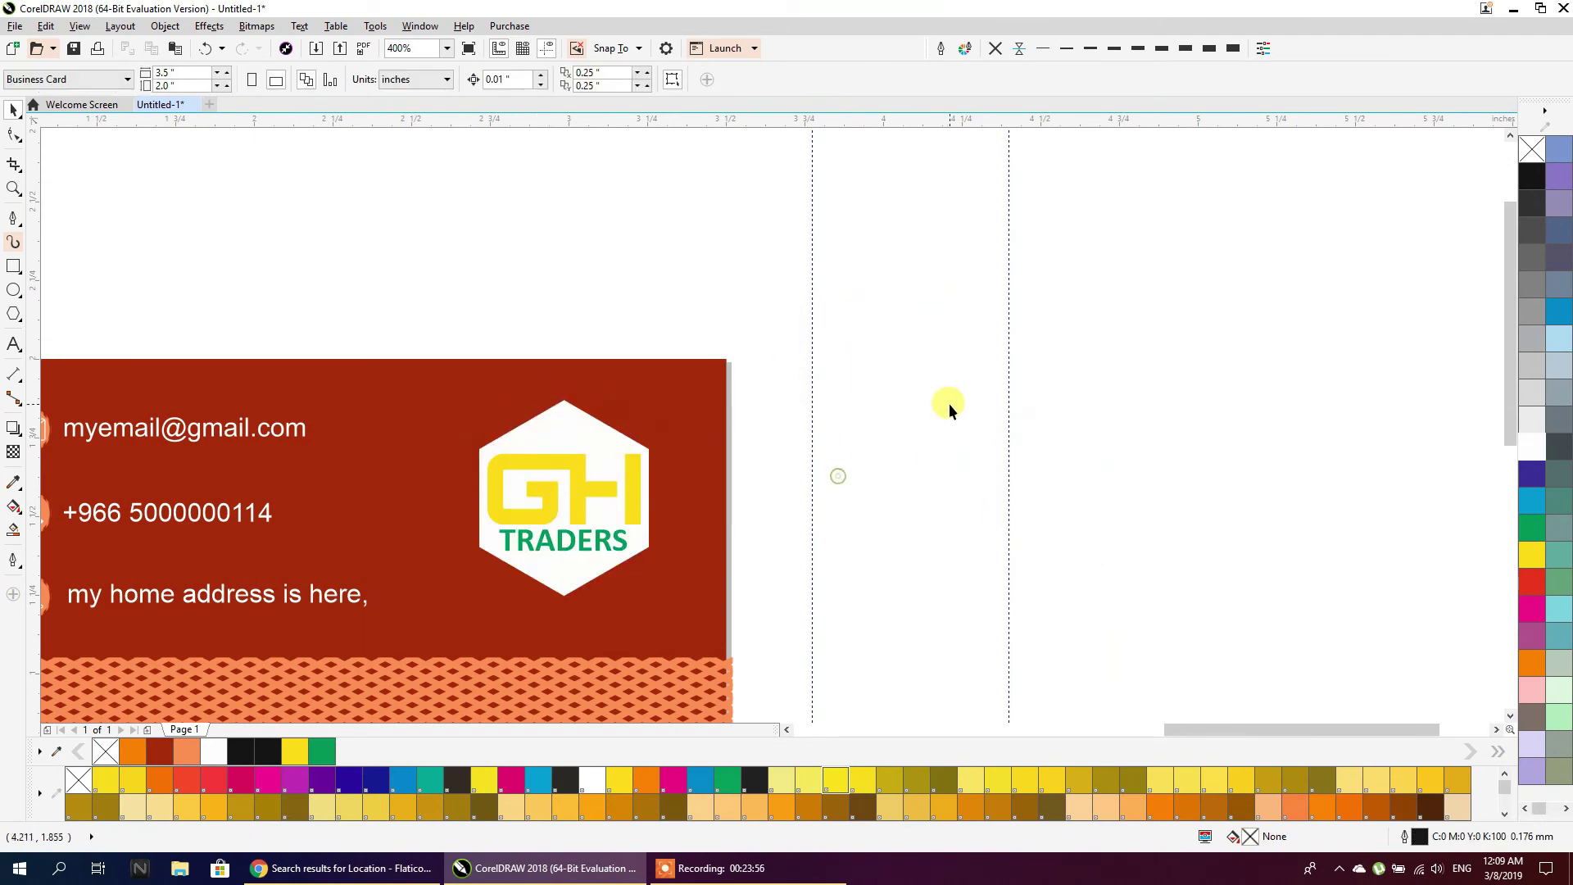
Delete the two colour squares and the leftover copper banner shapes and outline
scroll(938, 380, down, 2)
scroll(785, 554, up, 1)
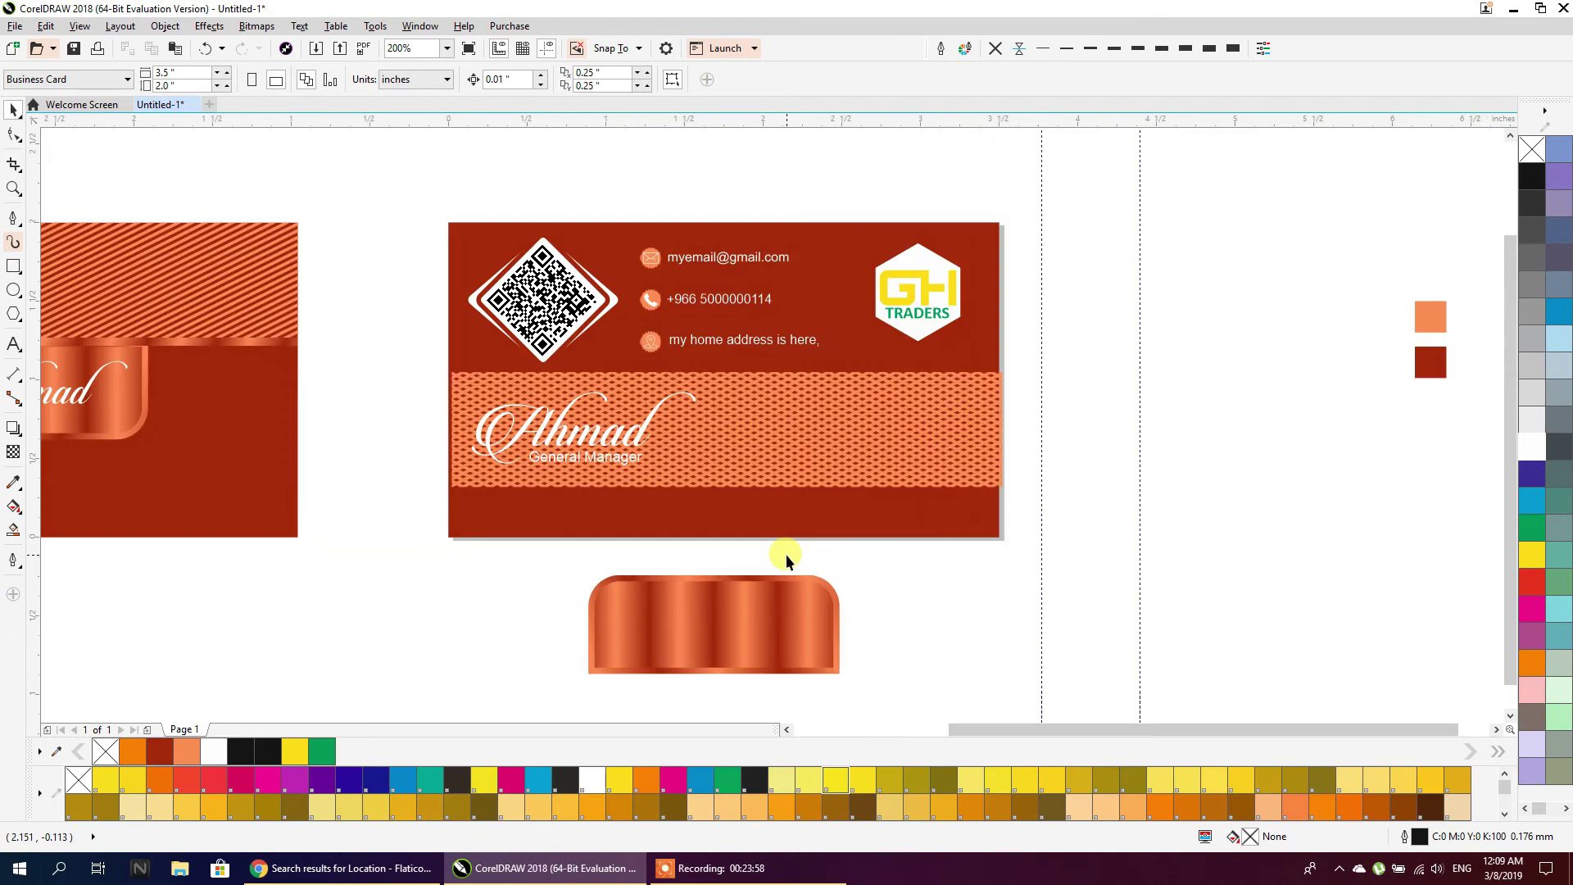
click(799, 615)
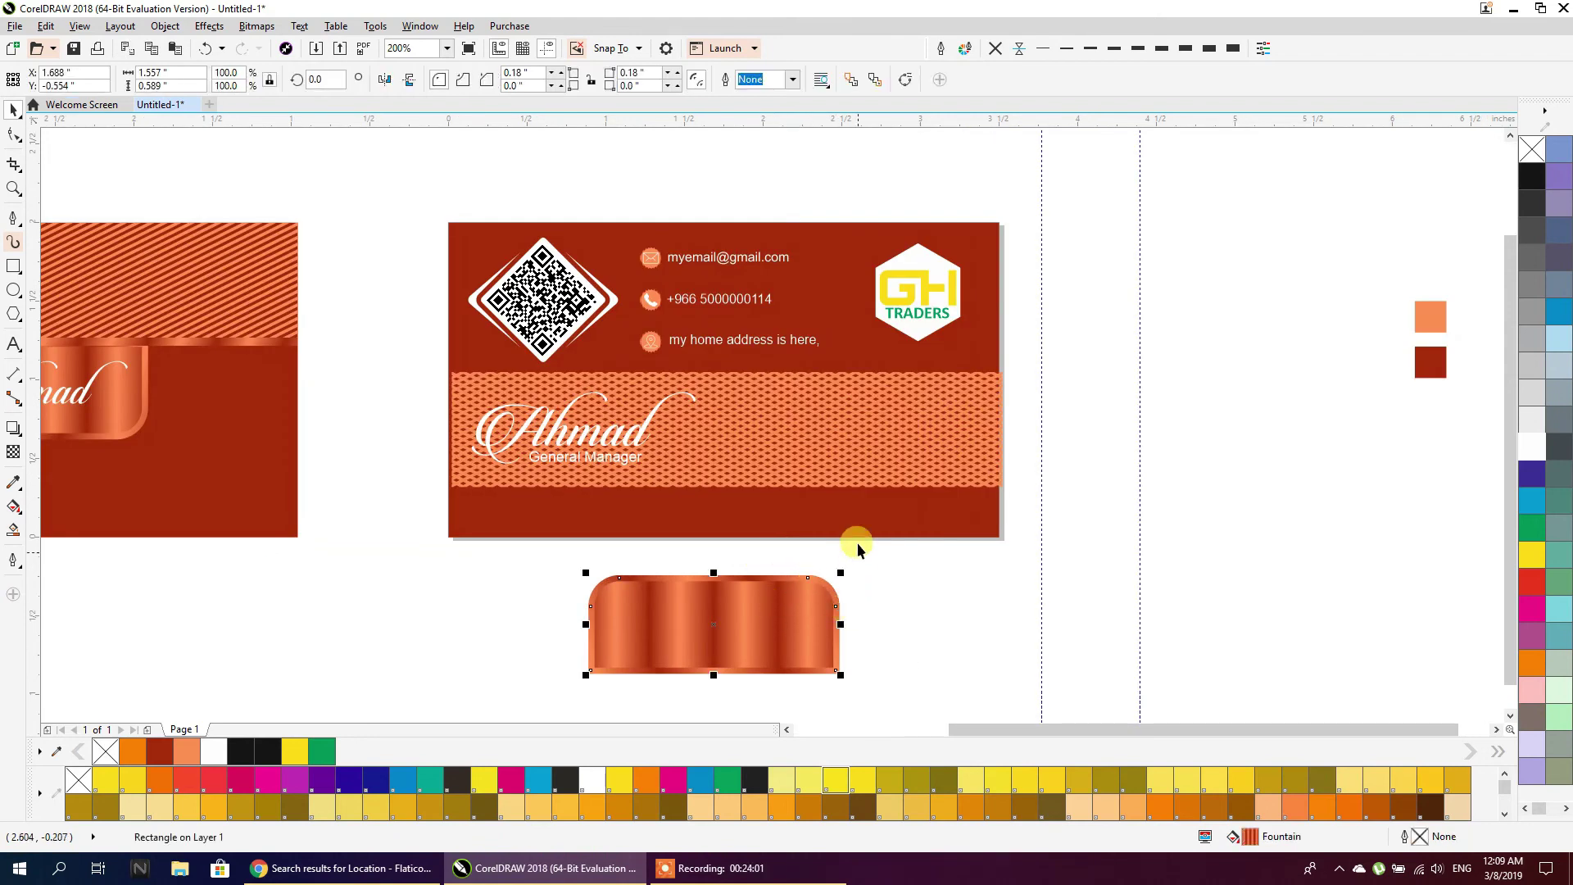
scroll(857, 538, down, 1)
drag(888, 621, 703, 560)
drag(1148, 434, 1159, 504)
key(Delete)
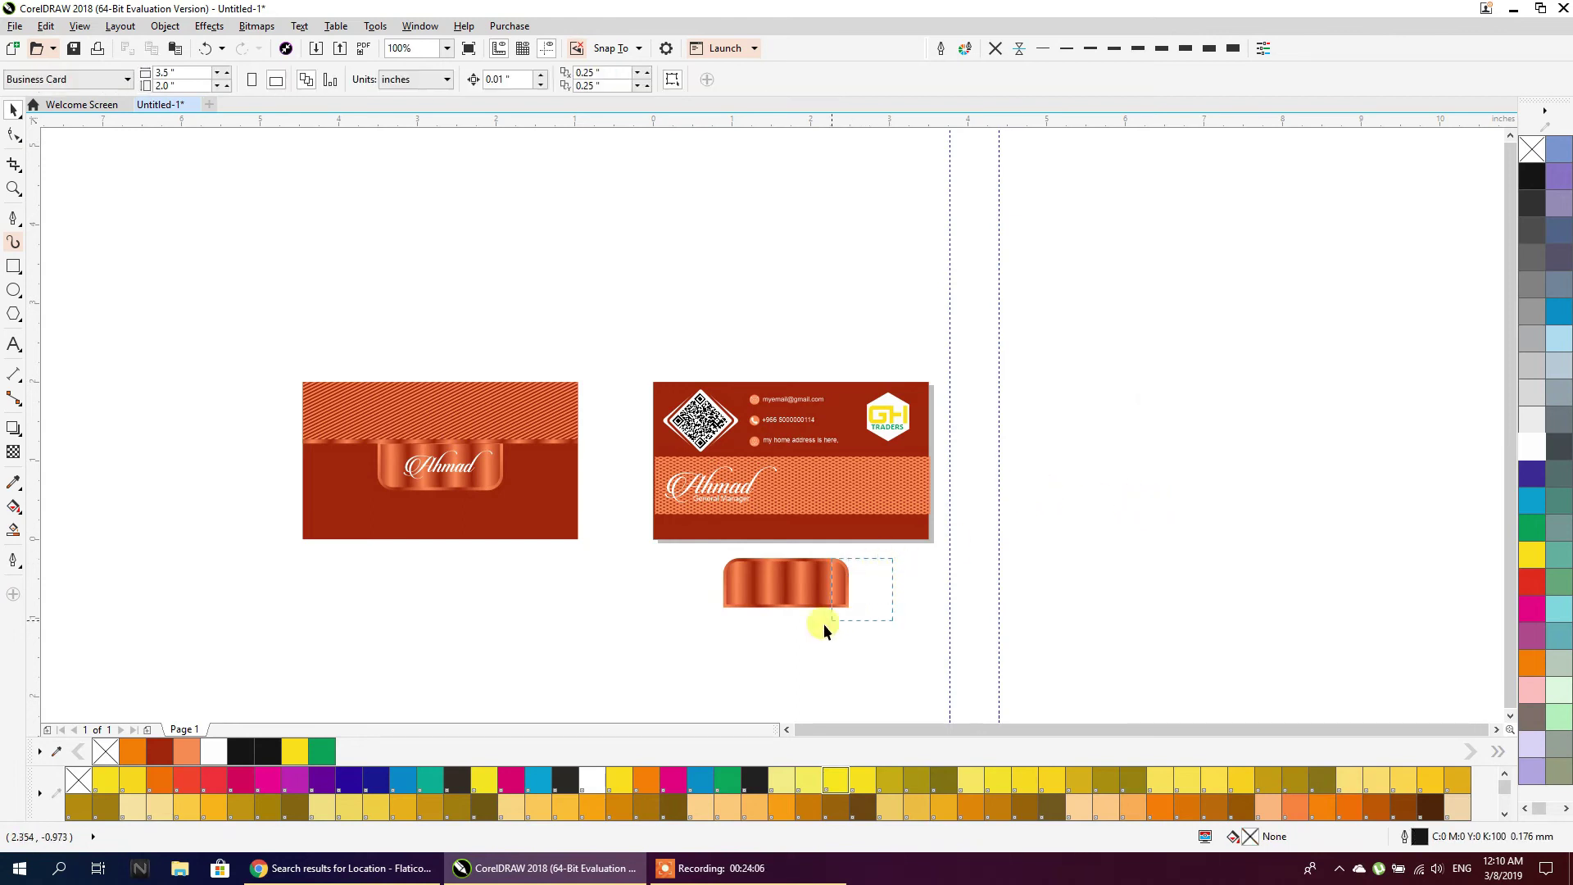
drag(825, 625, 684, 658)
key(Delete)
drag(688, 554, 685, 560)
key(Delete)
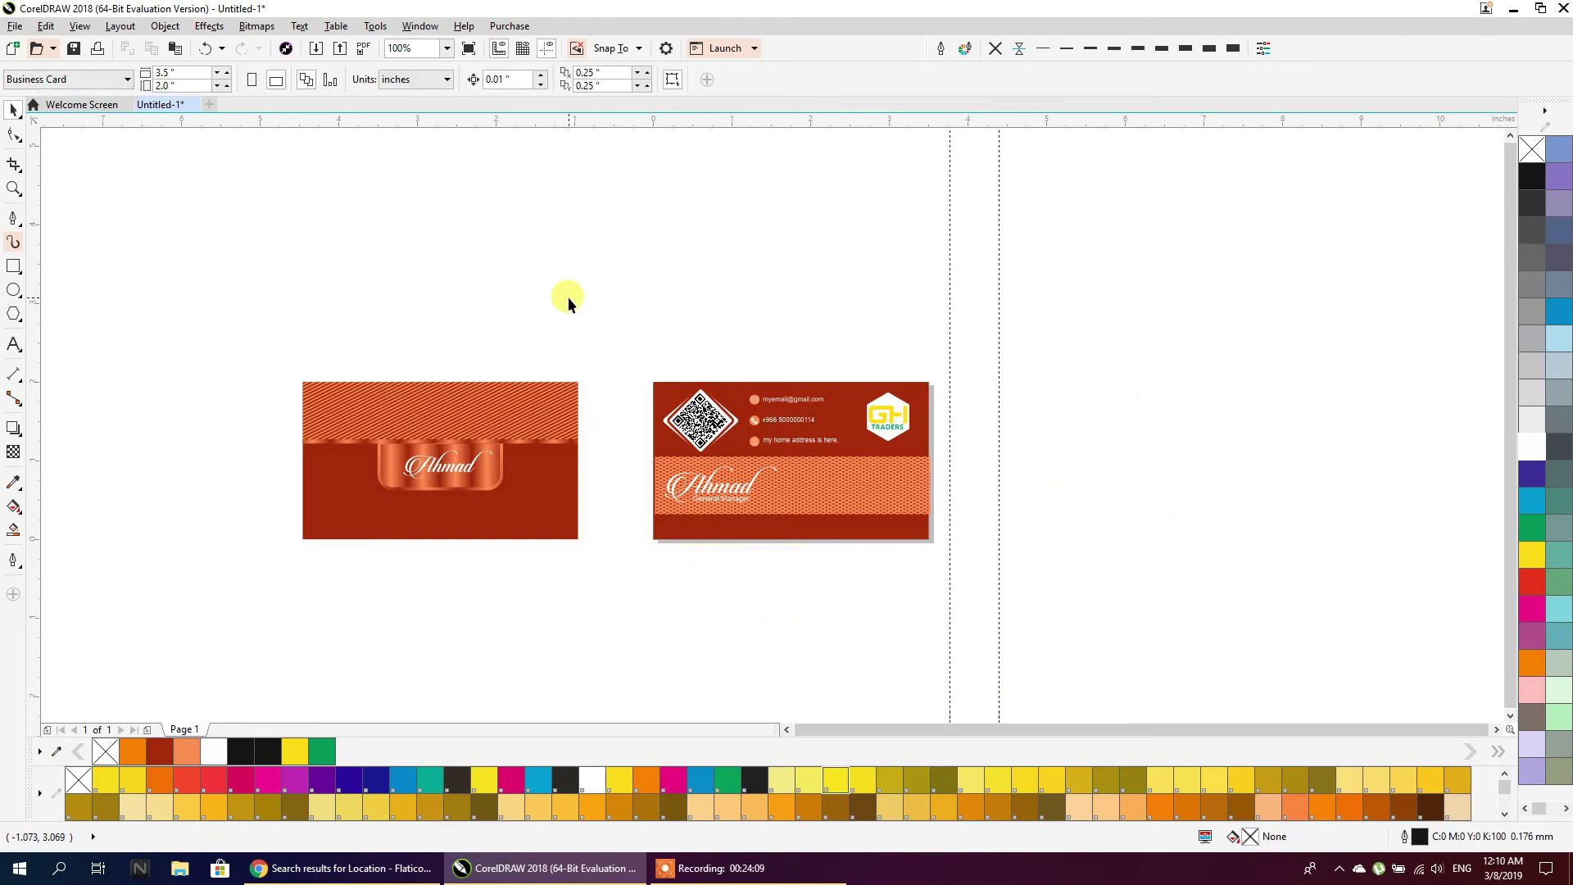
Delete the vertical guideline and move both cards toward the upper left
scroll(568, 297, down, 2)
click(785, 446)
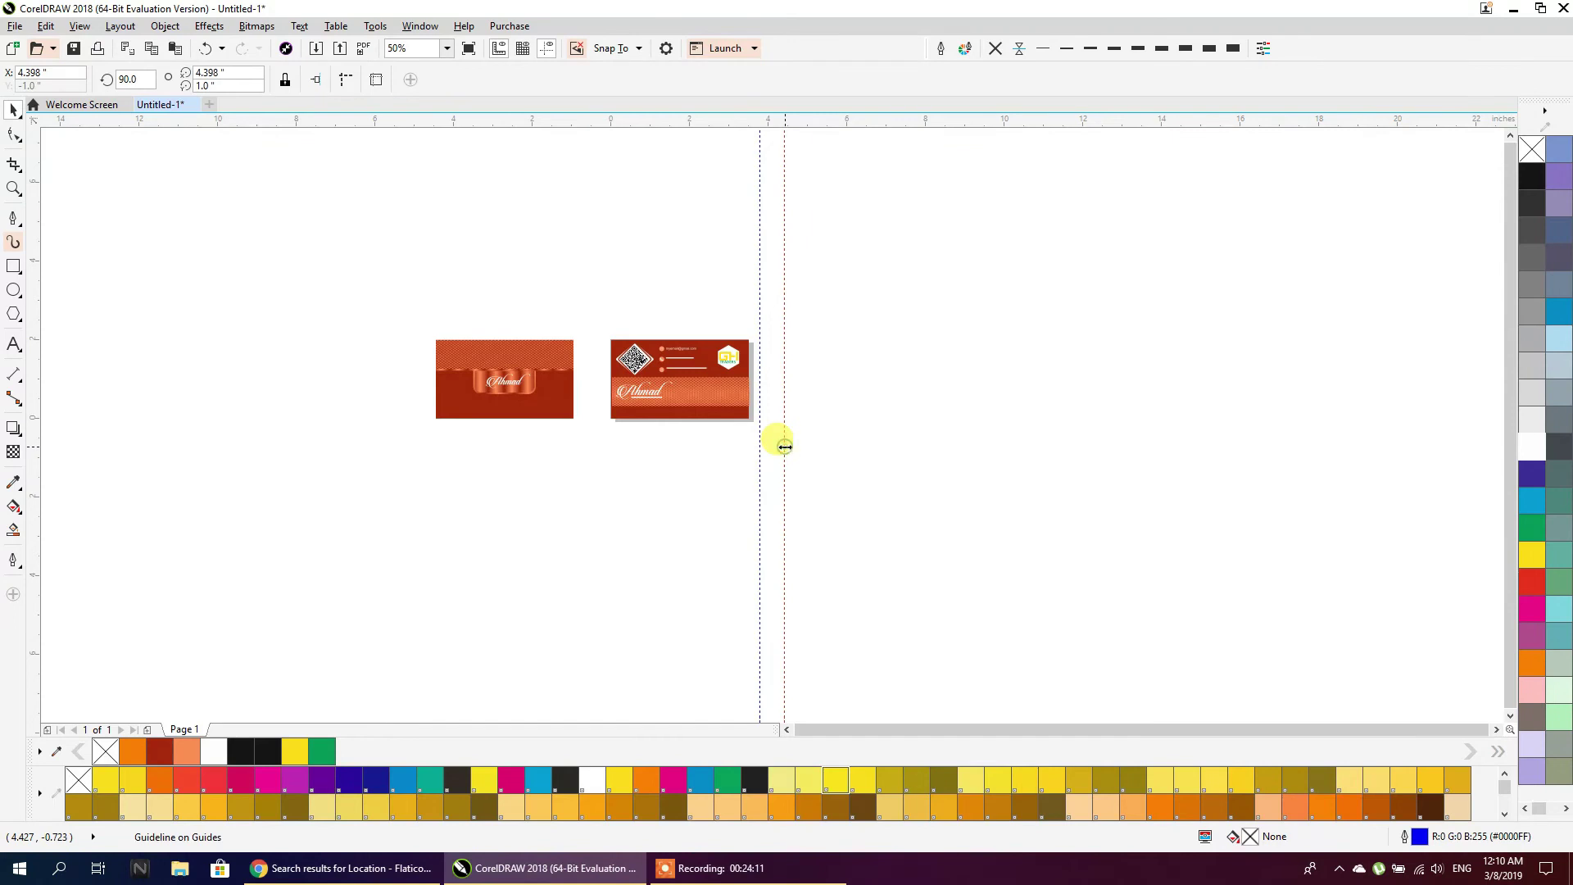
key(Delete)
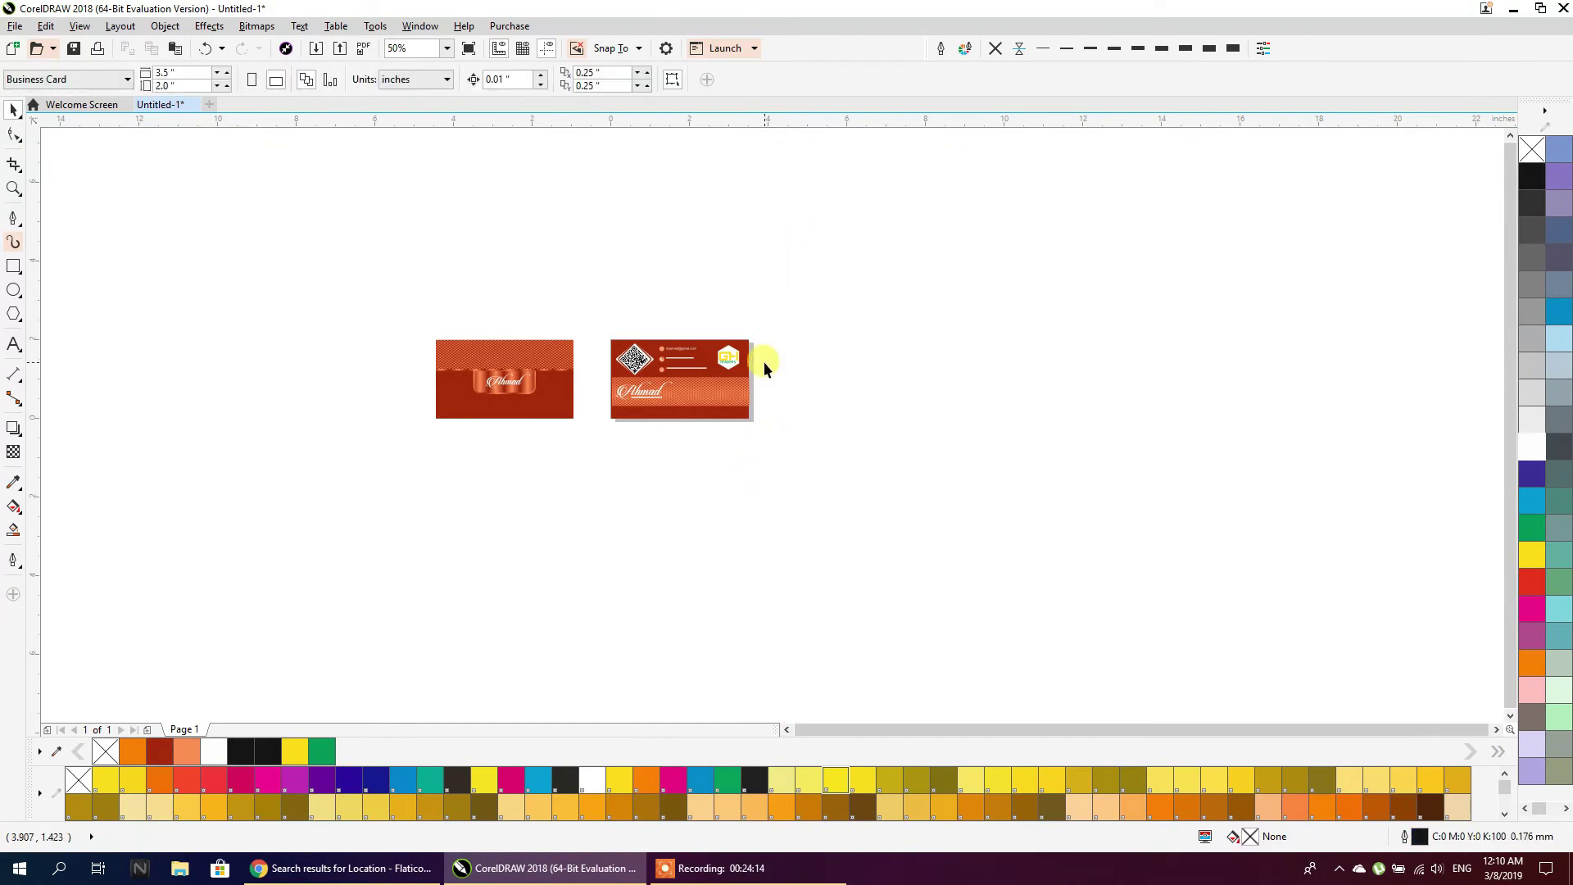
drag(783, 313, 432, 483)
scroll(502, 410, up, 2)
scroll(893, 329, down, 1)
drag(901, 331, 640, 295)
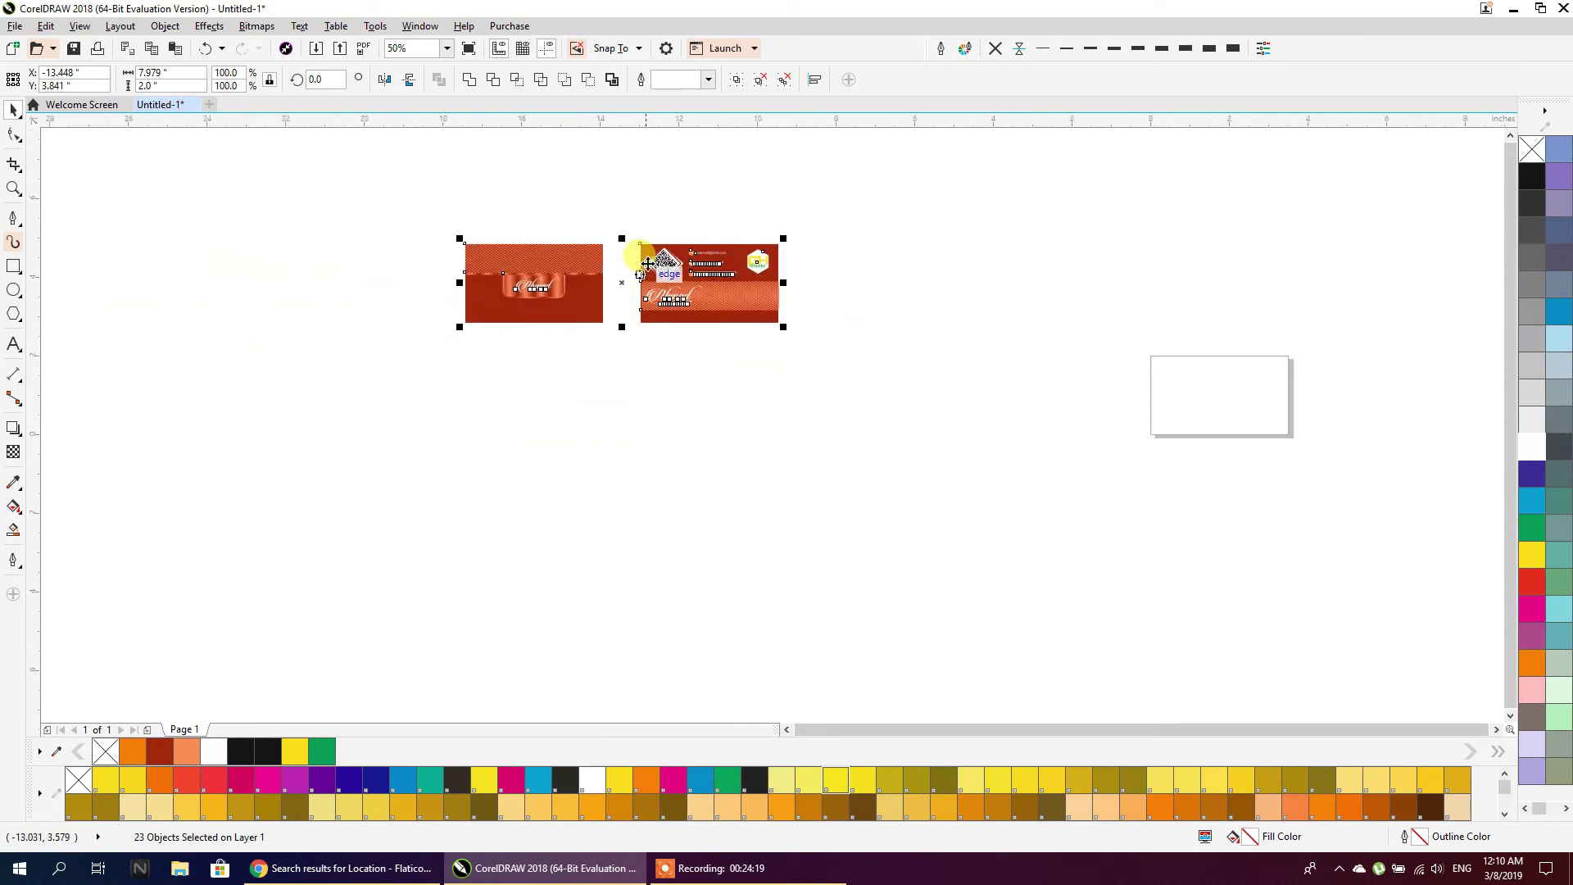
scroll(647, 264, up, 1)
click(636, 449)
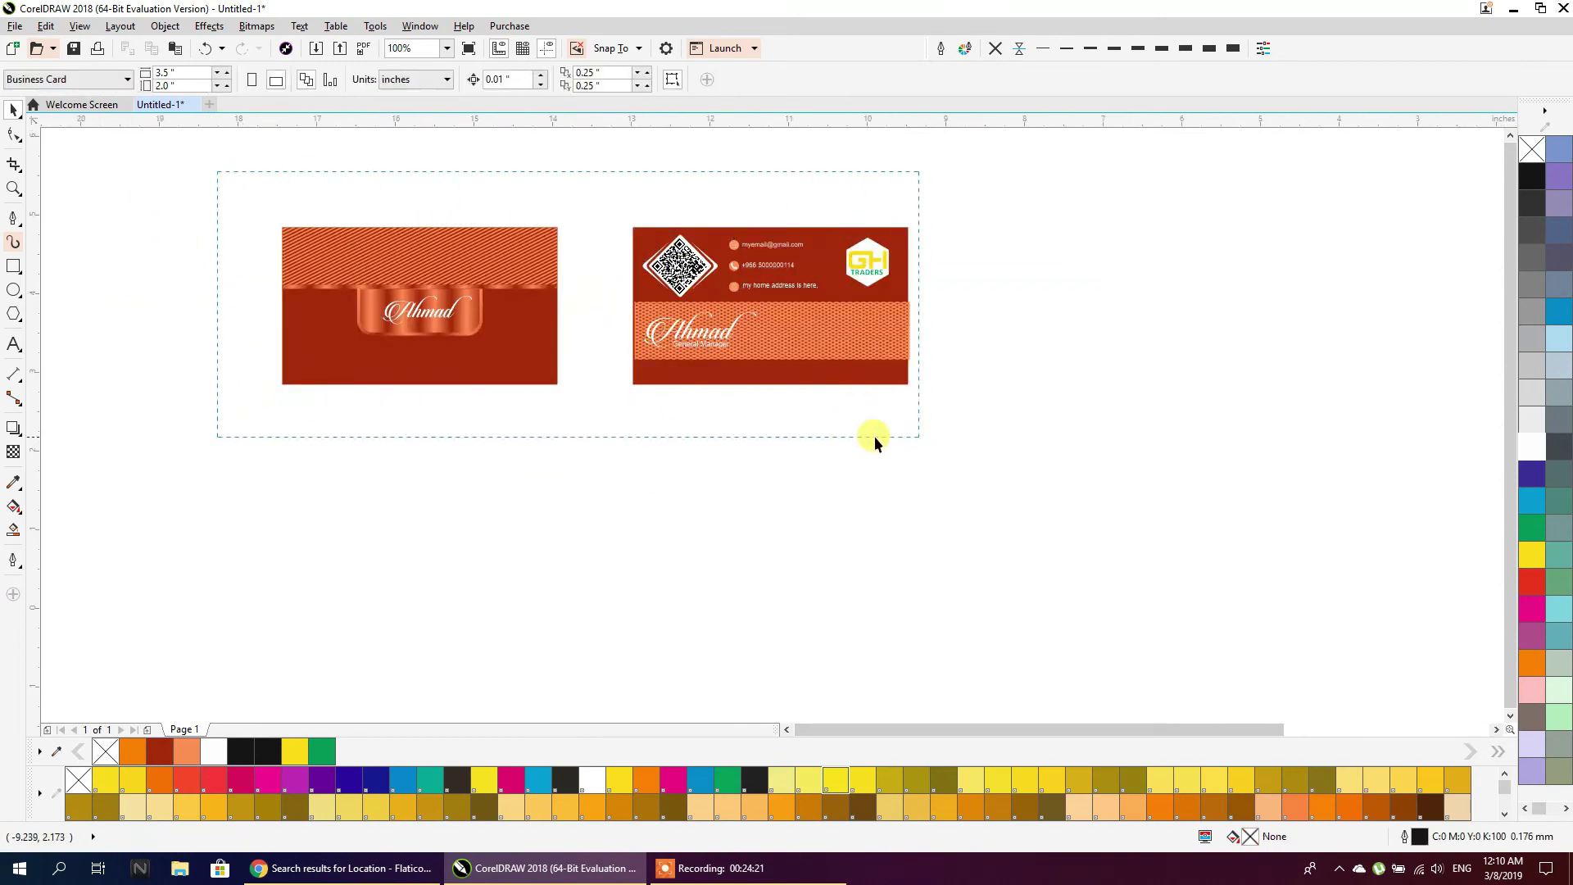
Group the orange band's pieces and centre-align the band with the card background
drag(613, 467, 613, 467)
click(678, 376)
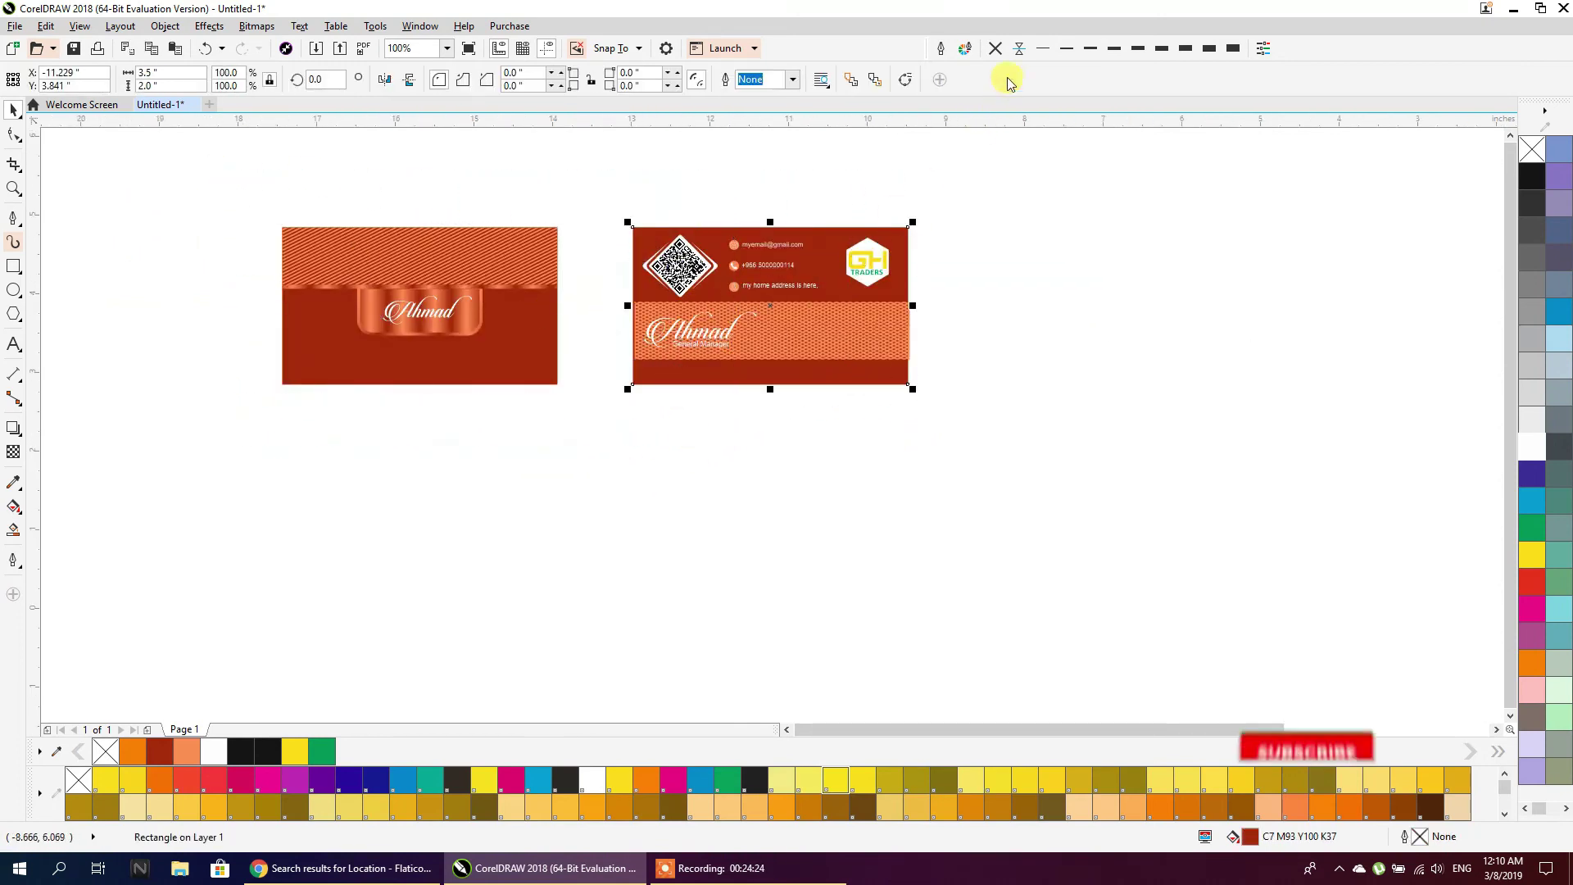
click(985, 157)
scroll(764, 326, up, 1)
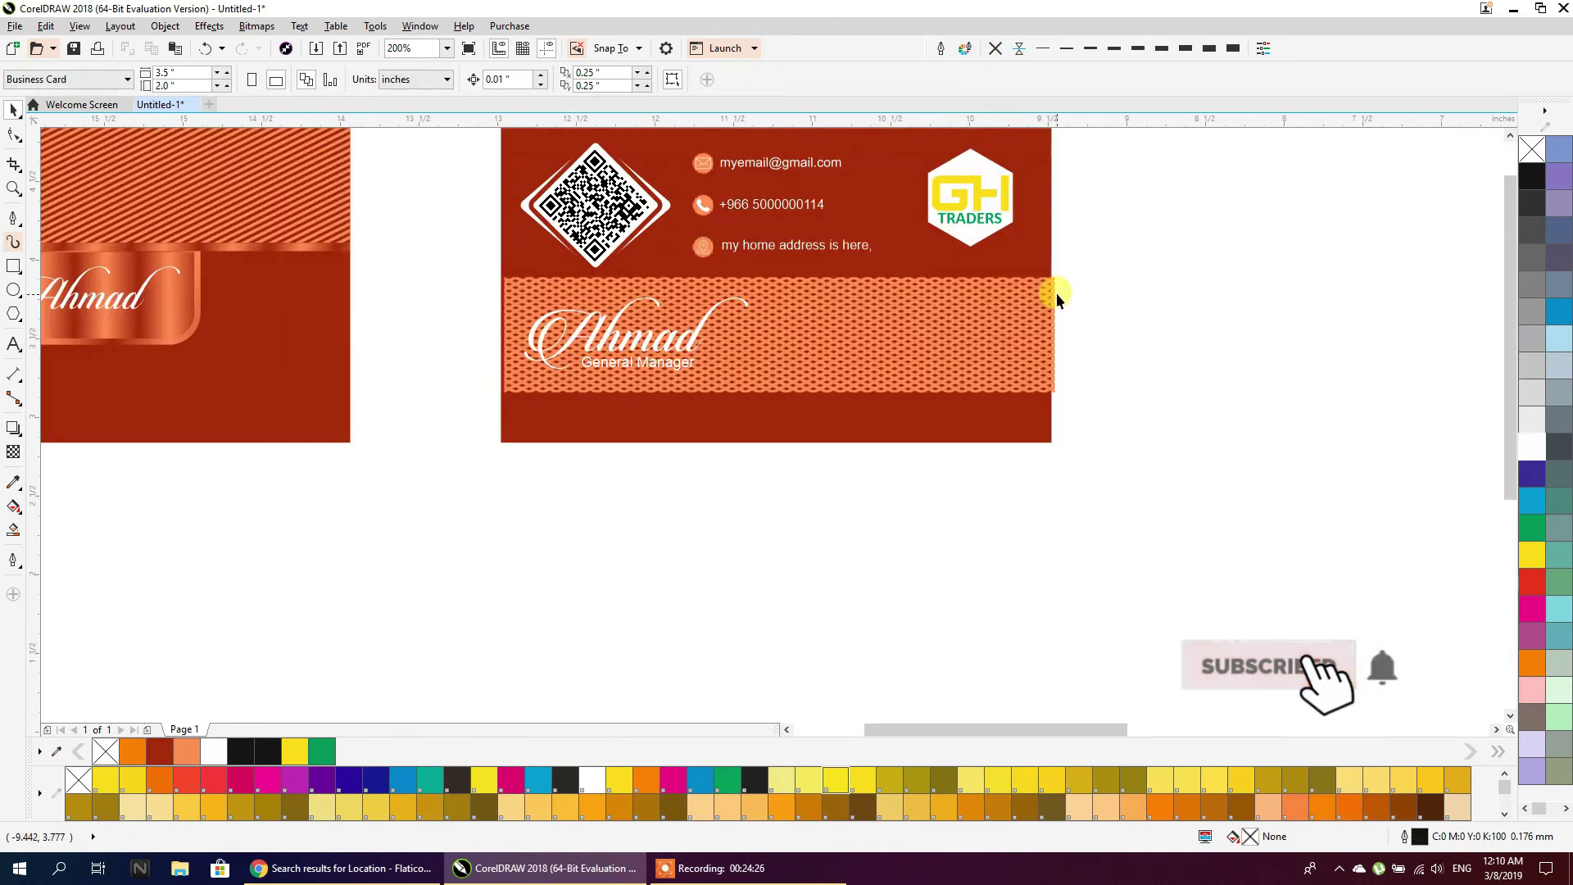
drag(1082, 264, 459, 424)
key(ctrl+g)
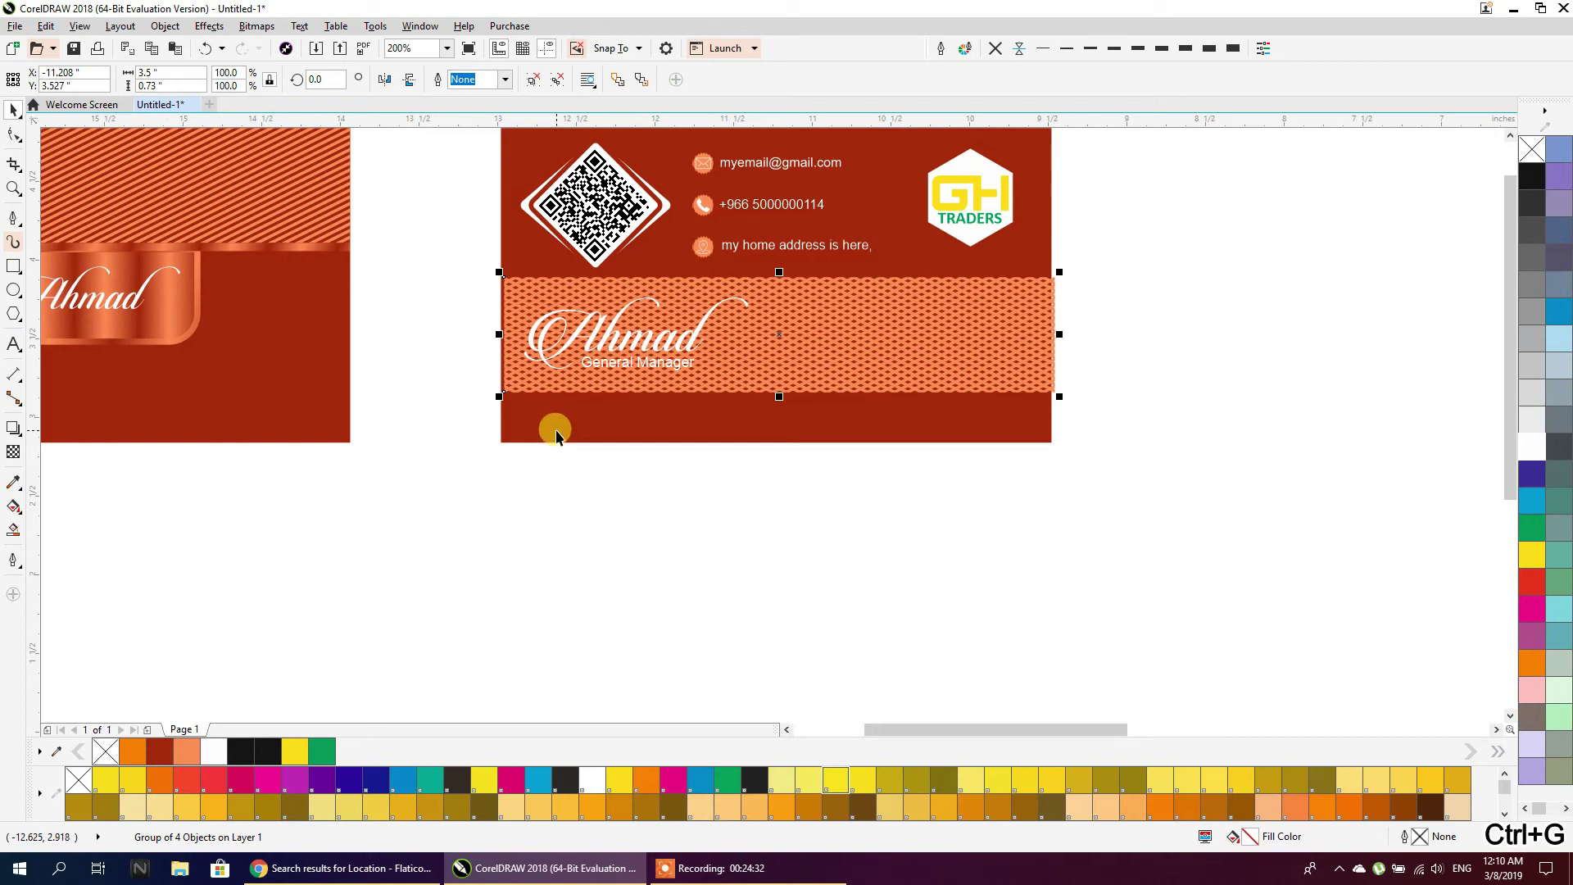
shift+click(556, 432)
key(c)
click(578, 503)
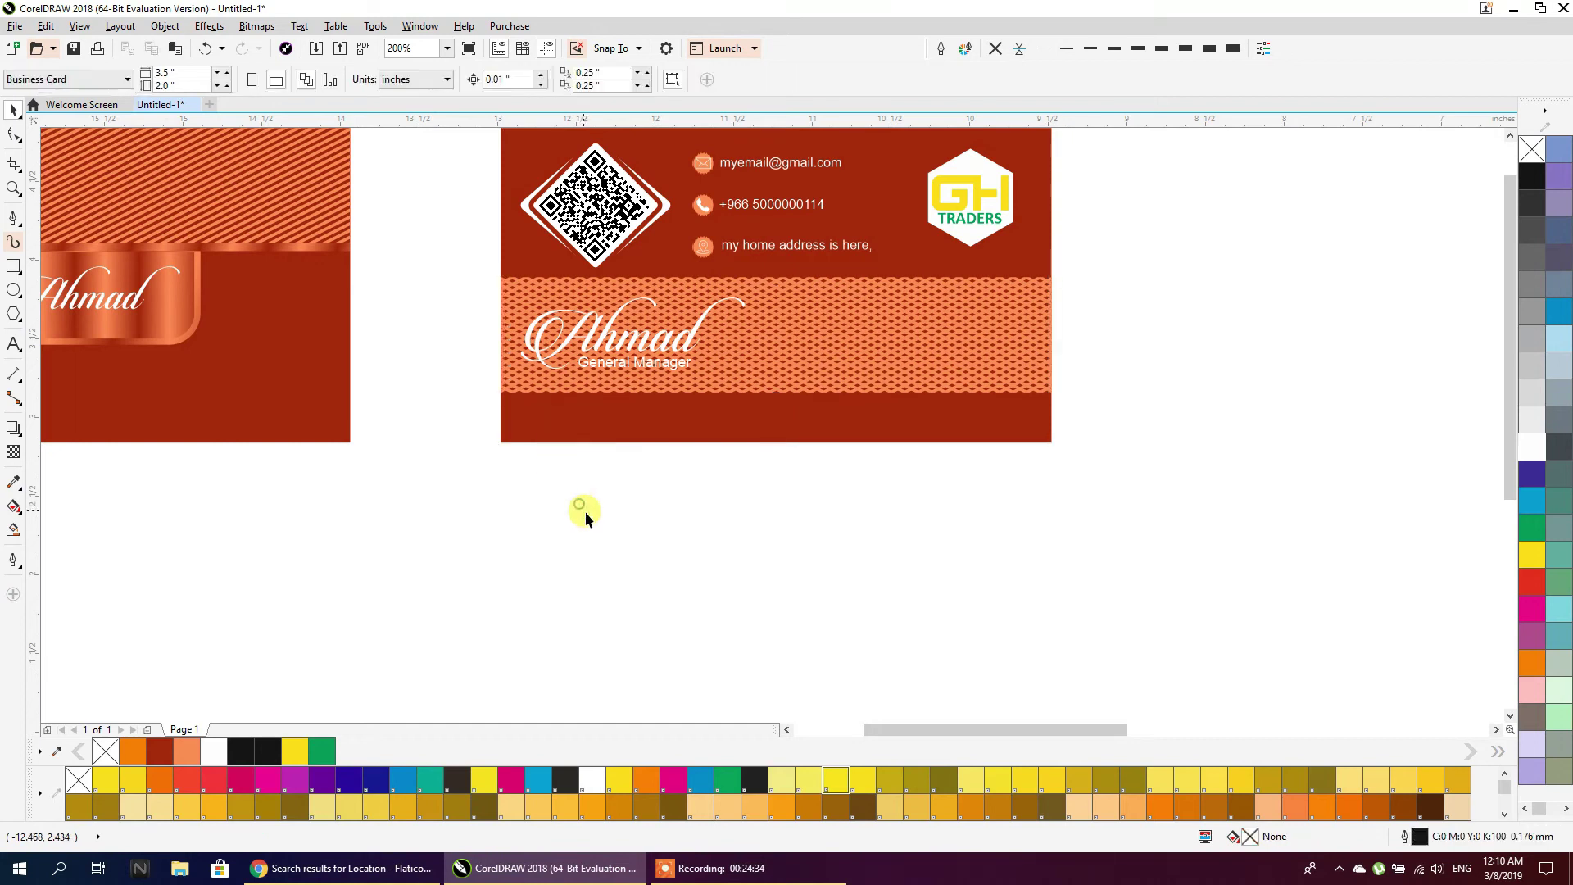
Copy both cards downward and repeat the copy with Ctrl+R to build four rows
scroll(599, 519, down, 1)
drag(169, 311, 828, 518)
scroll(733, 393, down, 1)
drag(733, 393, 733, 485)
key(ctrl+r)
key(ctrl+r)
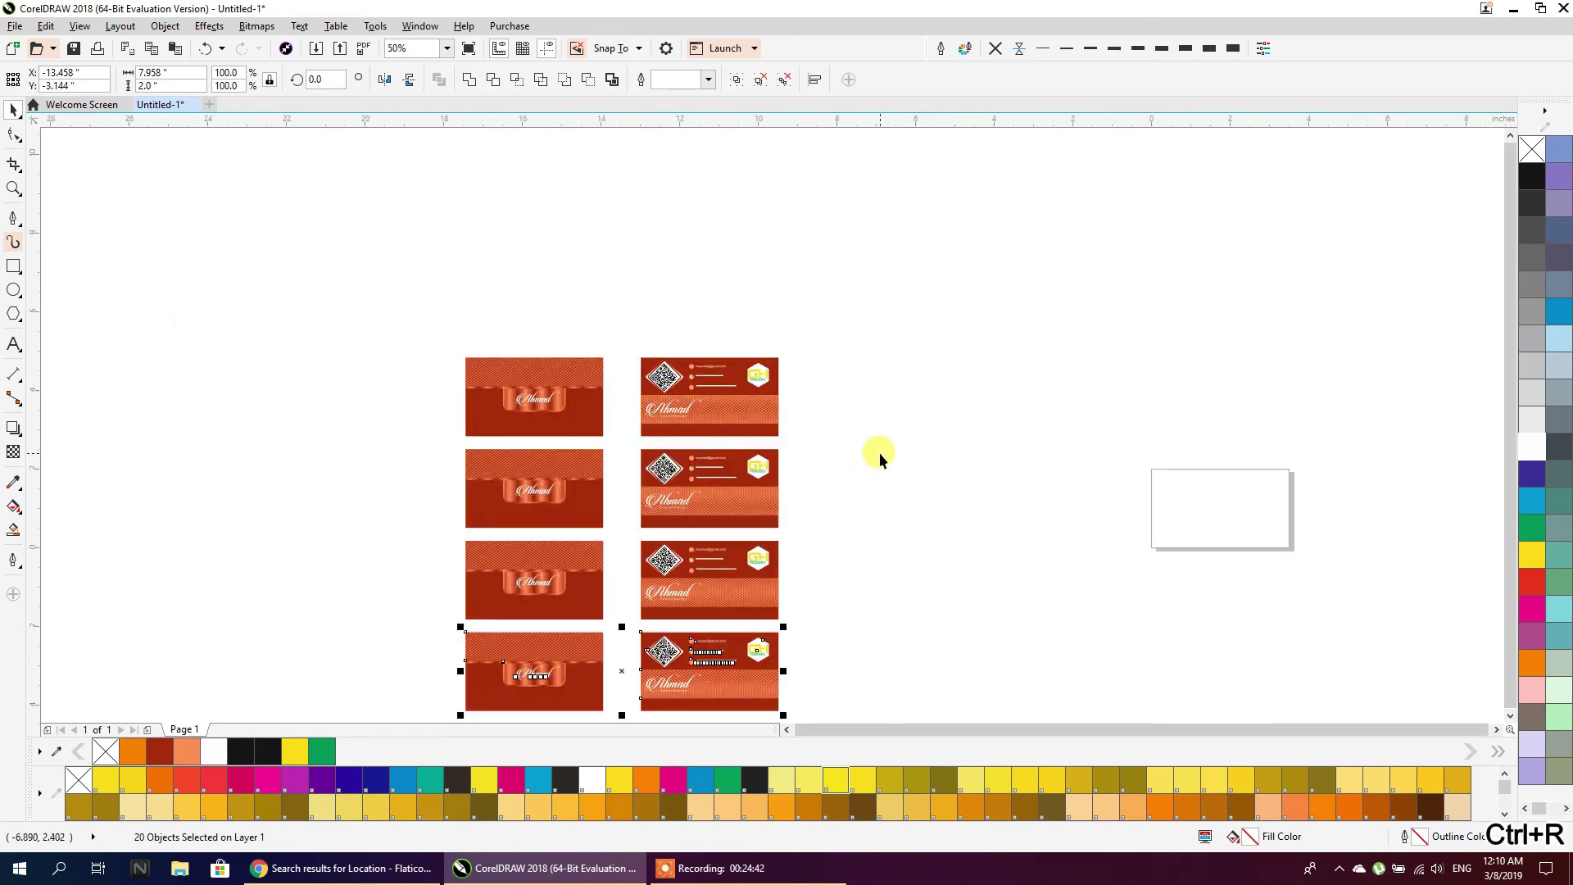
scroll(813, 332, down, 1)
scroll(832, 412, up, 1)
Draw a small circle to the left of the front card
click(832, 411)
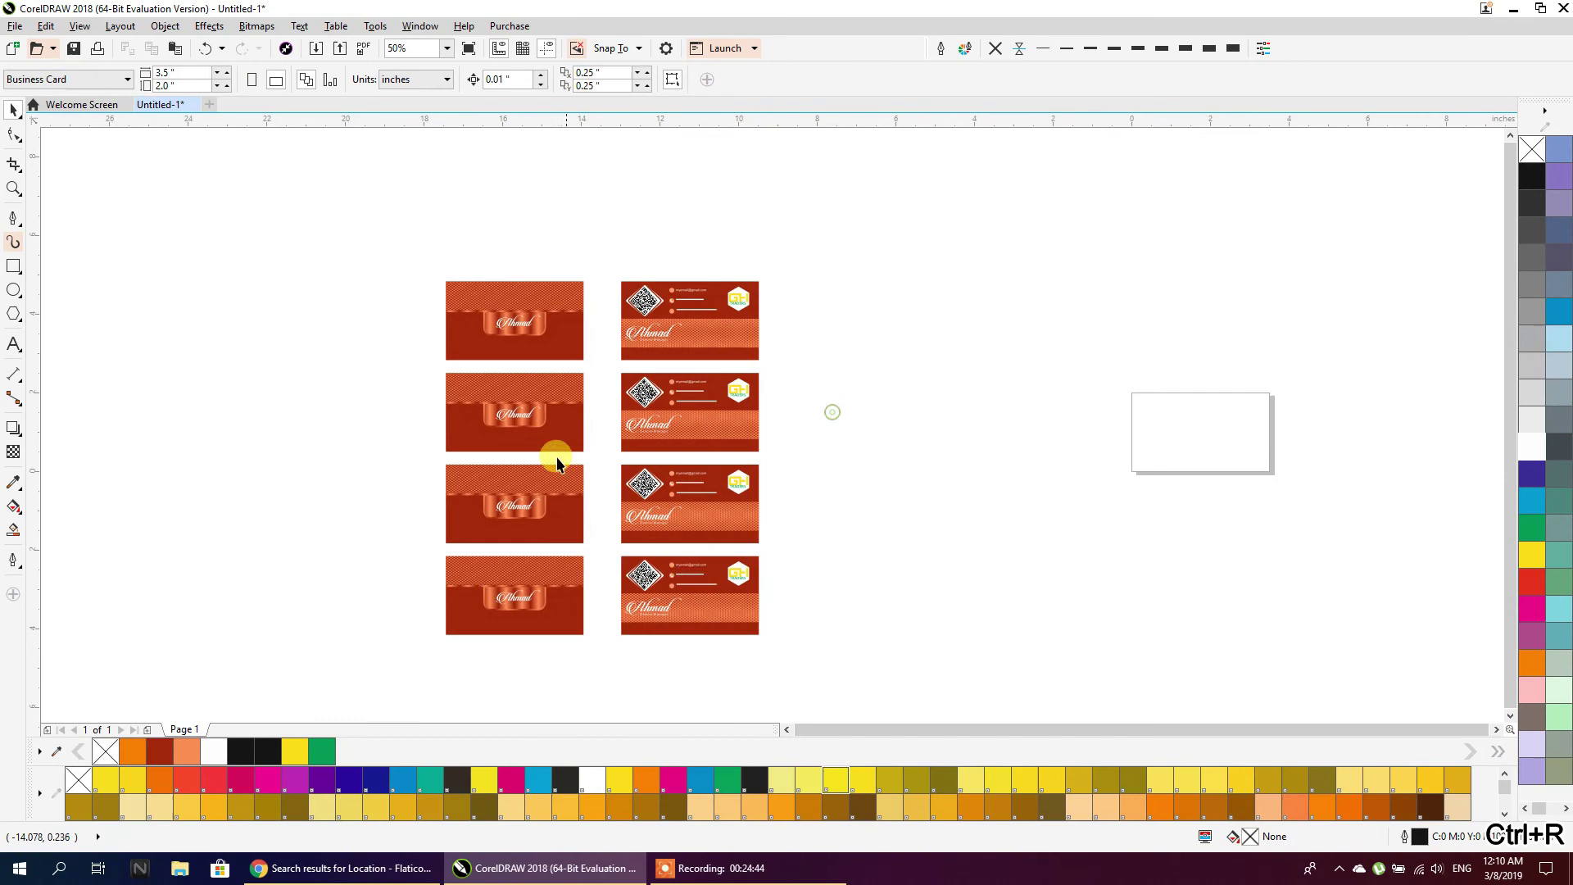
click(522, 423)
scroll(516, 418, up, 2)
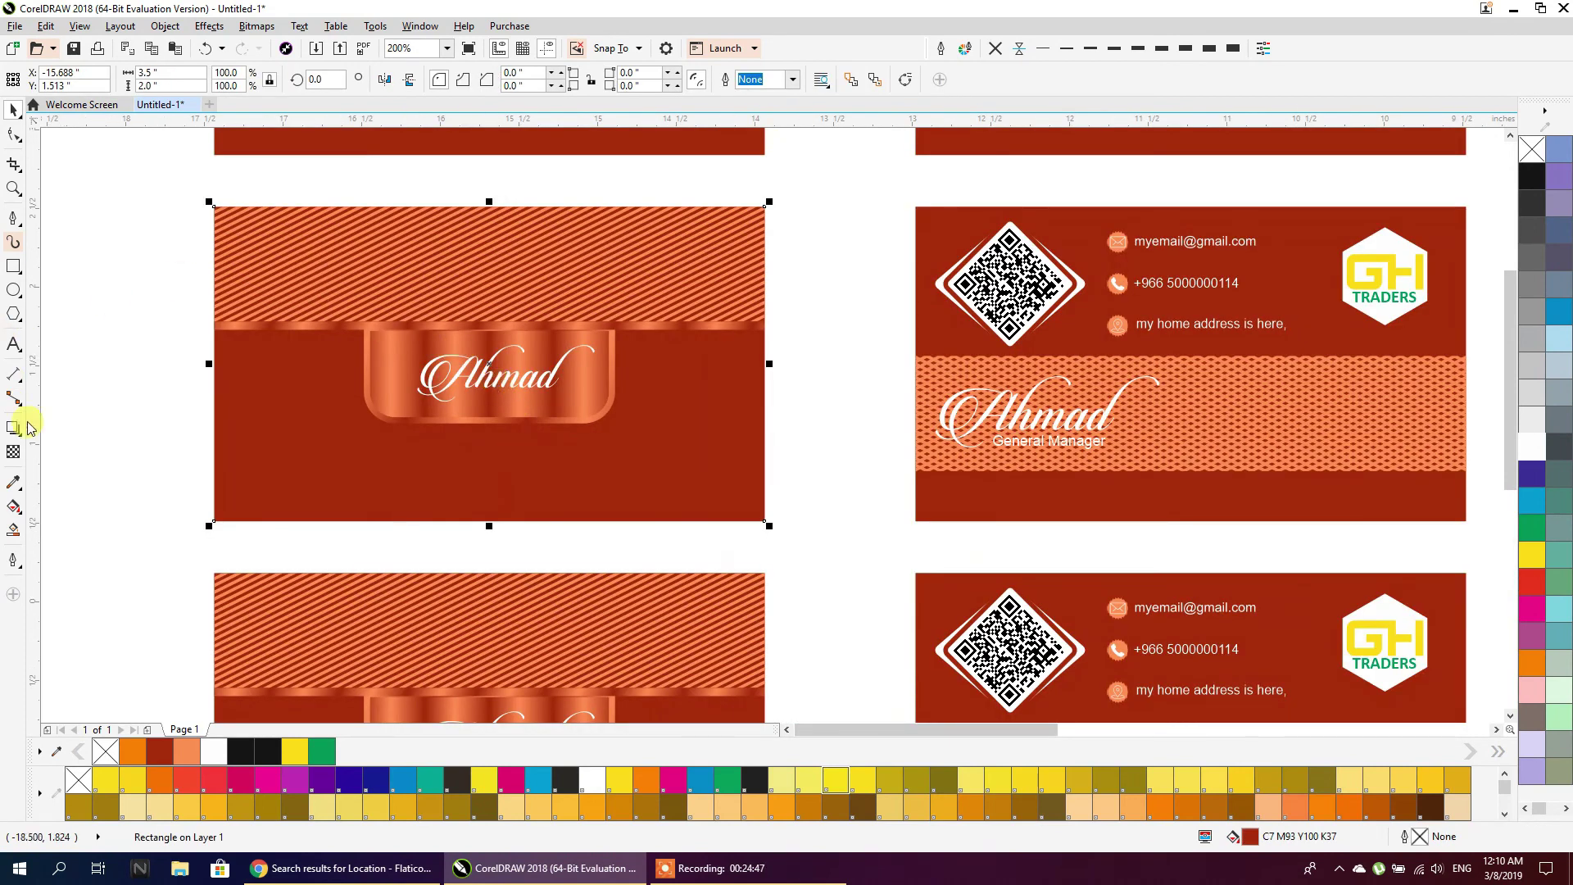
click(227, 407)
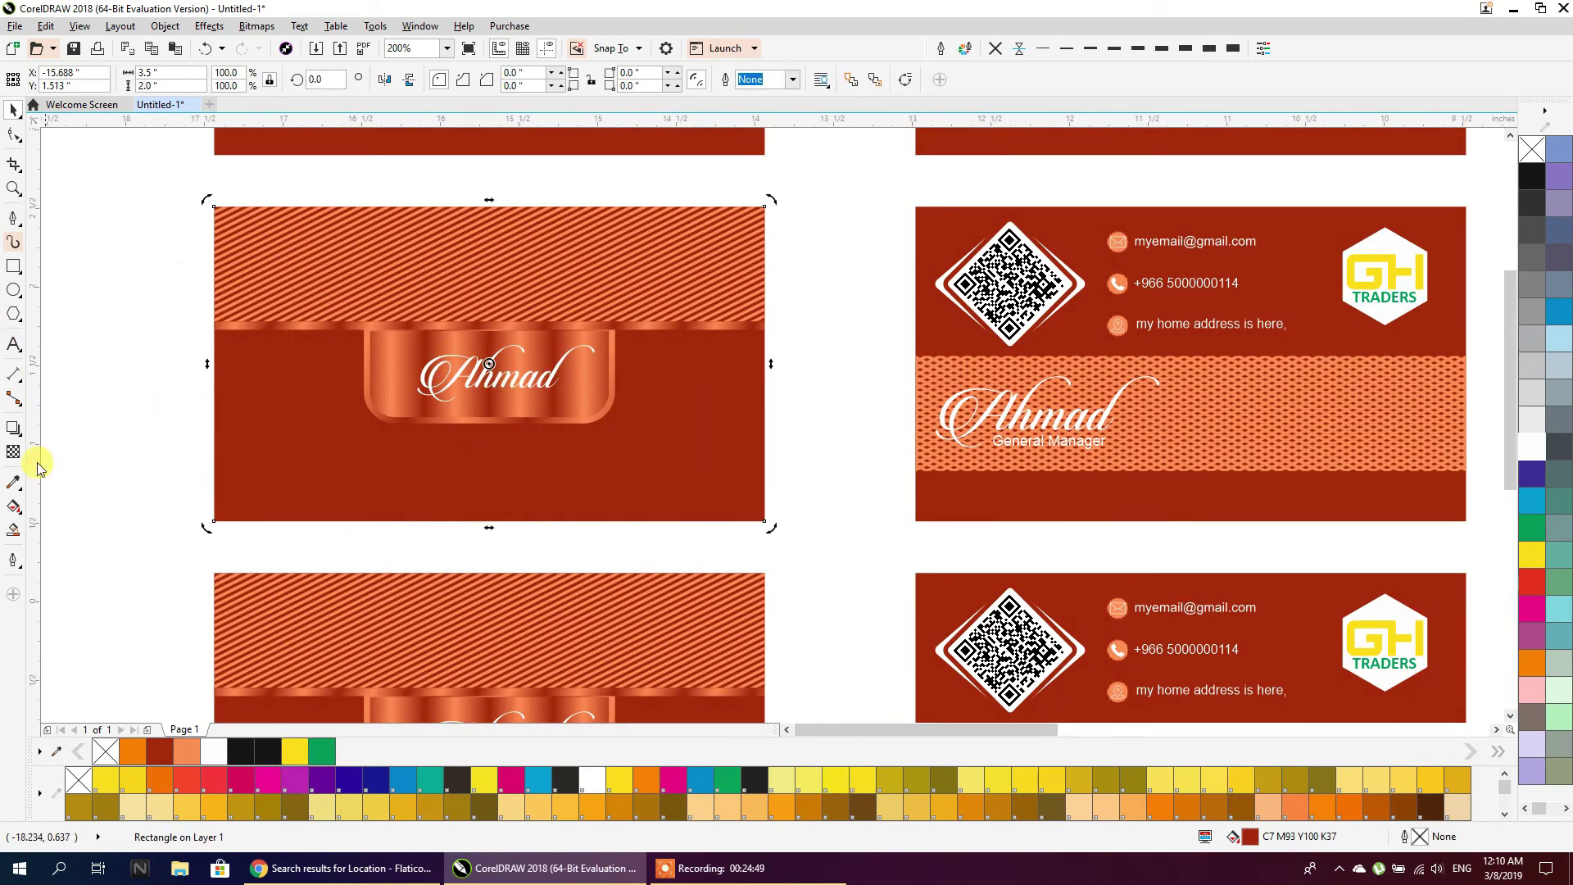
click(12, 290)
mouse_move(99, 237)
mouse_down()
mouse_move(160, 299)
mouse_move(117, 271)
mouse_move(115, 333)
mouse_up()
Duplicate the circle below, fill the upper one green and lighten the lower one's green
right_click(116, 334)
click(128, 278)
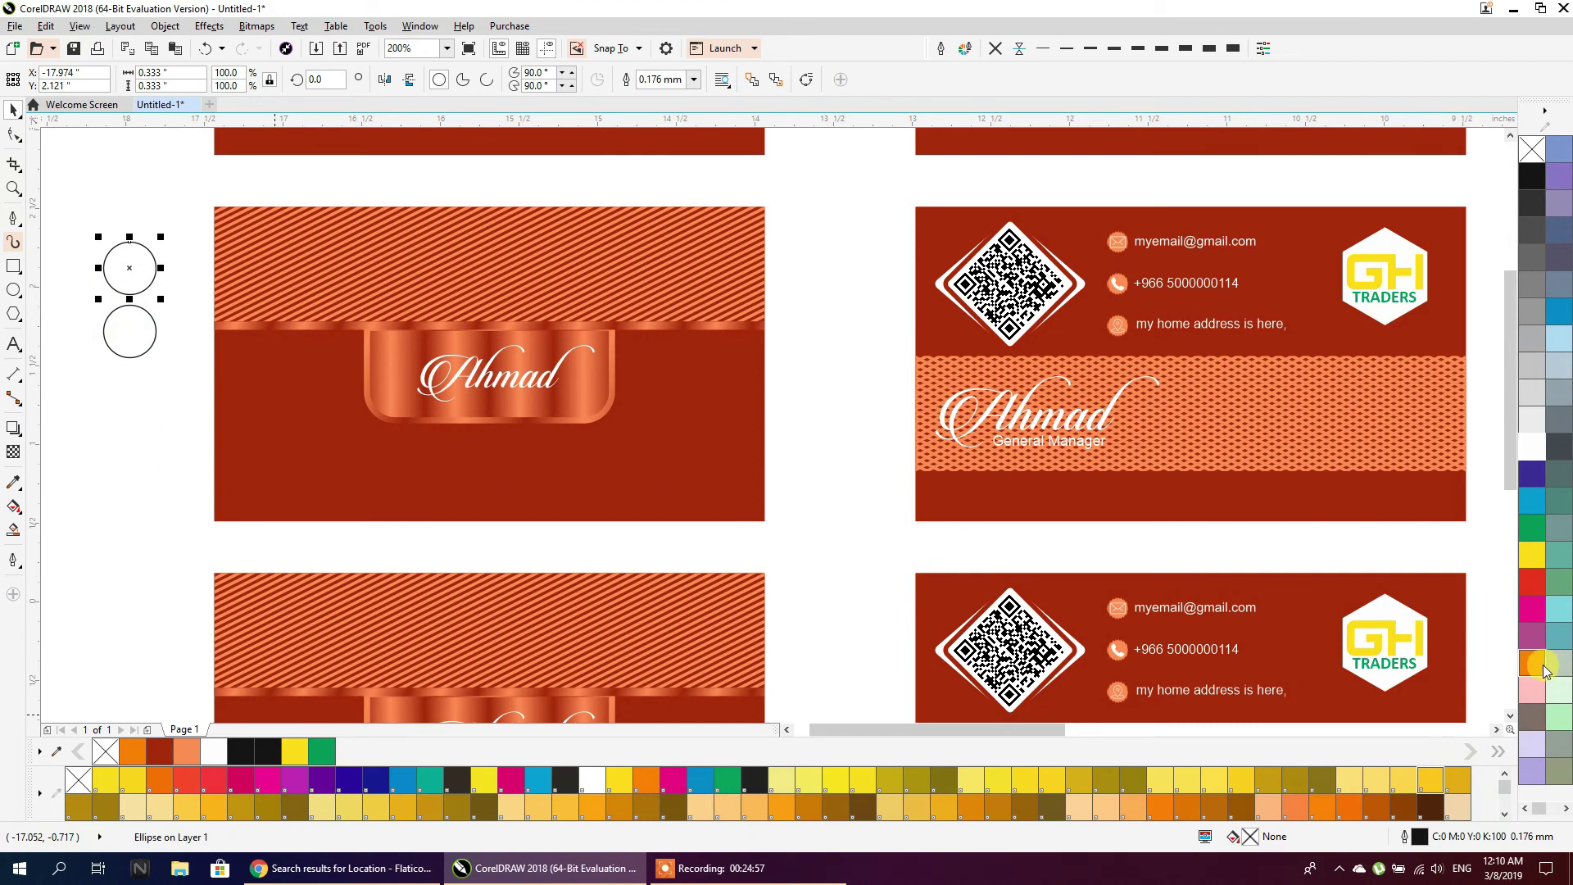
click(1530, 529)
click(127, 327)
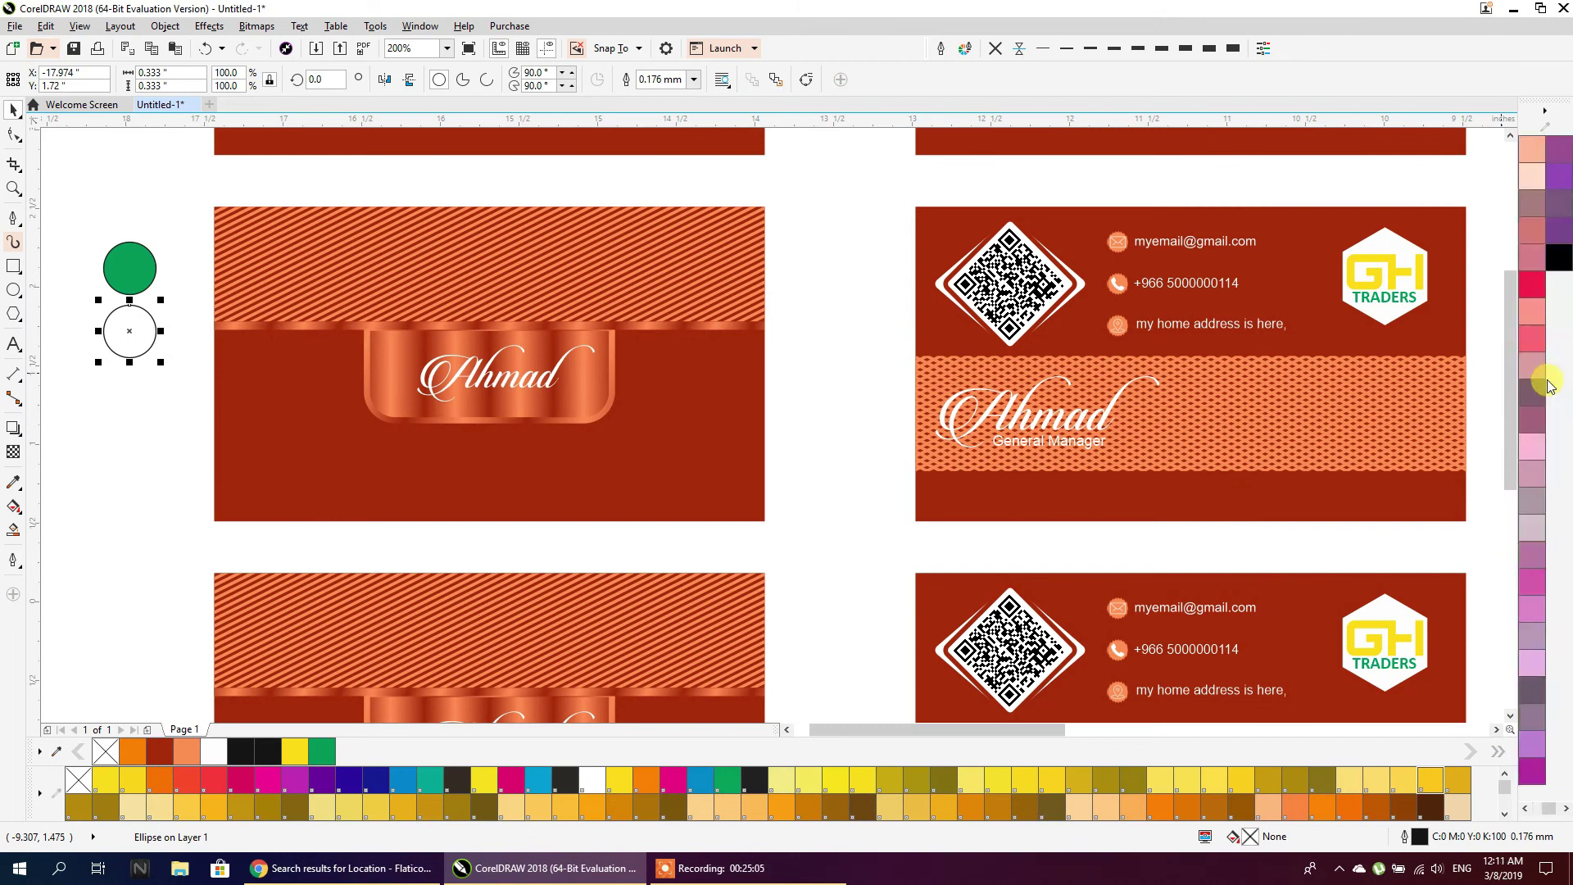
drag(1539, 534, 1445, 547)
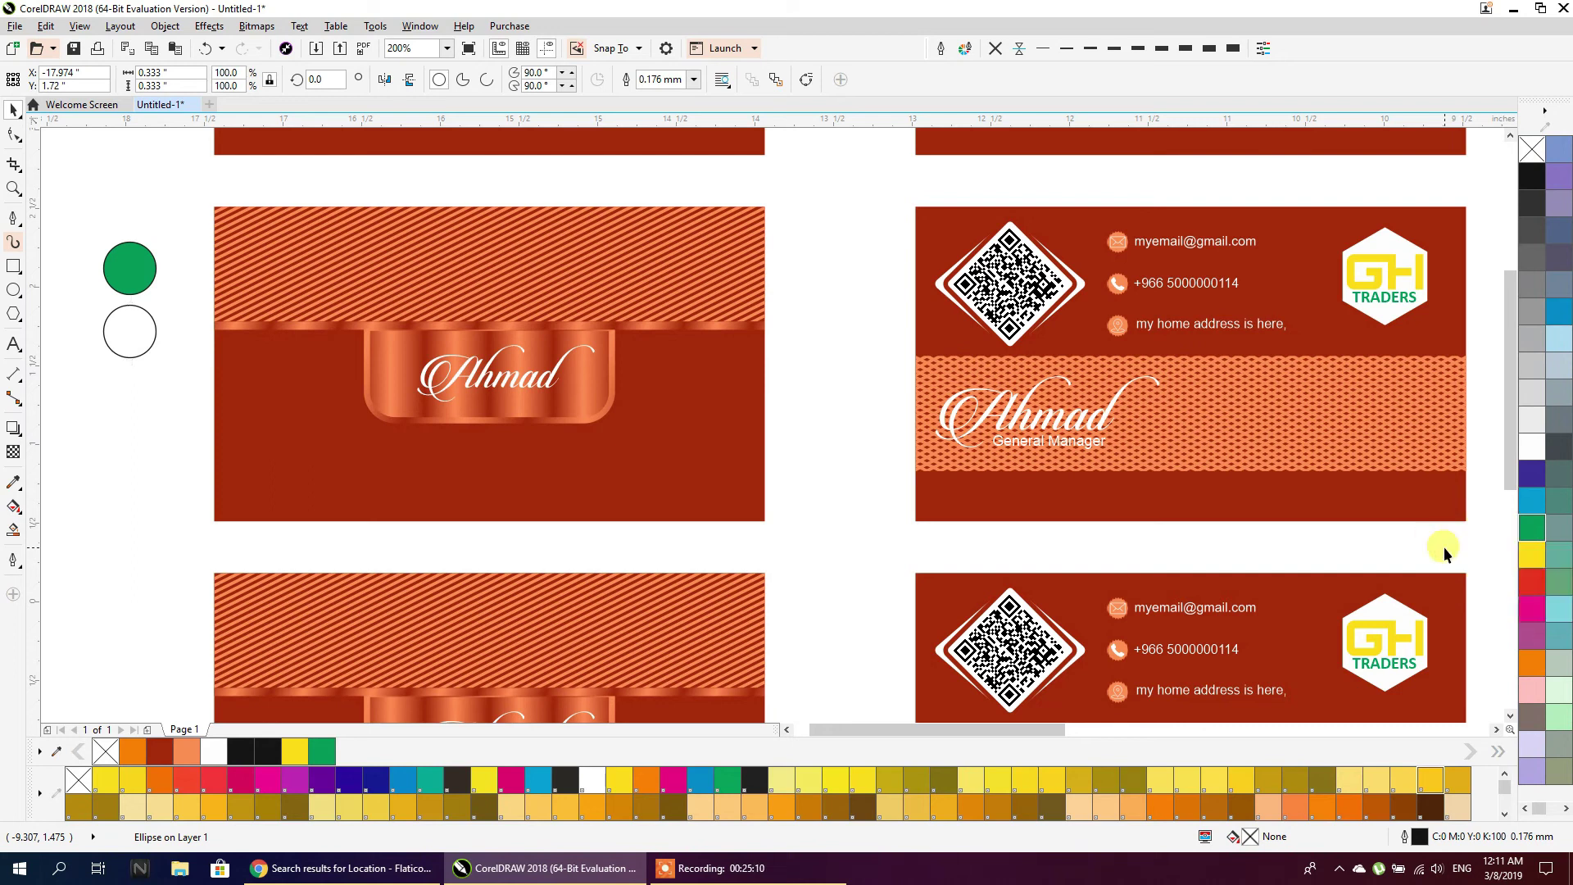
double_click(1250, 836)
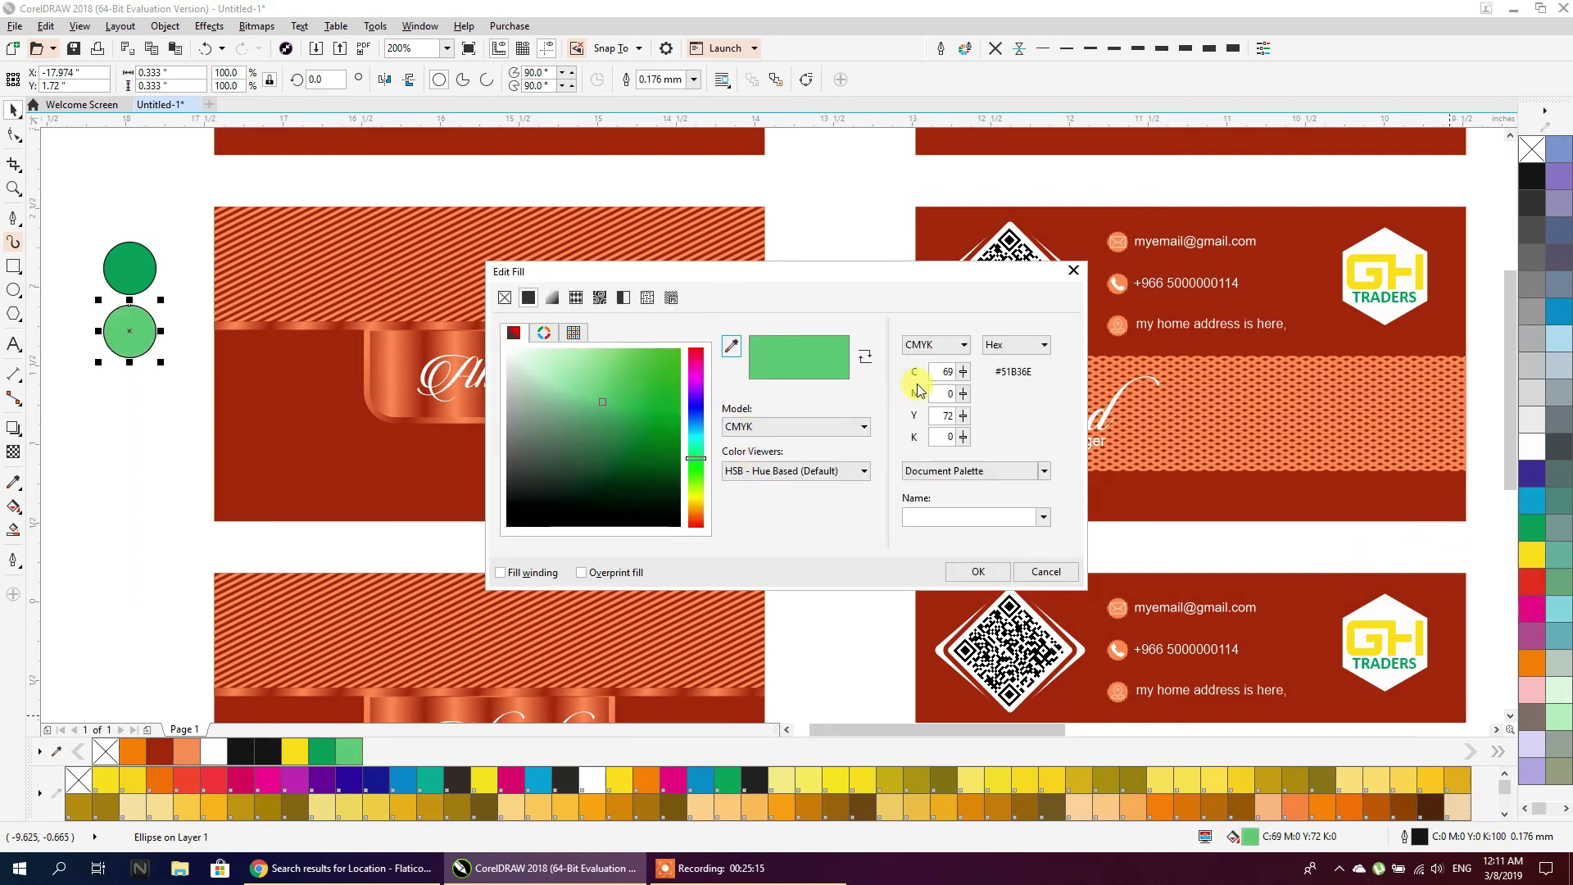
drag(611, 385, 615, 359)
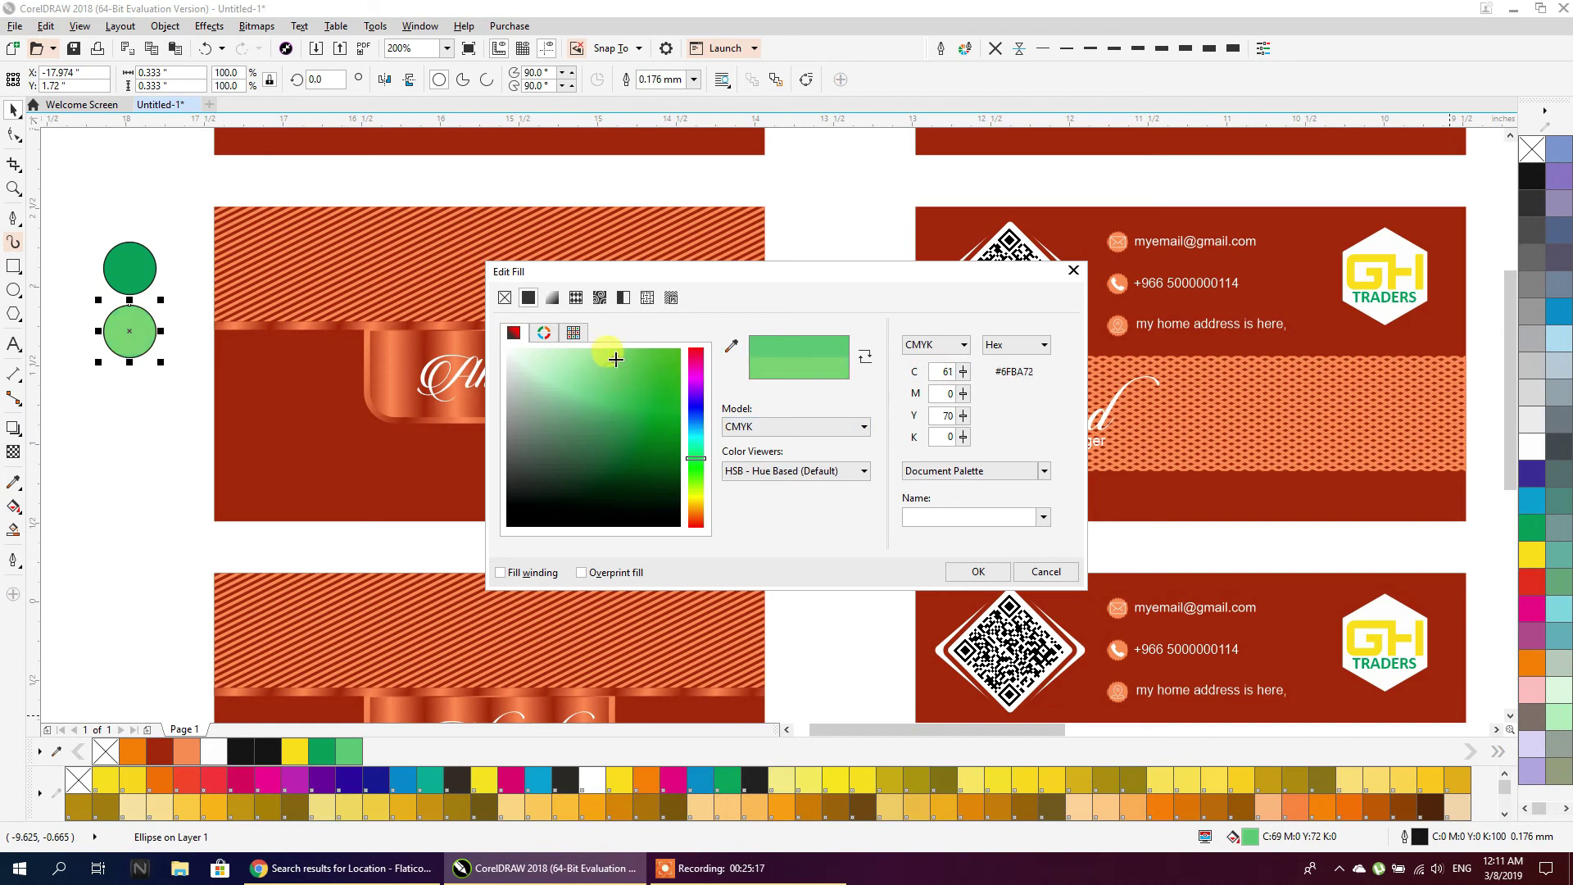
click(972, 571)
click(238, 378)
Copy the green circle upward and darken the copy to a deep green
click(139, 270)
drag(139, 269, 155, 195)
right_click(155, 195)
click(119, 208)
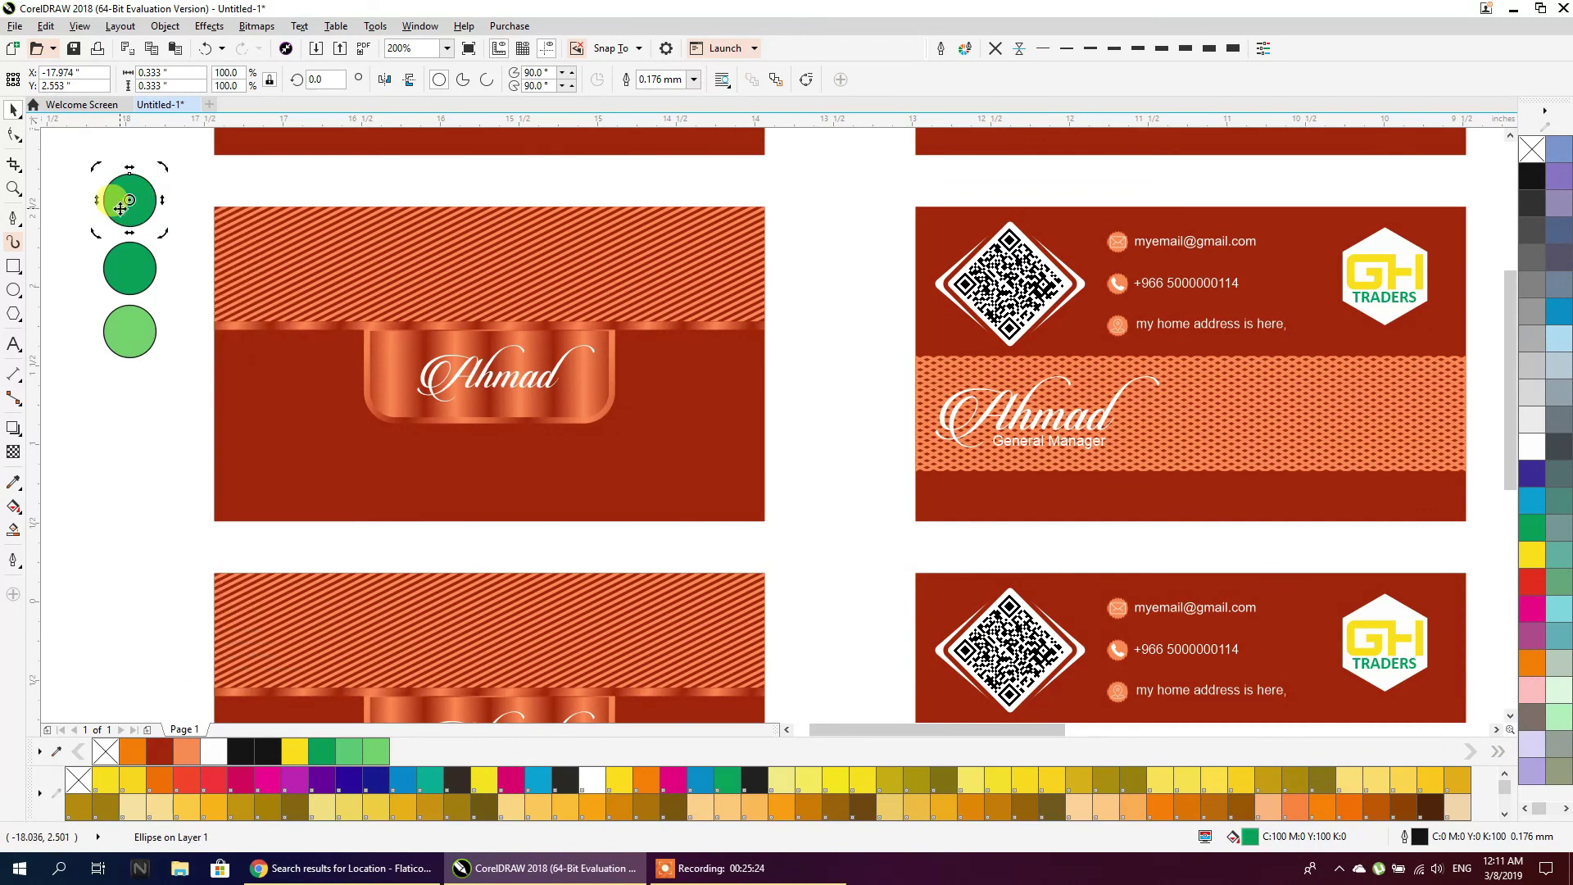
double_click(1250, 836)
mouse_move(665, 449)
mouse_down()
mouse_move(656, 439)
mouse_move(670, 444)
mouse_up()
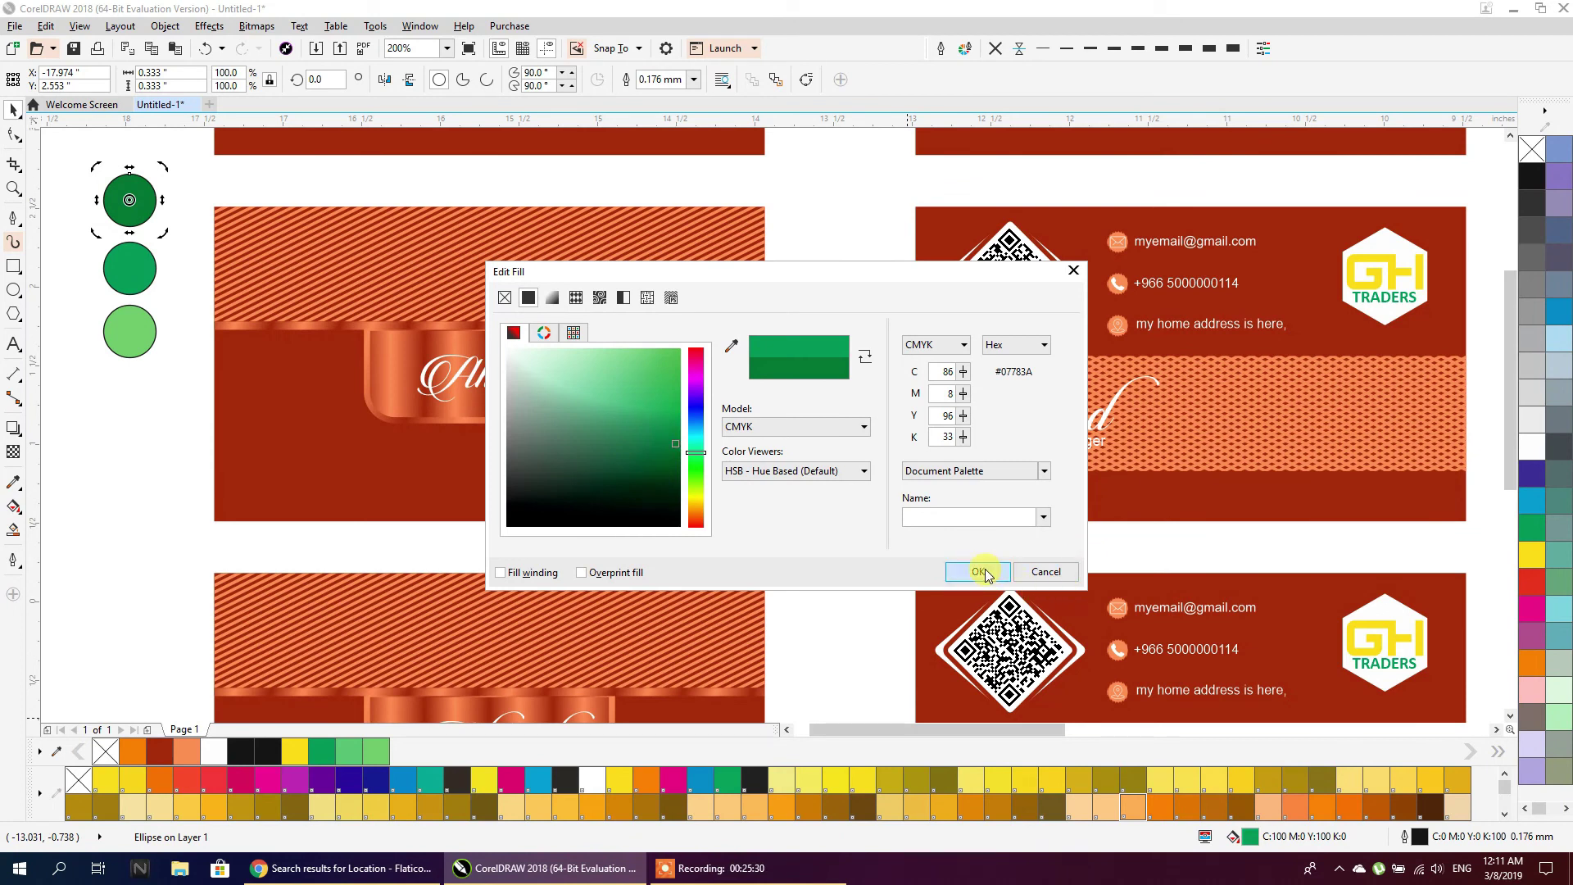
click(980, 571)
Position the dark green circle directly above the light green one and select the pair
click(134, 272)
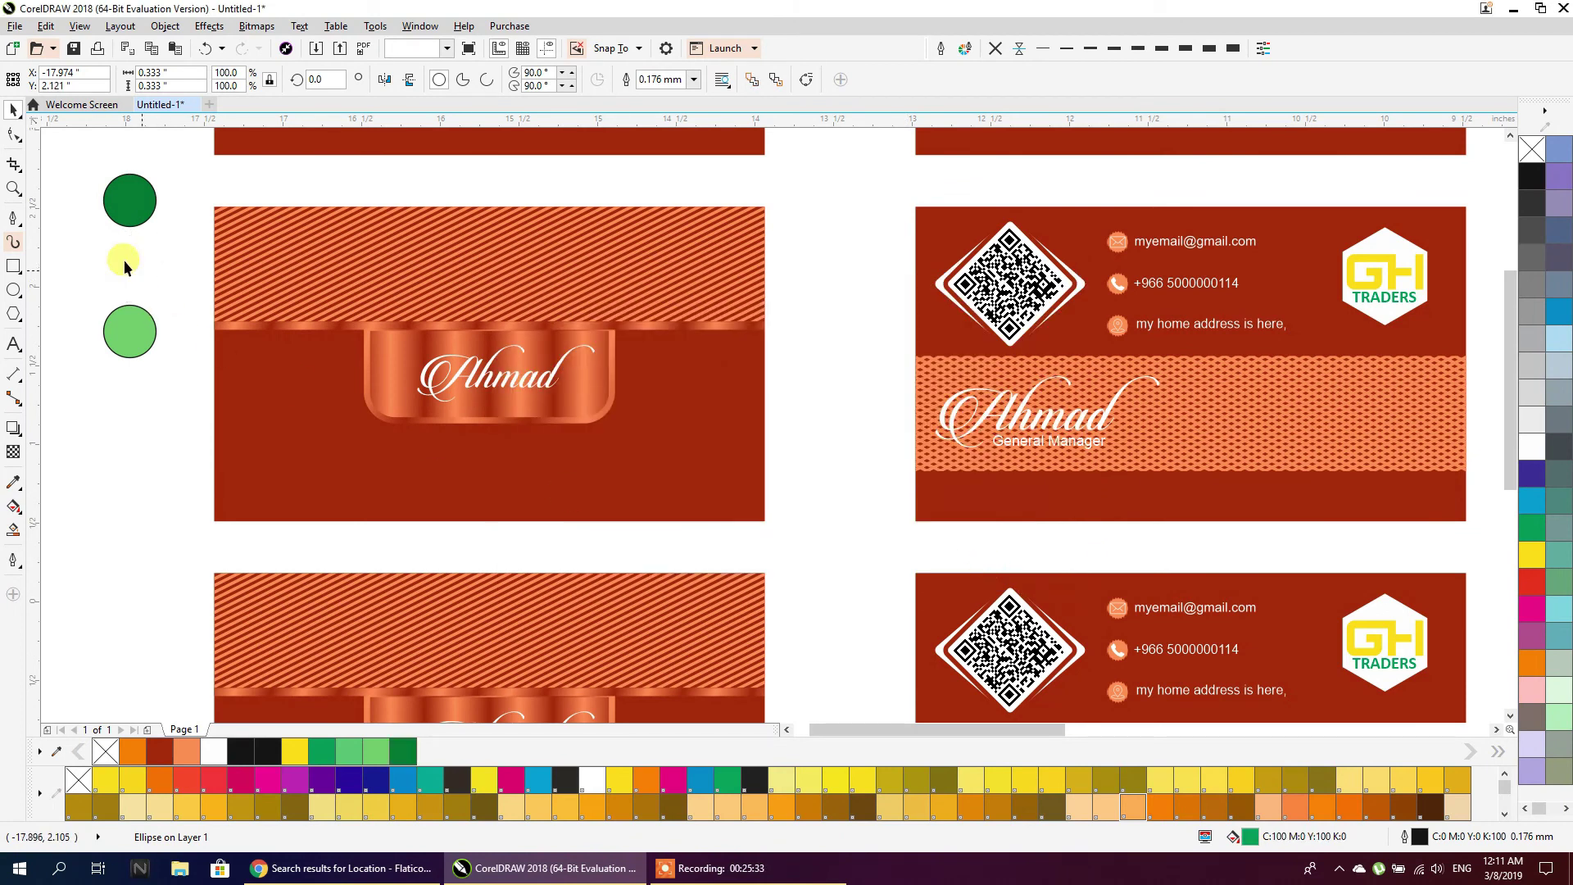
drag(141, 214, 146, 281)
click(126, 406)
scroll(206, 267, down, 1)
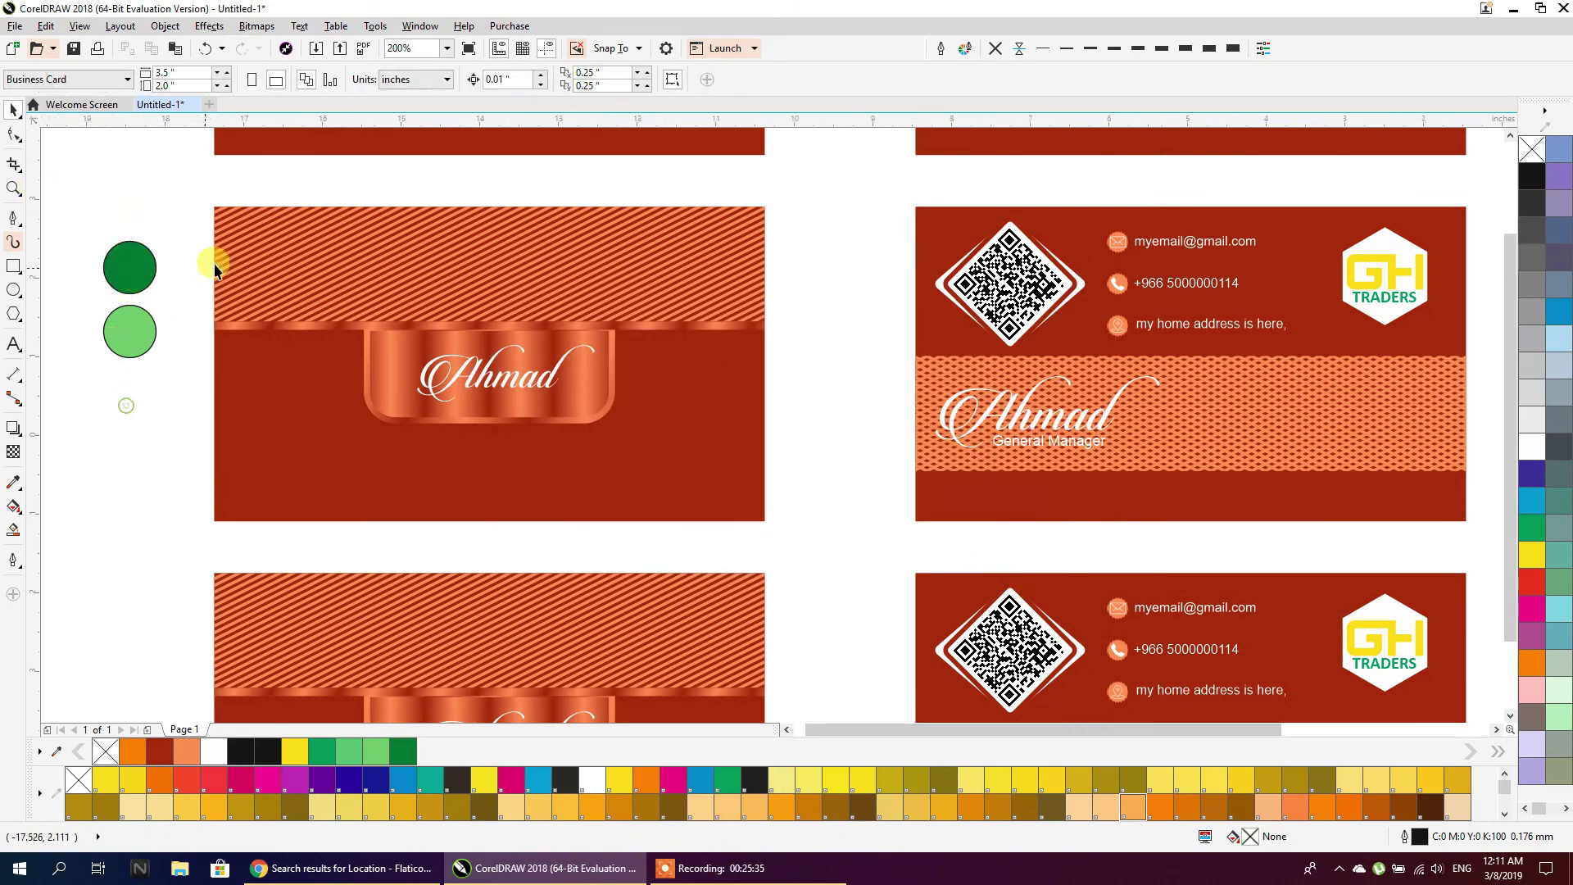
scroll(214, 263, down, 1)
drag(182, 338, 173, 498)
Copy the green circle pair beside the fourth card
right_click(173, 498)
scroll(207, 306, down, 1)
drag(193, 390, 196, 481)
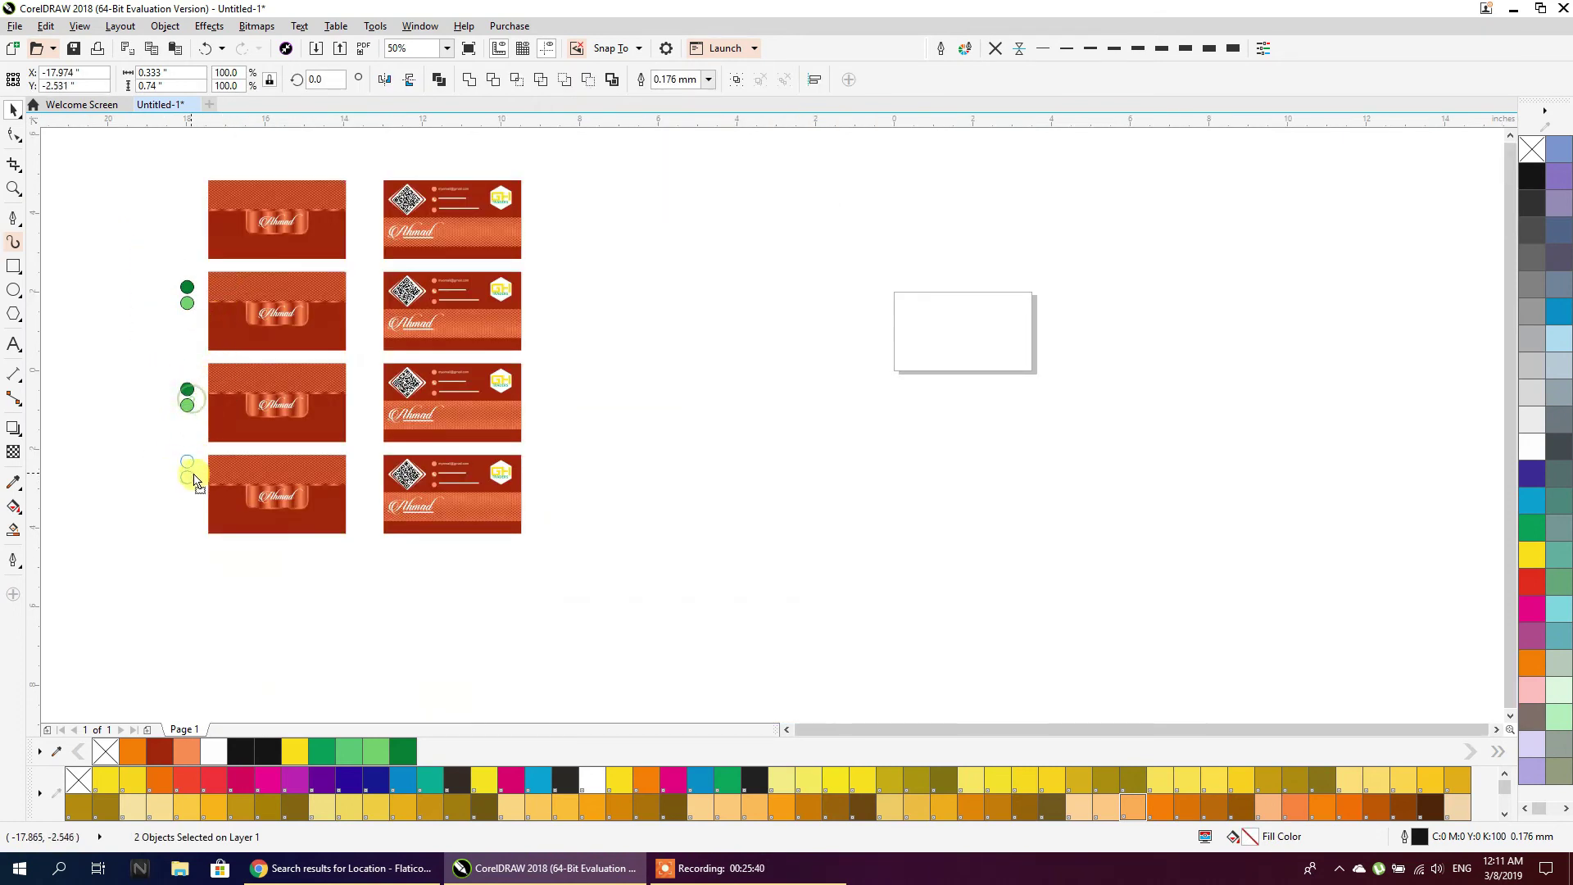
scroll(138, 397, up, 3)
Recolour the third card's top circle to a deep blue, starting from cyan 100, magenta 0
click(341, 327)
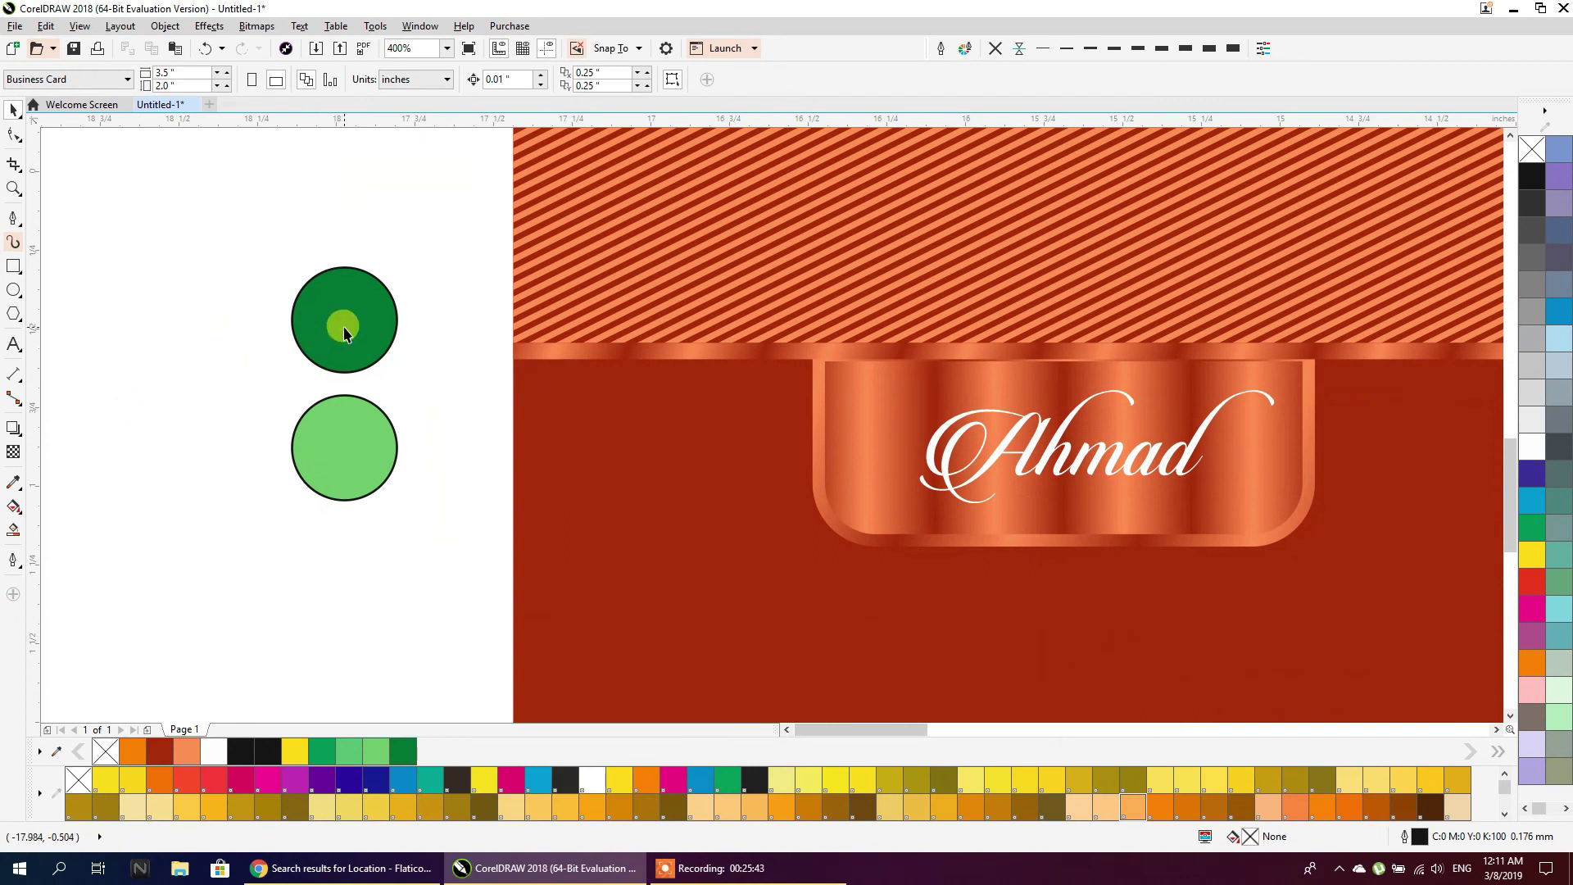
double_click(1247, 841)
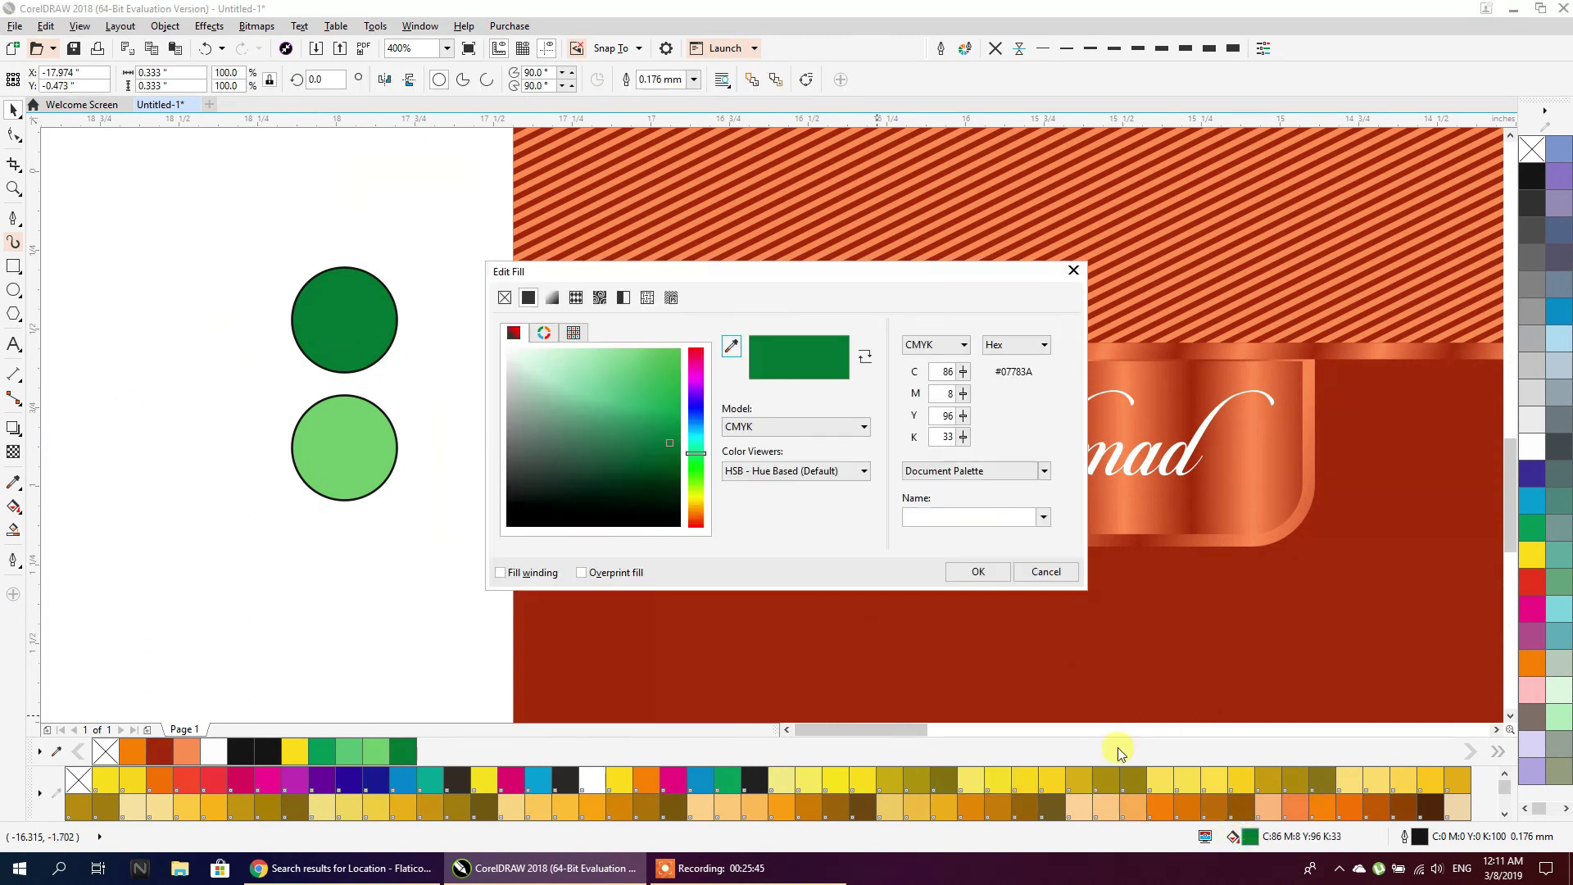
mouse_move(692, 415)
mouse_down()
mouse_move(696, 445)
mouse_move(674, 398)
mouse_move(671, 424)
mouse_move(695, 393)
mouse_move(696, 423)
mouse_up()
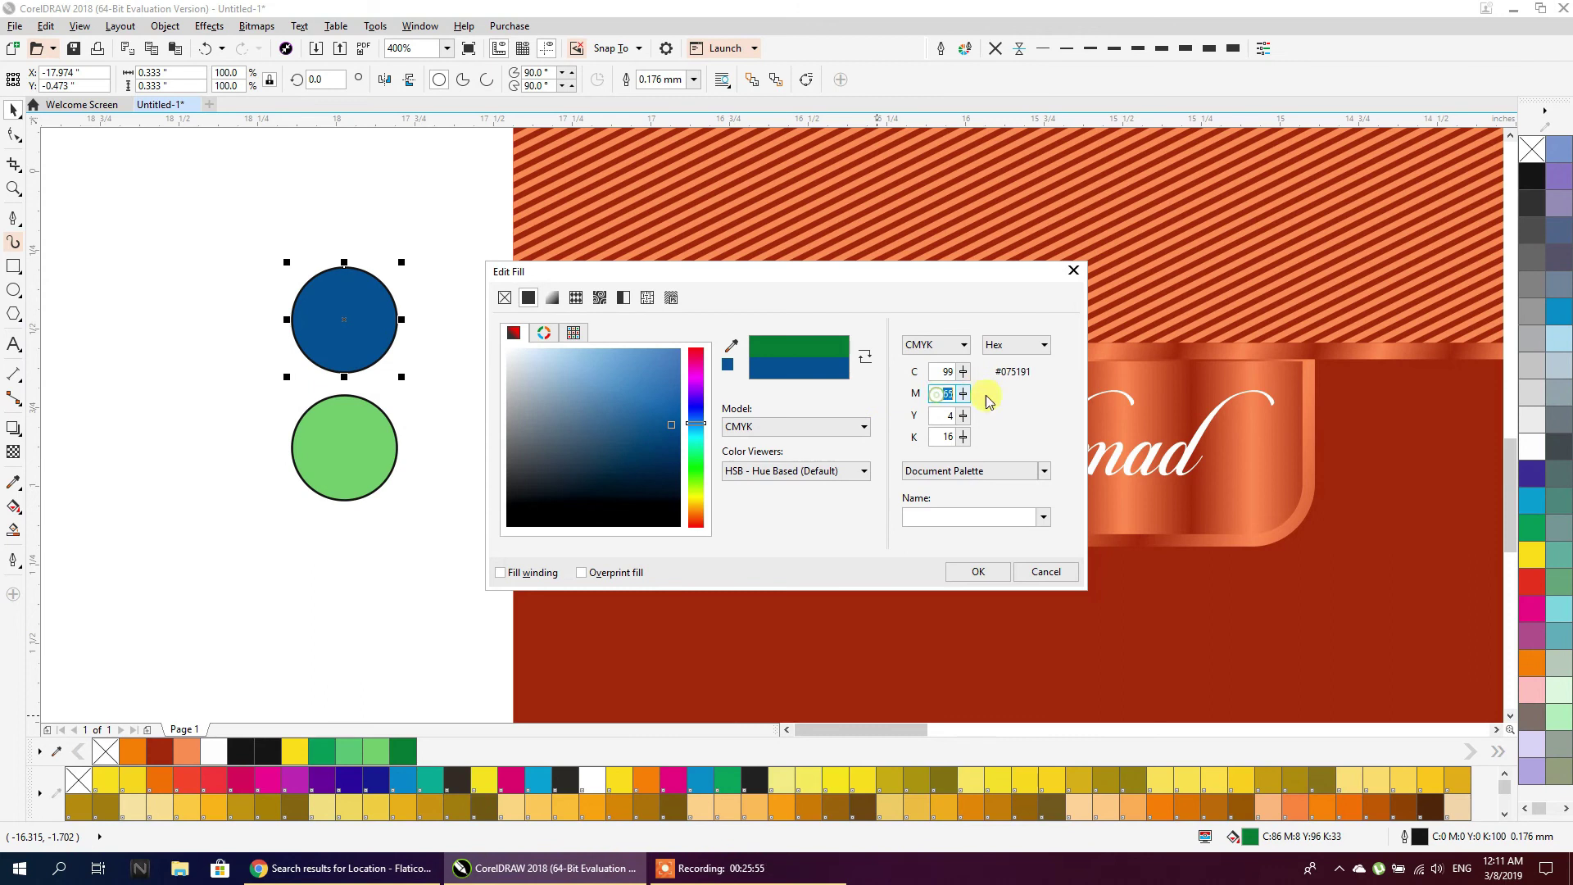
text(00)
click(941, 372)
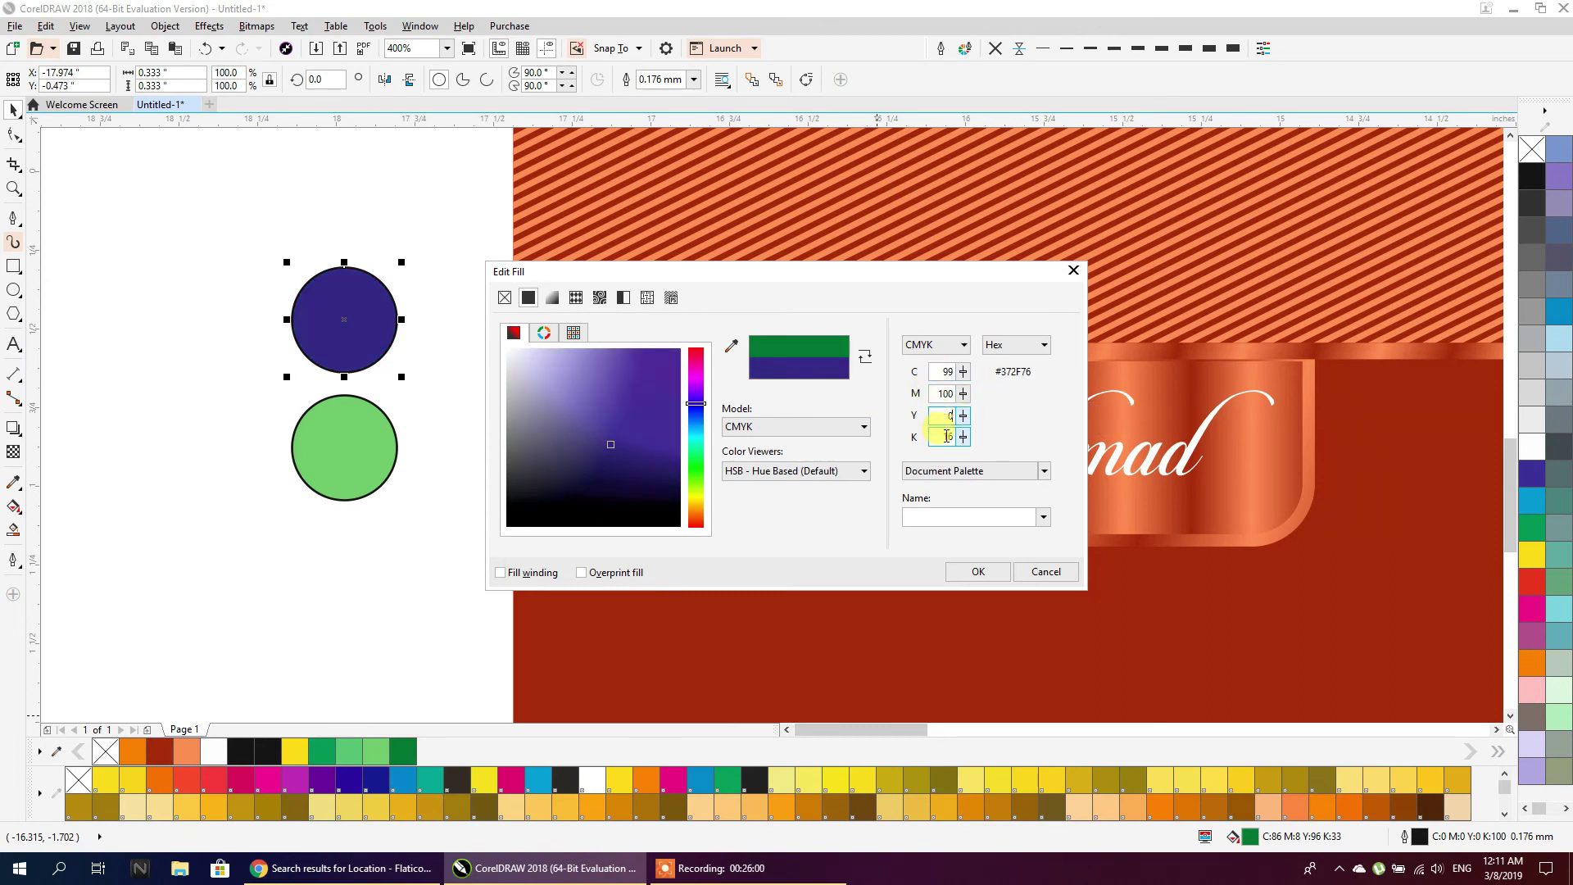
click(947, 393)
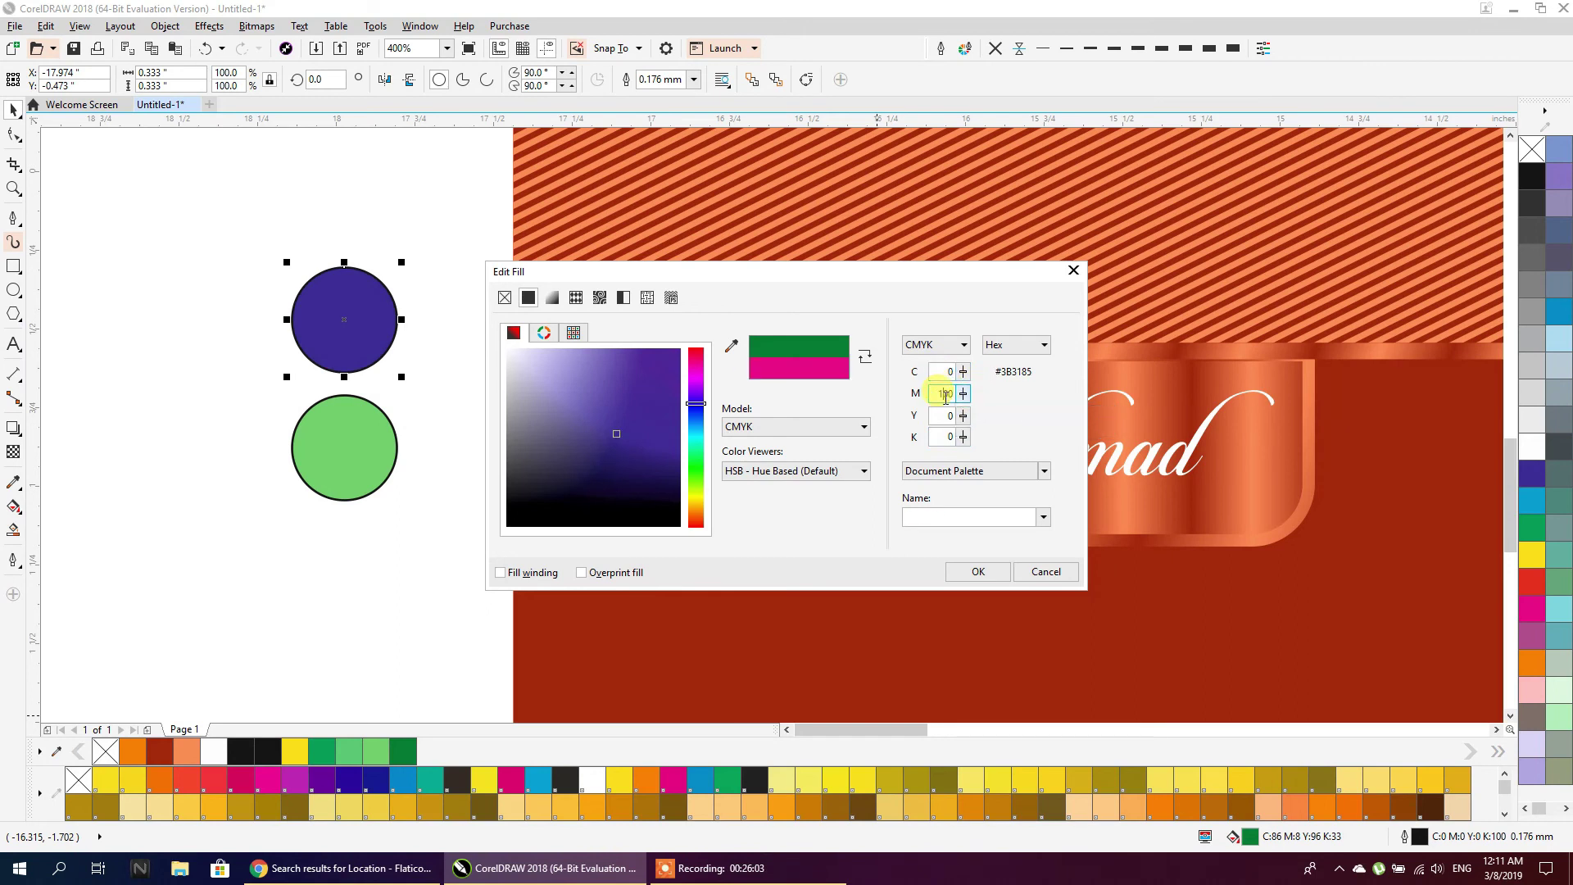
click(939, 371)
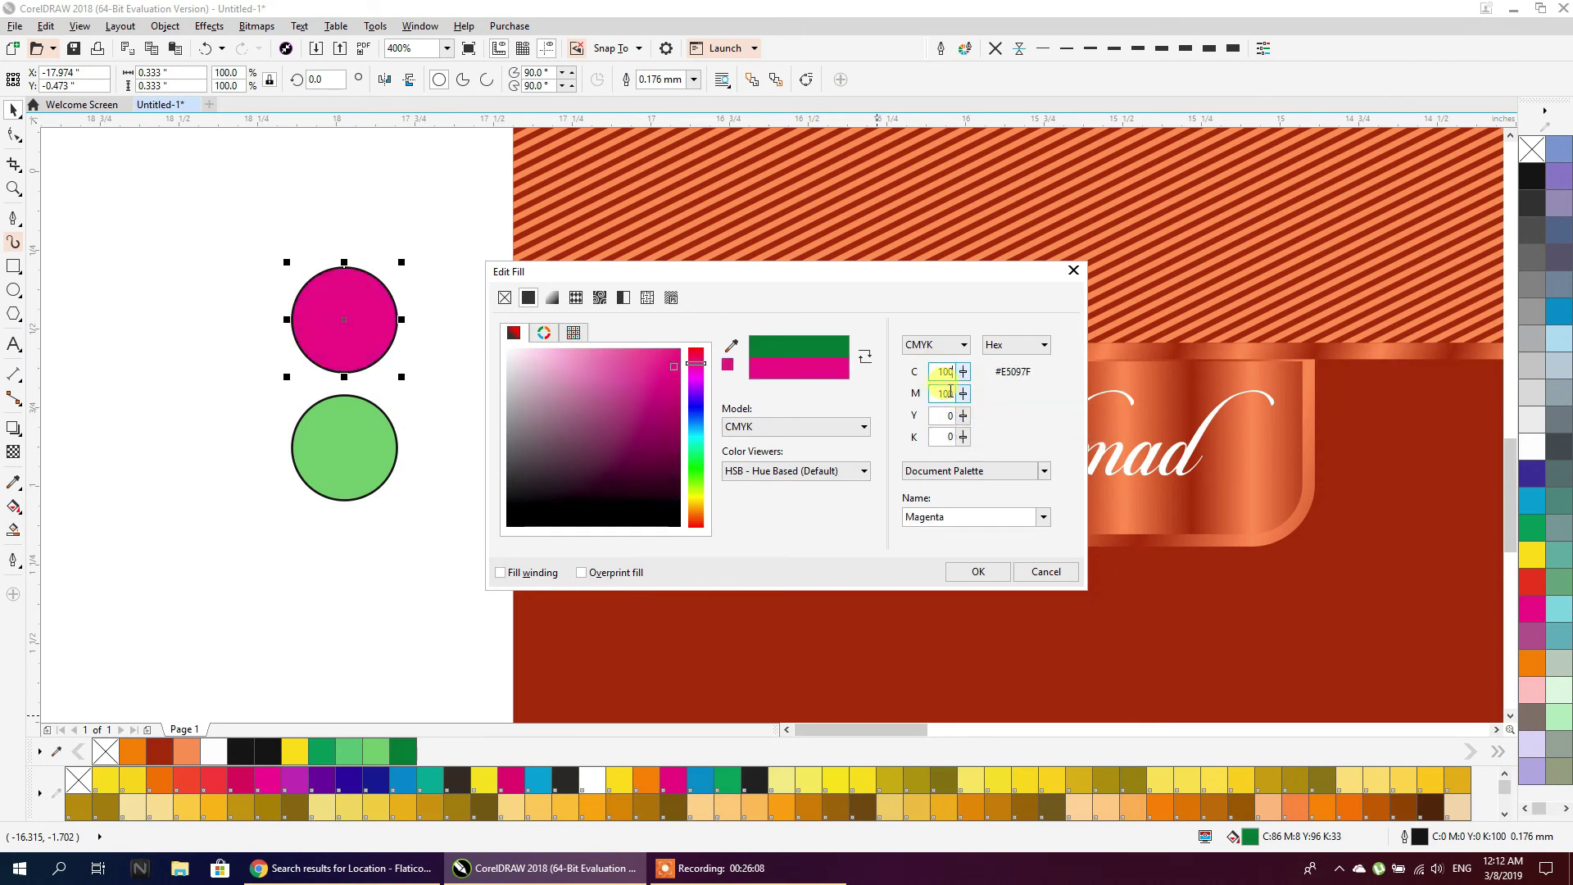
click(947, 393)
click(960, 377)
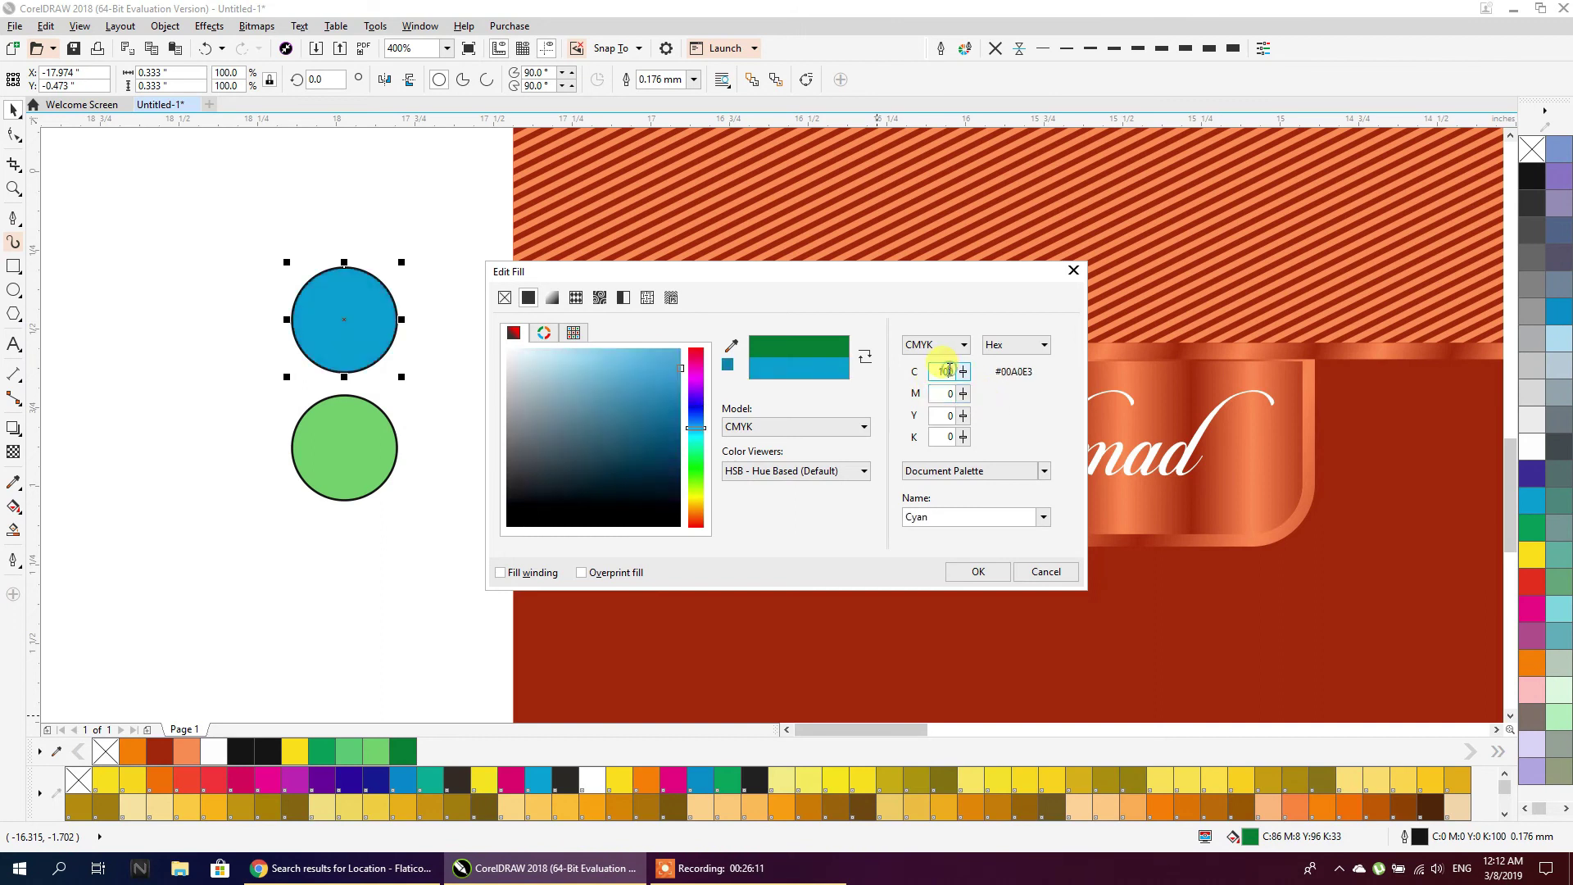
drag(667, 391, 695, 420)
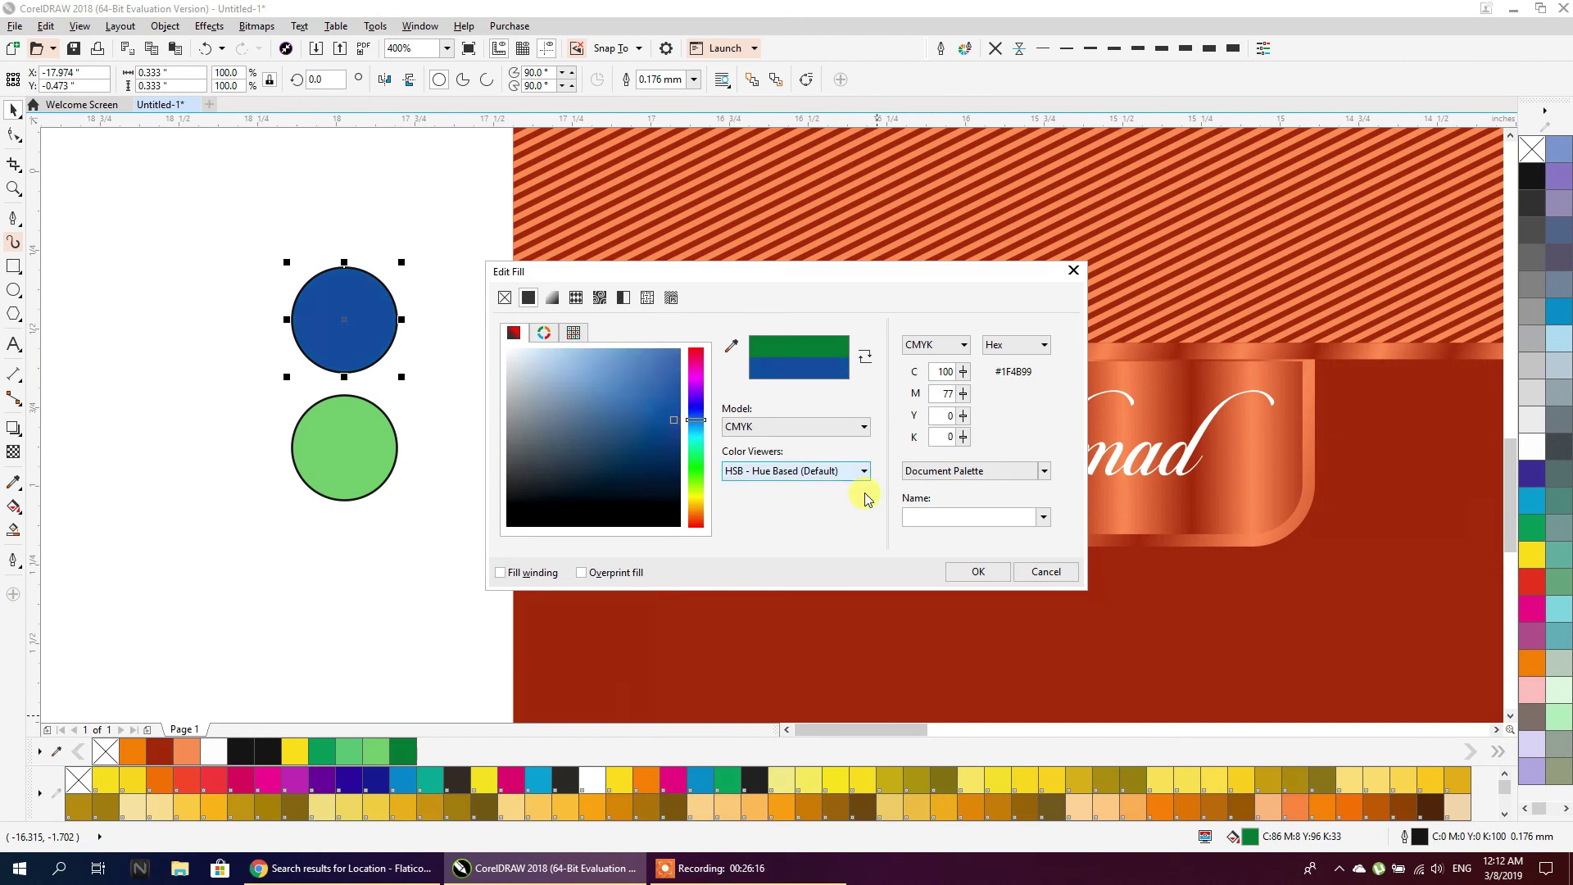
click(961, 569)
Give the lower circle the blue fill, then settle on the Cyan swatch instead
click(359, 447)
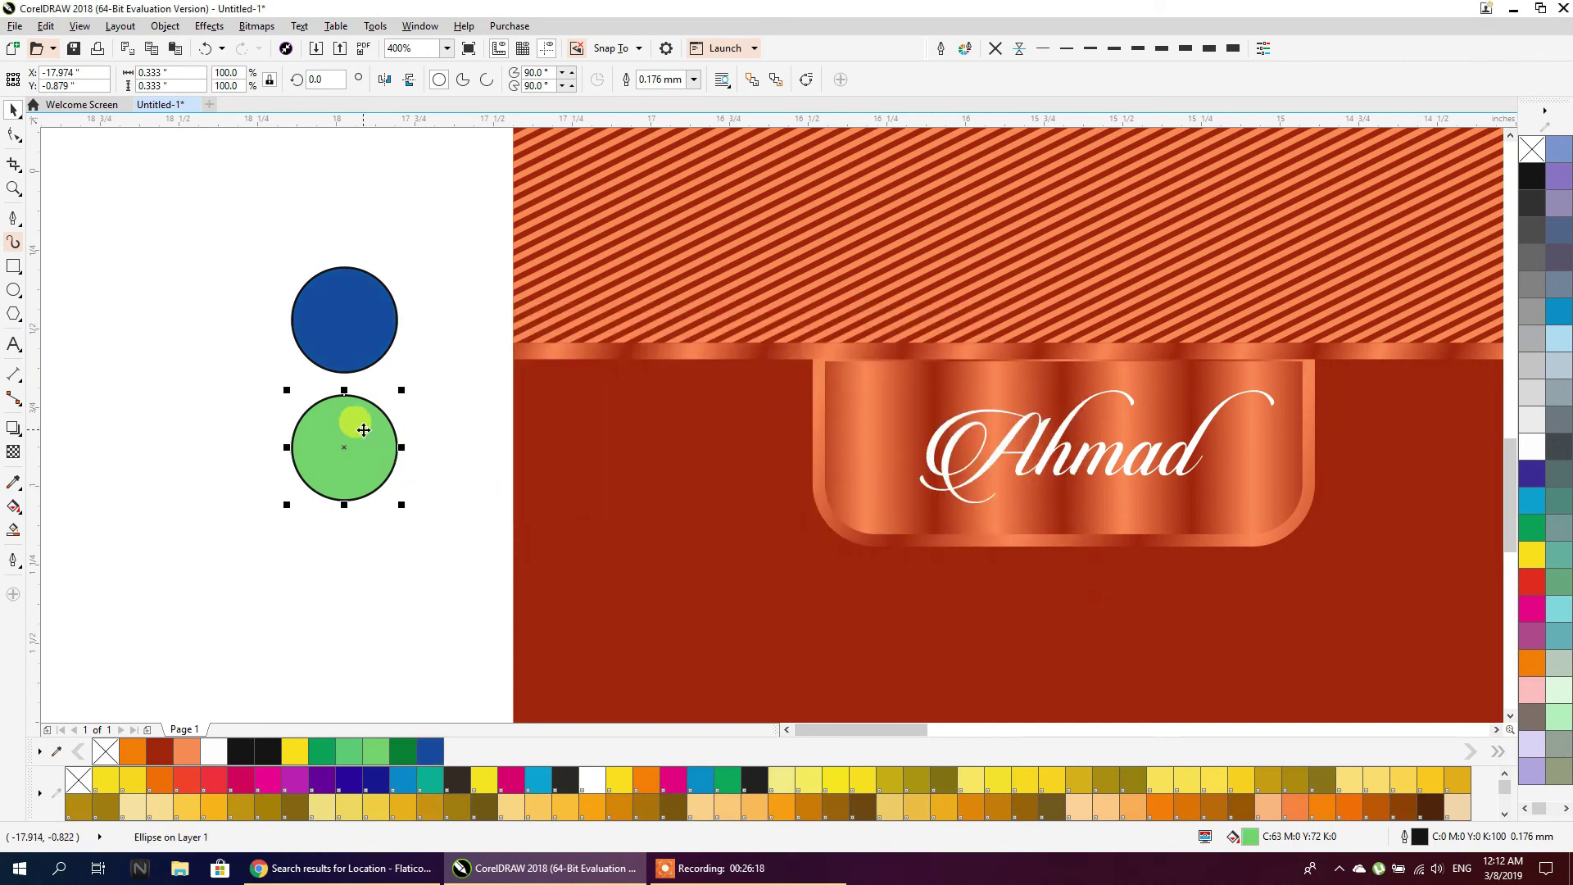
drag(364, 332, 361, 423)
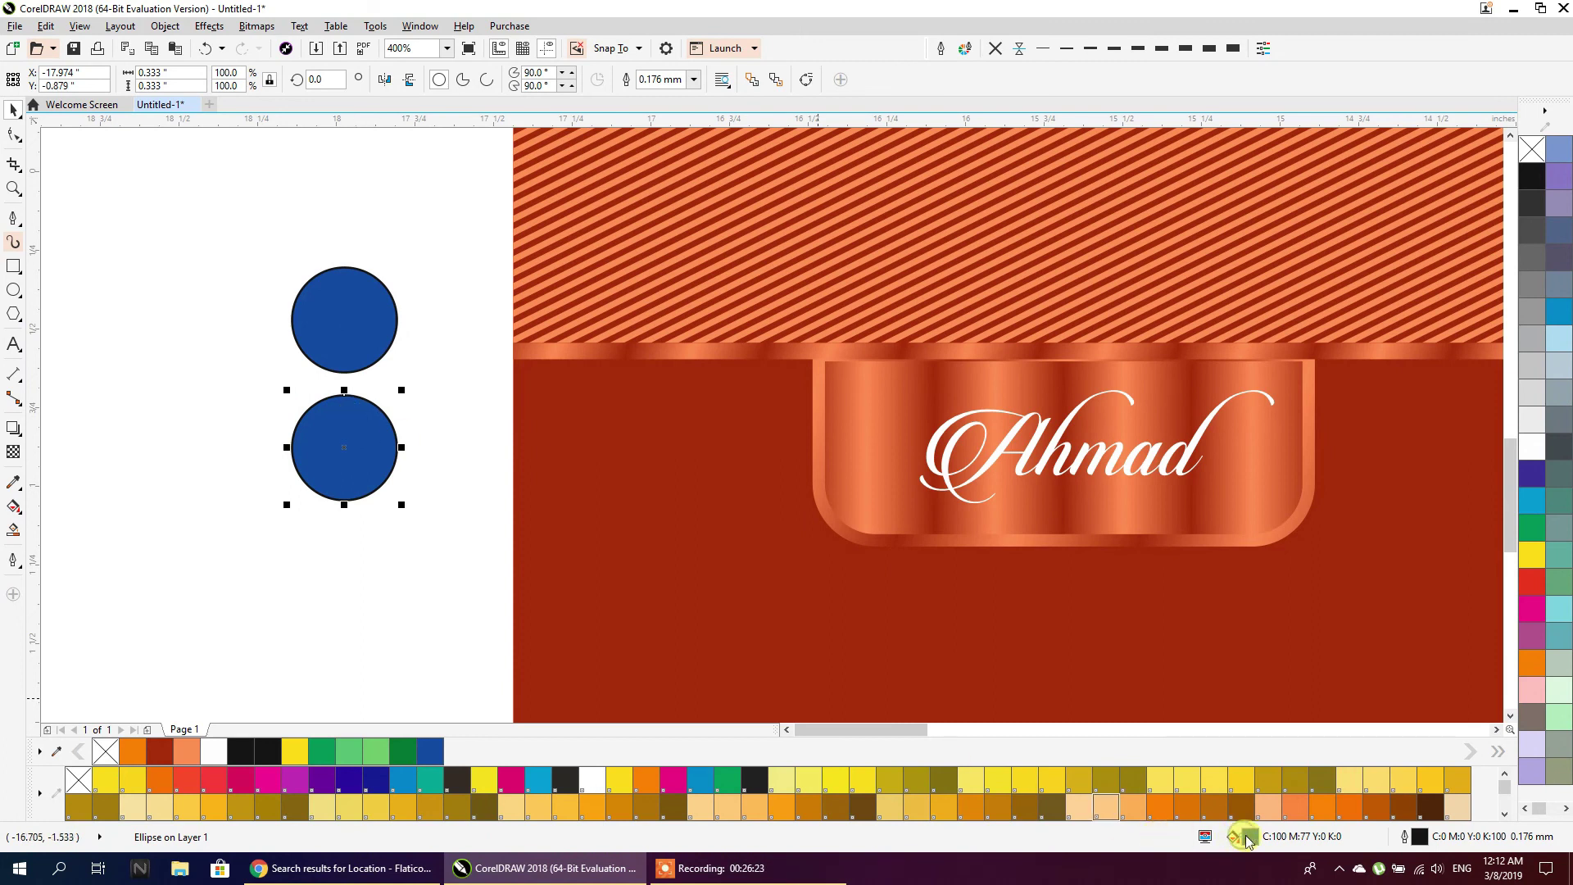
double_click(1247, 839)
click(627, 394)
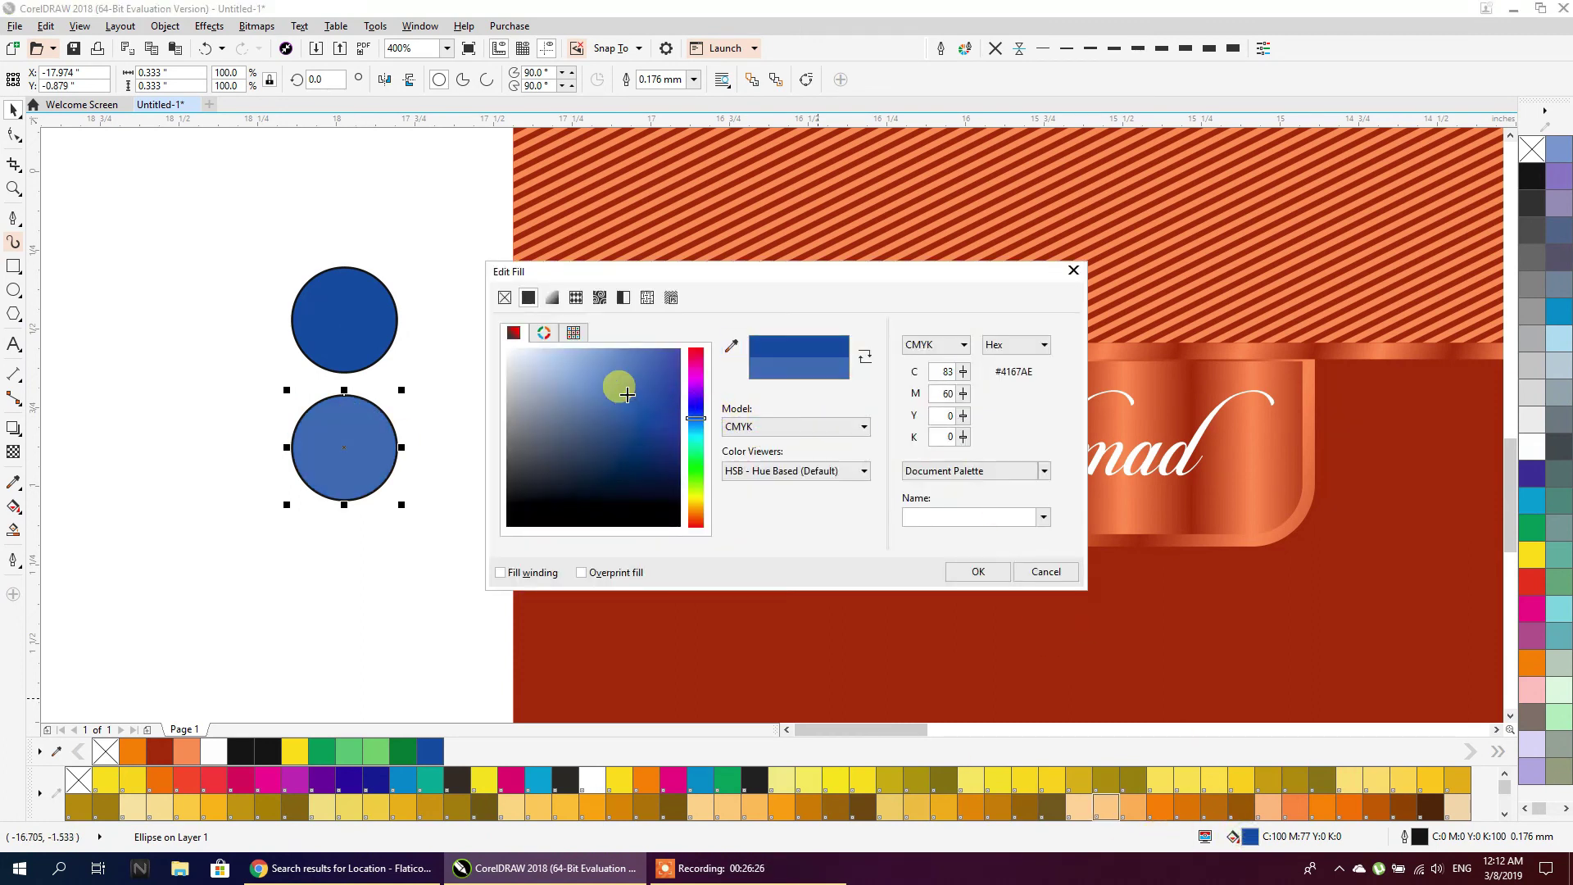
drag(621, 386, 625, 357)
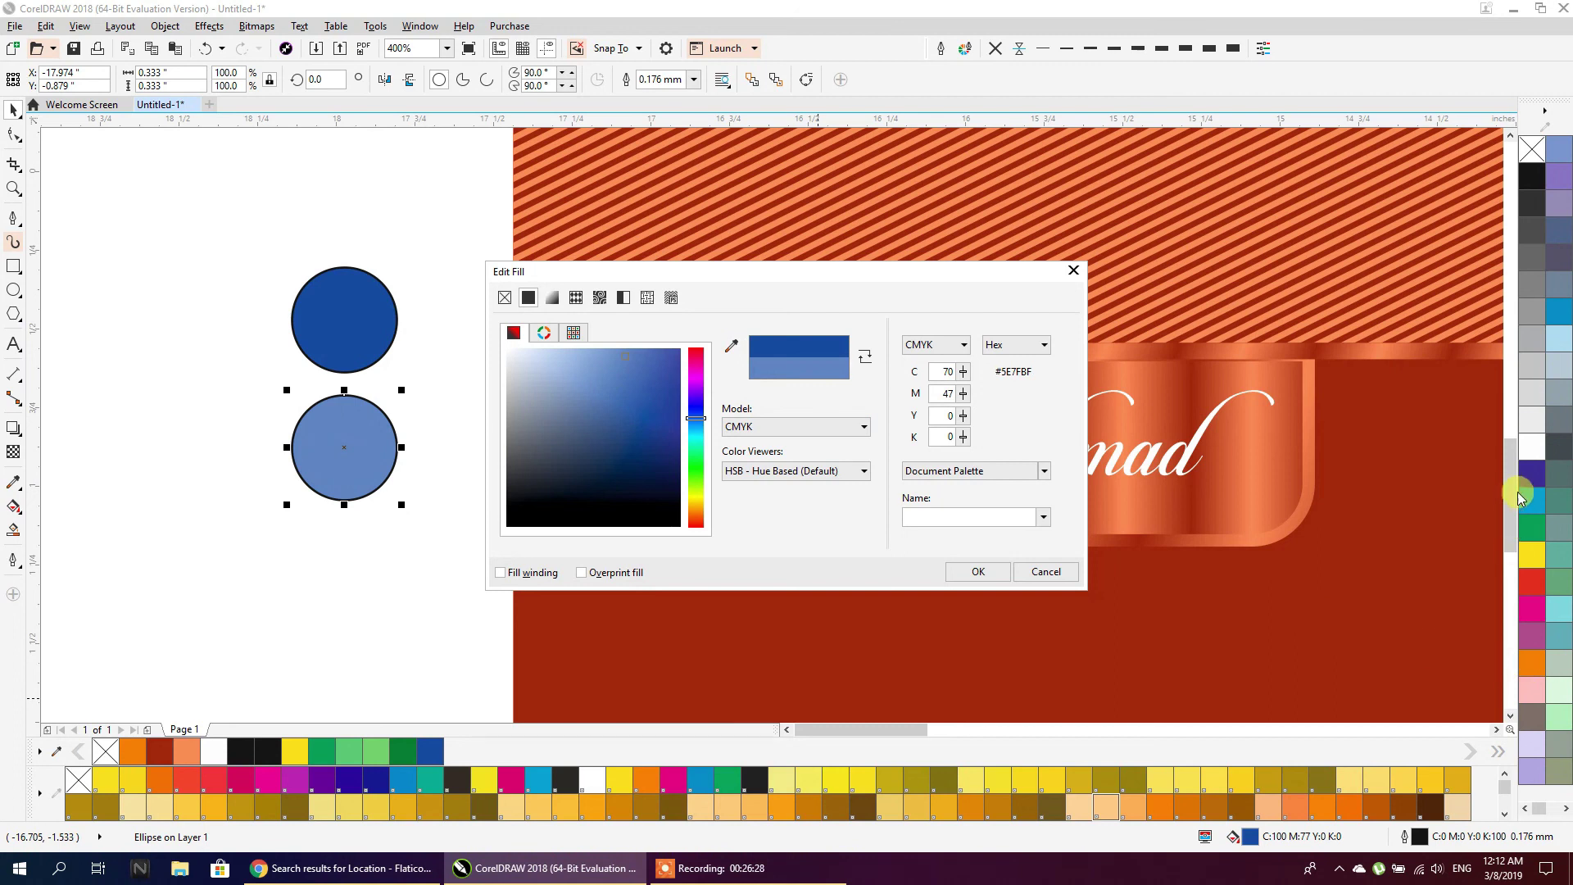
click(1046, 571)
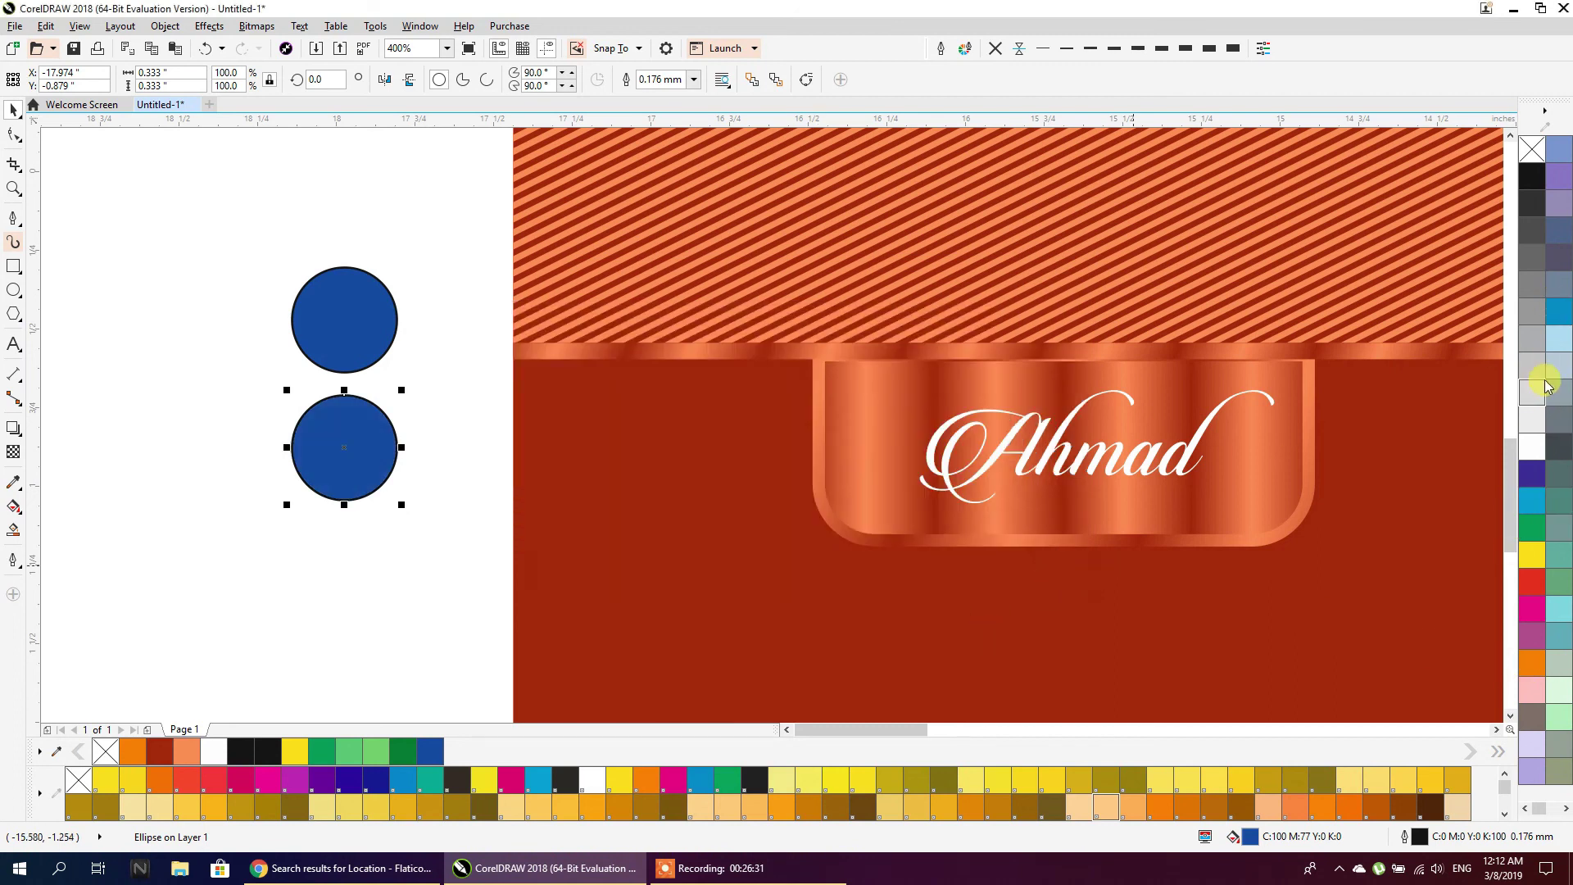
click(1531, 500)
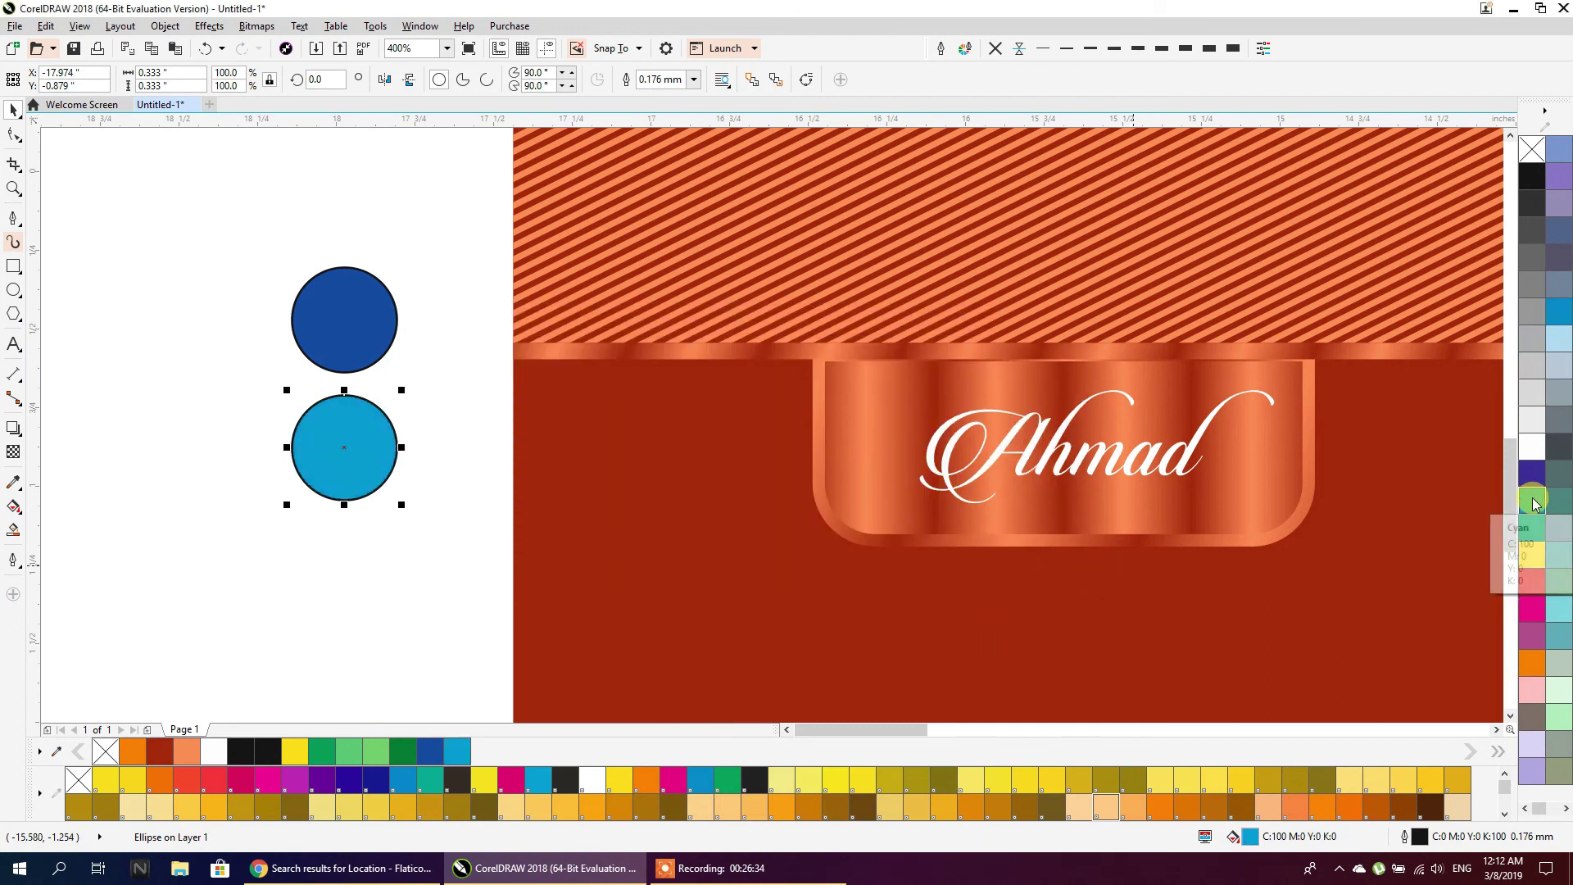
click(446, 508)
scroll(455, 405, down, 3)
scroll(481, 382, down, 1)
scroll(451, 490, up, 2)
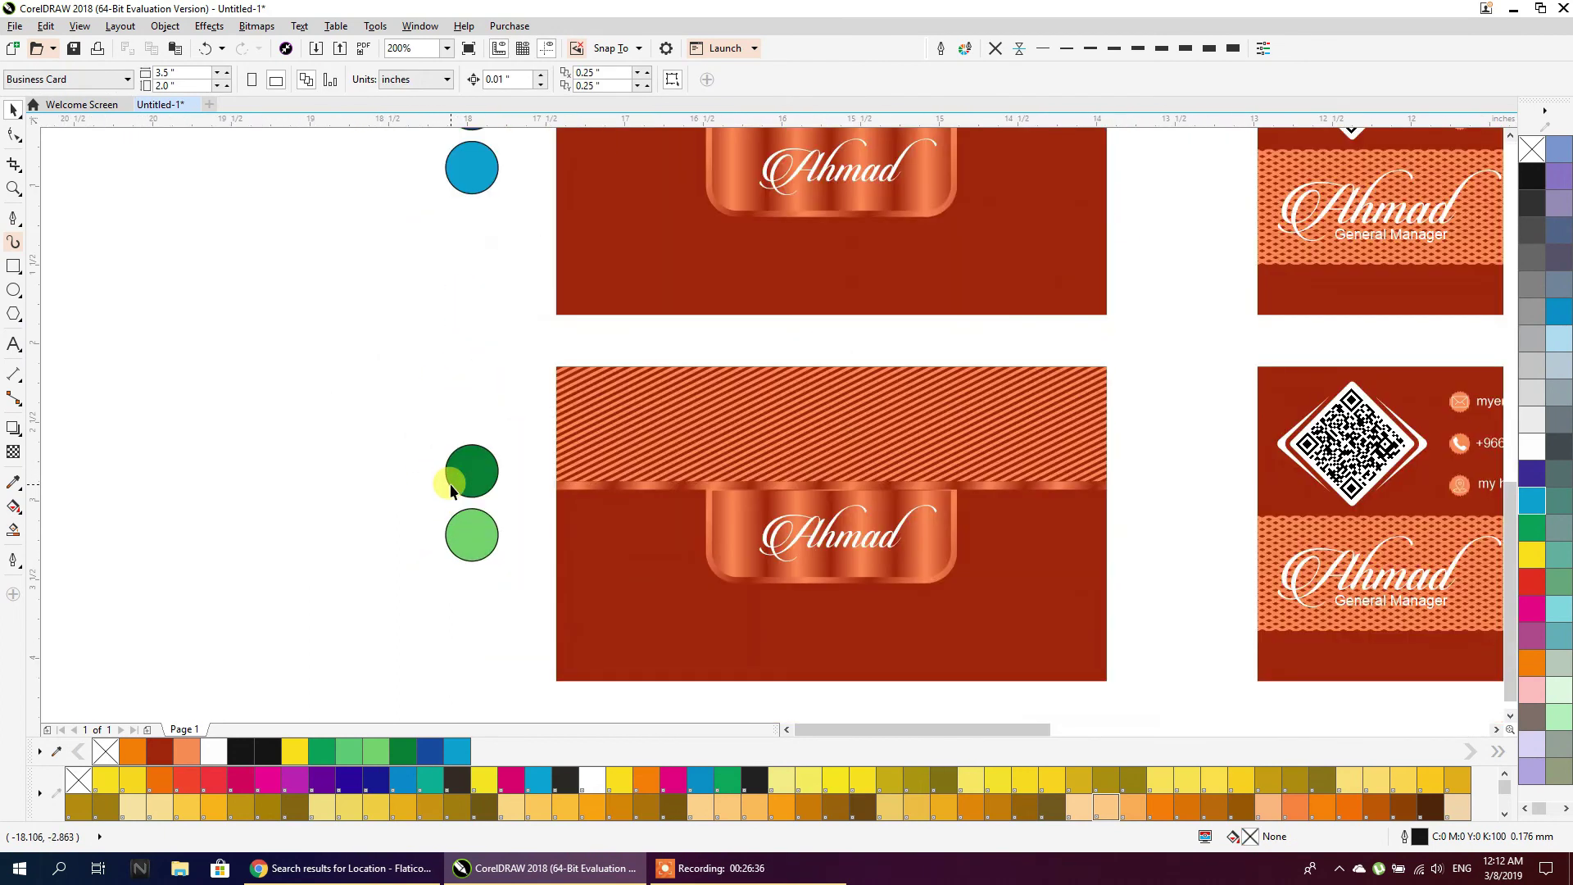
Recolour the fourth card's dark green circle to a deep crimson
drag(479, 588, 499, 633)
click(471, 471)
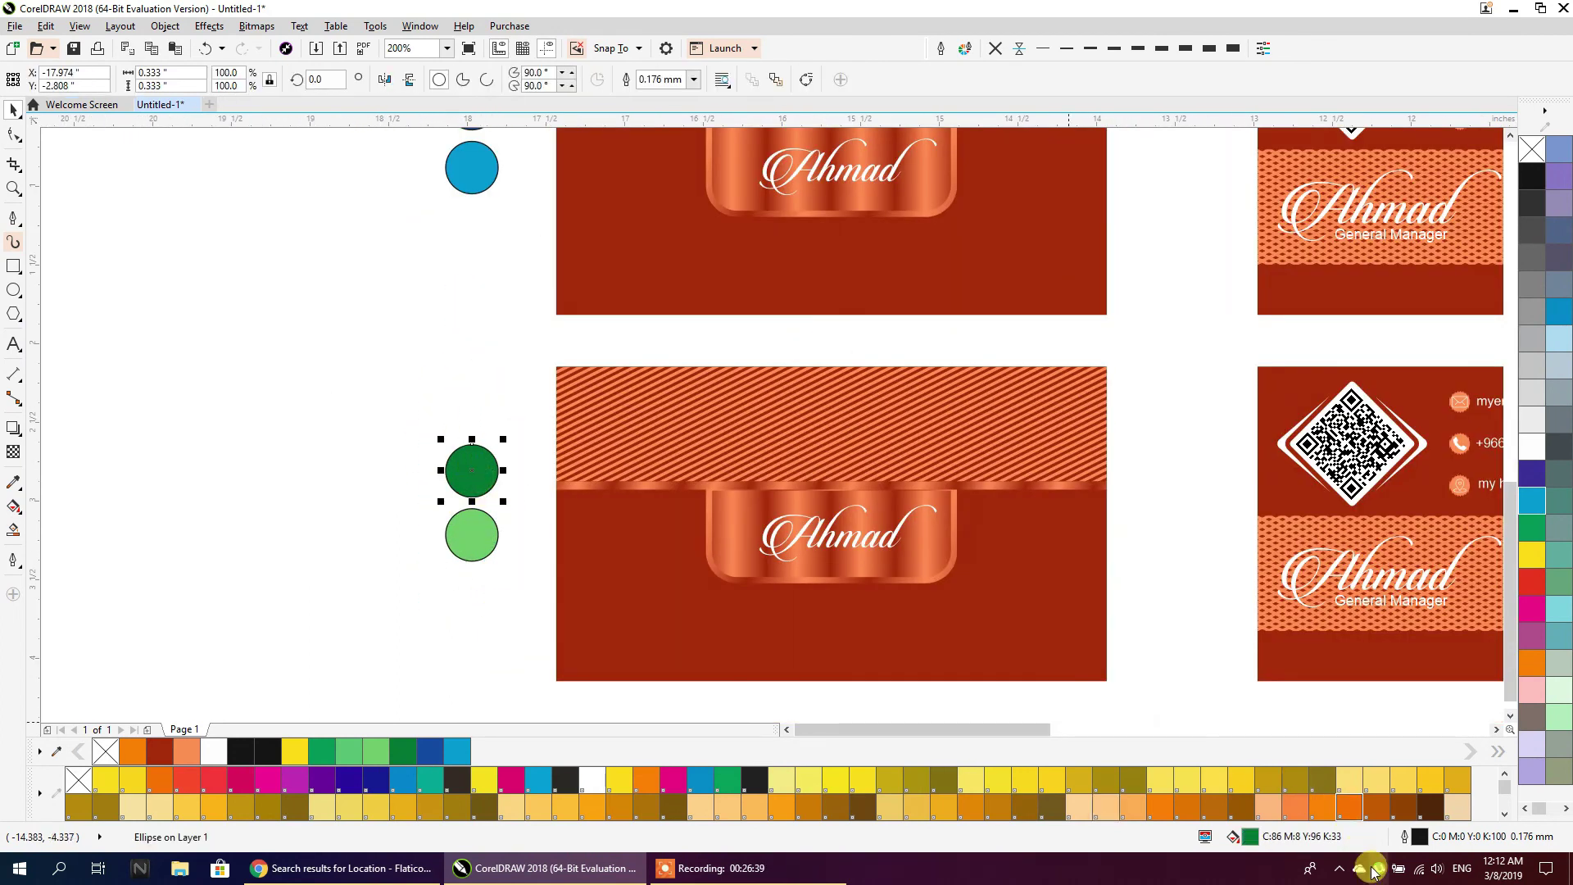
double_click(1253, 834)
drag(705, 385, 673, 414)
click(652, 370)
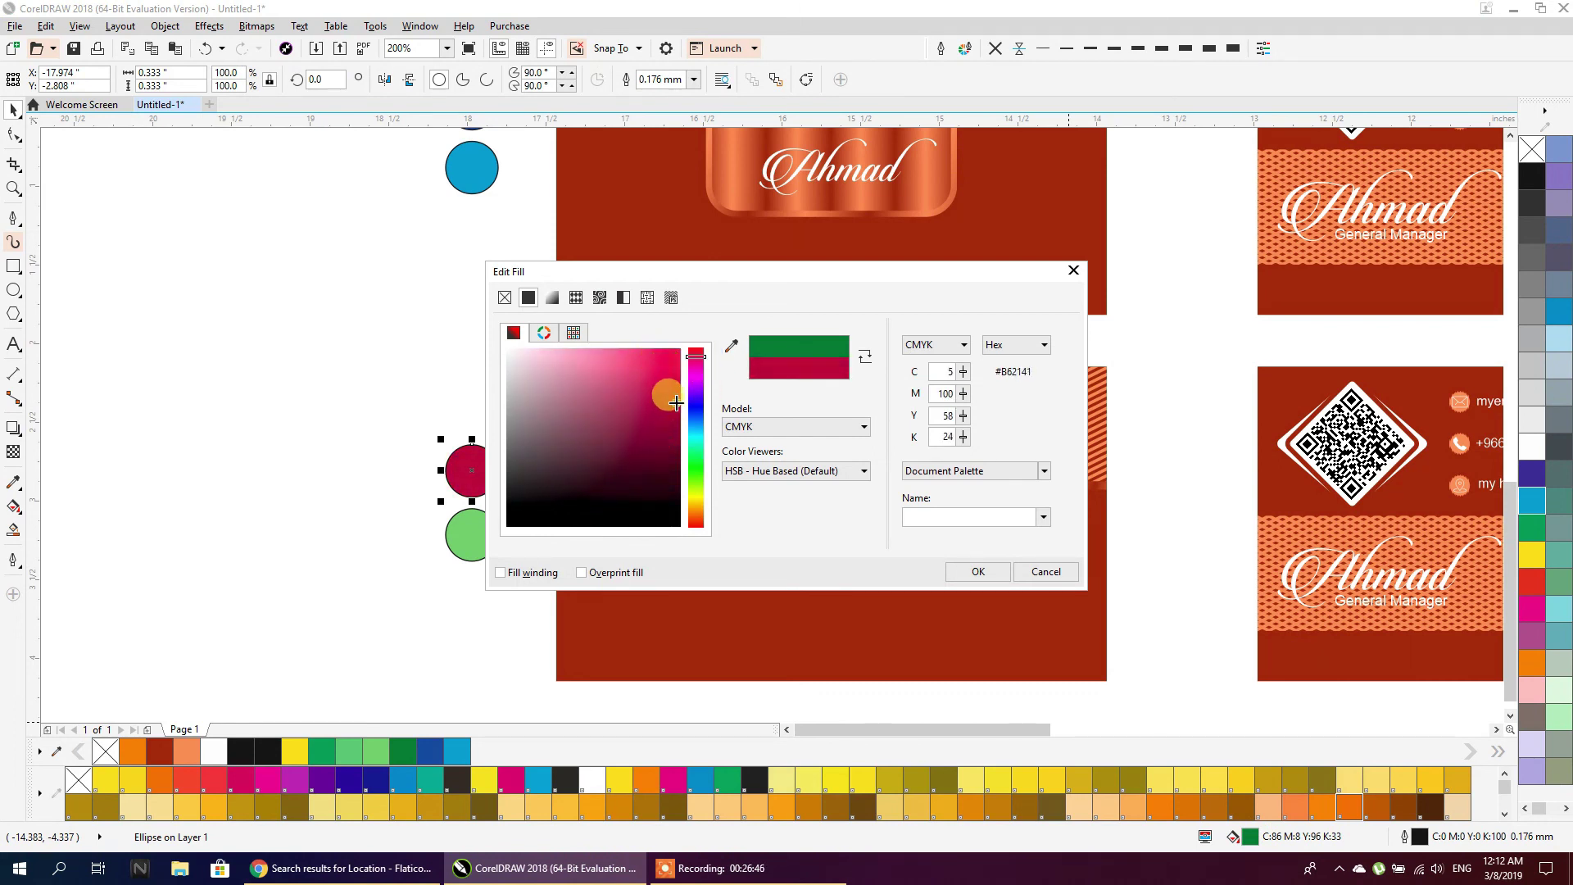
click(996, 572)
Place a crimson copy over the lower circle, lighten it to pink, and select all six swatches
click(475, 542)
drag(472, 481, 474, 544)
right_click(475, 544)
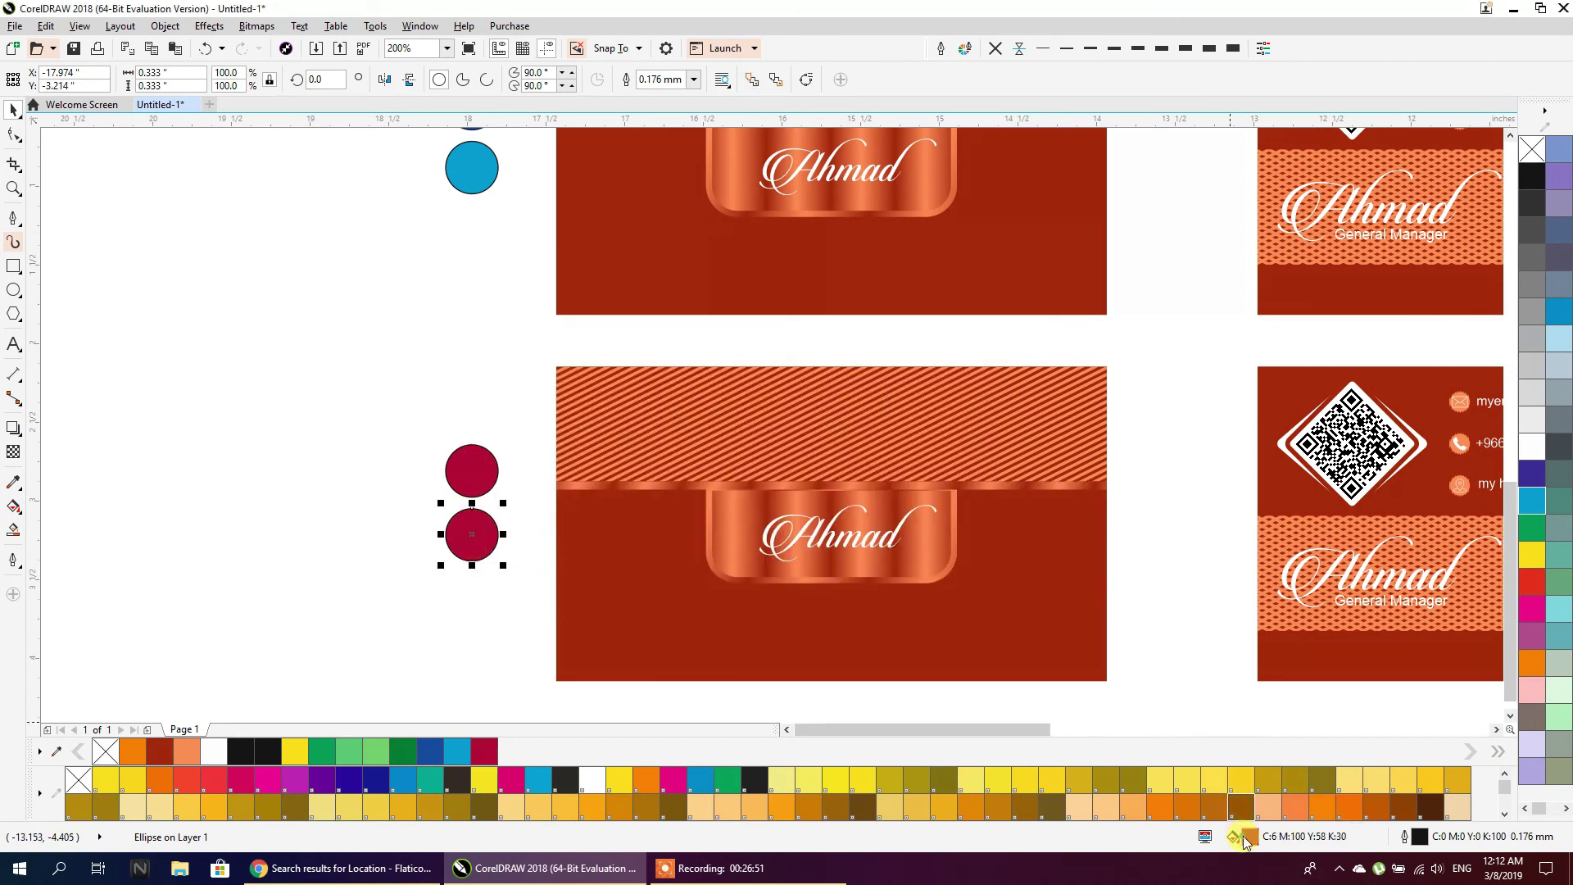
double_click(1249, 836)
drag(646, 410, 648, 323)
click(977, 571)
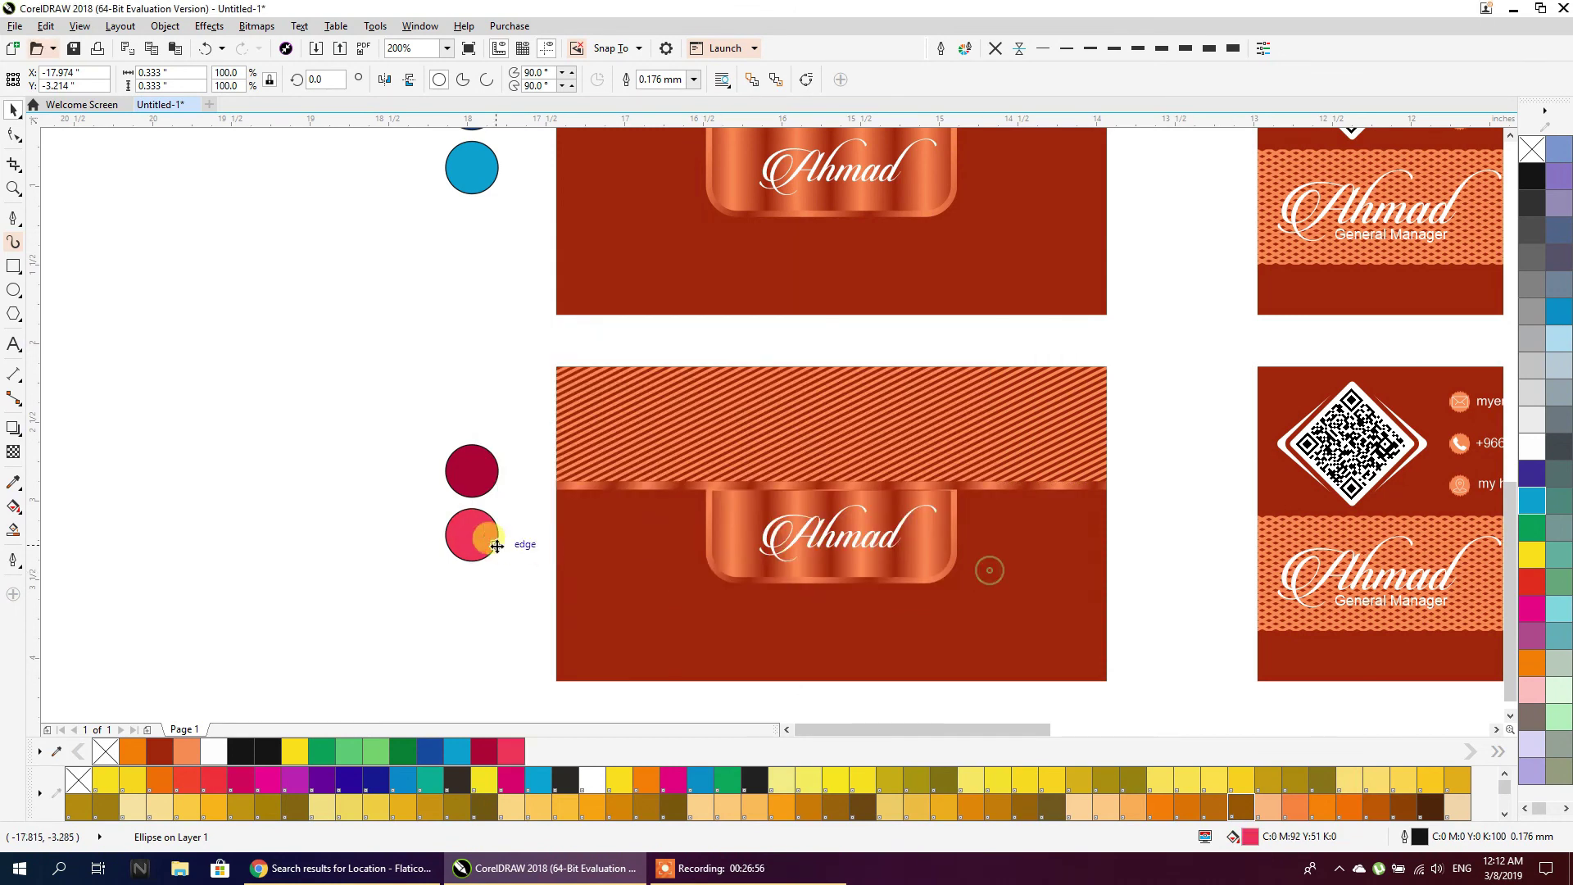
click(419, 573)
scroll(419, 573, down, 4)
drag(387, 321, 435, 612)
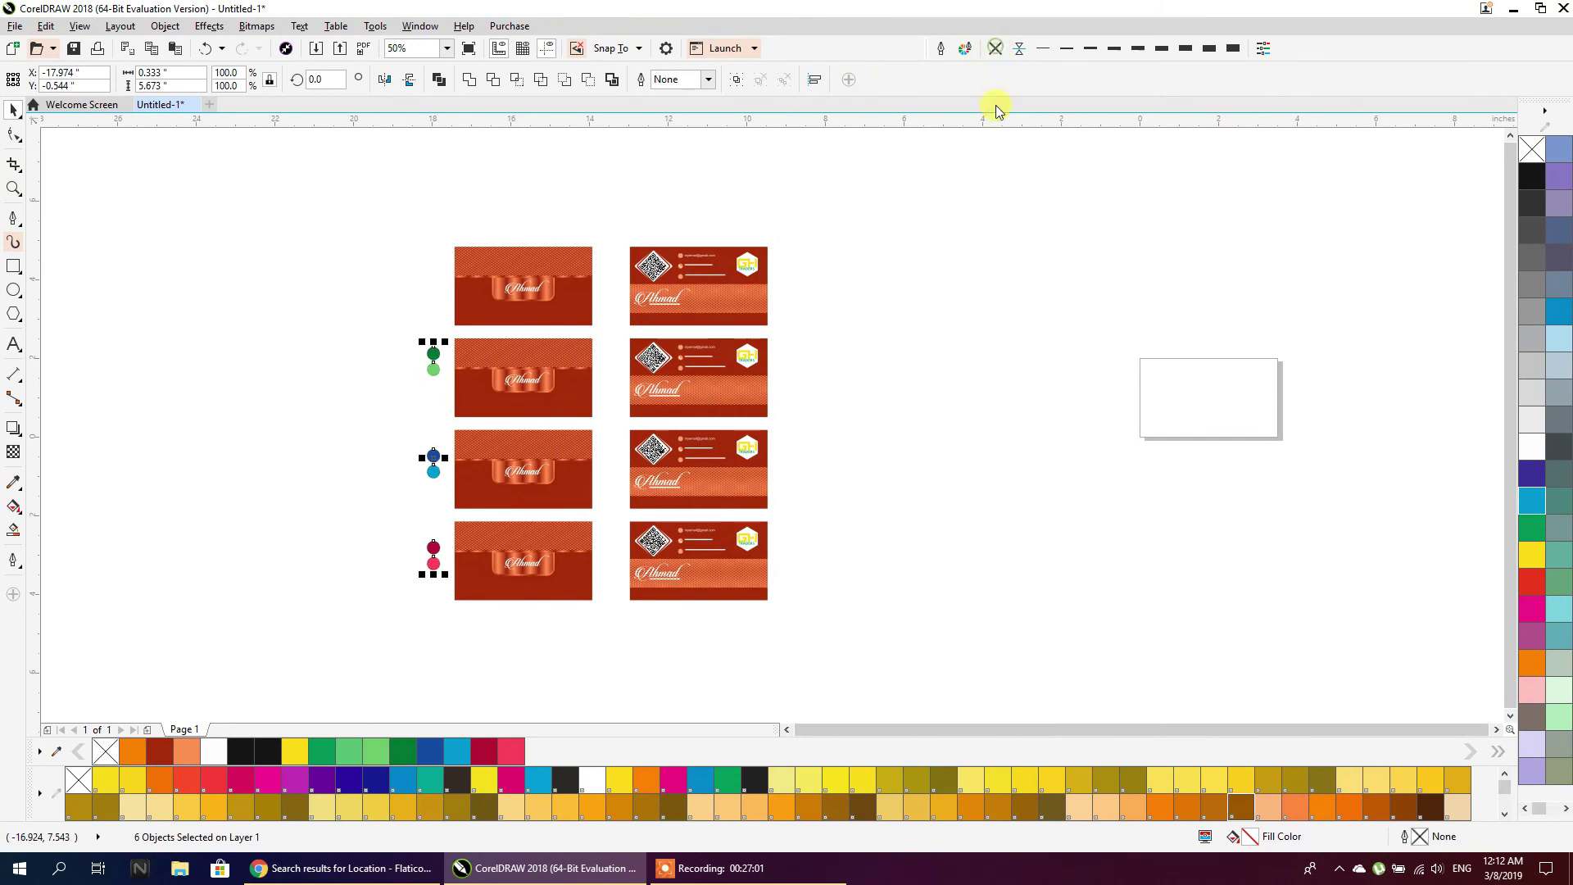
Drag the dark green circle's fill onto the second front card's background, then select the copper banner
click(976, 246)
scroll(447, 392, up, 4)
click(401, 260)
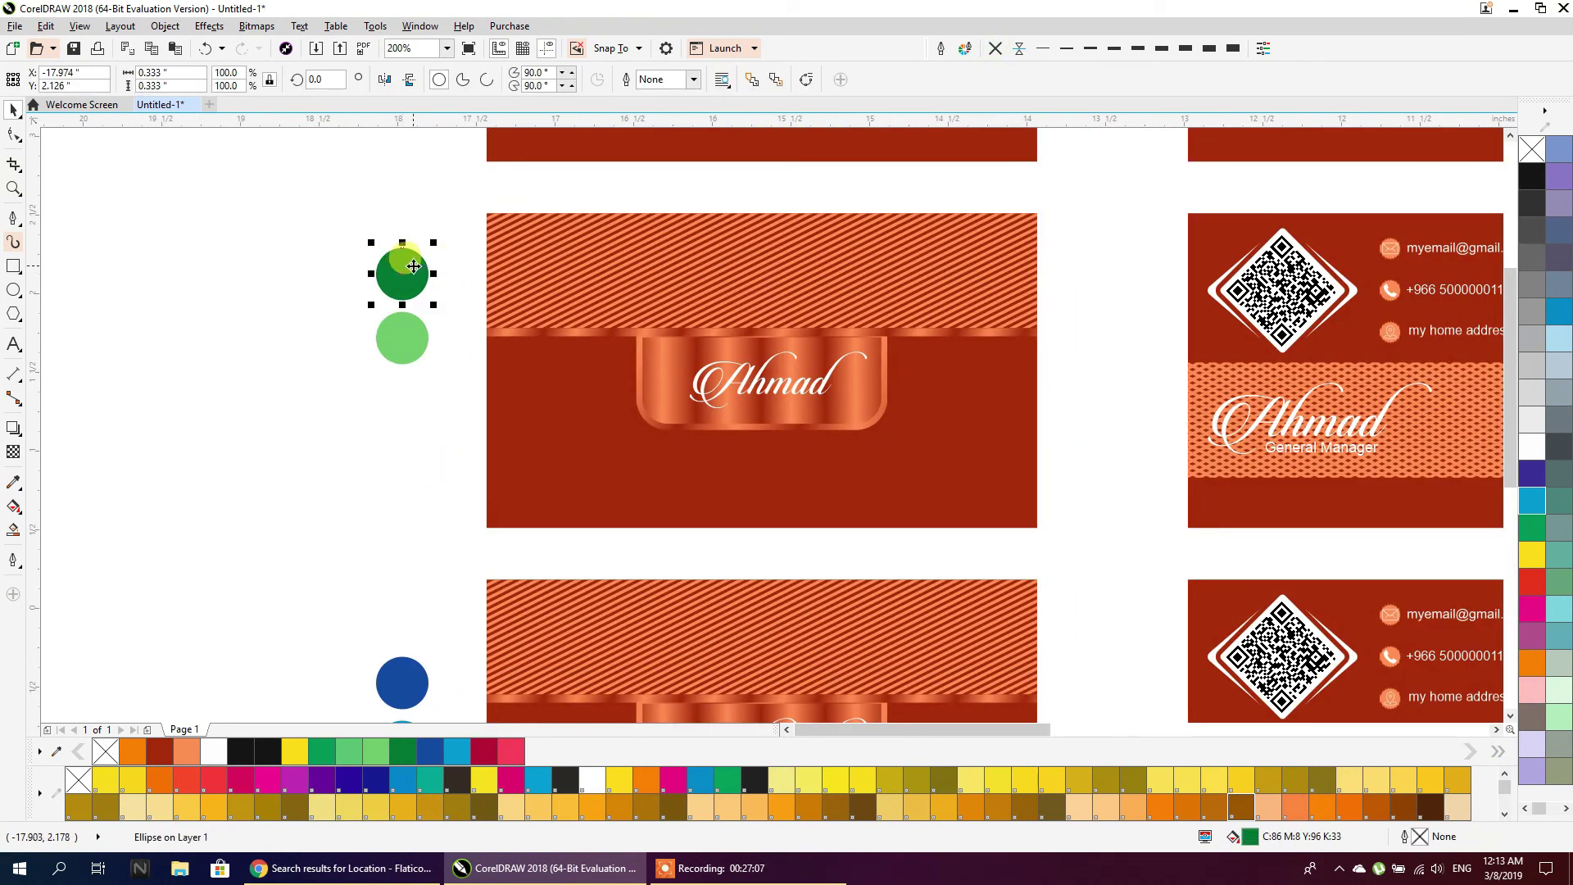
drag(554, 398, 556, 395)
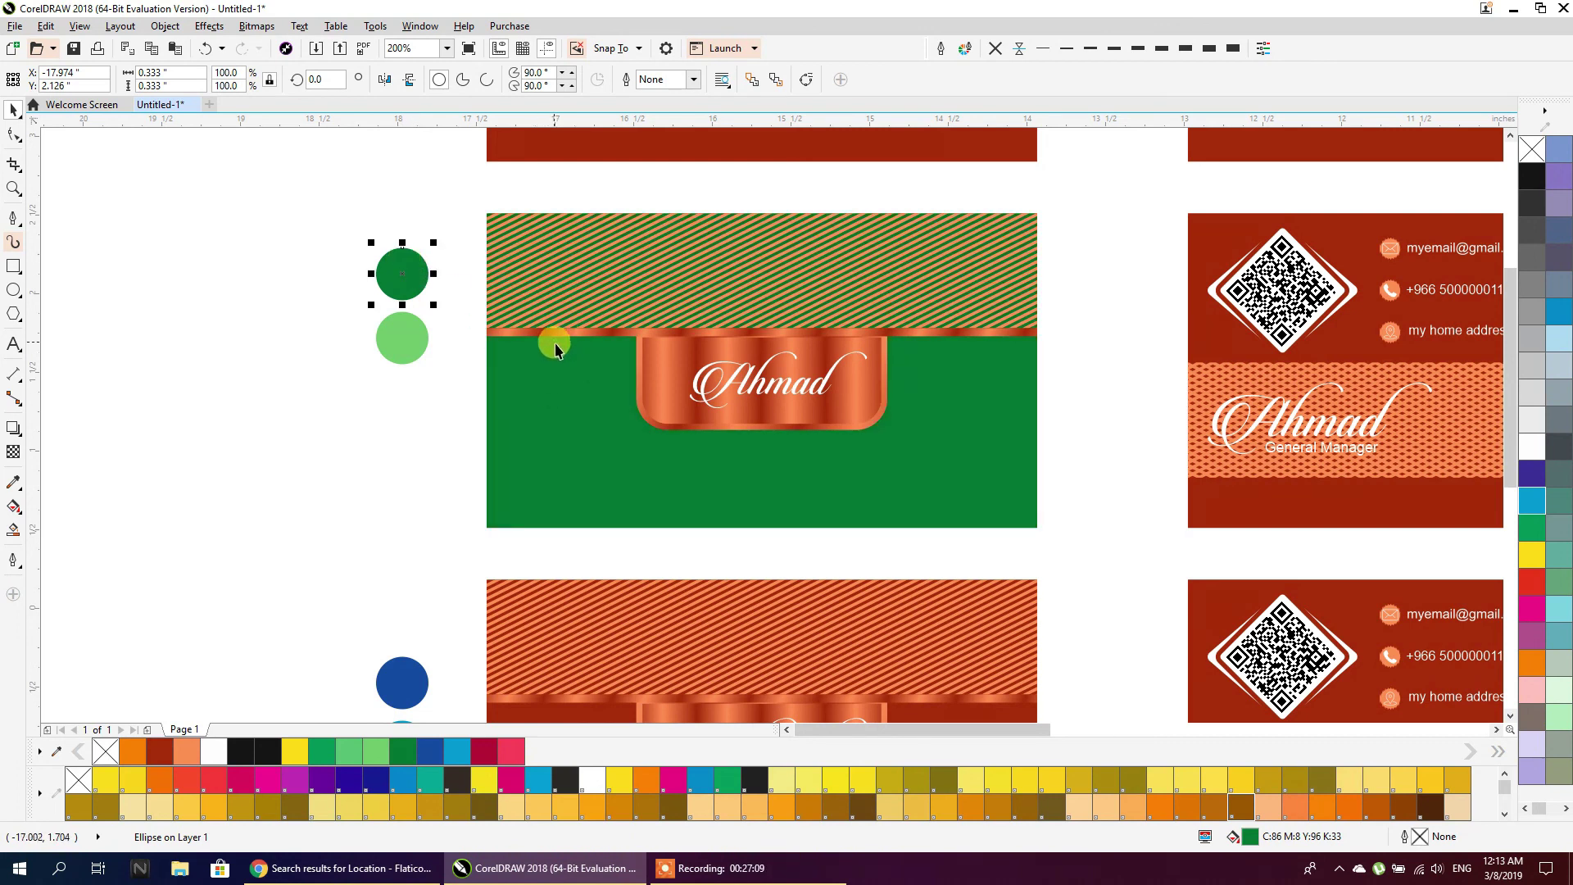
click(694, 355)
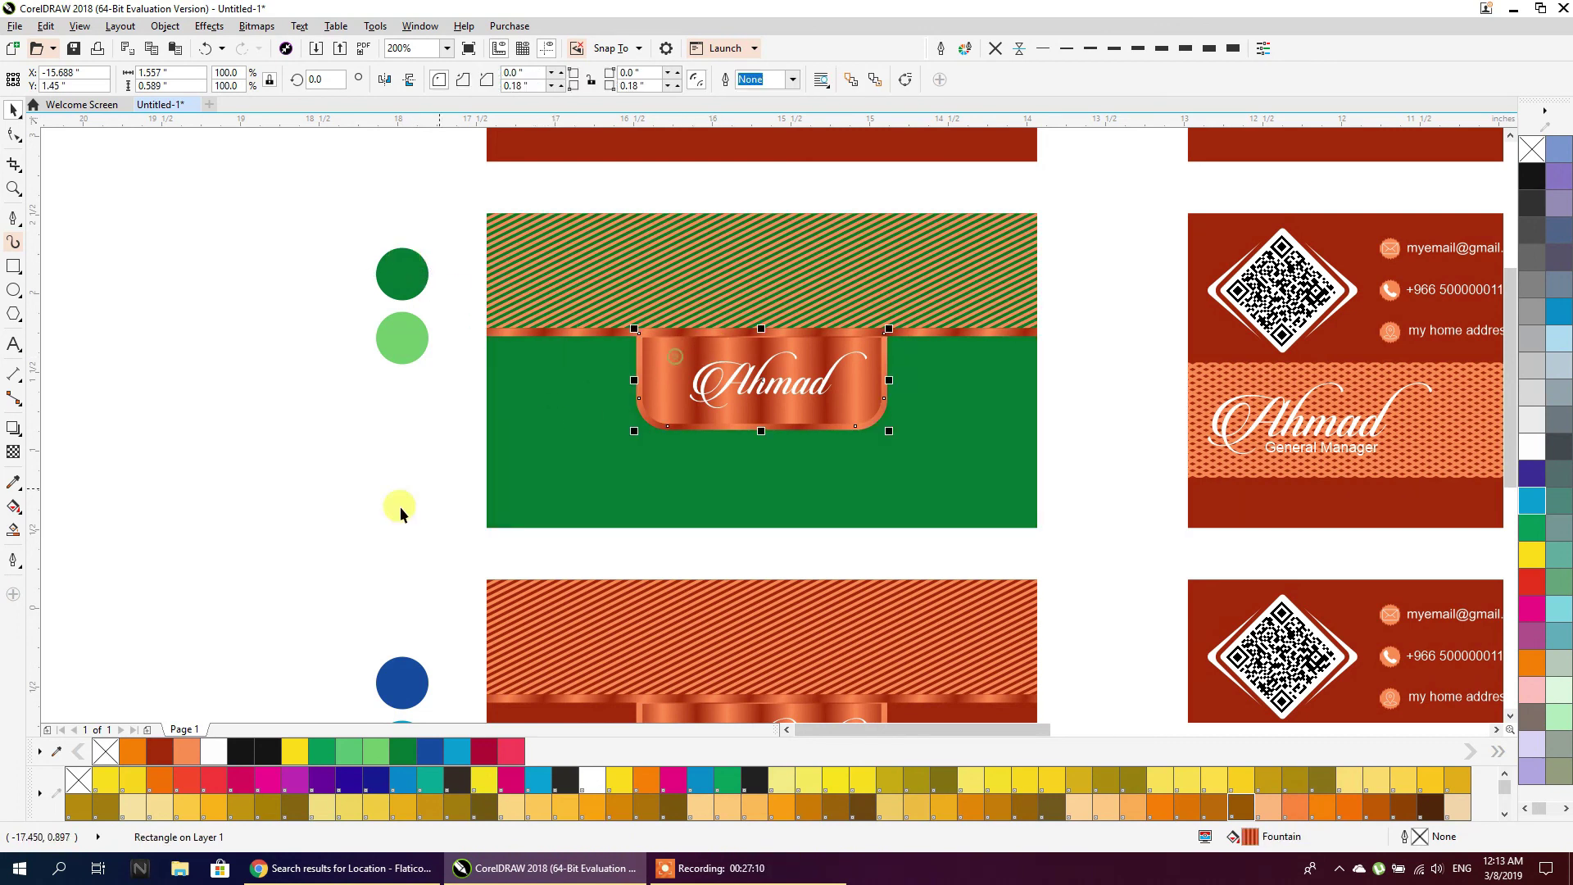
click(17, 506)
Sample dark green and light green from the circles for the ribbon gradient's start and middle stops
scroll(752, 339, up, 1)
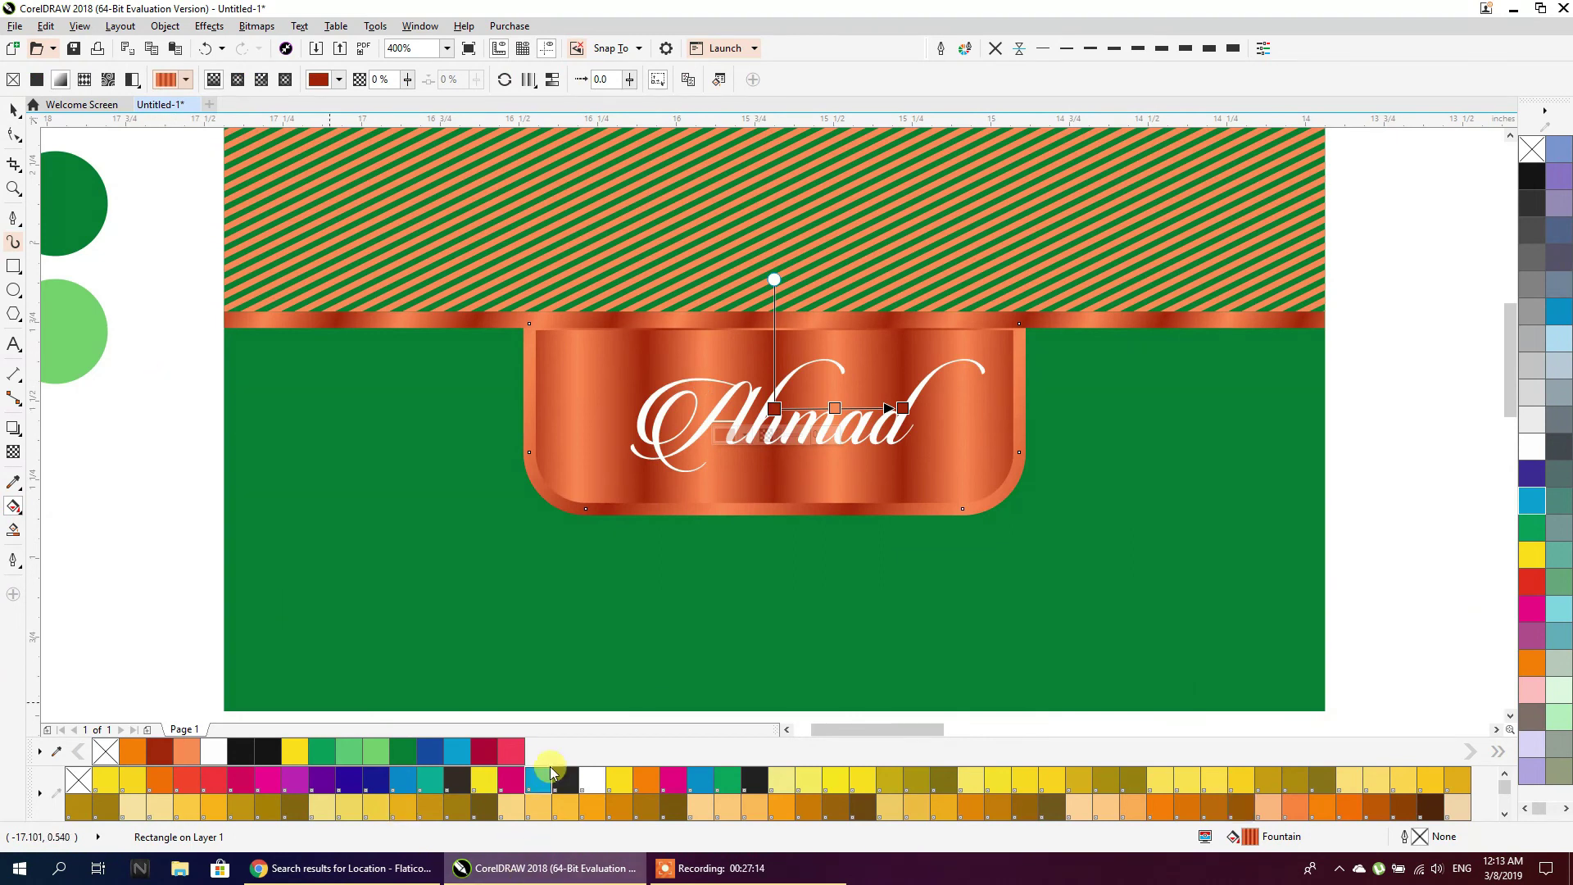
click(775, 407)
click(743, 434)
click(780, 477)
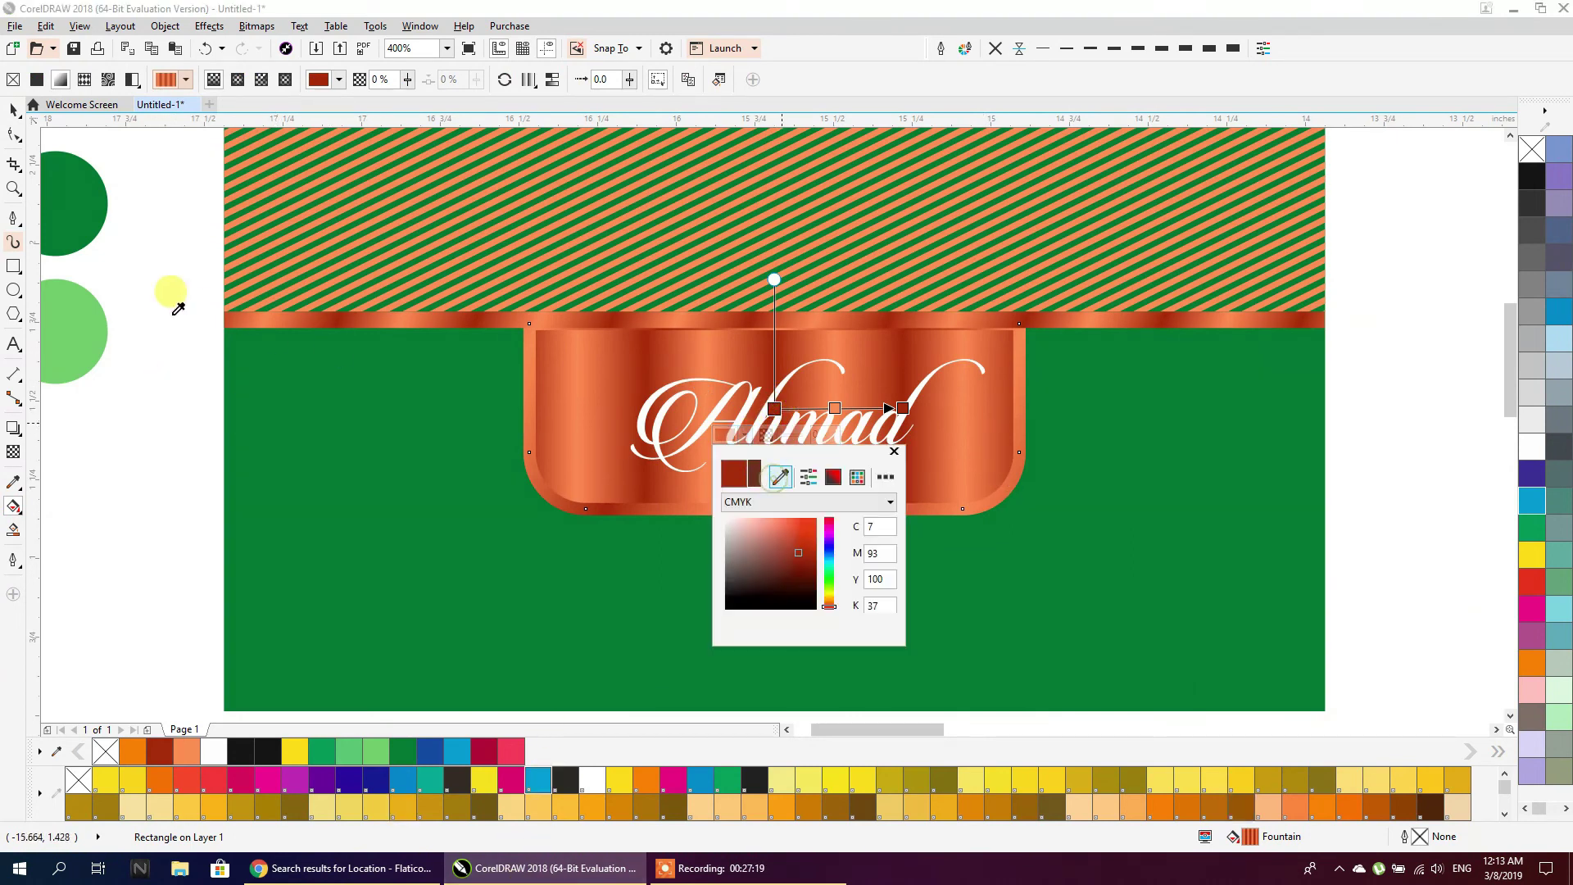
click(72, 215)
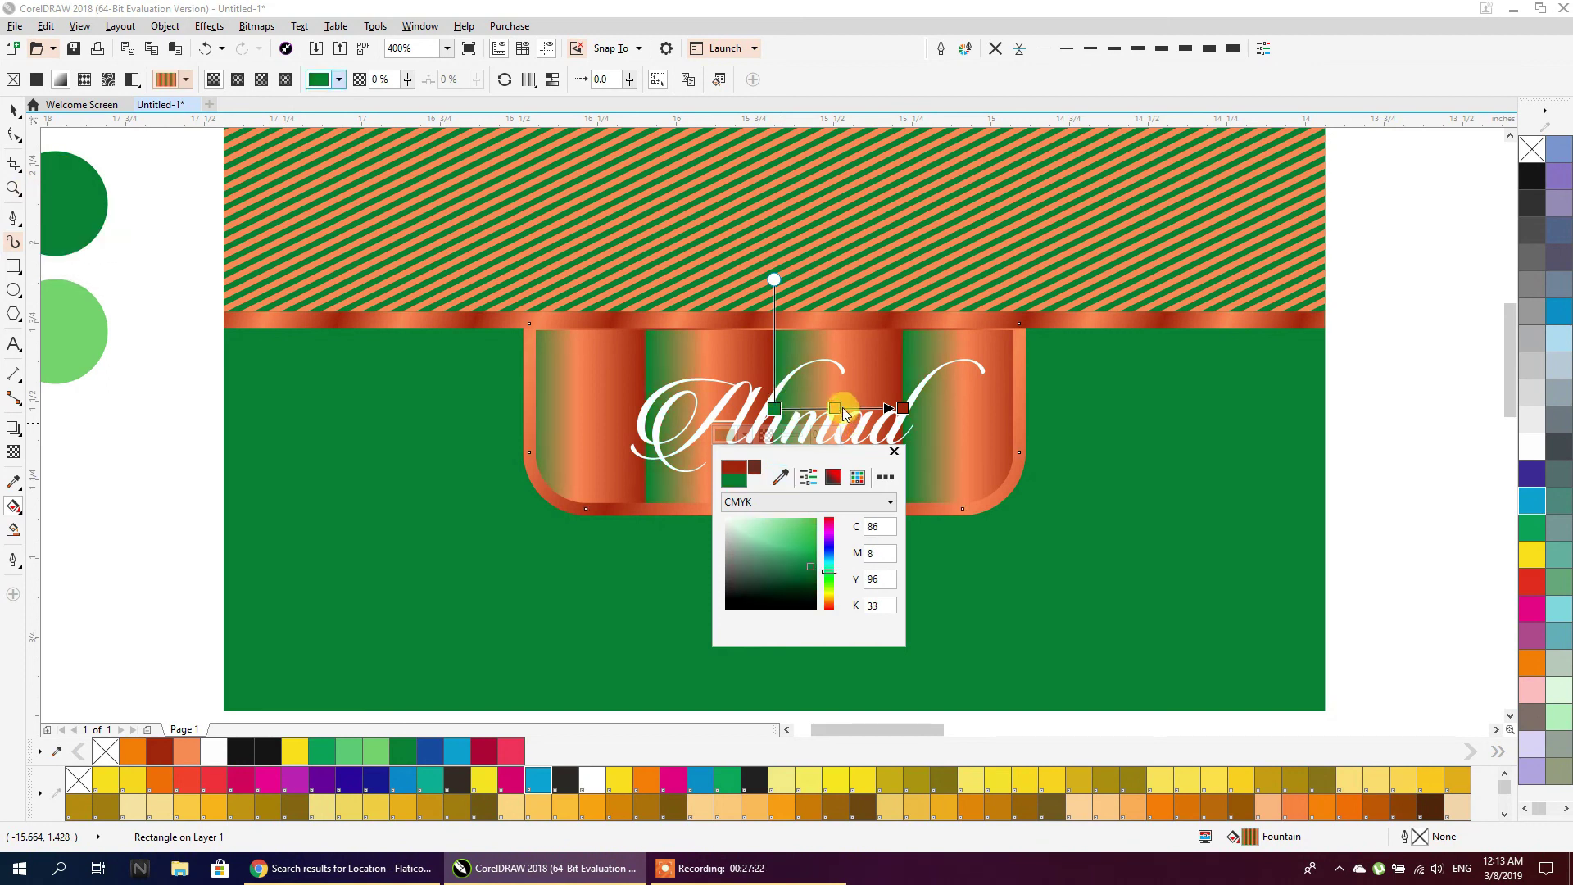
click(845, 412)
click(806, 434)
click(841, 476)
click(148, 327)
Set the ribbon gradient's end stop to dark green sampled from the circle
click(902, 407)
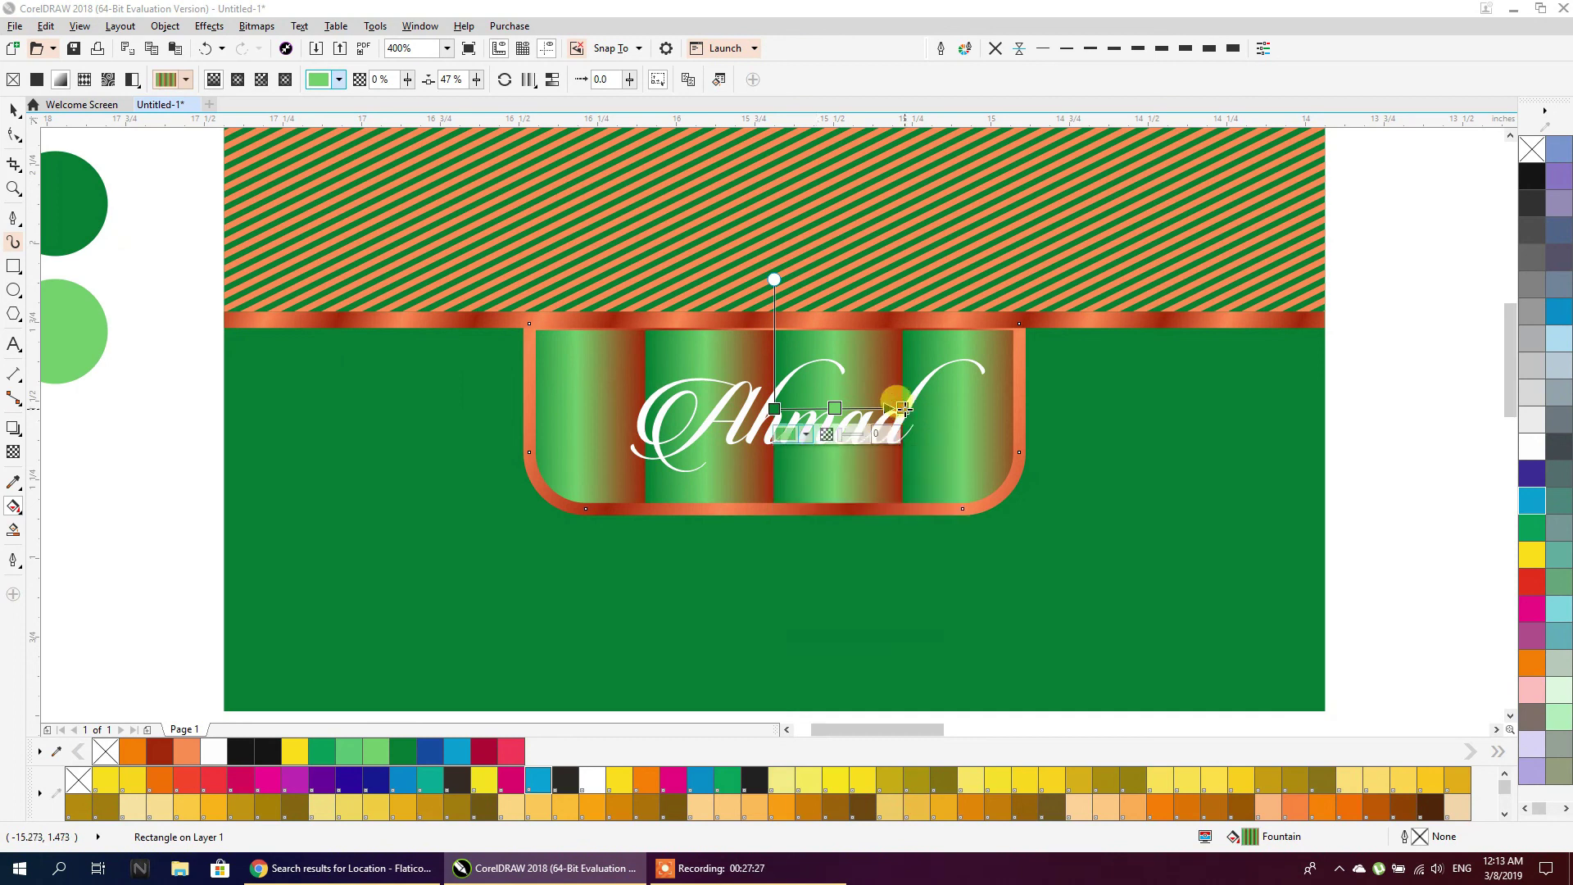
click(873, 434)
click(909, 476)
click(86, 237)
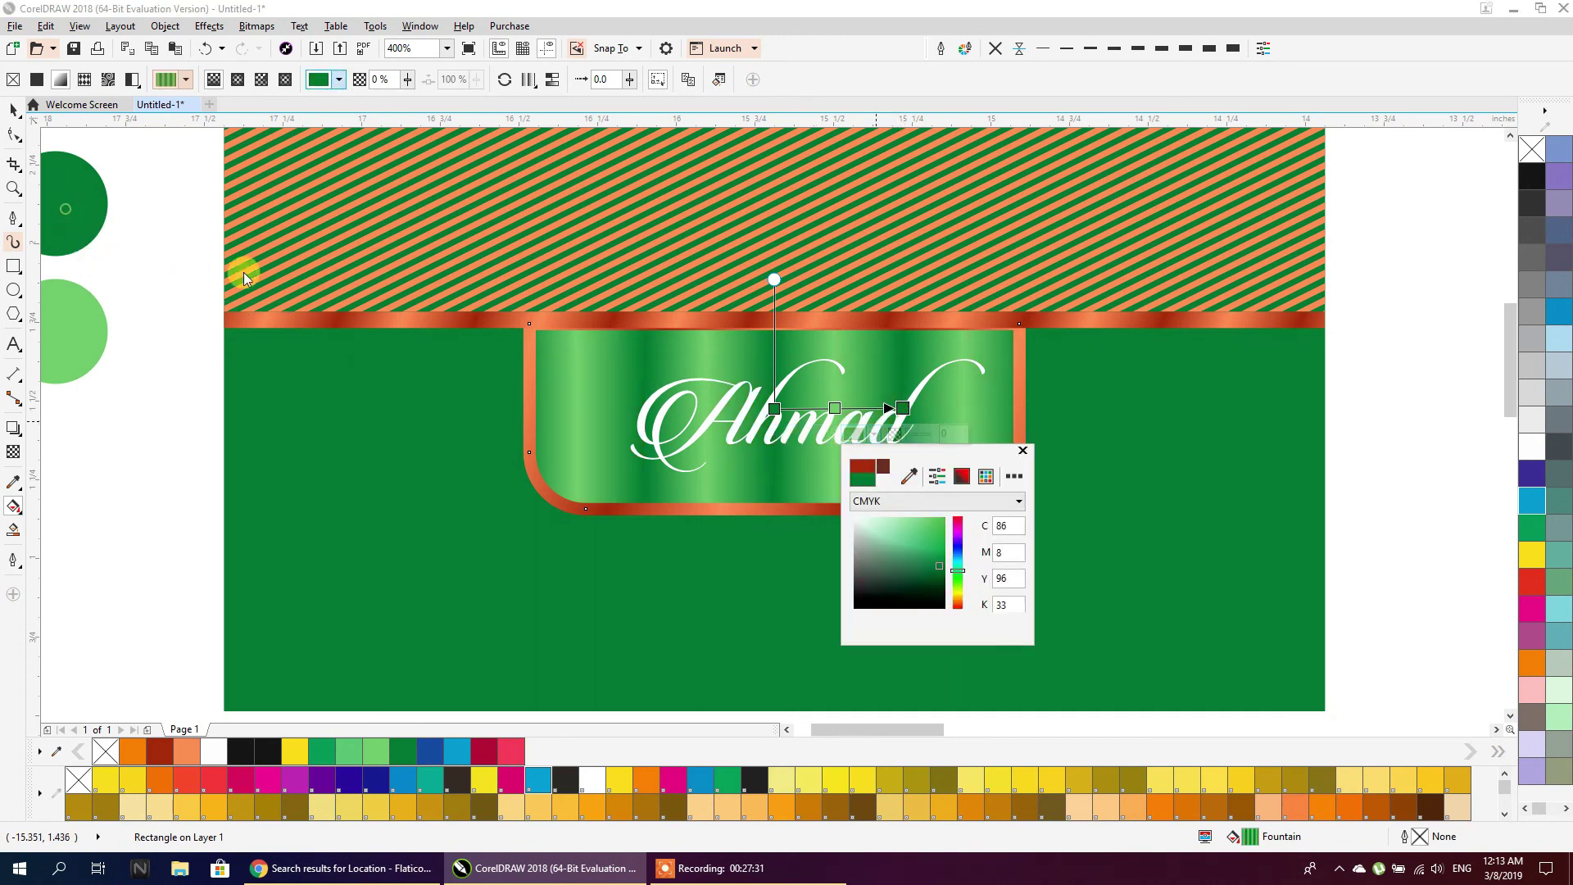
click(1023, 449)
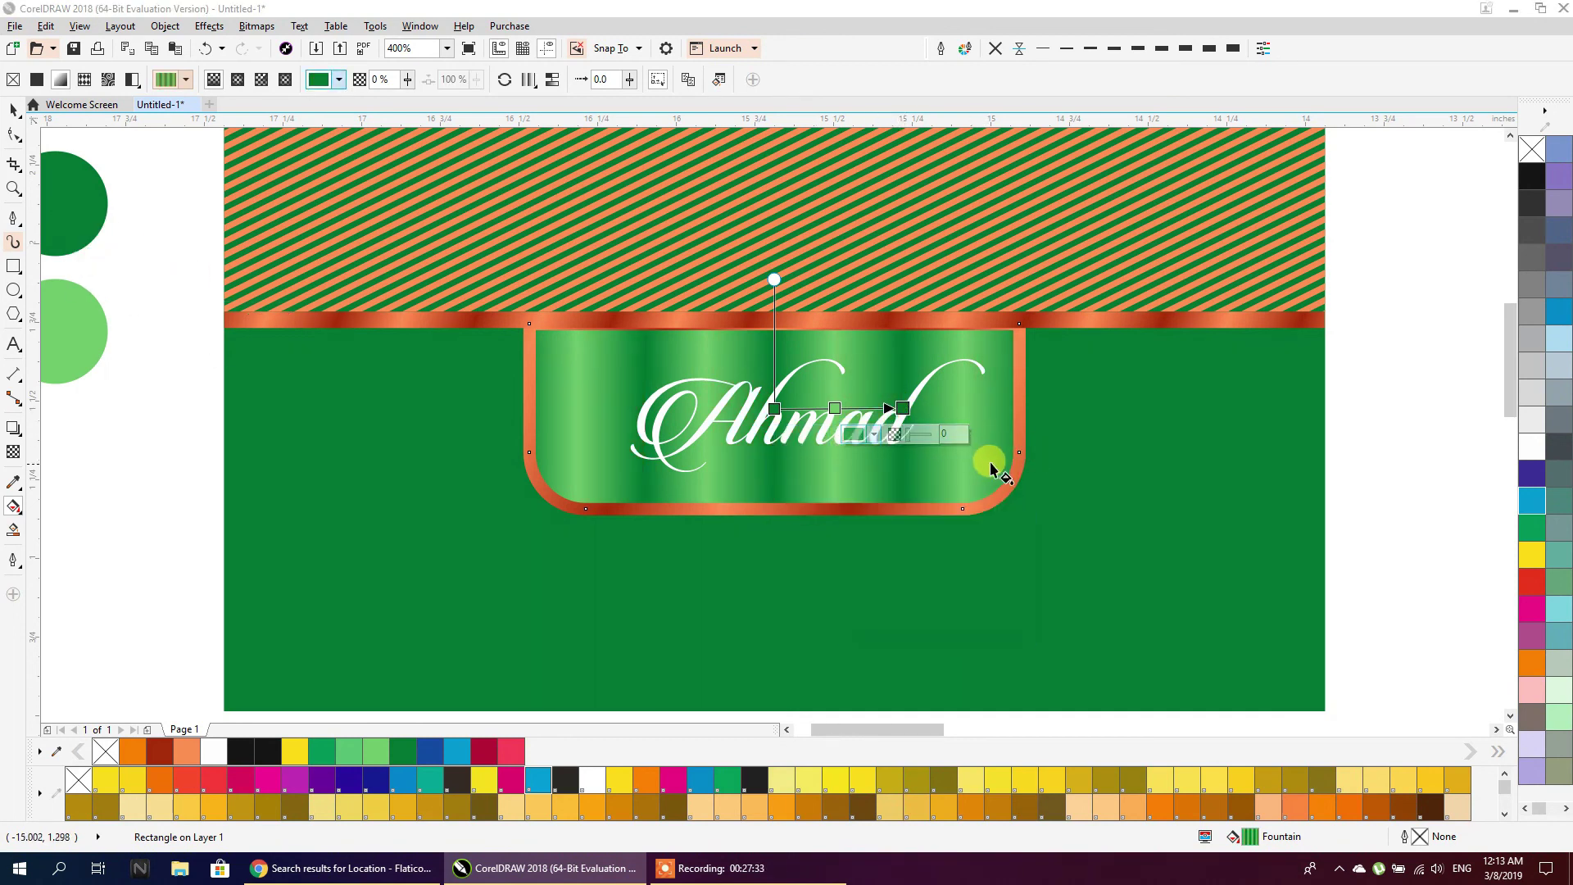
Give the ribbon's border the same green gradient, angled diagonally
click(1016, 426)
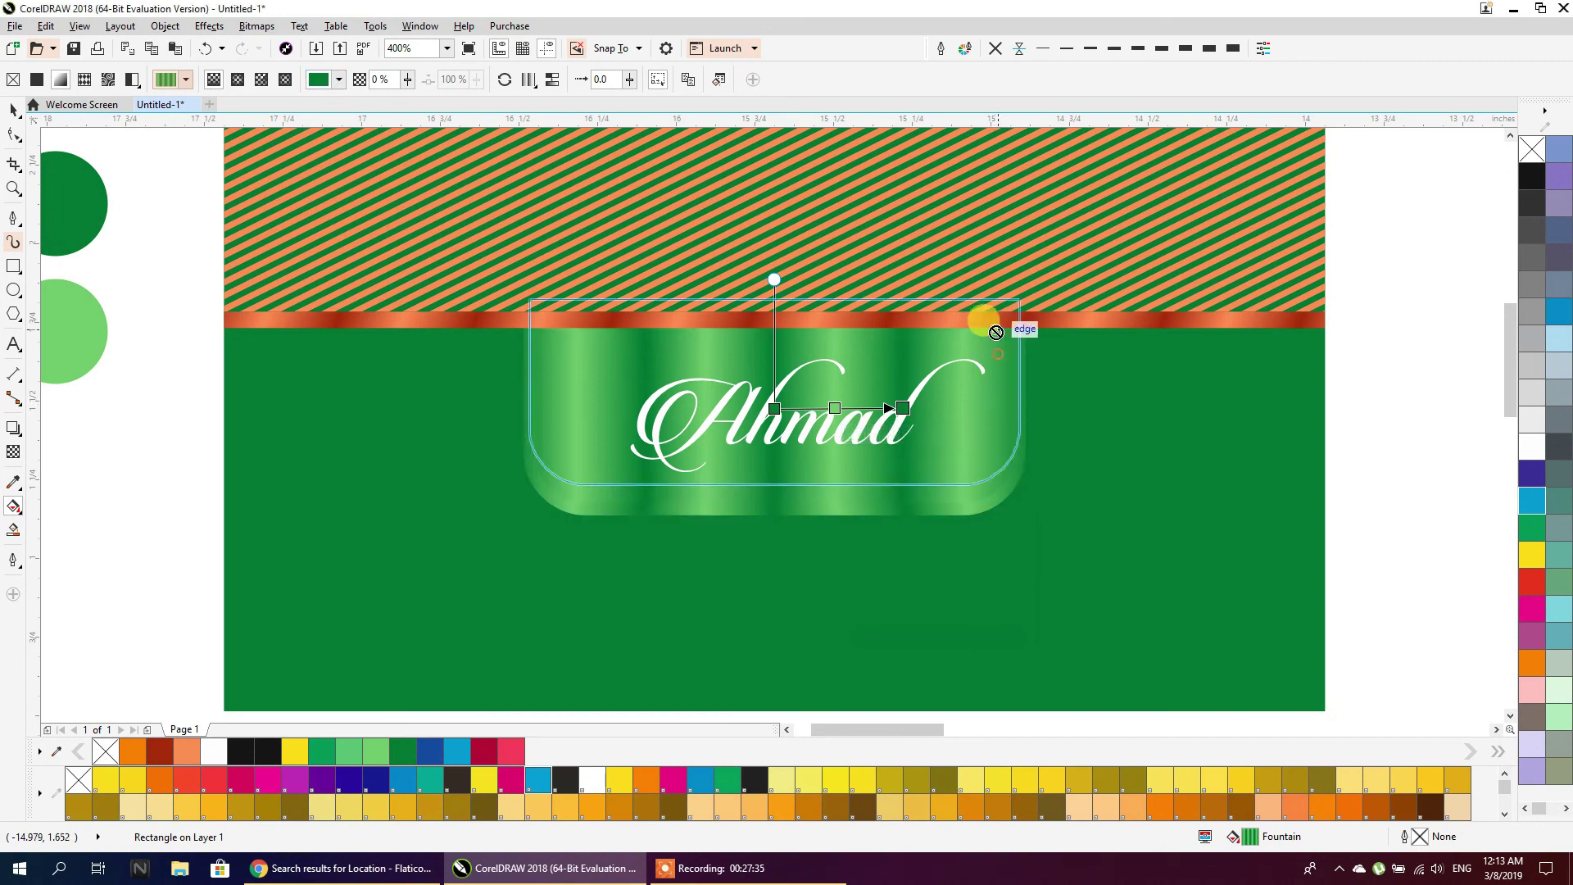
click(714, 510)
drag(599, 444, 659, 550)
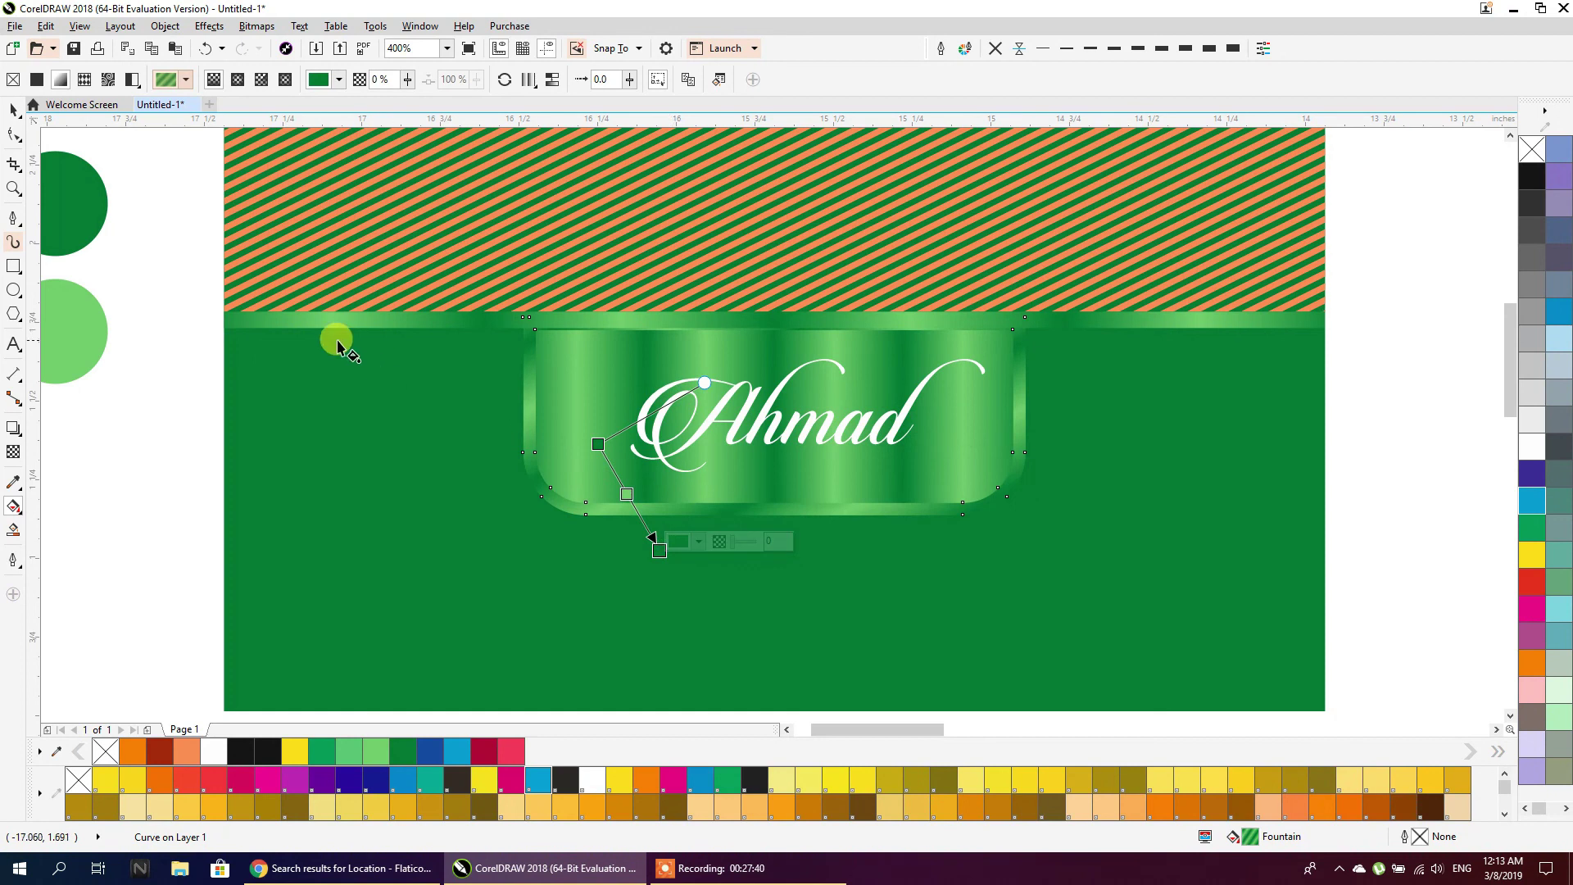
click(13, 109)
scroll(174, 404, down, 2)
scroll(175, 404, down, 2)
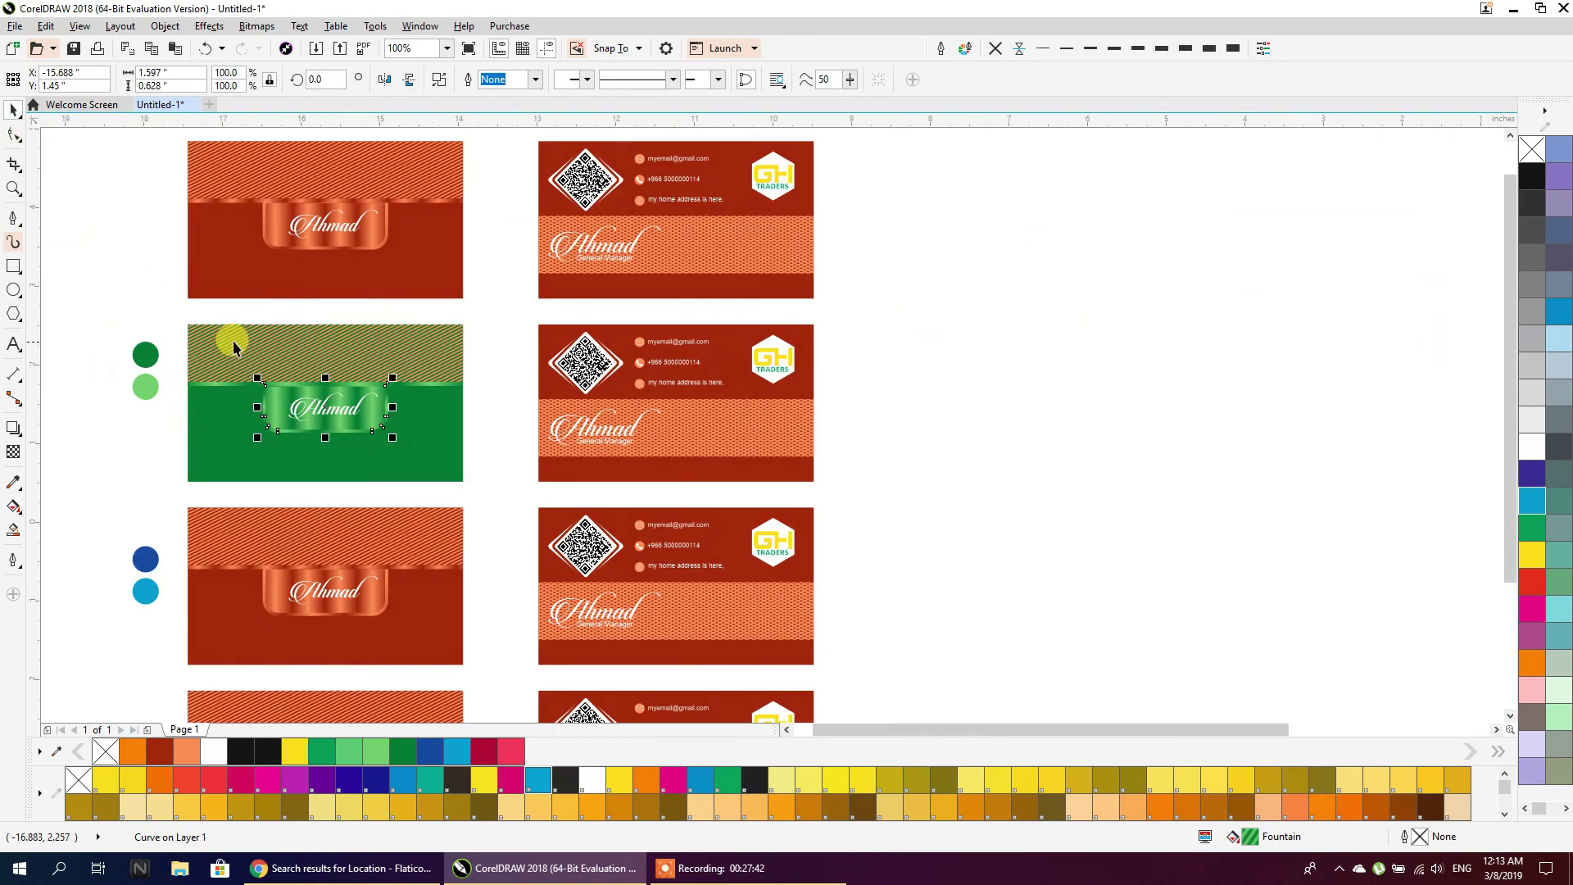
Recolor the stripes inside the green front card's top band PowerClip light green
click(235, 341)
double_click(217, 352)
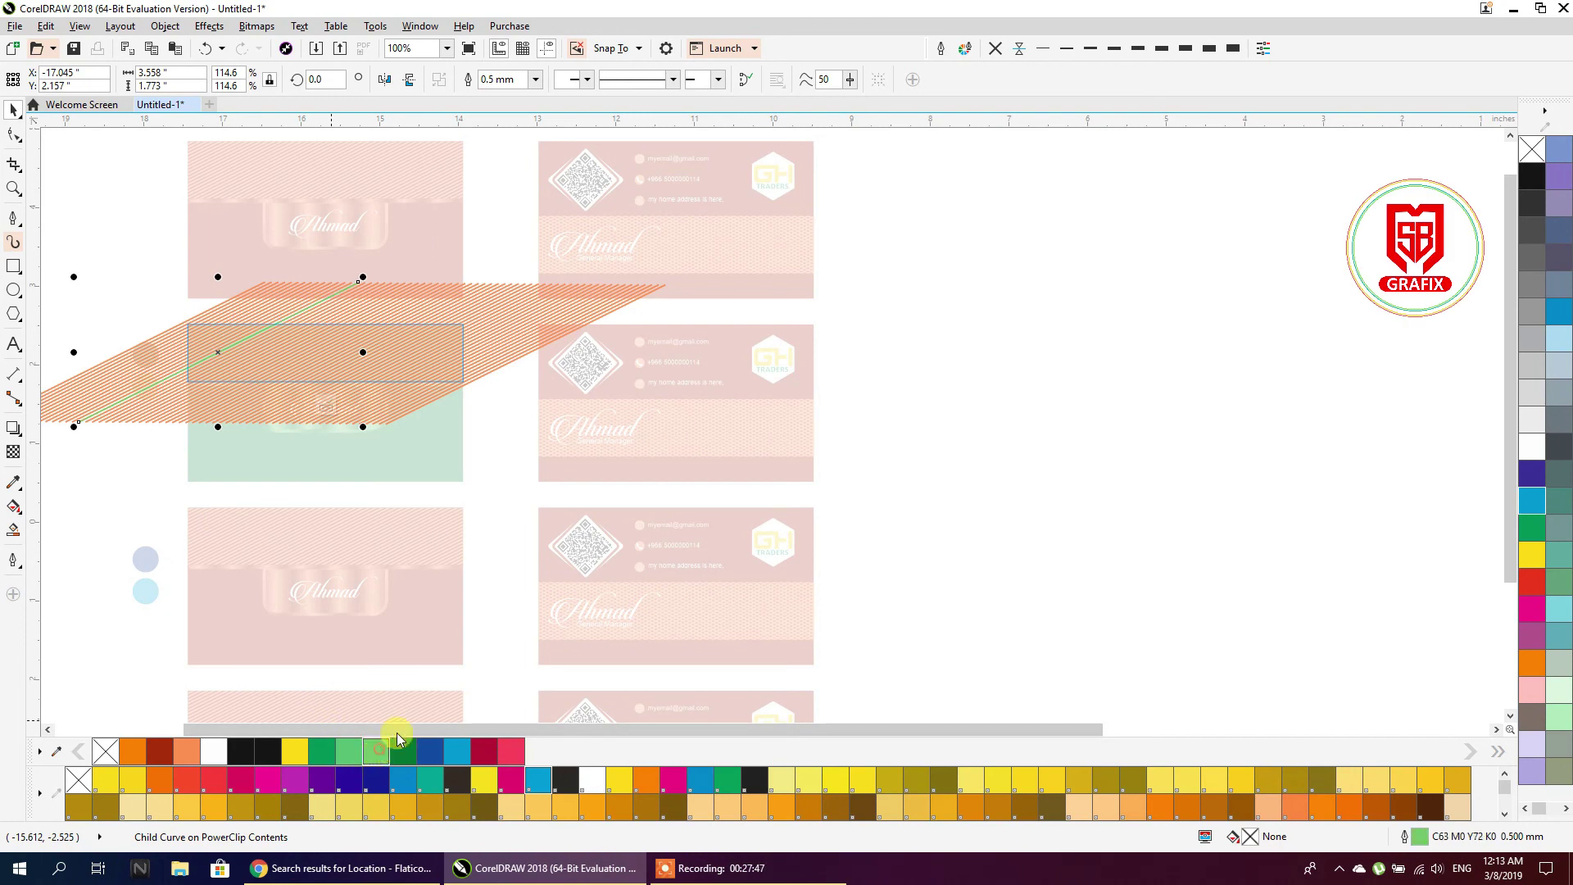
click(565, 343)
right_click(376, 751)
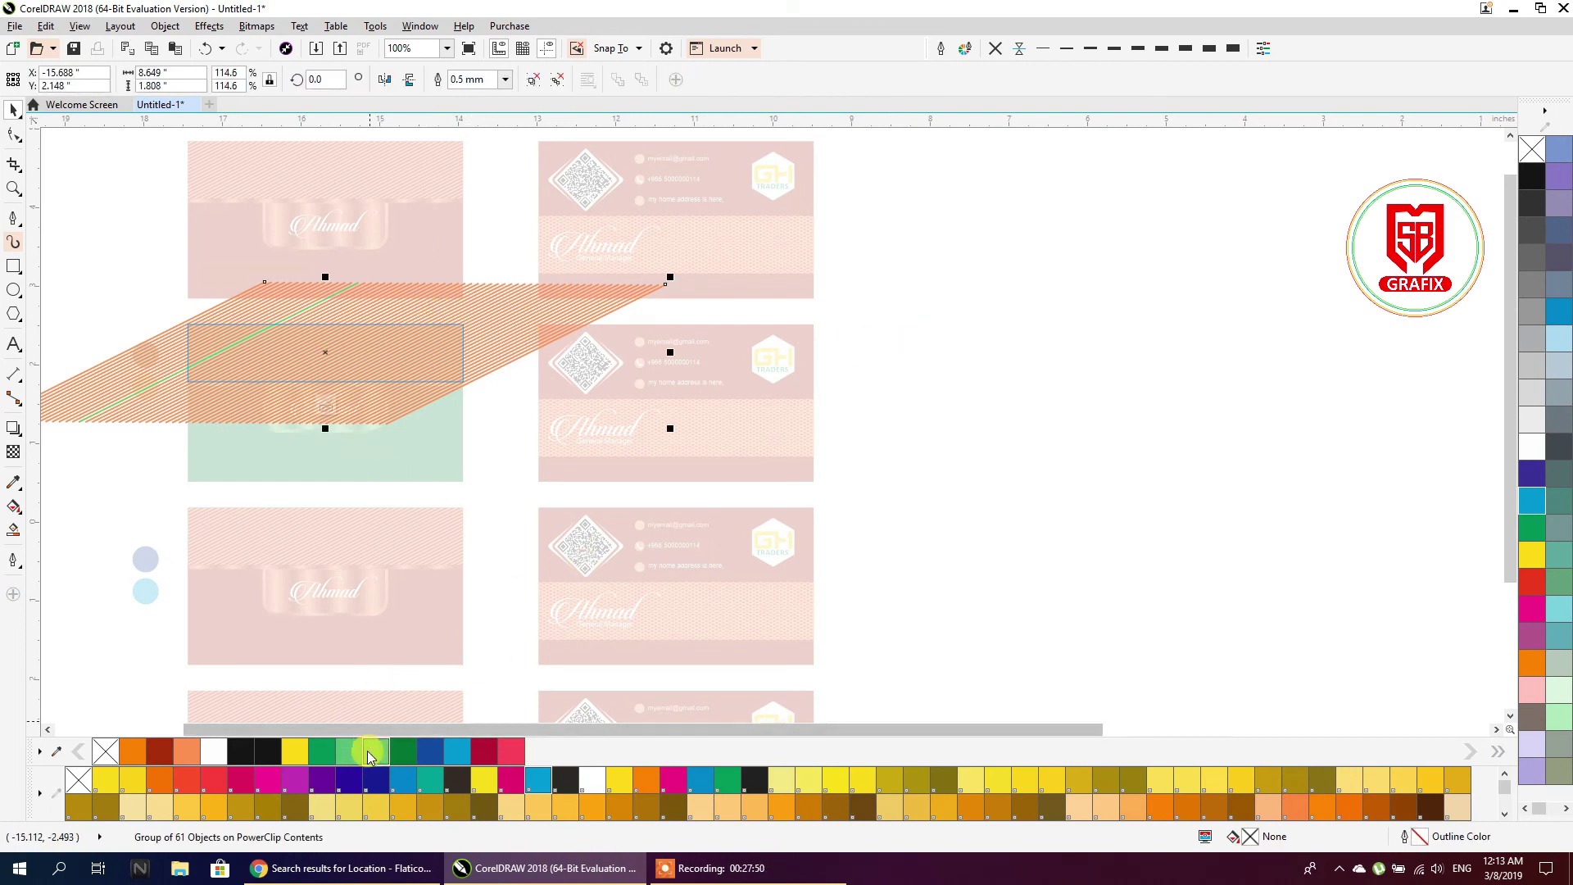
ctrl+click(972, 431)
click(972, 431)
Drag the front card's dark green fill onto the matching back card's background
scroll(348, 429, down, 1)
scroll(337, 430, up, 1)
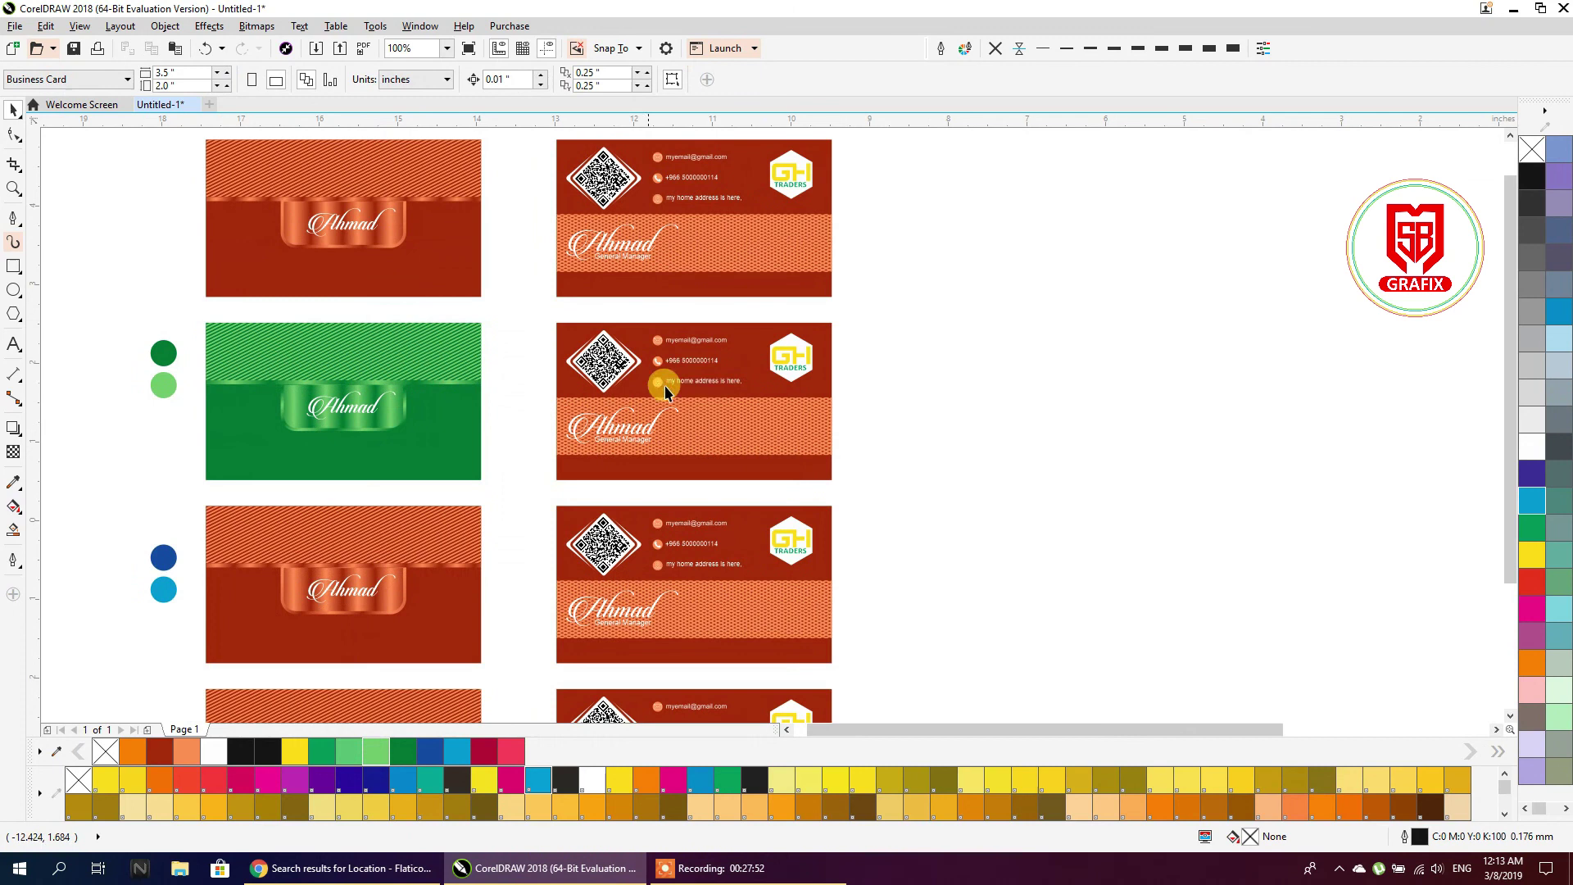
scroll(687, 377, up, 1)
scroll(327, 429, down, 1)
drag(327, 452, 469, 484)
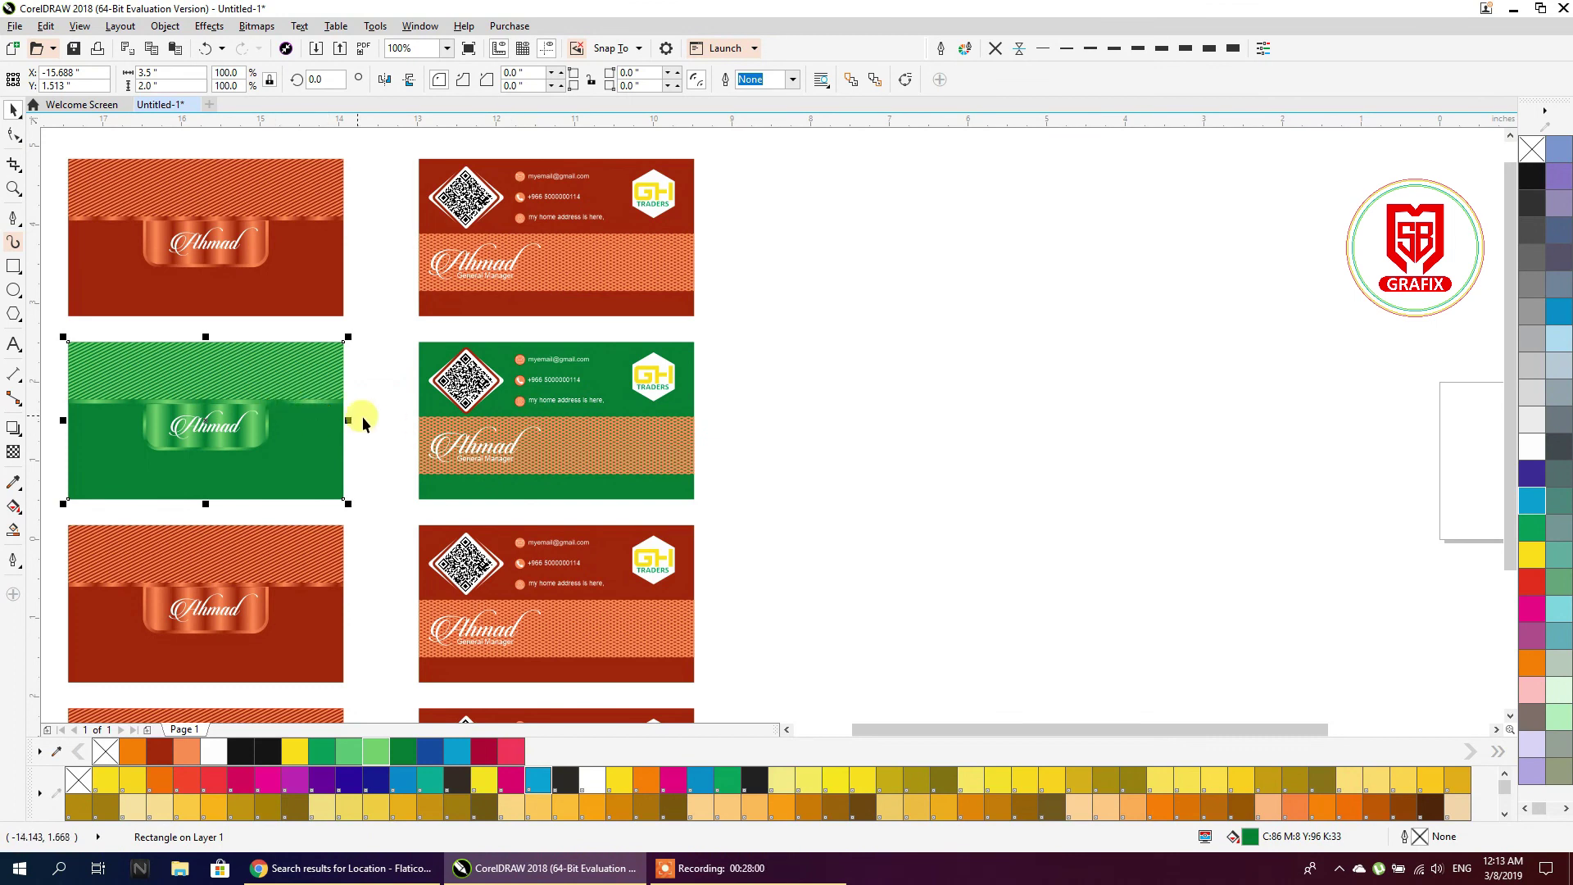
Drop a copy of the light green circle beside the green back card
scroll(434, 422, up, 1)
click(720, 445)
scroll(719, 445, down, 1)
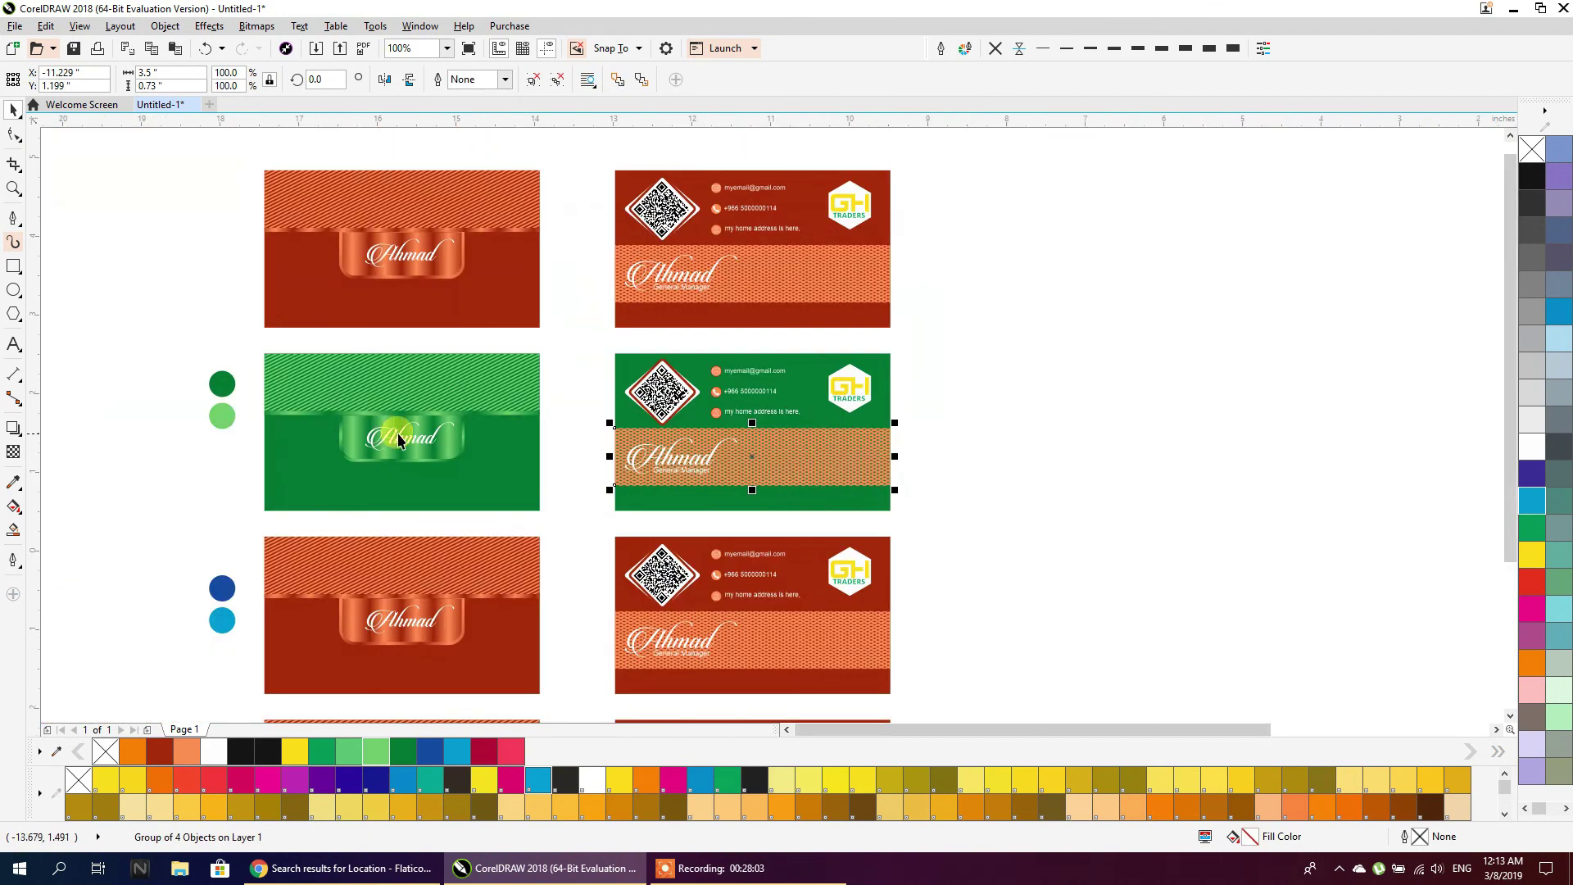
drag(219, 418, 949, 451)
right_click(950, 454)
scroll(851, 457, up, 2)
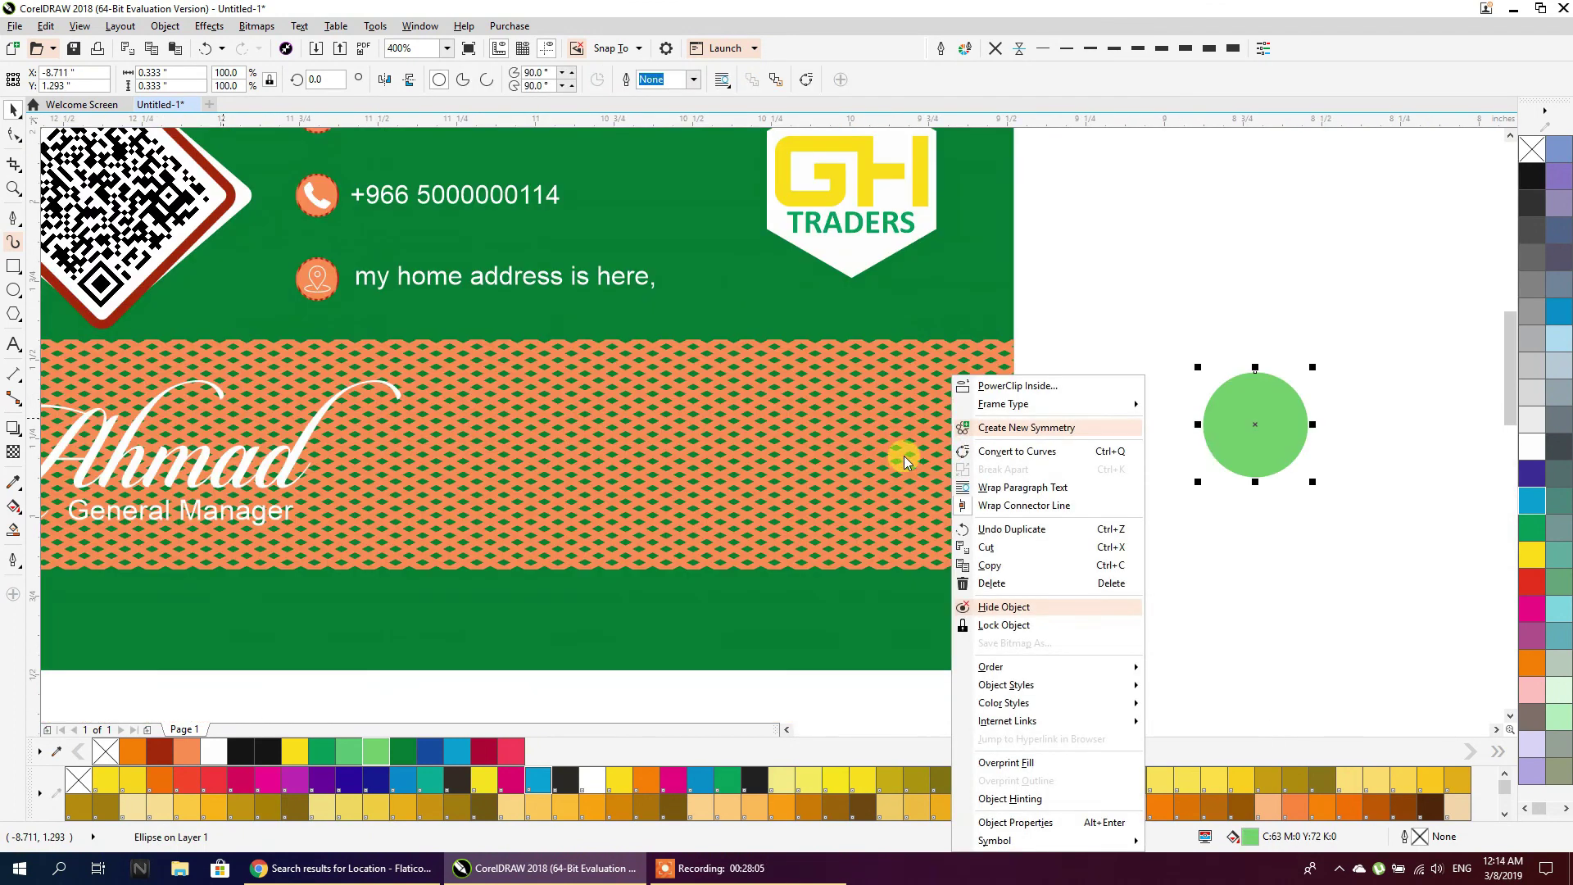
click(1228, 541)
Drag the light green circle onto the back card's patterned band to color its stripes
drag(1244, 449, 1095, 467)
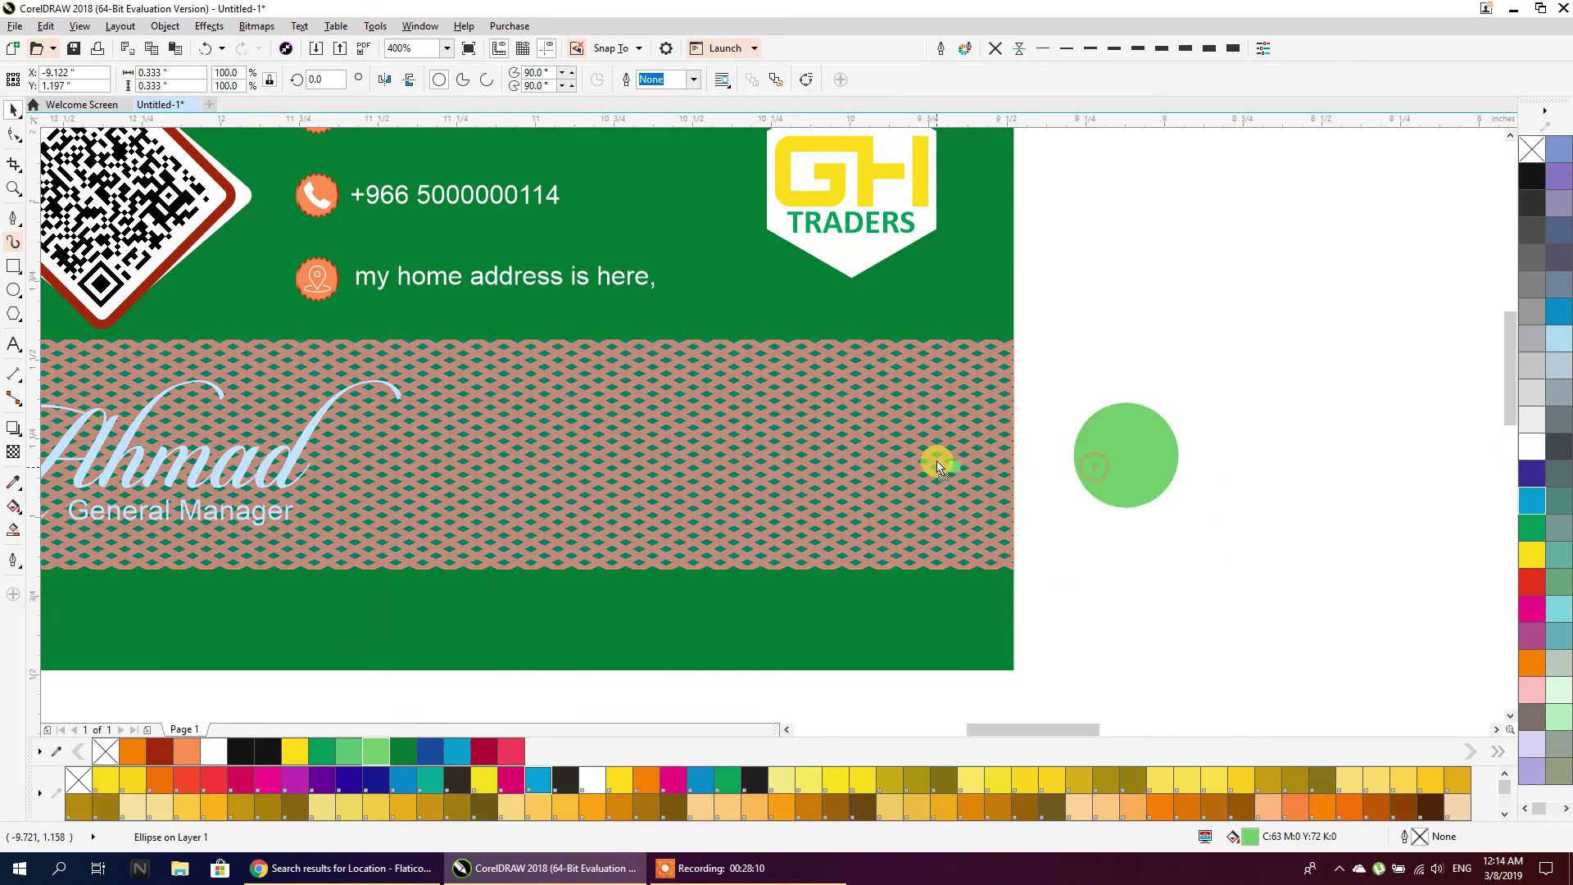
drag(948, 455, 948, 453)
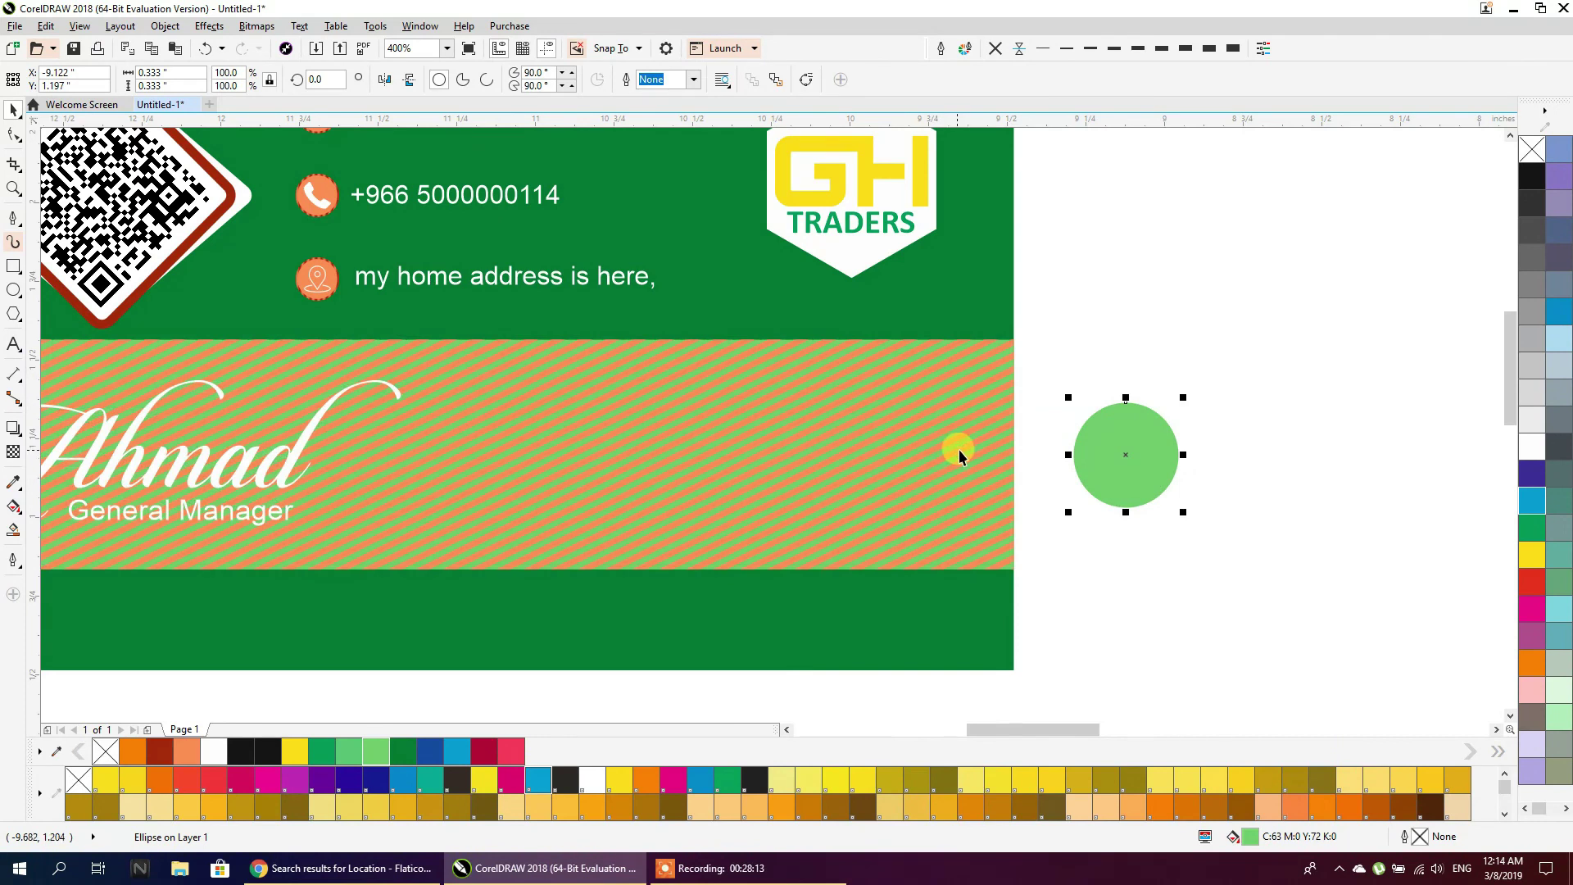
click(993, 416)
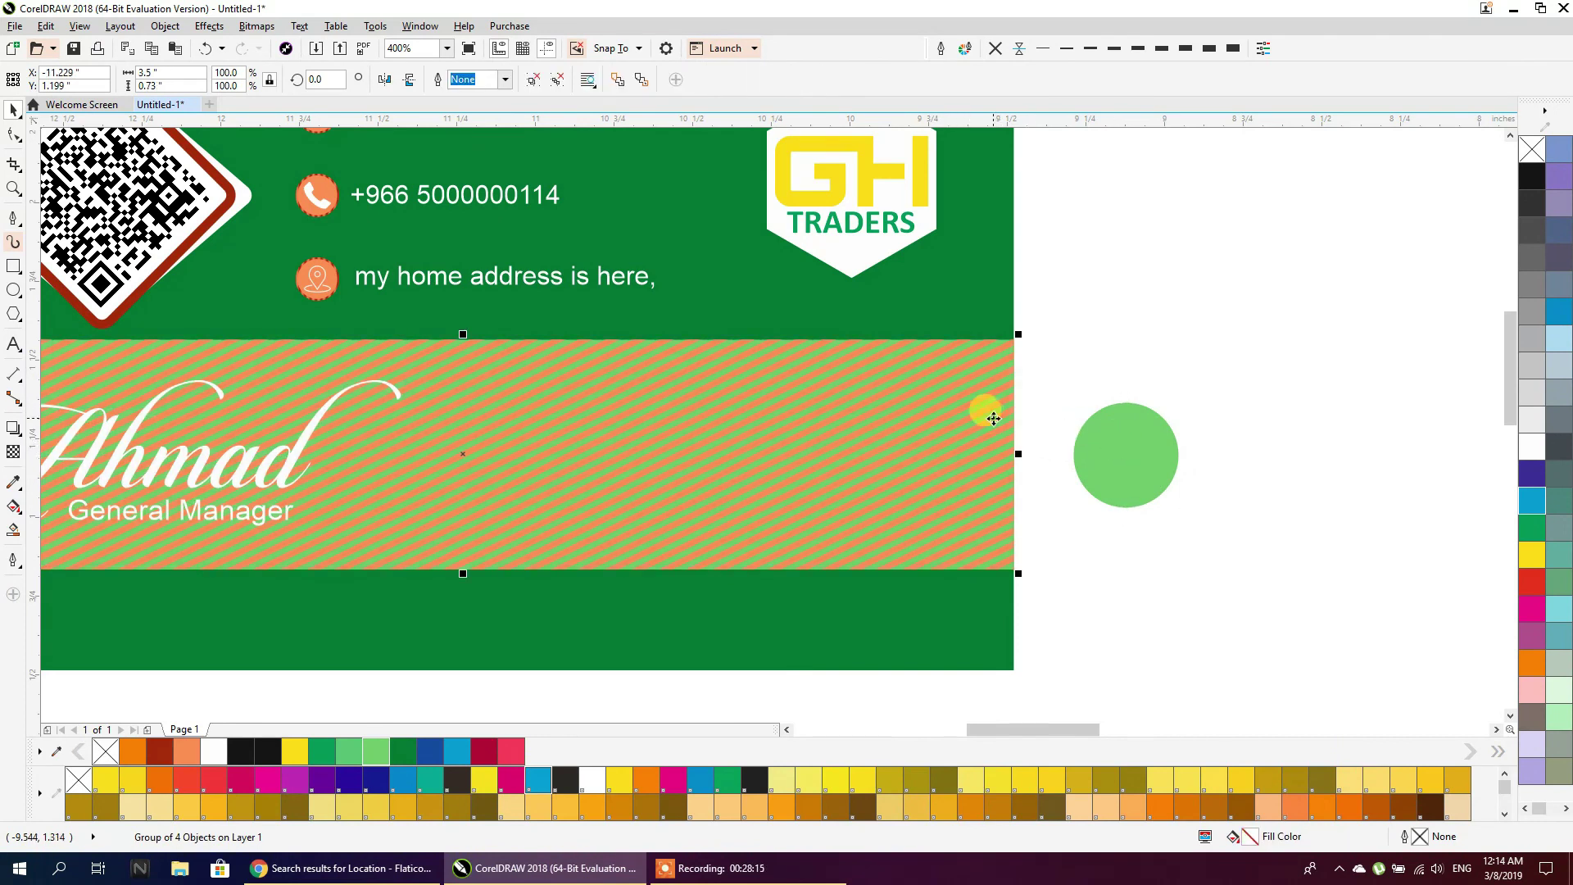
Give the patterned band and its clipping rectangle light green outlines
right_click(376, 751)
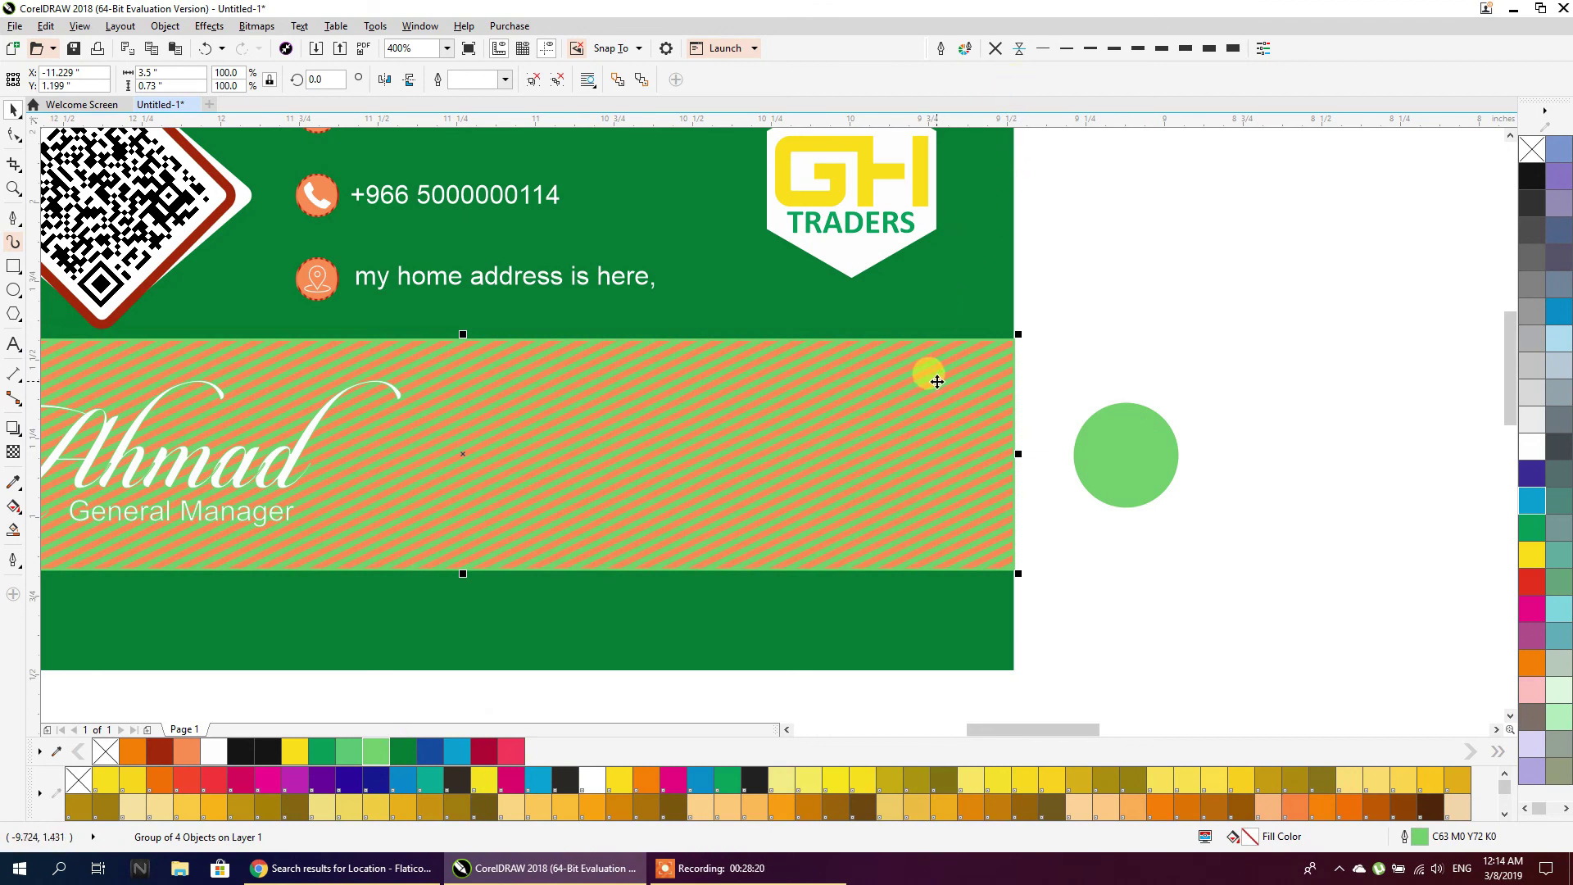
ctrl+click(932, 378)
click(871, 495)
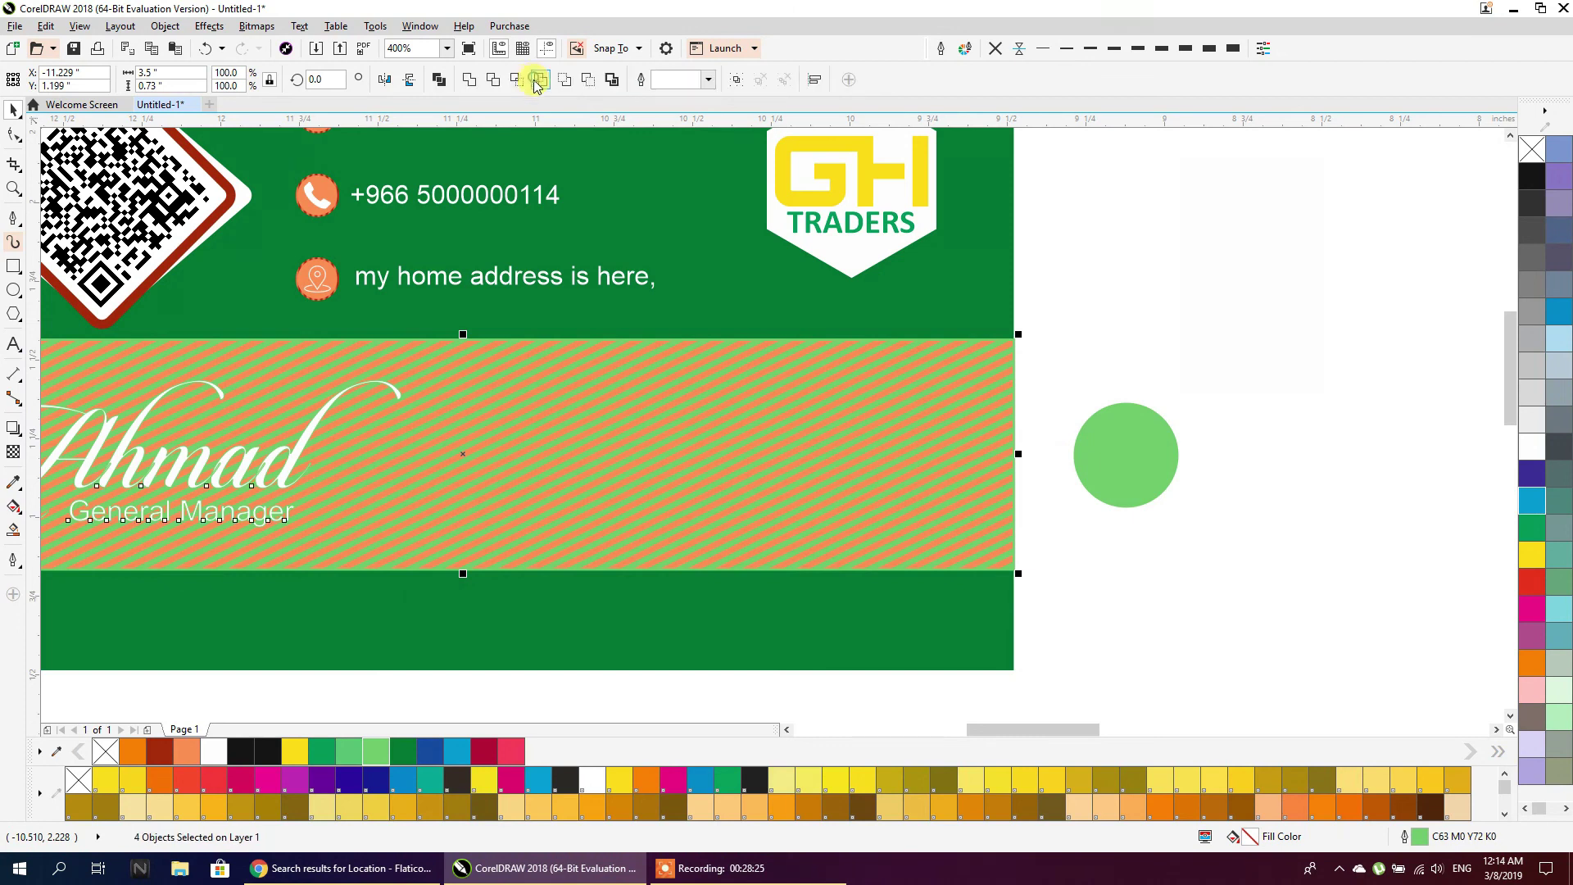
ctrl+click(916, 379)
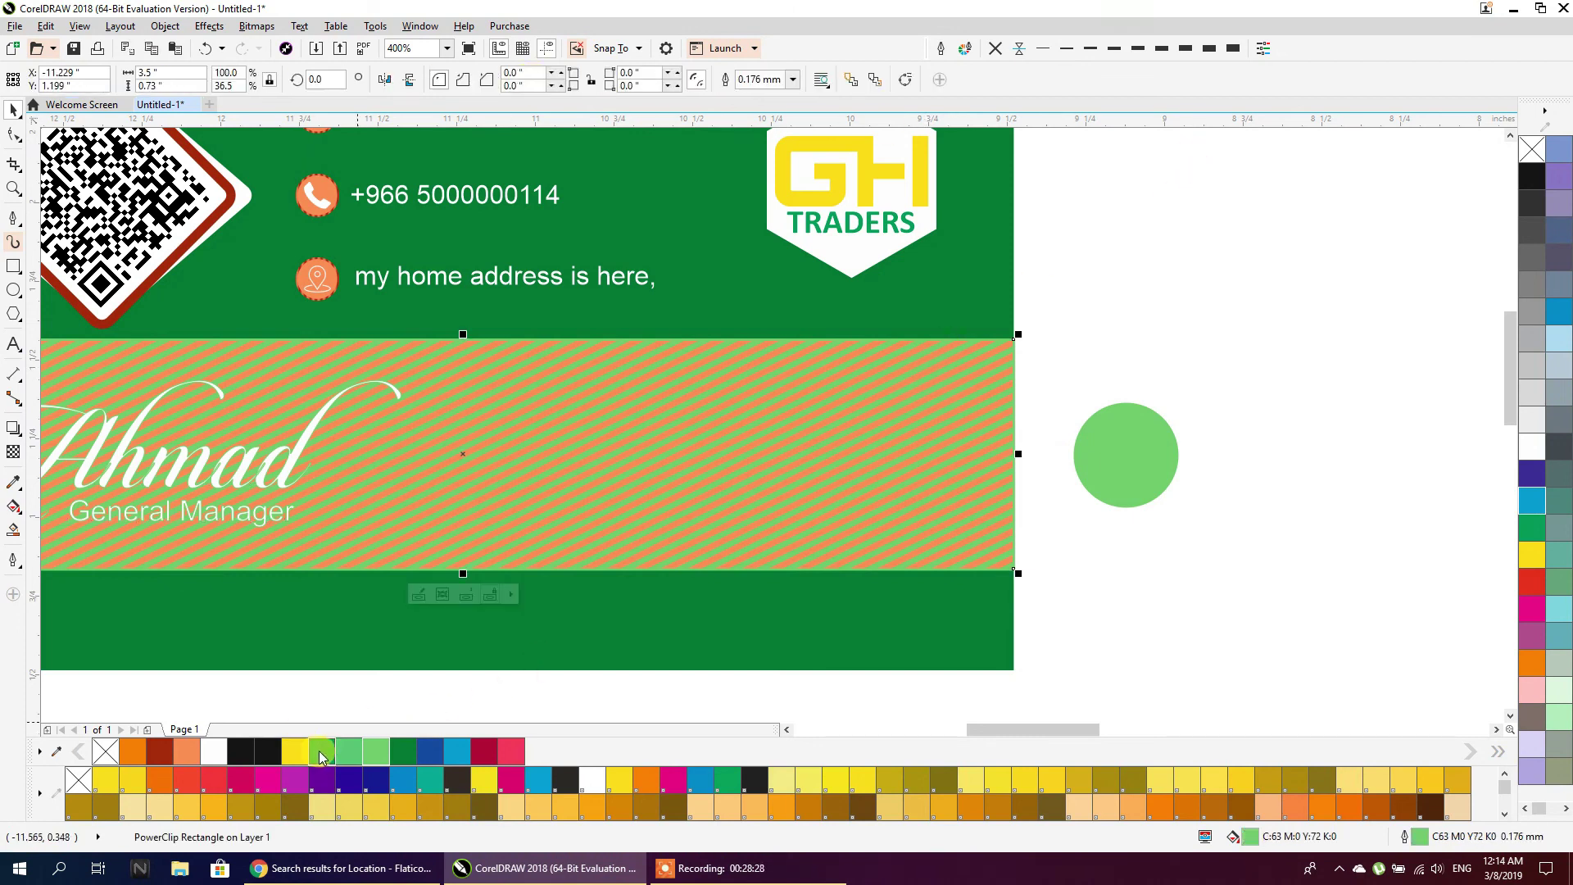
right_click(345, 753)
Recolor the remaining orange stripes inside the band's PowerClip light green
ctrl+click(810, 484)
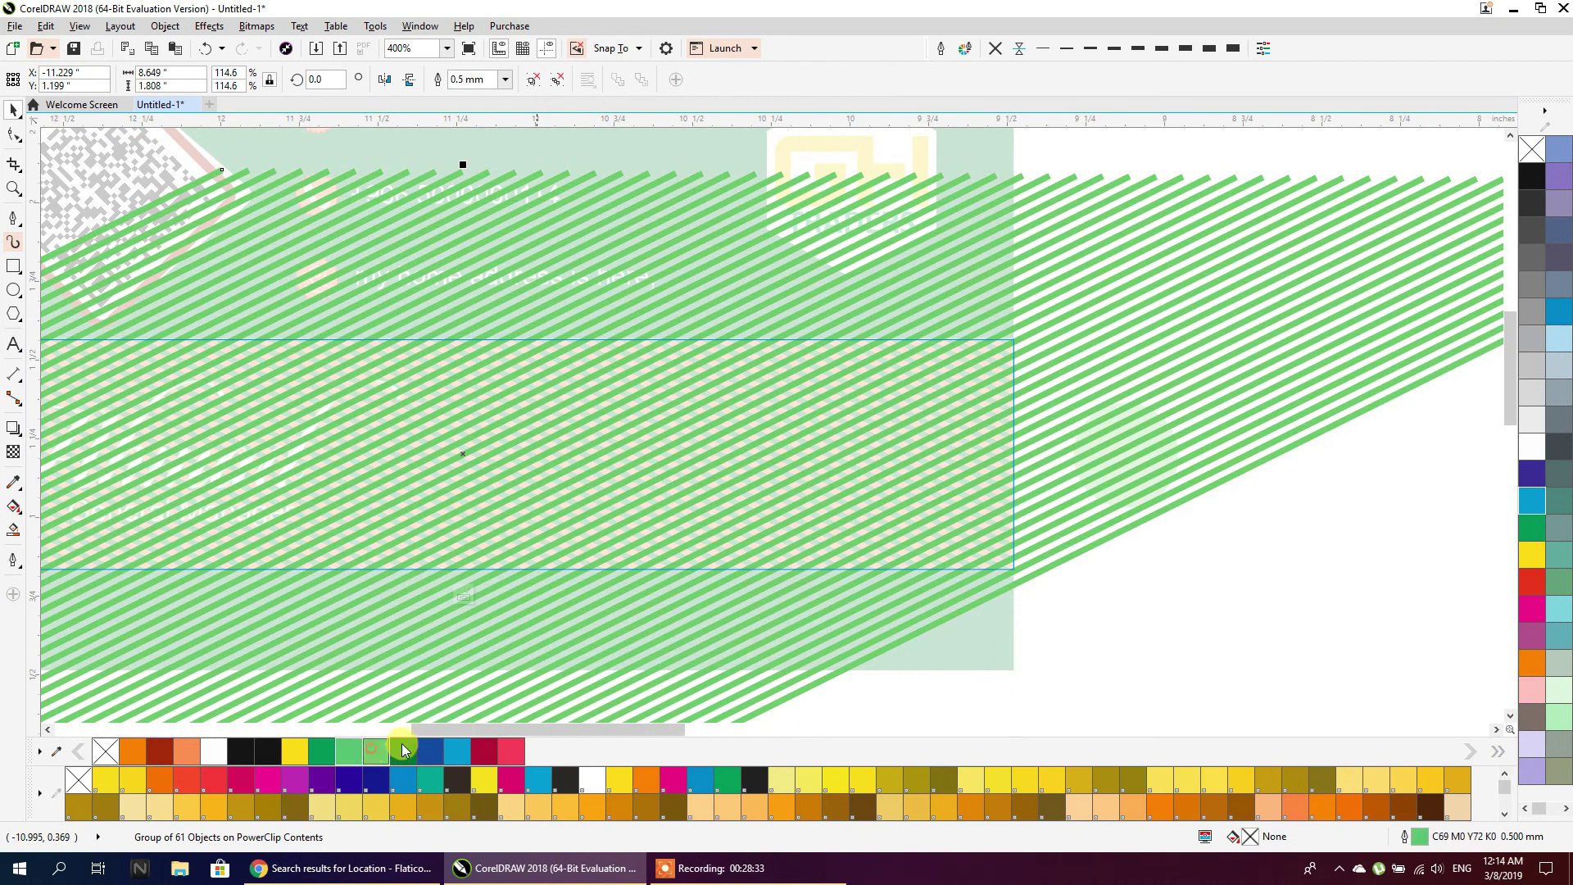
ctrl+click(1103, 560)
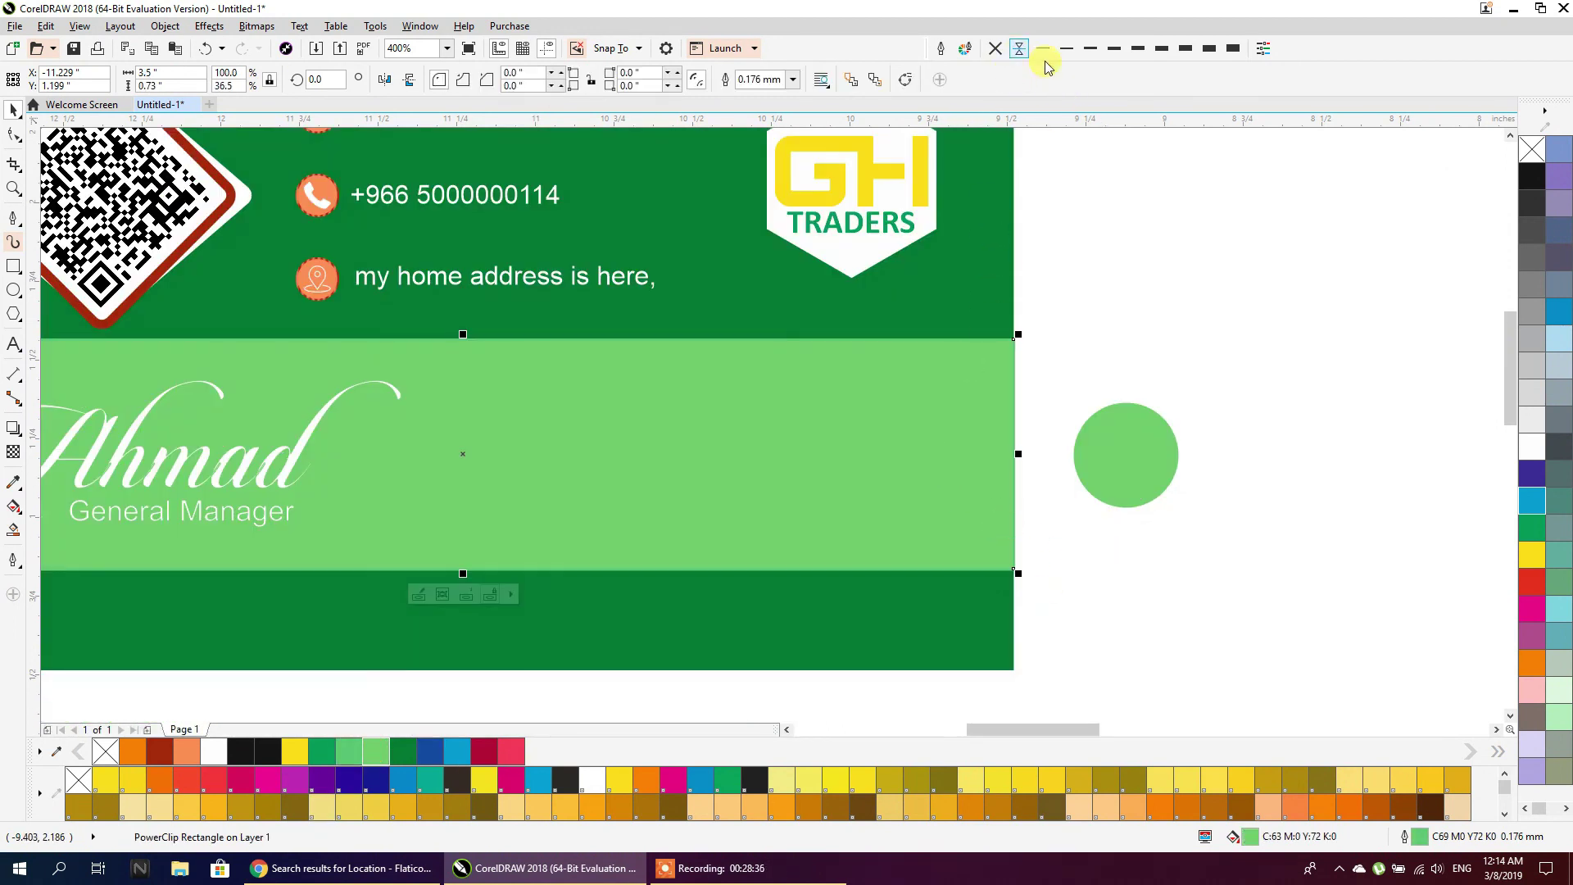
click(1275, 230)
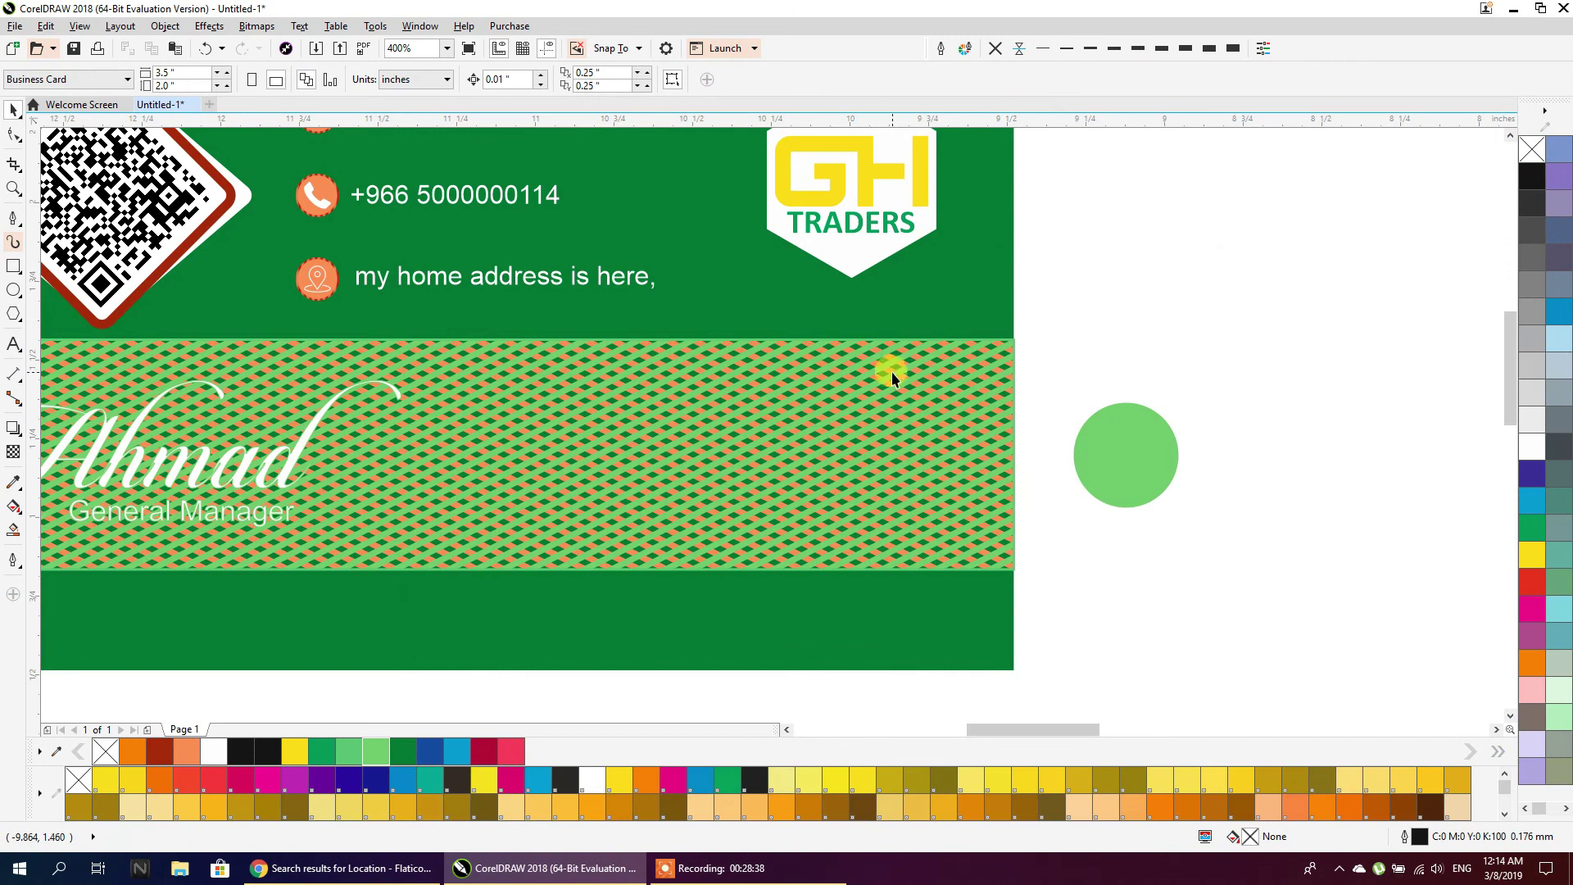
click(891, 375)
ctrl+click(870, 361)
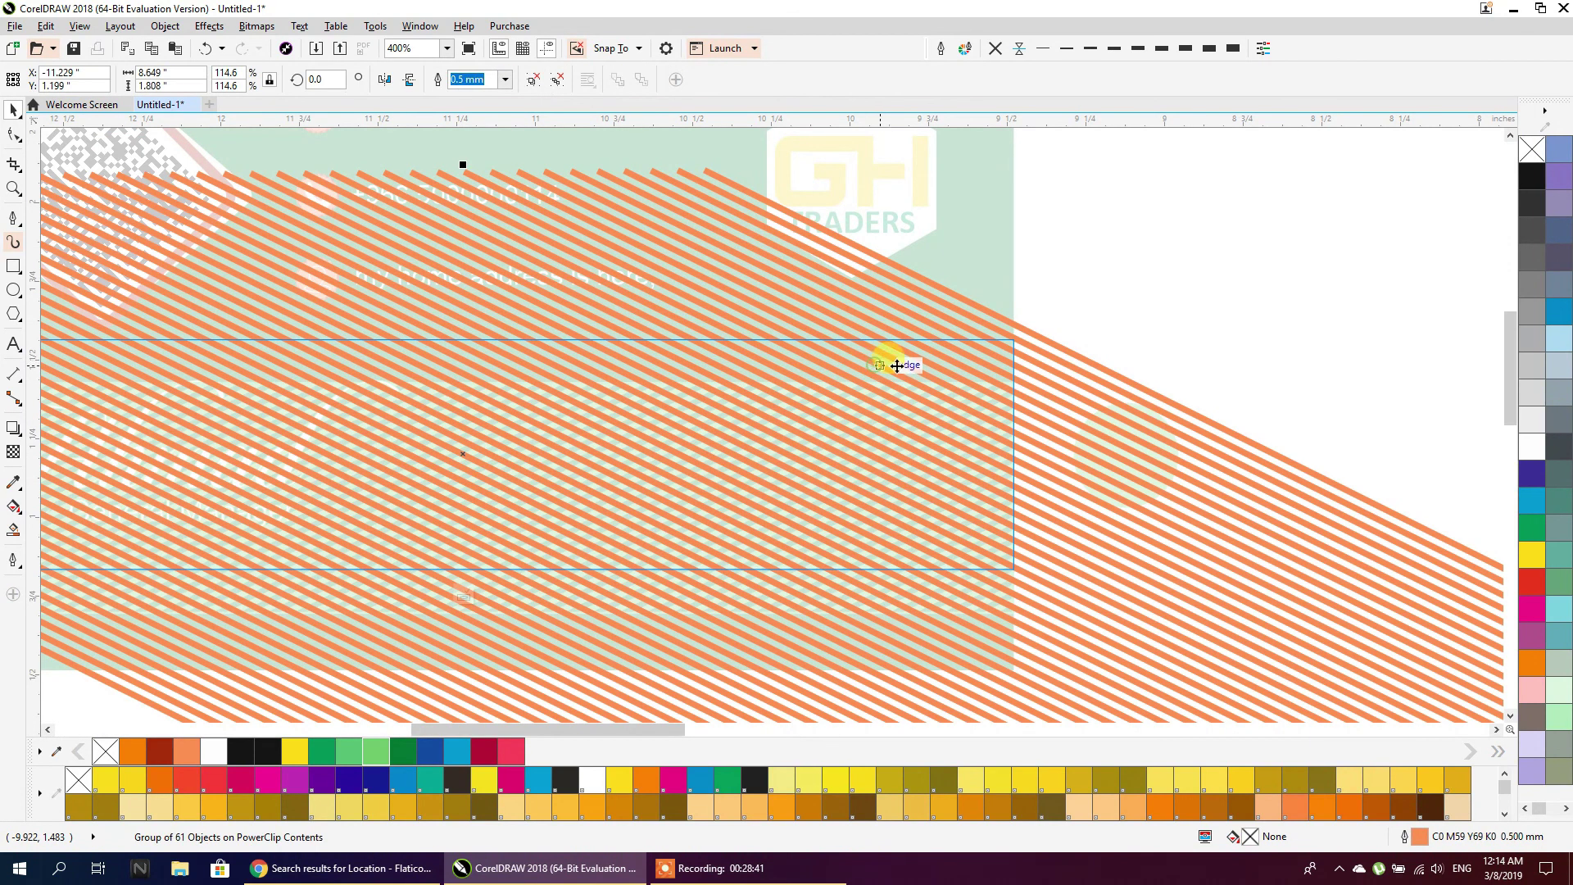
right_click(374, 751)
ctrl+click(1135, 215)
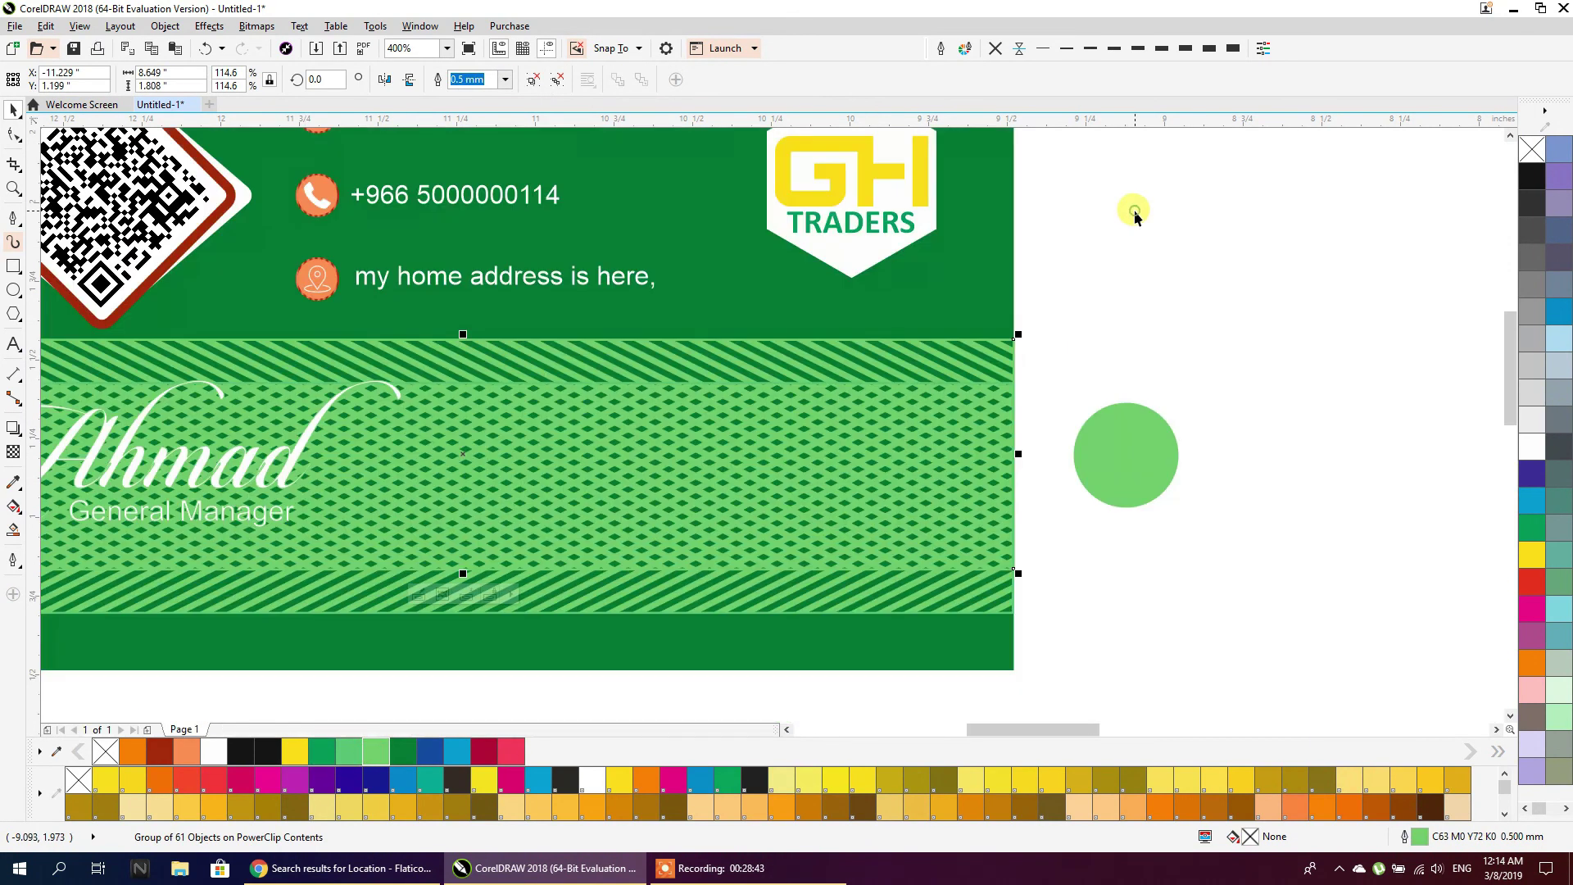
Undo an accidental move of the band and review the finished green back card
scroll(1023, 494, down, 1)
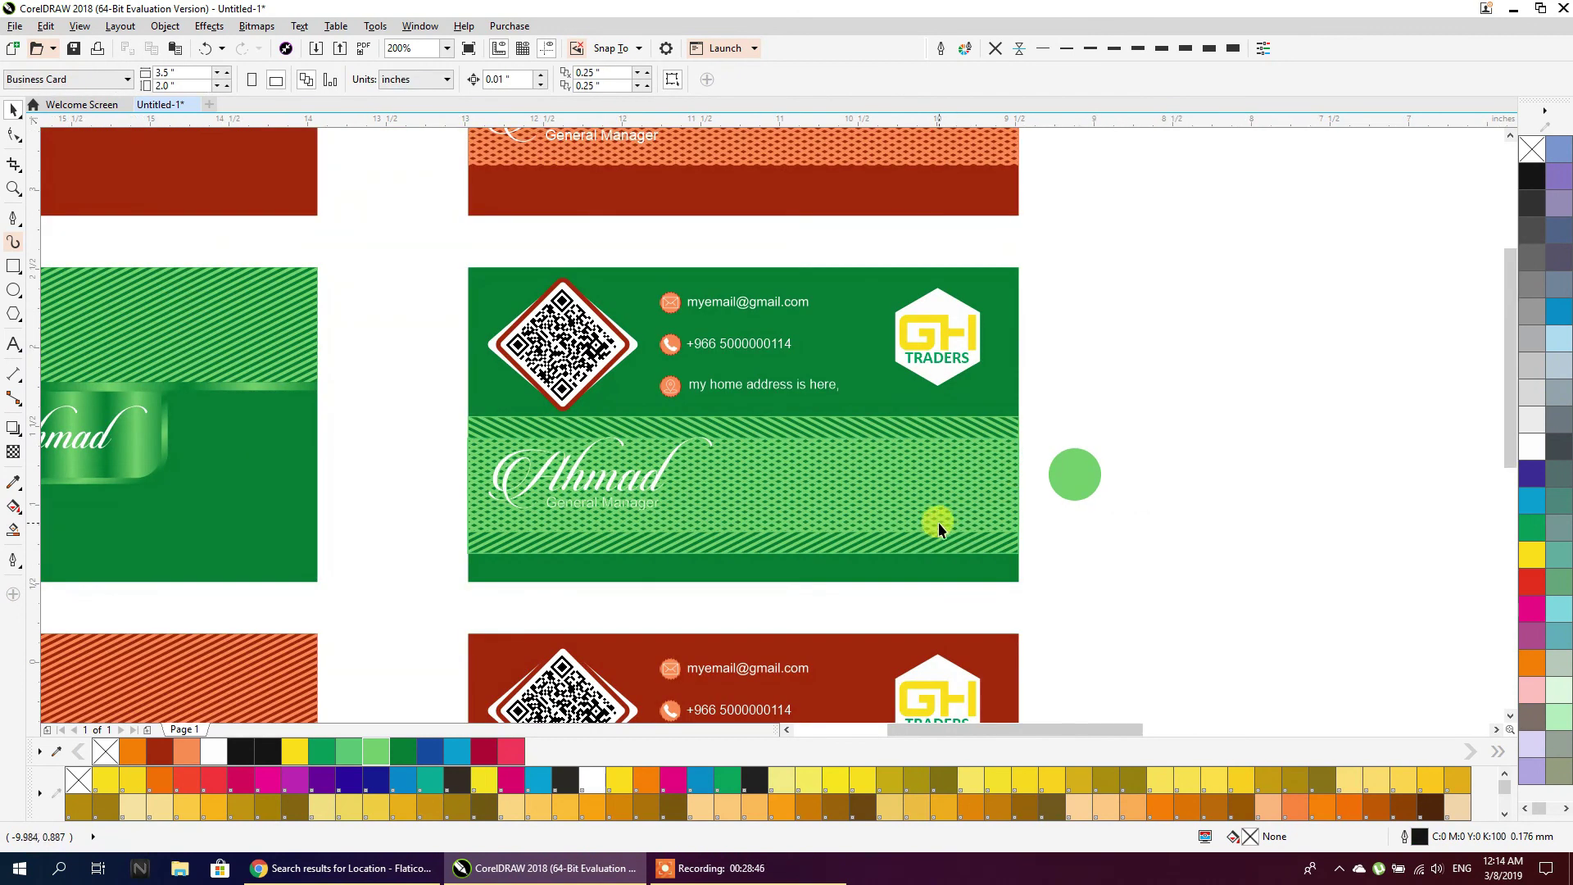
click(916, 538)
drag(913, 538, 916, 597)
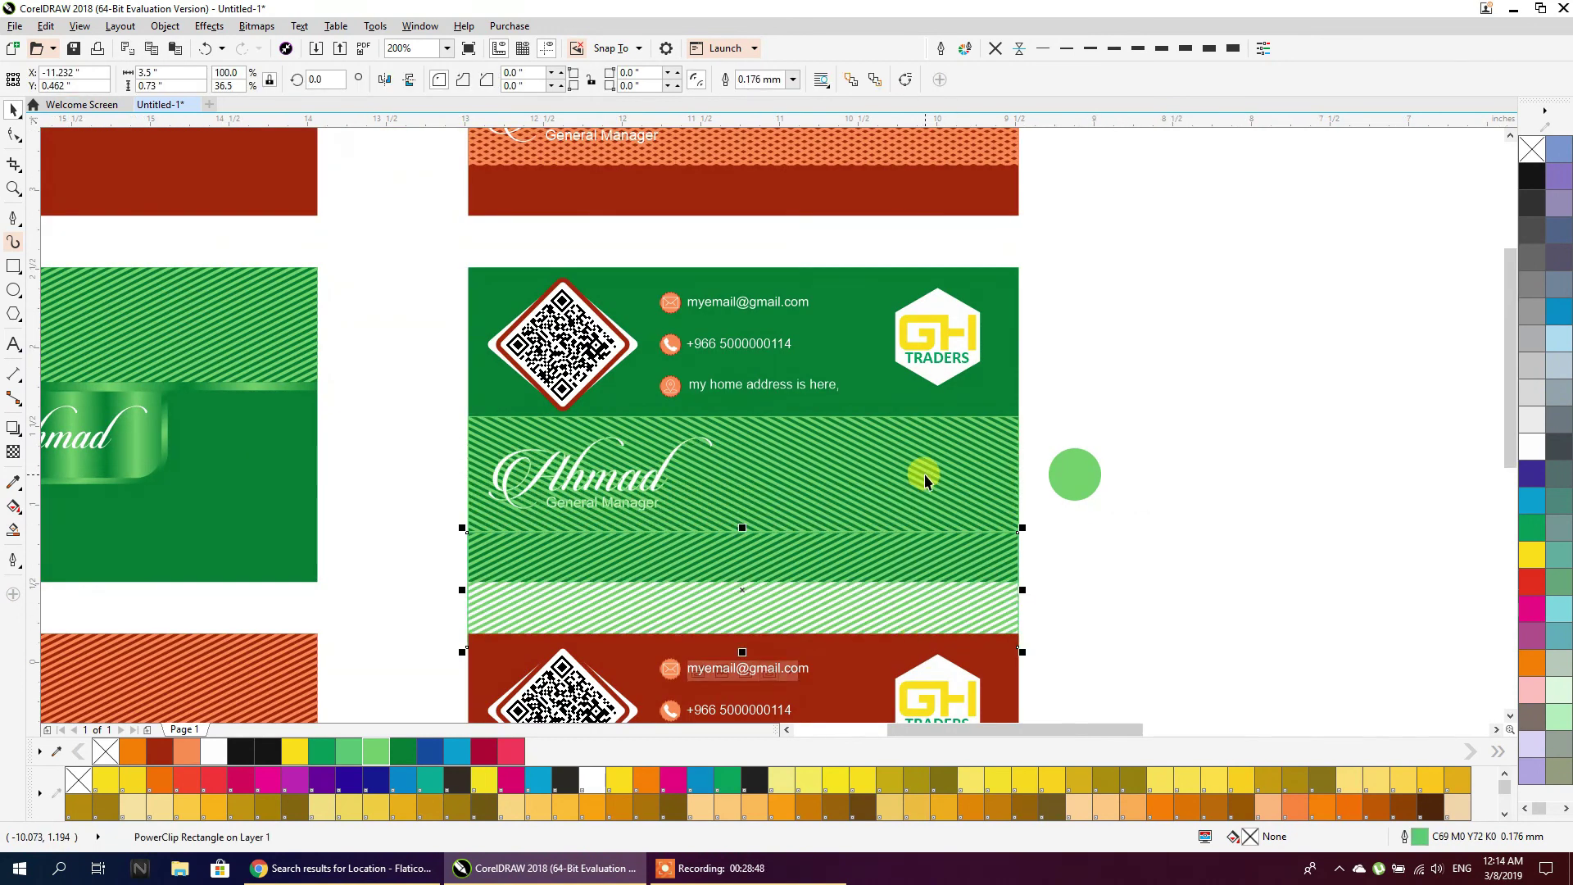
key(ctrl+z)
click(1055, 590)
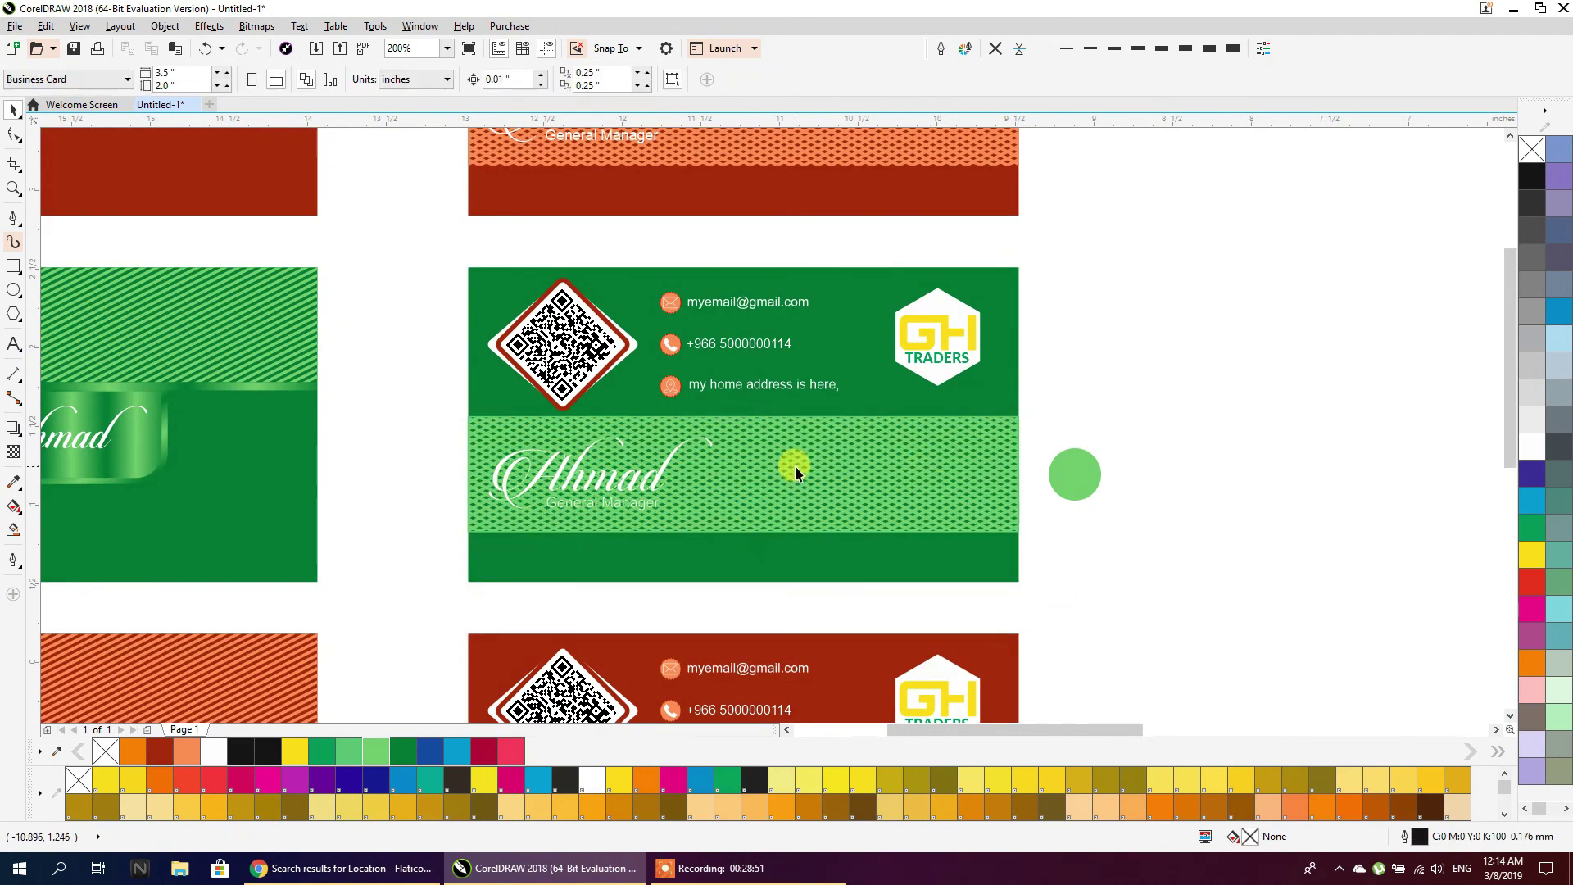
scroll(831, 495, down, 2)
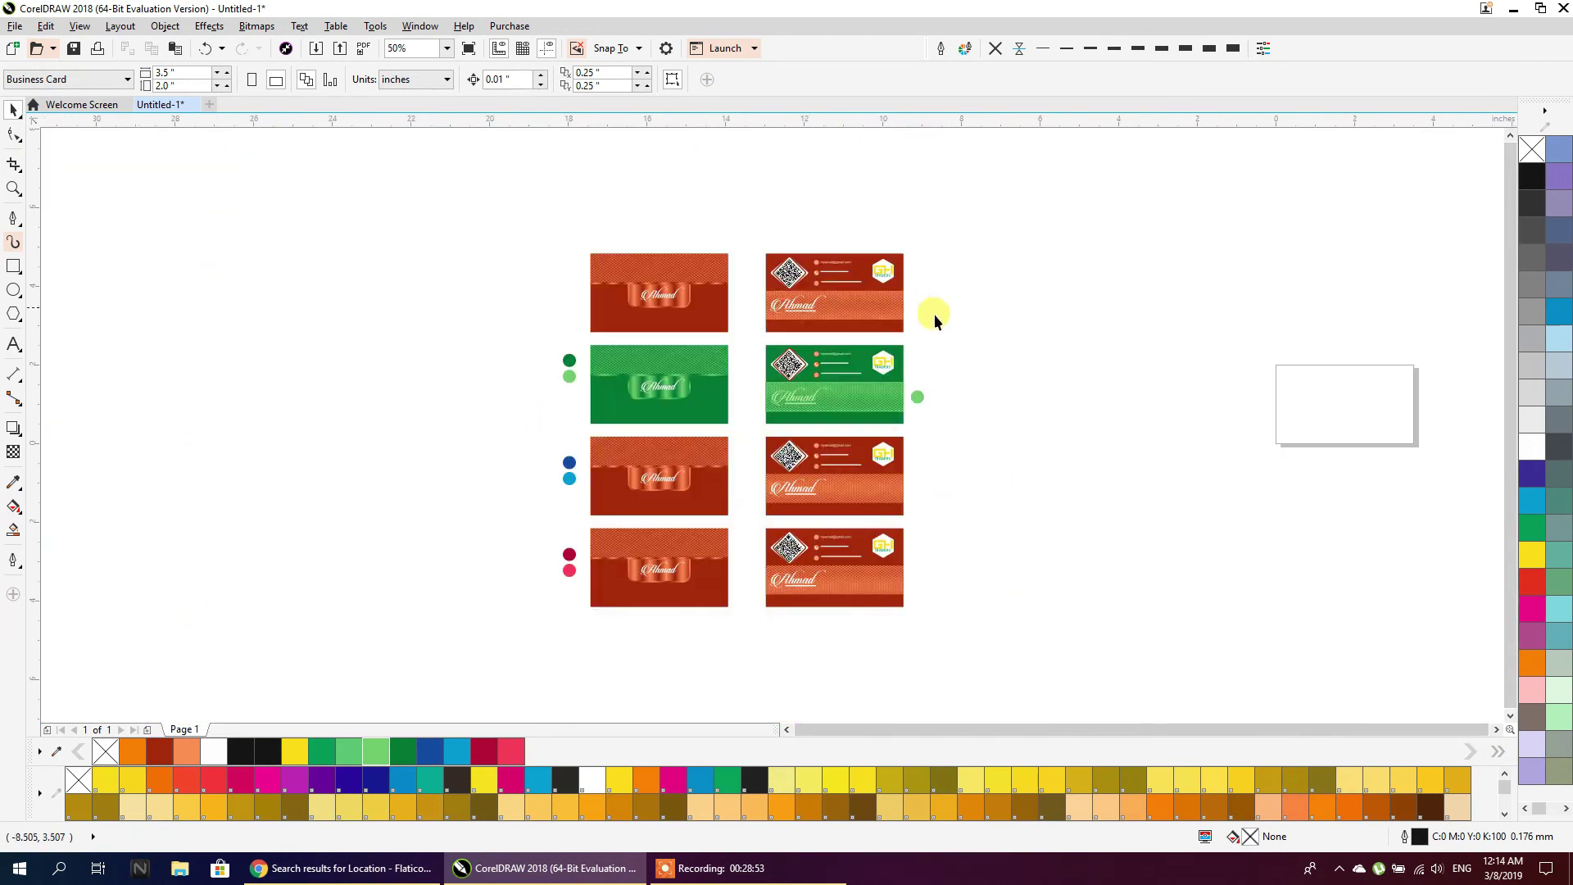
scroll(881, 482, up, 1)
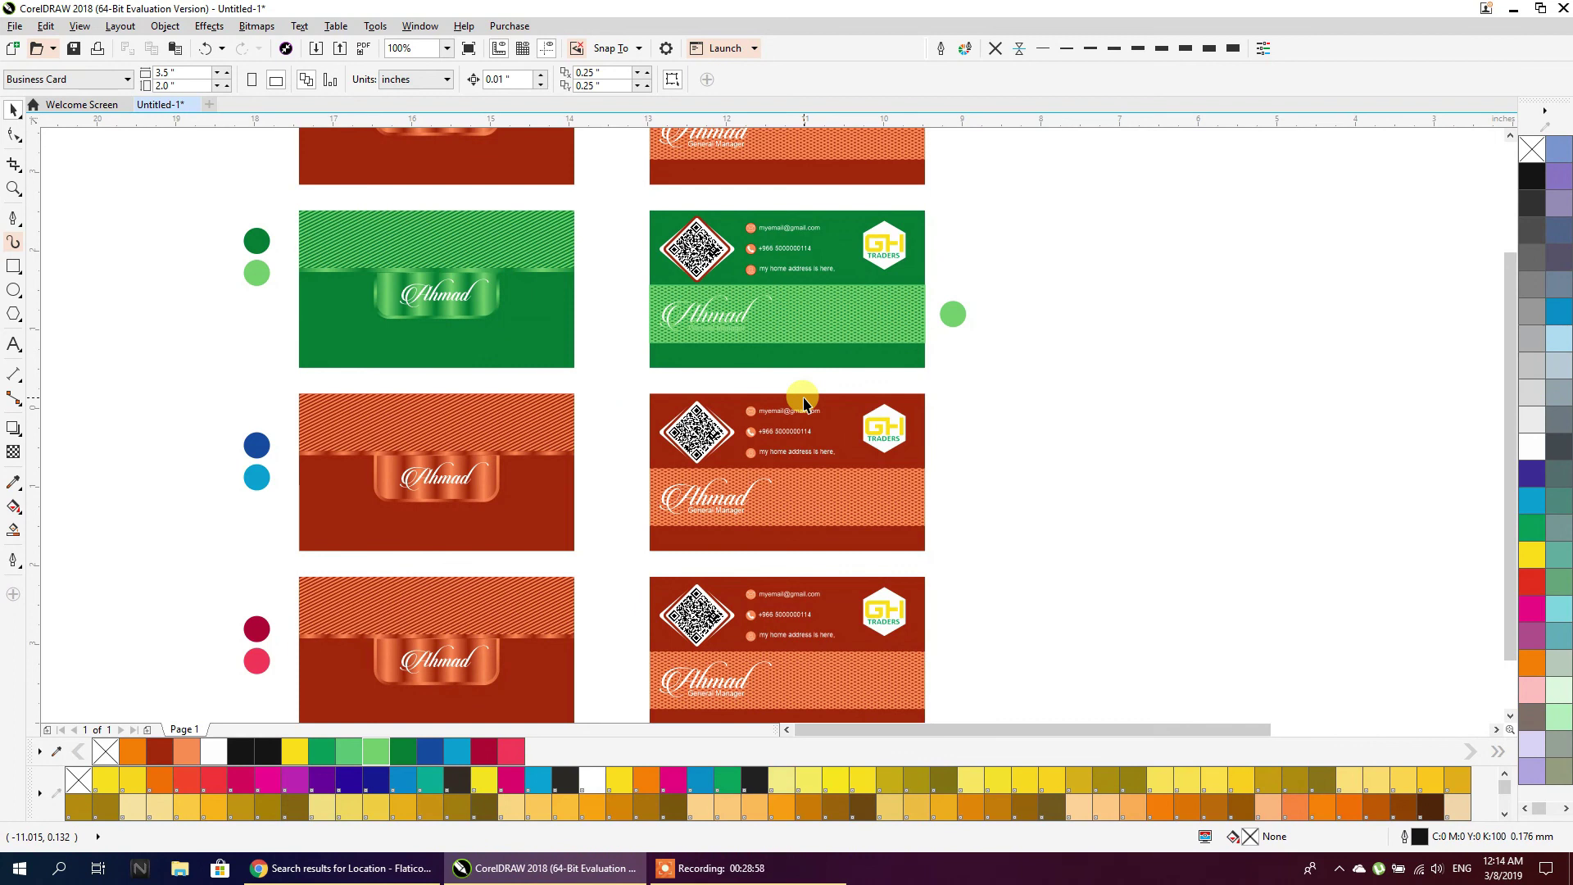
click(709, 868)
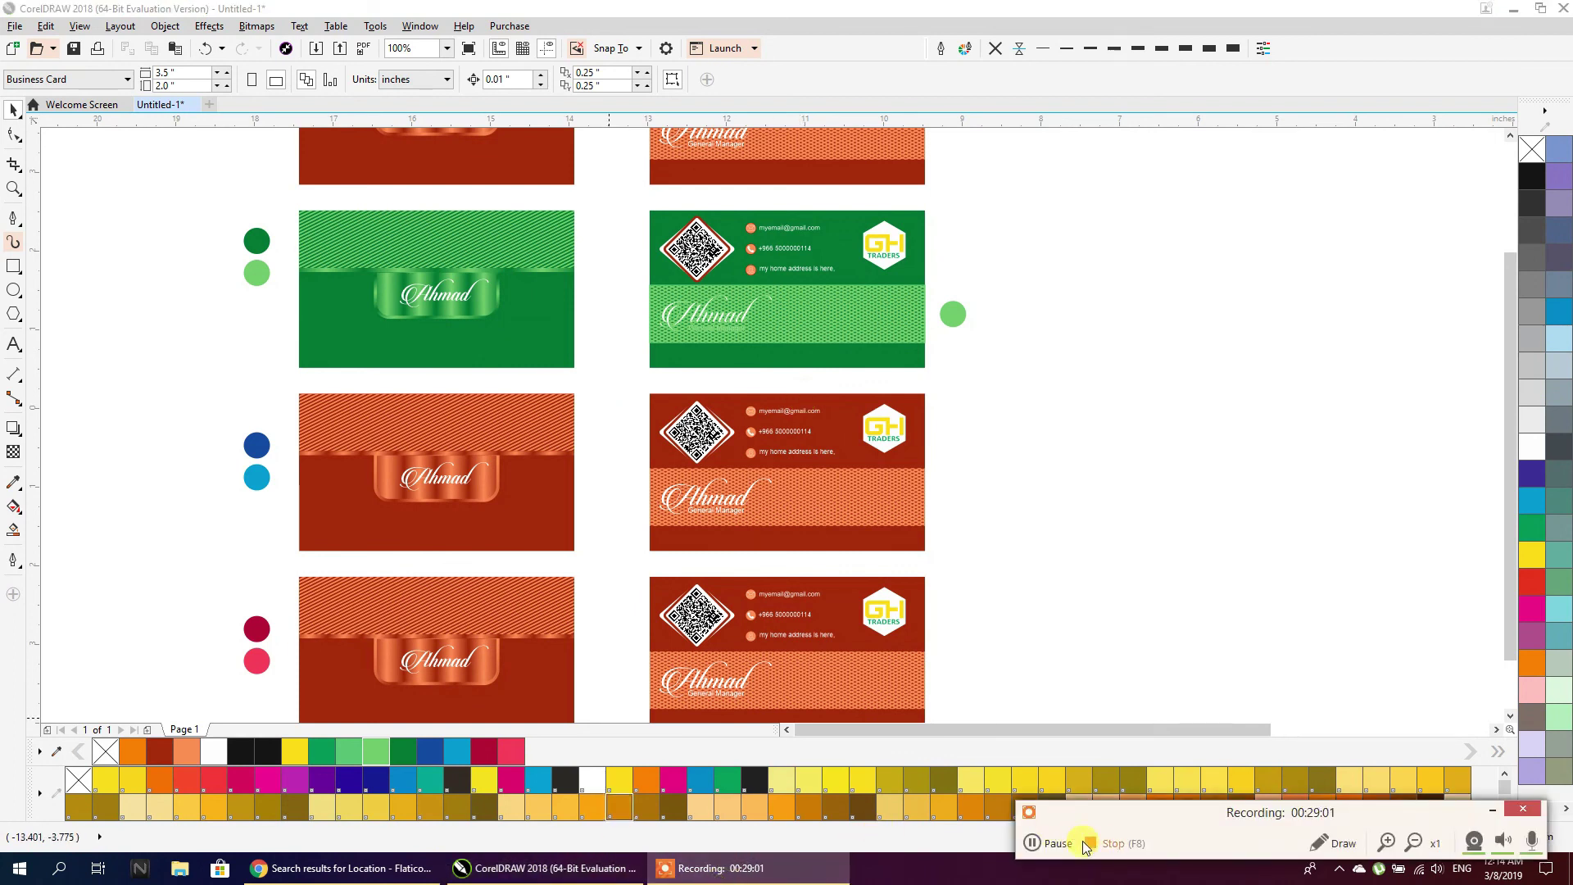